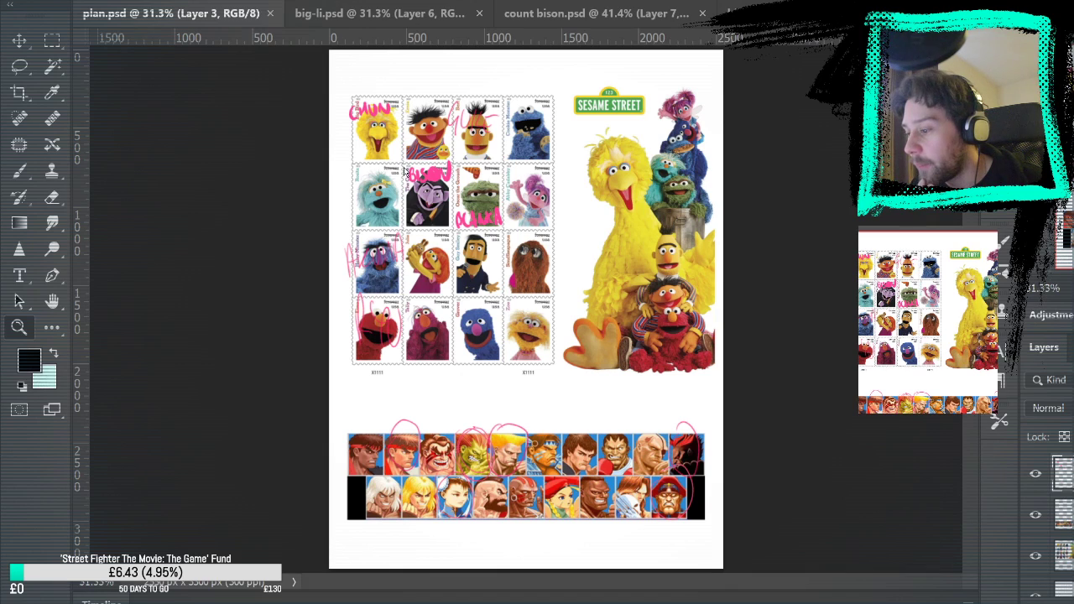
Review the character plan and the big-li, count bison and blanka the grouch sketches across the open documents
key("ctrl+shift+Tab")
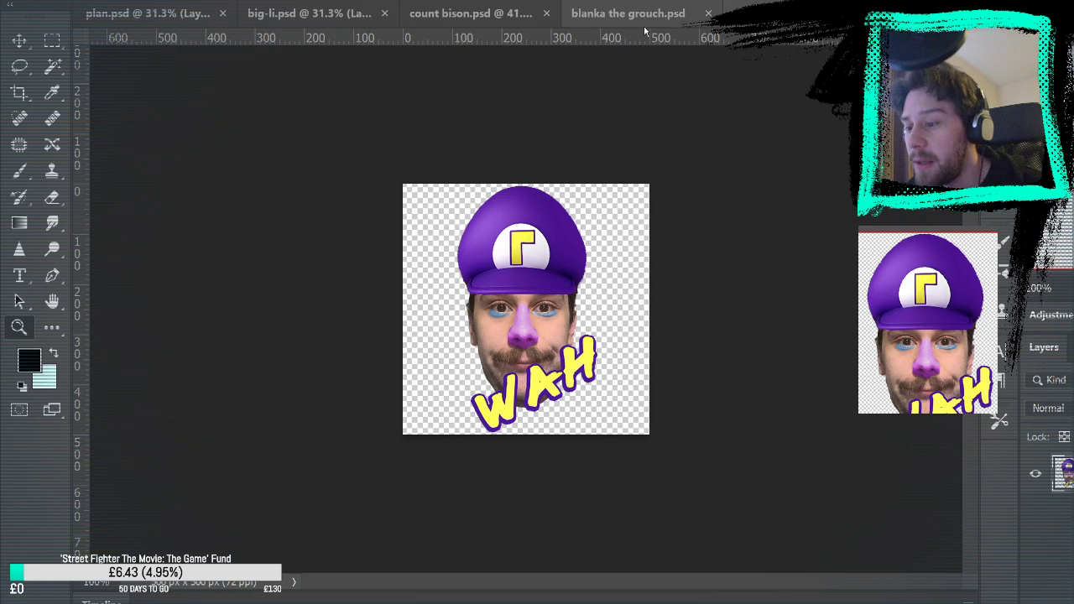
key("ctrl+shift+Tab")
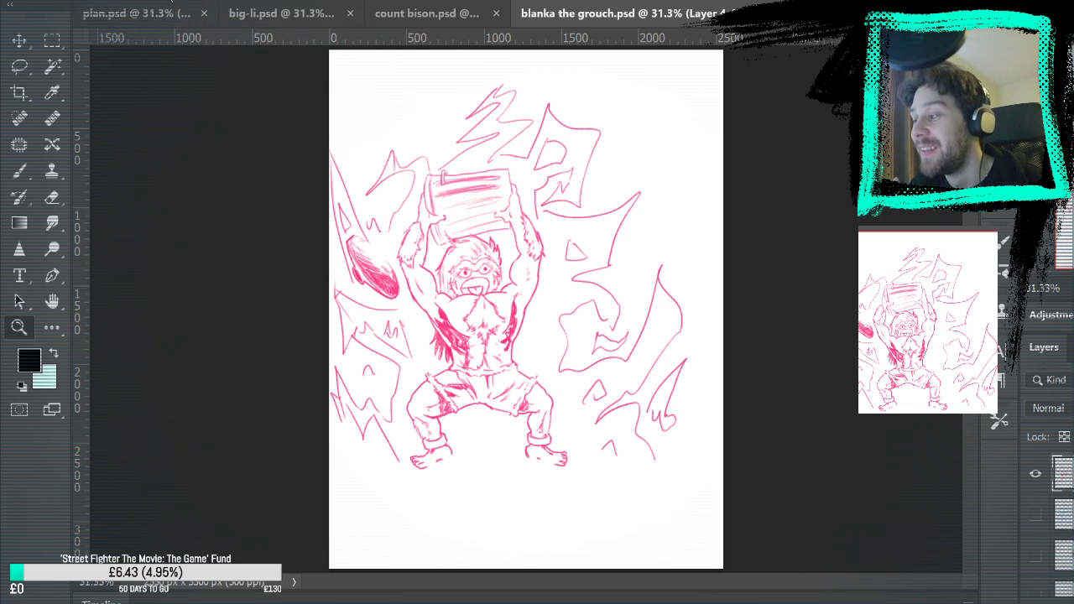
left_click(136, 14)
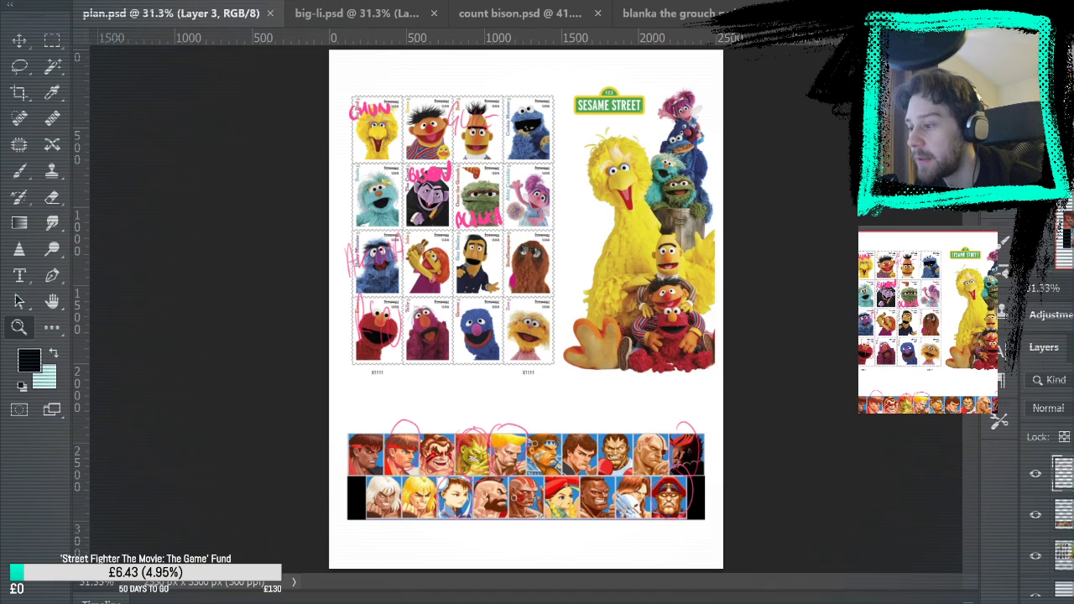
left_click(385, 14)
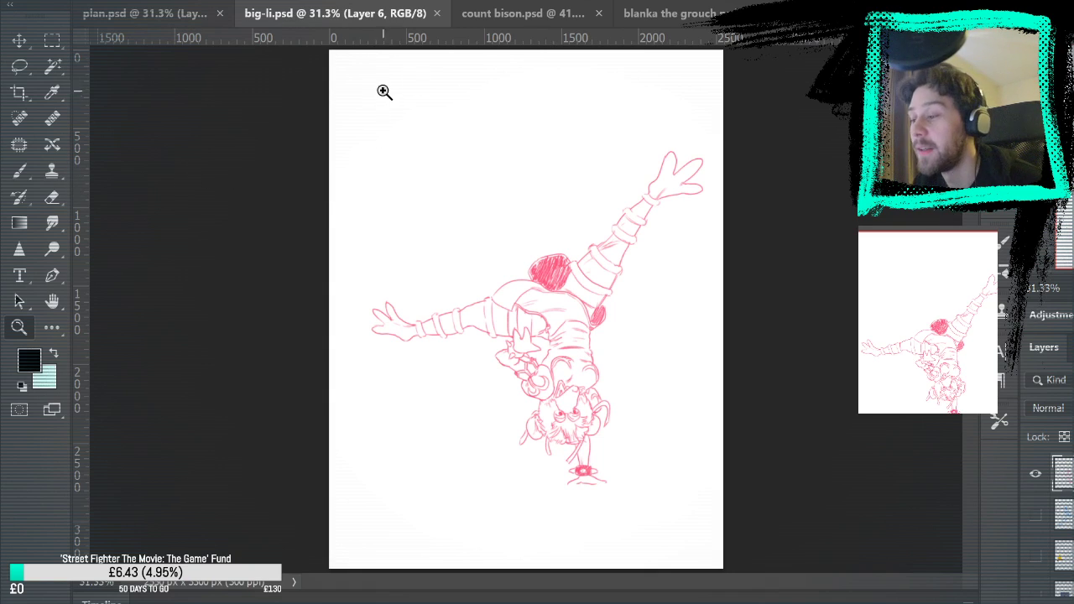
left_click(532, 13)
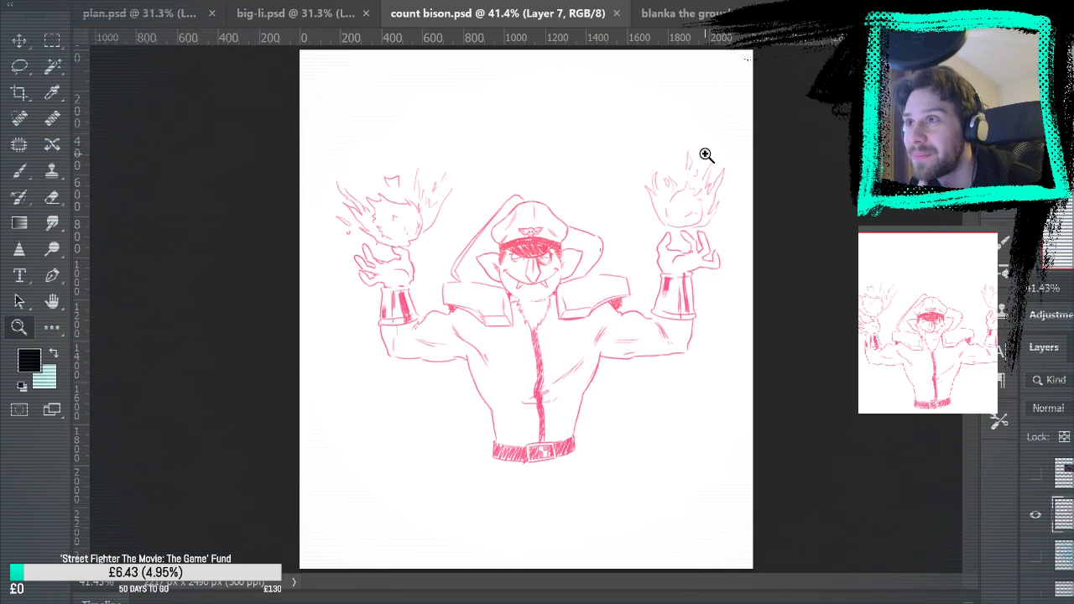
left_click(693, 24)
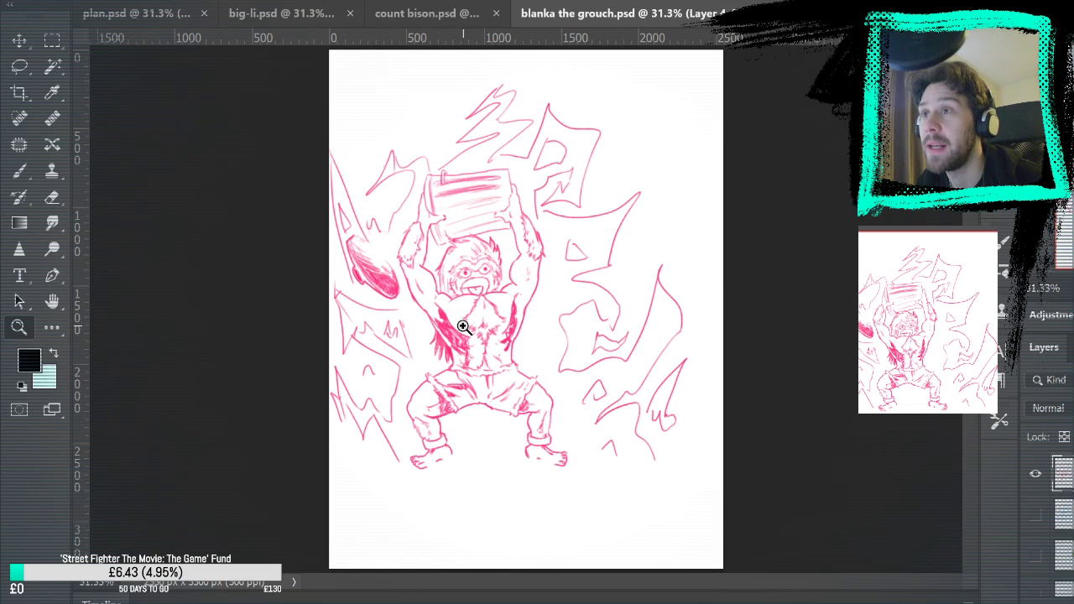
left_click(158, 14)
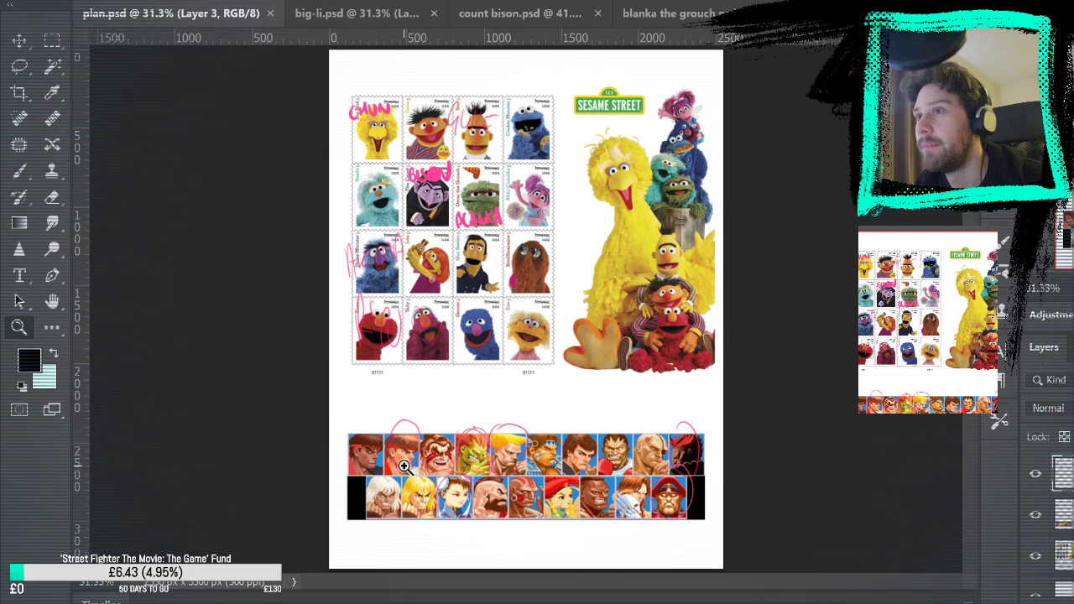
Examine the Sesame Street stamps and their handwritten Street Fighter pairings in plan.psd up close
left_click(430, 418)
left_click(430, 418)
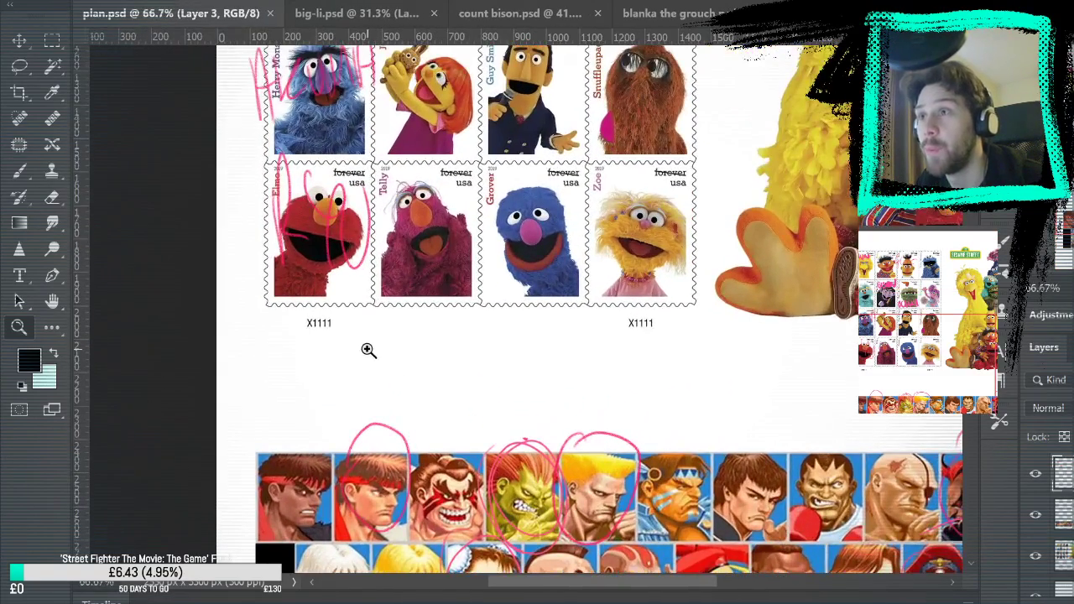
left_click(400, 272)
left_click(401, 272)
scroll(226, 249, "up", 3)
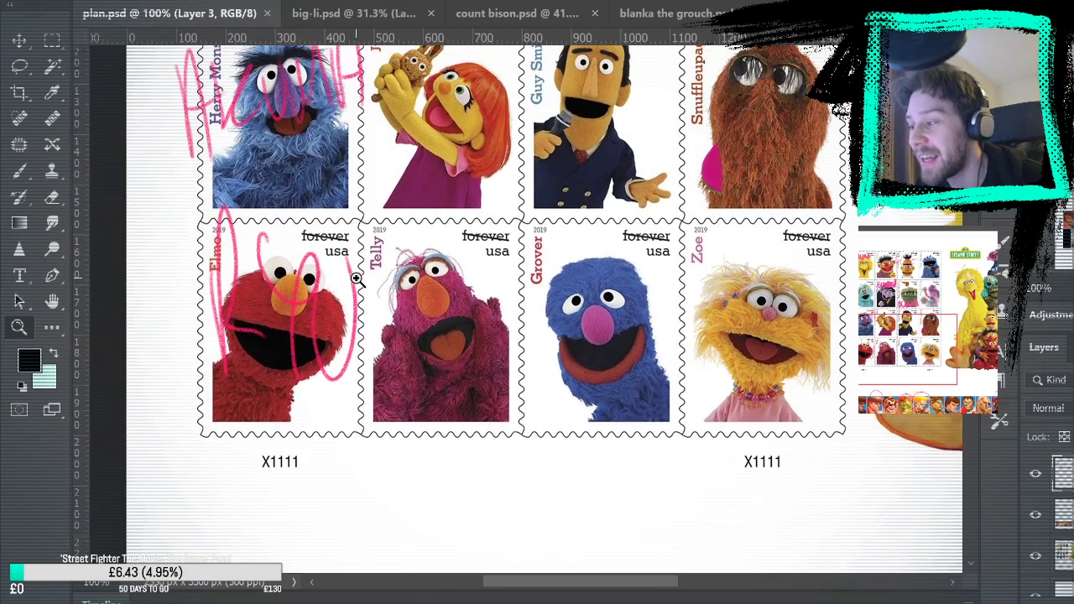
scroll(288, 234, "up", 1)
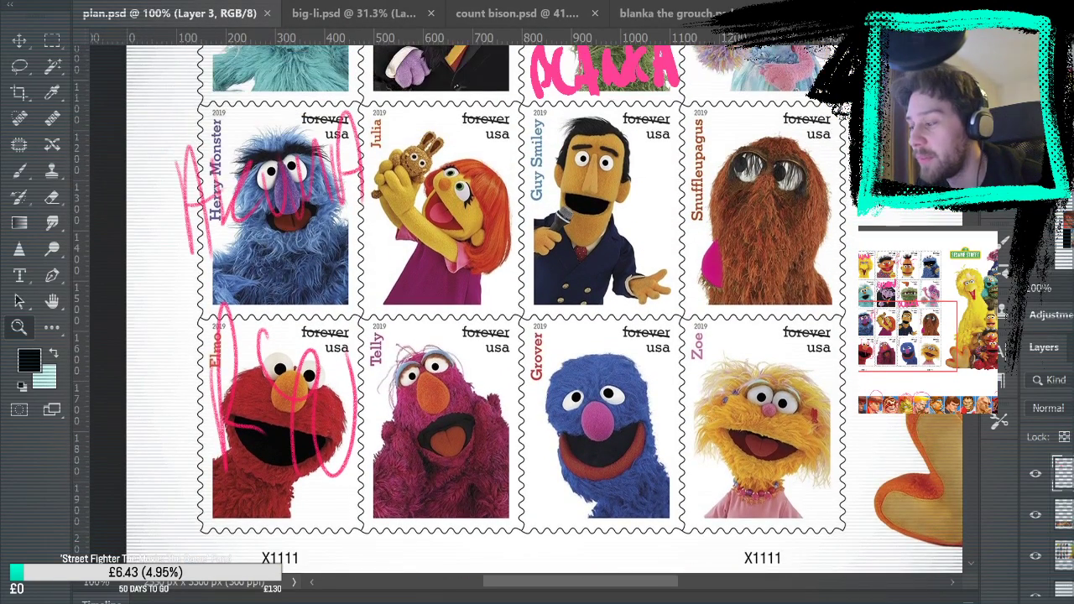
scroll(270, 232, "up", 5)
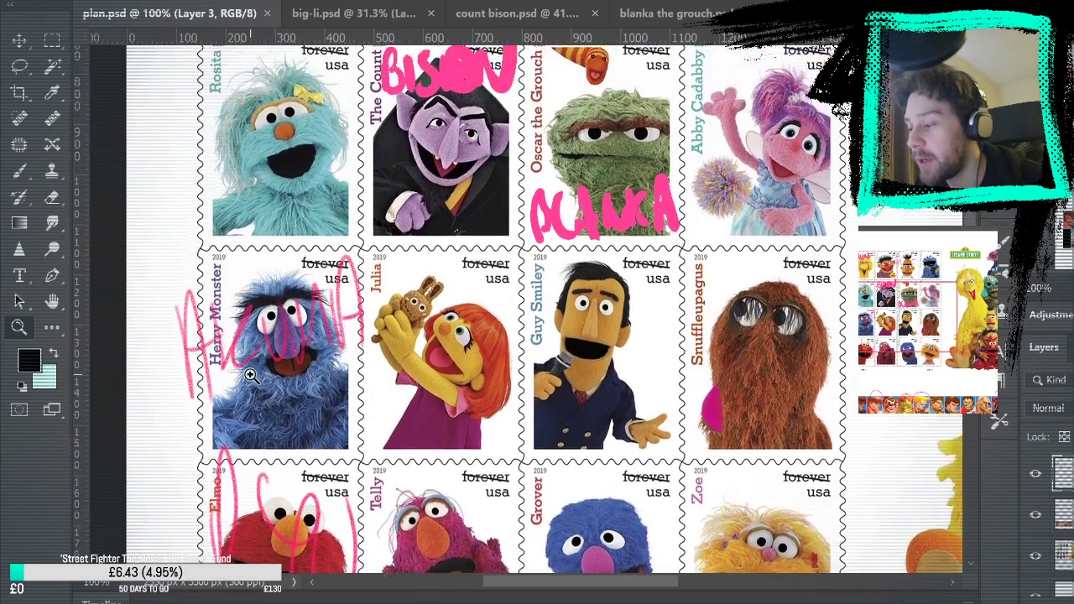
scroll(250, 376, "up", 3)
scroll(319, 327, "down", 1)
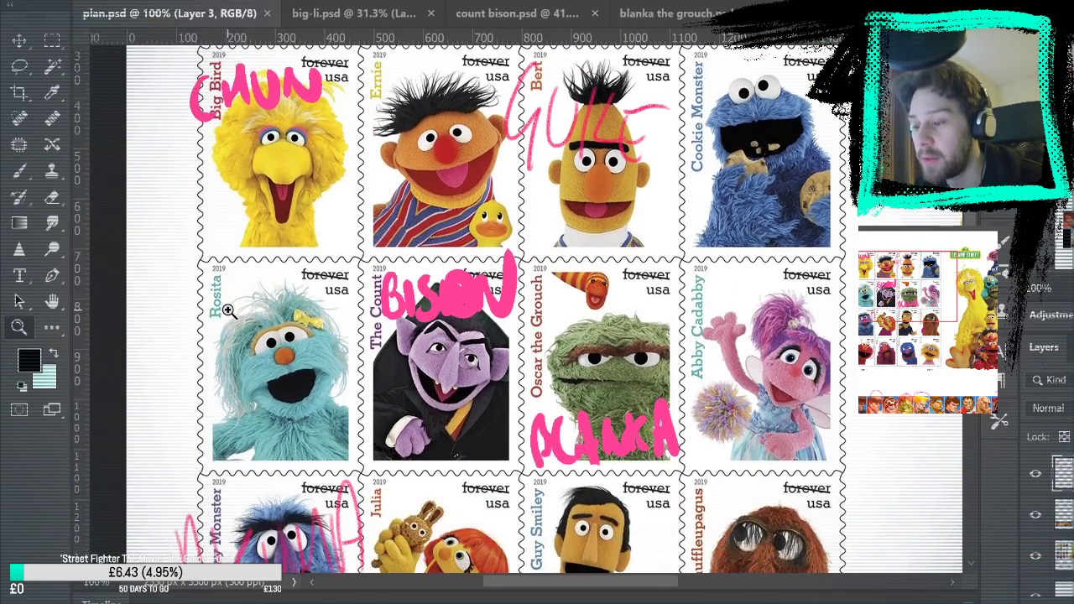
scroll(340, 306, "up", 1)
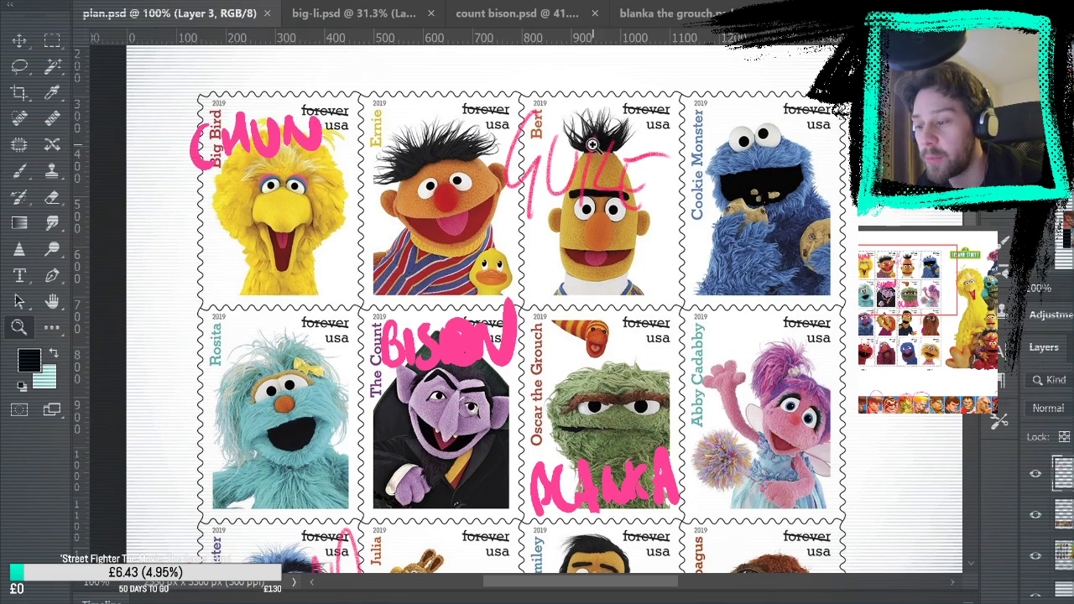
scroll(520, 310, "down", 5)
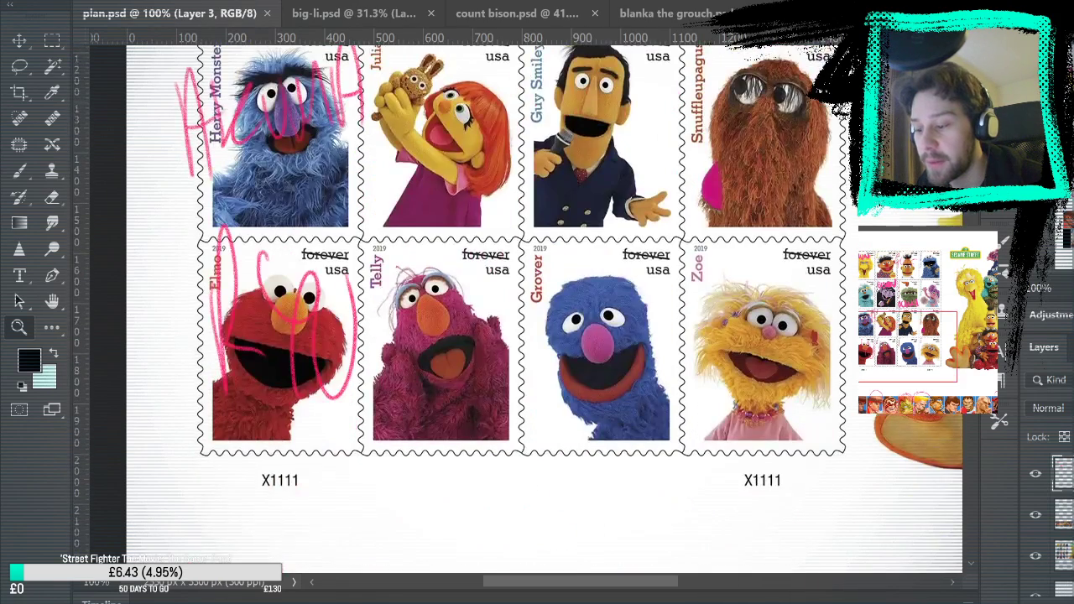
scroll(520, 310, "up", 3)
scroll(520, 310, "down", 1)
Create a new blank white portrait document for the next character
left_click(353, 14)
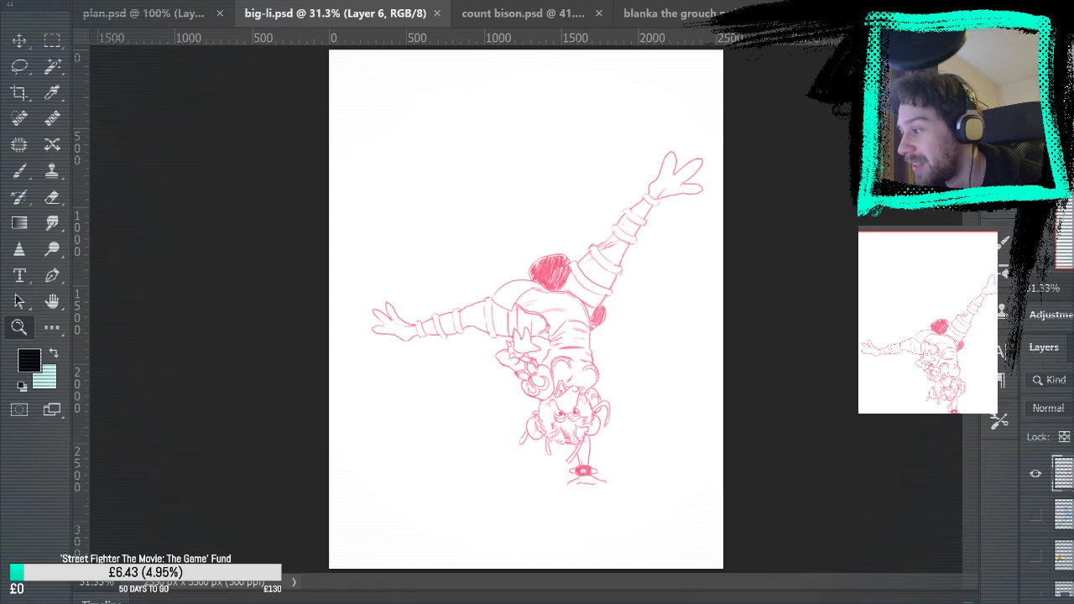
left_click(126, 20)
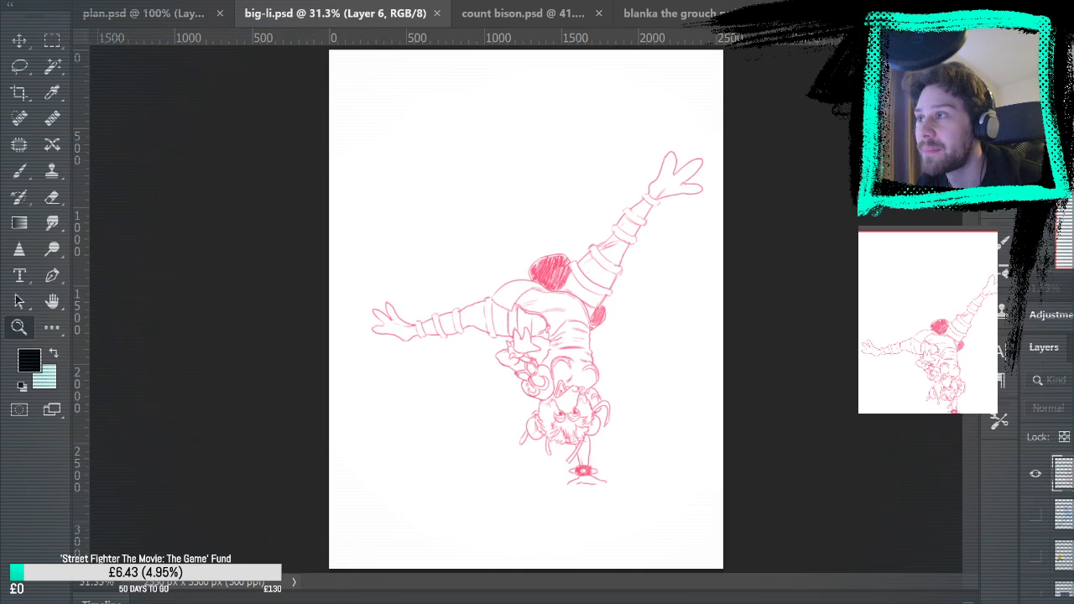
key("Return")
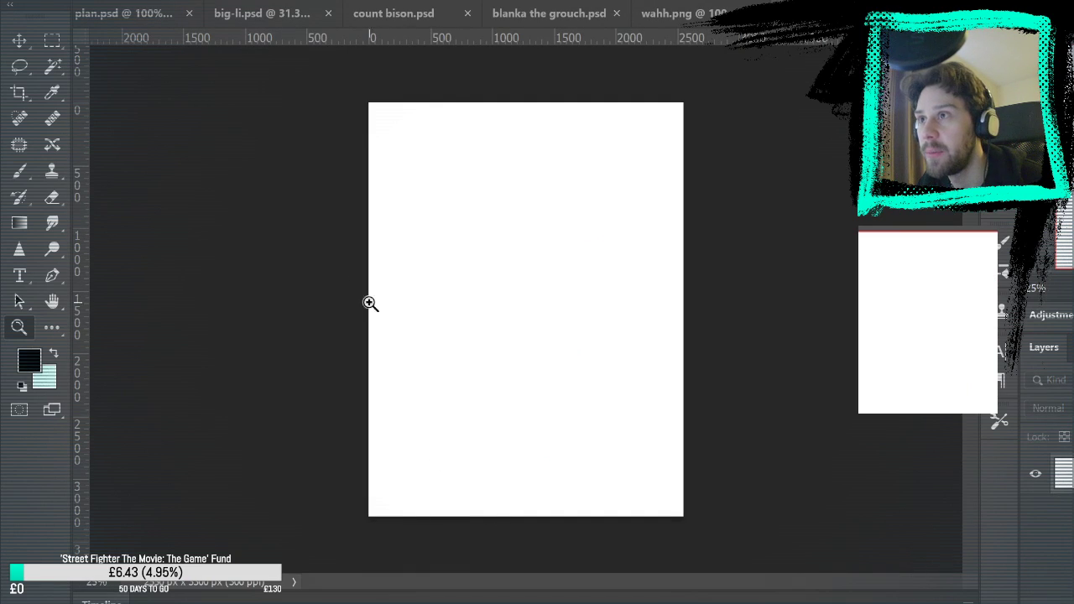
Set the foreground colour to light blue and make the Brush tool active
left_click(18, 172)
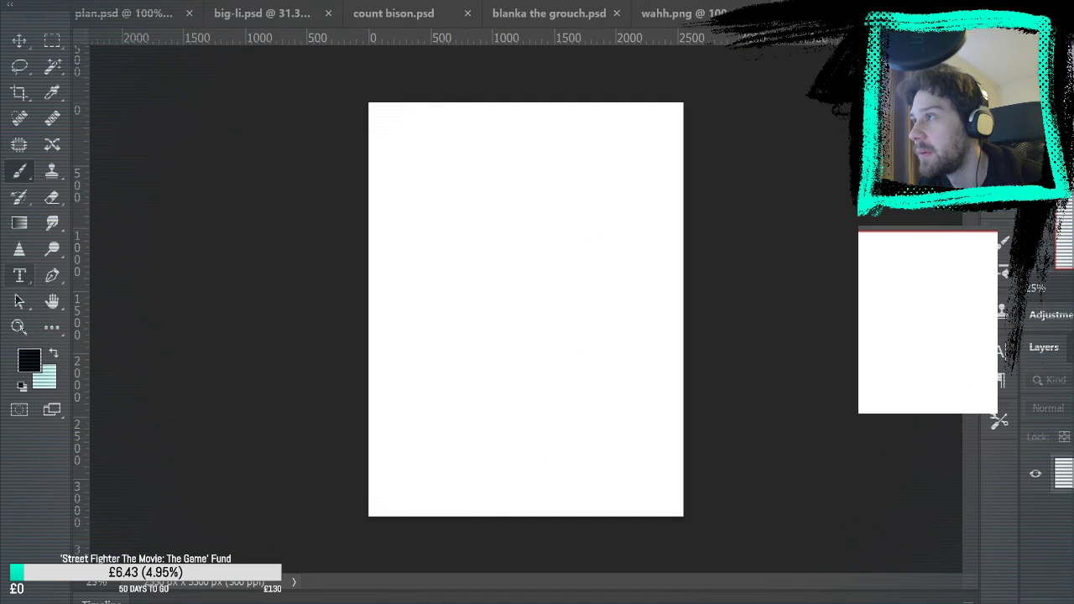
left_click(50, 355)
key("i")
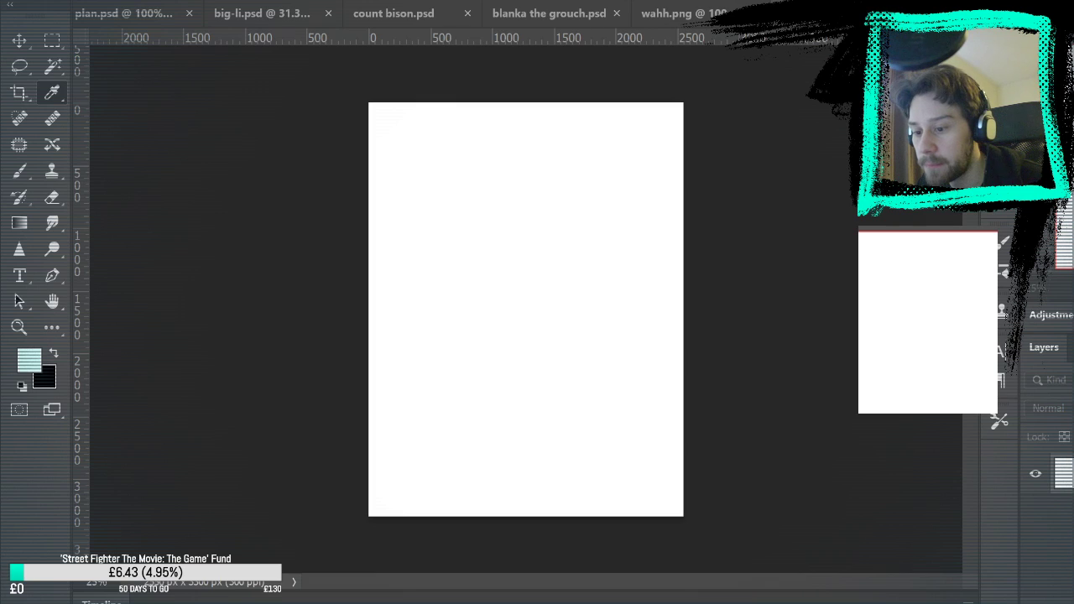
key("b")
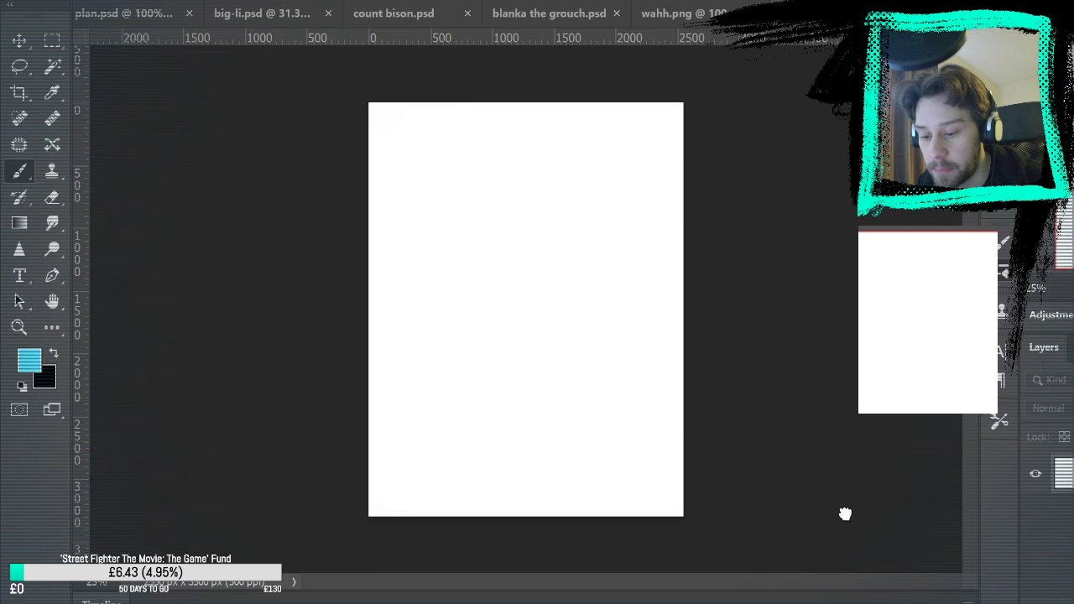
mouse_move(420, 214)
left_mouse_down()
mouse_move(453, 264)
mouse_move(547, 297)
left_mouse_up()
key("ctrl+z")
mouse_move(443, 228)
left_mouse_down()
mouse_move(526, 190)
mouse_move(562, 226)
mouse_move(652, 235)
left_mouse_up()
key("ctrl+z")
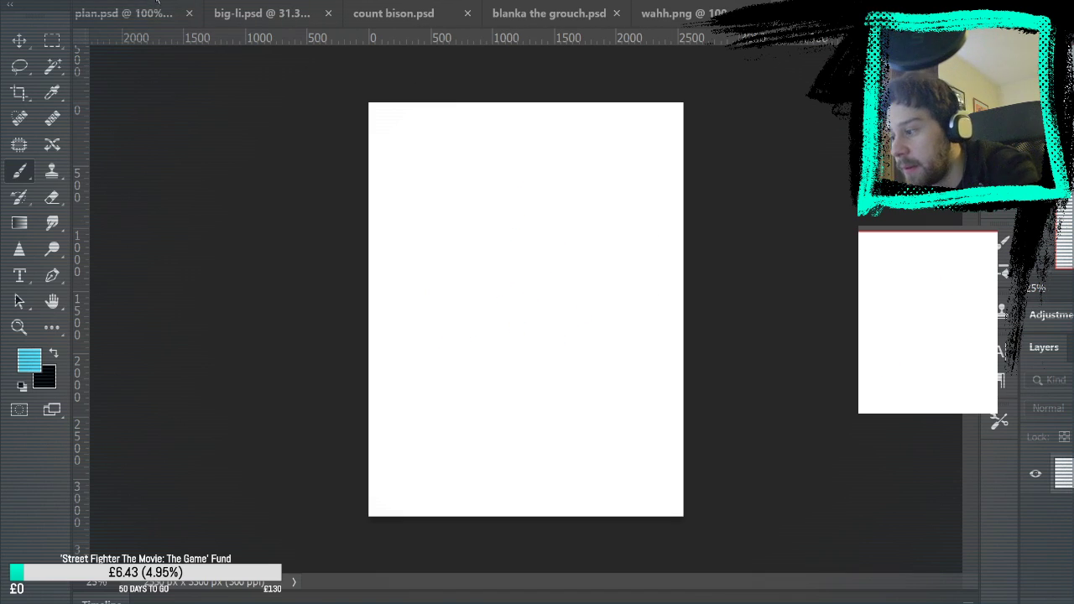
mouse_move(537, 193)
left_mouse_down()
mouse_move(557, 173)
mouse_move(583, 184)
left_mouse_up()
key("ctrl+z")
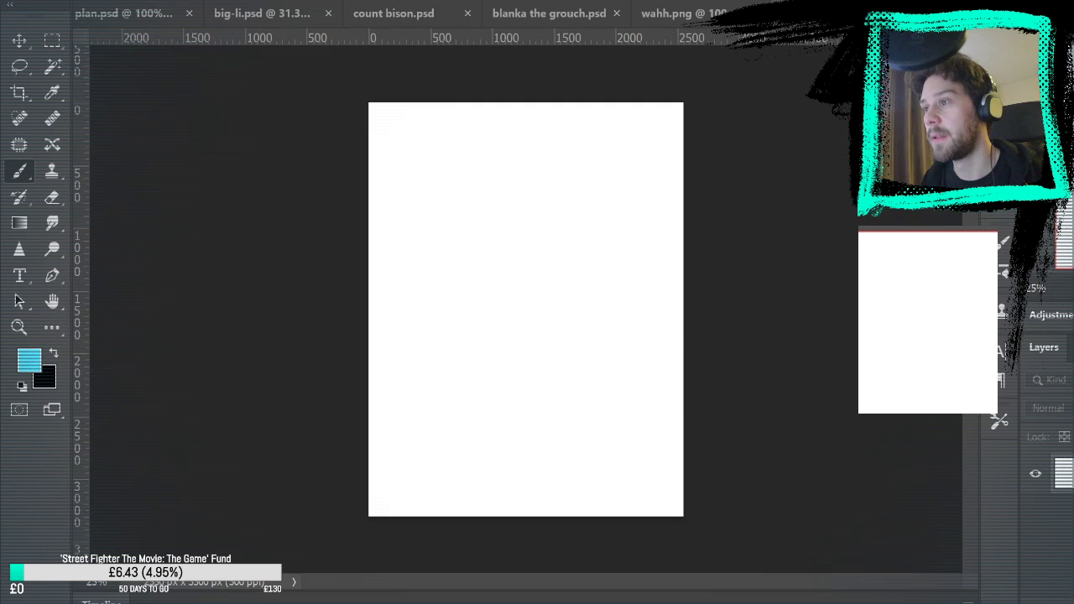
Paste the standing Ryu reference image into the blank canvas and enlarge it around its centre
key("ctrl+v")
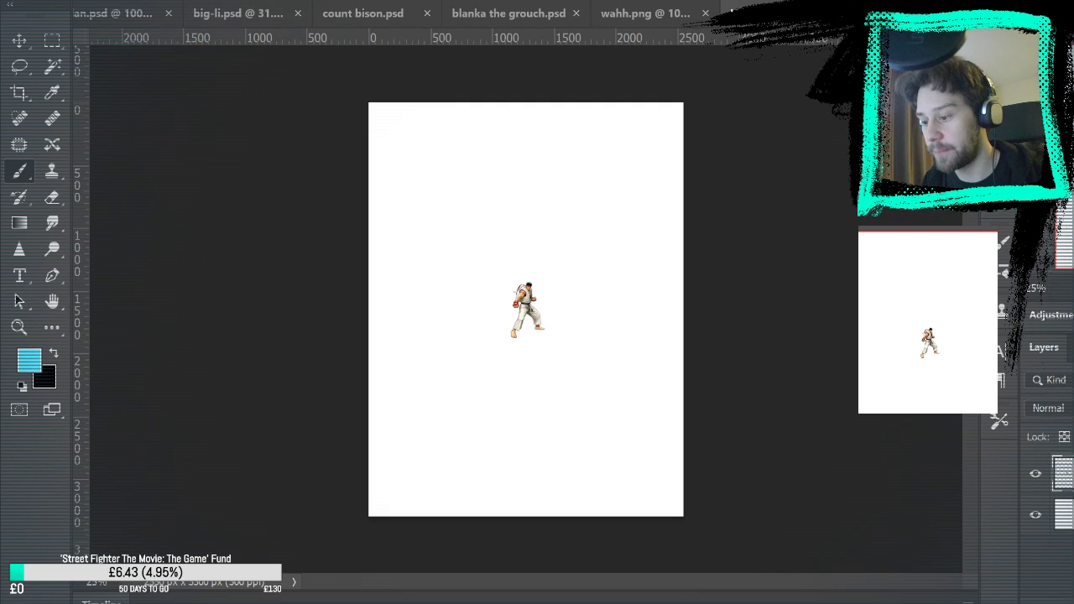
key("ctrl+t")
mouse_move(570, 292)
left_mouse_down()
mouse_move(585, 232)
mouse_move(643, 199)
left_mouse_up()
key("Return")
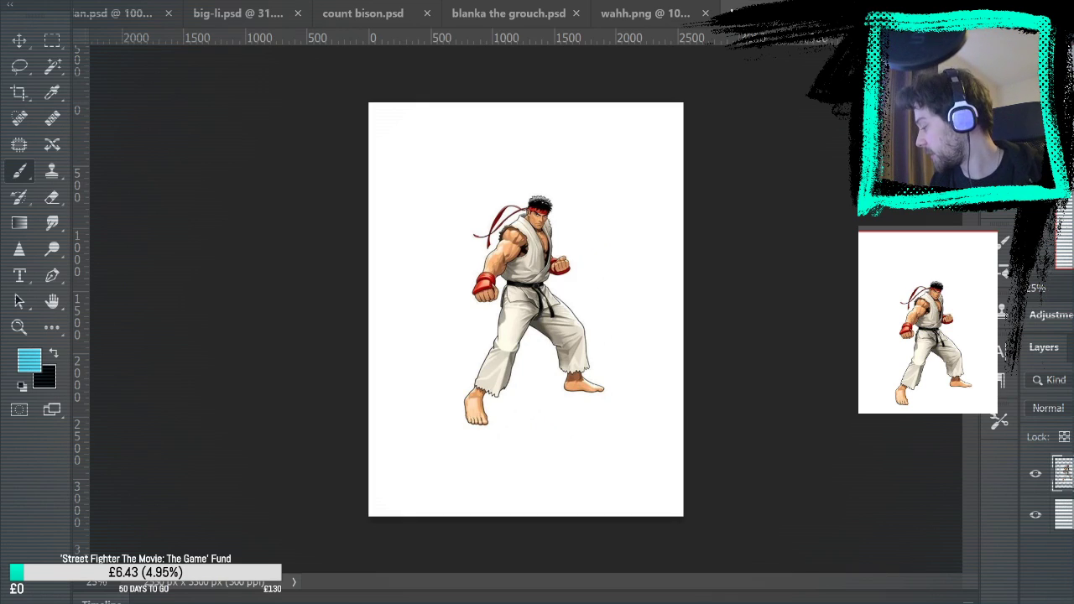
Paste the Ryu reference with the blue energy ball and scale it up to nearly the first figure's height
key("ctrl+v")
key("ctrl+t")
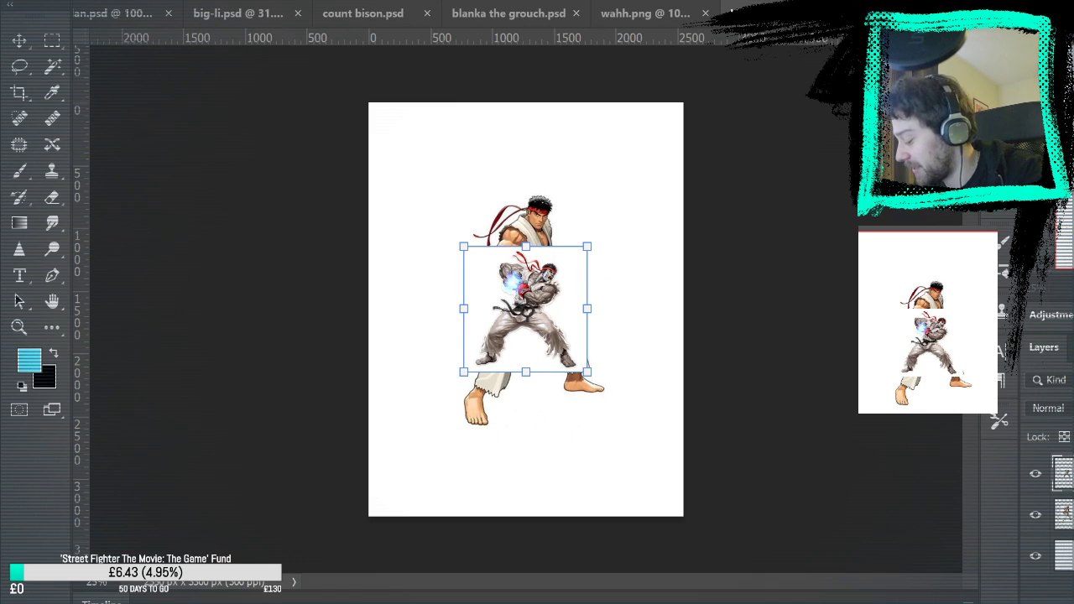
key("Return")
key("v")
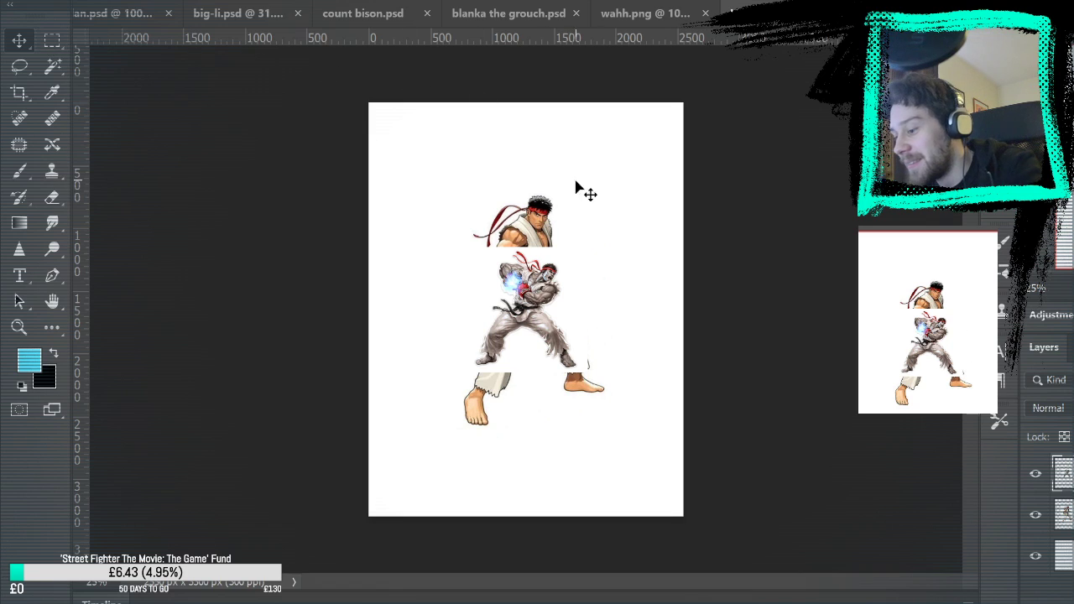
key("ctrl+t")
left_click_drag(585, 245, 630, 202)
key("Return")
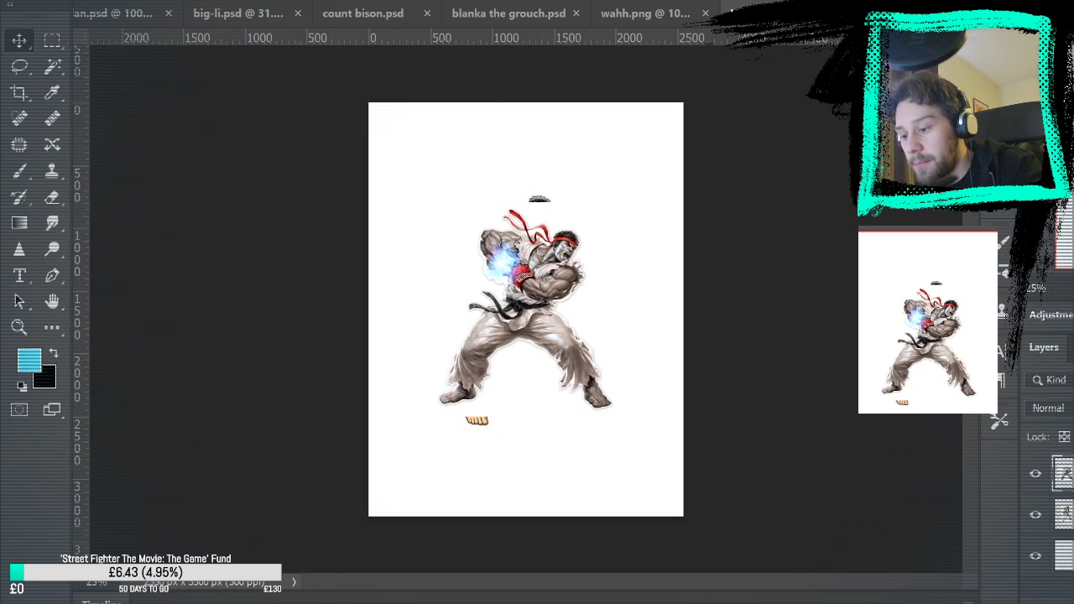
Move the energy-ball Ryu to the canvas's upper-left corner and the standing Ryu to its right edge
left_click_drag(571, 288, 495, 179)
left_click_drag(560, 352, 605, 373)
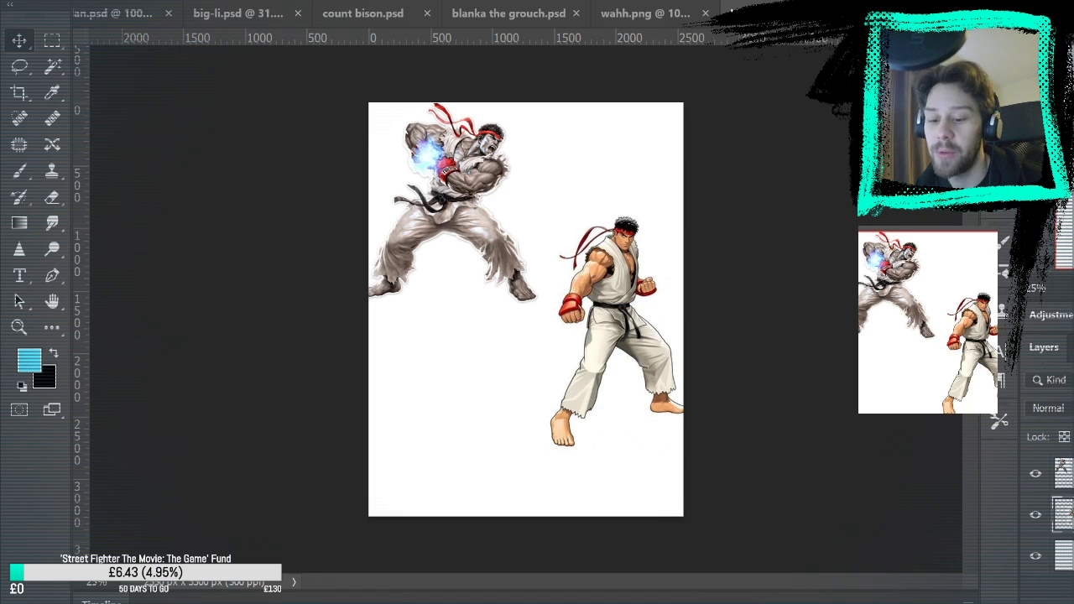
key("ctrl+v")
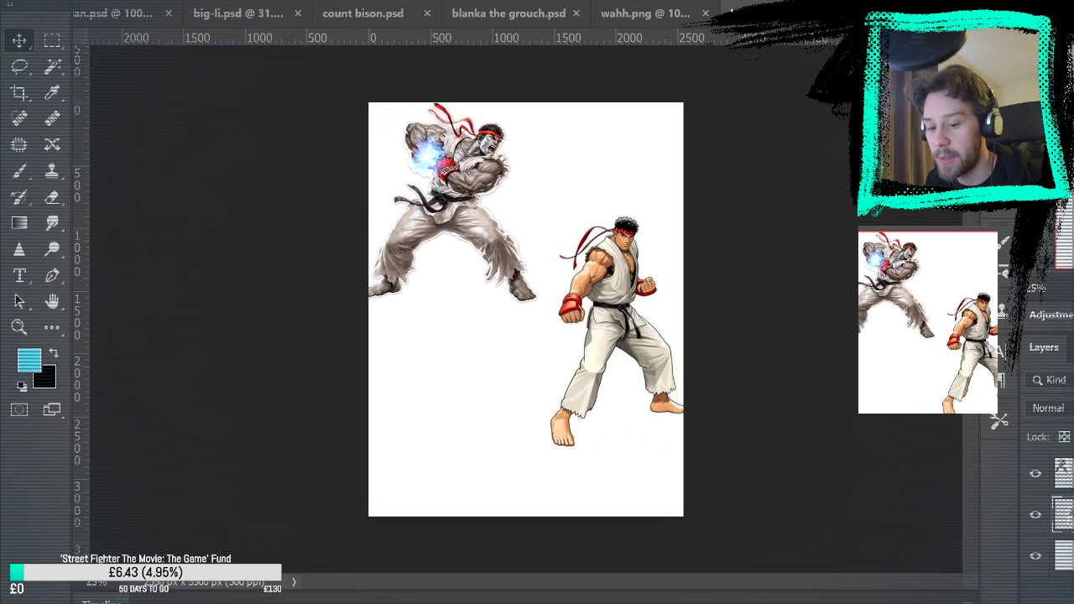
left_click_drag(430, 222, 453, 223)
left_click_drag(500, 261, 481, 264)
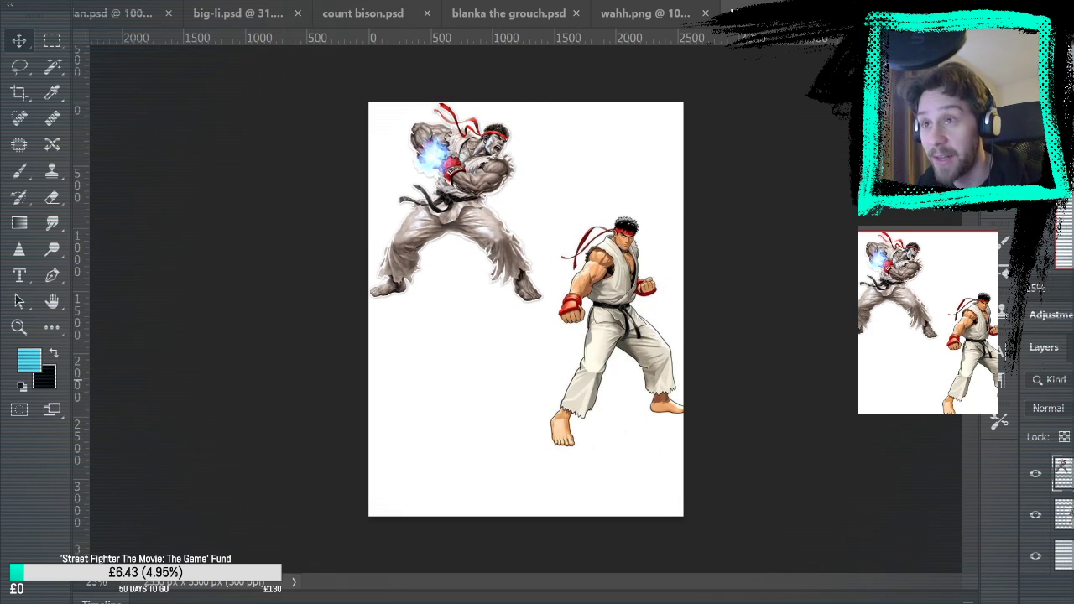
Look at the wahh.png artwork and return to the document with the Ryu references
left_click(1067, 514)
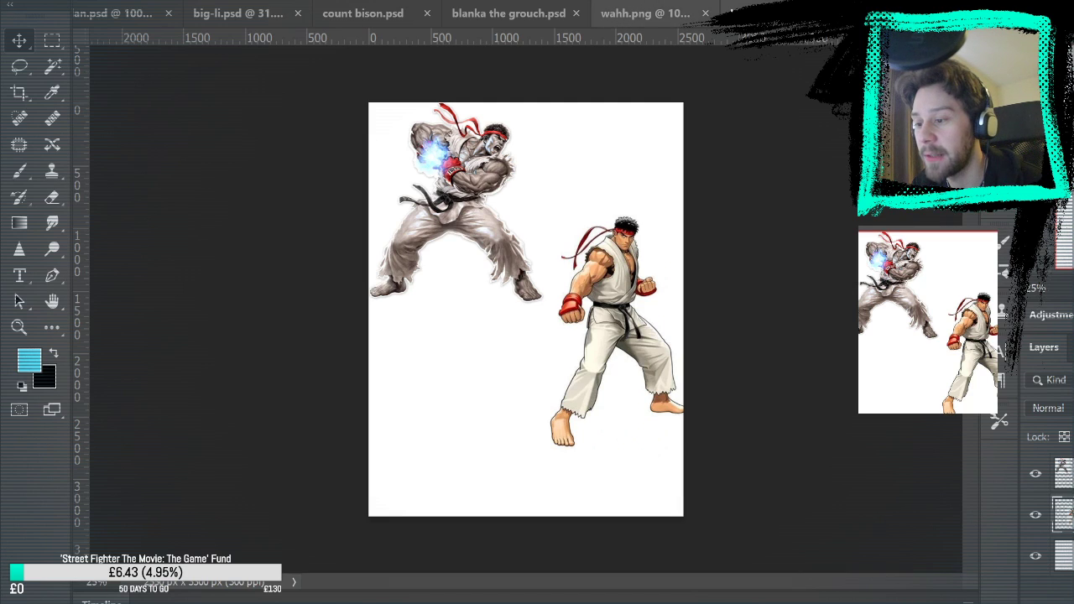
left_click(644, 13)
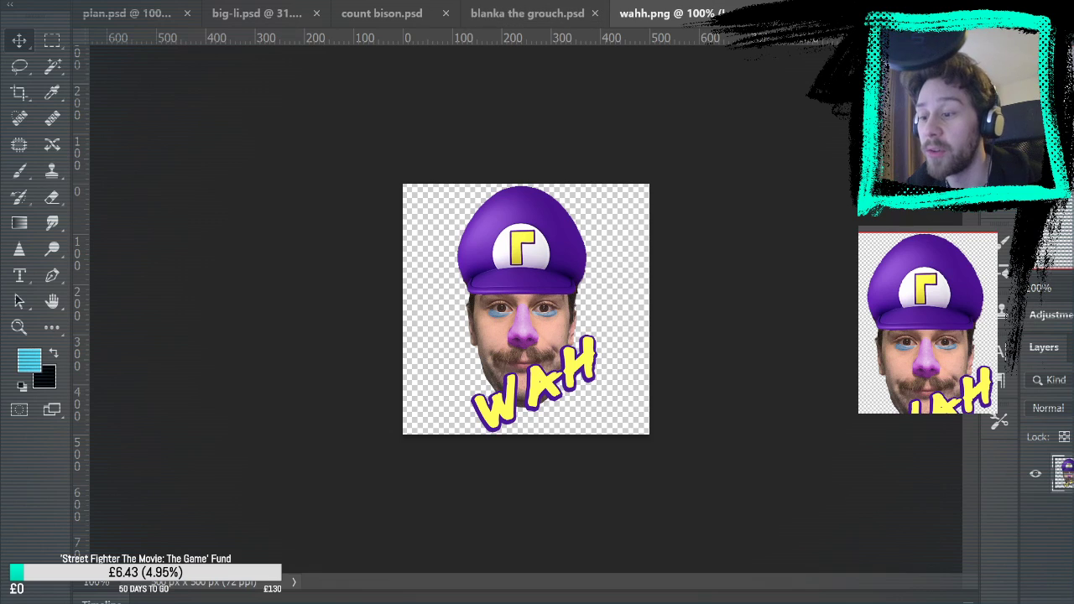
left_click(864, 13)
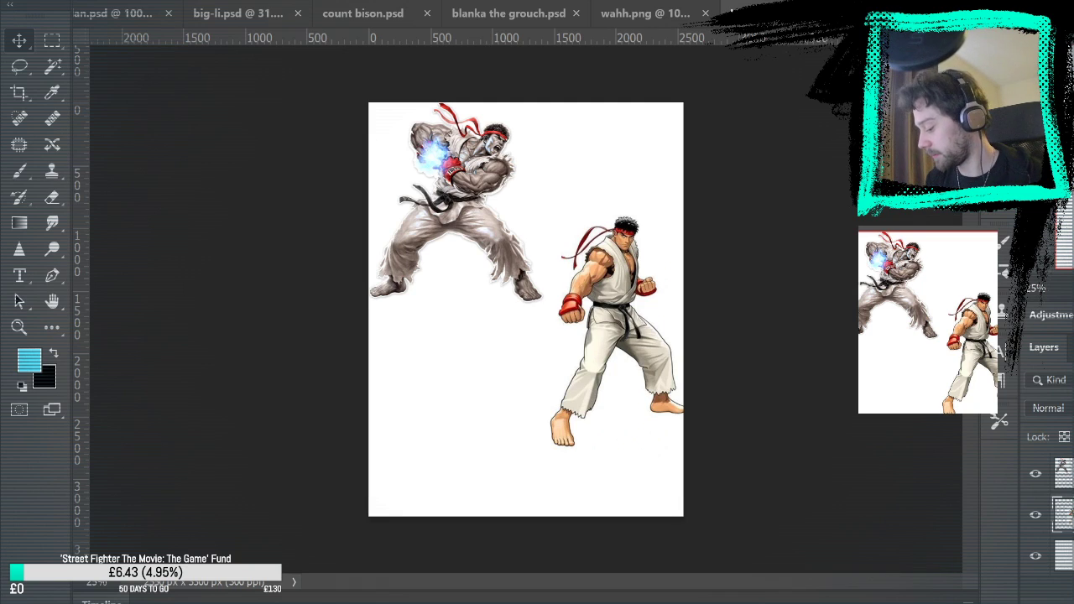
Paste the Elmo reference image onto the canvas and enlarge it around its centre
key("ctrl+v")
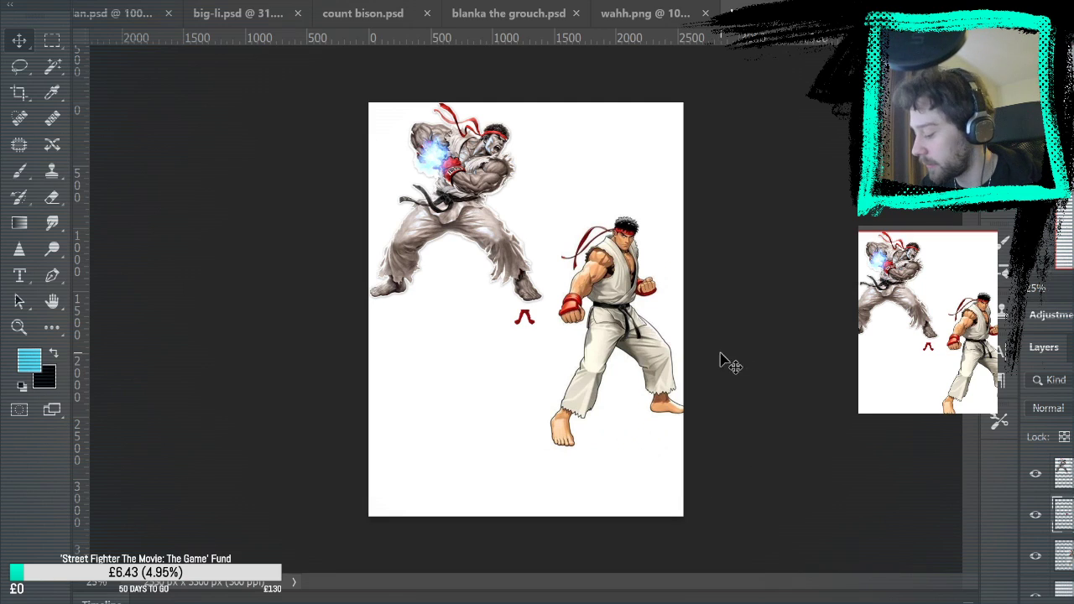
key("ctrl+t")
left_click_drag(542, 292, 633, 177)
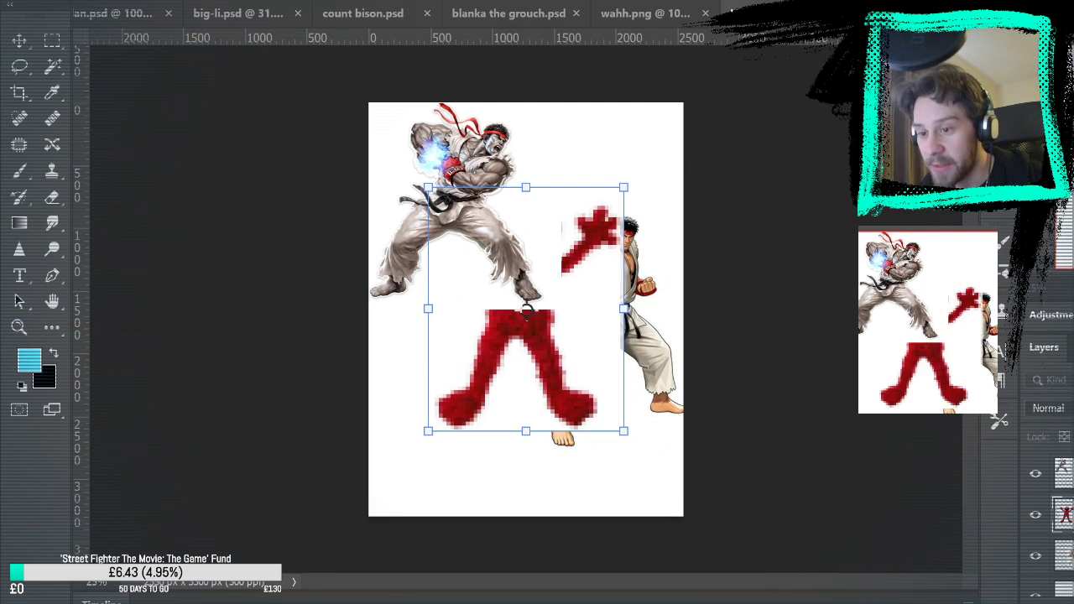
key("Return")
Move Elmo to the canvas's lower-left area and scale it down to fit beneath the energy-ball Ryu
left_click_drag(492, 349, 462, 378)
key("ctrl+t")
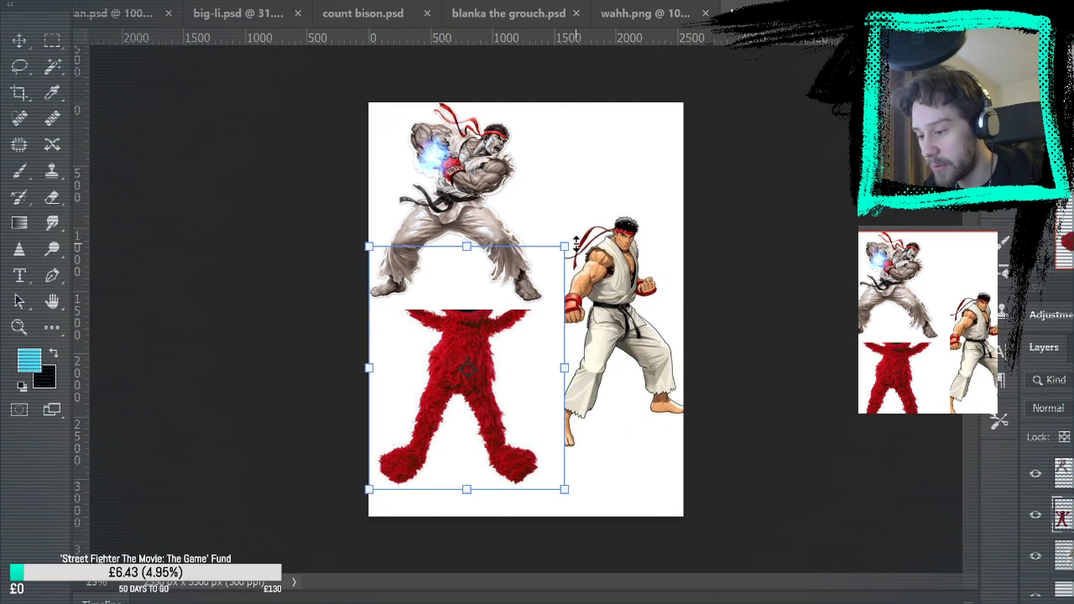
left_click_drag(573, 241, 533, 289)
left_click_drag(464, 340, 455, 368)
key("Return")
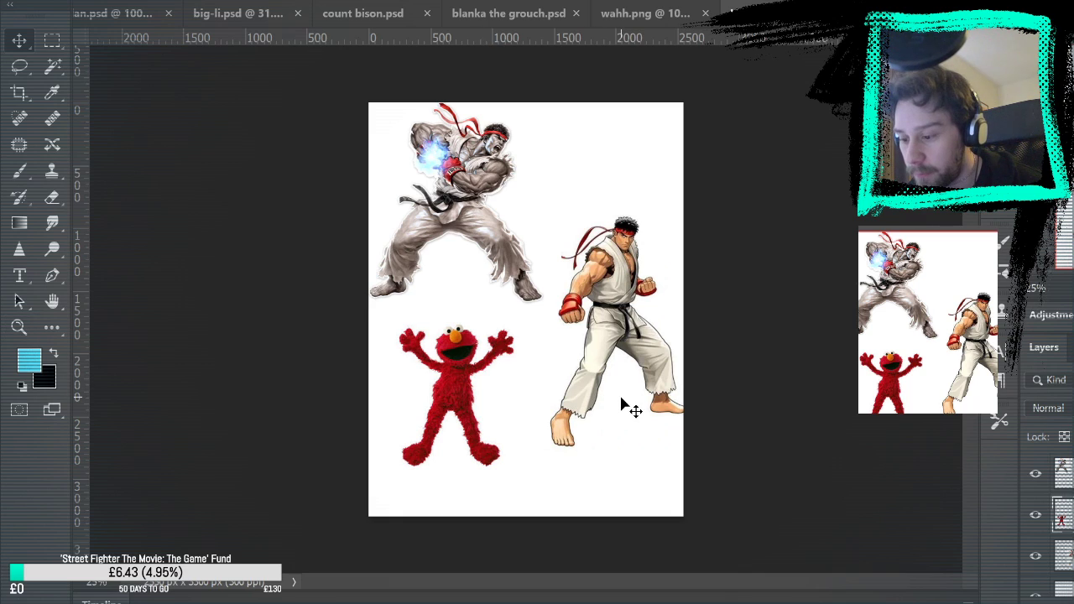
Paste the Ryu fireball reference image and move it to the upper-right area of the canvas, above the standing Ryu
left_click(31, 334)
left_click(440, 304)
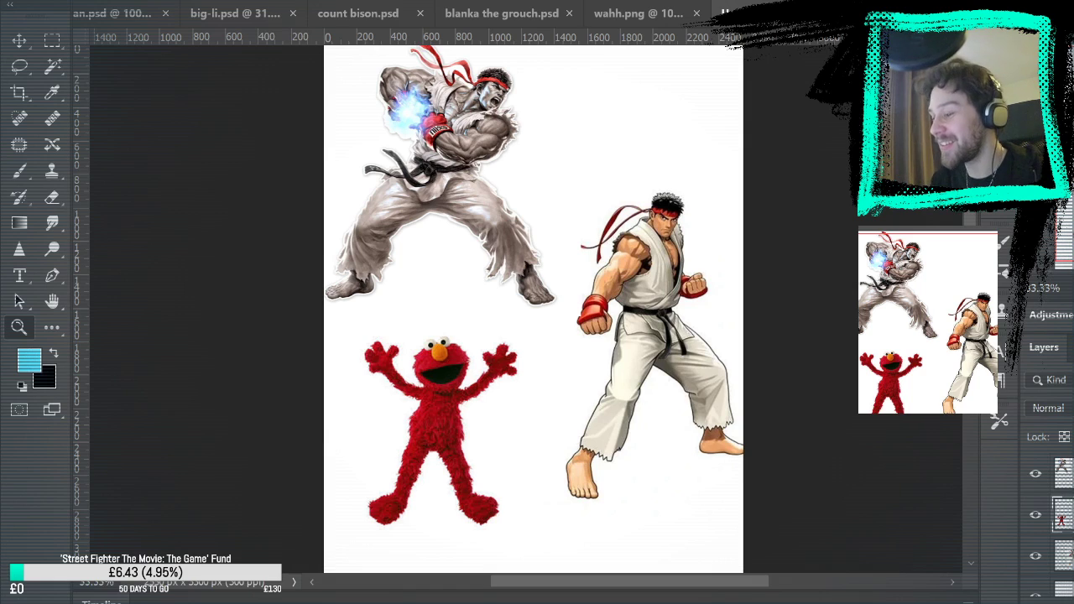
key("ctrl+v")
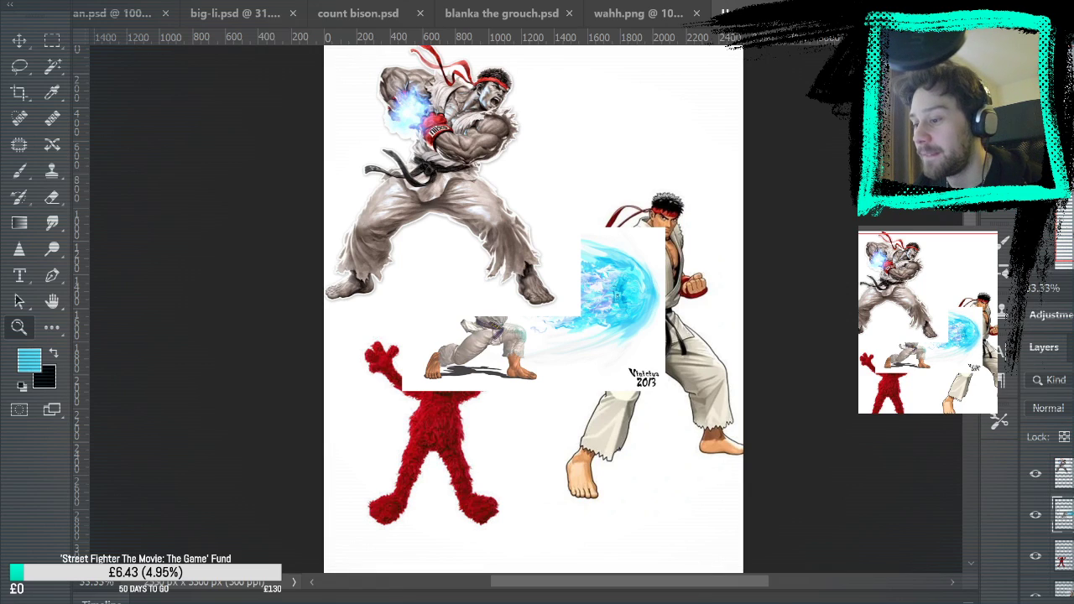
left_click(20, 40)
left_click_drag(571, 355, 643, 501)
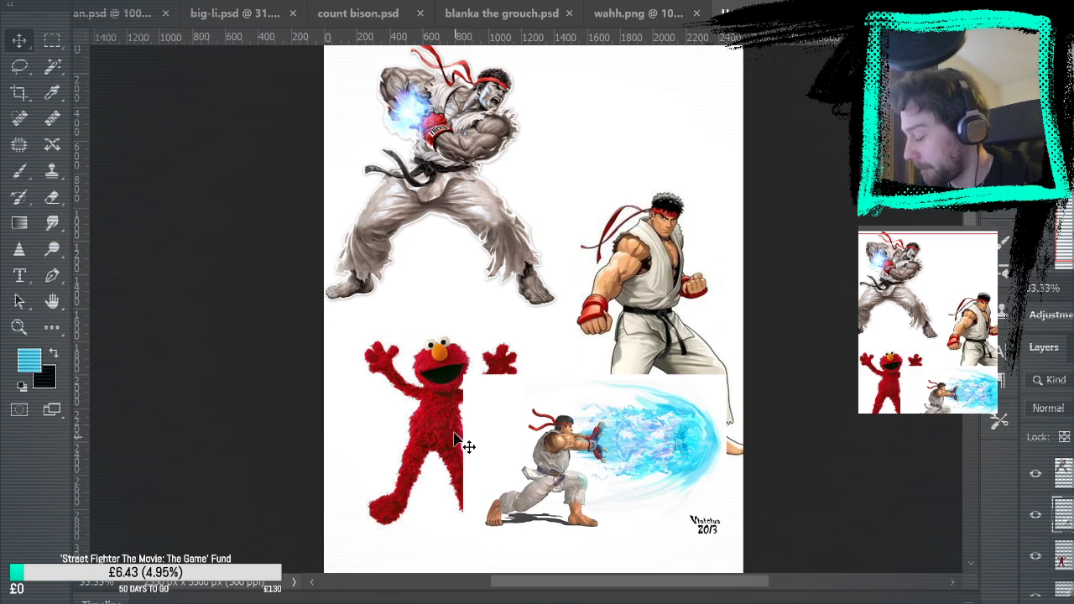
key("ctrl+t")
mouse_move(465, 382)
left_mouse_down()
mouse_move(526, 412)
mouse_move(467, 369)
left_mouse_up()
left_click_drag(622, 421, 621, 100)
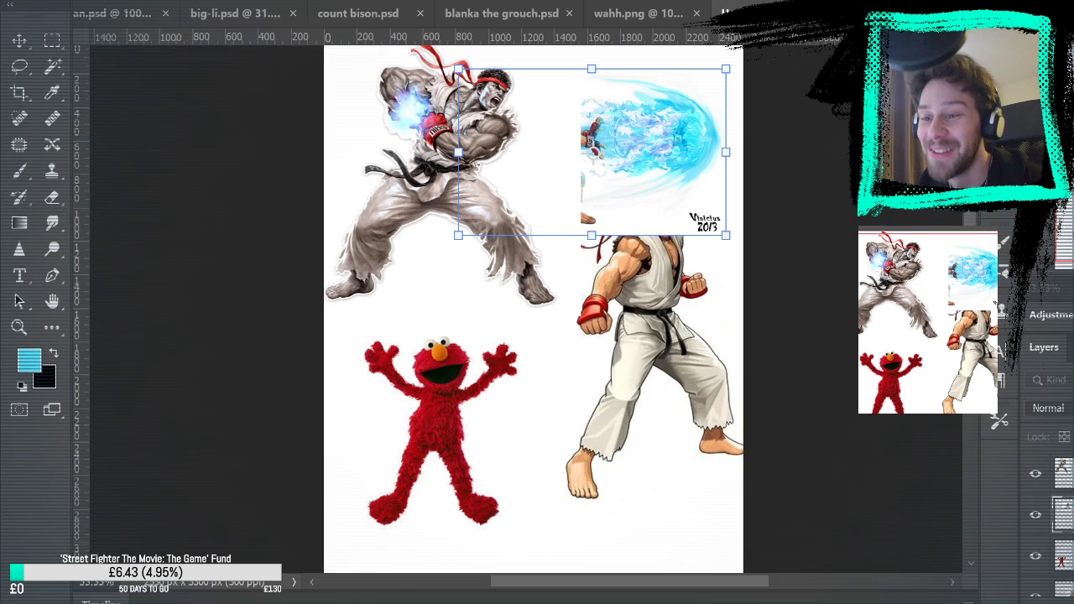
key("Return")
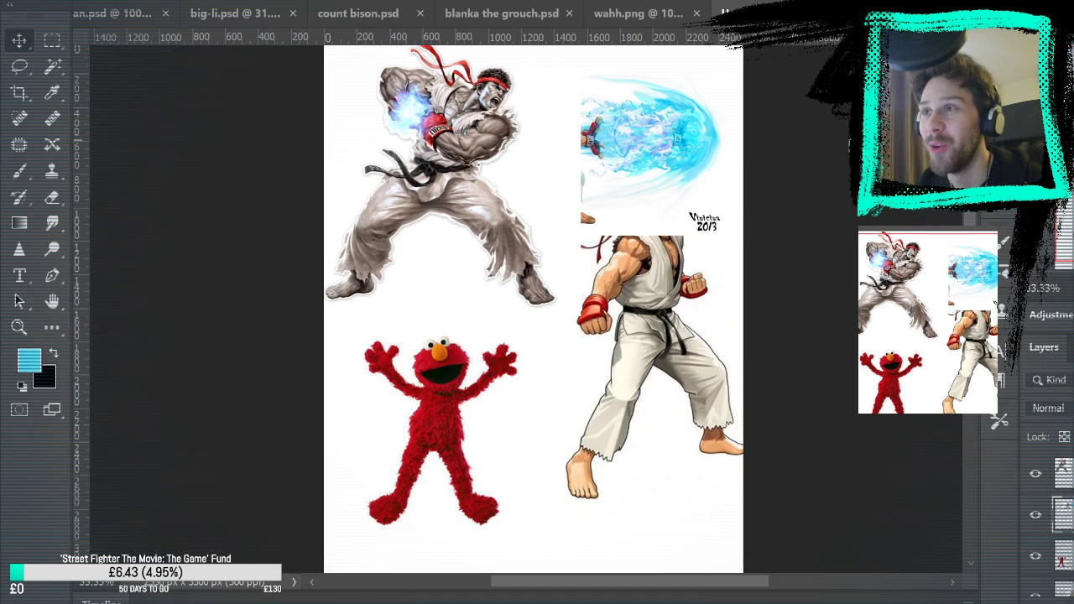
Scale the fireball Ryu down to about half size around its centre and place it in the canvas's upper-right corner
key("ctrl+t")
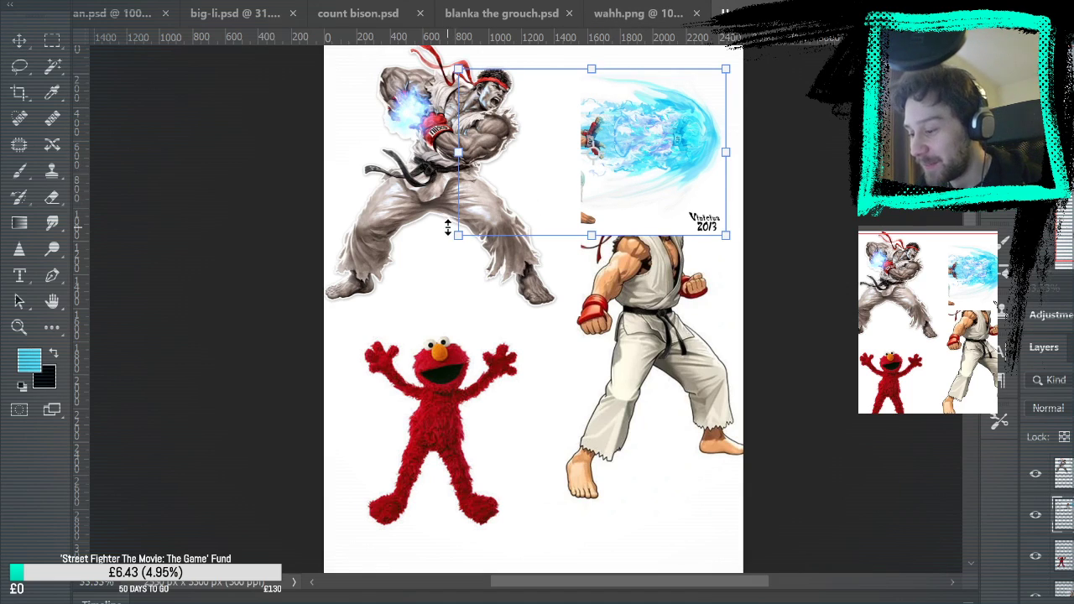
left_click_drag(458, 235, 522, 195)
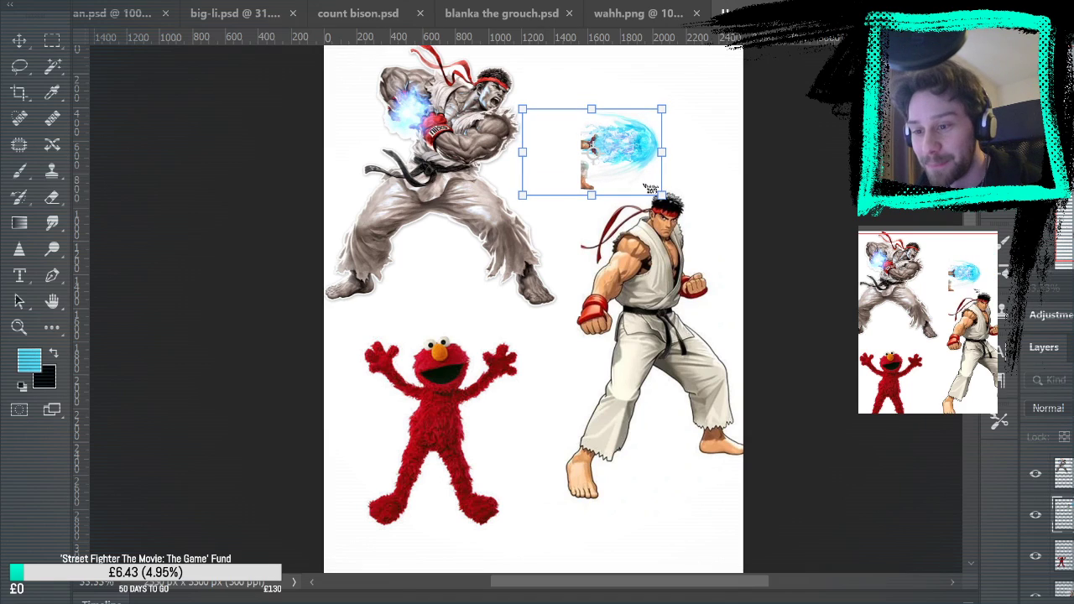
key("Return")
left_click_drag(676, 110, 692, 88)
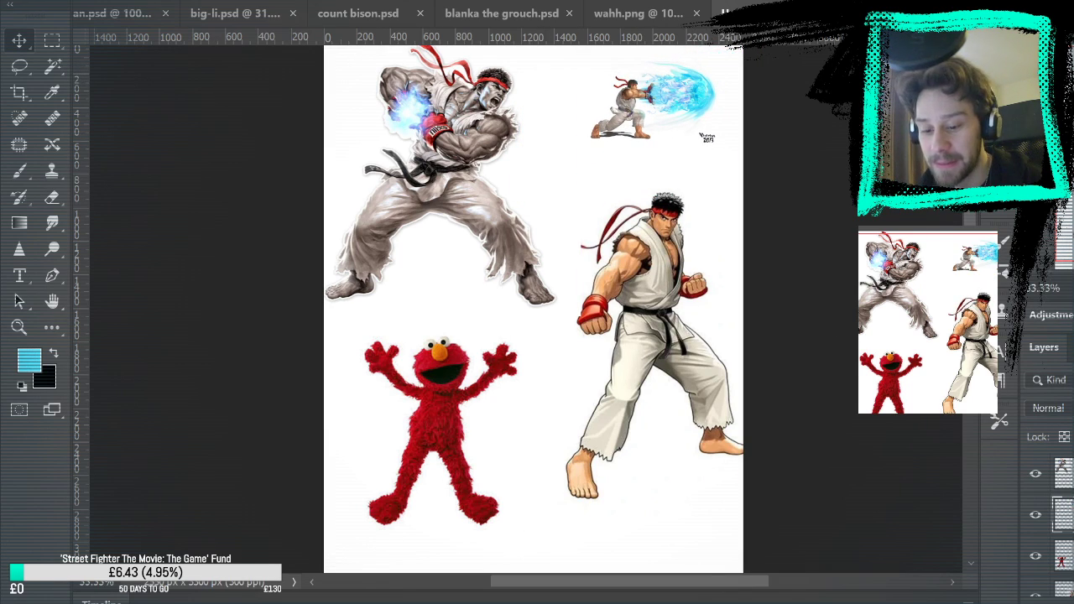
Shrink the energy-ball Ryu to less than half its size and place it beside the fireball Ryu at the canvas's top edge
key("ctrl+t")
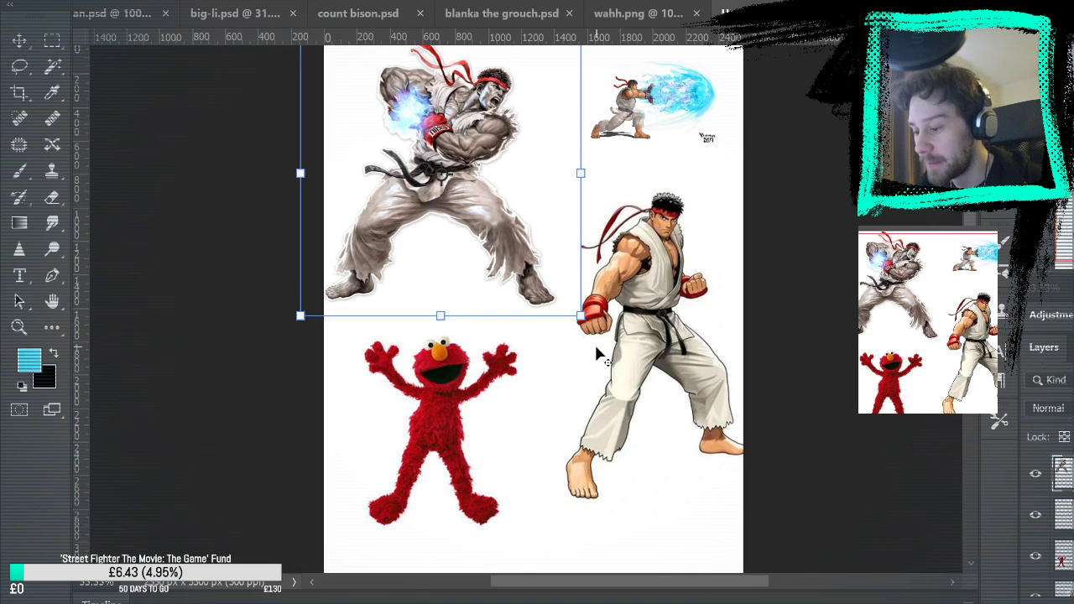
left_click_drag(579, 315, 506, 233)
left_click_drag(480, 194, 572, 122)
key("Return")
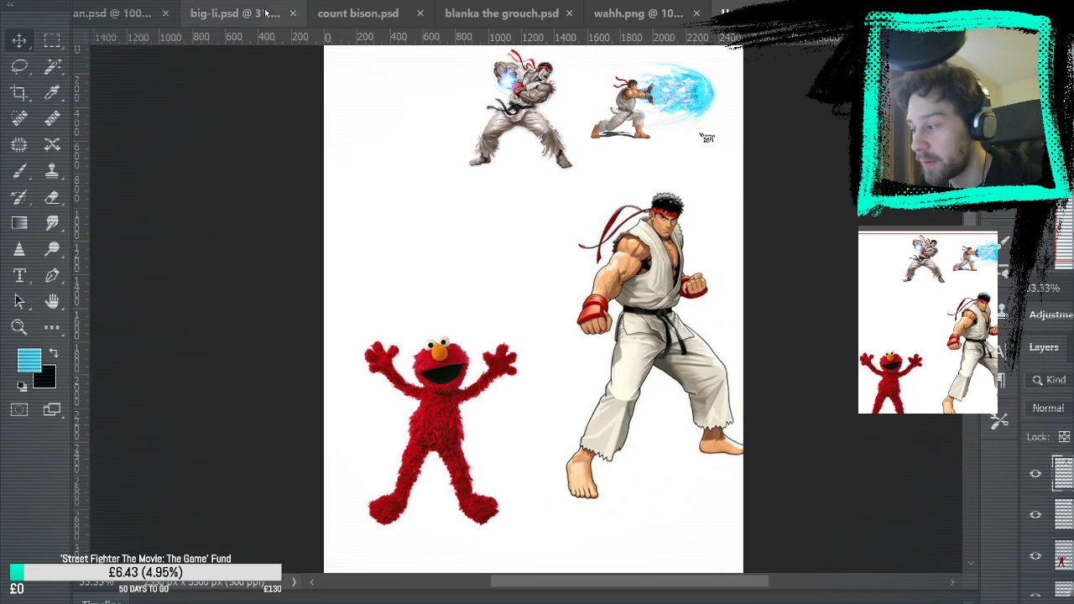
Remove the white background around the energy-ball Ryu and move the figure closer to the fireball Ryu
left_click(52, 65)
left_click(567, 122)
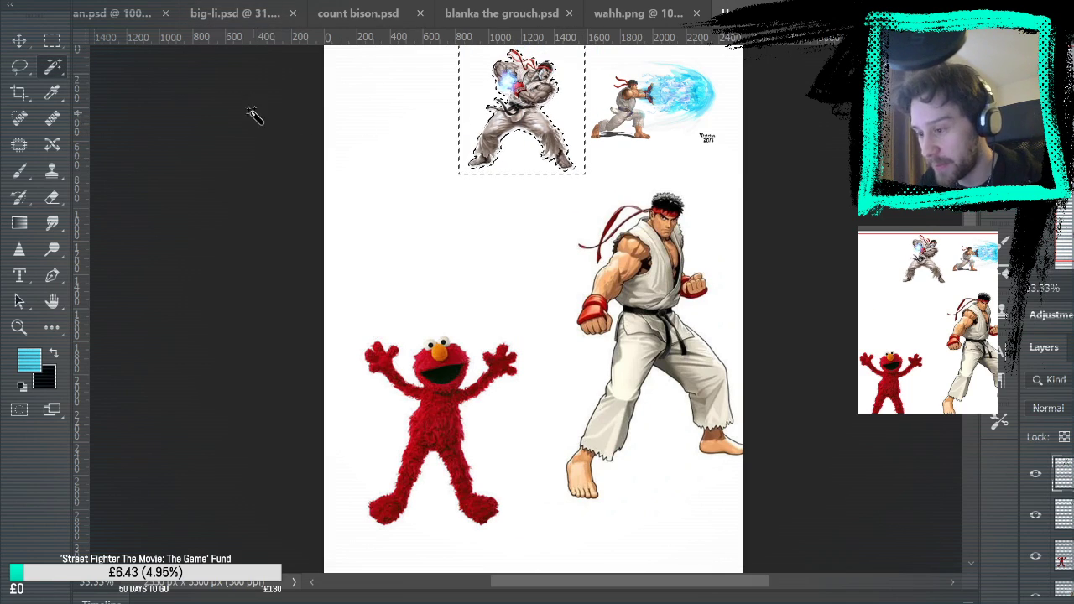
key("m")
key("v")
left_click_drag(560, 141, 596, 152)
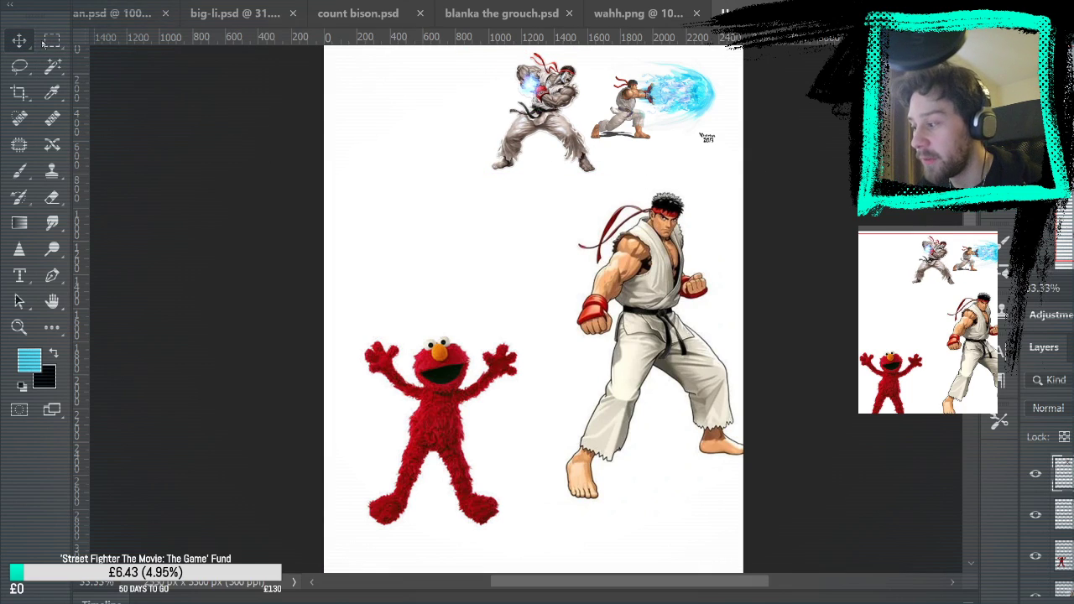
Scale the Elmo reference down and move it to the canvas's upper-left corner, beside the two small Ryu figures
scroll(1053, 527, "down", 2)
left_click(1064, 495)
key("ctrl+t")
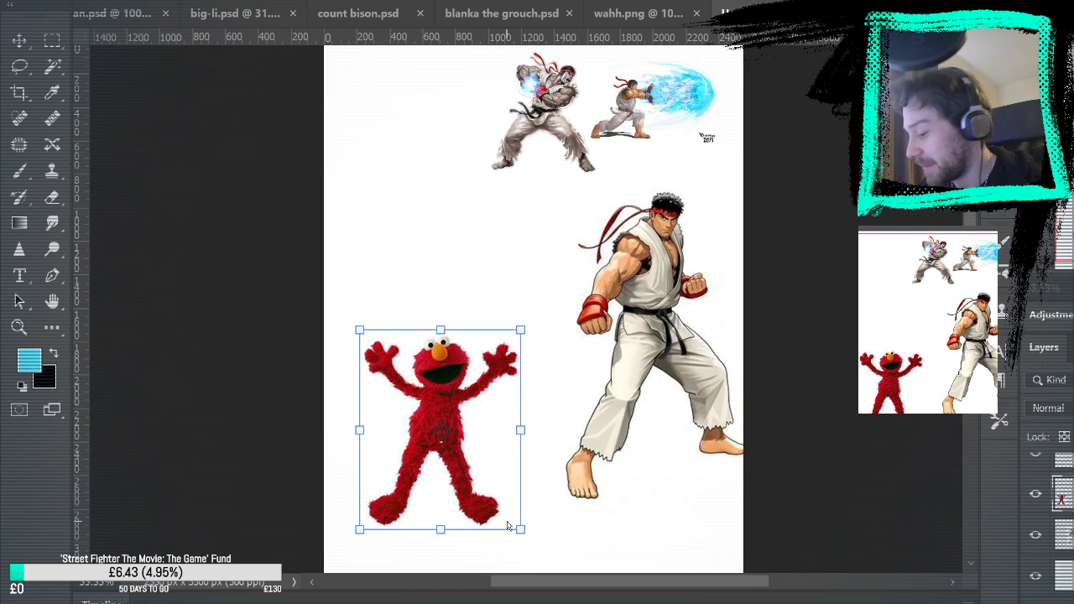
left_click_drag(518, 528, 497, 501)
key("Return")
left_click_drag(438, 379, 414, 106)
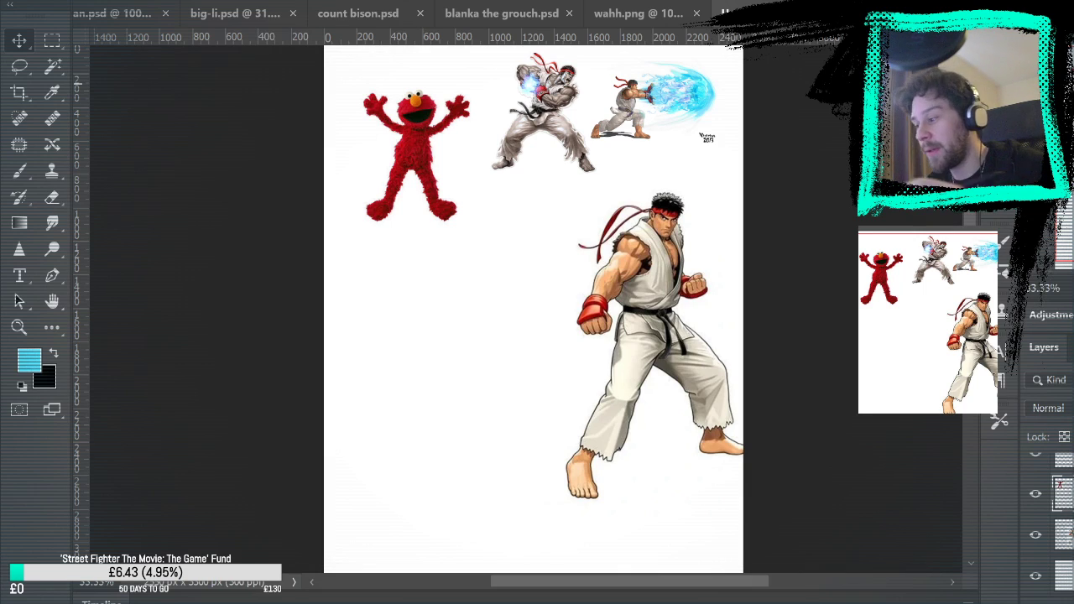
key("b")
left_click_drag(419, 305, 422, 309)
key("ctrl+z")
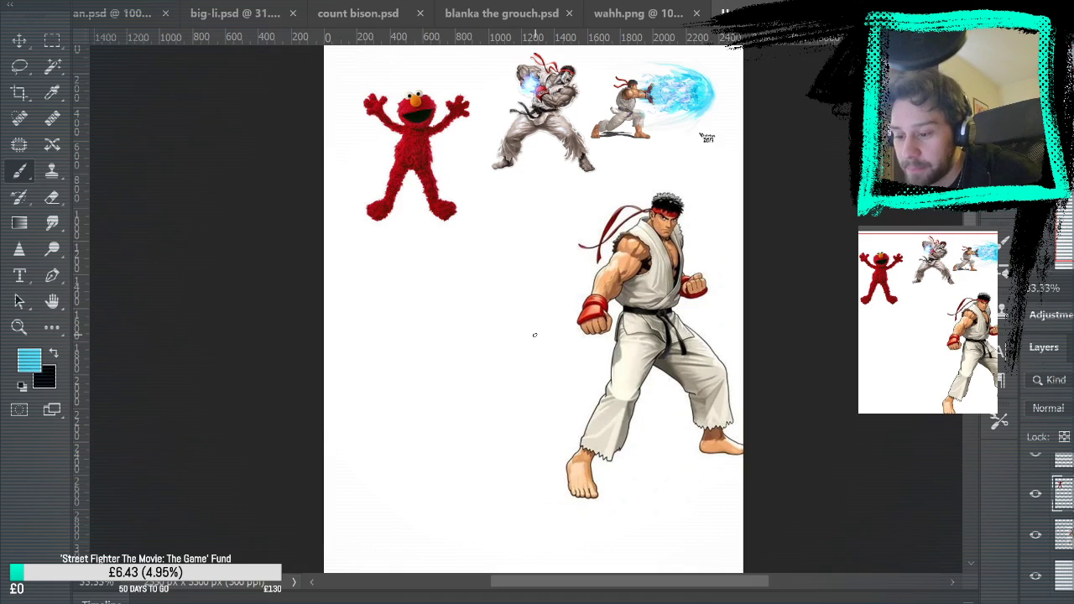
Merge the Elmo and Ryu reference layers into a single layer above the background and check it by toggling its visibility
scroll(1054, 522, "up", 2)
left_click(1063, 473)
key("ctrl+e")
key("ctrl+e")
key("ctrl+e")
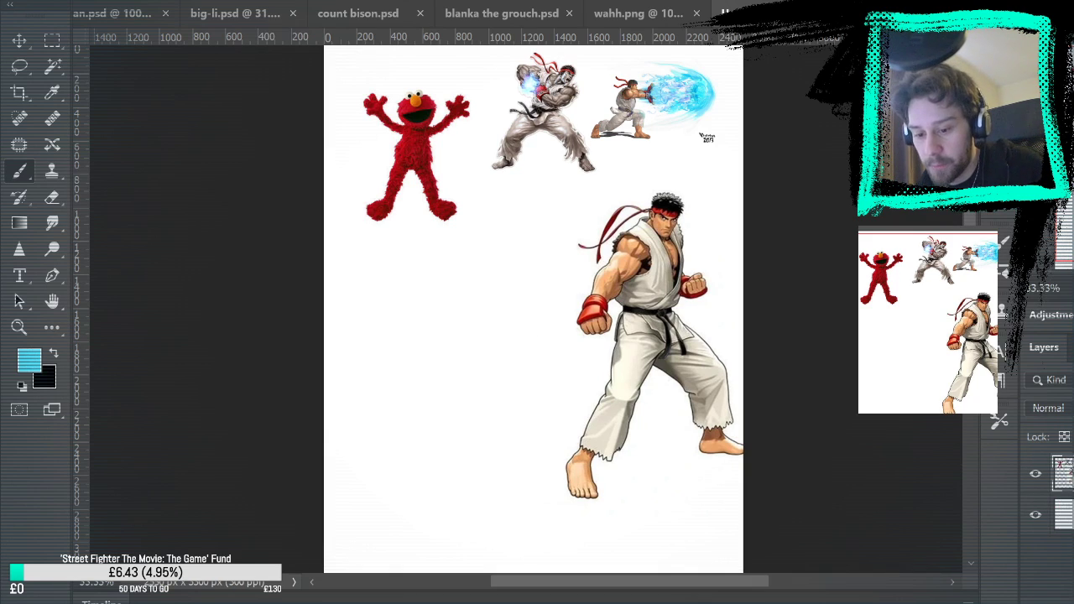
left_click(1035, 475)
left_click(1036, 475)
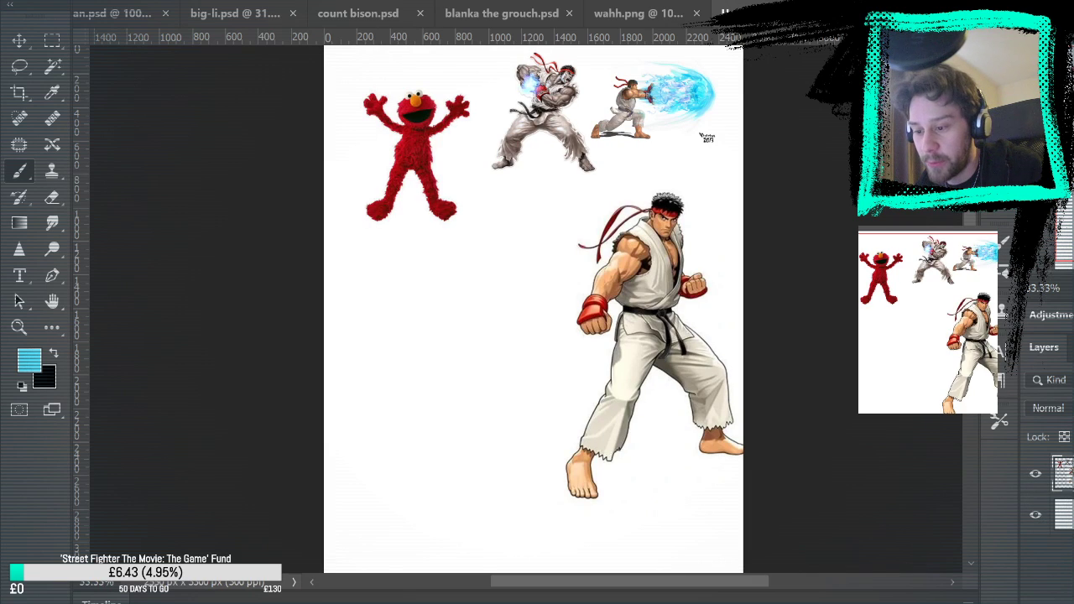
Add a new empty layer above the merged references and resize the document preview to show the whole canvas
key("ctrl+alt+shift+n")
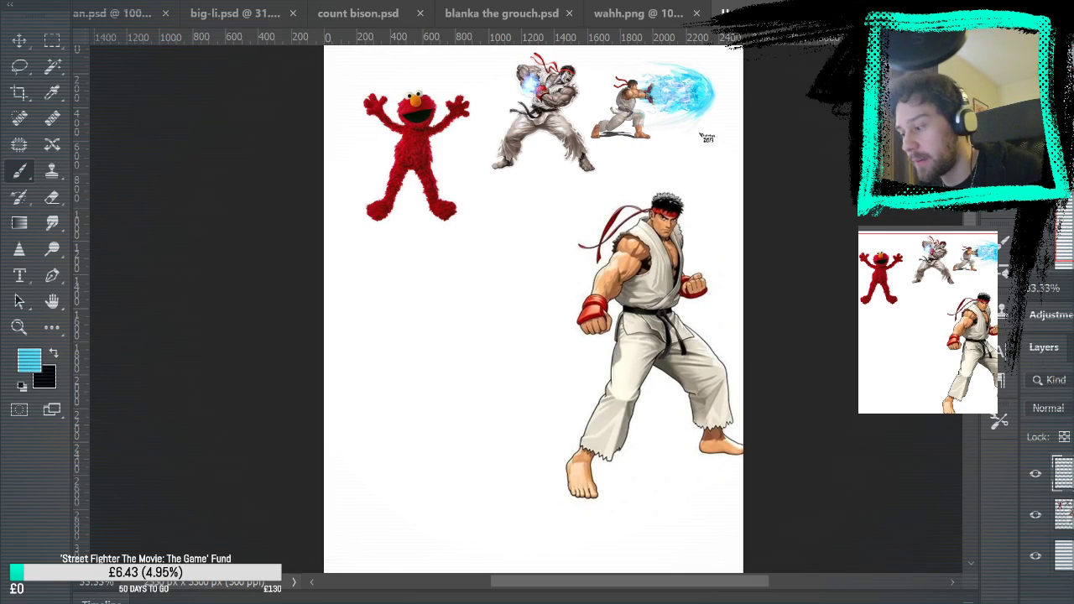
left_click(20, 327)
left_click(456, 335)
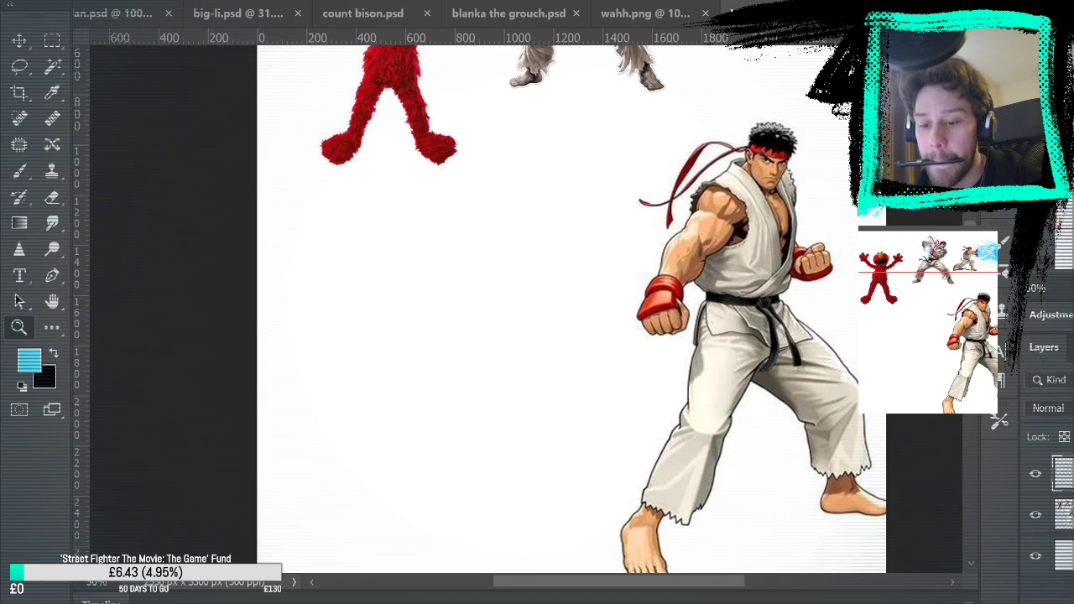
left_click_drag(1049, 301, 1049, 254)
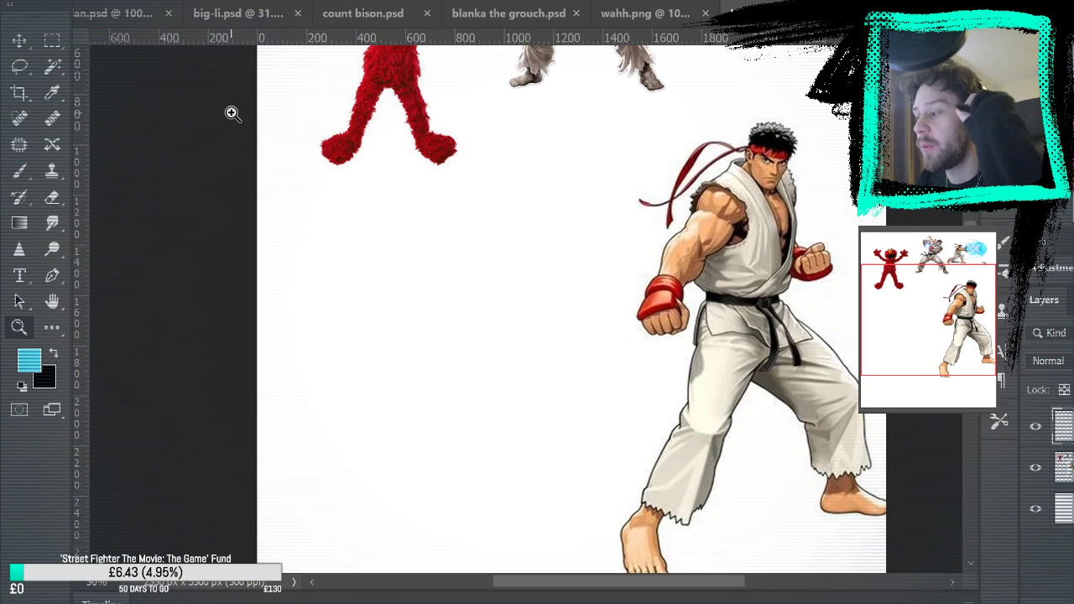
Sketch a boxy doodle with an "OOF" caption in light blue on the empty area below Elmo
key("b")
mouse_move(391, 269)
left_mouse_down()
mouse_move(414, 295)
mouse_move(402, 266)
mouse_move(456, 250)
left_mouse_up()
mouse_move(400, 317)
left_mouse_down()
mouse_move(462, 284)
mouse_move(484, 283)
mouse_move(497, 298)
left_mouse_up()
left_click_drag(372, 318, 360, 216)
left_click_drag(360, 216, 431, 204)
left_click_drag(431, 205, 424, 247)
mouse_move(359, 267)
left_mouse_down()
mouse_move(397, 258)
mouse_move(405, 242)
left_mouse_up()
mouse_move(358, 217)
left_mouse_down()
mouse_move(339, 297)
mouse_move(344, 335)
left_mouse_up()
left_click_drag(449, 201, 457, 222)
mouse_move(465, 201)
left_mouse_down()
mouse_move(468, 224)
mouse_move(479, 203)
left_mouse_up()
mouse_move(478, 203)
left_mouse_down()
mouse_move(490, 203)
mouse_move(487, 215)
left_mouse_up()
left_click_drag(444, 228, 433, 240)
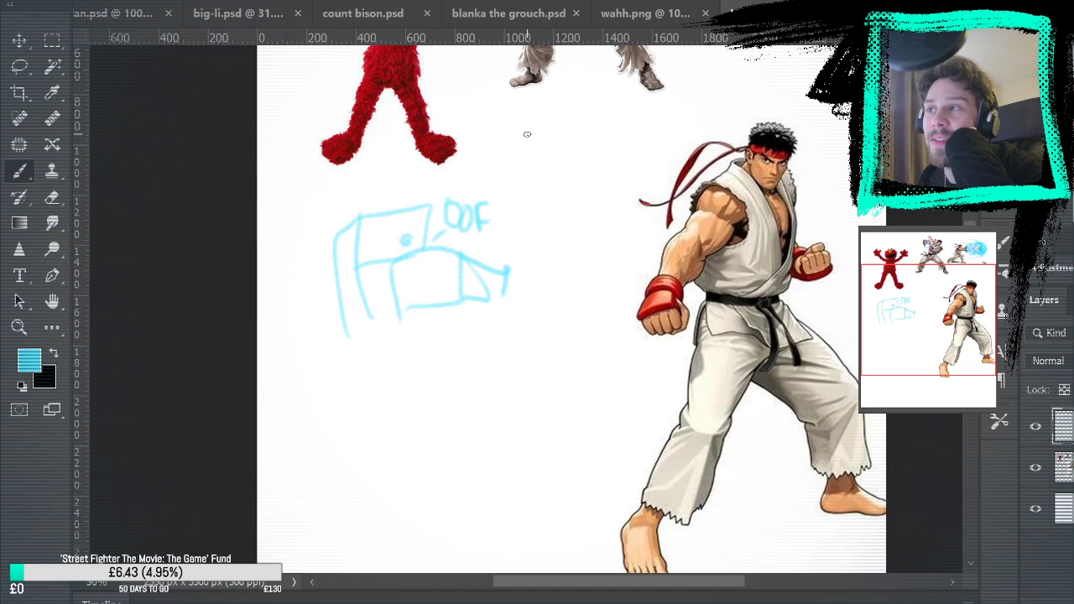
Undo all strokes of the boxy doodle and its caption
key("ctrl+z")
key("ctrl+z")
key("ctrl+z")
key("ctrl+z")
key("ctrl+z")
key("ctrl+z")
key("ctrl+z")
key("ctrl+z")
key("ctrl+z")
key("ctrl+z")
key("ctrl+z")
key("ctrl+z")
key("ctrl+z")
key("ctrl+z")
key("ctrl+z")
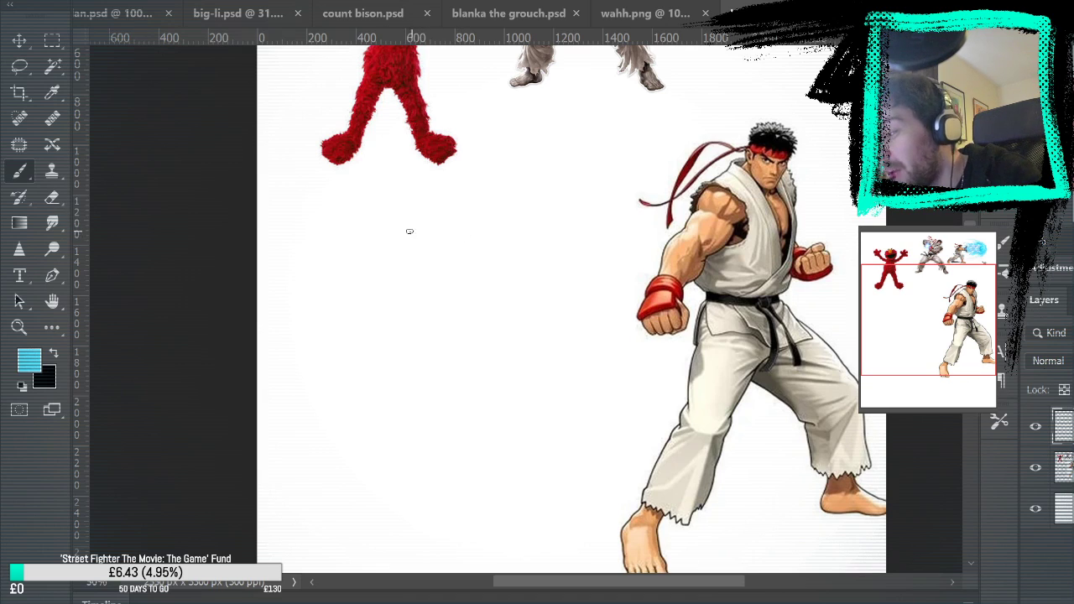
mouse_move(414, 224)
left_mouse_down()
mouse_move(464, 283)
mouse_move(402, 280)
mouse_move(445, 304)
left_mouse_up()
key("ctrl+z")
mouse_move(413, 212)
left_mouse_down()
mouse_move(403, 211)
mouse_move(479, 286)
mouse_move(420, 210)
left_mouse_up()
key("ctrl+z")
Draw a light-blue circle for the head below Elmo and a slanted curved mouth line across it
left_click_drag(563, 141, 573, 239)
key("ctrl+z")
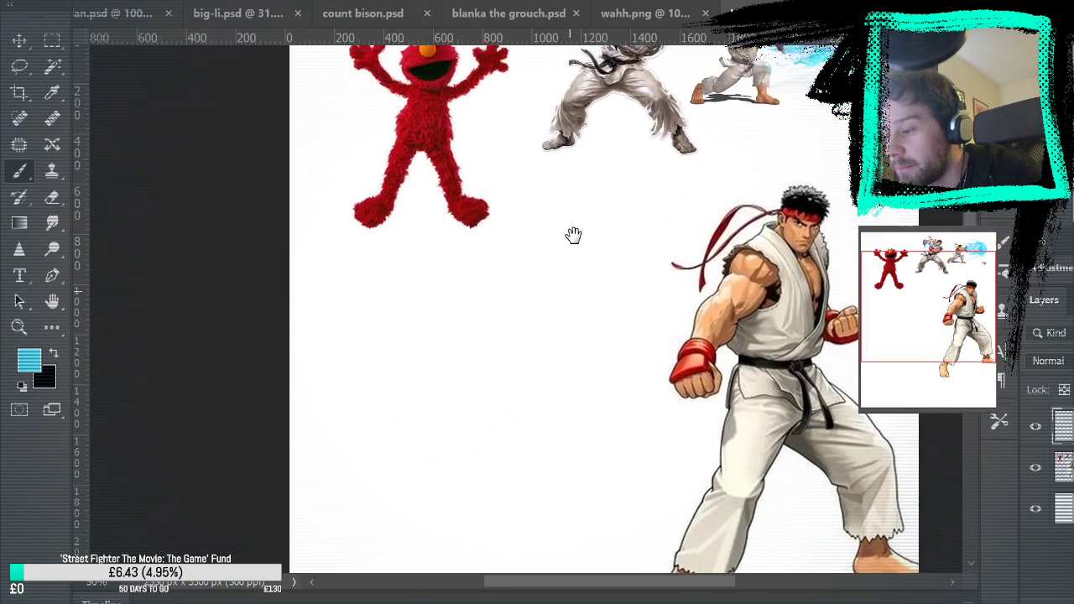
mouse_move(462, 275)
left_mouse_down()
mouse_move(527, 324)
mouse_move(454, 307)
mouse_move(532, 307)
mouse_move(443, 279)
mouse_move(523, 294)
left_mouse_up()
key("ctrl+z")
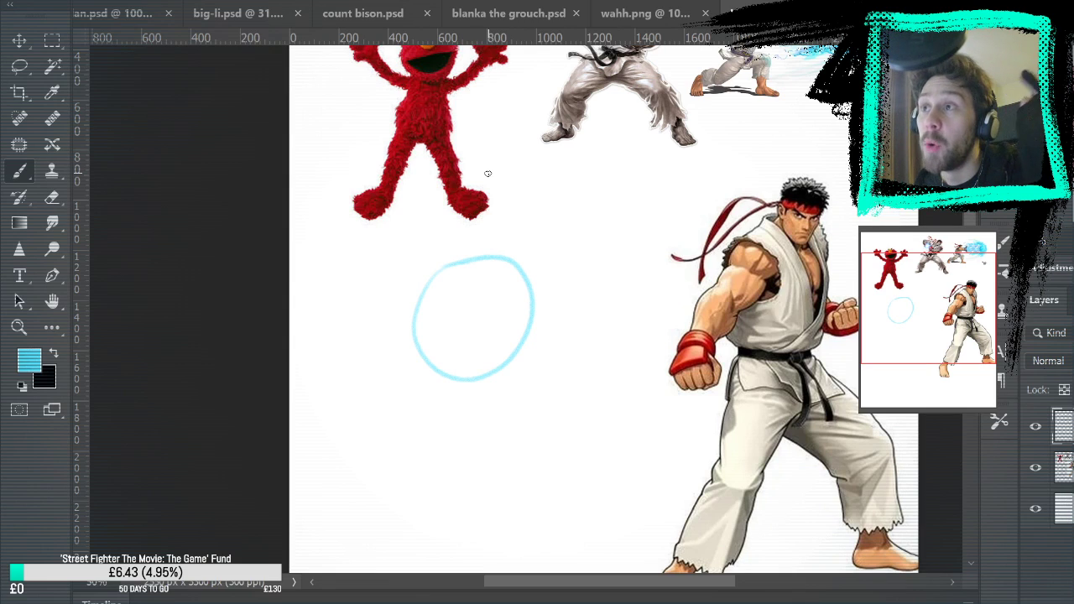
left_click_drag(554, 225, 622, 209)
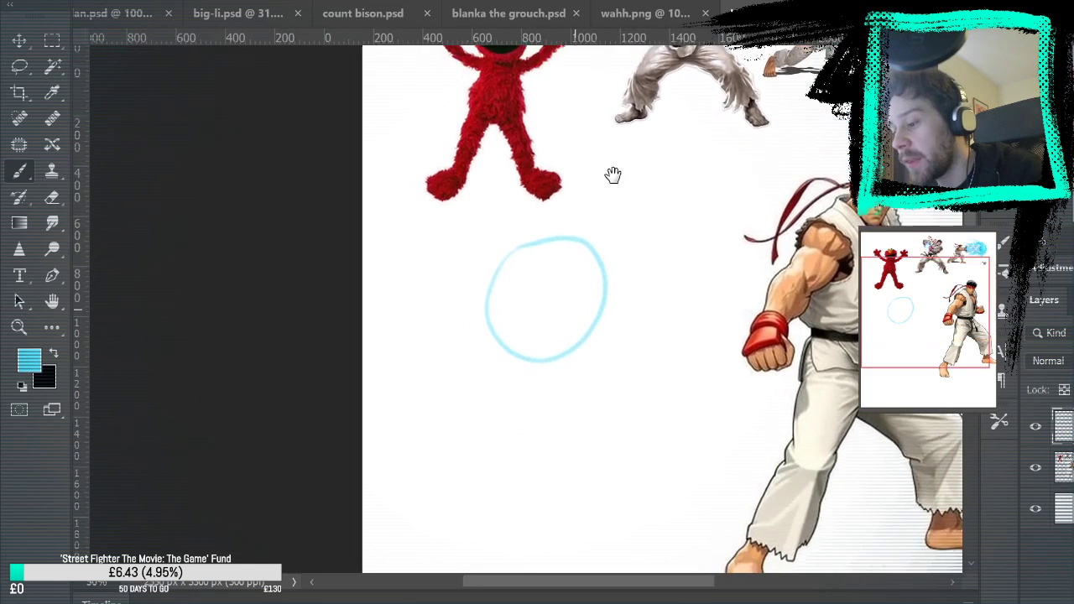
left_click_drag(496, 325, 596, 270)
left_click_drag(502, 344, 592, 280)
key("ctrl+z")
Draw the lower curve of the open mouth just inside the head circle, joining both ends of the mouth line
left_click_drag(624, 222, 623, 298)
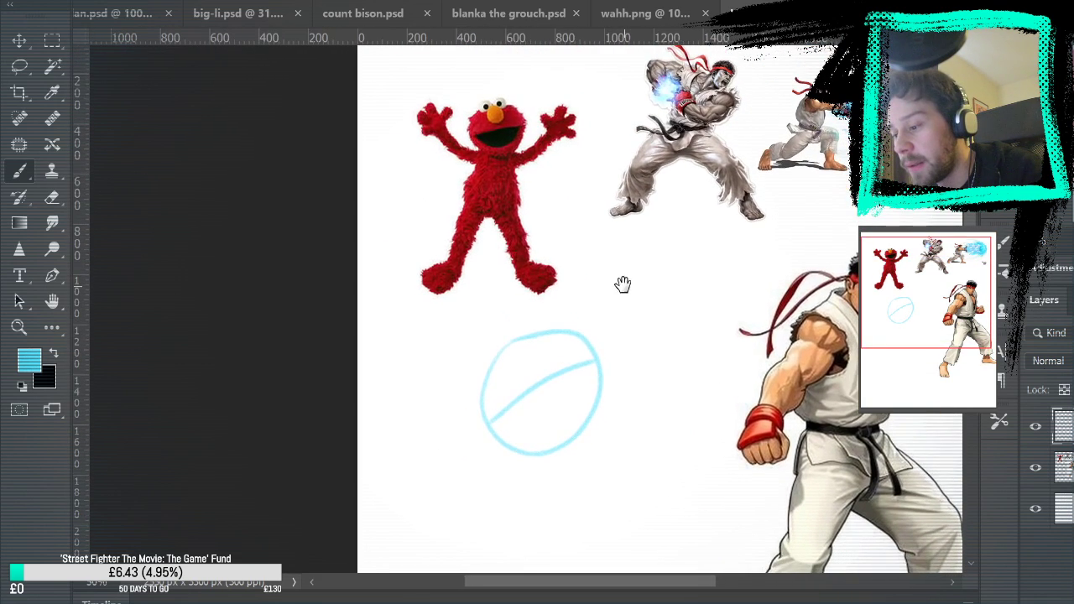
mouse_move(499, 424)
left_mouse_down()
mouse_move(549, 440)
mouse_move(585, 395)
left_mouse_up()
key("ctrl+z")
left_click_drag(497, 417, 585, 378)
key("ctrl+z")
left_click_drag(498, 418, 579, 369)
key("ctrl+z")
mouse_move(496, 419)
left_mouse_down()
mouse_move(573, 406)
mouse_move(576, 360)
left_mouse_up()
key("ctrl+z")
mouse_move(498, 422)
left_mouse_down()
mouse_move(570, 418)
mouse_move(577, 361)
left_mouse_up()
key("ctrl+z")
left_click_drag(499, 419, 595, 360)
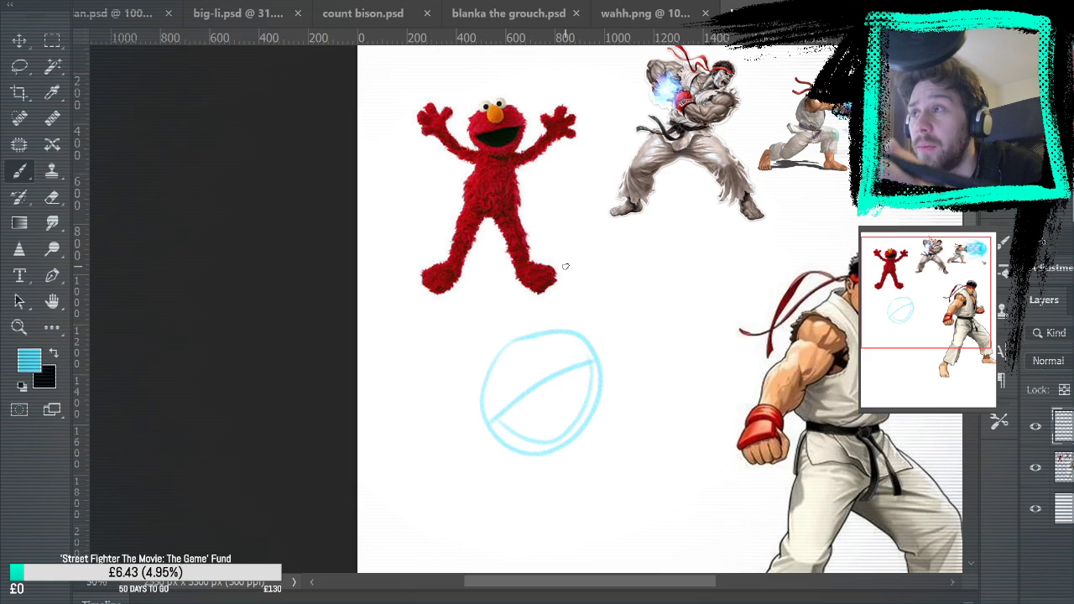
Draw a small slanted oval above the mouth line, starting at the head circle's upper edge
mouse_move(536, 369)
left_mouse_down()
mouse_move(513, 349)
mouse_move(538, 376)
mouse_move(515, 335)
mouse_move(540, 331)
mouse_move(536, 323)
mouse_move(523, 332)
mouse_move(525, 311)
mouse_move(542, 344)
left_mouse_up()
key("ctrl+z")
mouse_move(519, 329)
left_mouse_down()
mouse_move(531, 342)
mouse_move(481, 358)
mouse_move(514, 369)
left_mouse_up()
key("ctrl+alt+z")
key("ctrl+alt+z")
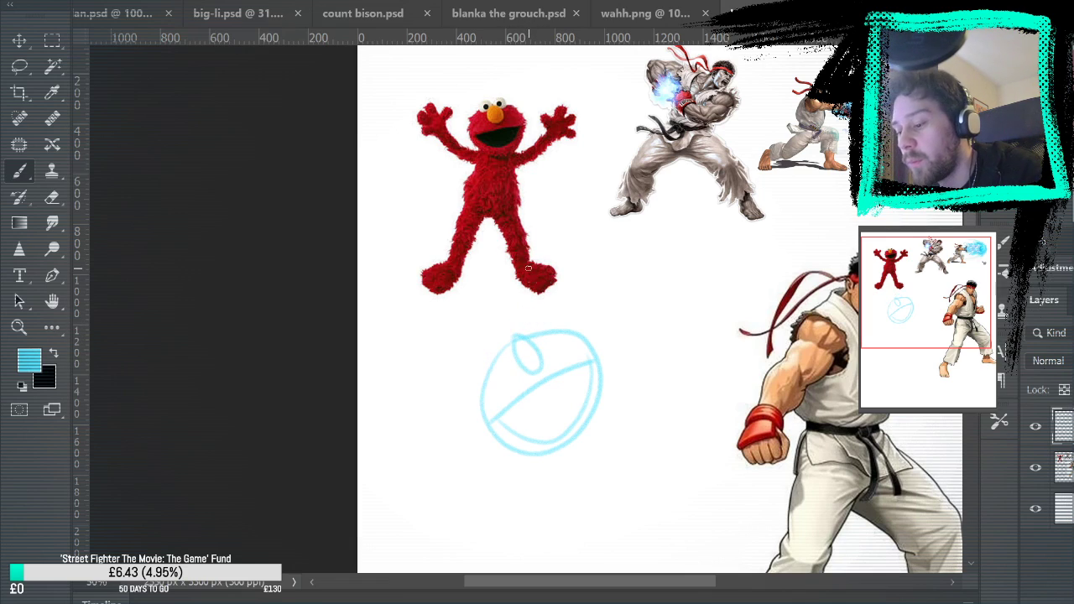
Draw two round eyes either side of the nose oval, erase the head line inside them and add a pupil to each
mouse_move(527, 324)
left_mouse_down()
mouse_move(546, 345)
mouse_move(538, 335)
mouse_move(514, 347)
left_mouse_up()
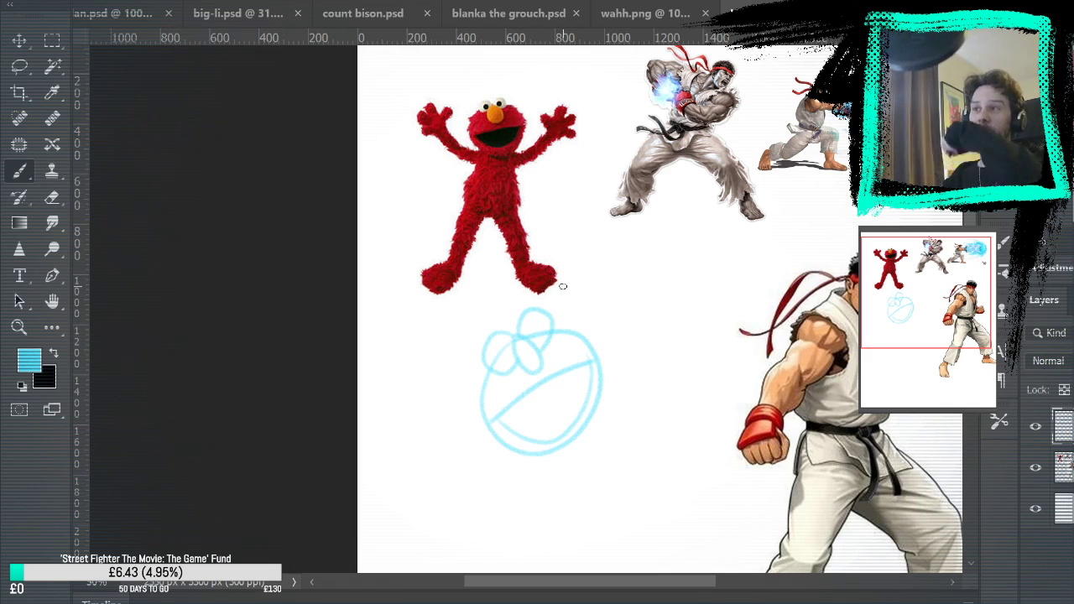
left_click(51, 197)
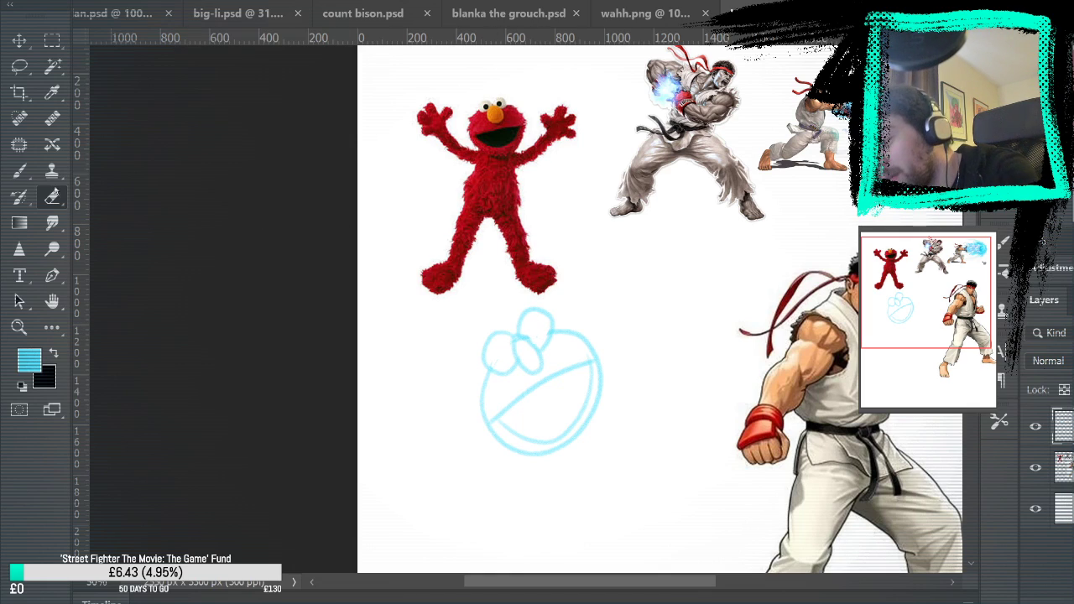
key("b")
left_click(503, 347)
left_click(535, 330)
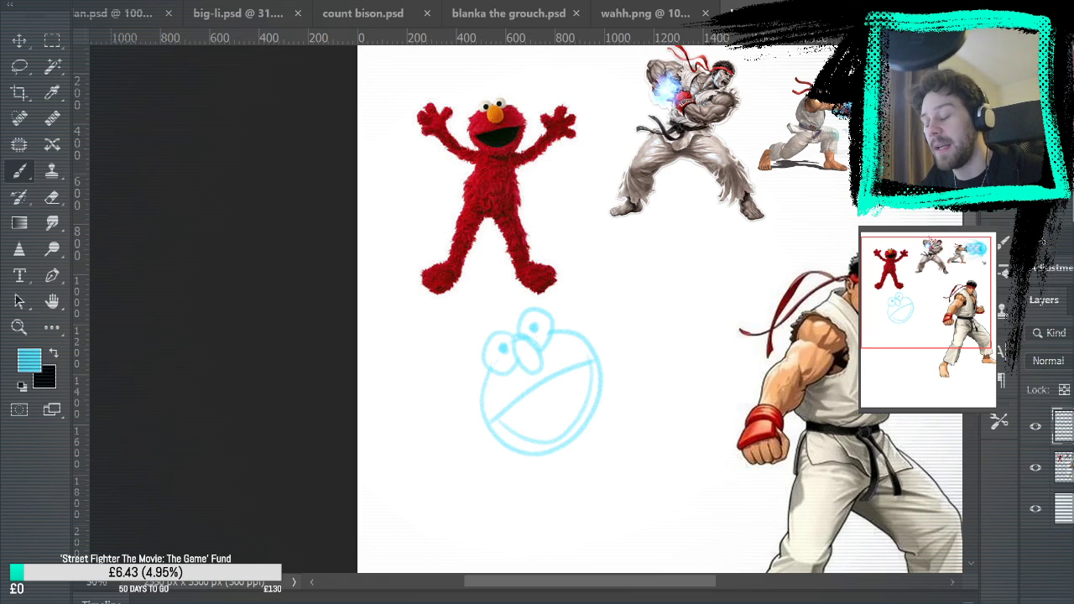
Thicken the nose outline and add short fur strokes around the edge of the head
left_click_drag(491, 375, 480, 411)
left_click_drag(565, 326, 593, 342)
mouse_move(516, 339)
left_mouse_down()
mouse_move(531, 374)
mouse_move(513, 359)
mouse_move(544, 356)
mouse_move(517, 339)
mouse_move(529, 367)
mouse_move(537, 348)
mouse_move(528, 366)
left_mouse_up()
left_click(51, 200)
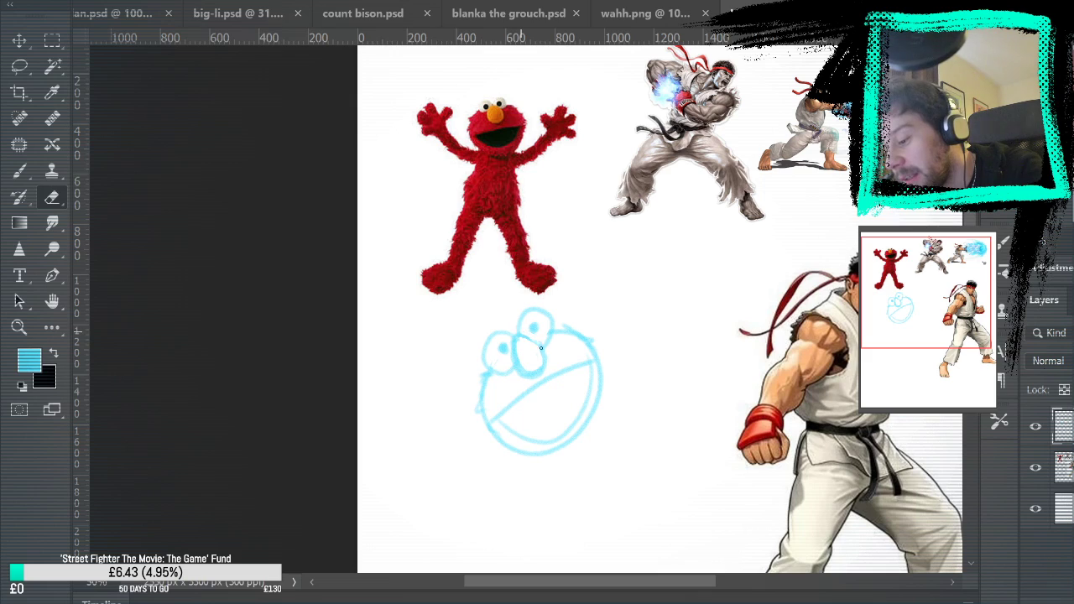
key("b")
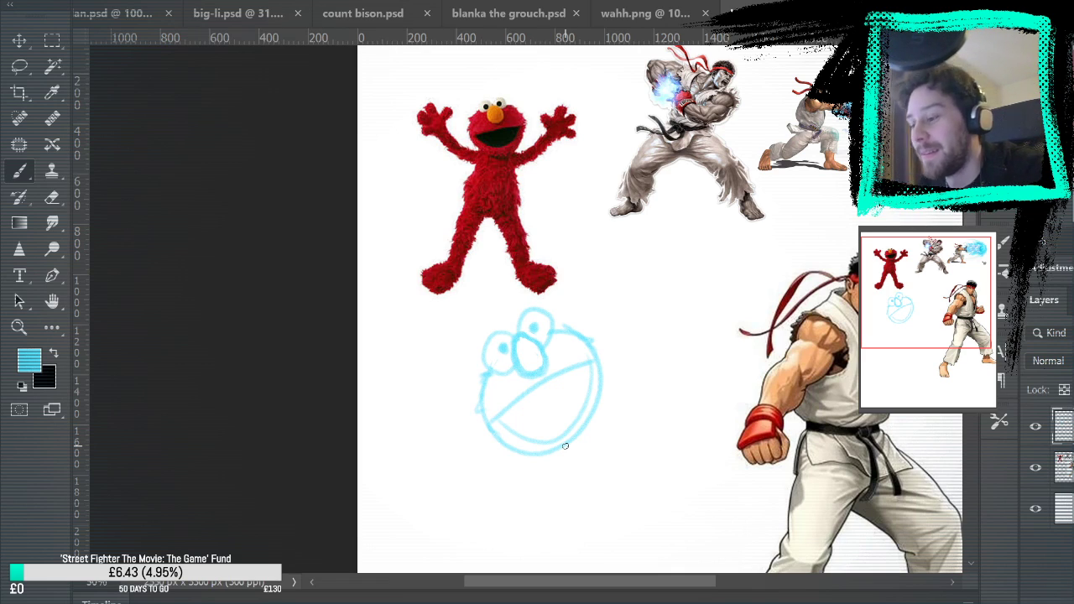
mouse_move(556, 334)
left_mouse_down()
mouse_move(592, 338)
mouse_move(602, 361)
left_mouse_up()
mouse_move(484, 416)
left_mouse_down()
mouse_move(508, 457)
mouse_move(592, 424)
mouse_move(543, 463)
left_mouse_up()
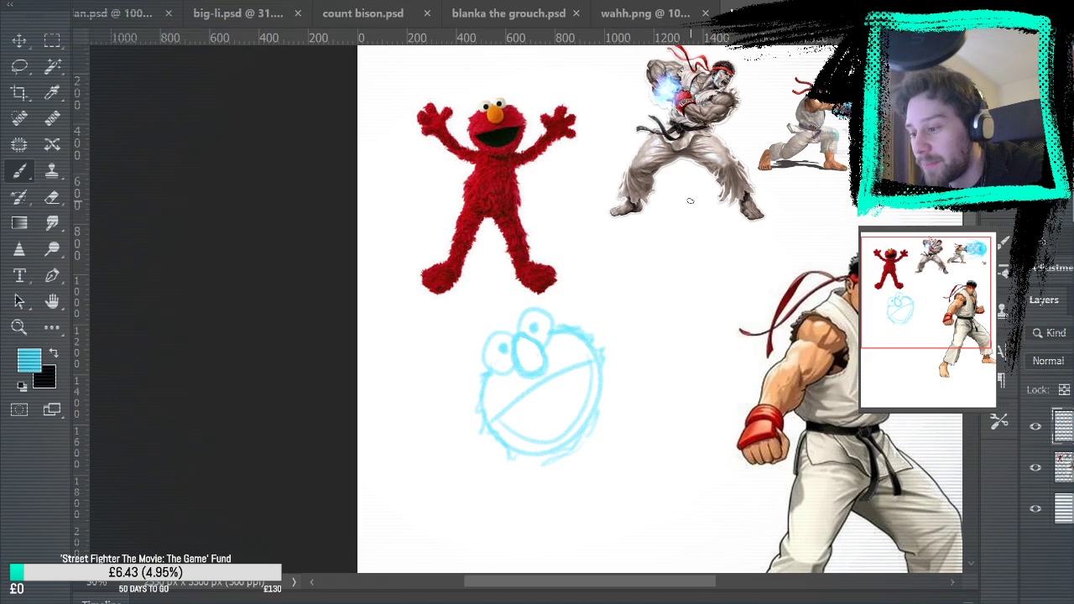
Shade the open mouth with light-blue diagonal hatching
left_click_drag(506, 424, 518, 404)
mouse_move(514, 431)
left_mouse_down()
mouse_move(550, 381)
mouse_move(580, 368)
mouse_move(578, 411)
mouse_move(544, 422)
left_mouse_up()
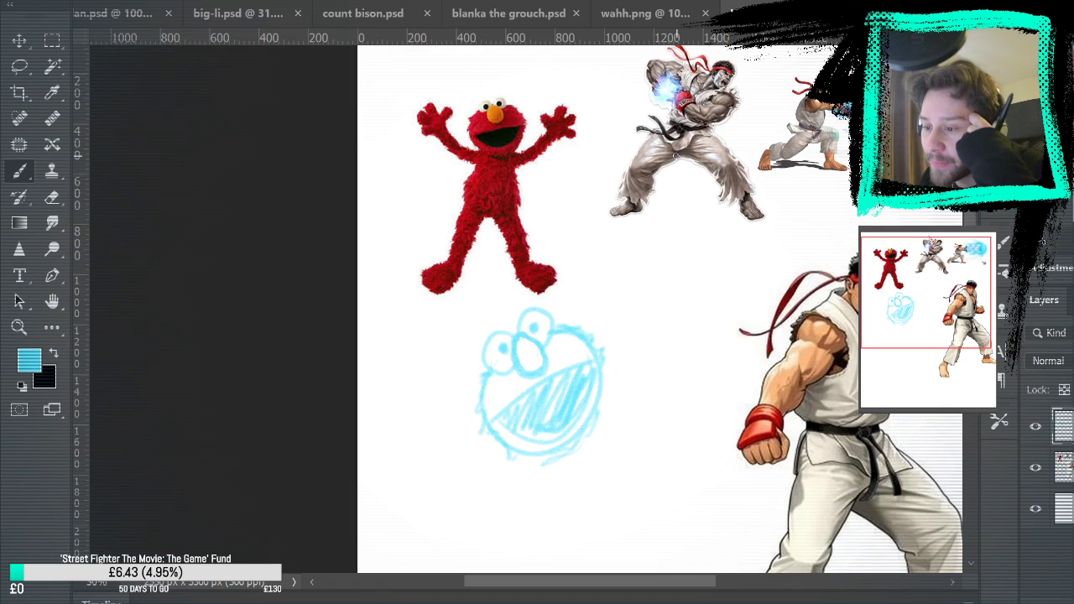
left_click_drag(753, 282, 764, 261)
key("ctrl+z")
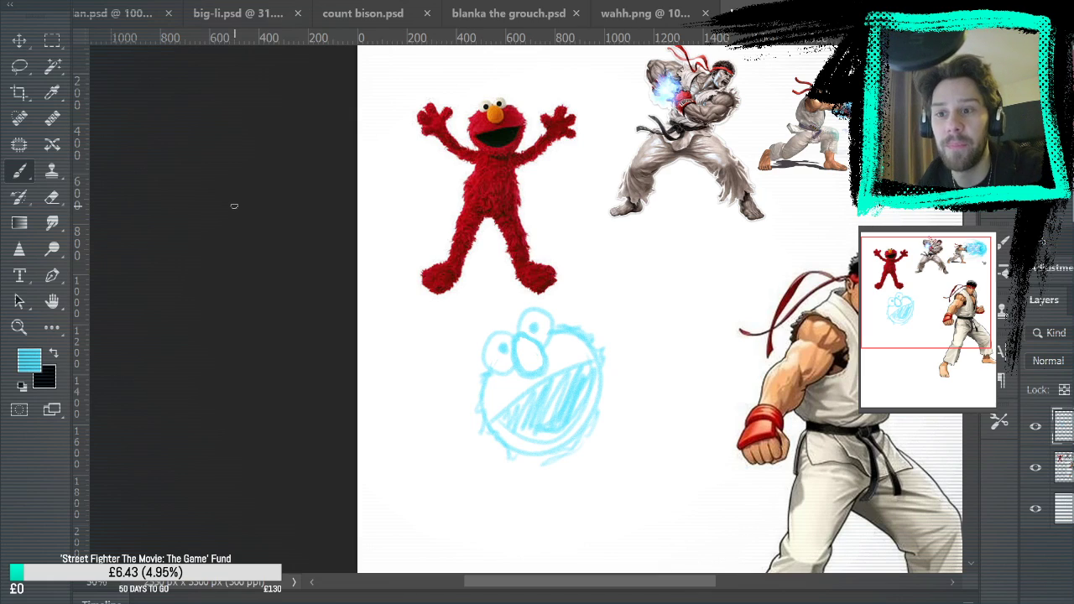
Select the sketched head freehand and rotate it clockwise until the mouth line is roughly level
mouse_move(647, 364)
left_mouse_down()
mouse_move(585, 269)
mouse_move(579, 276)
left_mouse_up()
left_click_drag(626, 225, 624, 313)
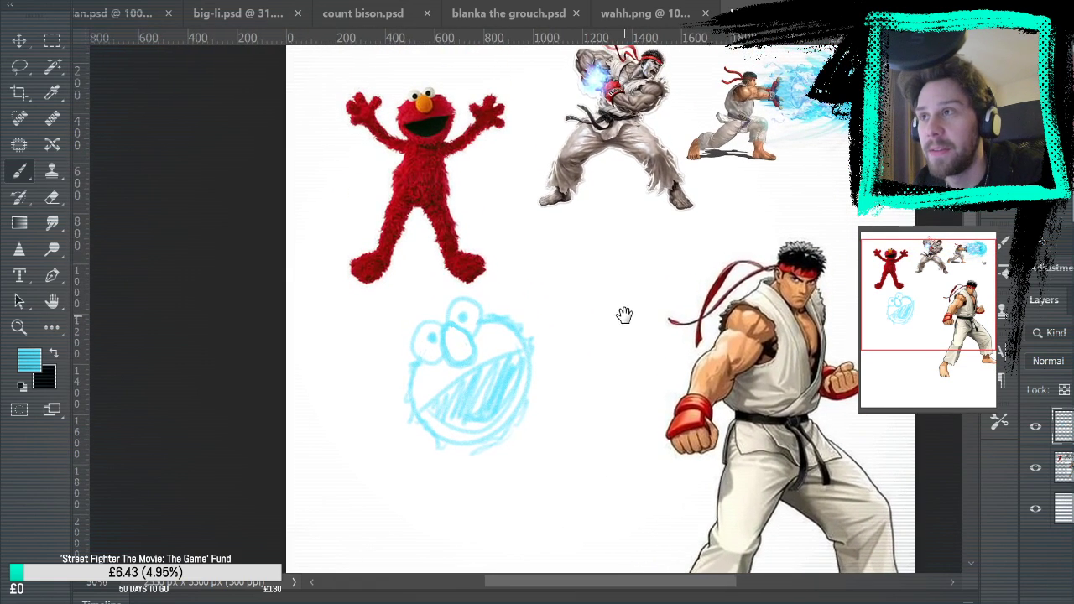
left_click(19, 66)
mouse_move(500, 271)
left_mouse_down()
mouse_move(479, 472)
mouse_move(491, 267)
left_mouse_up()
key("ctrl+t")
left_click_drag(579, 214, 655, 255)
key("Return")
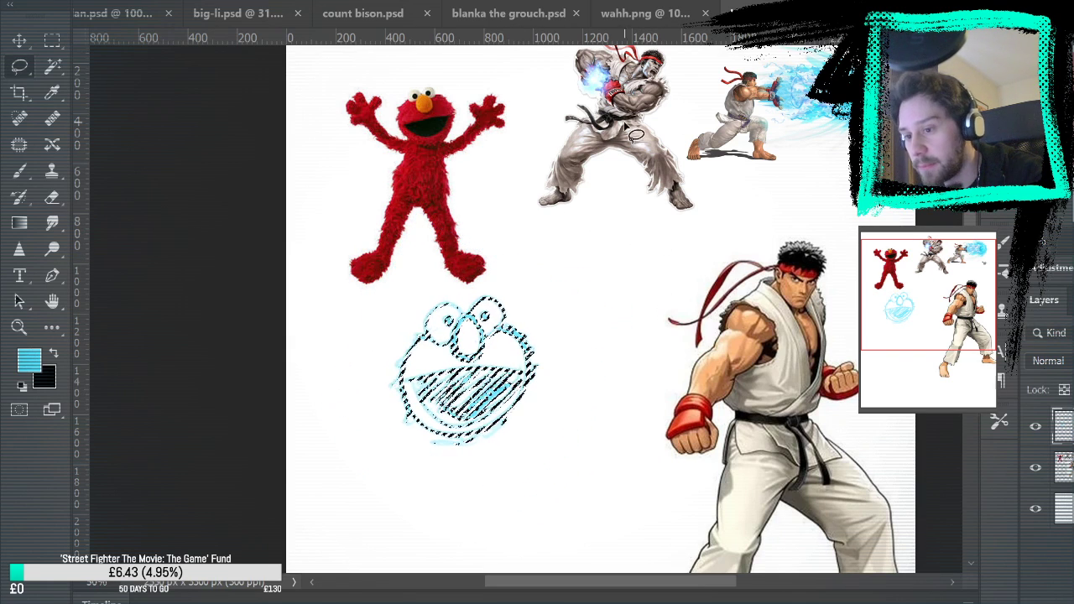
left_click(52, 40)
left_click(157, 139)
Erase part of the mouth's lower edge and redraw the chin and mouth curve there
left_click(52, 197)
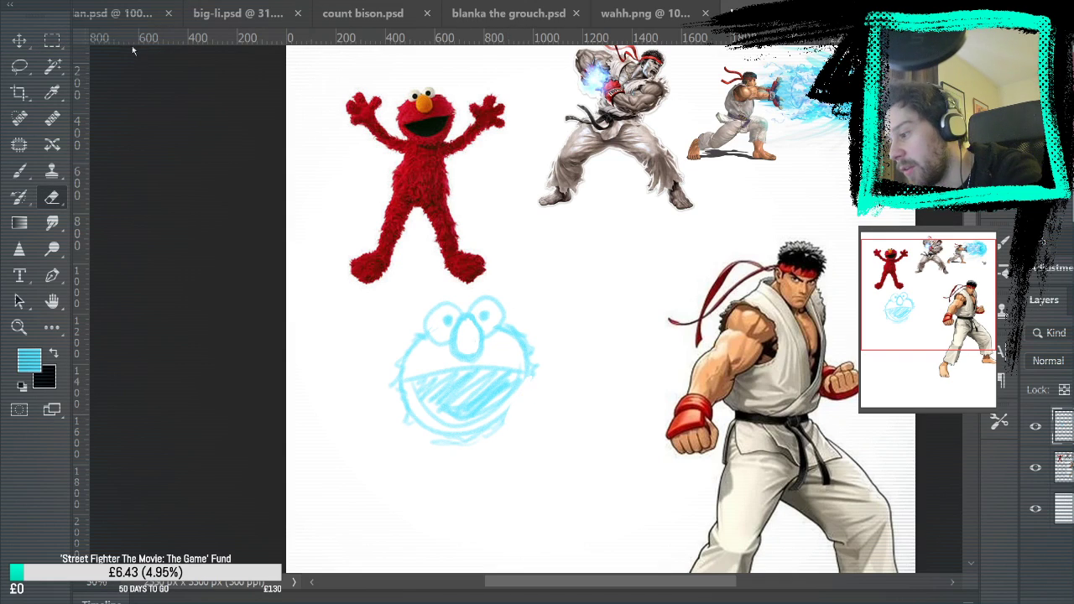
mouse_move(503, 445)
left_mouse_down()
mouse_move(491, 424)
mouse_move(471, 442)
mouse_move(459, 417)
mouse_move(507, 415)
mouse_move(530, 371)
mouse_move(529, 401)
mouse_move(461, 426)
mouse_move(520, 371)
mouse_move(486, 417)
mouse_move(495, 395)
left_mouse_up()
key("b")
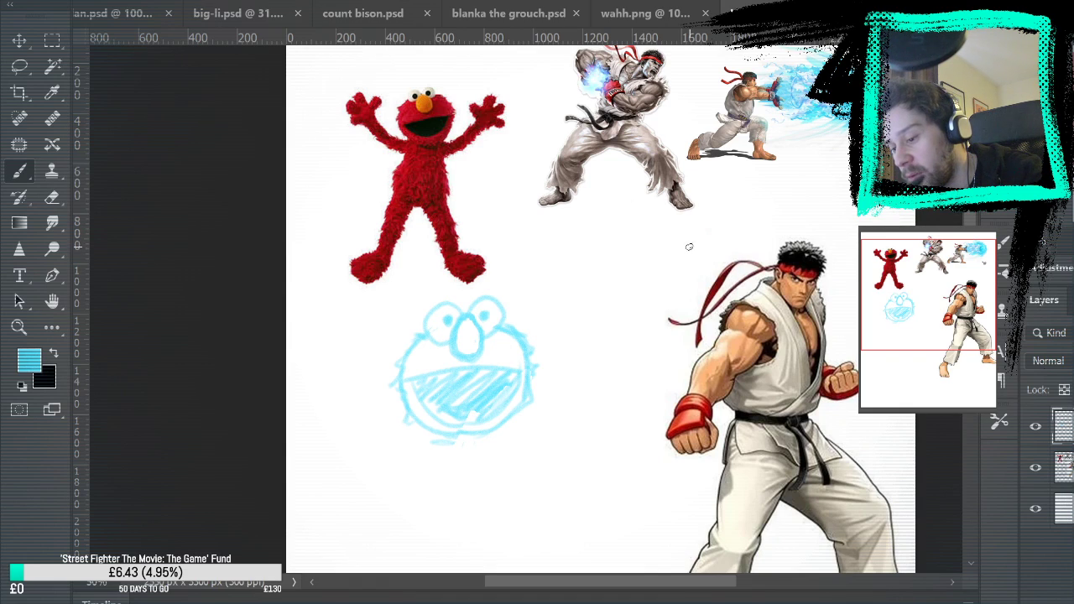
mouse_move(482, 407)
left_mouse_down()
mouse_move(466, 417)
mouse_move(496, 397)
mouse_move(437, 419)
mouse_move(470, 443)
mouse_move(485, 430)
left_mouse_up()
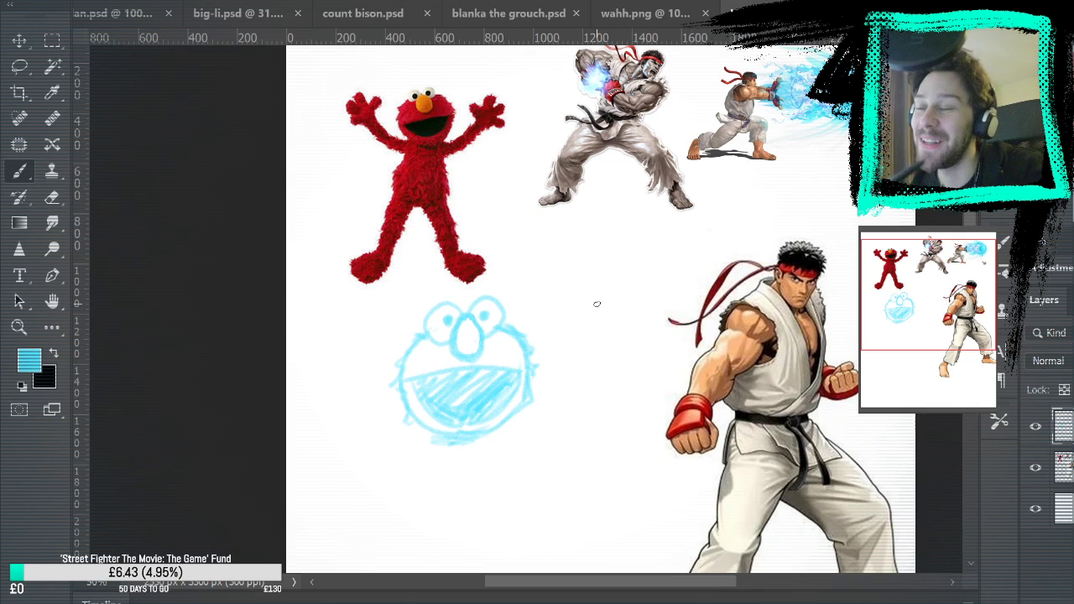
Select the whole sketched head freehand and delete it
left_click_drag(552, 420, 546, 269)
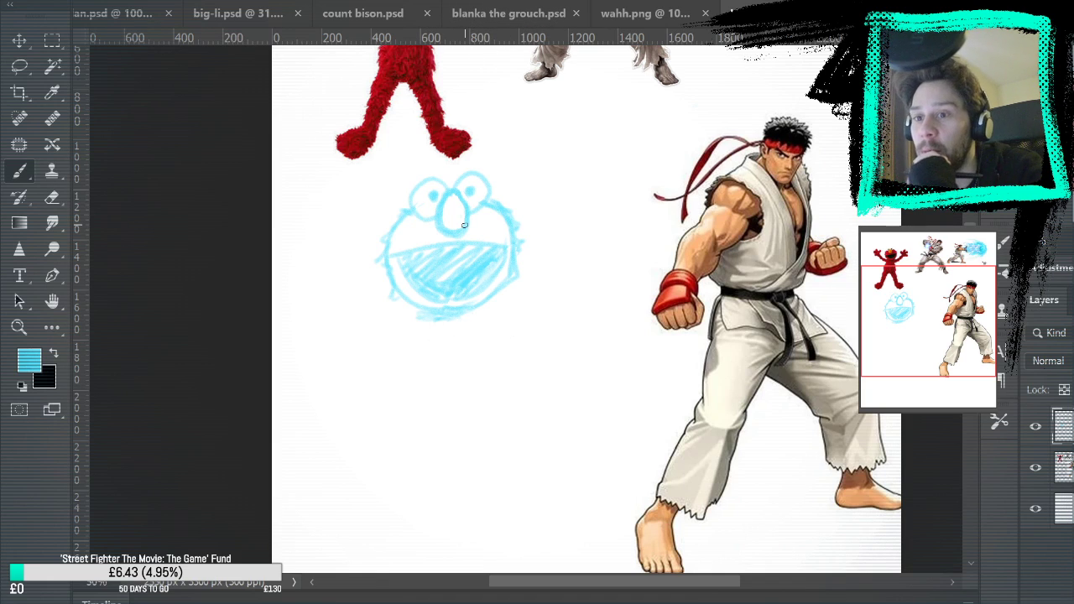
mouse_move(580, 163)
left_mouse_down()
mouse_move(559, 285)
mouse_move(564, 275)
left_mouse_up()
key("m")
key("l")
mouse_move(384, 285)
left_mouse_down()
mouse_move(328, 384)
mouse_move(347, 293)
mouse_move(379, 283)
mouse_move(391, 305)
mouse_move(394, 280)
left_mouse_up()
key("Delete")
key("Delete")
key("ctrl+d")
key("b")
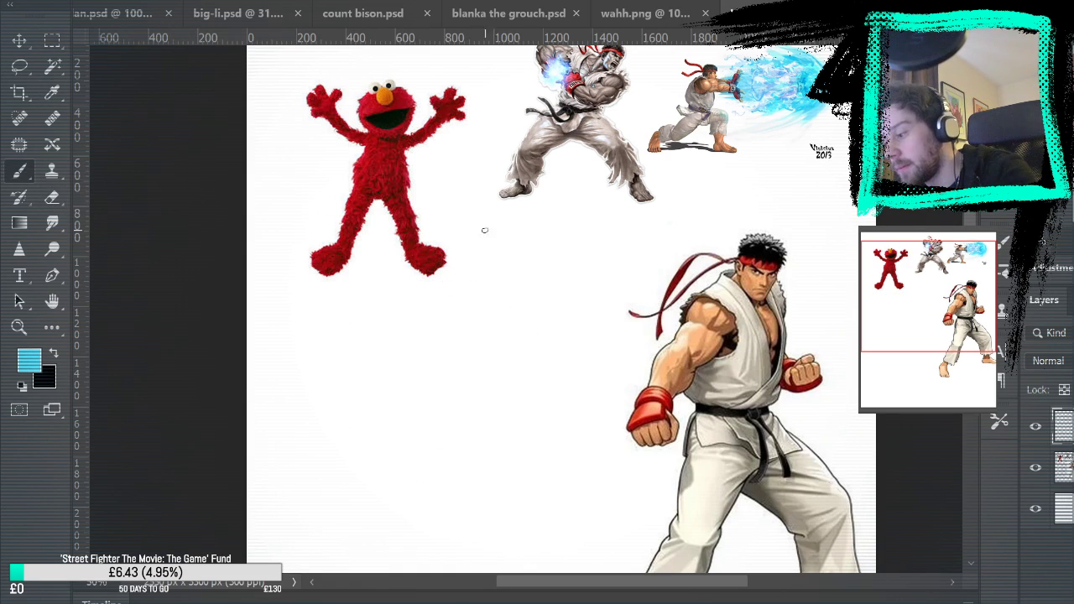
Draw a new head circle below Elmo with two eyes, a round nose and a wide grin set low on the face
mouse_move(761, 245)
left_mouse_down()
mouse_move(683, 389)
mouse_move(691, 319)
left_mouse_up()
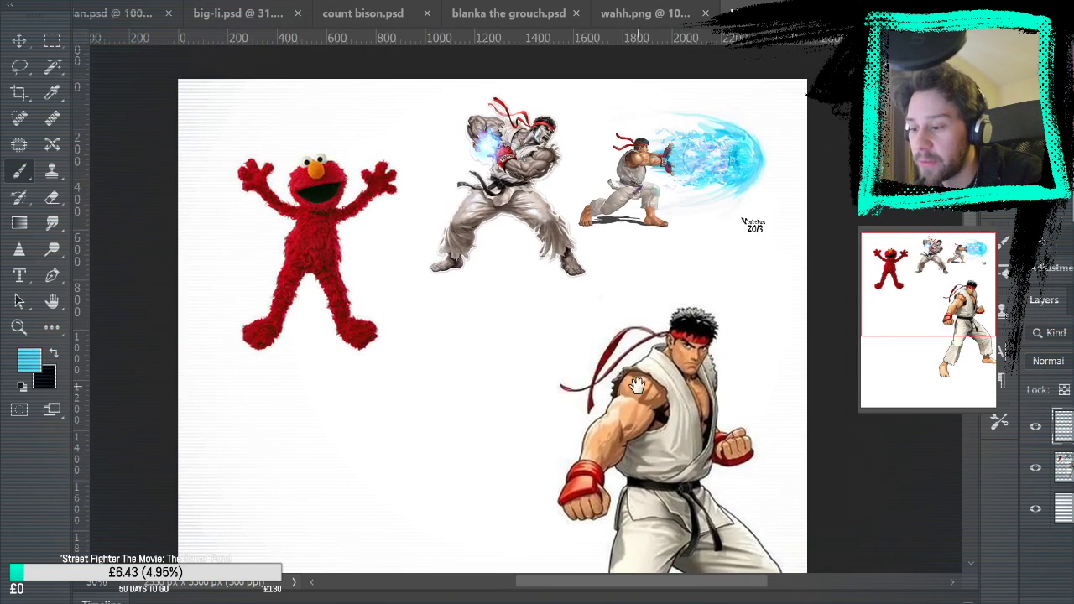
mouse_move(585, 119)
left_mouse_down()
mouse_move(510, 299)
mouse_move(475, 154)
left_mouse_up()
key("ctrl+z")
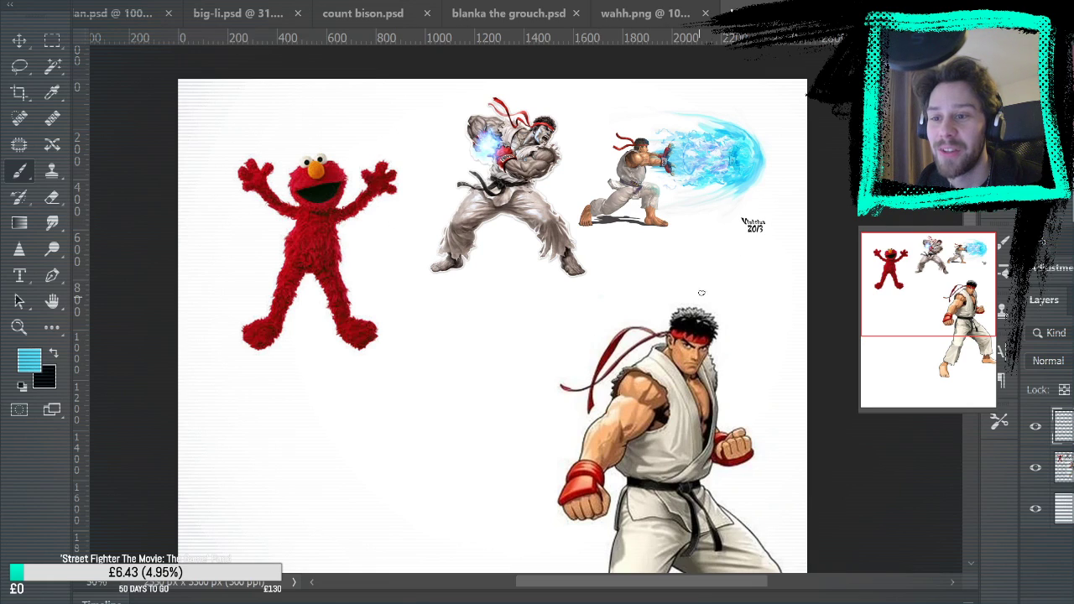
left_click_drag(970, 310, 970, 374)
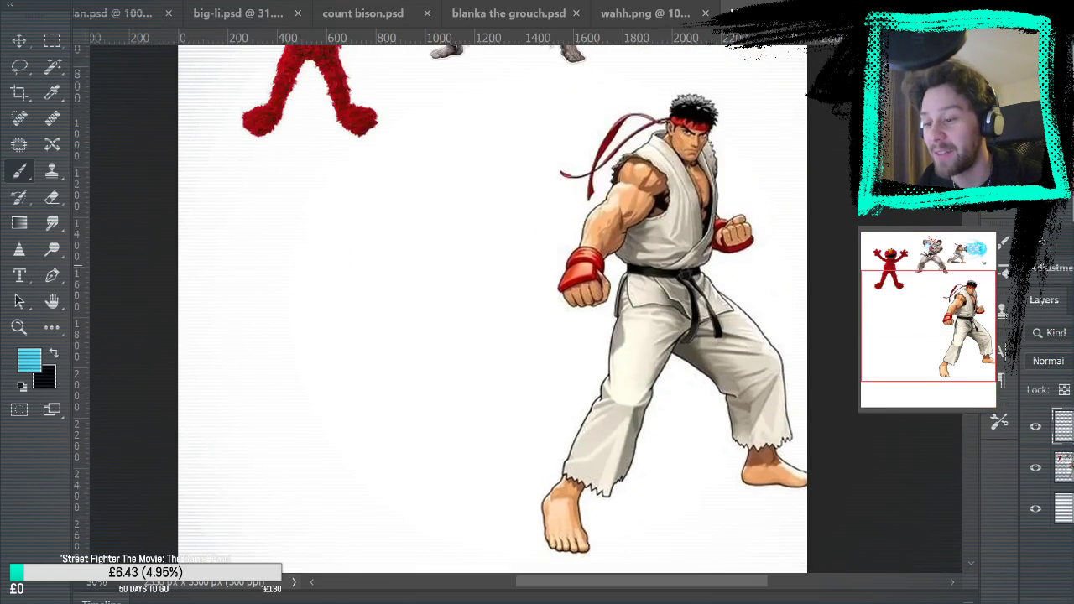
scroll(537, 310, "up", 2)
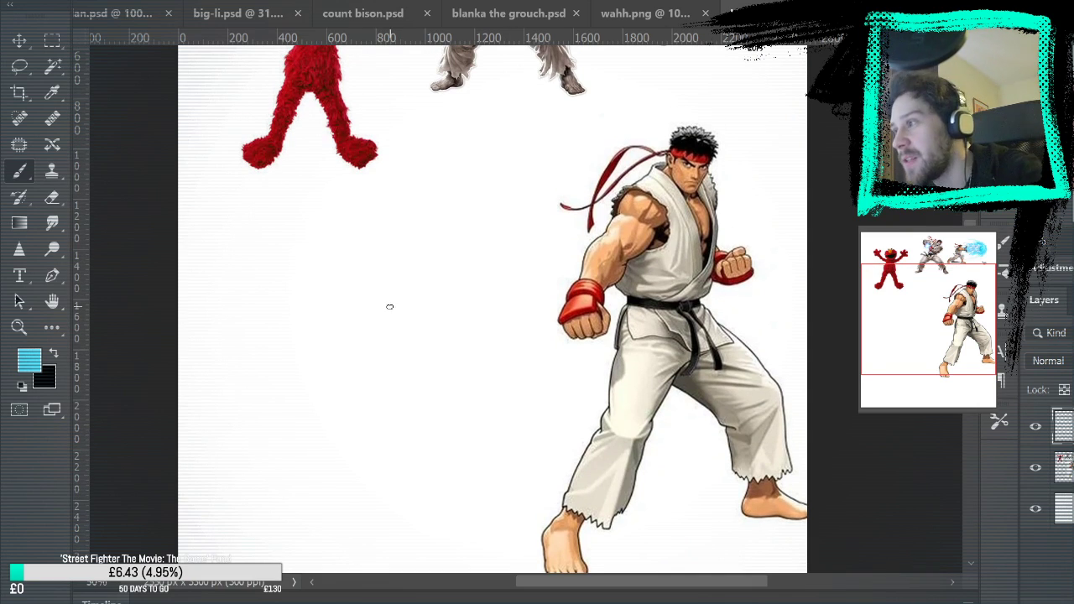
mouse_move(303, 256)
left_mouse_down()
mouse_move(426, 266)
mouse_move(311, 235)
mouse_move(439, 287)
mouse_move(314, 227)
mouse_move(308, 281)
mouse_move(340, 306)
mouse_move(359, 283)
mouse_move(340, 321)
mouse_move(346, 343)
mouse_move(407, 293)
mouse_move(382, 334)
left_mouse_up()
key("ctrl+z")
key("ctrl+z")
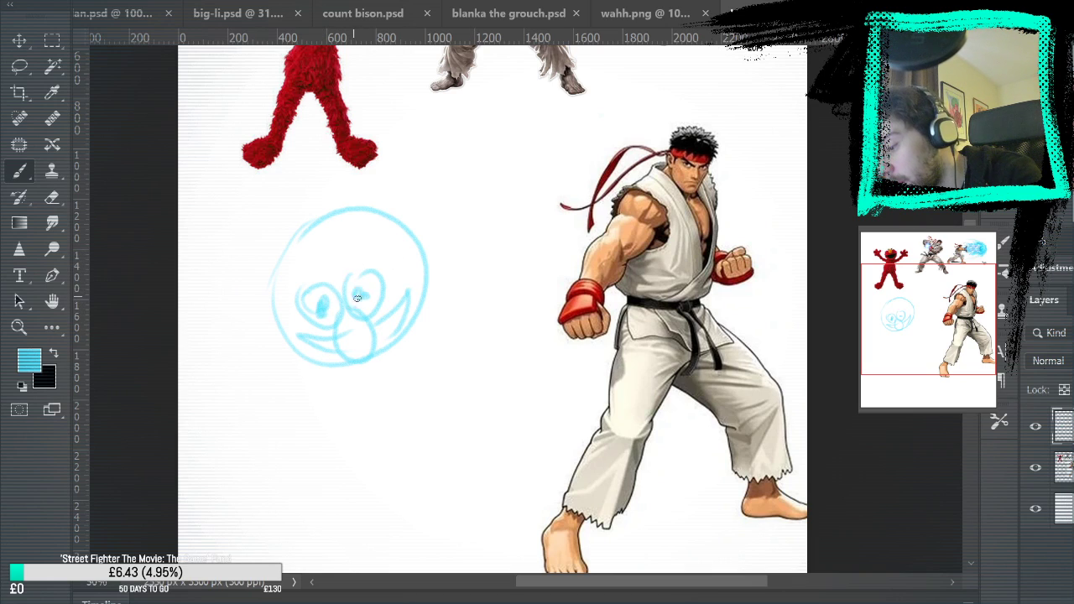
key("e")
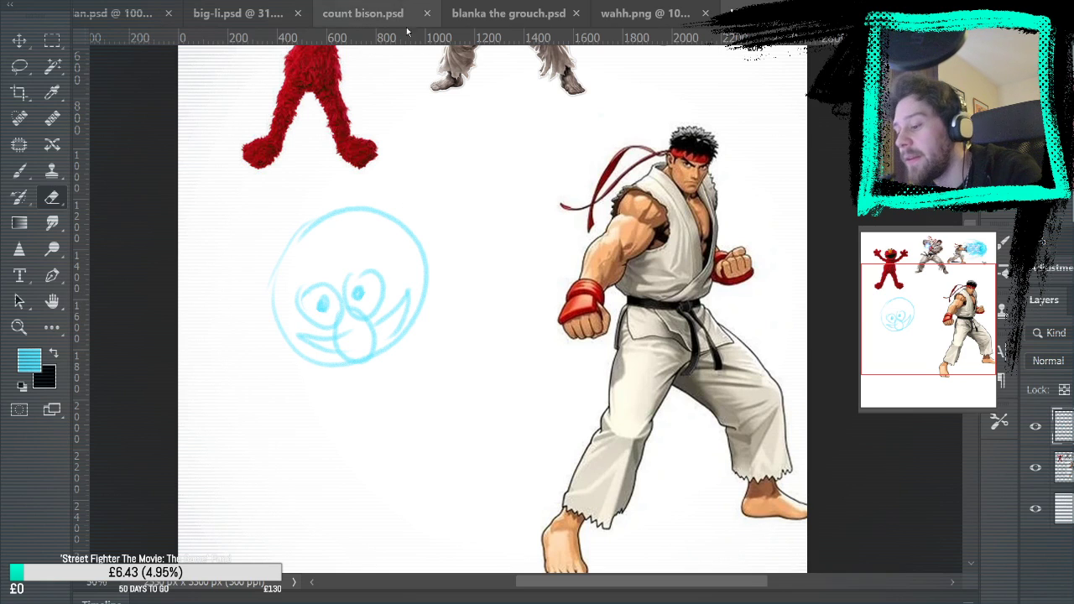
Sketch a large hunched body with shoulders, arms and widely spread legs beneath the head
left_click(19, 172)
mouse_move(528, 277)
left_mouse_down()
mouse_move(554, 479)
mouse_move(619, 150)
left_mouse_up()
mouse_move(364, 211)
left_mouse_down()
mouse_move(506, 287)
mouse_move(538, 140)
left_mouse_up()
left_click_drag(361, 344, 409, 364)
left_click_drag(351, 261, 401, 385)
mouse_move(378, 278)
left_mouse_down()
mouse_move(379, 310)
mouse_move(513, 364)
left_mouse_up()
mouse_move(526, 313)
left_mouse_down()
mouse_move(534, 298)
mouse_move(571, 290)
left_mouse_up()
left_click_drag(599, 272, 580, 307)
left_click_drag(509, 124, 627, 153)
mouse_move(627, 212)
left_mouse_down()
mouse_move(620, 272)
mouse_move(610, 127)
left_mouse_up()
left_click_drag(610, 127, 579, 268)
mouse_move(567, 180)
left_mouse_down()
mouse_move(574, 239)
mouse_move(542, 427)
mouse_move(376, 369)
mouse_move(628, 491)
mouse_move(620, 467)
left_mouse_up()
left_click_drag(579, 412, 590, 371)
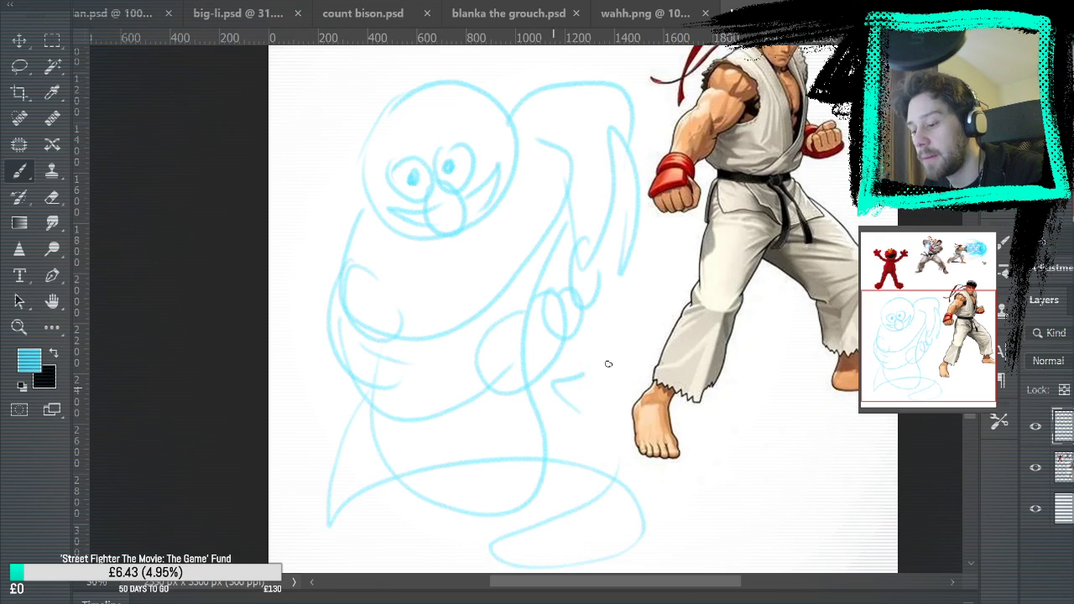
Undo all strokes of the body sketch
key("ctrl+z")
key("ctrl+z")
key("ctrl+z")
key("ctrl+z")
key("ctrl+z")
key("ctrl+z")
key("ctrl+z")
key("ctrl+z")
key("ctrl+z")
key("ctrl+z")
key("ctrl+z")
key("ctrl+z")
key("ctrl+z")
key("ctrl+z")
key("ctrl+z")
key("ctrl+z")
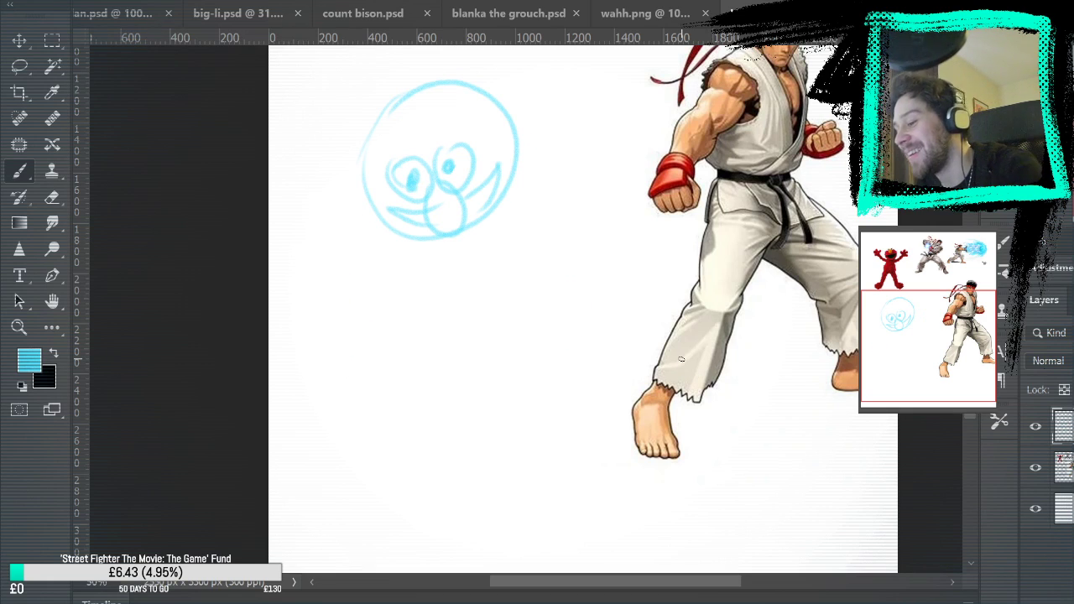
Tidy the head's pupil with the Eraser and scale the whole head down to about half its size
key("e")
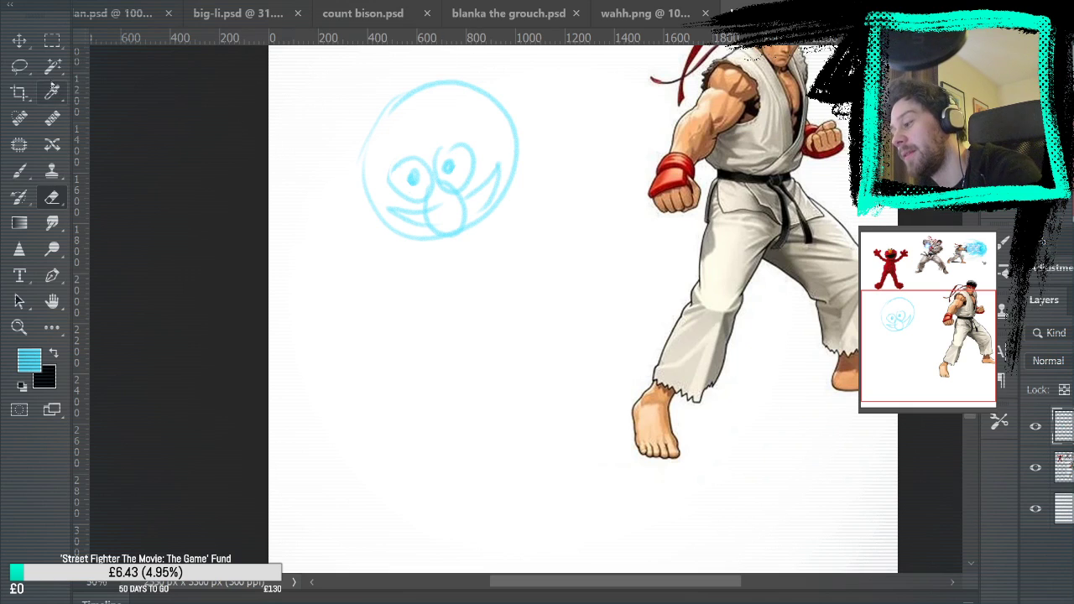
key("l")
mouse_move(444, 108)
left_mouse_down()
mouse_move(431, 293)
mouse_move(426, 100)
left_mouse_up()
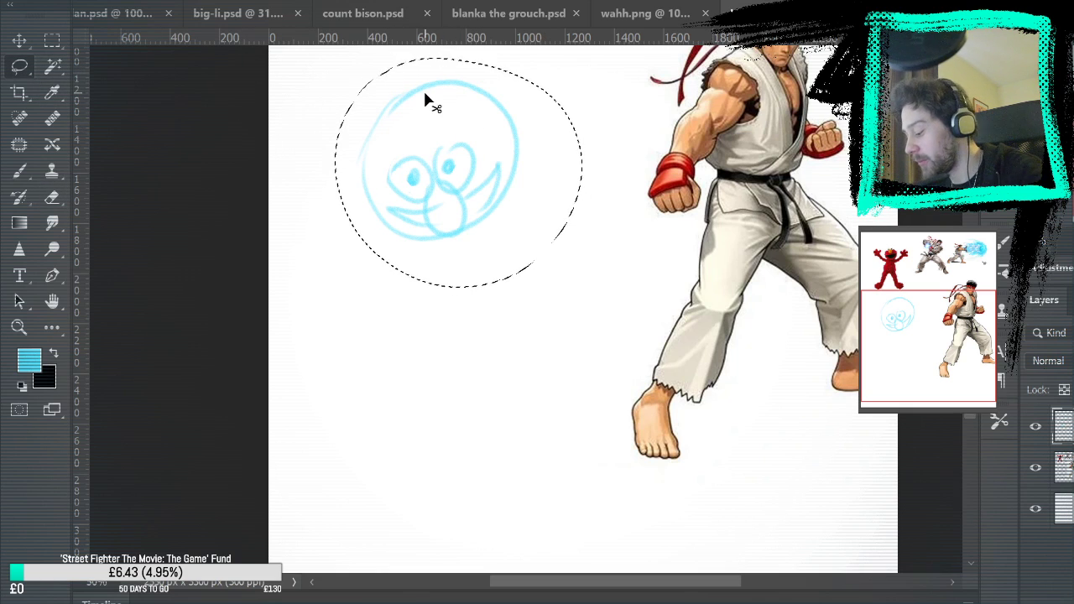
key("ctrl+t")
left_click_drag(580, 287, 520, 220)
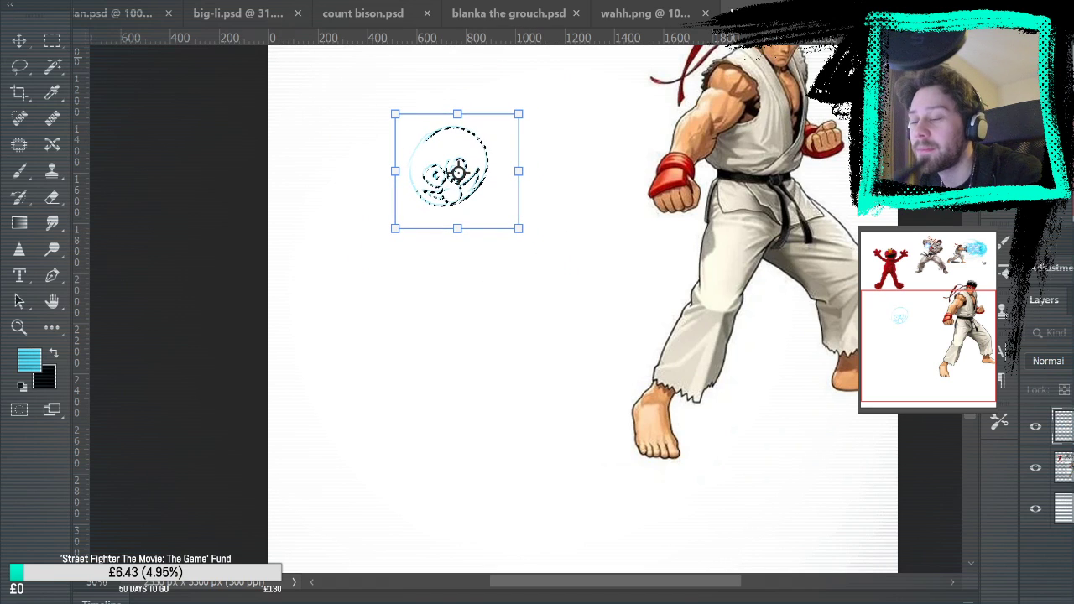
key("Return")
left_click(56, 41)
left_click(105, 168)
Draw thick curved shoulder and chest outlines wrapping around the underside of the head
left_click(21, 326)
left_click(544, 171)
left_click(516, 178)
left_click(483, 193)
left_click(475, 194)
key("b")
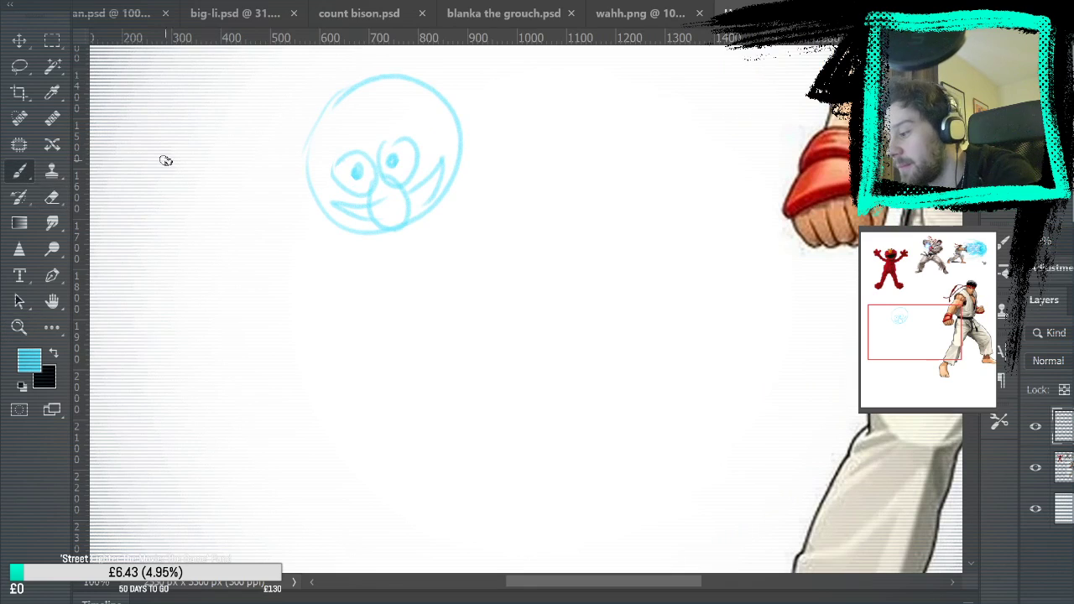
left_click_drag(316, 211, 441, 253)
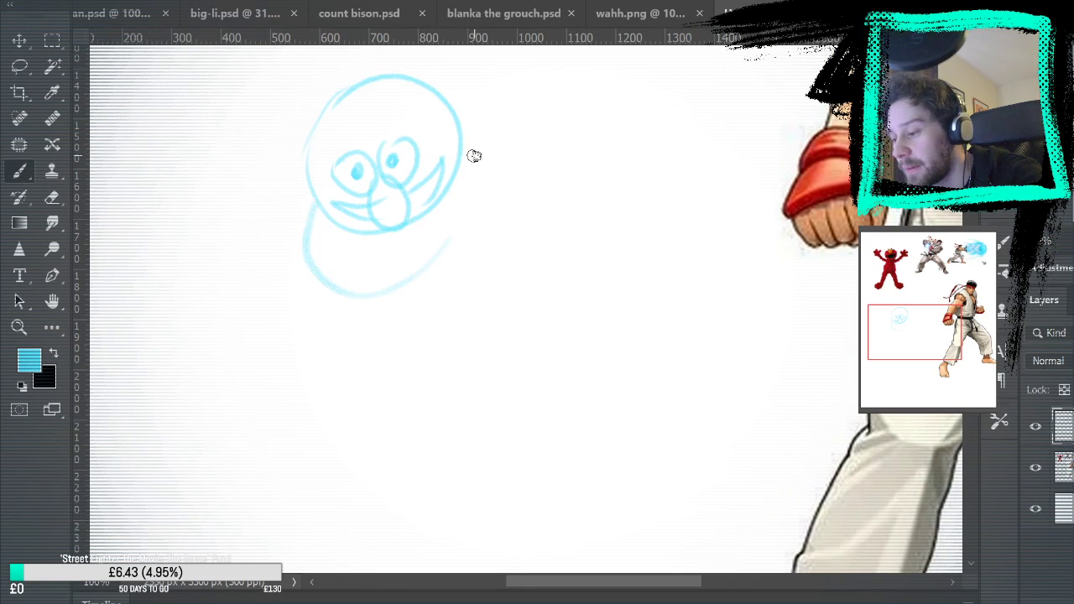
left_click_drag(459, 109, 451, 255)
mouse_move(295, 214)
left_mouse_down()
mouse_move(328, 299)
mouse_move(388, 355)
mouse_move(486, 114)
mouse_move(490, 195)
mouse_move(326, 302)
mouse_move(303, 282)
mouse_move(487, 201)
mouse_move(480, 136)
mouse_move(475, 269)
left_mouse_up()
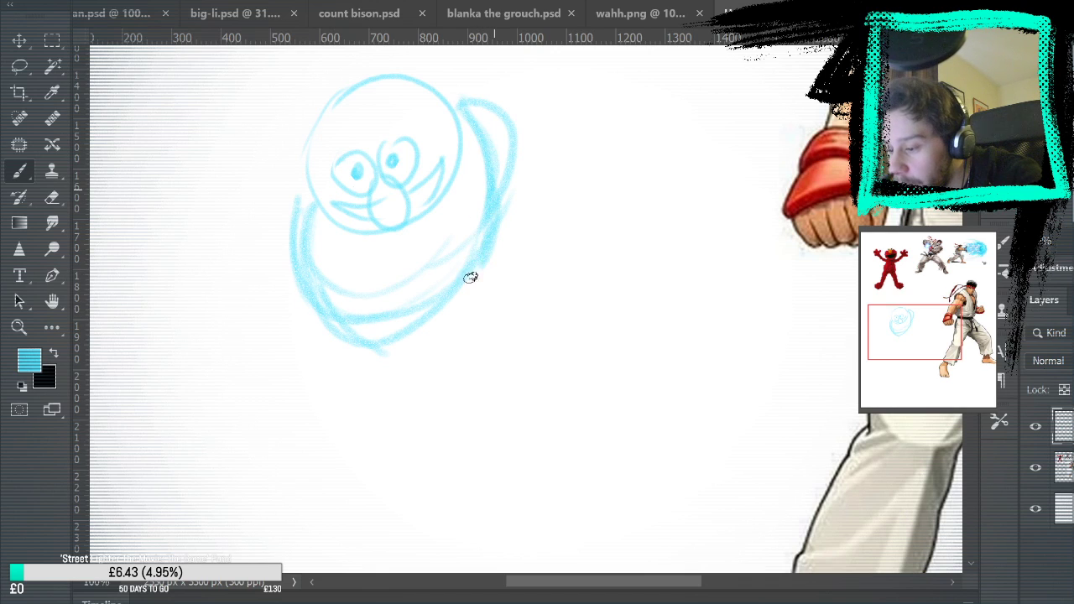
Trim the outer edges of the shoulder outlines and draw the torso's sides tapering down to the waist
key("e")
mouse_move(466, 99)
left_mouse_down()
mouse_move(492, 113)
mouse_move(503, 143)
mouse_move(509, 223)
left_mouse_up()
mouse_move(280, 255)
left_mouse_down()
mouse_move(291, 220)
mouse_move(273, 193)
left_mouse_up()
left_click(20, 171)
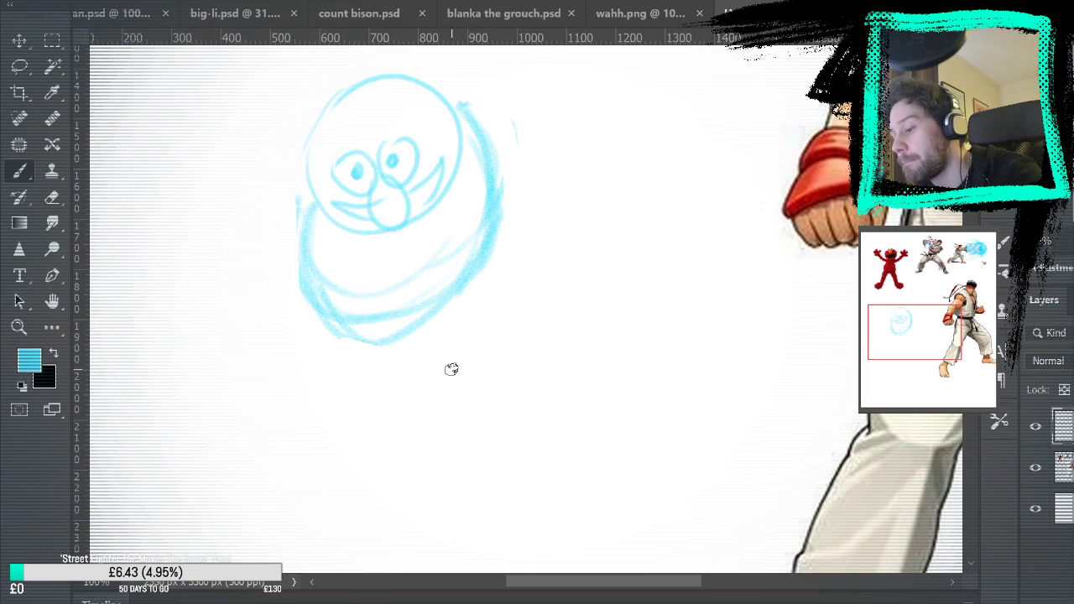
left_click_drag(314, 293, 318, 399)
mouse_move(314, 336)
left_mouse_down()
mouse_move(417, 398)
mouse_move(483, 270)
mouse_move(433, 401)
mouse_move(490, 223)
left_mouse_up()
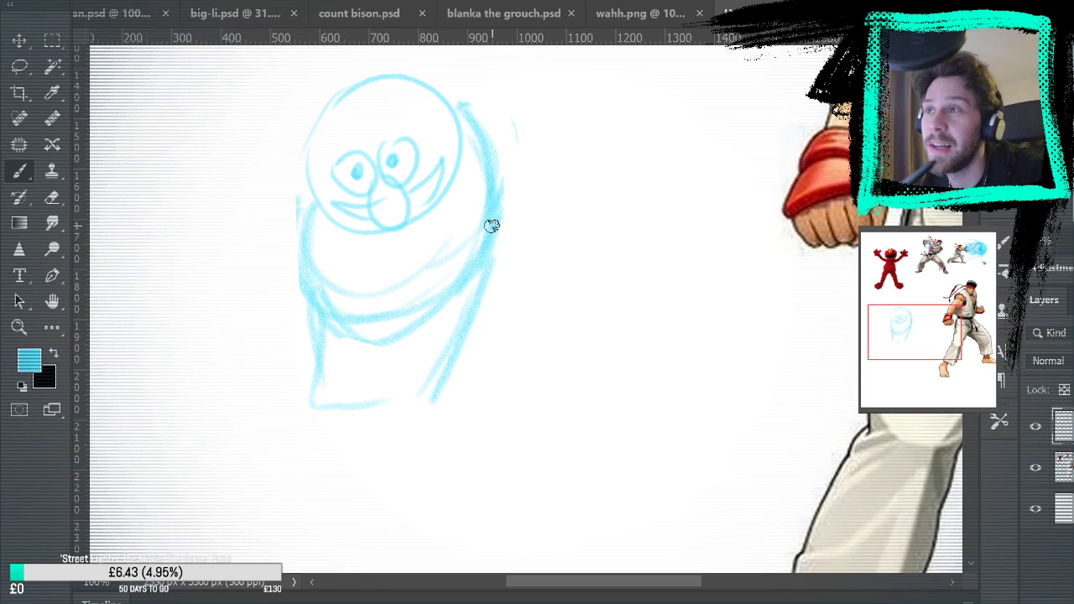
Sketch a rounded shoulder on the torso's left side and an upper arm angling down and outward from its right side
left_click_drag(298, 235, 292, 298)
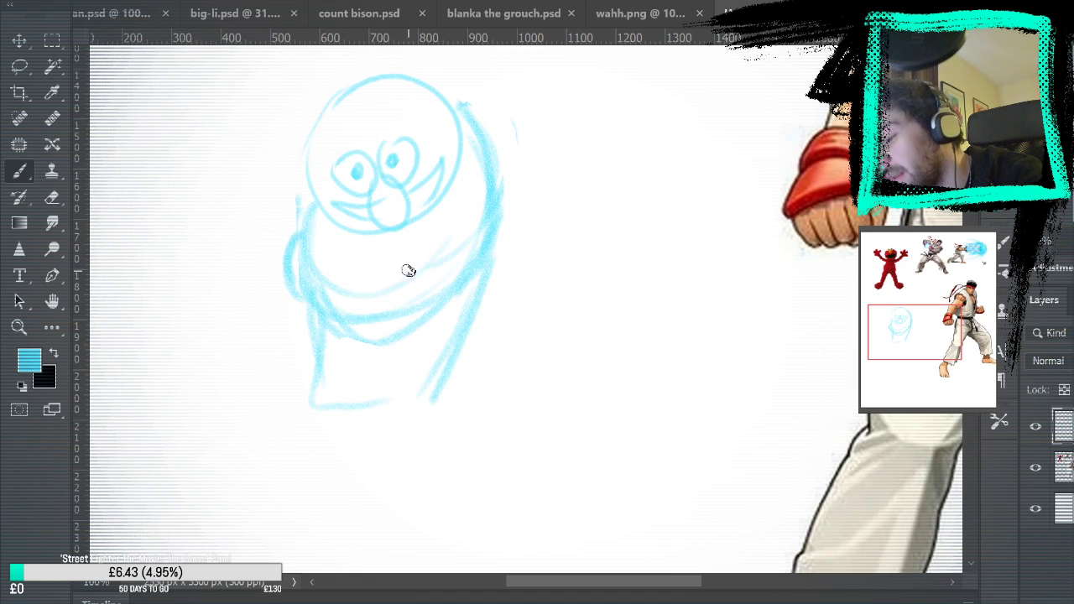
left_click_drag(352, 270, 354, 299)
mouse_move(462, 105)
left_mouse_down()
mouse_move(506, 124)
mouse_move(514, 115)
mouse_move(519, 152)
mouse_move(467, 100)
mouse_move(523, 193)
mouse_move(512, 155)
mouse_move(560, 193)
left_mouse_up()
left_click_drag(536, 152, 567, 216)
left_click_drag(502, 221, 541, 254)
Draw the arm along the torso's left side, the torso's centre line and the upper line of the waistband
left_click_drag(346, 298, 360, 347)
mouse_move(287, 290)
left_mouse_down()
mouse_move(307, 397)
mouse_move(368, 413)
left_mouse_up()
mouse_move(370, 389)
left_mouse_down()
mouse_move(355, 330)
mouse_move(371, 393)
mouse_move(458, 339)
left_mouse_up()
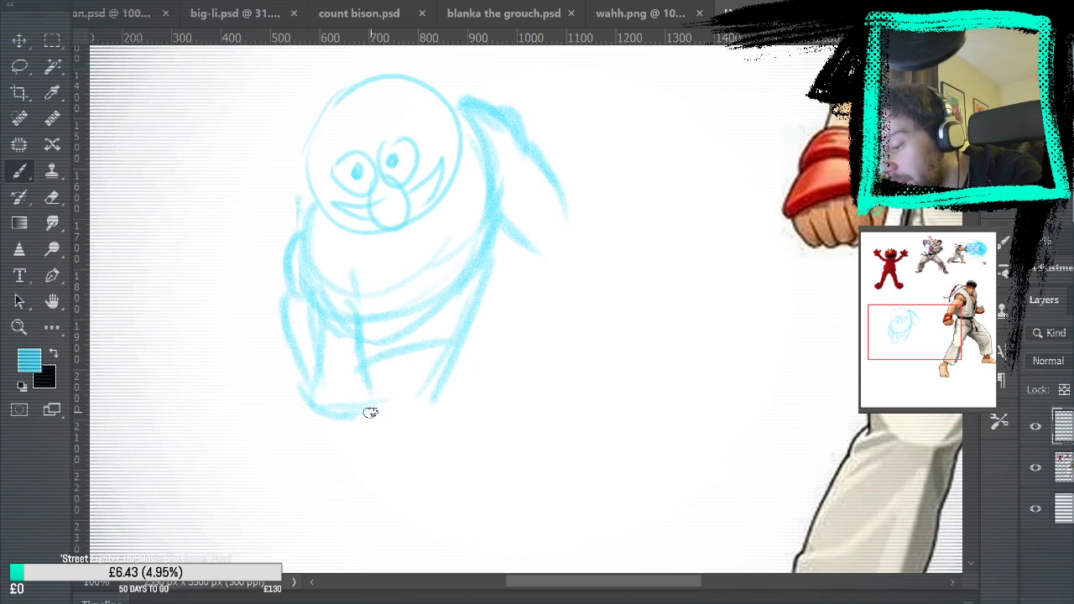
Draw the waistband's curved lower edge and sketch two cupped hands beside the torso's right side
left_click_drag(370, 416, 478, 369)
mouse_move(354, 362)
left_mouse_down()
mouse_move(453, 353)
mouse_move(422, 400)
mouse_move(339, 421)
mouse_move(304, 405)
left_mouse_up()
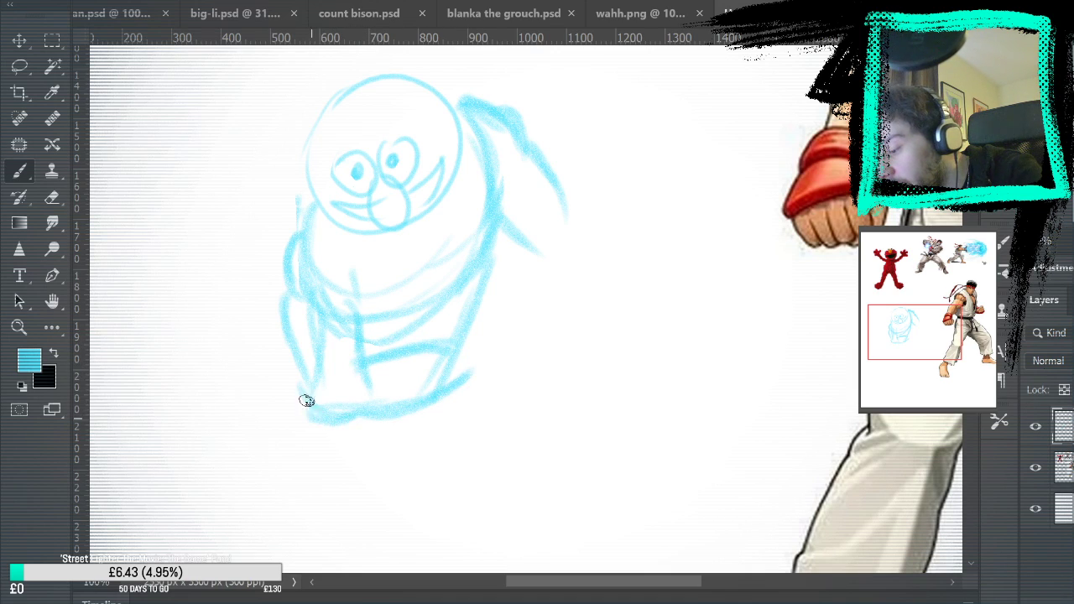
mouse_move(462, 328)
left_mouse_down()
mouse_move(484, 300)
mouse_move(479, 327)
mouse_move(530, 348)
mouse_move(538, 331)
mouse_move(517, 340)
mouse_move(541, 322)
mouse_move(505, 371)
mouse_move(474, 386)
mouse_move(566, 367)
left_mouse_up()
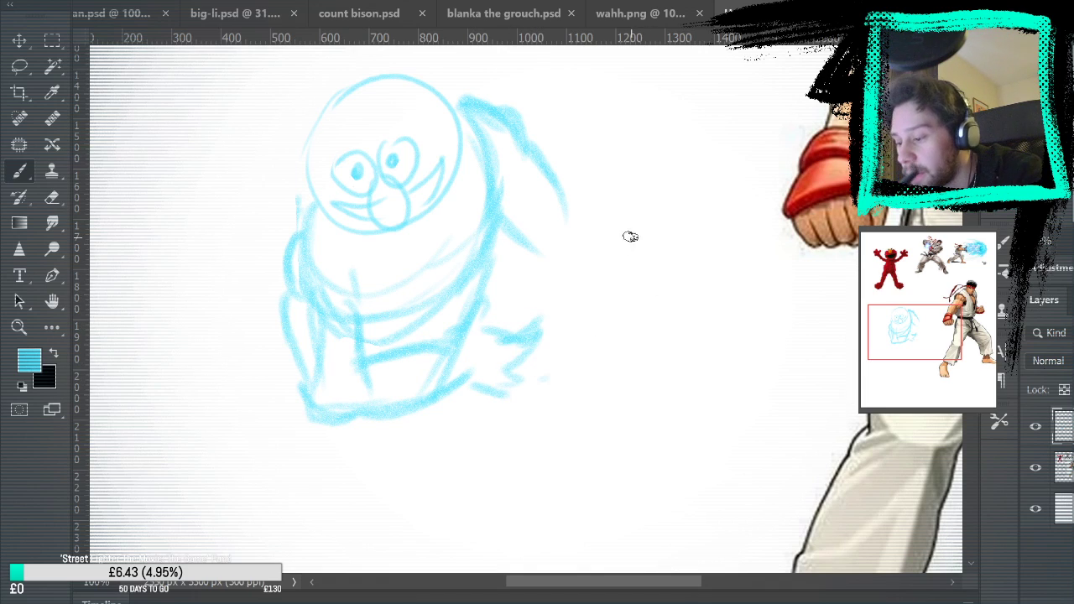
mouse_move(541, 242)
left_mouse_down()
mouse_move(548, 319)
mouse_move(545, 248)
mouse_move(543, 262)
mouse_move(562, 242)
mouse_move(569, 305)
mouse_move(588, 325)
mouse_move(588, 249)
mouse_move(564, 219)
mouse_move(548, 295)
mouse_move(529, 246)
mouse_move(561, 305)
mouse_move(585, 300)
mouse_move(546, 246)
left_mouse_up()
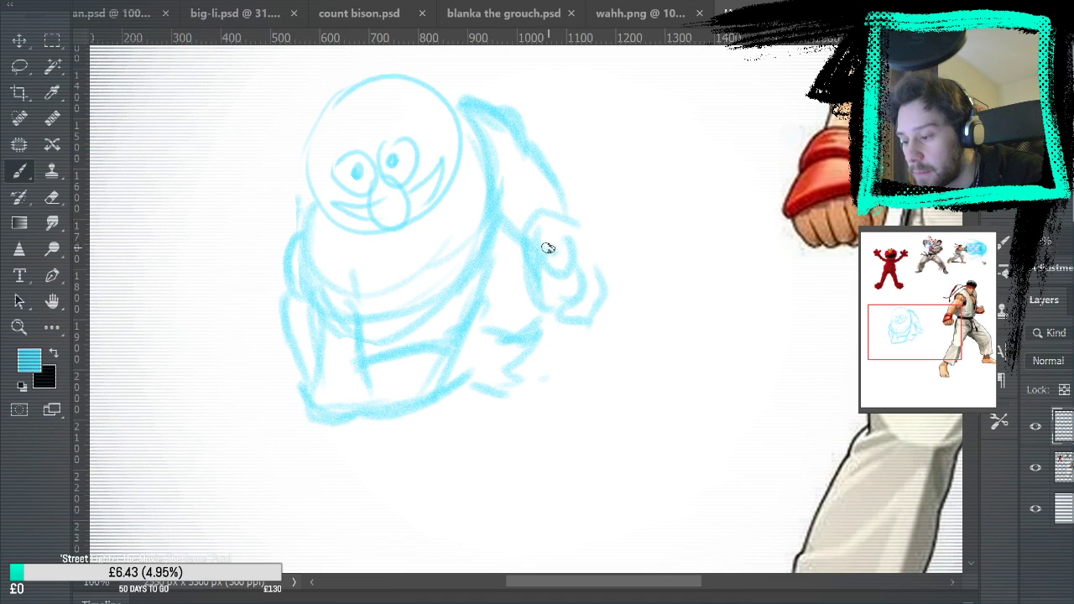
mouse_move(504, 304)
left_mouse_down()
mouse_move(489, 319)
mouse_move(556, 235)
mouse_move(651, 178)
mouse_move(587, 417)
left_mouse_up()
left_click_drag(544, 366, 667, 408)
key("ctrl+z")
key("ctrl+z")
key("ctrl+z")
Draw long sweeping energy curves radiating outward from the hands, including one across the chest and one over the head
mouse_move(709, 134)
left_mouse_down()
mouse_move(702, 242)
mouse_move(579, 353)
left_mouse_up()
mouse_move(722, 457)
left_mouse_down()
mouse_move(679, 462)
mouse_move(556, 369)
left_mouse_up()
left_click_drag(522, 502, 509, 403)
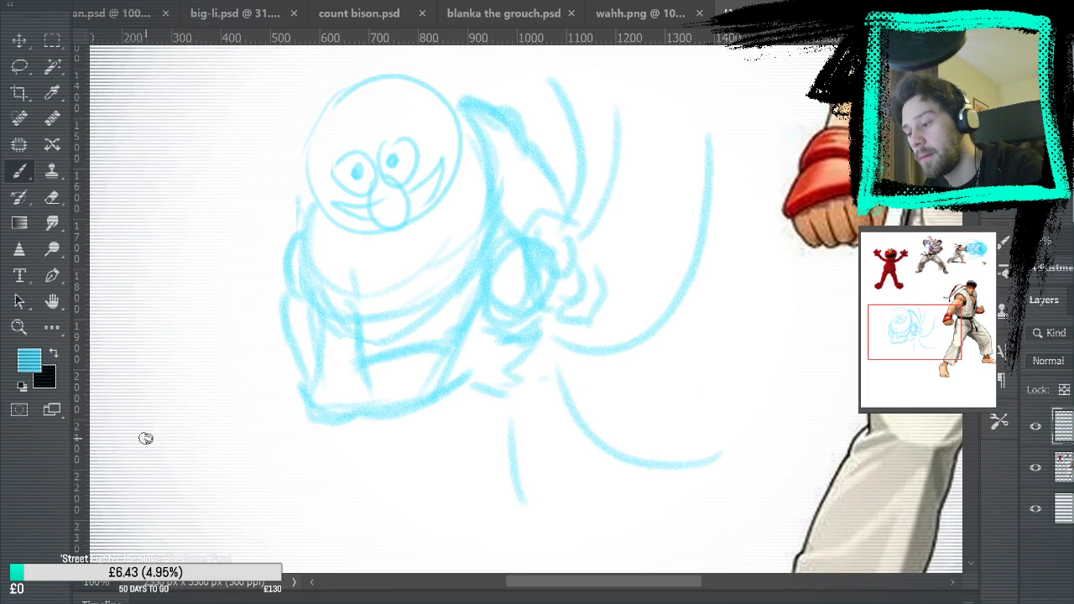
left_click_drag(144, 436, 491, 282)
left_click_drag(353, 60, 512, 220)
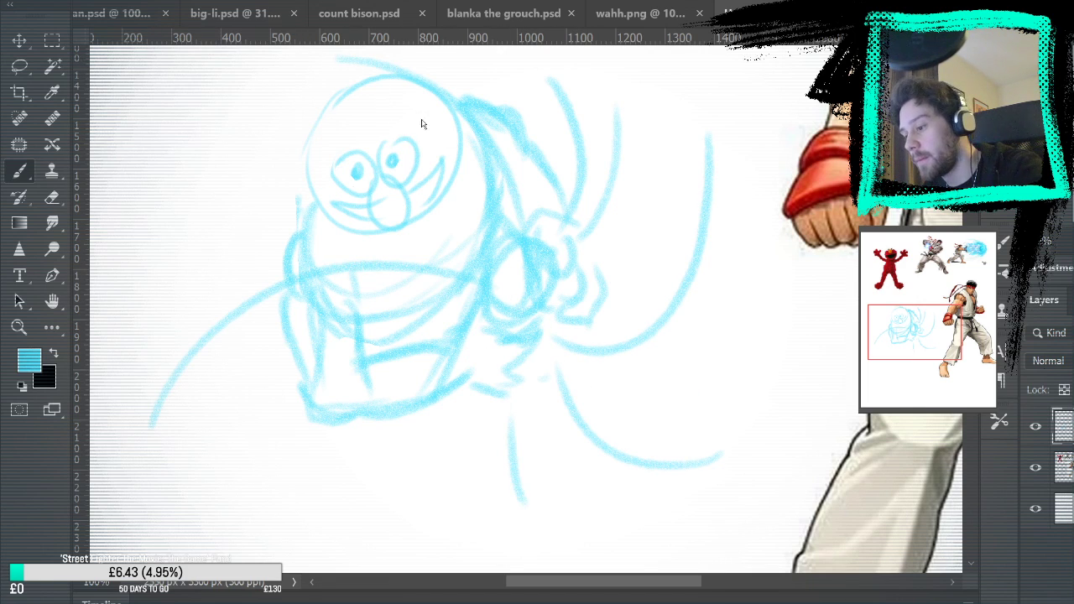
key("ctrl+0")
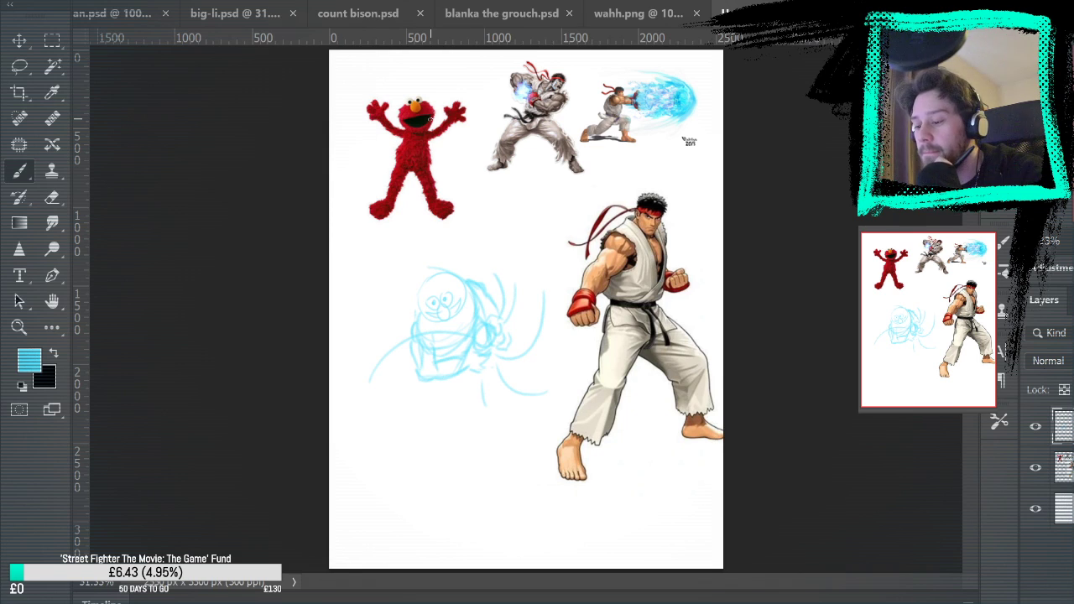
Sketch the right thigh angling down from the waistband to a rounded knee, reinforcing its lower outline
key("z")
mouse_move(472, 378)
left_mouse_down()
mouse_move(479, 415)
mouse_move(503, 420)
mouse_move(525, 374)
left_mouse_up()
key("b")
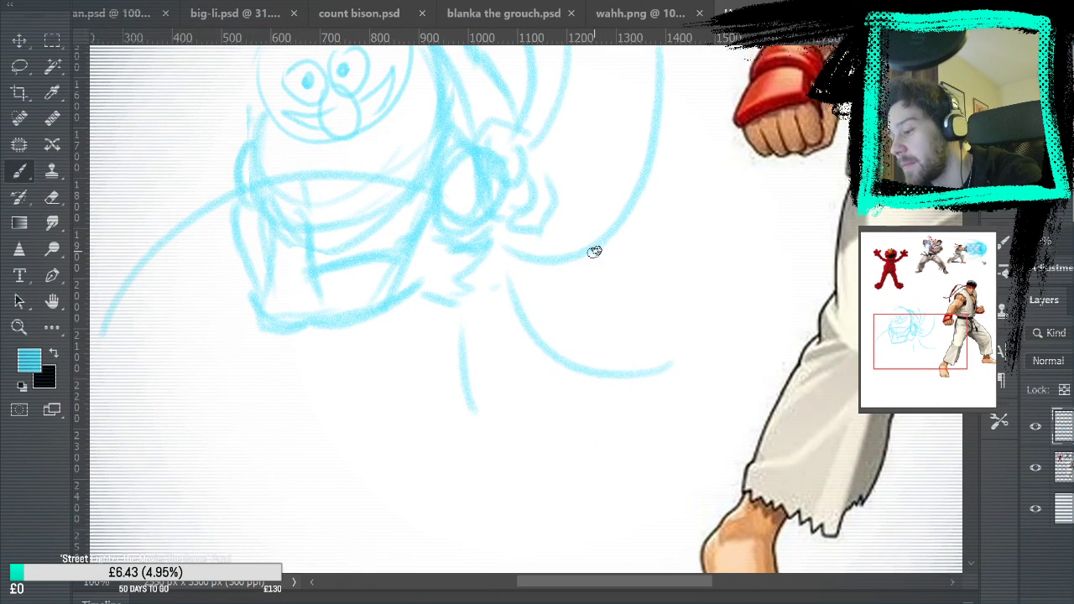
left_click_drag(302, 326, 394, 391)
mouse_move(412, 309)
left_mouse_down()
mouse_move(457, 365)
mouse_move(453, 454)
left_mouse_up()
left_click_drag(319, 339, 434, 439)
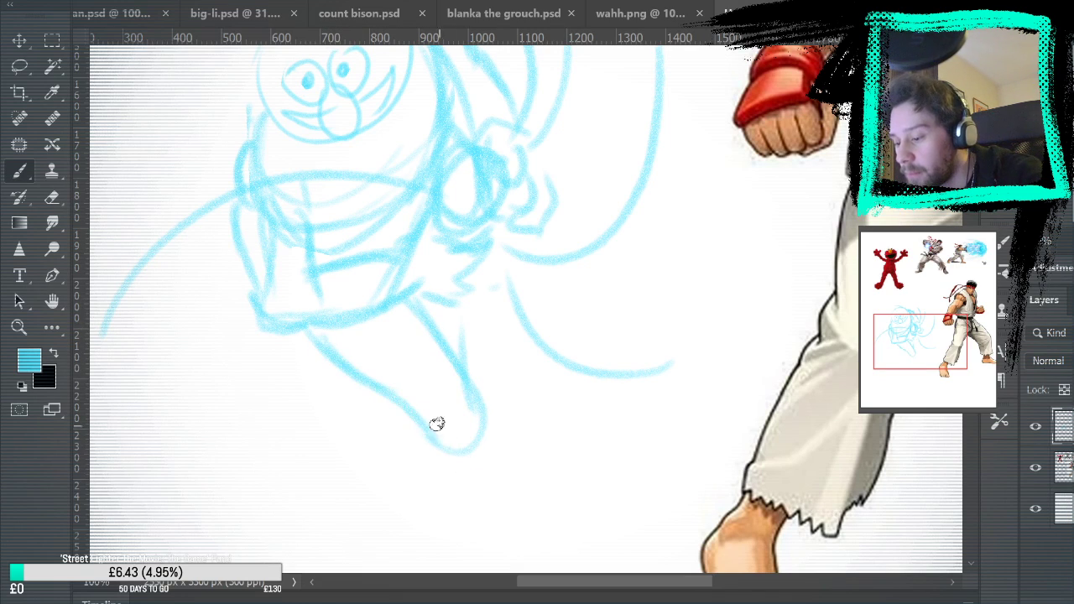
left_click_drag(290, 327, 412, 428)
left_click_drag(321, 350, 434, 447)
Extend the right leg with both sides of the shin and a foot pointing down and outward
left_click_drag(520, 451, 537, 226)
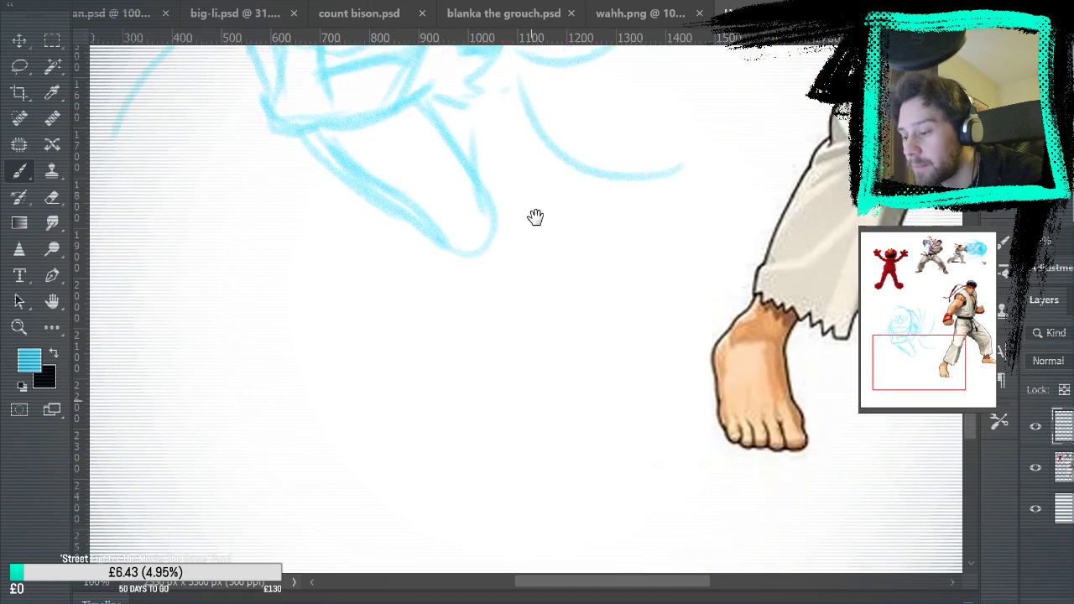
left_click_drag(434, 234, 503, 367)
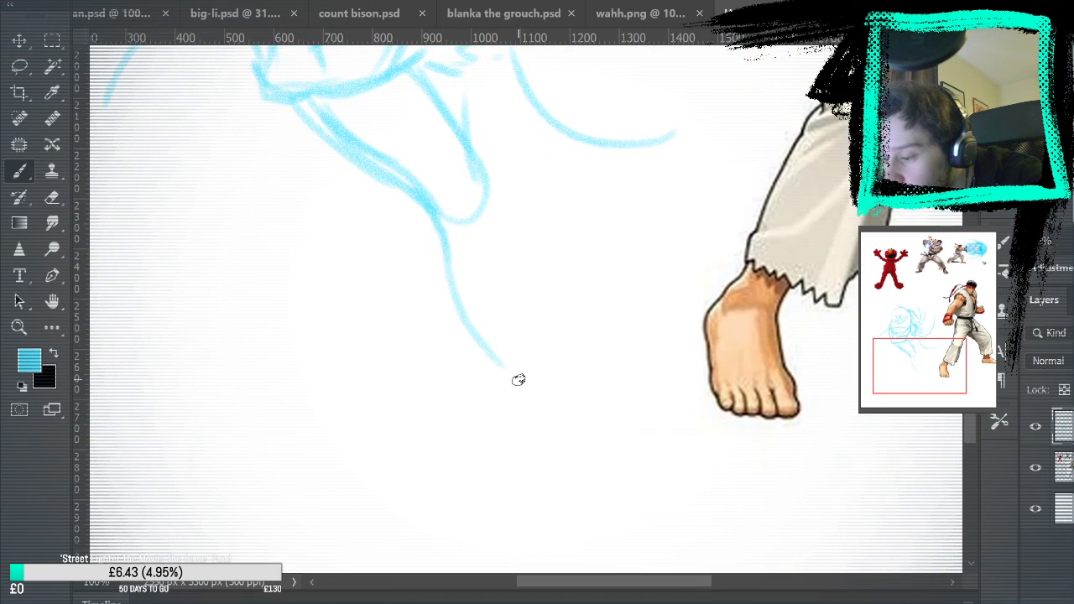
left_click_drag(480, 160, 528, 314)
mouse_move(495, 217)
left_mouse_down()
mouse_move(530, 331)
mouse_move(513, 299)
mouse_move(569, 401)
left_mouse_up()
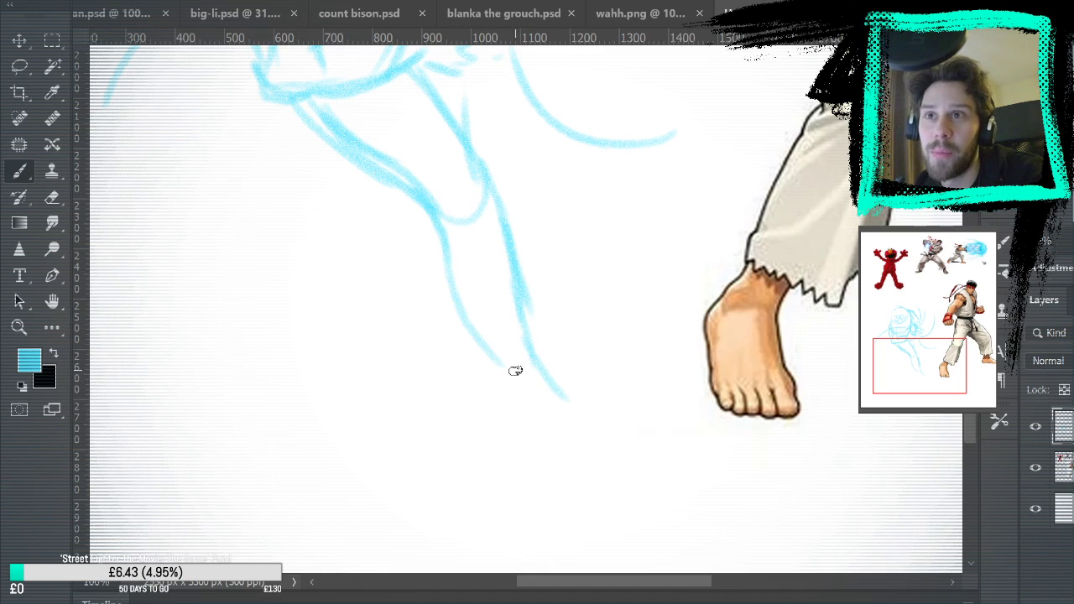
left_click_drag(499, 367, 519, 417)
left_click_drag(524, 335, 621, 424)
mouse_move(518, 417)
left_mouse_down()
mouse_move(547, 446)
mouse_move(618, 420)
left_mouse_up()
Try a left leg with the thigh dropping straight down and the shin bent back toward the left
mouse_move(678, 228)
left_mouse_down()
mouse_move(714, 424)
mouse_move(789, 300)
left_mouse_up()
left_click_drag(411, 201, 418, 303)
left_click_drag(508, 256, 445, 349)
mouse_move(418, 269)
left_mouse_down()
mouse_move(338, 399)
mouse_move(449, 378)
left_mouse_up()
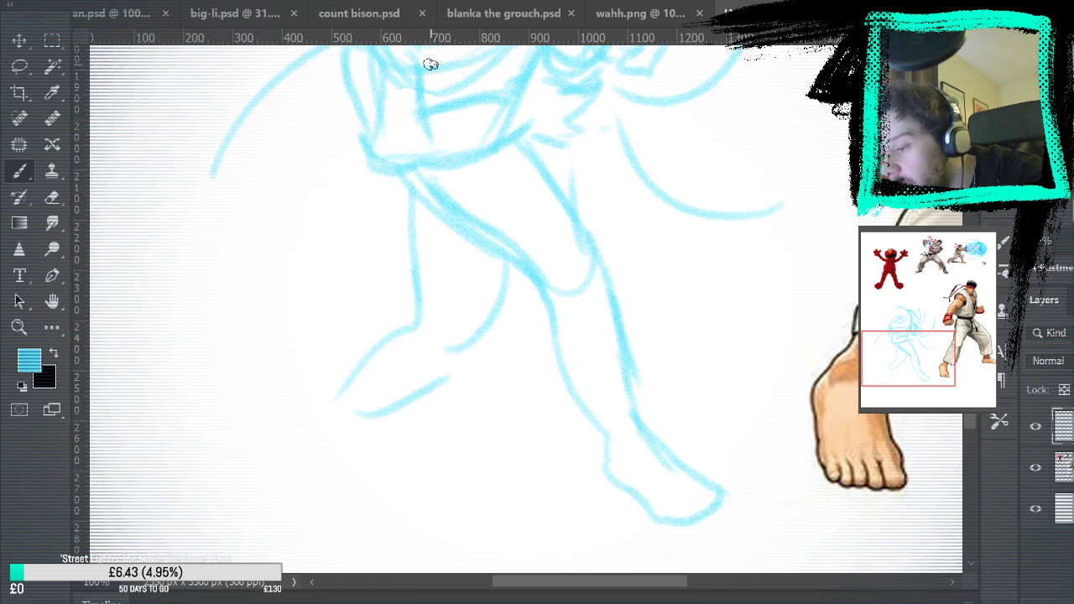
key("ctrl+0")
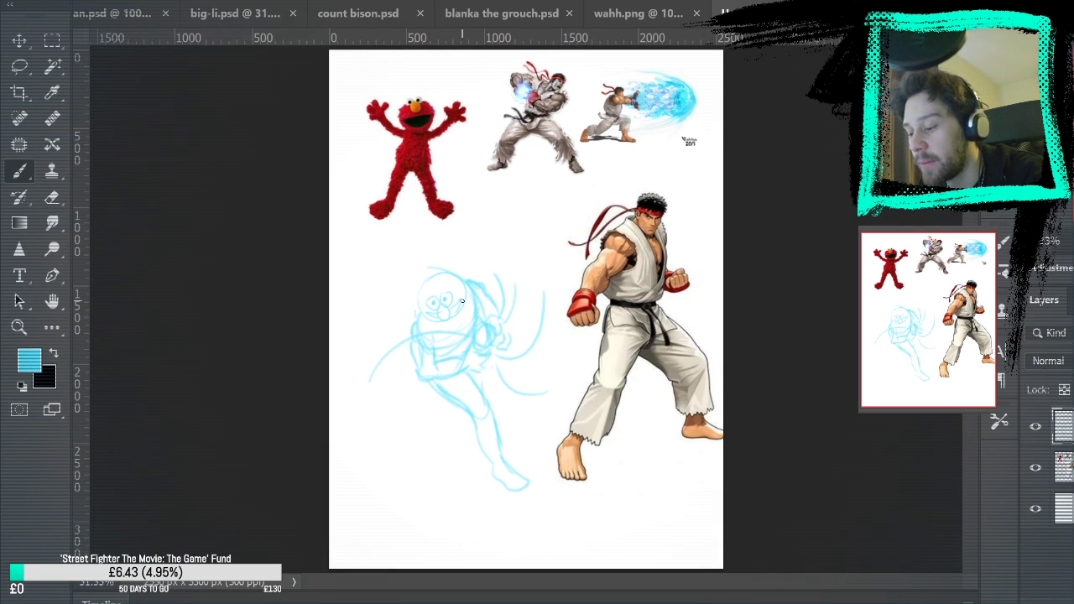
Draw a curved line of action from the top of the head through the torso toward the lower left
mouse_move(422, 260)
left_mouse_down()
mouse_move(412, 444)
mouse_move(378, 499)
left_mouse_up()
key("ctrl+z")
key("ctrl+z")
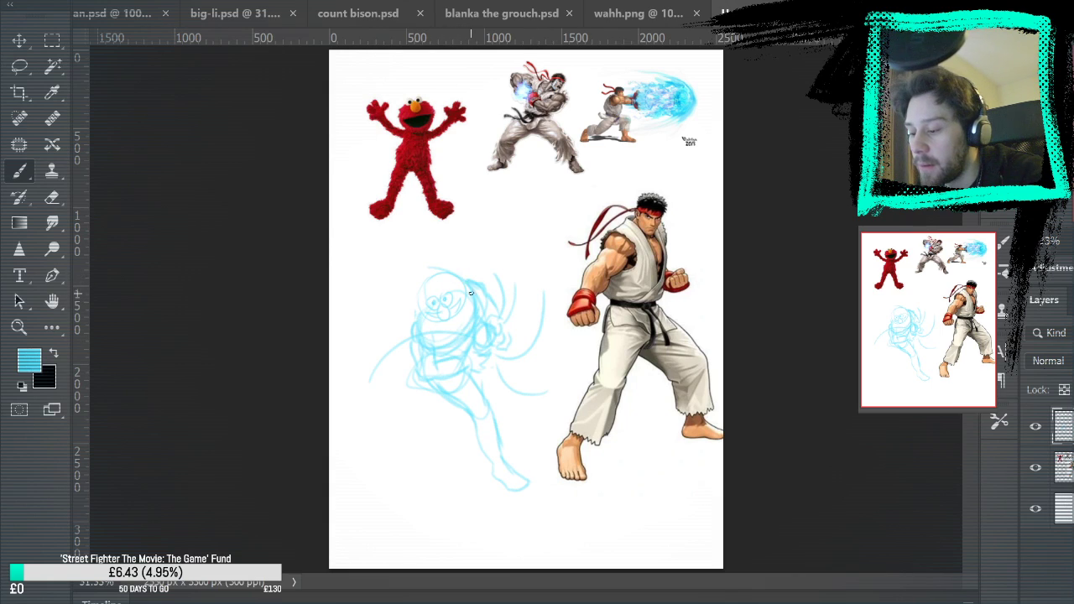
left_click_drag(429, 258, 404, 441)
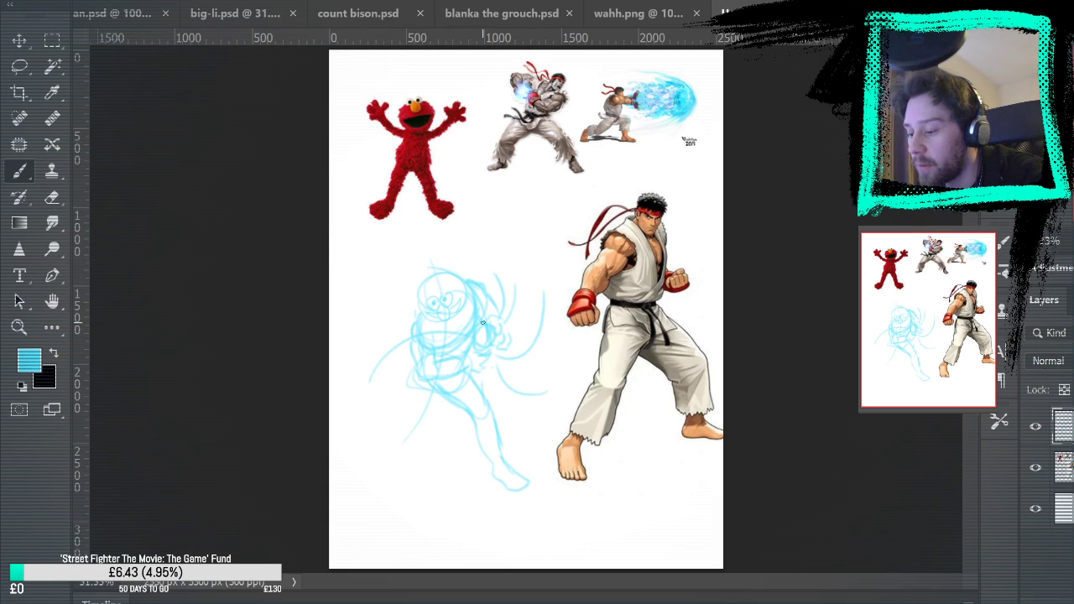
mouse_move(424, 379)
left_mouse_down()
mouse_move(350, 501)
mouse_move(445, 399)
left_mouse_up()
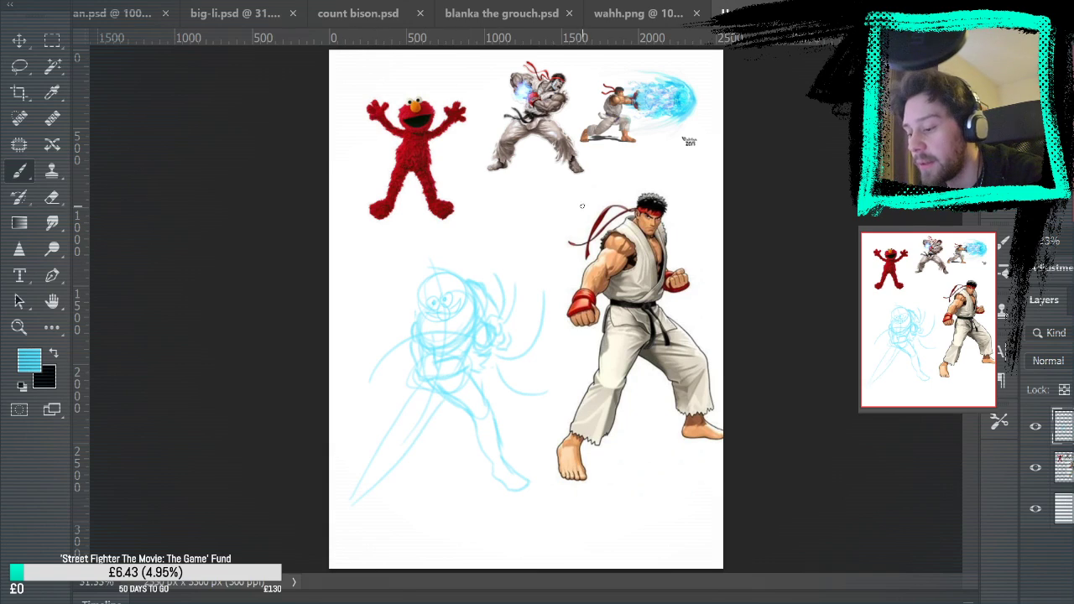
key("ctrl+z")
key("ctrl+z")
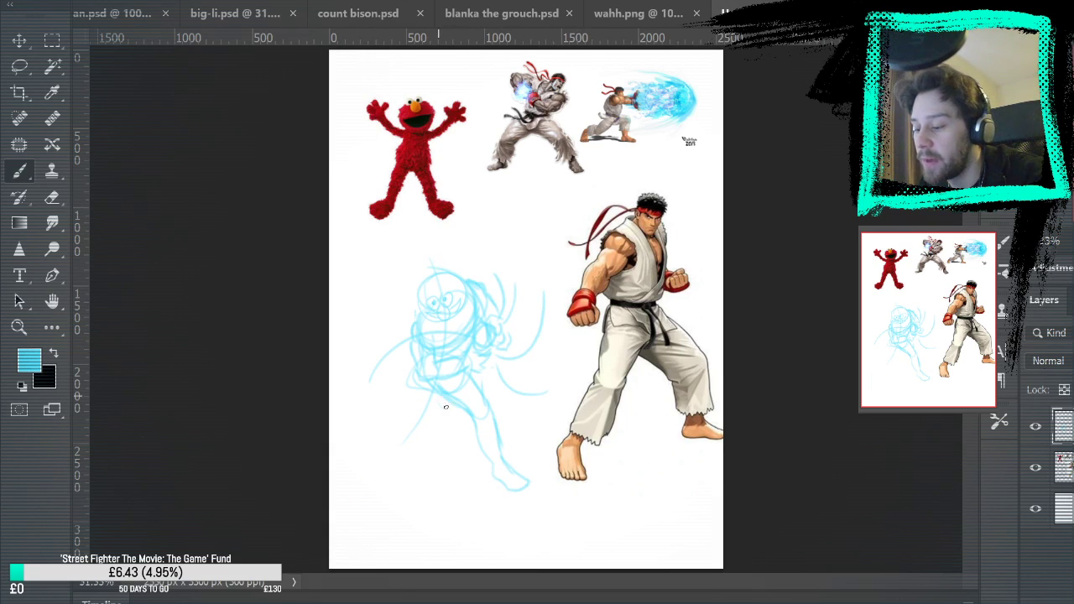
left_click_drag(437, 390, 443, 496)
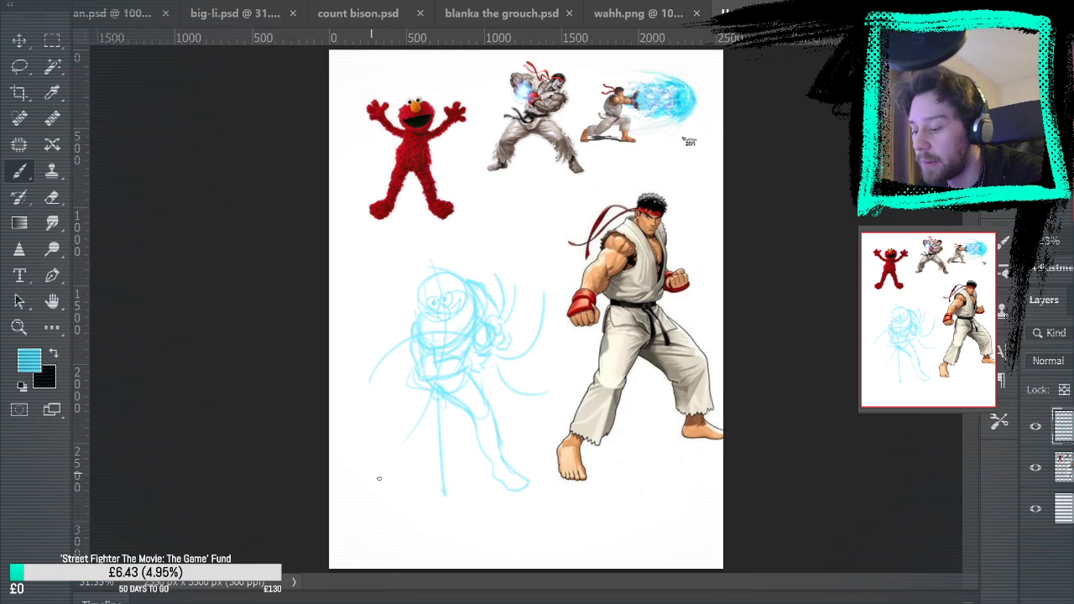
key("ctrl+z")
key("ctrl+z")
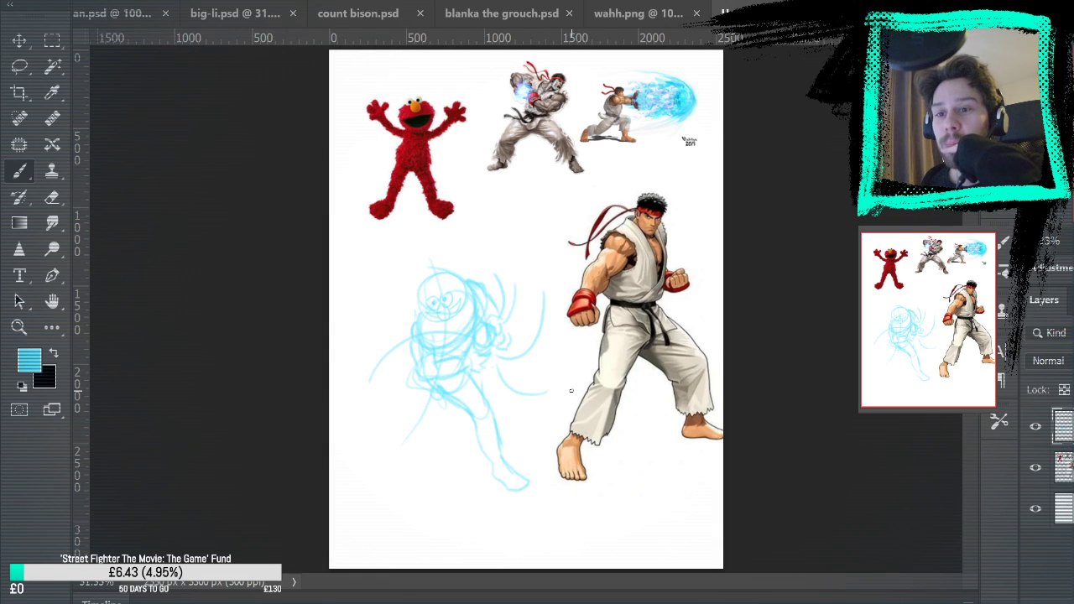
Try outlining the left thigh from the hip down to the knee along the curved guide line
key("z")
mouse_move(427, 489)
left_mouse_down()
mouse_move(470, 456)
mouse_move(502, 386)
left_mouse_up()
key("e")
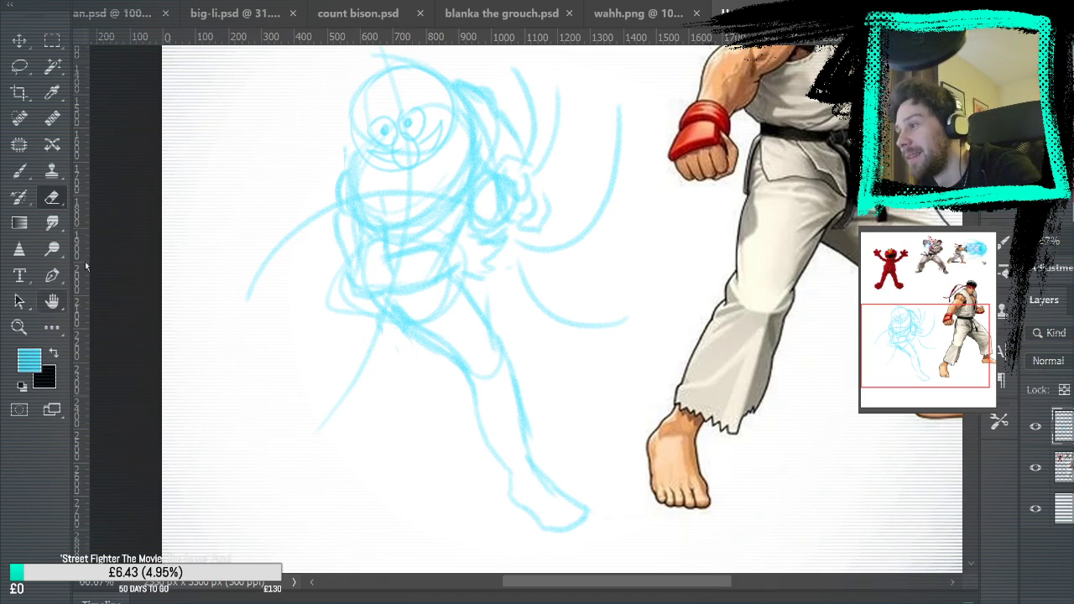
left_click(19, 170)
left_click_drag(354, 296, 340, 334)
mouse_move(351, 254)
left_mouse_down()
mouse_move(343, 327)
mouse_move(336, 320)
mouse_move(304, 413)
mouse_move(336, 417)
left_mouse_up()
mouse_move(425, 354)
left_mouse_down()
mouse_move(375, 422)
mouse_move(367, 412)
mouse_move(349, 429)
mouse_move(312, 395)
mouse_move(319, 350)
left_mouse_up()
key("ctrl+z")
key("ctrl+z")
key("ctrl+z")
key("ctrl+z")
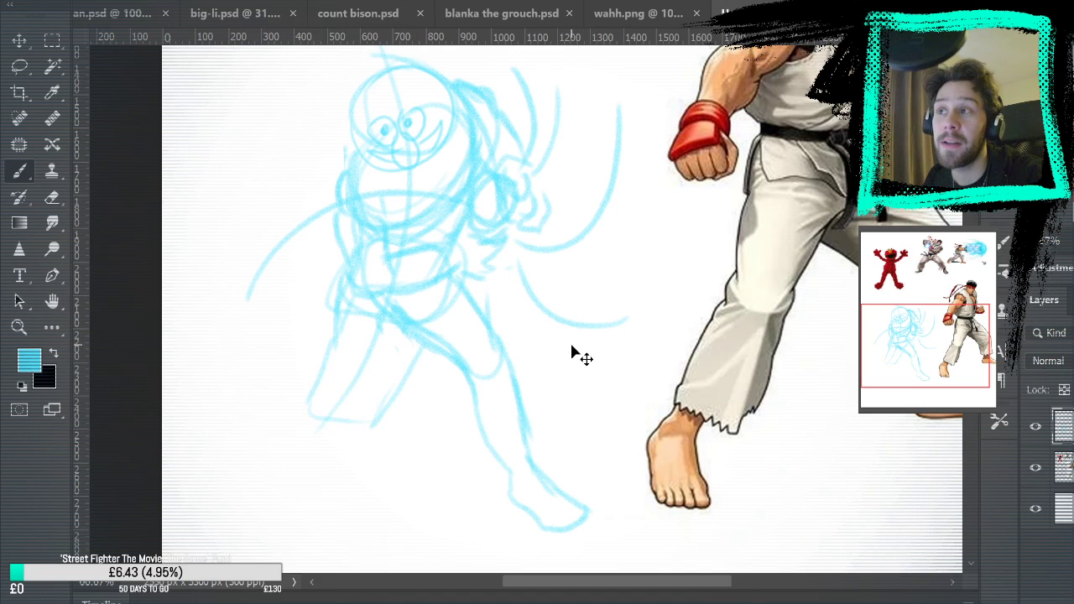
Reinforce the left thigh's outline and knee, and undo the thigh back to the curved guide line
mouse_move(335, 334)
left_mouse_down()
mouse_move(342, 408)
mouse_move(397, 343)
left_mouse_up()
left_click_drag(357, 400, 402, 339)
left_click_drag(568, 373, 710, 204)
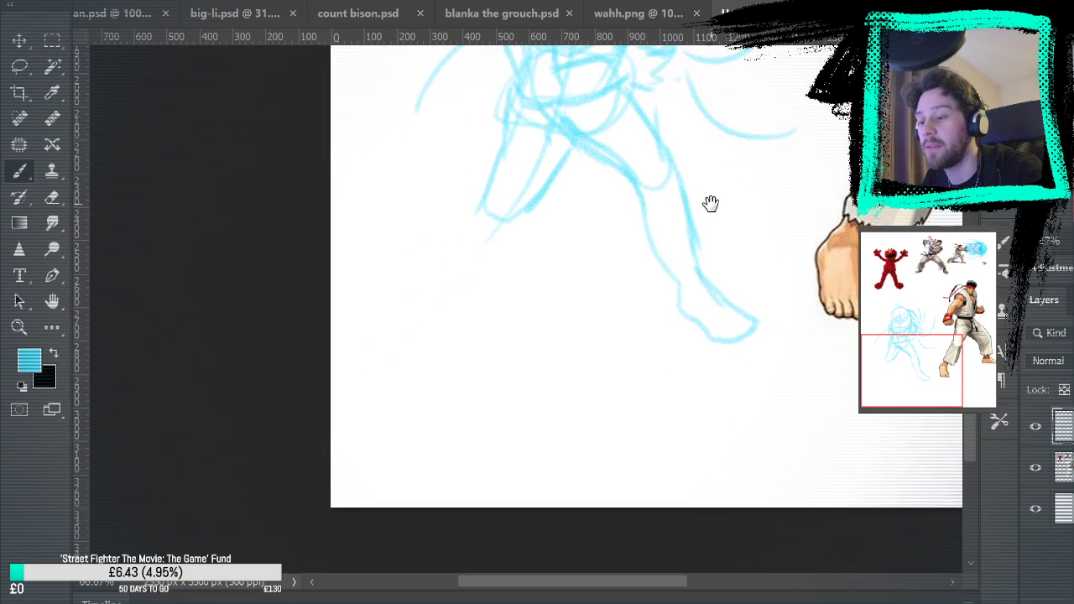
key("ctrl+z")
key("ctrl+z")
key("ctrl+z")
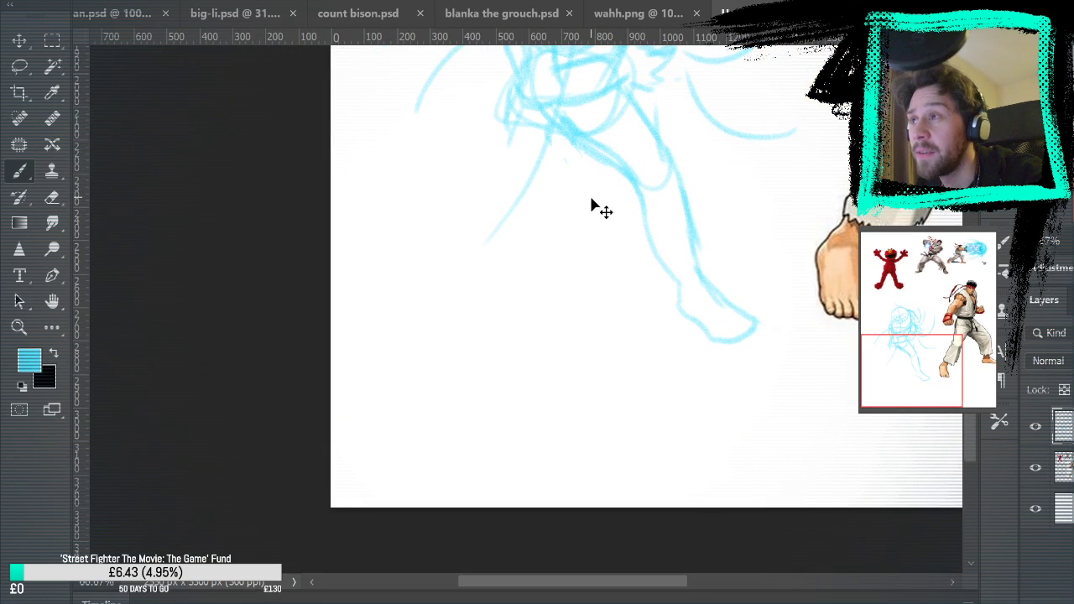
Redraw the left leg with a thigh, rounded knee, shin slanting outward and a small foot
mouse_move(509, 74)
left_mouse_down()
mouse_move(494, 146)
mouse_move(535, 199)
mouse_move(451, 235)
left_mouse_up()
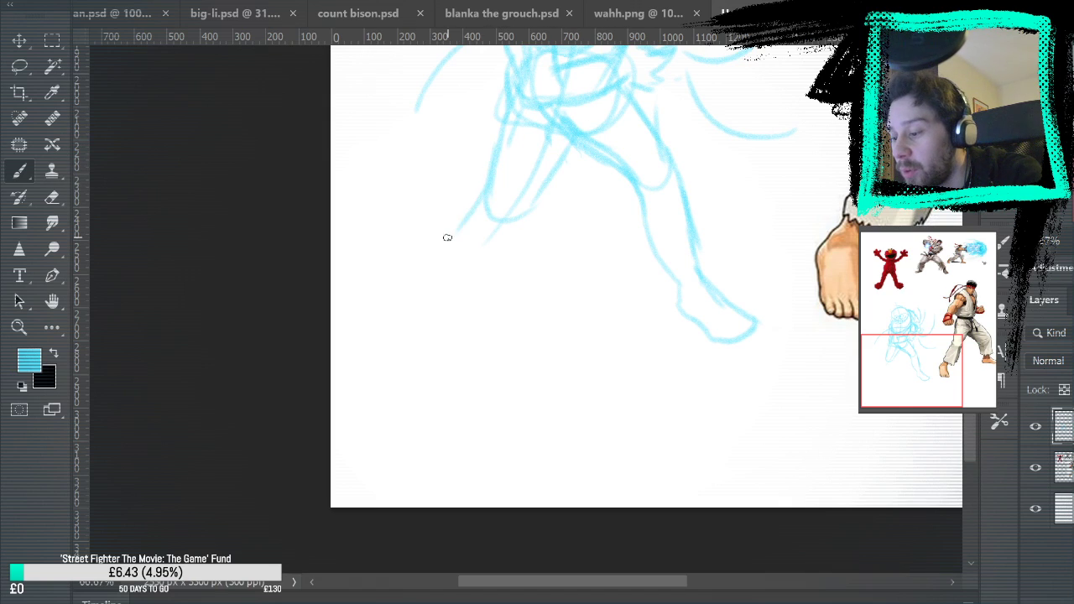
mouse_move(484, 184)
left_mouse_down()
mouse_move(423, 255)
mouse_move(409, 301)
mouse_move(472, 256)
left_mouse_up()
mouse_move(432, 301)
left_mouse_down()
mouse_move(523, 211)
mouse_move(434, 292)
mouse_move(431, 329)
left_mouse_up()
mouse_move(404, 287)
left_mouse_down()
mouse_move(392, 337)
mouse_move(455, 345)
left_mouse_up()
left_click_drag(456, 345, 413, 341)
mouse_move(749, 243)
left_mouse_down()
mouse_move(724, 297)
mouse_move(642, 398)
left_mouse_up()
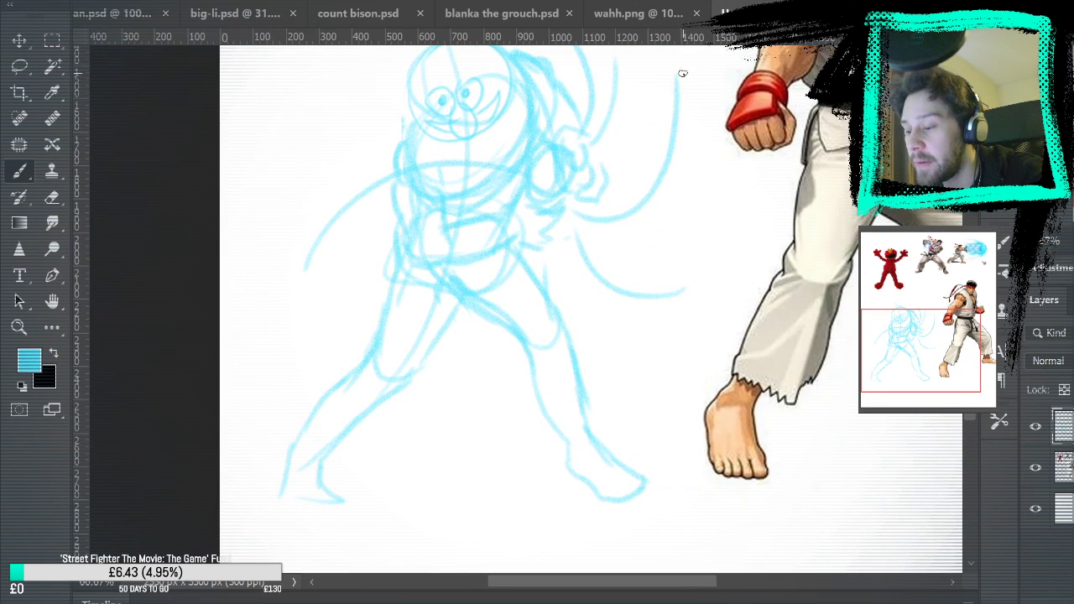
key("ctrl+0")
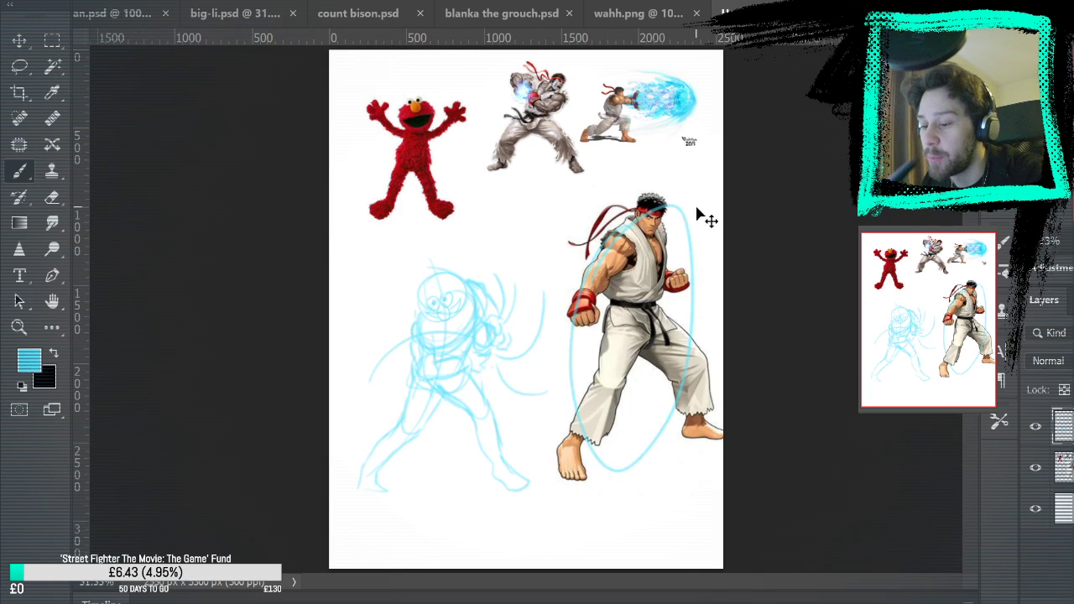
Undo the leg and guide-line sketches back to the waist and erase the leftover thigh curve beneath it
key("ctrl+z")
key("ctrl+z")
key("ctrl+z")
key("ctrl+z")
key("ctrl+z")
key("ctrl+z")
key("ctrl+z")
key("ctrl+z")
key("ctrl+z")
key("ctrl+z")
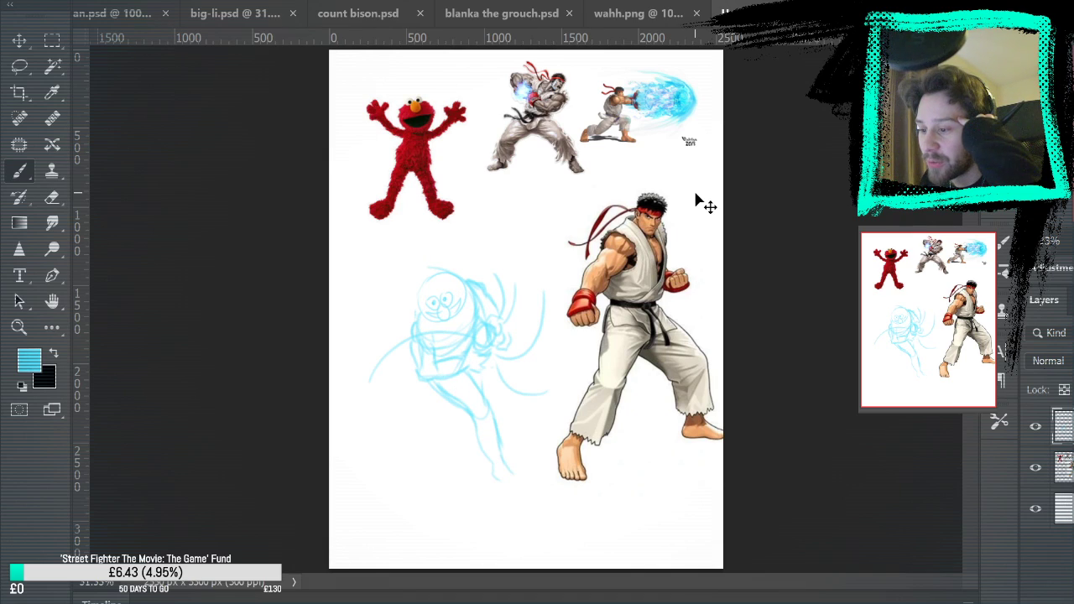
key("ctrl+z")
key("ctrl+z")
key("ctrl+z")
key("ctrl+z")
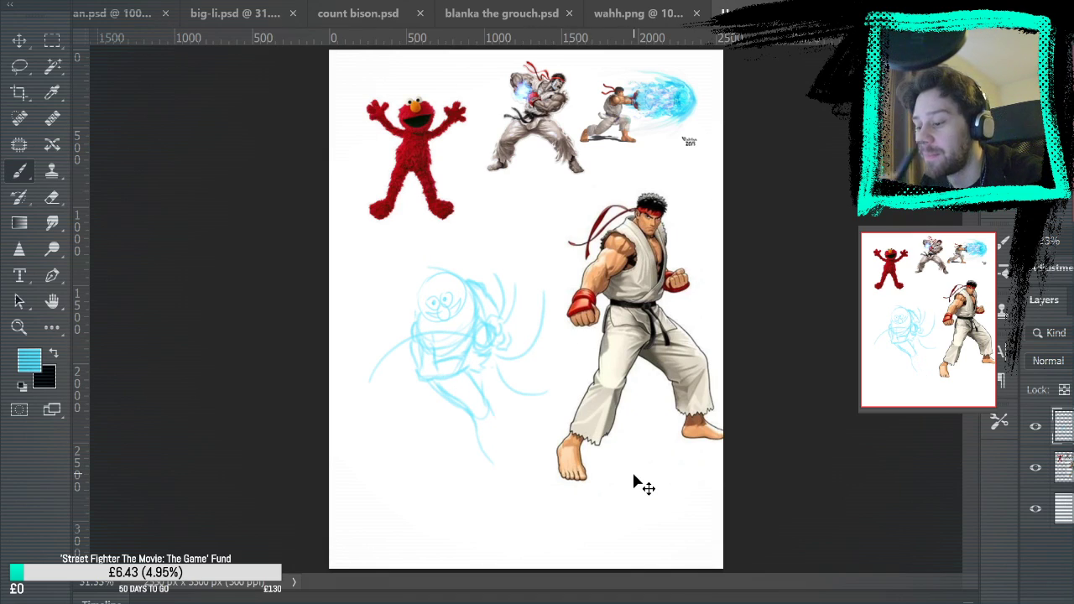
key("ctrl+z")
key("ctrl+z")
key("ctrl+z")
key("ctrl+z")
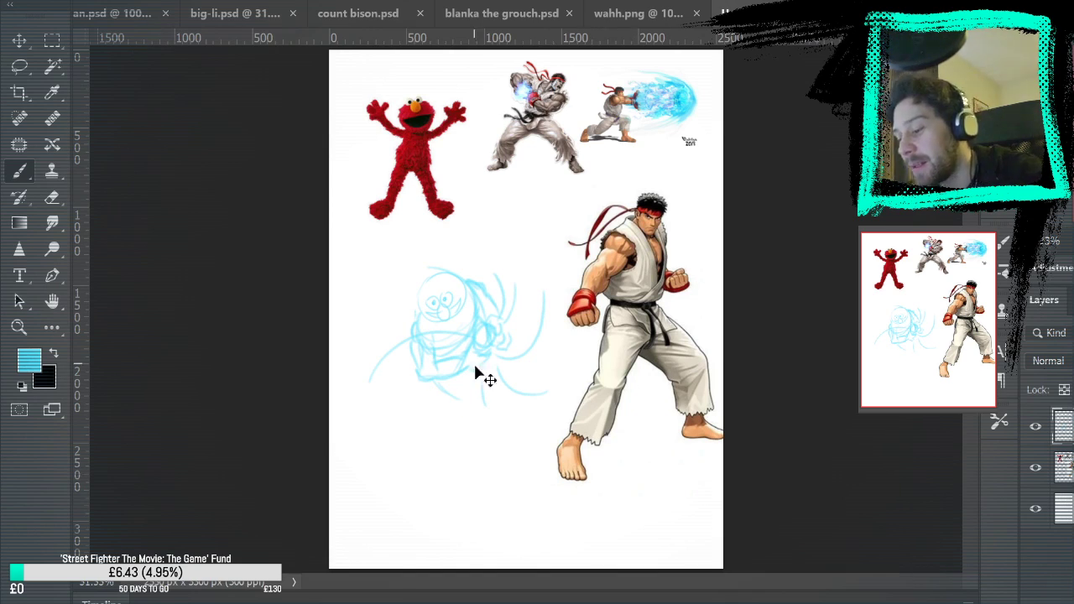
left_click(52, 198)
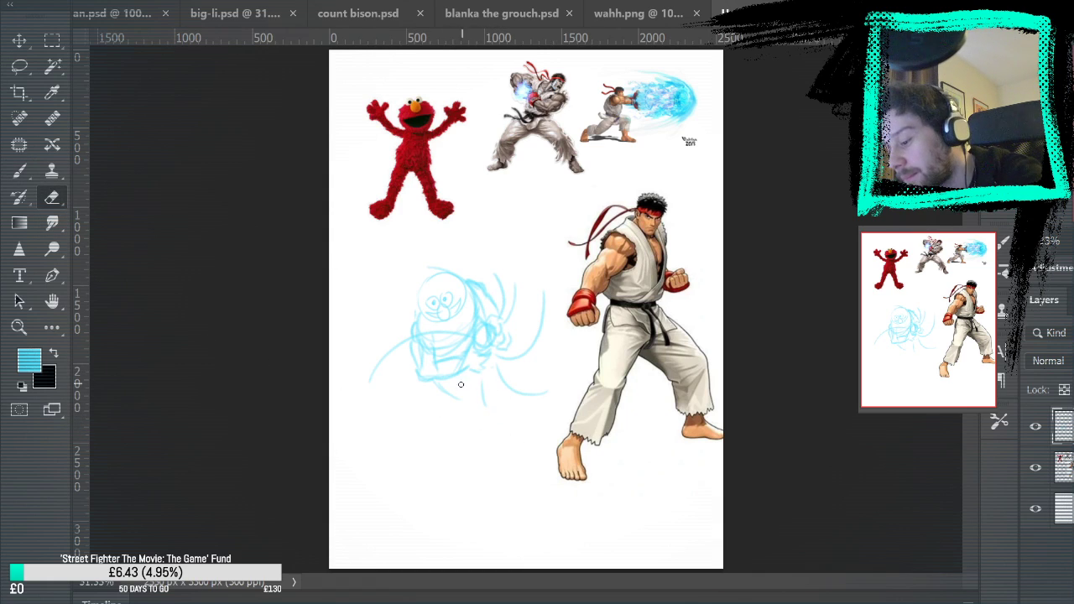
left_click(22, 172)
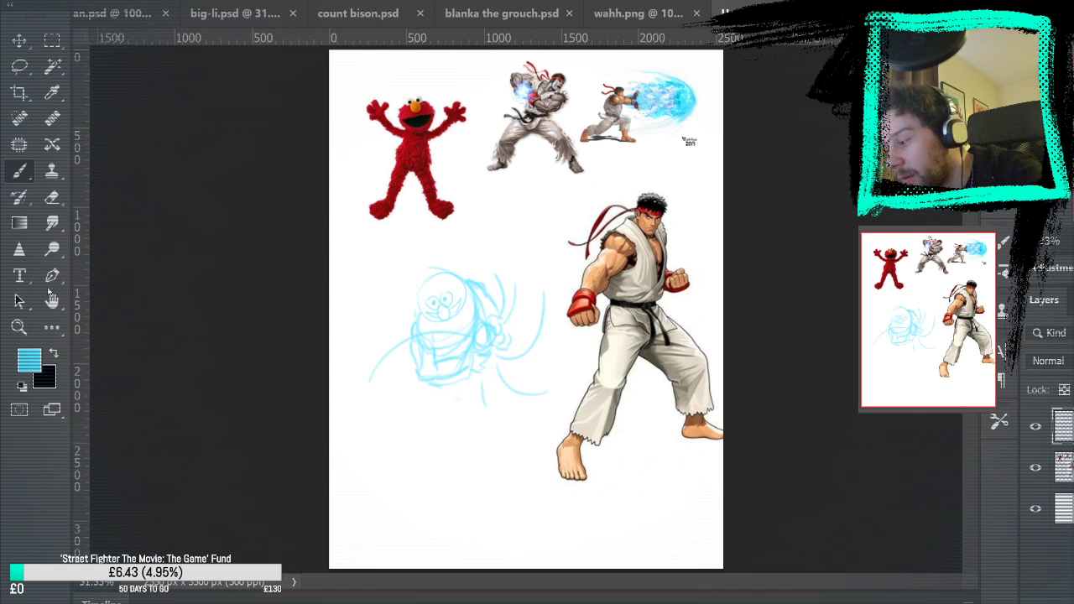
Sketch rounded hip shapes on both sides of the pelvis just below the waistband
left_click(18, 328)
mouse_move(408, 336)
left_mouse_down()
mouse_move(513, 386)
mouse_move(542, 446)
left_mouse_up()
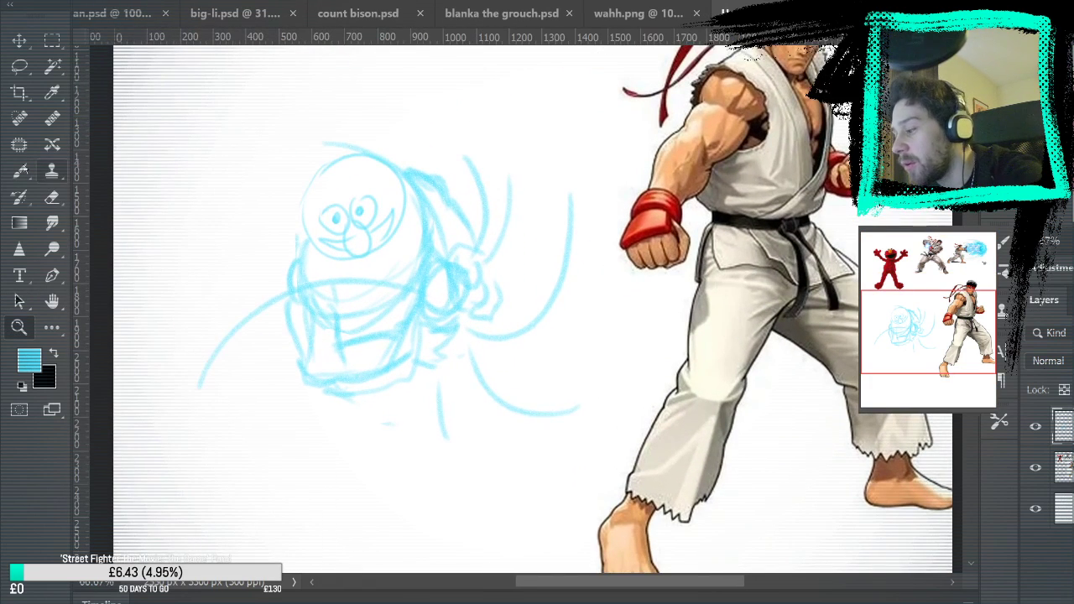
left_click(22, 172)
mouse_move(331, 396)
left_mouse_down()
mouse_move(357, 429)
mouse_move(374, 426)
left_mouse_up()
mouse_move(402, 387)
left_mouse_down()
mouse_move(367, 394)
mouse_move(356, 412)
mouse_move(369, 449)
left_mouse_up()
mouse_move(471, 434)
left_mouse_down()
mouse_move(525, 322)
mouse_move(506, 299)
left_mouse_up()
mouse_move(544, 352)
left_mouse_down()
mouse_move(499, 300)
mouse_move(350, 417)
left_mouse_up()
mouse_move(638, 363)
left_mouse_down()
mouse_move(561, 396)
mouse_move(678, 313)
left_mouse_up()
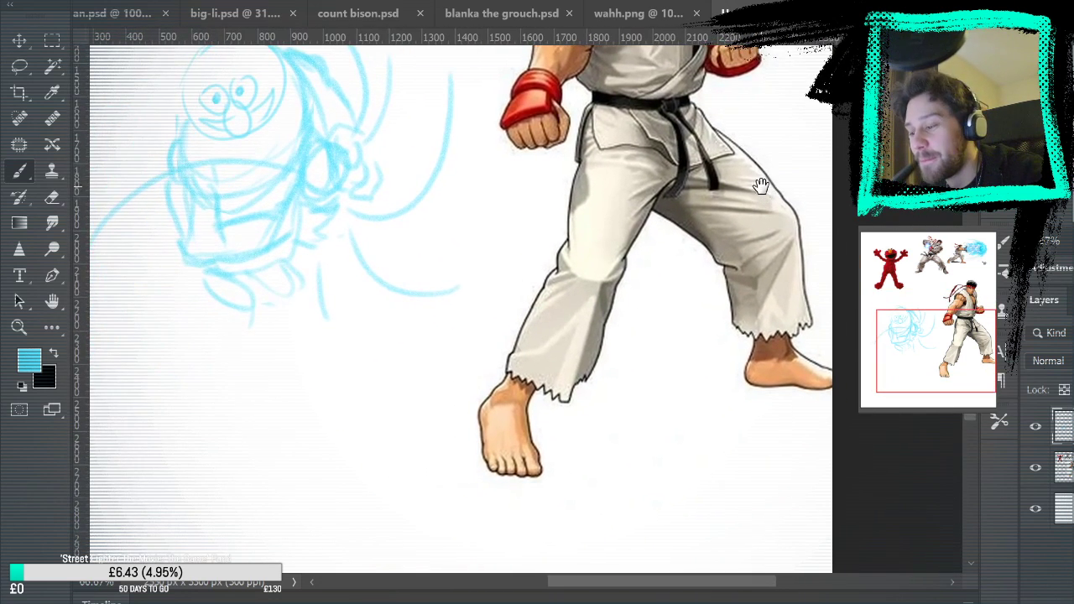
Enclose the pelvis with a rounded outline and thicken the outer contour of the left shoulder and torso side
mouse_move(186, 260)
left_mouse_down()
mouse_move(186, 294)
mouse_move(306, 305)
mouse_move(293, 62)
left_mouse_up()
mouse_move(176, 114)
left_mouse_down()
mouse_move(157, 186)
mouse_move(183, 253)
left_mouse_up()
mouse_move(510, 174)
left_mouse_down()
mouse_move(527, 324)
mouse_move(576, 221)
left_mouse_up()
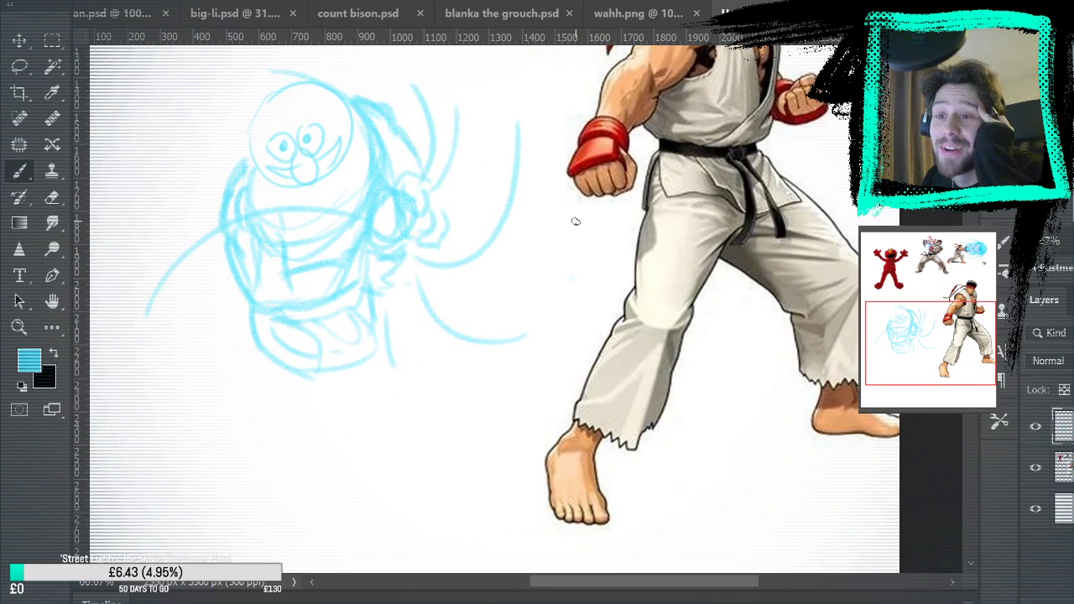
mouse_move(575, 222)
left_mouse_down()
mouse_move(512, 142)
mouse_move(512, 82)
mouse_move(573, 254)
mouse_move(509, 307)
mouse_move(666, 135)
mouse_move(690, 91)
mouse_move(498, 375)
left_mouse_up()
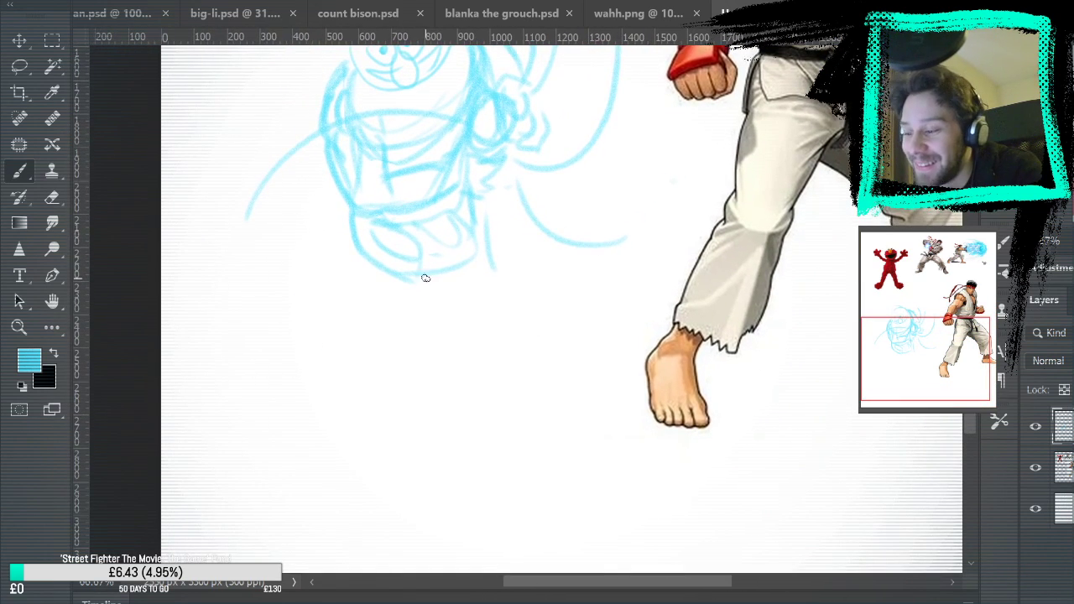
Sketch the left leg below the hip with a thick thigh, outward-slanting shin and a small toed foot
left_click_drag(353, 245, 333, 378)
mouse_move(431, 271)
left_mouse_down()
mouse_move(378, 391)
mouse_move(352, 399)
left_mouse_up()
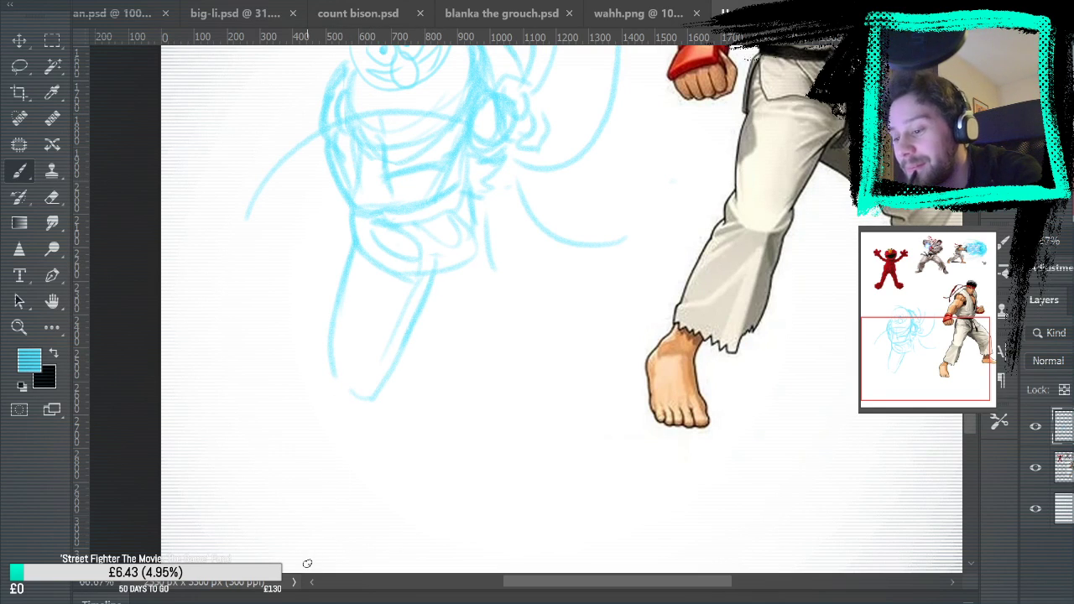
mouse_move(327, 363)
left_mouse_down()
mouse_move(286, 436)
mouse_move(303, 396)
mouse_move(269, 487)
mouse_move(372, 396)
left_mouse_up()
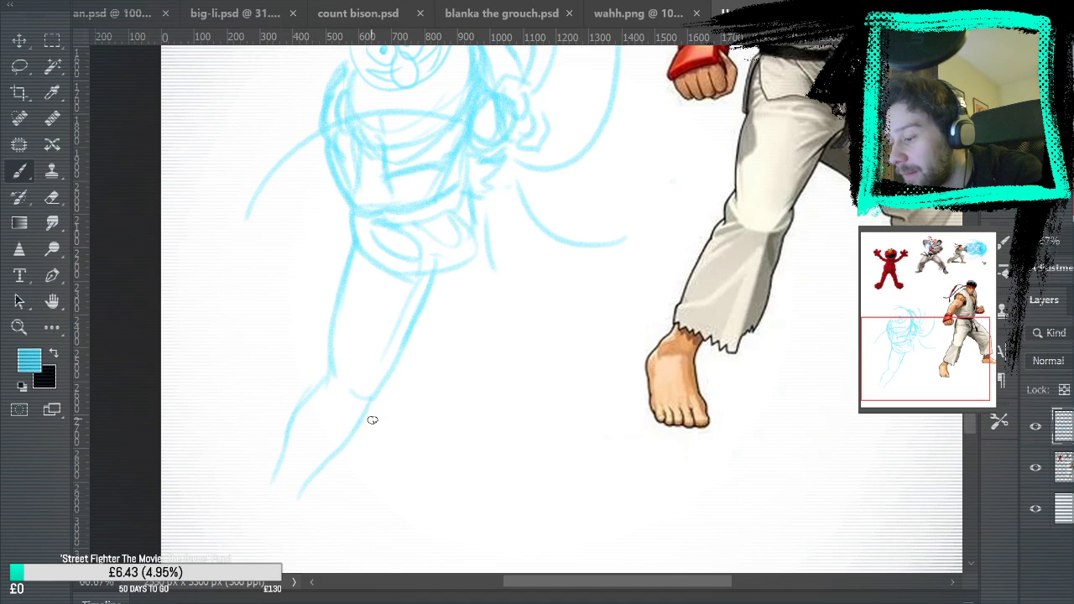
left_click_drag(447, 434, 582, 260)
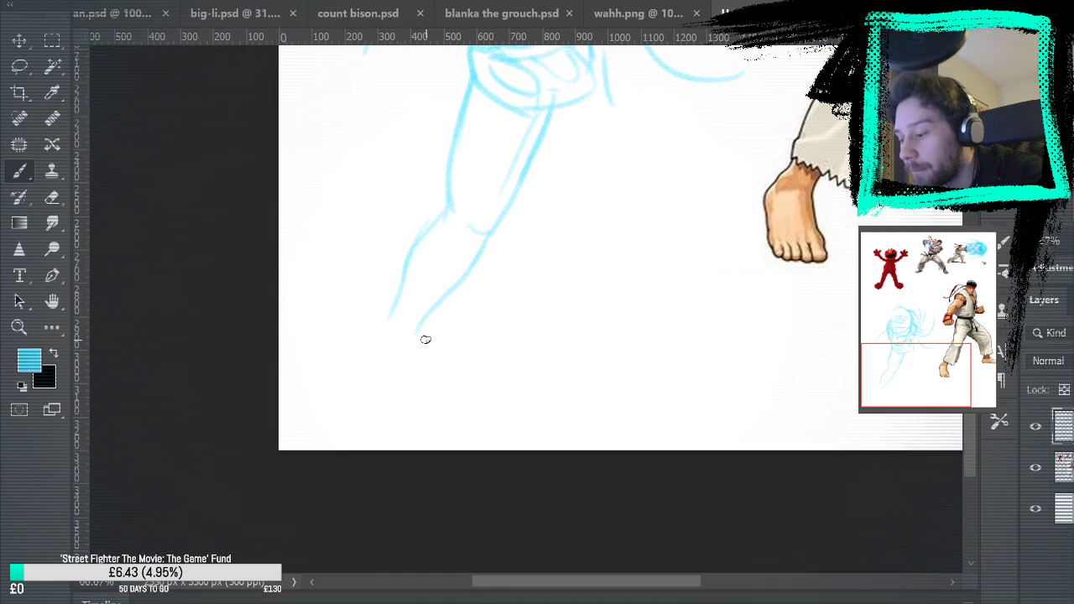
mouse_move(378, 330)
left_mouse_down()
mouse_move(374, 390)
mouse_move(426, 394)
mouse_move(426, 370)
mouse_move(412, 394)
left_mouse_up()
Sketch the right leg with a thigh angled outward from the pelvis, a bent knee and both shin contours
left_click_drag(744, 290, 634, 436)
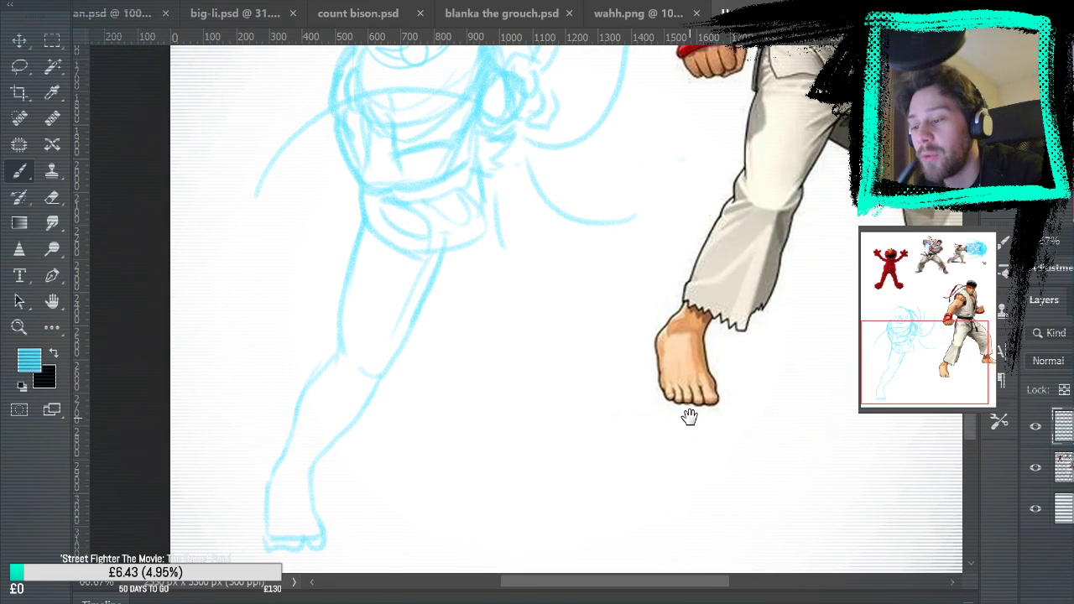
left_click_drag(696, 412, 602, 391)
left_click_drag(361, 232, 462, 261)
left_click_drag(410, 164, 493, 266)
left_click_drag(367, 229, 484, 249)
mouse_move(396, 157)
left_mouse_down()
mouse_move(502, 268)
mouse_move(490, 280)
mouse_move(486, 233)
mouse_move(450, 284)
mouse_move(477, 392)
left_mouse_up()
left_click_drag(506, 273, 511, 375)
left_click_drag(510, 304, 506, 388)
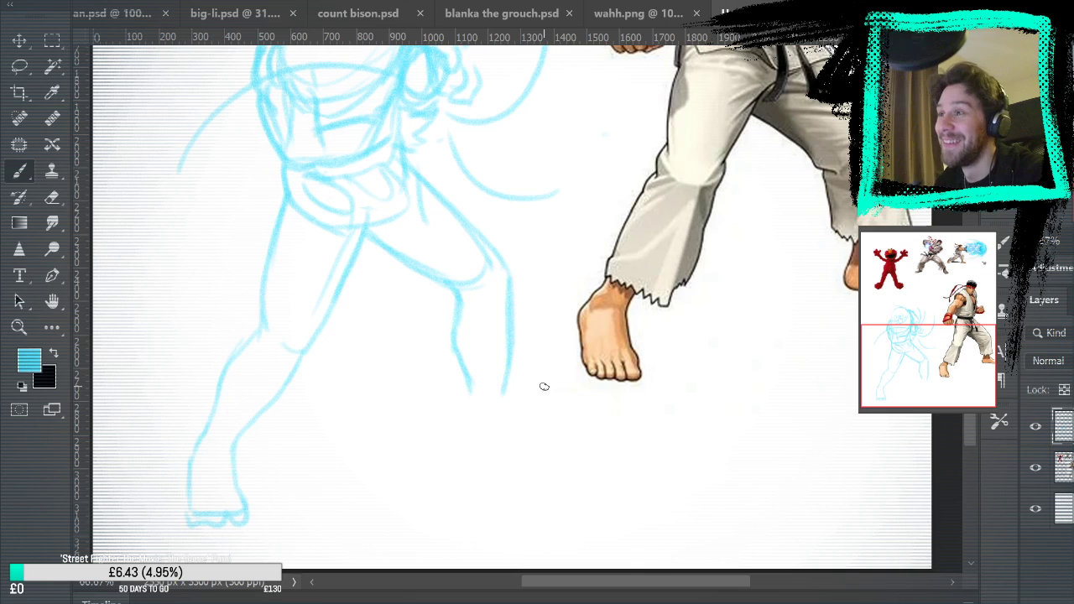
Extend the right shin contours down to the ankle and start the outline of the outward-pointing foot
scroll(600, 312, "right", 4)
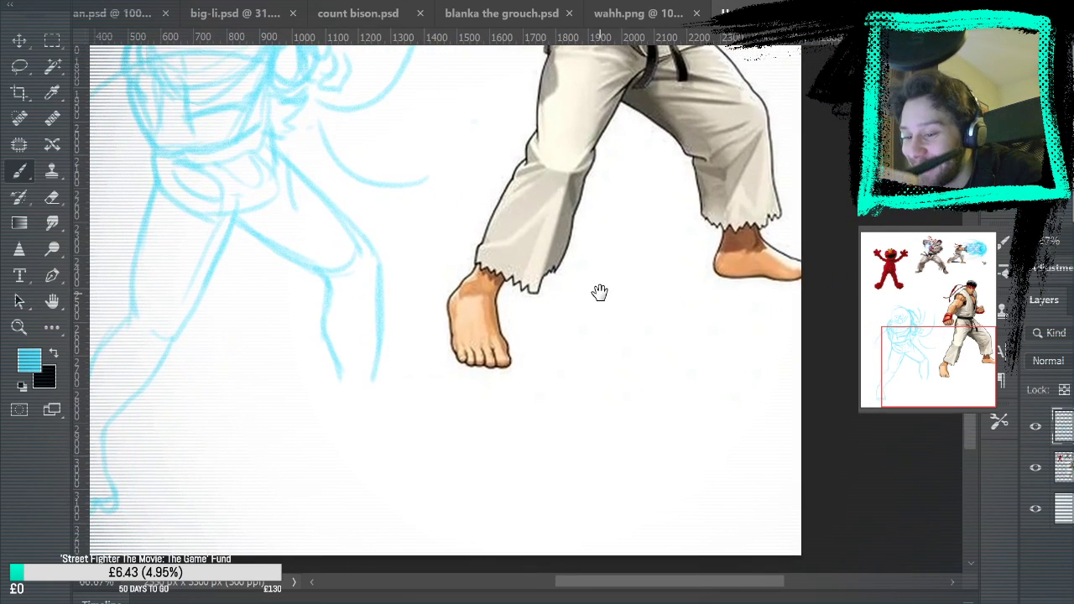
left_click_drag(334, 387, 324, 414)
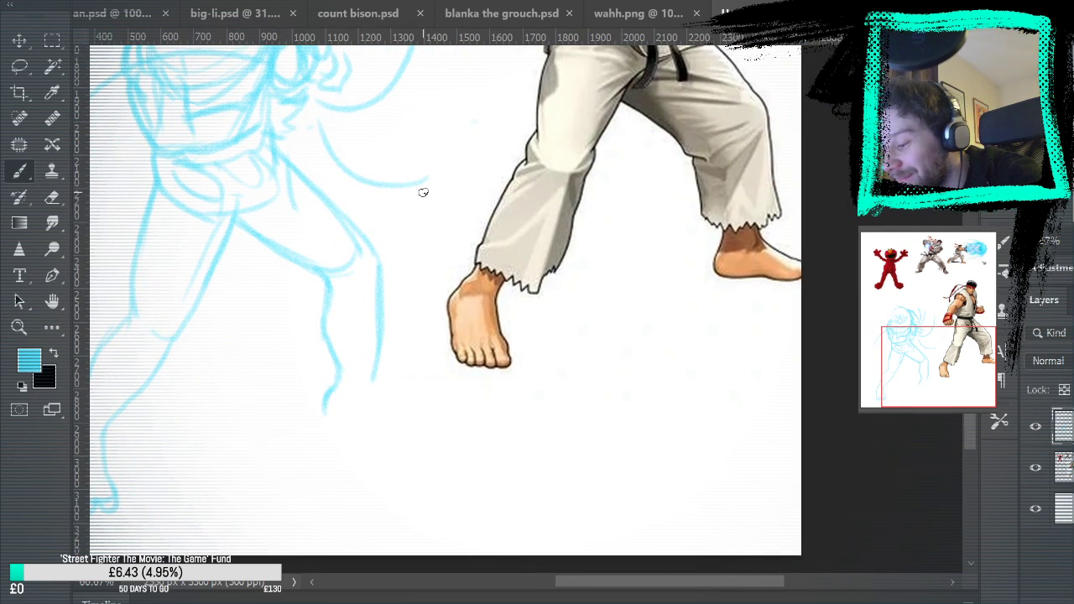
left_click_drag(374, 378, 413, 405)
scroll(552, 373, "left", 3)
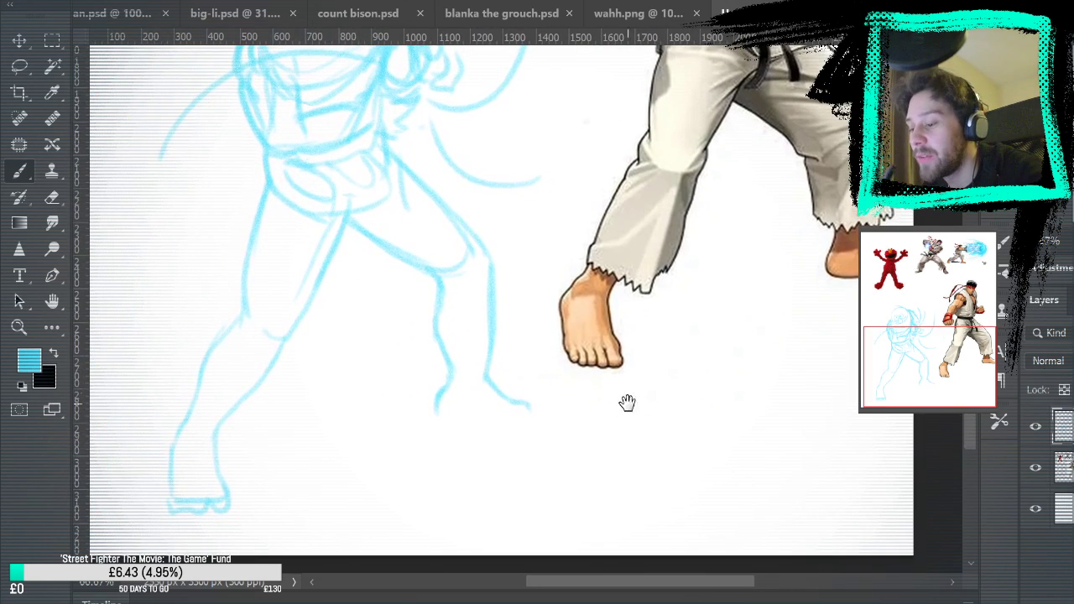
left_click_drag(531, 397, 534, 409)
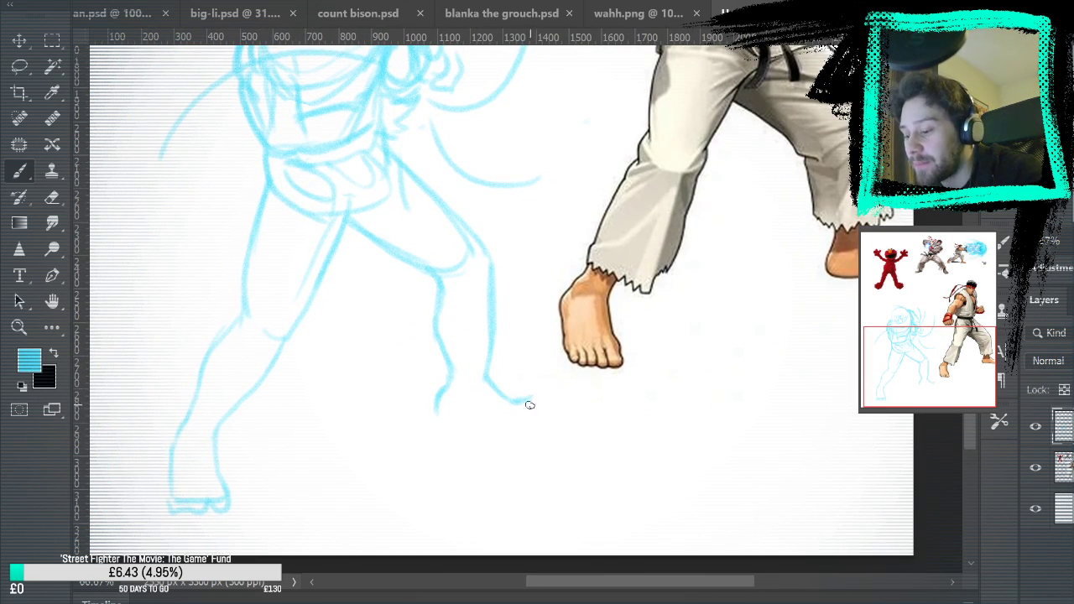
mouse_move(620, 228)
left_mouse_down()
mouse_move(666, 363)
mouse_move(656, 241)
mouse_move(653, 280)
left_mouse_up()
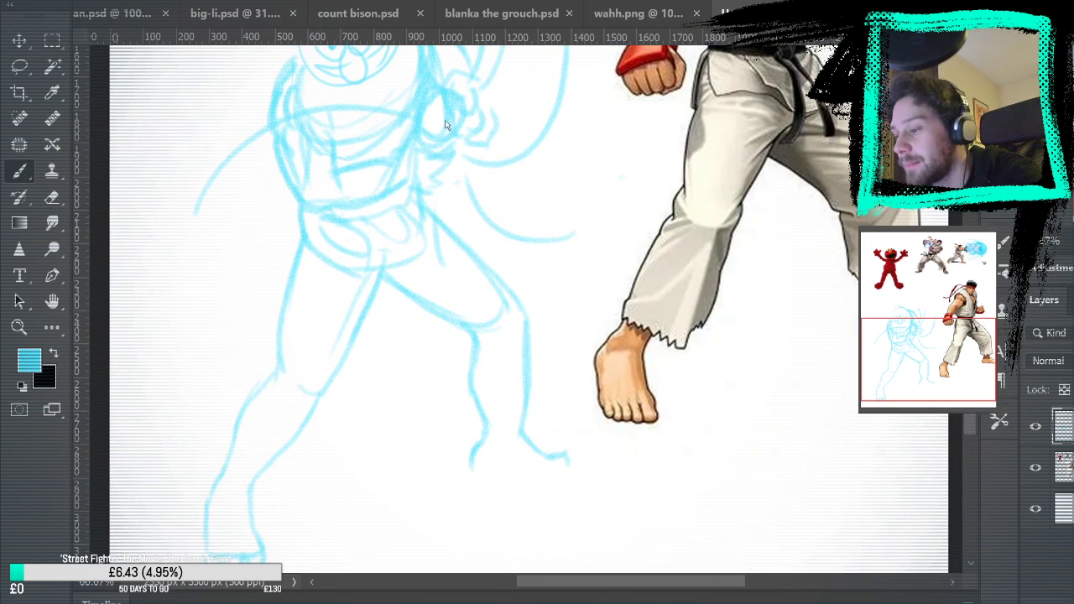
Select the whole right leg and rotate it counterclockwise about the hip until the thigh is nearly horizontal
key("ctrl+0")
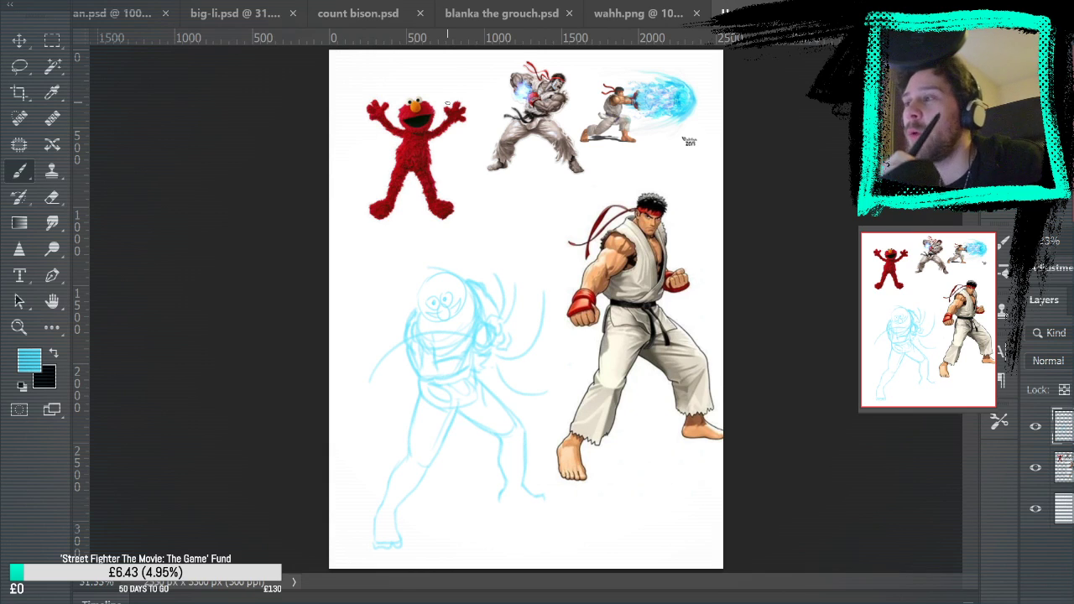
left_click(21, 328)
mouse_move(525, 422)
left_mouse_down()
mouse_move(532, 439)
mouse_move(561, 434)
left_mouse_up()
left_click_drag(645, 409, 693, 233)
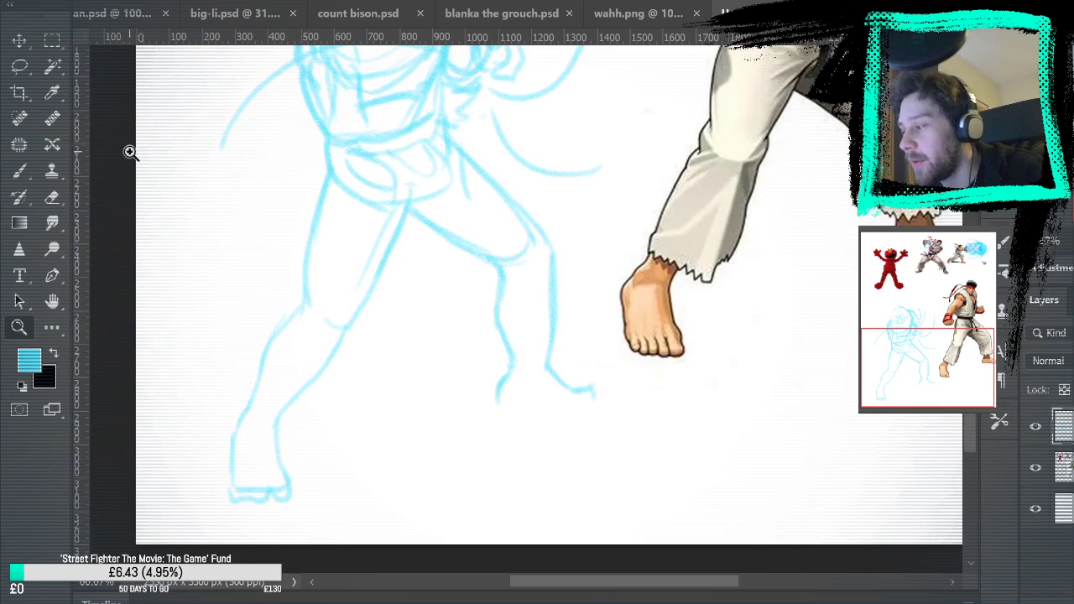
left_click(20, 68)
mouse_move(404, 247)
left_mouse_down()
mouse_move(455, 171)
mouse_move(462, 132)
mouse_move(595, 290)
mouse_move(616, 436)
mouse_move(470, 307)
left_mouse_up()
key("v")
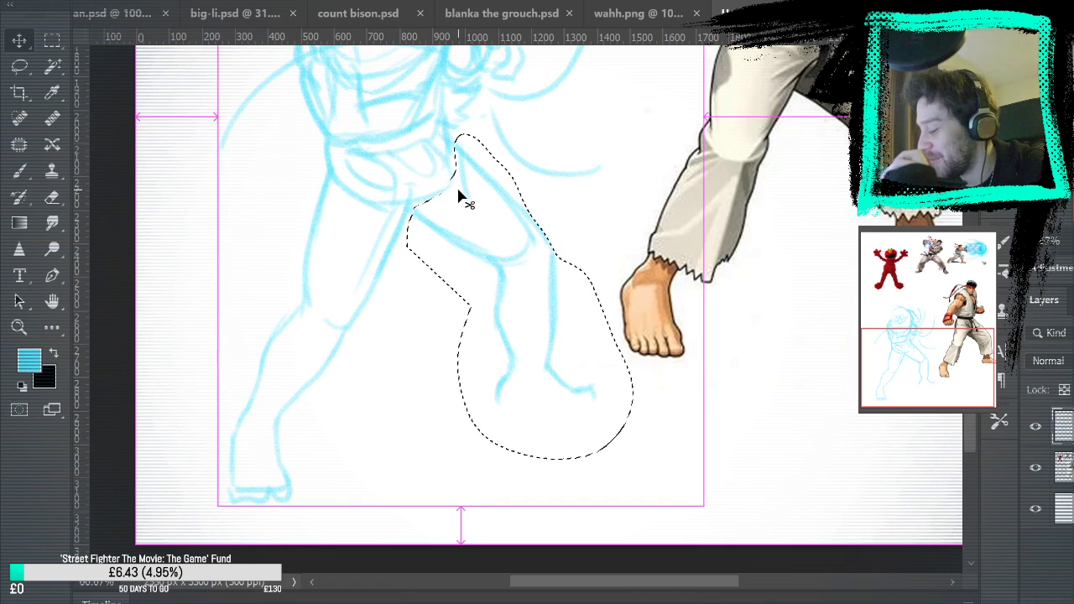
key("ctrl+t")
left_click_drag(471, 214, 444, 190)
mouse_move(709, 232)
left_mouse_down()
mouse_move(752, 116)
mouse_move(734, 65)
left_mouse_up()
left_click(49, 47)
left_click(345, 93)
left_click_drag(770, 204, 721, 241)
Select the right lower leg and rotate it clockwise about the knee so the shin stands nearly vertical
key("l")
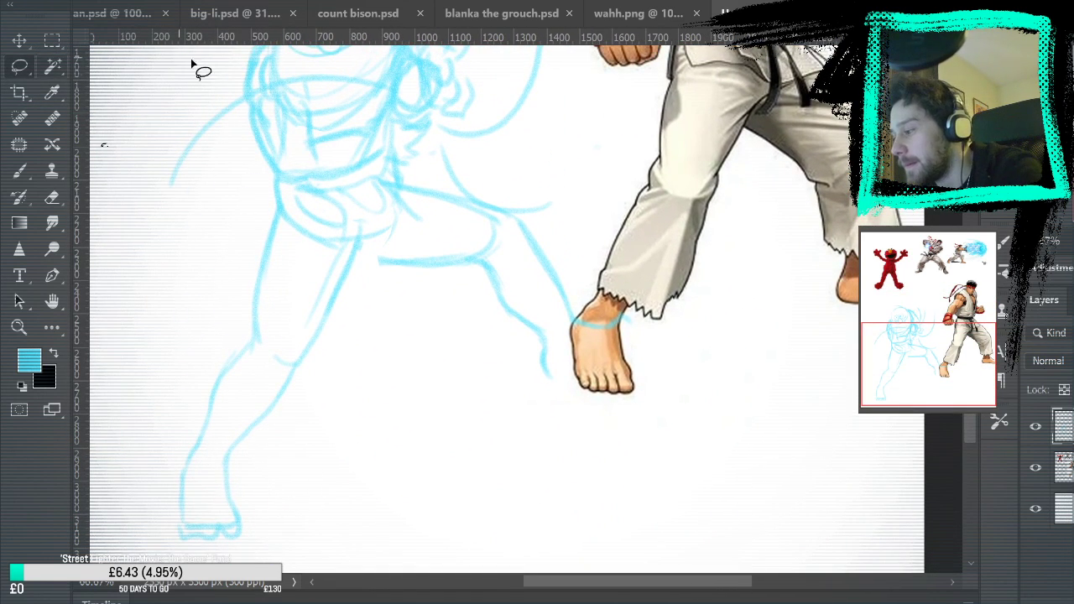
mouse_move(461, 295)
left_mouse_down()
mouse_move(674, 287)
mouse_move(449, 329)
left_mouse_up()
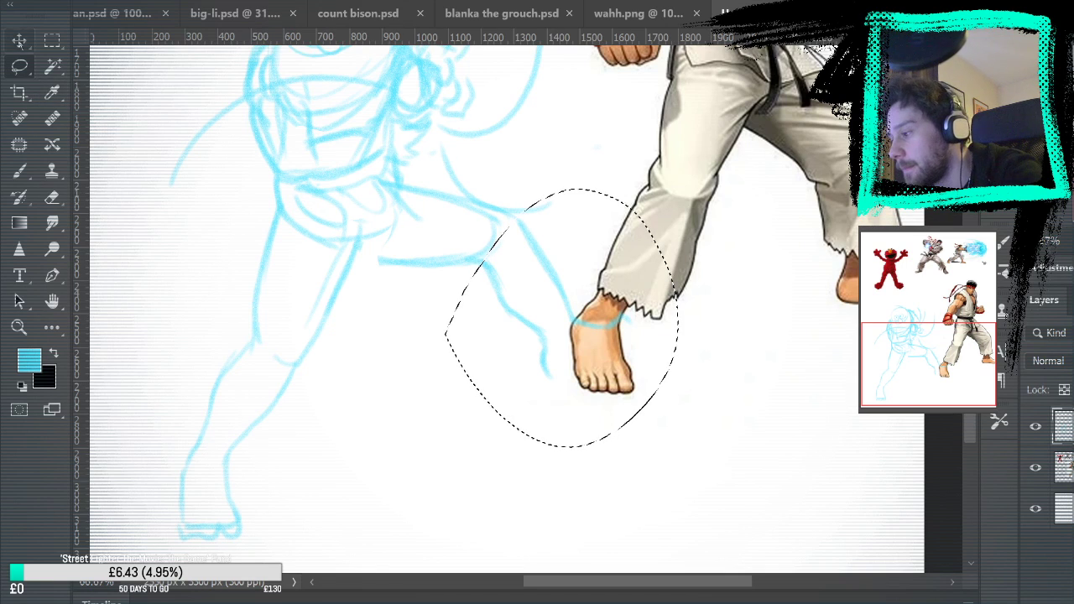
key("ctrl+t")
left_click_drag(562, 318, 493, 249)
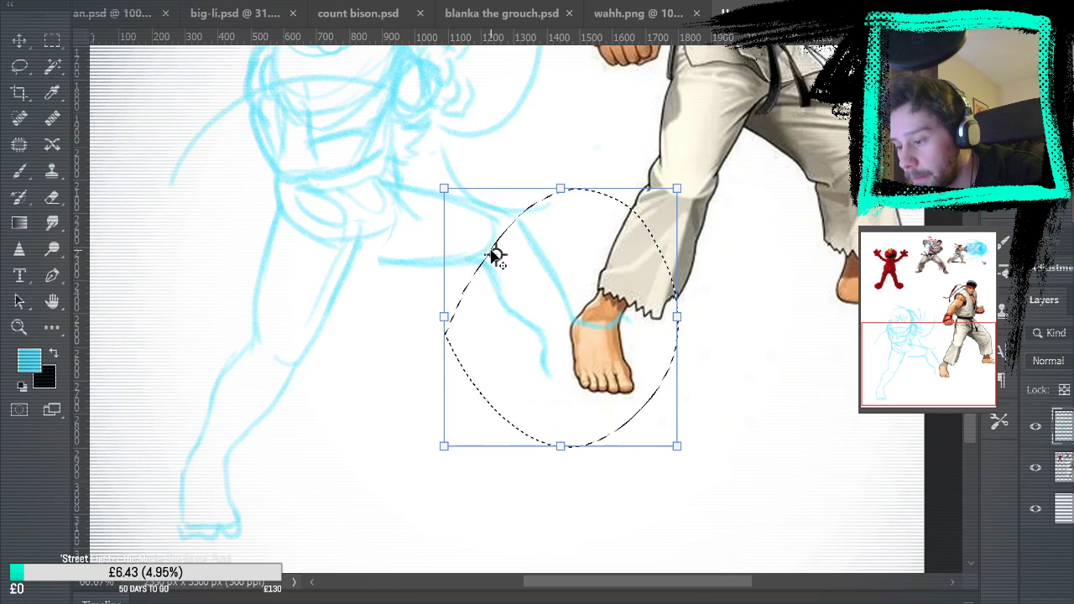
left_click_drag(750, 247, 704, 380)
key("Return")
left_click(49, 42)
left_click(465, 125)
Select the head, torso and arm lines above the waist, tilt them slightly counterclockwise and shift them down and outward over the pelvis
left_click_drag(722, 180, 775, 305)
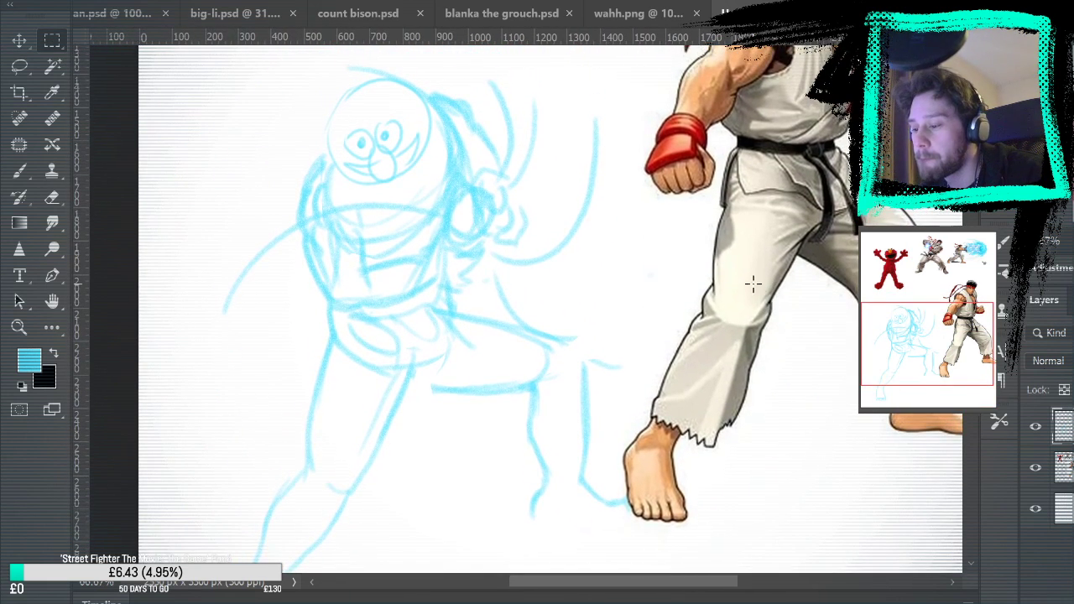
left_click(19, 65)
mouse_move(307, 302)
left_mouse_down()
mouse_move(402, 310)
mouse_move(468, 271)
mouse_move(502, 273)
mouse_move(531, 252)
mouse_move(544, 221)
mouse_move(537, 181)
mouse_move(457, 92)
mouse_move(355, 58)
mouse_move(243, 121)
mouse_move(253, 346)
left_mouse_up()
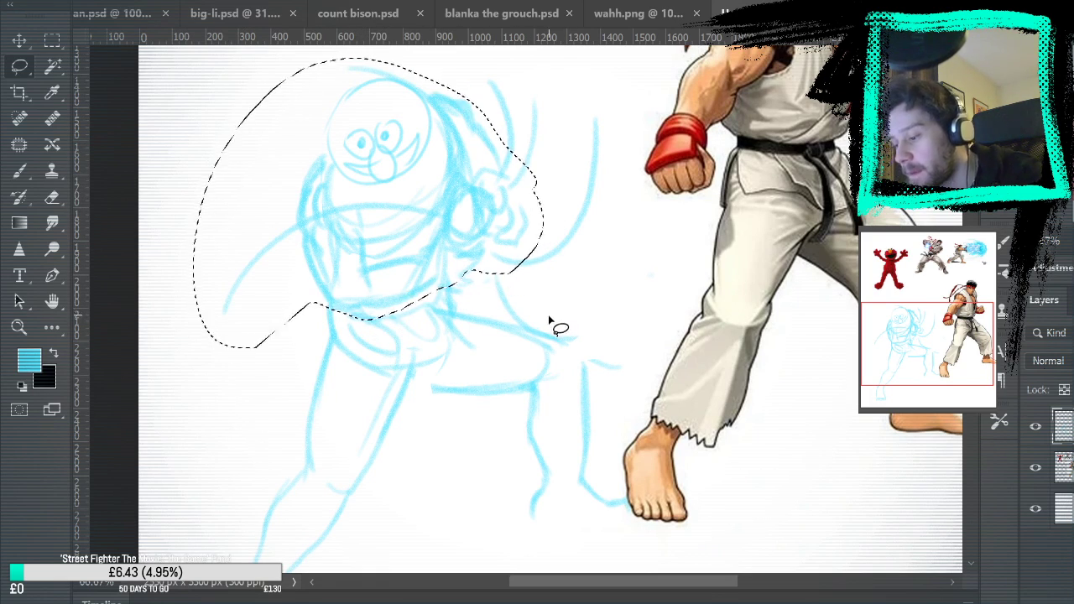
mouse_move(499, 306)
left_mouse_down()
mouse_move(605, 319)
mouse_move(619, 146)
mouse_move(461, 80)
left_mouse_up()
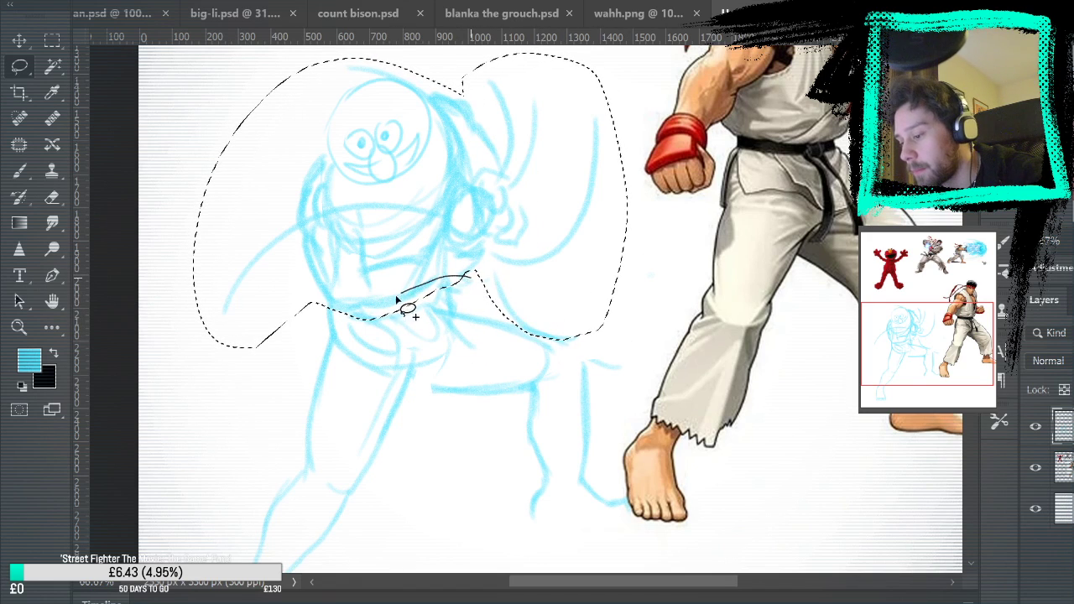
key("ctrl+t")
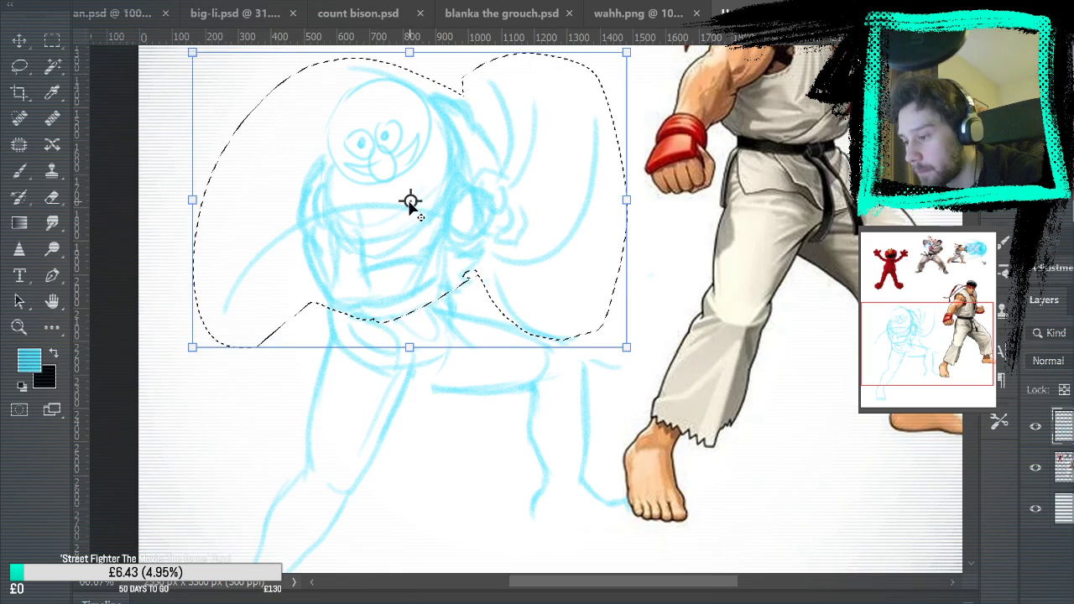
left_click_drag(428, 229, 425, 242)
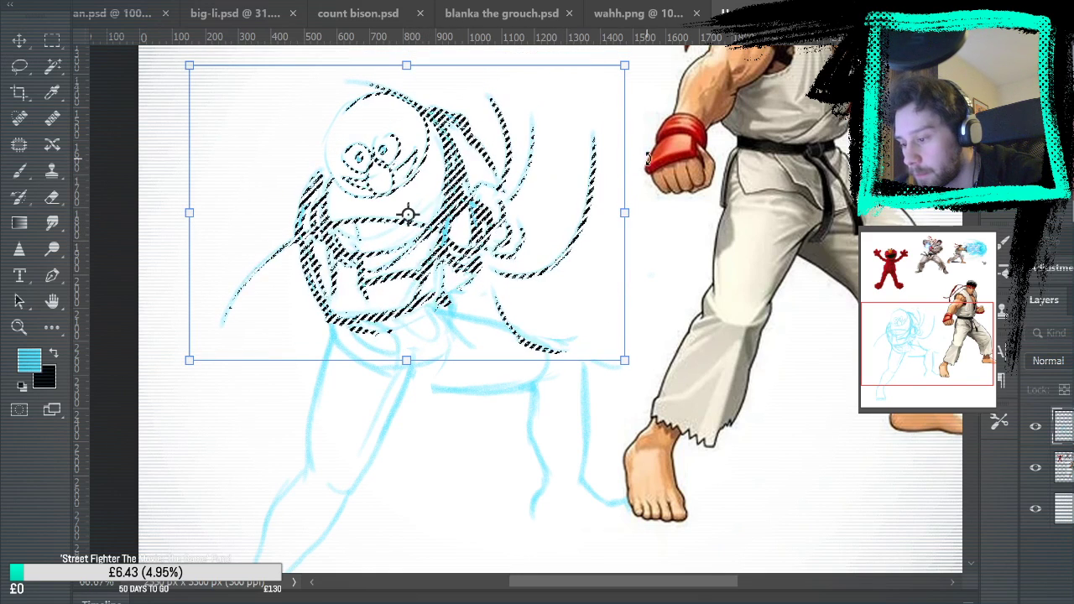
left_click_drag(645, 134, 638, 114)
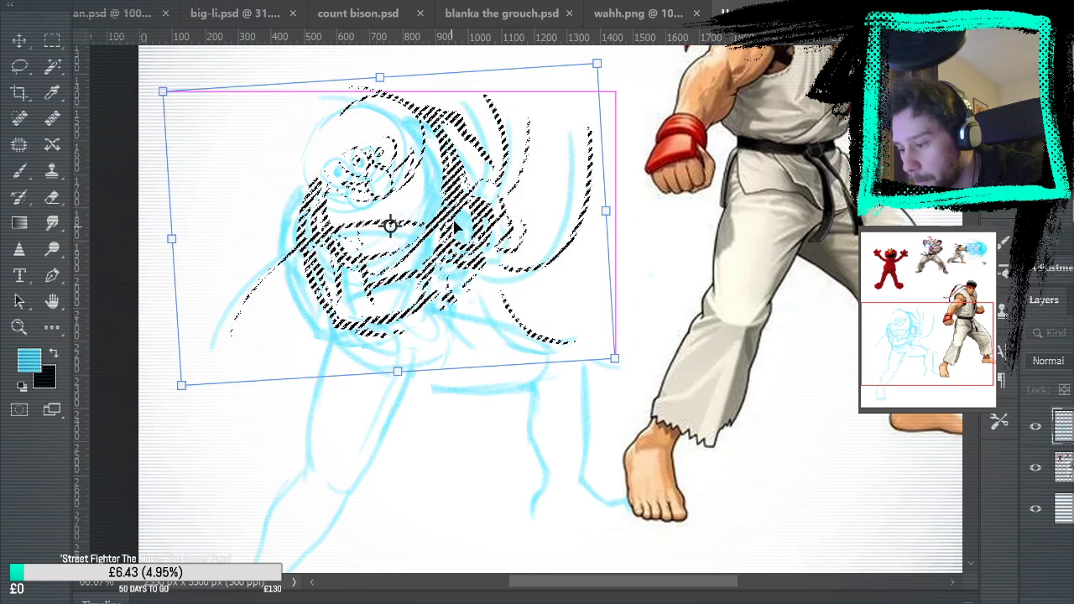
left_click_drag(456, 220, 457, 230)
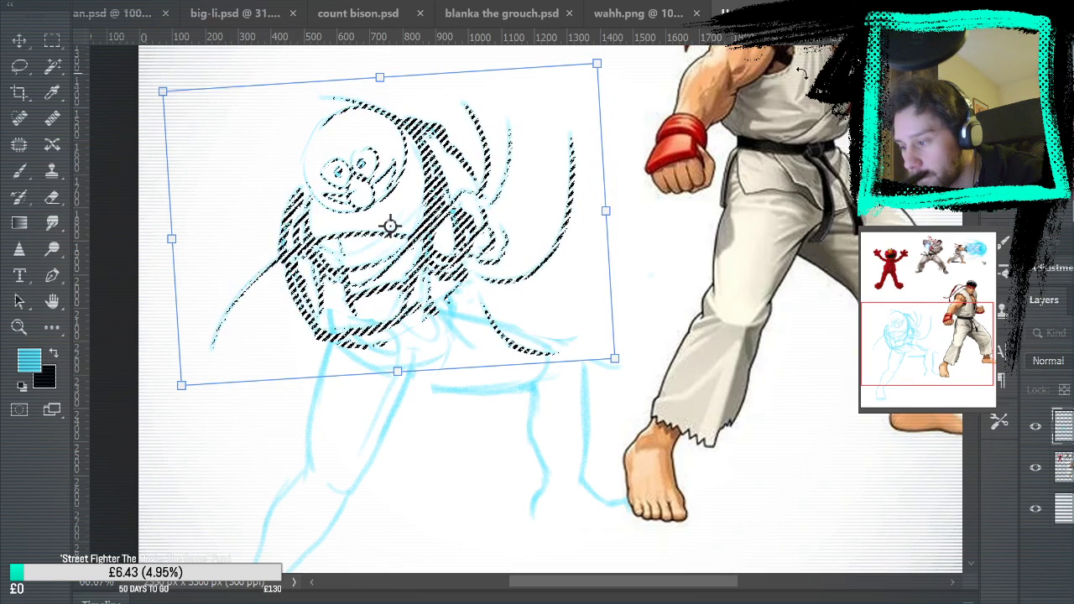
key("Return")
key("ctrl+d")
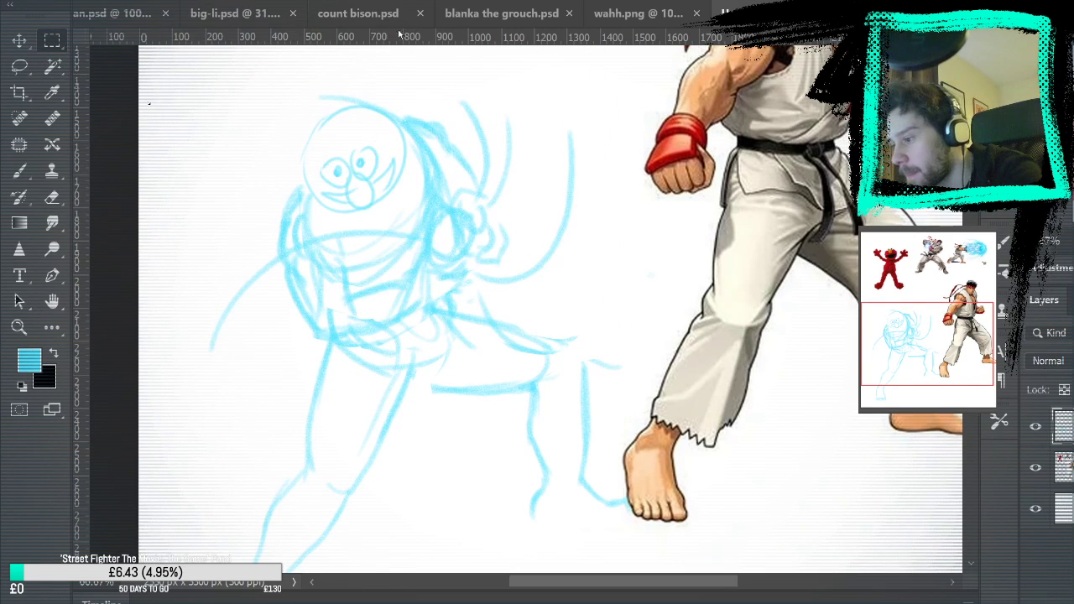
Try to rotate the entire sketched figure clockwise
left_click_drag(646, 227, 621, 144)
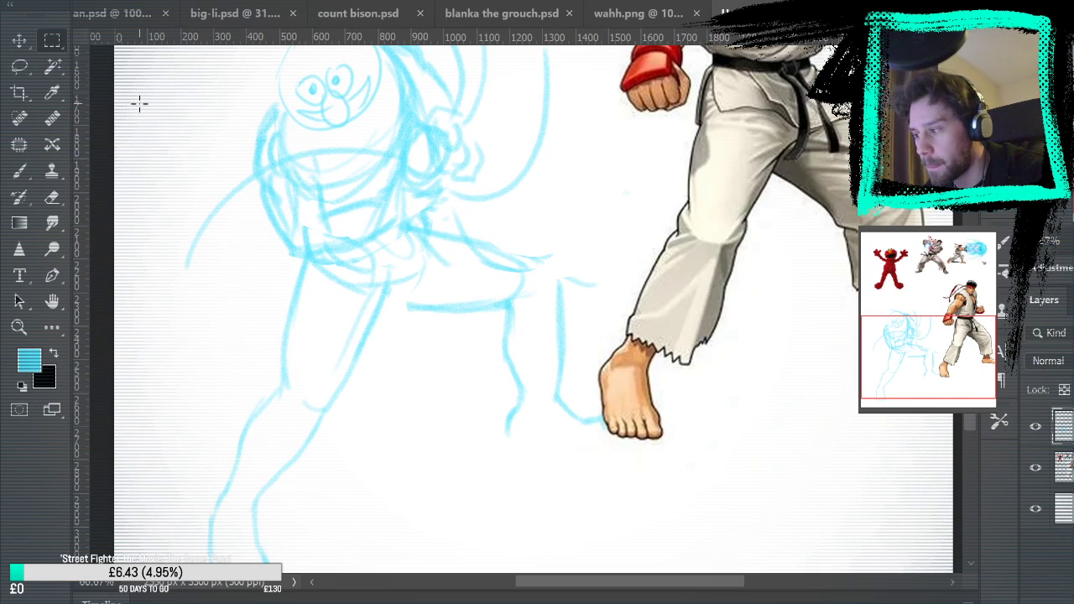
key("ctrl+t")
mouse_move(760, 142)
left_mouse_down()
mouse_move(772, 211)
mouse_move(782, 211)
left_mouse_up()
key("Return")
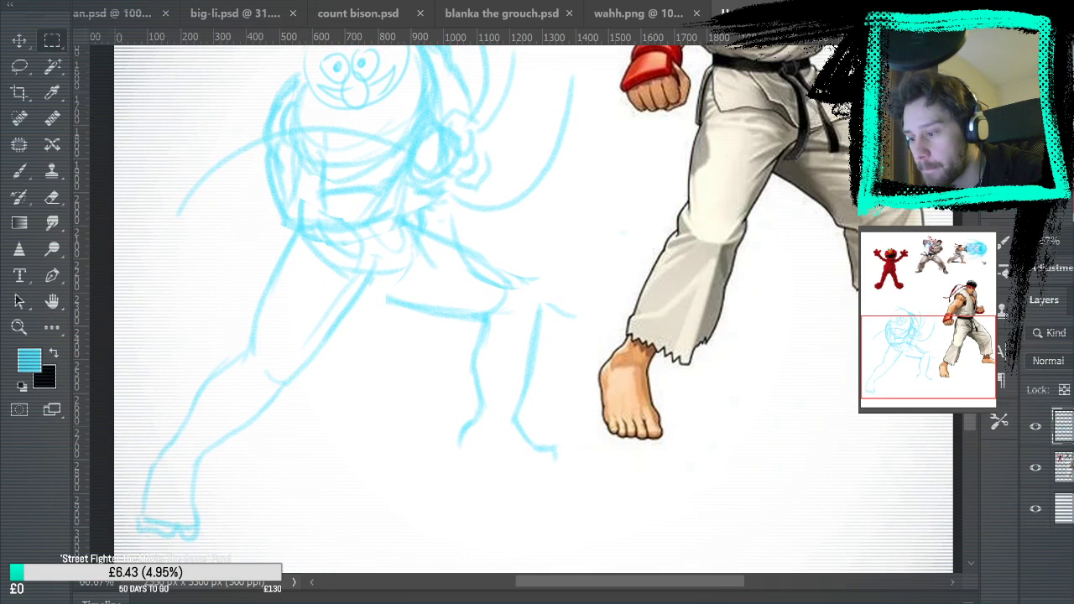
key("ctrl+0")
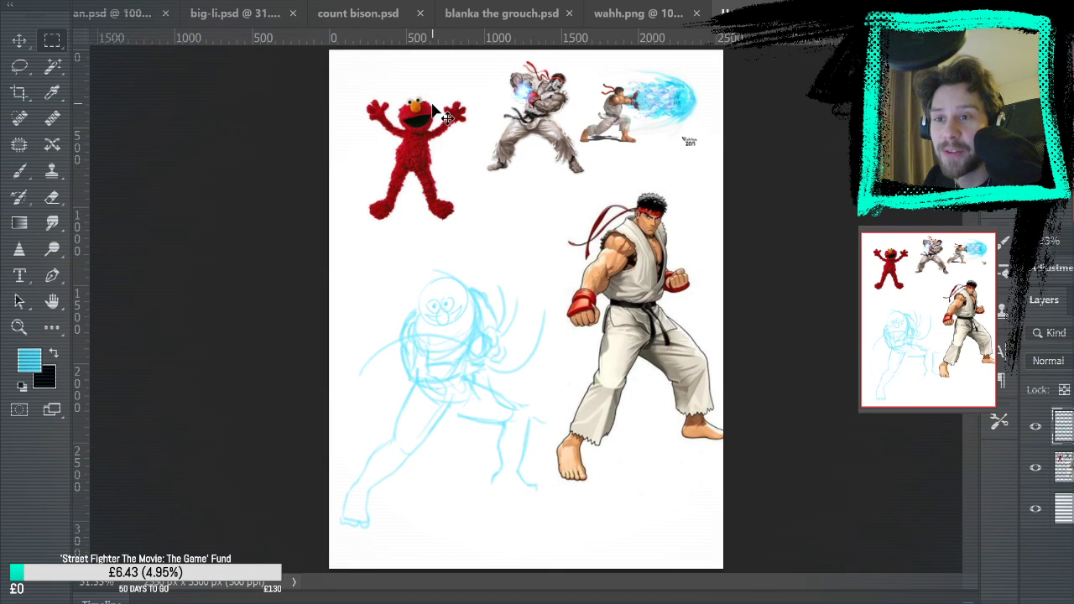
key("ctrl+z")
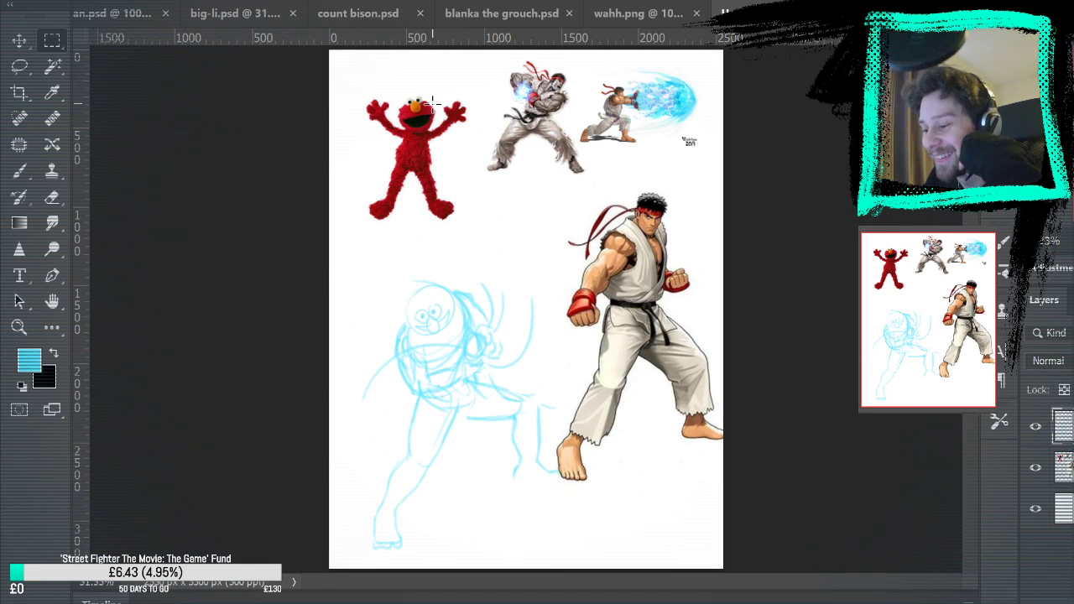
Select the character's head, rotate it clockwise to level the face and nudge it slightly upward
key("z")
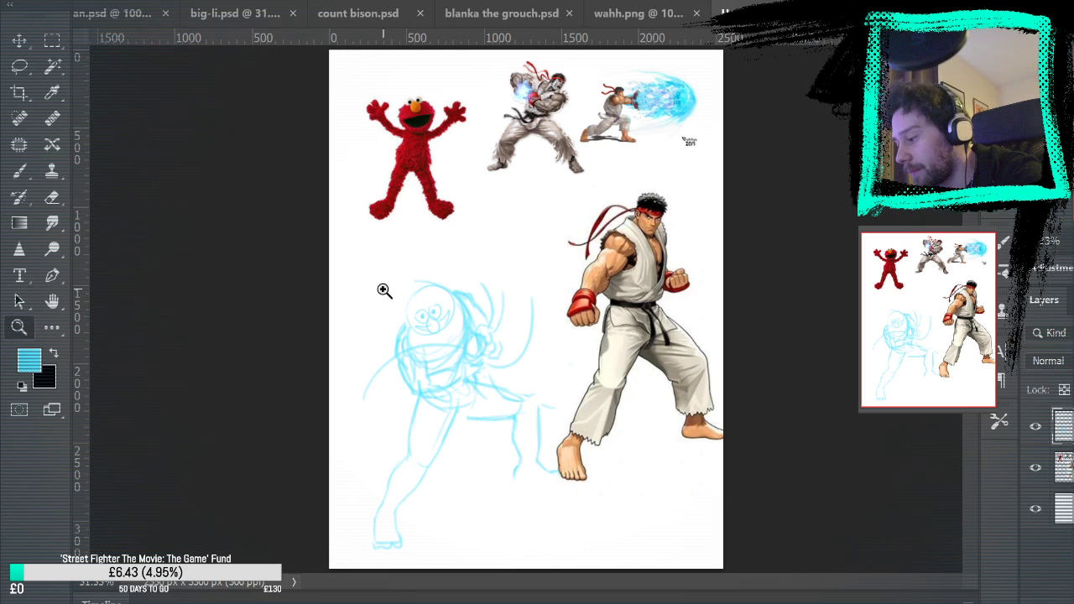
left_click(458, 311)
key("l")
mouse_move(410, 263)
left_mouse_down()
mouse_move(379, 288)
mouse_move(380, 326)
mouse_move(398, 347)
mouse_move(427, 351)
mouse_move(449, 337)
mouse_move(441, 268)
left_mouse_up()
key("ctrl+t")
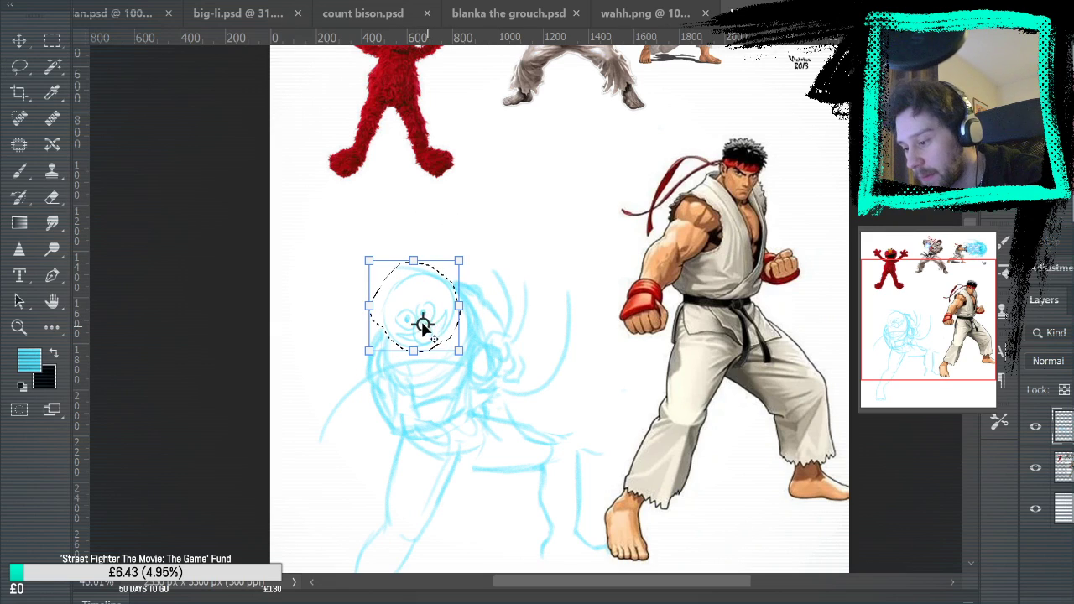
left_click_drag(518, 240, 539, 263)
left_click_drag(425, 317, 419, 307)
key("Return")
key("ctrl+d")
key("m")
mouse_move(683, 364)
left_mouse_down()
mouse_move(609, 172)
mouse_move(609, 208)
left_mouse_up()
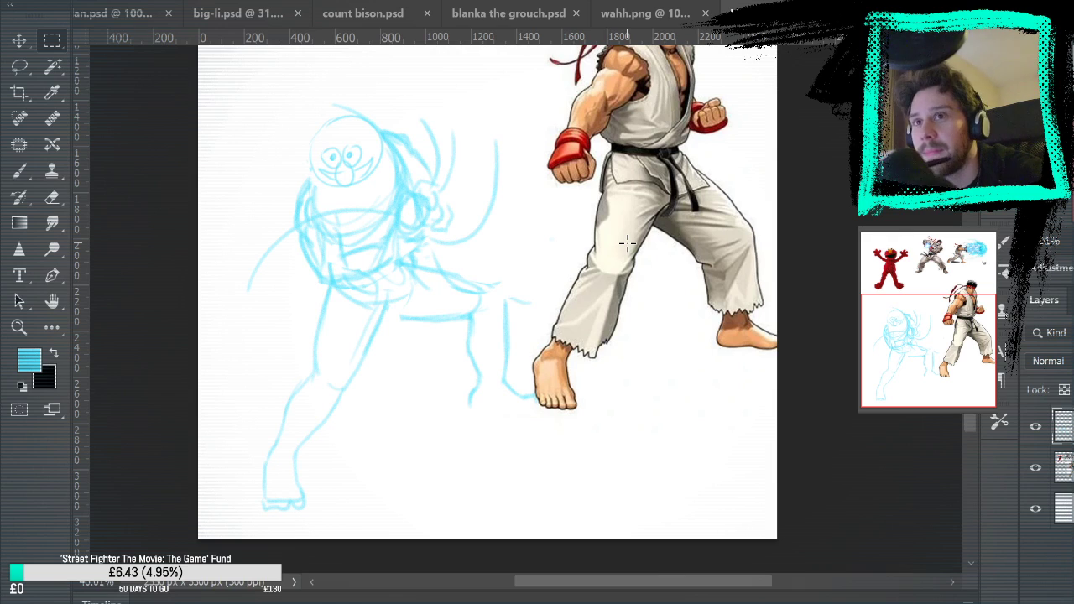
Sketch curved headband lines across the forehead above the eyes
left_click(18, 328)
left_click(406, 134)
left_click(331, 141)
left_click(19, 171)
mouse_move(331, 110)
left_mouse_down()
mouse_move(285, 161)
mouse_move(400, 174)
left_mouse_up()
key("ctrl+z")
mouse_move(329, 109)
left_mouse_down()
mouse_move(288, 169)
mouse_move(395, 178)
left_mouse_up()
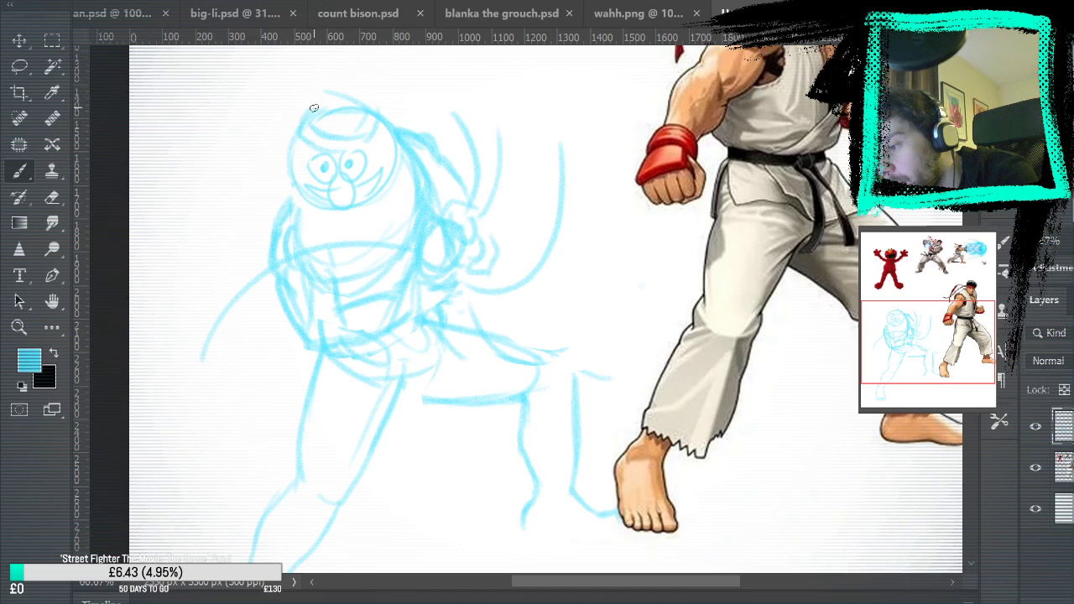
left_click_drag(597, 158, 614, 285)
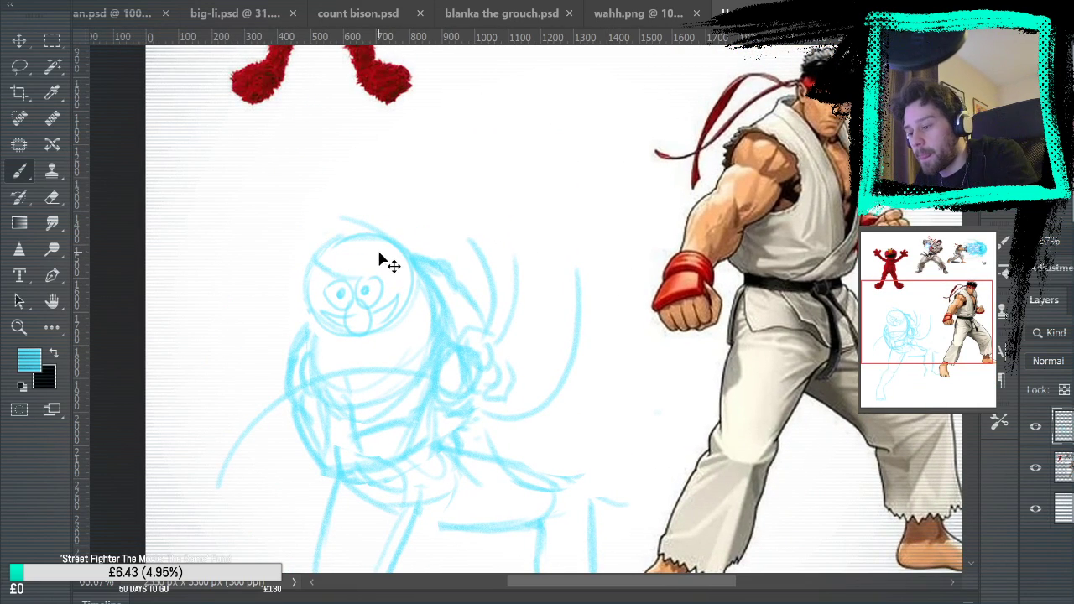
Redraw the headband around the upper head and add long ribbon tails streaming diagonally upward behind it
left_click_drag(309, 262, 386, 241)
key("ctrl+z")
mouse_move(313, 259)
left_mouse_down()
mouse_move(387, 240)
mouse_move(392, 255)
mouse_move(467, 126)
left_mouse_up()
mouse_move(379, 236)
left_mouse_down()
mouse_move(422, 209)
mouse_move(468, 126)
mouse_move(417, 216)
mouse_move(568, 106)
left_mouse_up()
mouse_move(395, 243)
left_mouse_down()
mouse_move(417, 184)
mouse_move(510, 103)
mouse_move(522, 113)
mouse_move(483, 107)
mouse_move(525, 66)
mouse_move(512, 95)
mouse_move(371, 160)
mouse_move(597, 100)
mouse_move(601, 78)
mouse_move(499, 128)
mouse_move(544, 89)
left_mouse_up()
left_click(52, 197)
Review the full canvas and compare it with the character sketches in the other open documents, including Big-Li, Count Bison and Blanka the Grouch
key("ctrl+0")
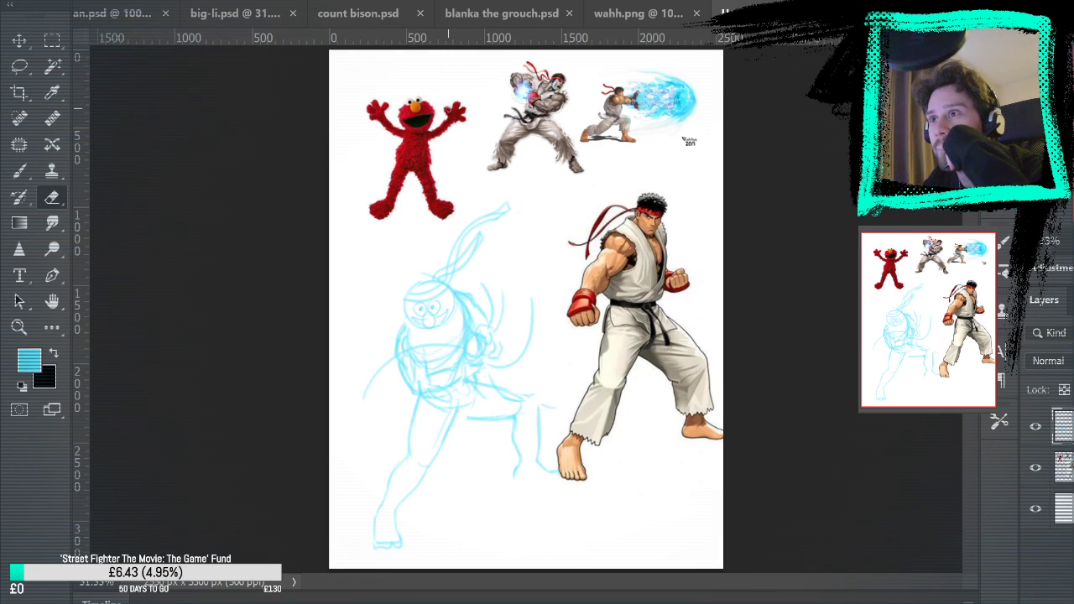
left_click(516, 15)
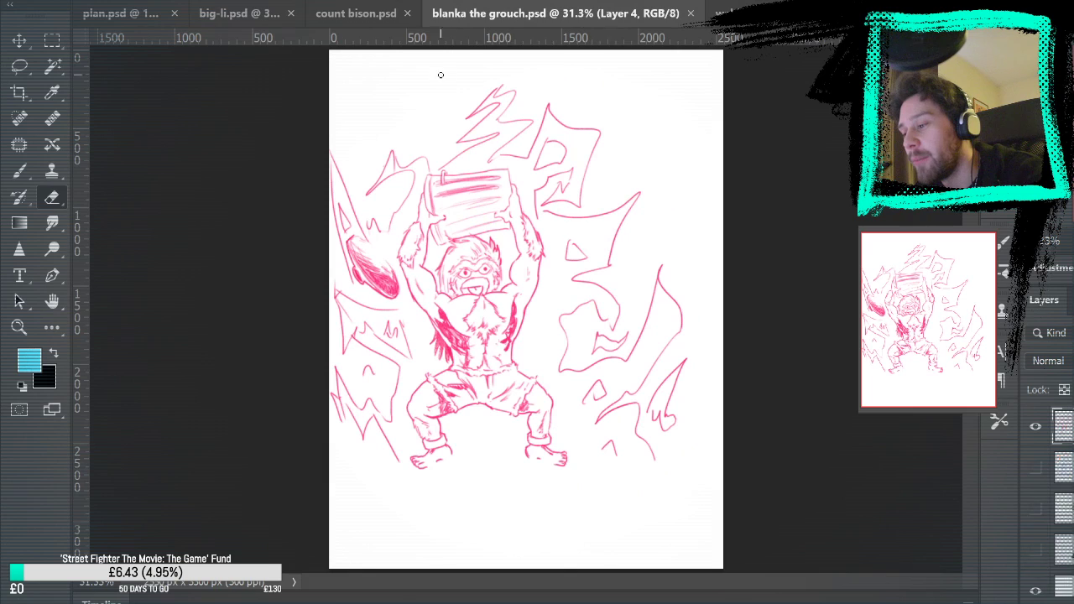
left_click(365, 17)
left_click(251, 14)
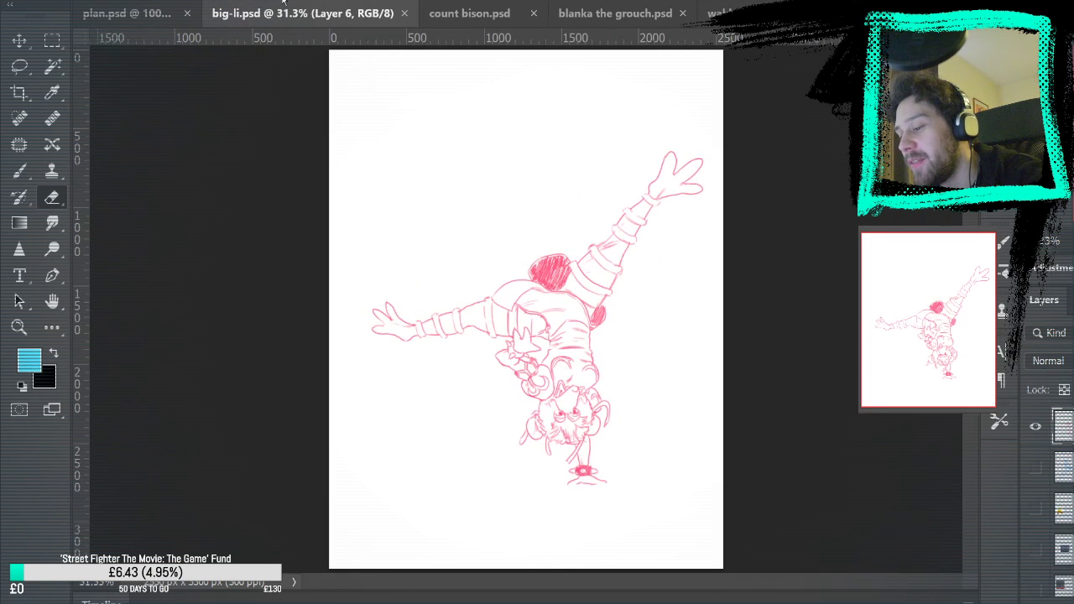
left_click(477, 15)
left_click(637, 14)
left_click(764, 14)
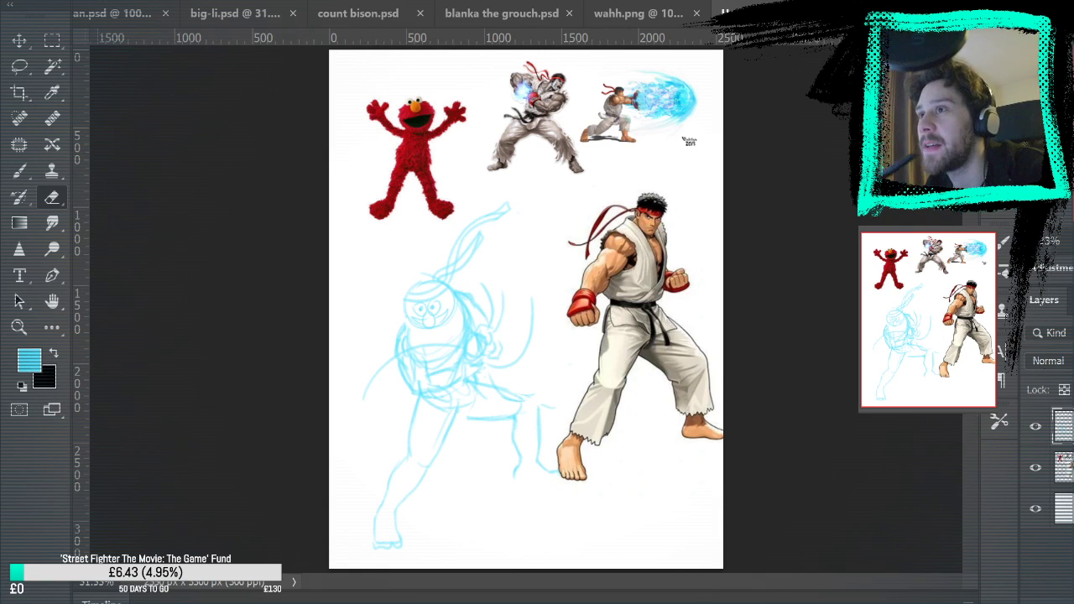
Set the Brush tool's foreground colour to bright pink for drawing over the blue figure sketch
left_click(21, 327)
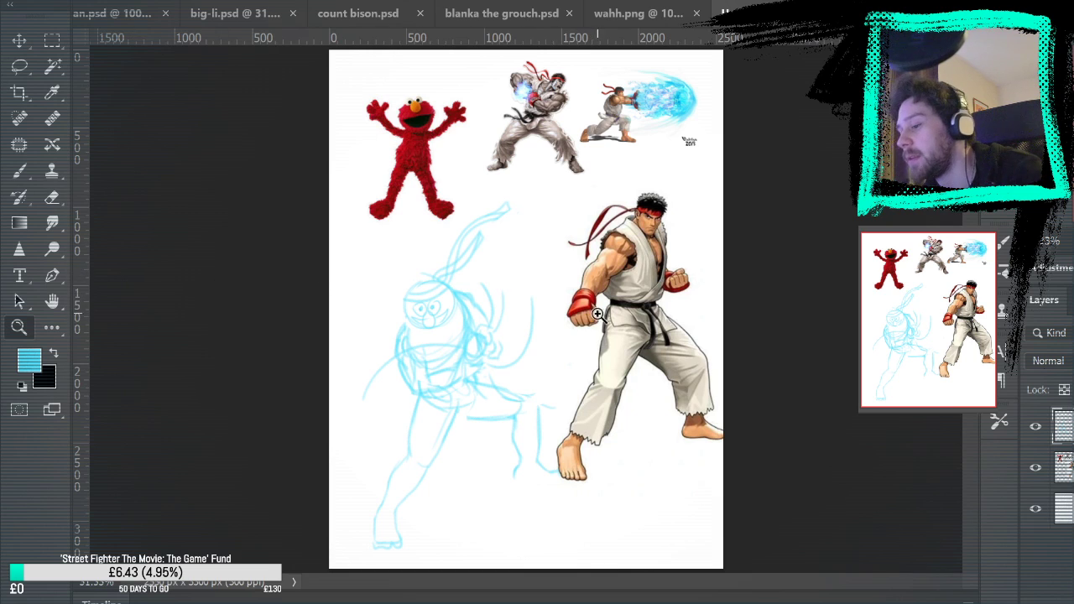
left_click_drag(501, 333, 547, 206)
left_click(521, 250)
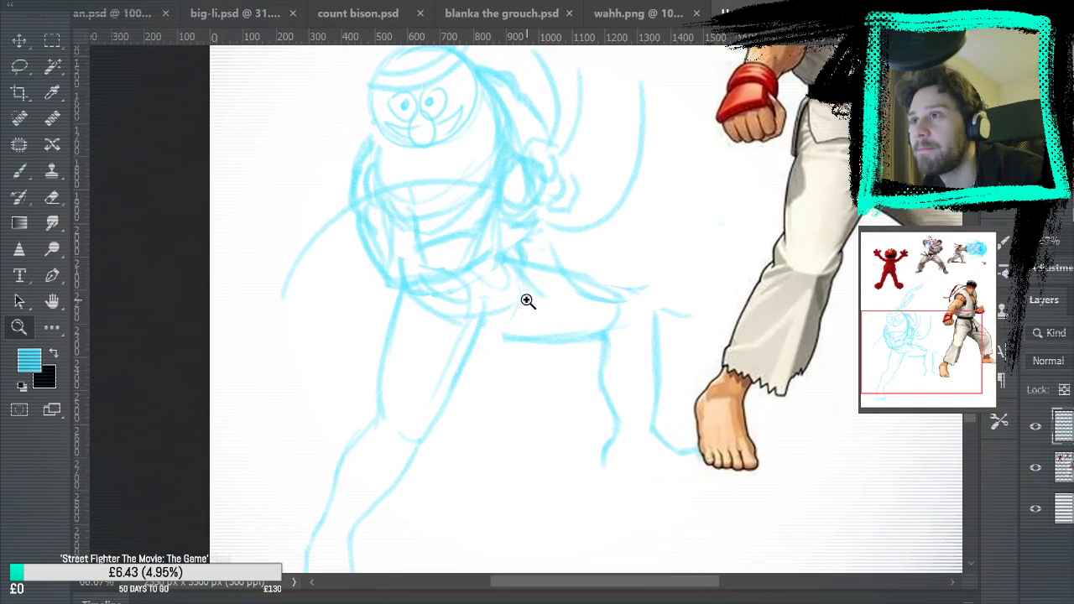
left_click(18, 204)
left_click(22, 171)
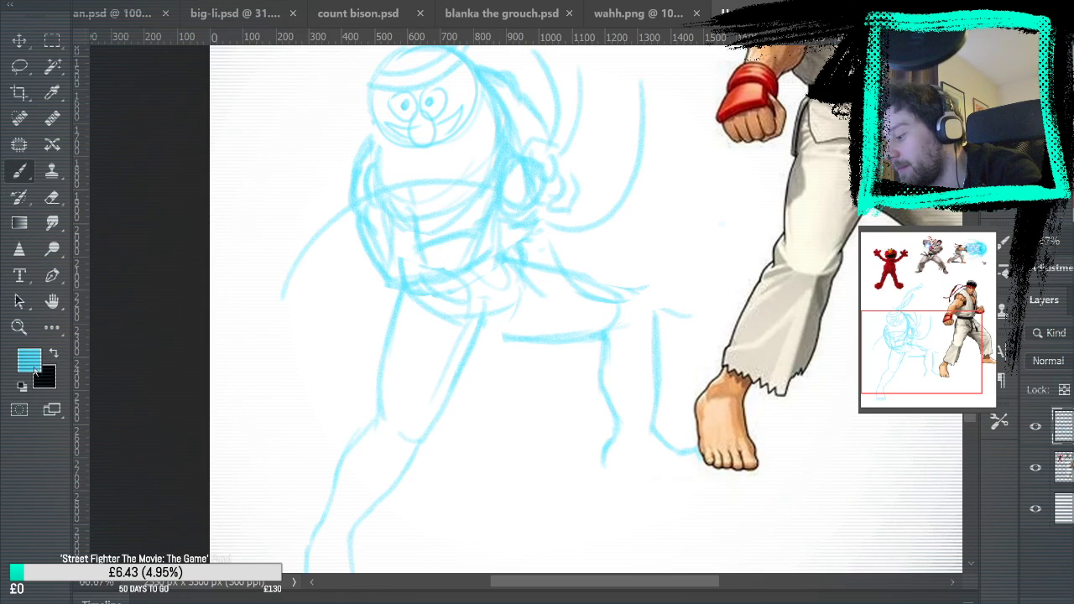
left_click(45, 373)
left_click(737, 193)
left_click(680, 209)
left_click(846, 174)
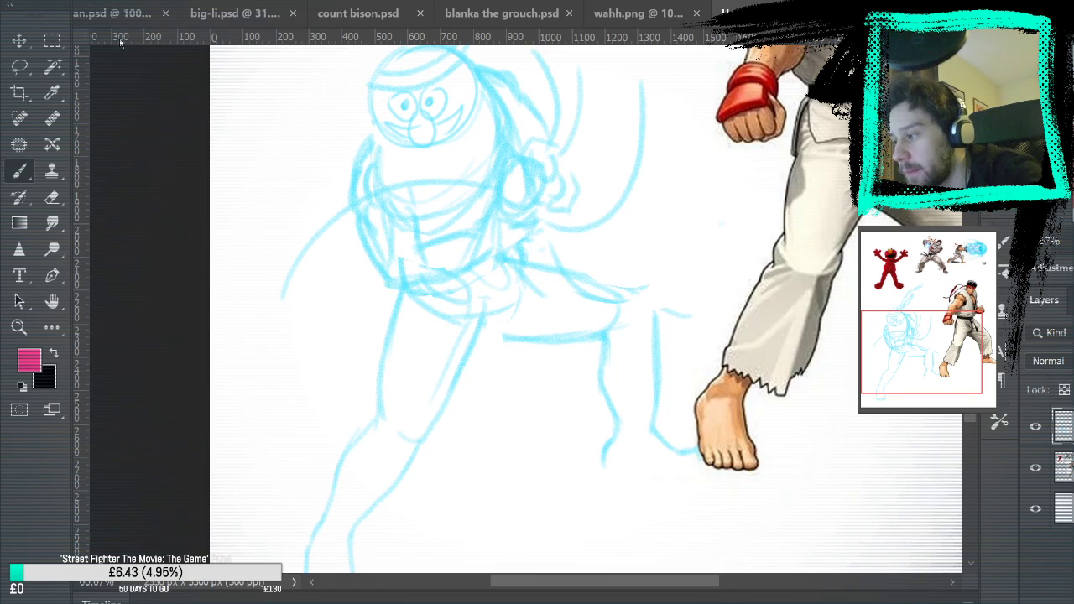
Add a new layer above the blue sketch, lower the sketch layer's opacity and make the new layer active
mouse_move(426, 147)
left_mouse_down()
mouse_move(450, 242)
mouse_move(479, 216)
left_mouse_up()
key("ctrl+z")
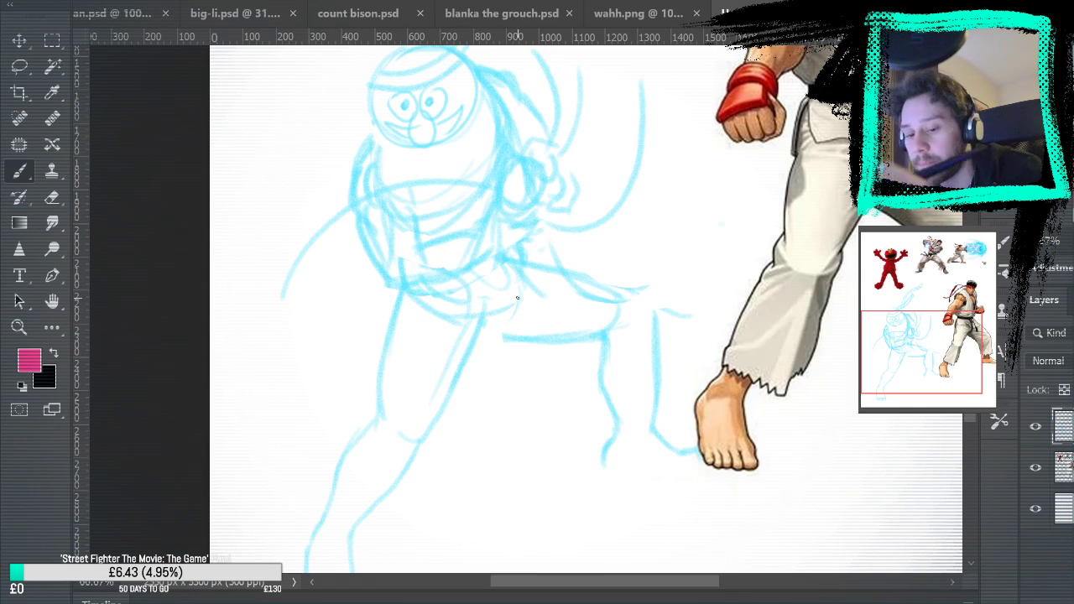
left_click_drag(530, 261, 486, 227)
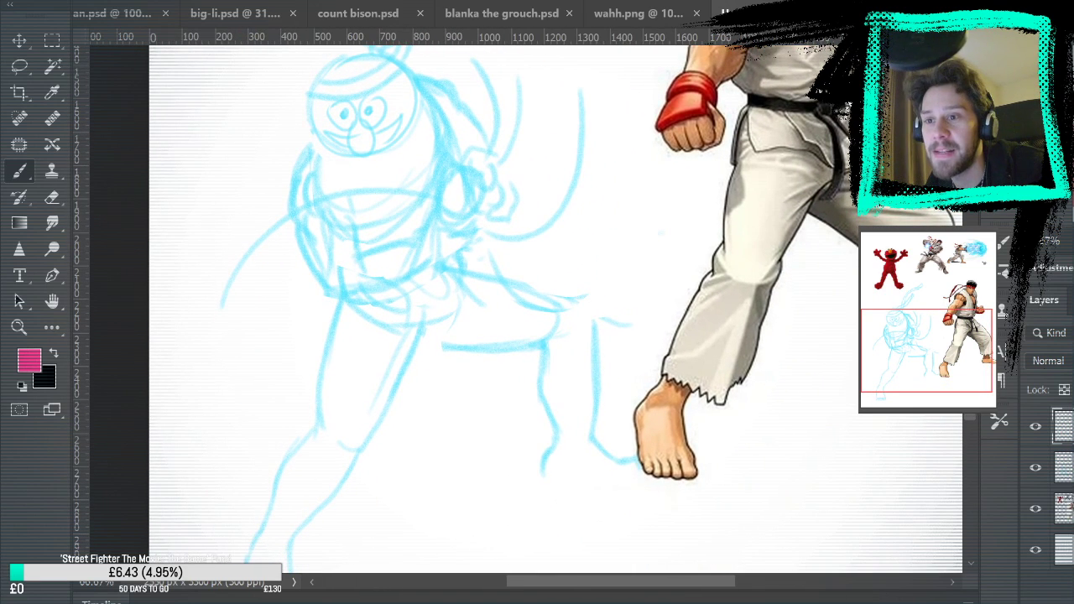
left_click(1063, 467)
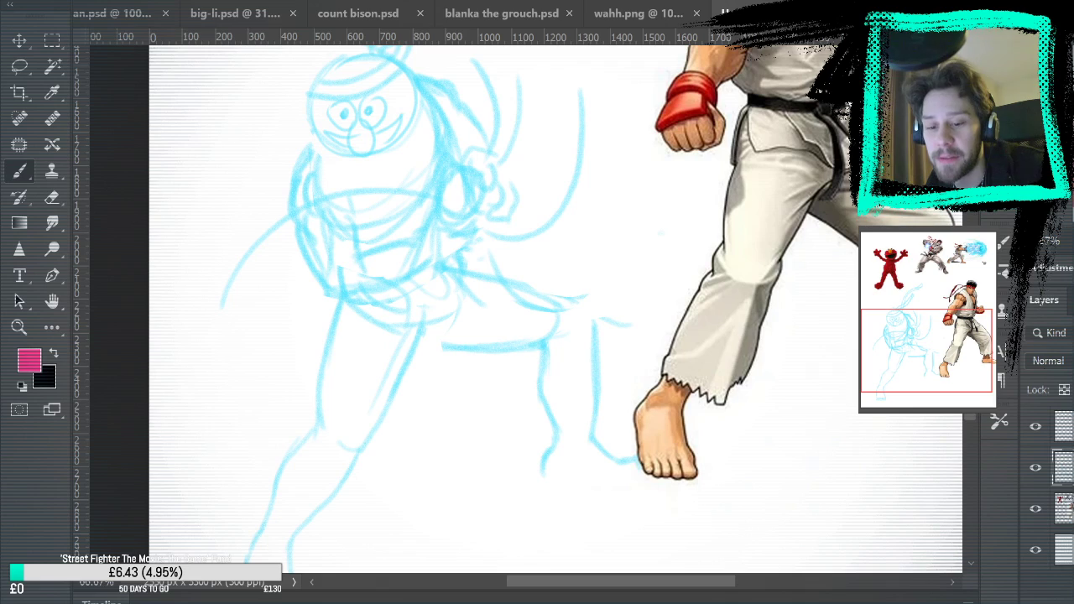
left_click(1072, 370)
left_click(1063, 426)
mouse_move(476, 294)
left_mouse_down()
mouse_move(498, 180)
mouse_move(408, 463)
left_mouse_up()
mouse_move(630, 321)
left_mouse_down()
mouse_move(634, 487)
mouse_move(796, 231)
mouse_move(583, 588)
mouse_move(681, 287)
mouse_move(642, 308)
mouse_move(547, 466)
mouse_move(697, 230)
left_mouse_up()
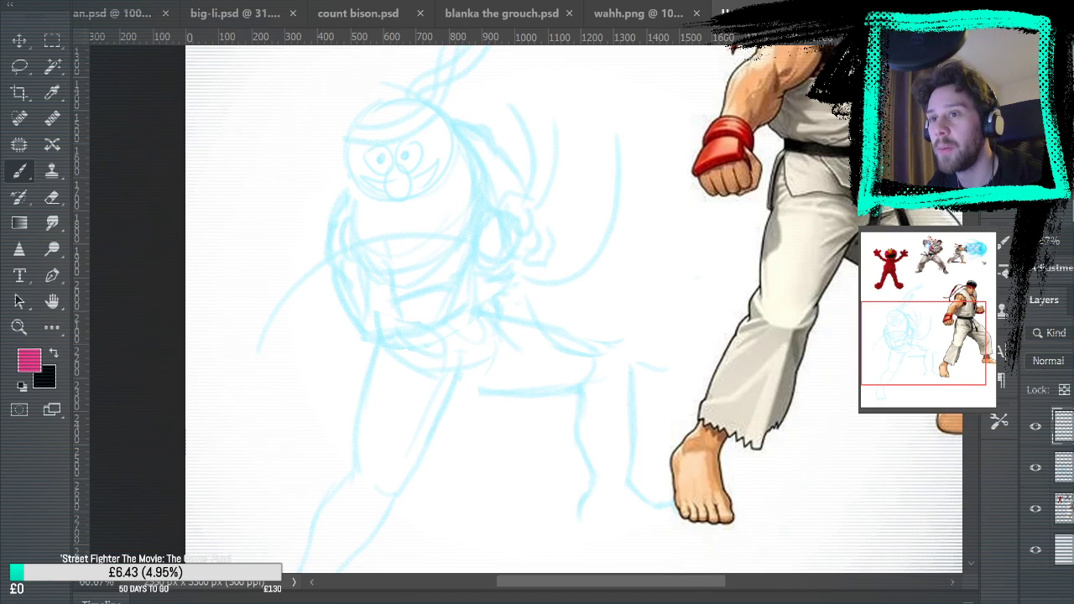
Paste the copied picture of bearded, shirtless Ryu onto the canvas as a reference and undo the trial pink strokes over his torso
key("ctrl+v")
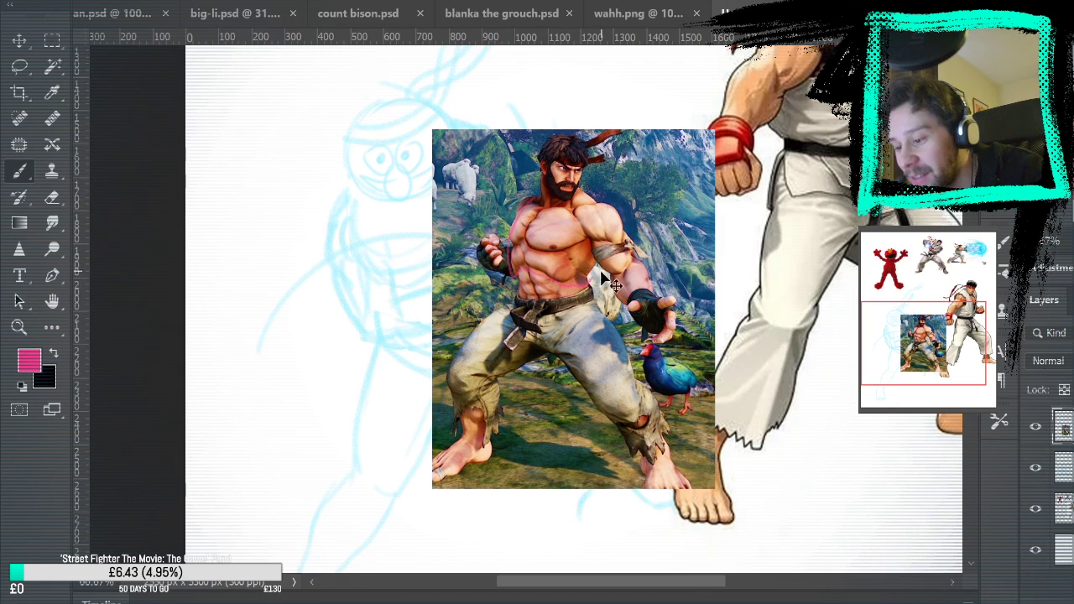
mouse_move(585, 279)
left_mouse_down()
mouse_move(604, 214)
mouse_move(523, 210)
mouse_move(525, 231)
mouse_move(595, 273)
left_mouse_up()
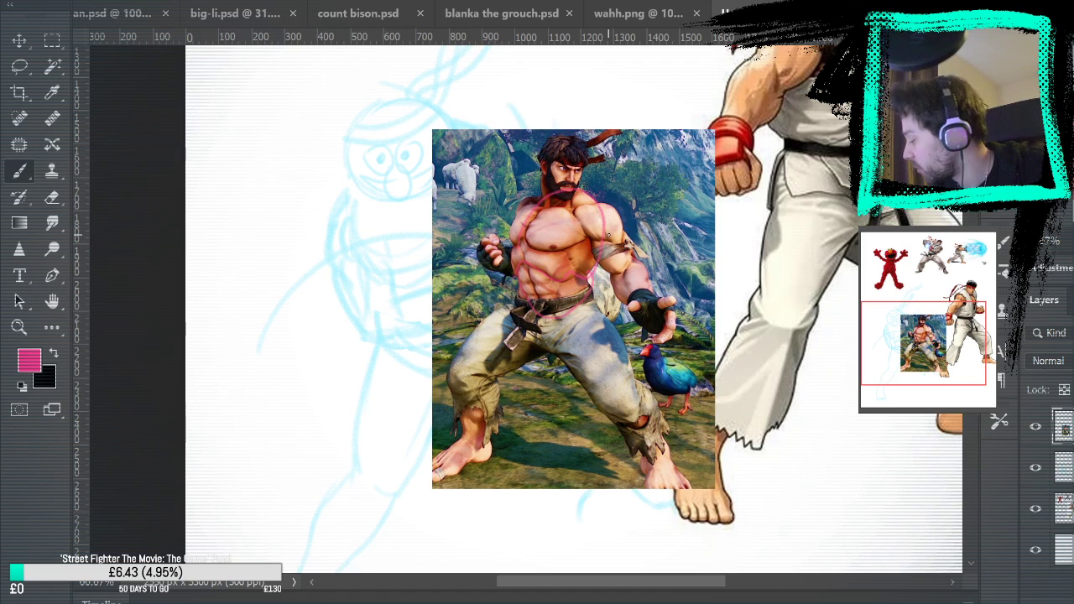
key("ctrl+z")
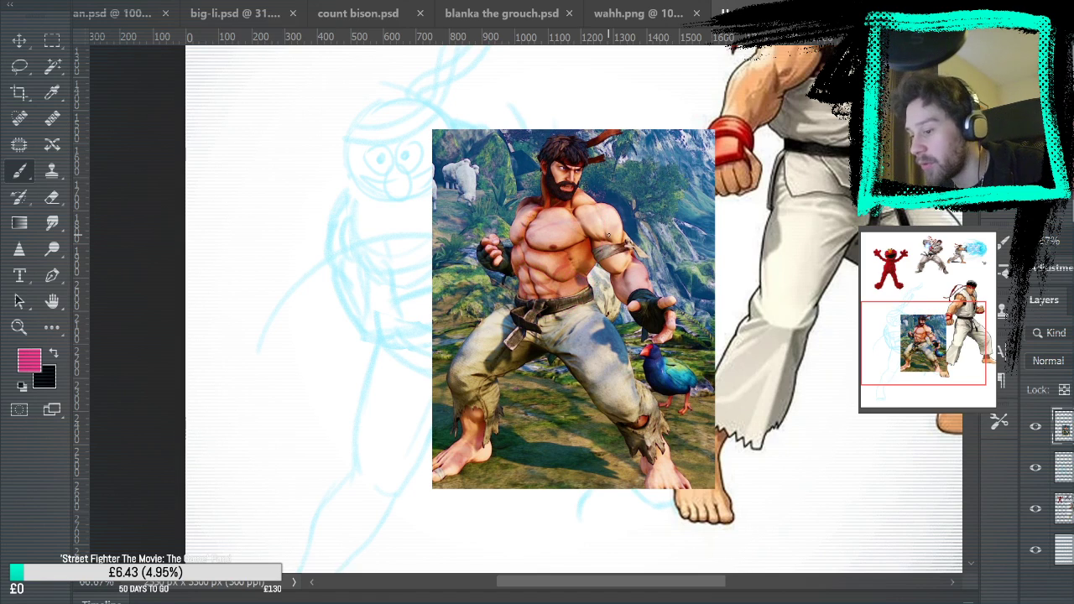
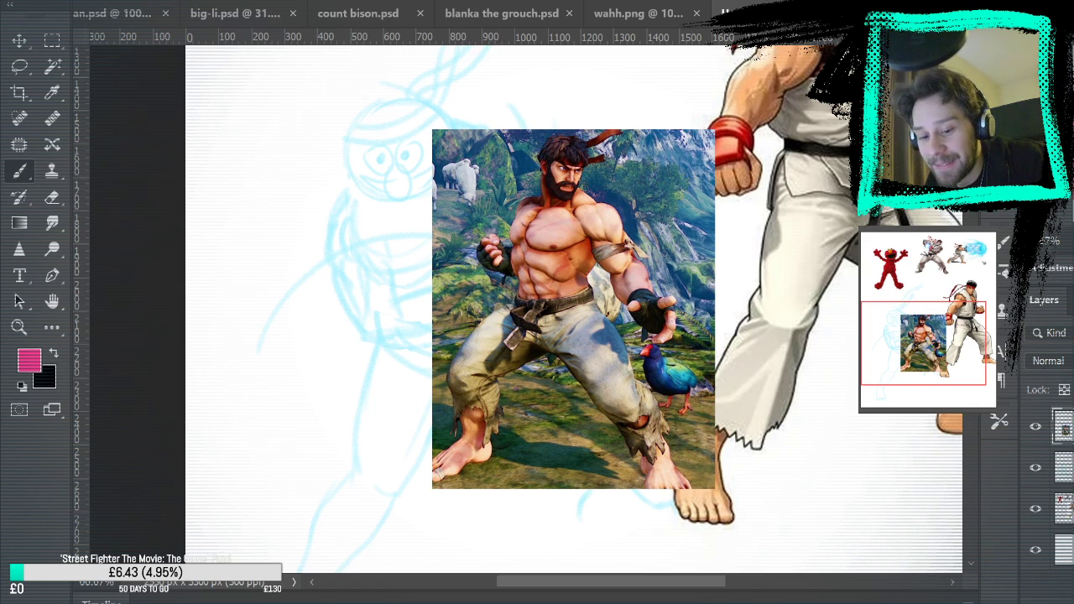
Move the shirtless Ryu picture off the blue sketch to the canvas's right side, over the standing Ryu's legs
key("v")
mouse_move(563, 302)
left_mouse_down()
mouse_move(604, 330)
mouse_move(892, 399)
mouse_move(883, 360)
left_mouse_up()
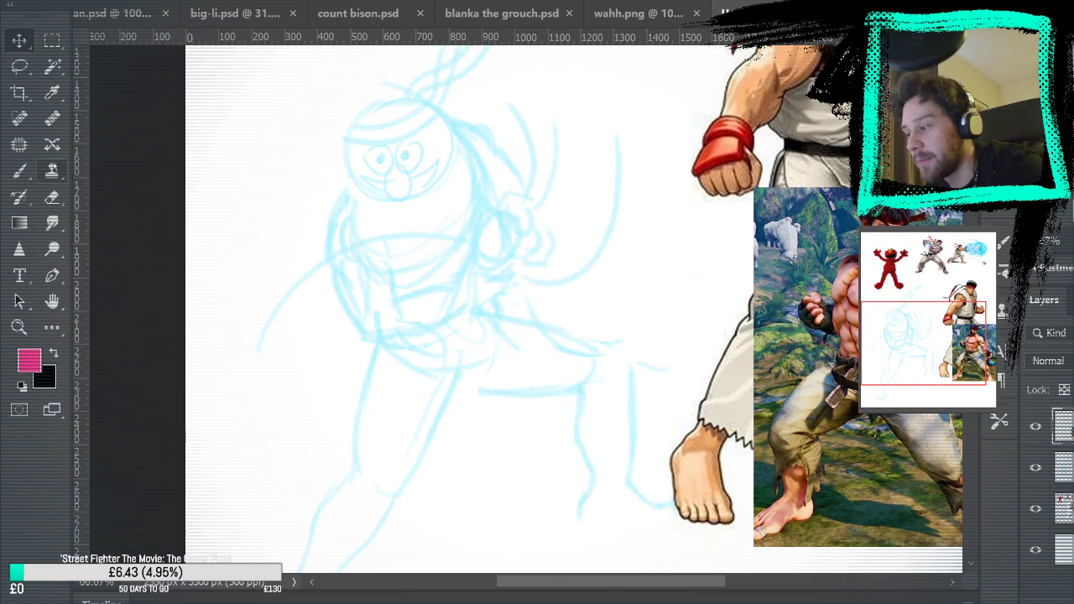
key("b")
mouse_move(354, 178)
left_mouse_down()
mouse_move(396, 212)
mouse_move(446, 166)
mouse_move(414, 190)
mouse_move(379, 183)
mouse_move(428, 173)
mouse_move(404, 167)
left_mouse_up()
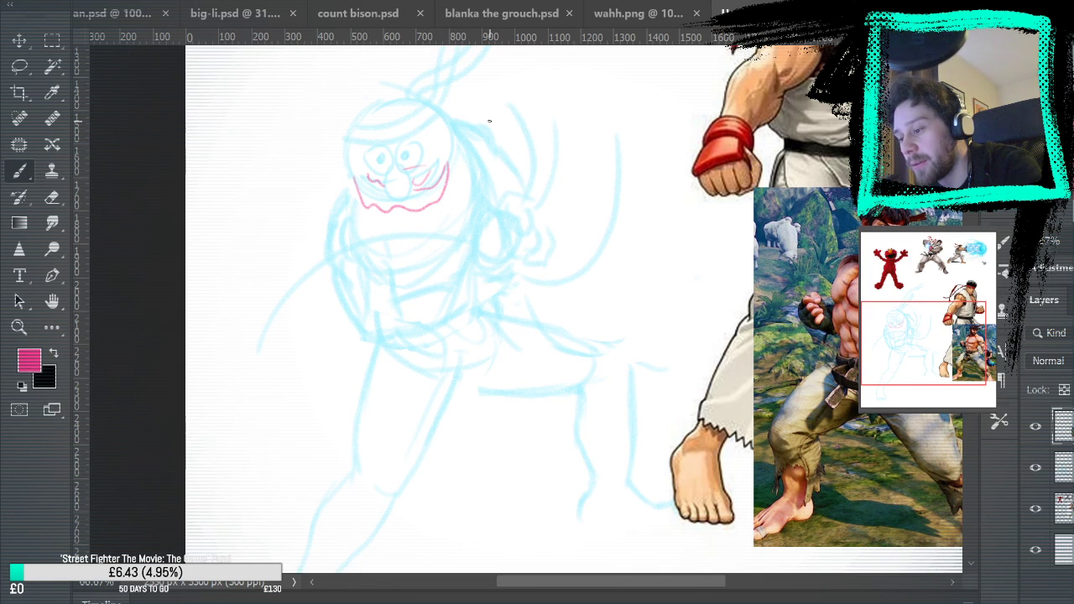
mouse_move(703, 460)
left_mouse_down()
mouse_move(556, 460)
mouse_move(542, 431)
left_mouse_up()
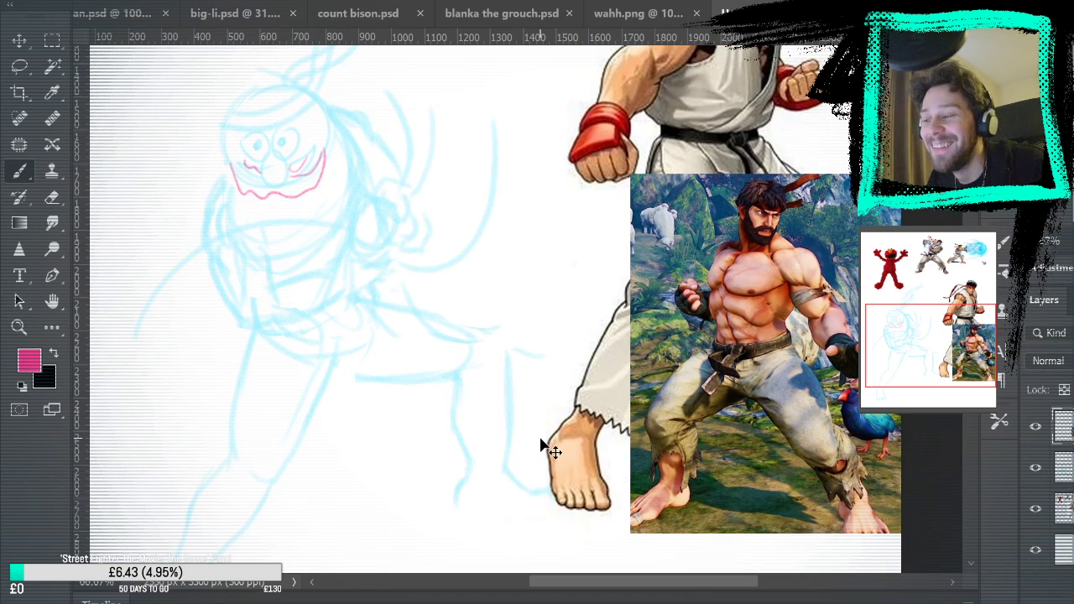
key("ctrl+z")
key("ctrl+z")
key("ctrl+z")
key("ctrl+z")
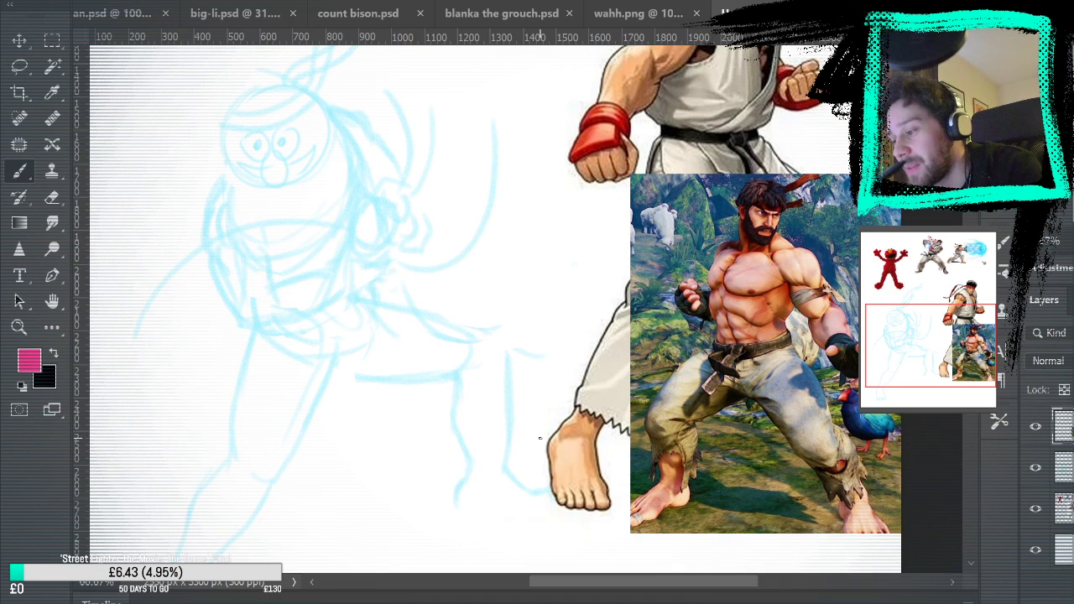
Check the Elmo pictures on the canvas and in plan.psd, and draw an oval nose and two round eyes with pupils in pink on the head
mouse_move(408, 199)
left_mouse_down()
mouse_move(647, 523)
mouse_move(643, 569)
mouse_move(599, 333)
mouse_move(578, 566)
mouse_move(577, 546)
left_mouse_up()
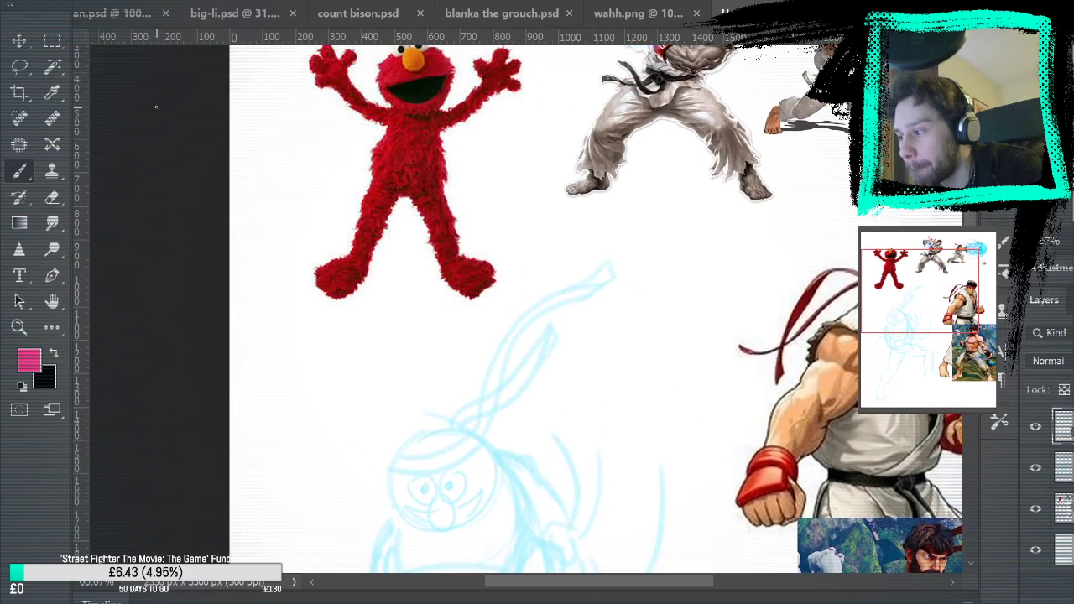
key("ctrl+Tab")
left_click_drag(544, 355, 556, 221)
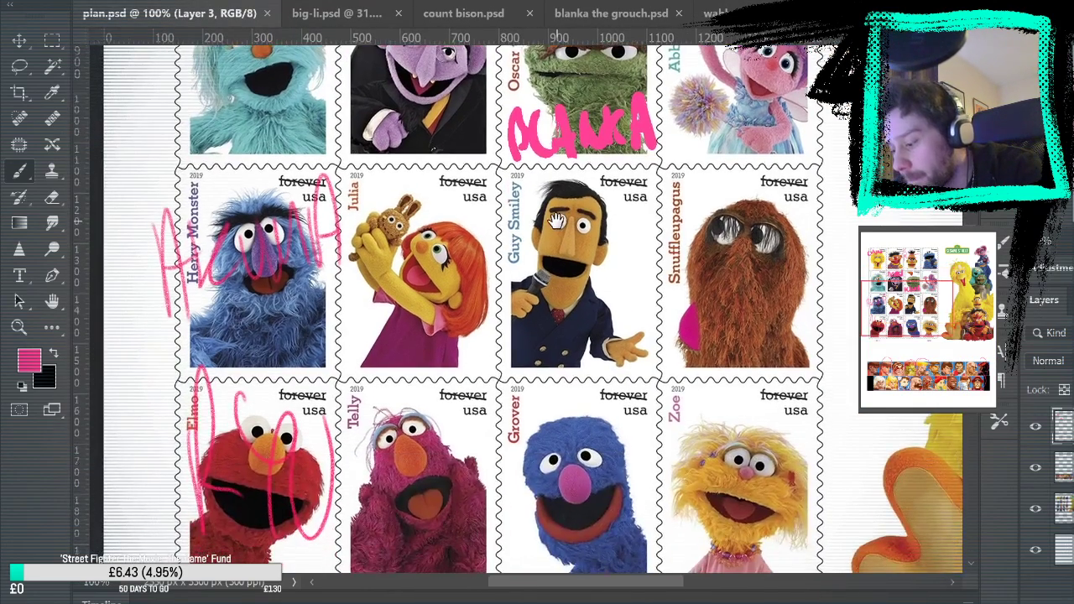
key("ctrl+shift+Tab")
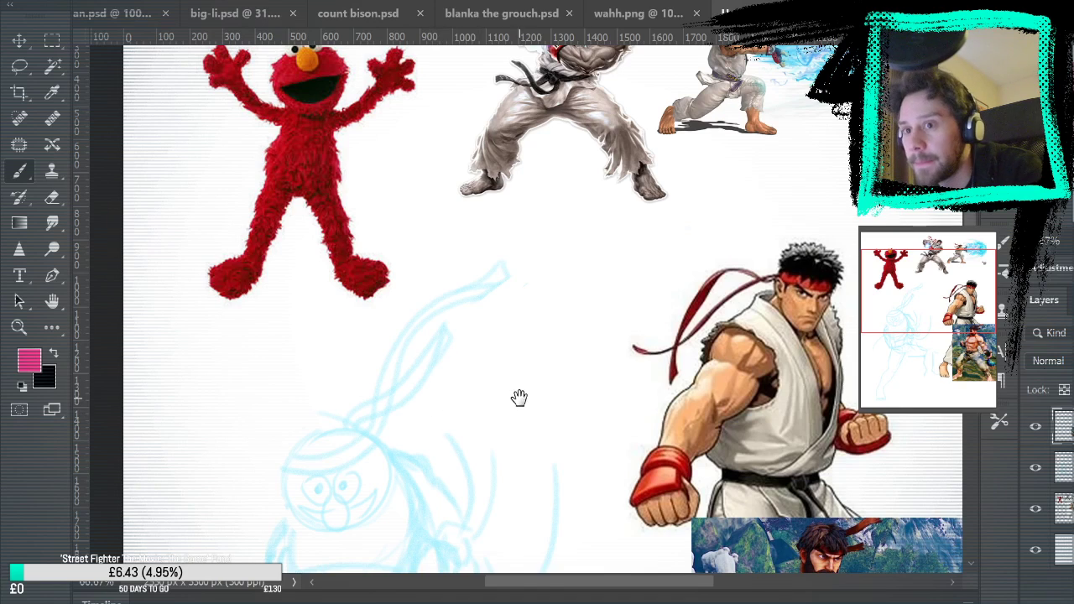
left_click_drag(516, 398, 565, 149)
mouse_move(353, 259)
left_mouse_down()
mouse_move(349, 279)
mouse_move(367, 292)
mouse_move(346, 277)
mouse_move(369, 290)
mouse_move(369, 267)
mouse_move(350, 291)
left_mouse_up()
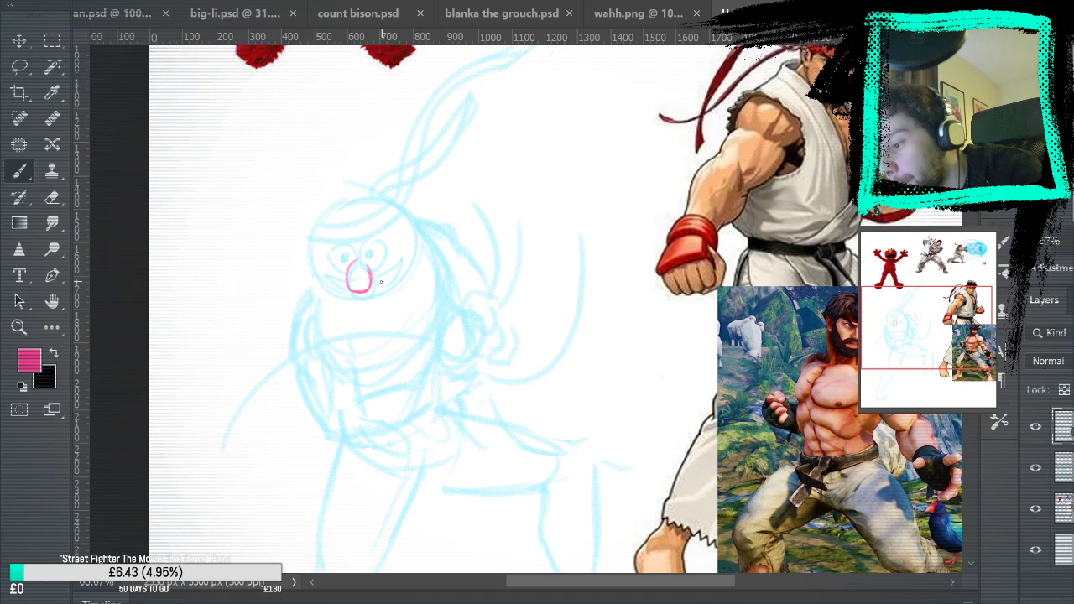
mouse_move(364, 245)
left_mouse_down()
mouse_move(386, 258)
mouse_move(375, 267)
mouse_move(353, 251)
mouse_move(347, 268)
mouse_move(334, 250)
mouse_move(372, 253)
left_mouse_up()
key("ctrl+z")
key("ctrl+z")
key("ctrl+z")
key("ctrl+z")
key("ctrl+z")
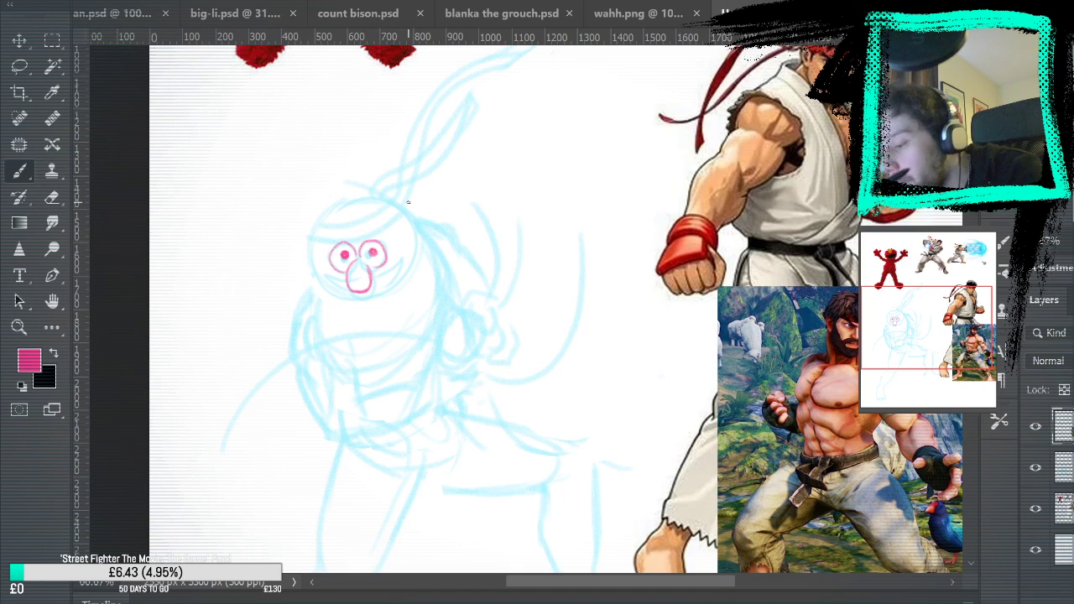
Redraw both pupils in pink inside the round eyes and compare the face with the blue sketch layer hidden and shown
left_click(1035, 470)
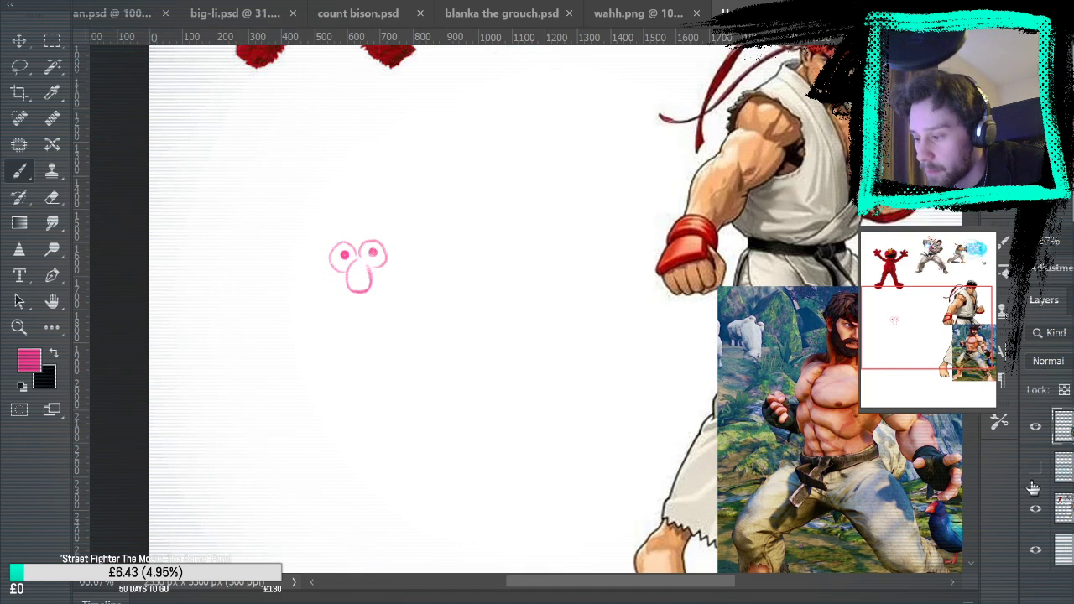
left_click(1036, 469)
left_click(1036, 469)
left_click(1035, 467)
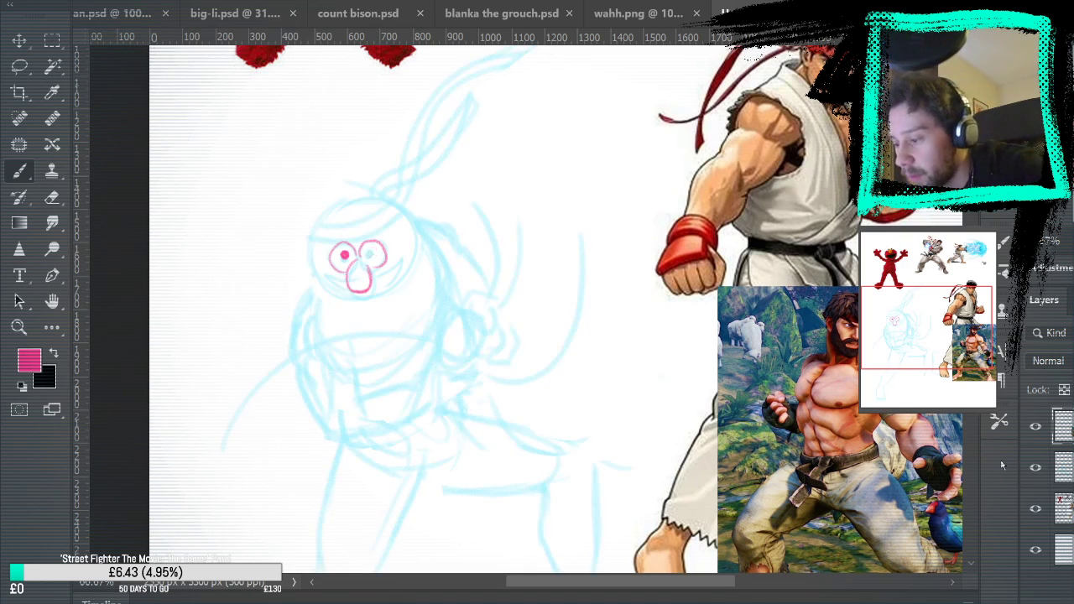
left_click(345, 258)
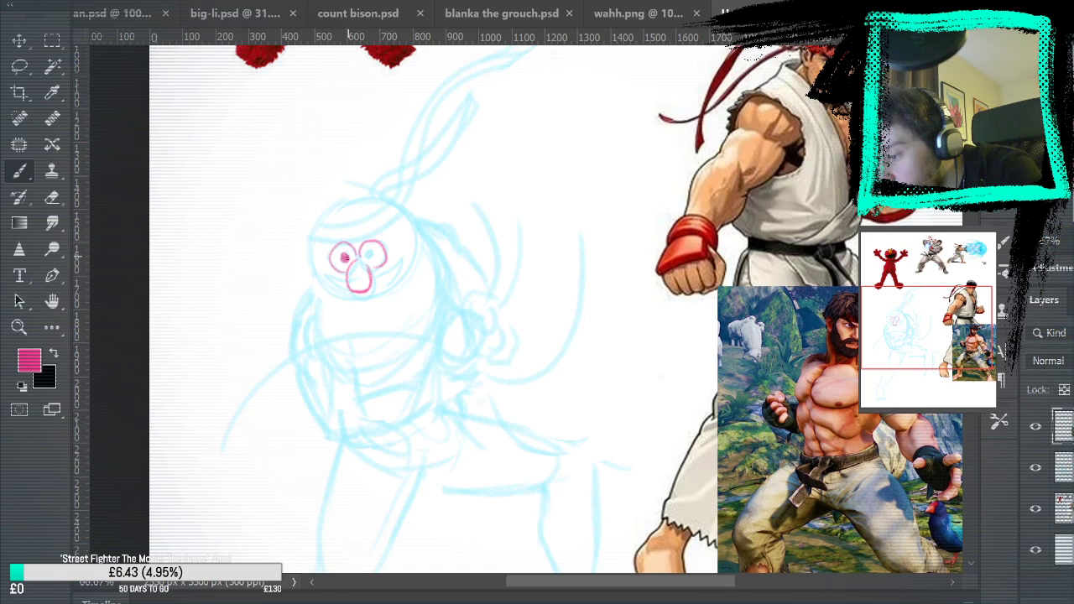
left_click_drag(371, 254, 374, 254)
left_click(1036, 467)
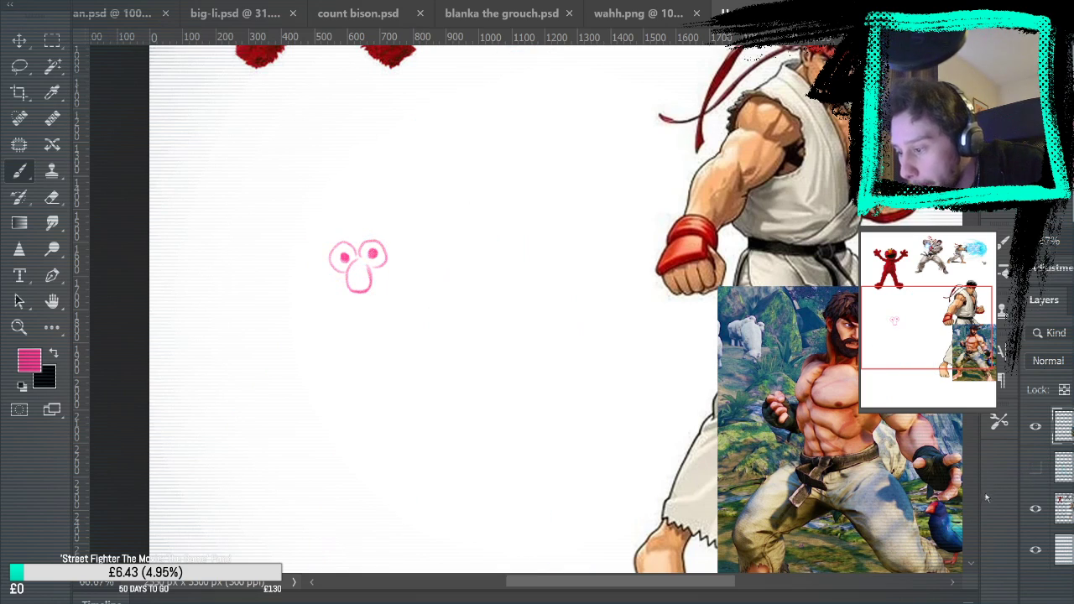
left_click(1035, 467)
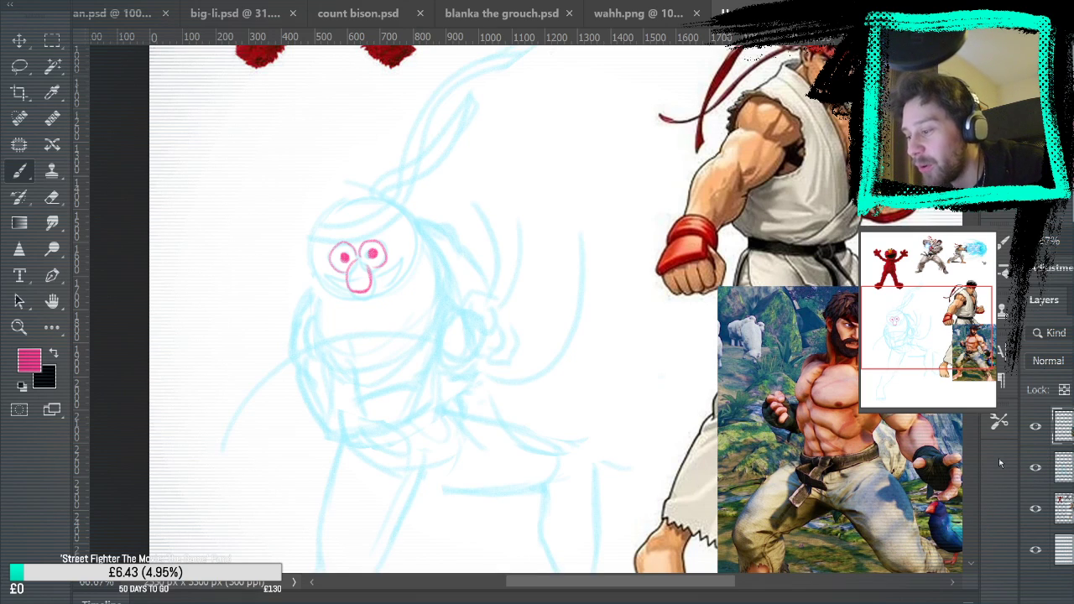
Reshape the tops of both eyes into inward-slanting angry lids with the Eraser and Brush, and compare with the blue sketch layer hidden
key("e")
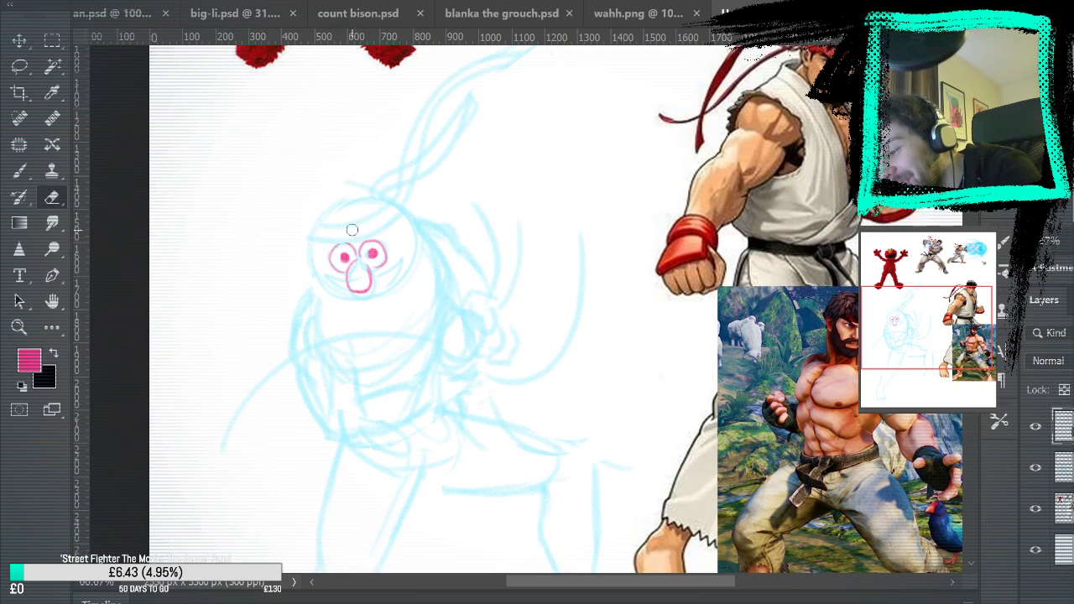
left_click(18, 172)
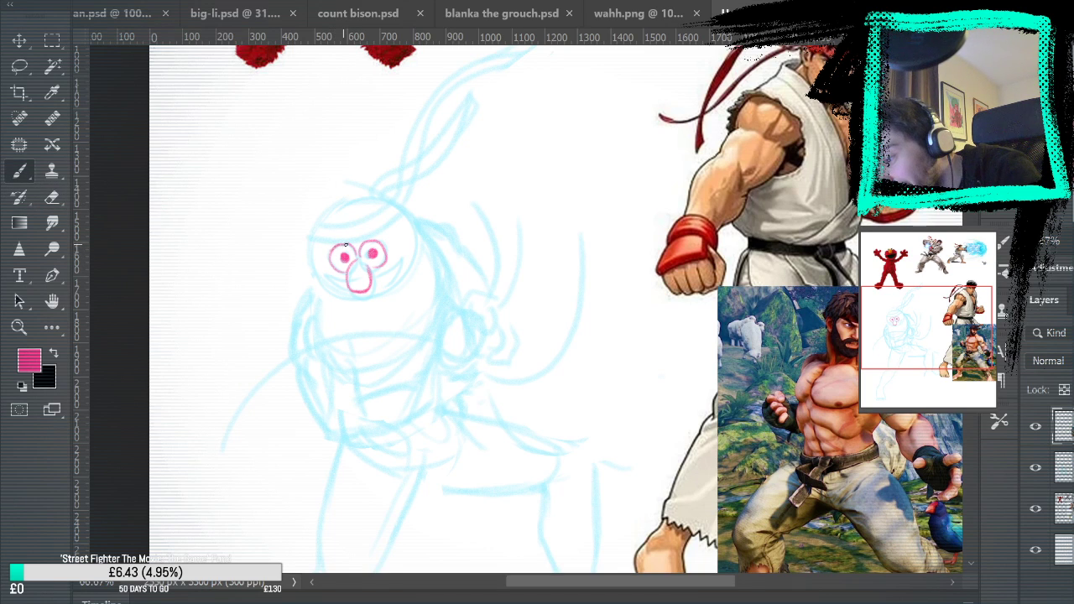
mouse_move(727, 277)
left_mouse_down()
mouse_move(707, 563)
mouse_move(717, 201)
mouse_move(720, 228)
left_mouse_up()
left_click(52, 197)
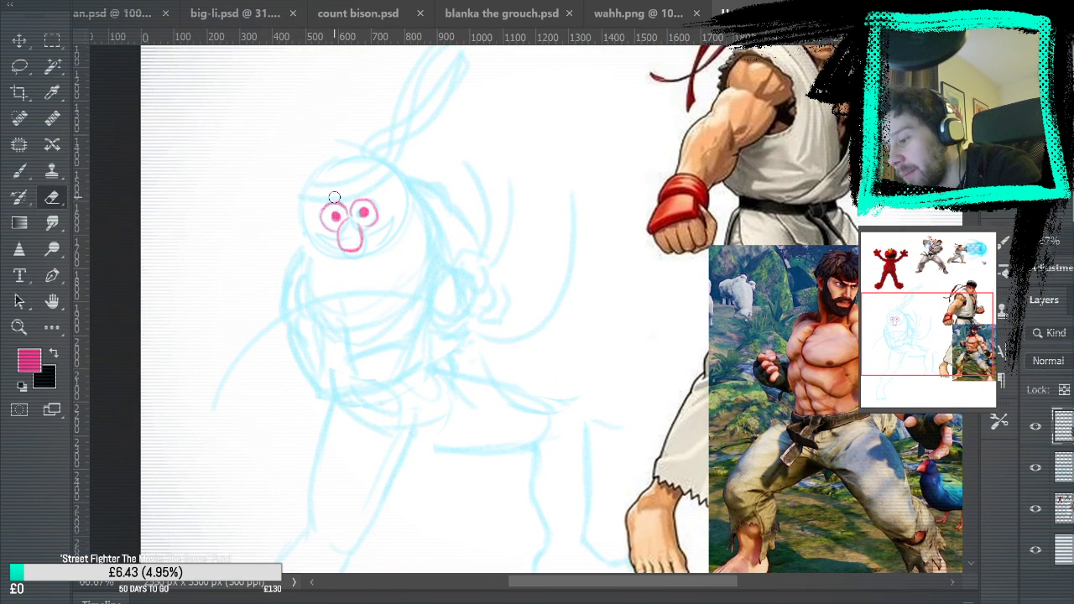
key("b")
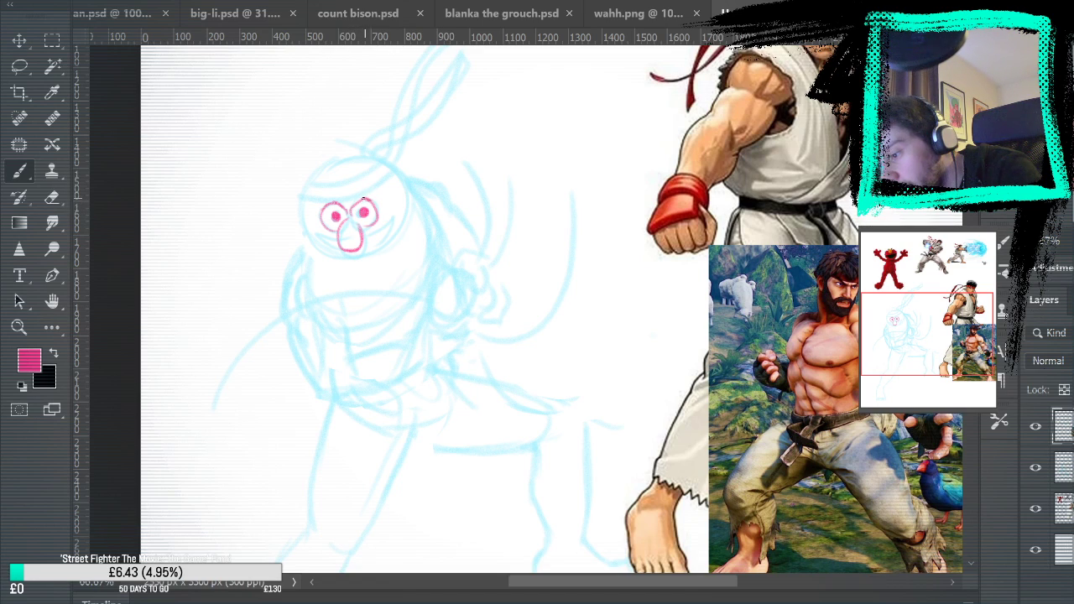
left_click(1035, 467)
left_click(1036, 468)
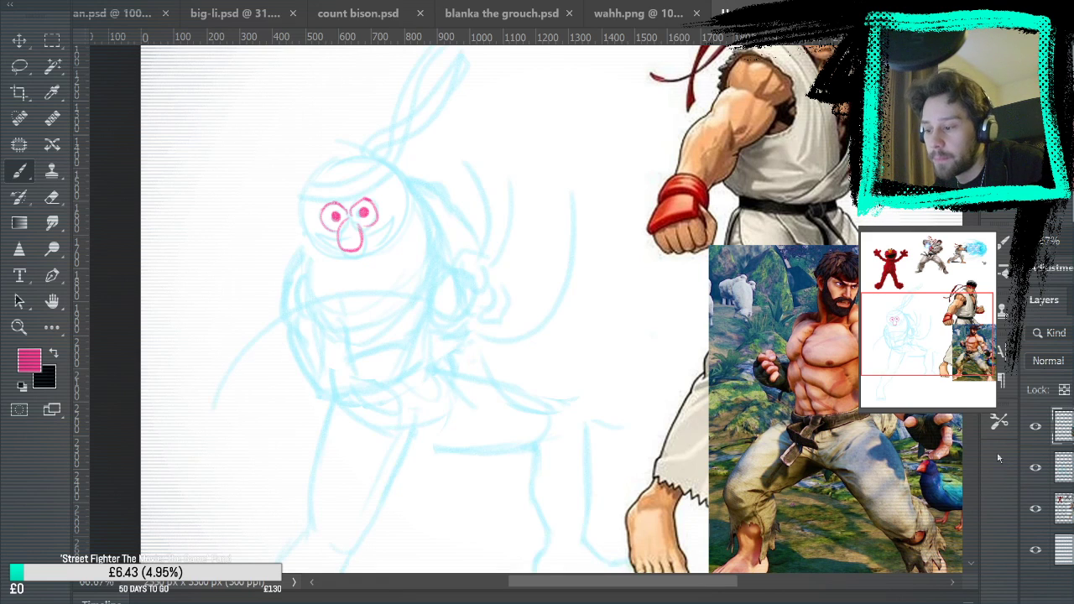
Draw a wide grin curving up on both sides of the nose and shade its inside in pink
left_click_drag(459, 188, 364, 190)
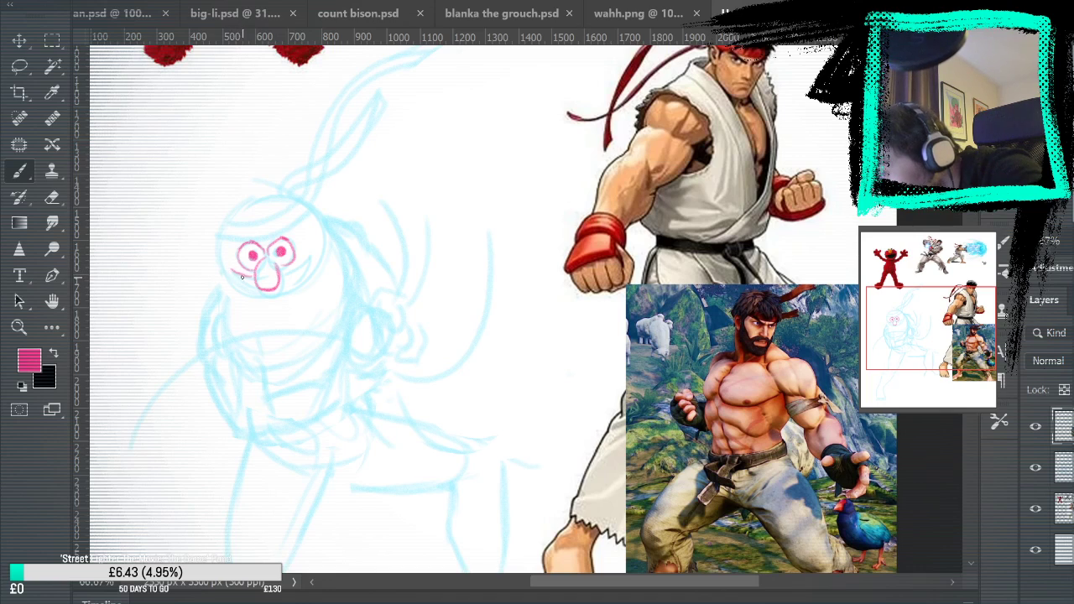
left_click_drag(230, 272, 267, 290)
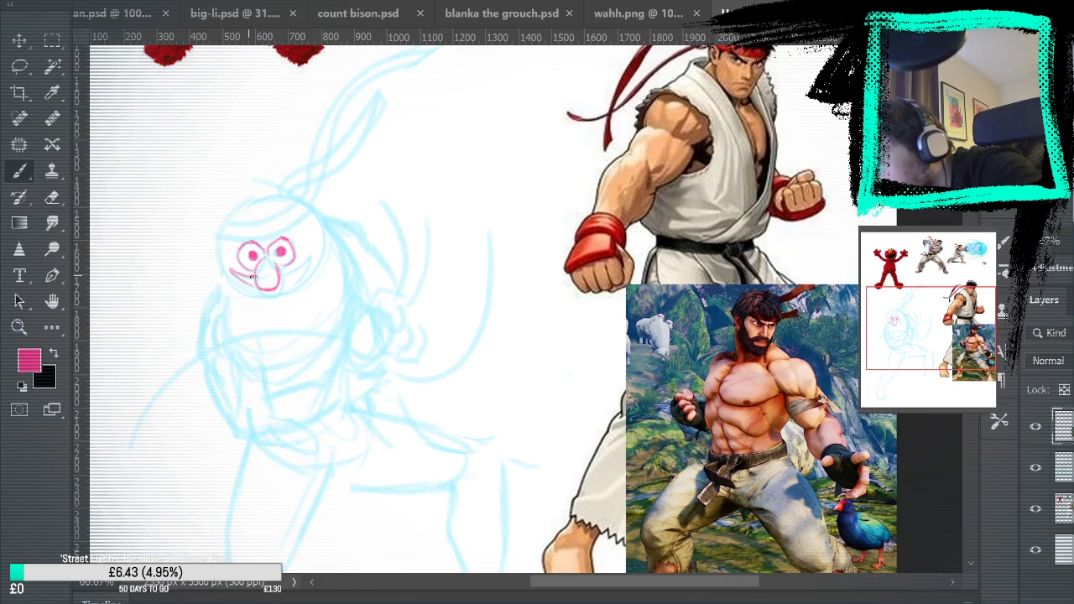
left_click_drag(278, 276, 309, 261)
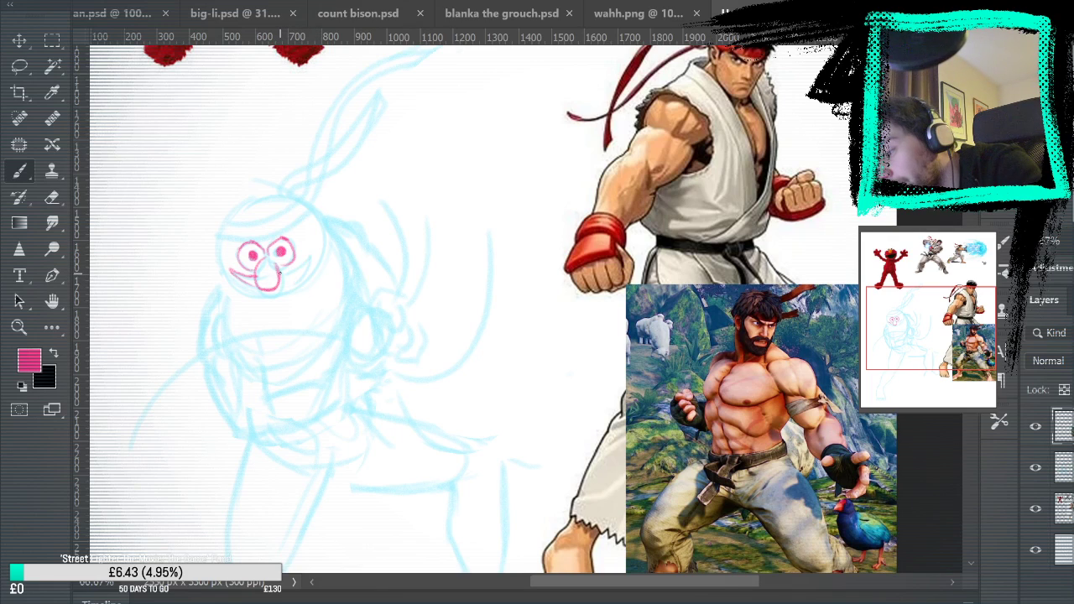
left_click_drag(309, 260, 291, 281)
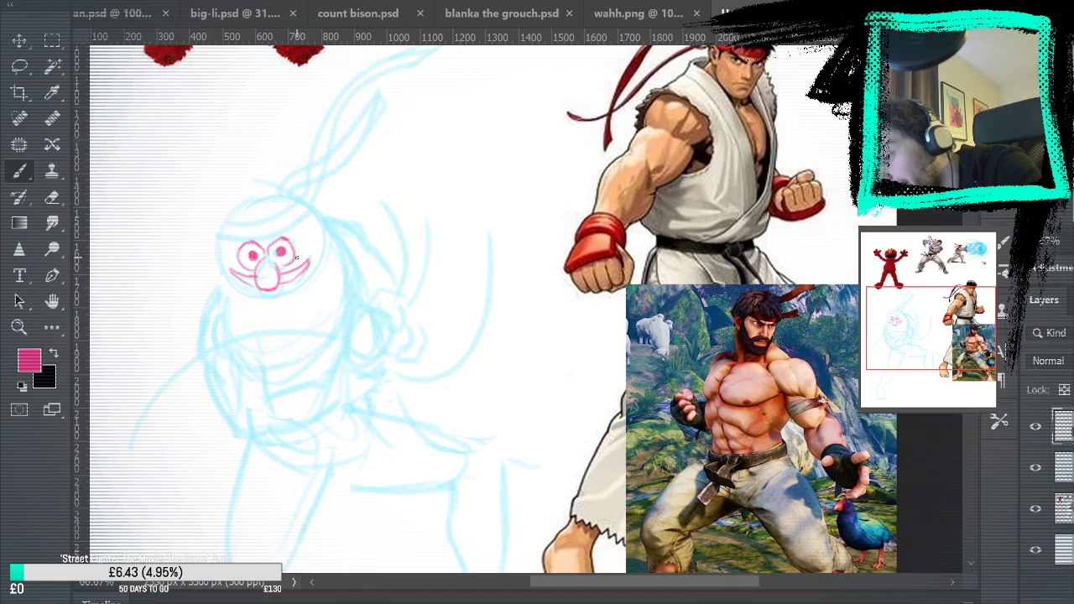
left_click_drag(235, 274, 245, 280)
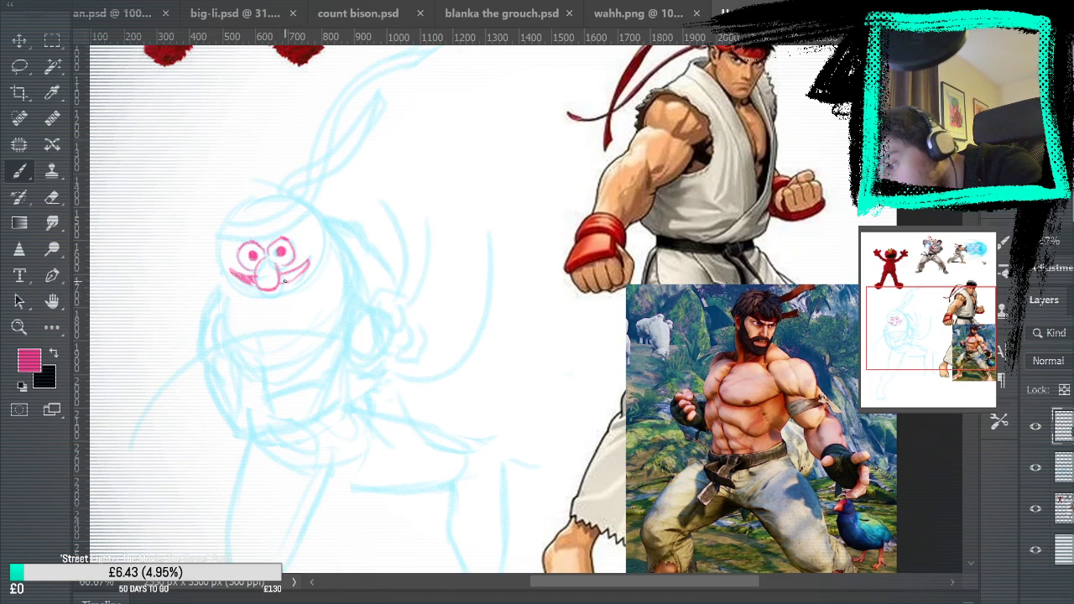
left_click_drag(281, 274, 304, 263)
Finish shading the grin around the nose, tidy its edges with the Eraser and Brush, and check it without the blue sketch
left_click_drag(588, 201, 667, 190)
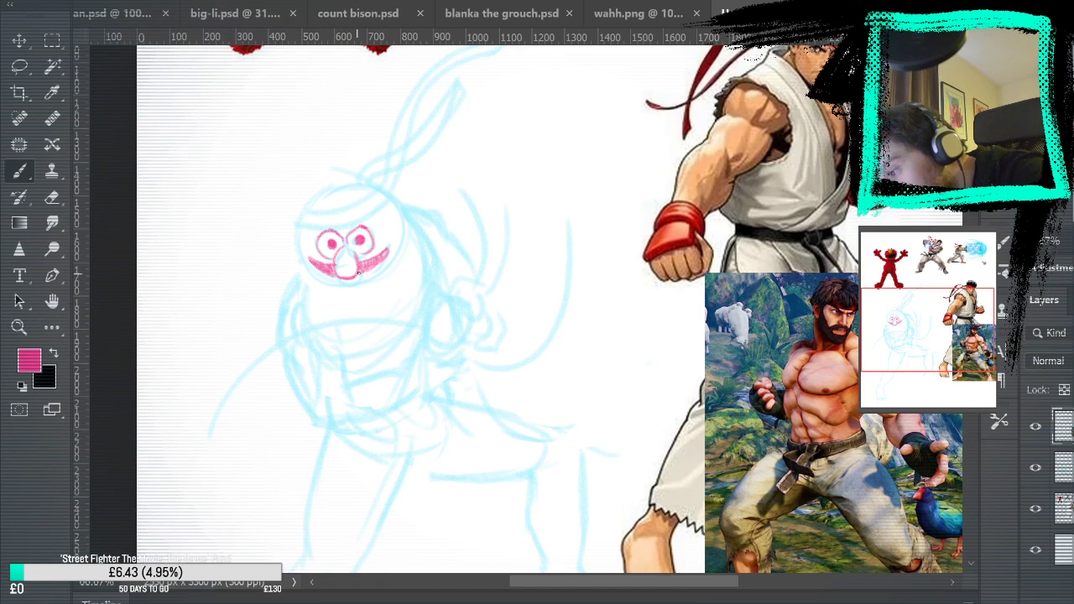
key("e")
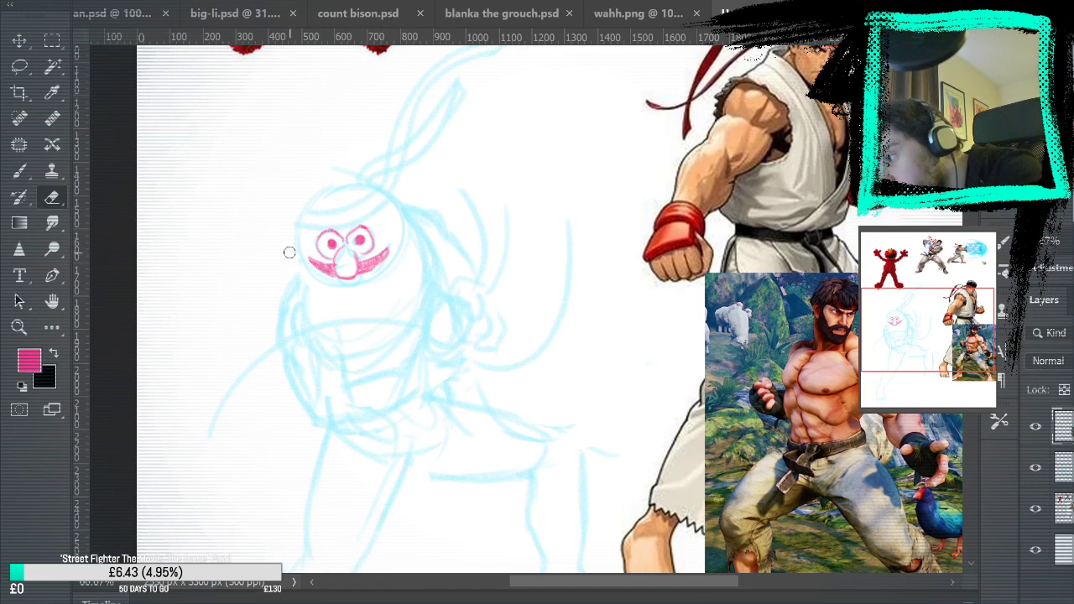
key("b")
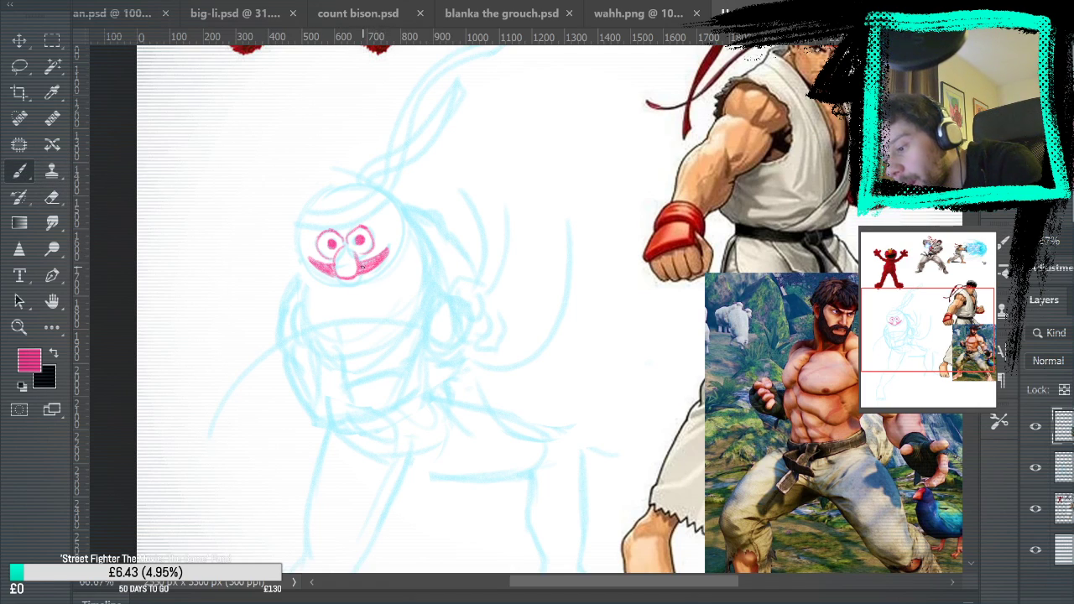
left_click(1037, 469)
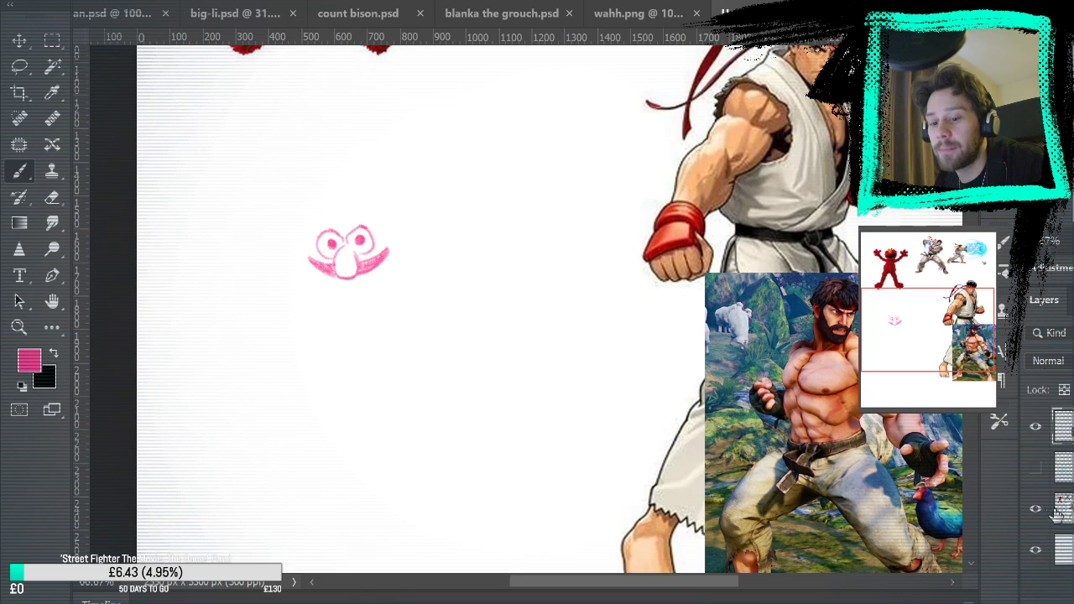
left_click(1035, 468)
Rework the nose into a closed pink teardrop outline, undo the stray strokes, and check the face with the blue sketch layer hidden
mouse_move(456, 236)
left_mouse_down()
mouse_move(511, 478)
mouse_move(534, 475)
mouse_move(540, 528)
mouse_move(515, 182)
mouse_move(495, 156)
left_mouse_up()
key("e")
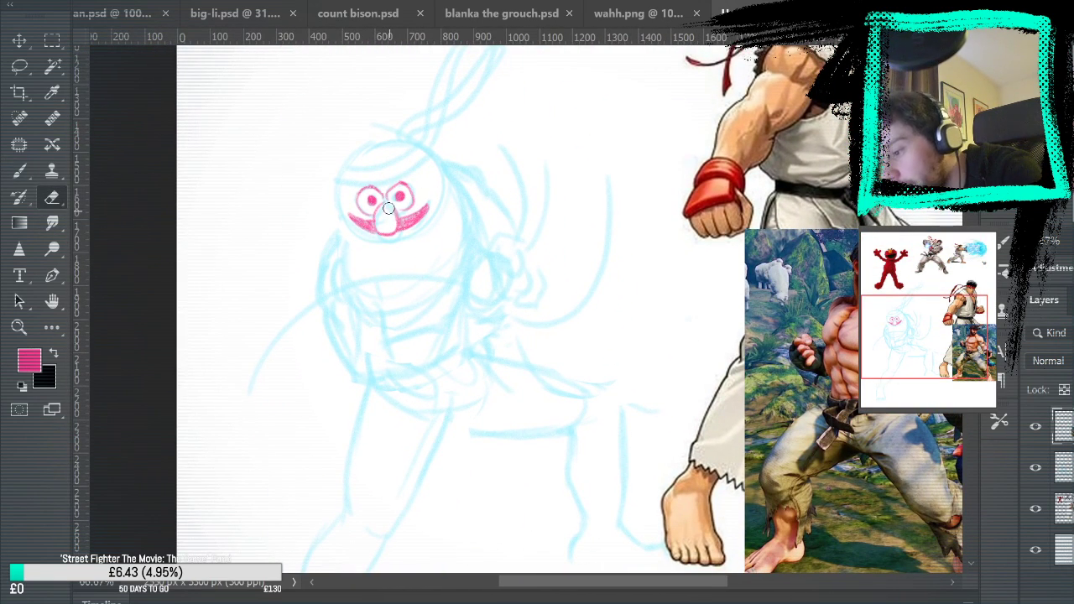
left_click(25, 171)
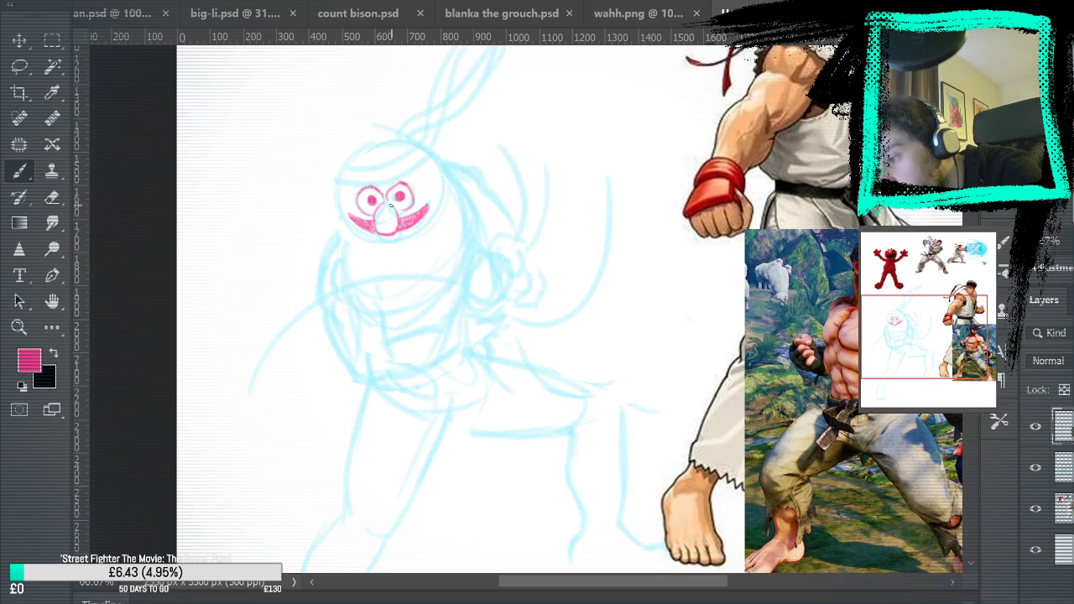
mouse_move(392, 205)
left_mouse_down()
mouse_move(386, 233)
mouse_move(375, 219)
mouse_move(395, 227)
left_mouse_up()
mouse_move(554, 156)
left_mouse_down()
mouse_move(554, 204)
mouse_move(570, 225)
mouse_move(594, 159)
mouse_move(550, 206)
mouse_move(553, 165)
left_mouse_up()
key("ctrl+z")
key("ctrl+z")
key("ctrl+z")
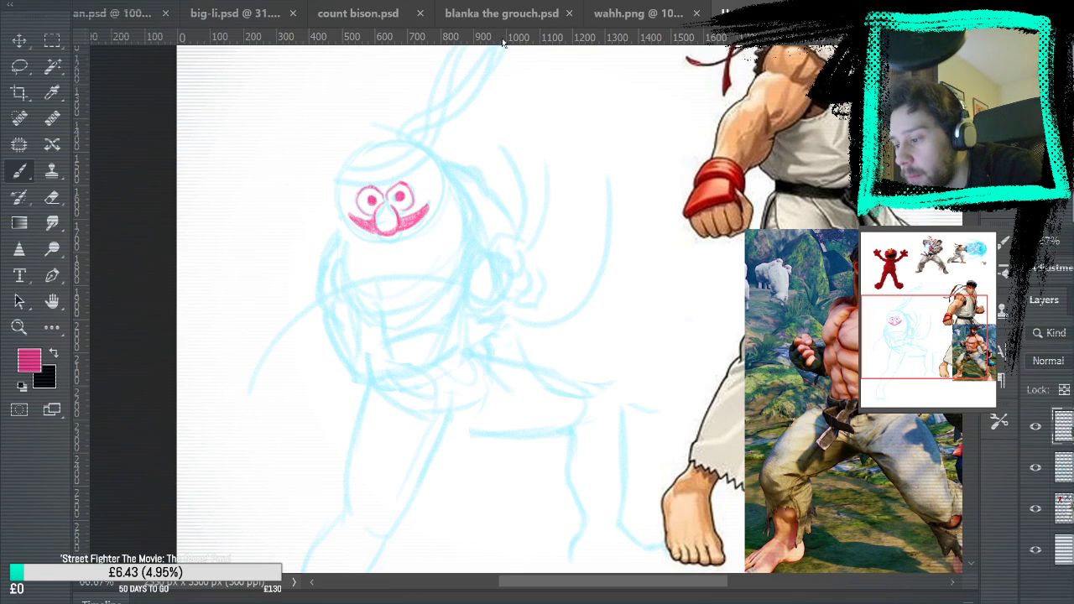
key("e")
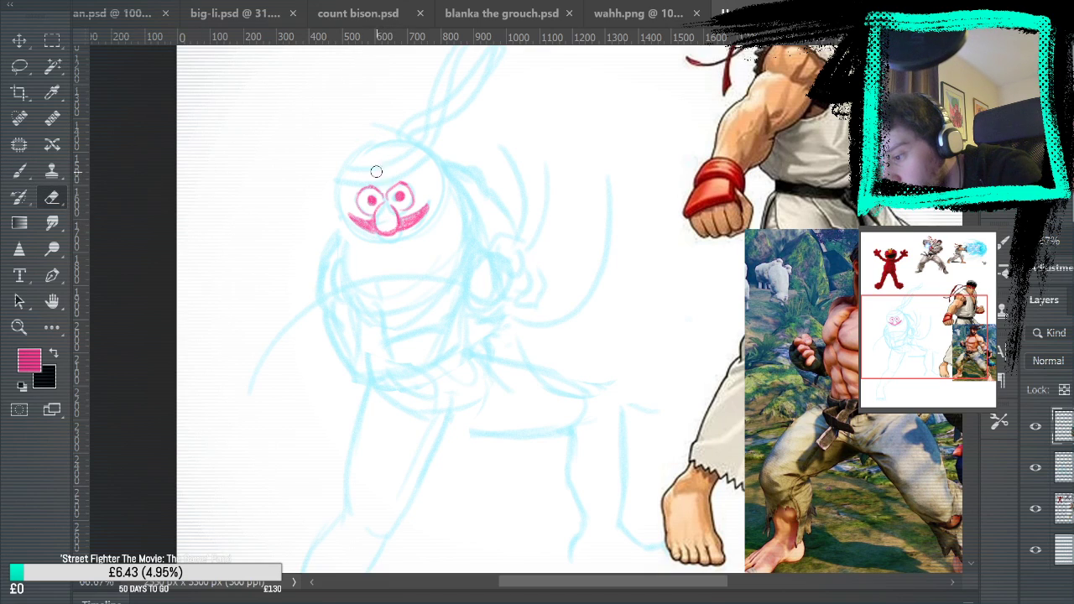
left_click(19, 171)
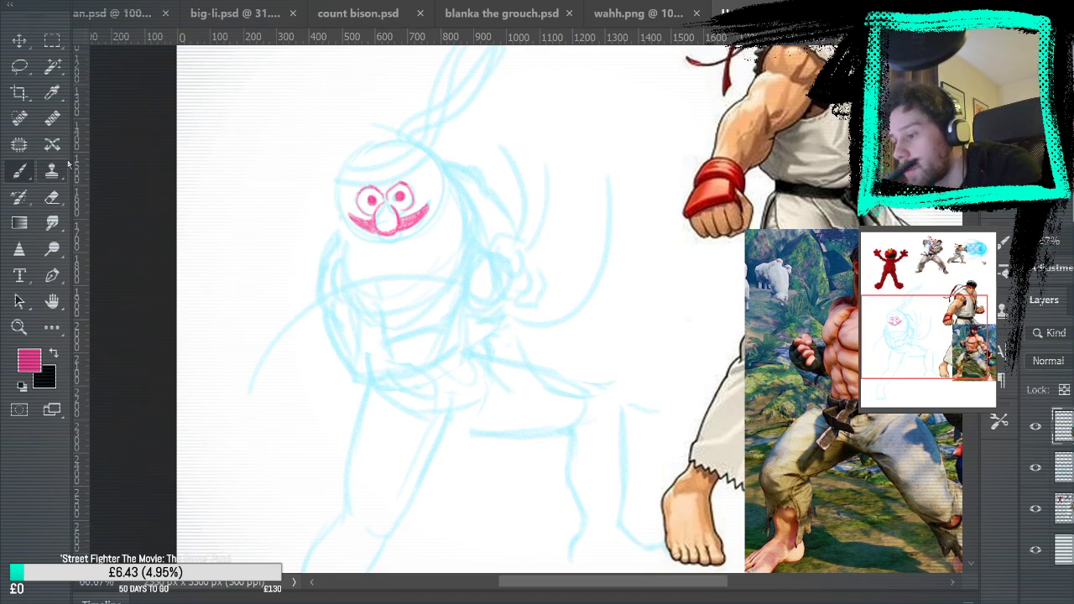
left_click(1034, 468)
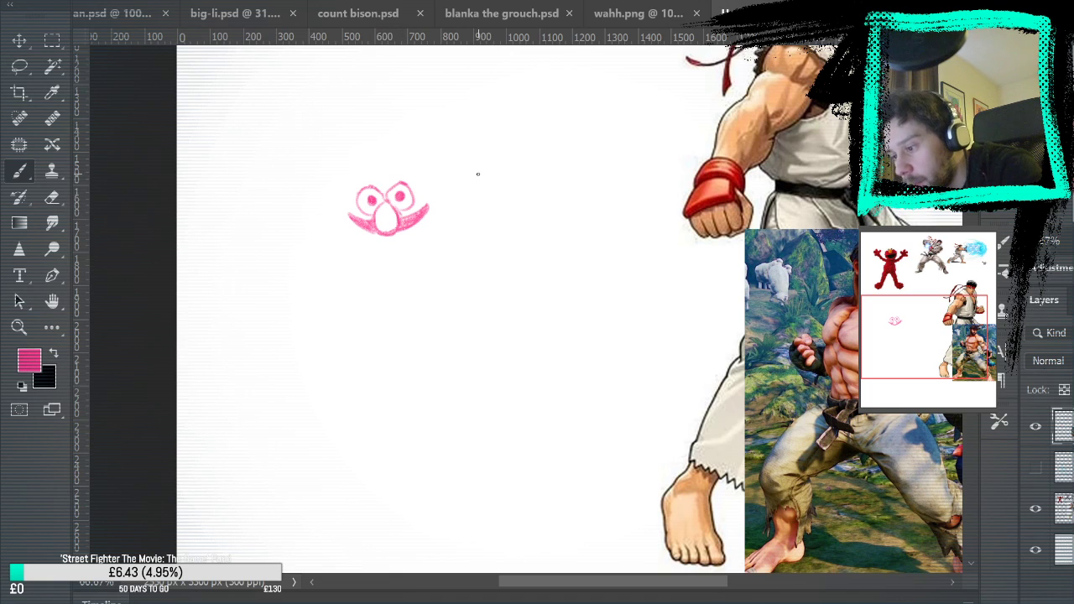
left_click(1035, 468)
Draw jagged fur down both sides of the head and a curved headband across the forehead in pink
mouse_move(509, 212)
left_mouse_down()
mouse_move(546, 408)
mouse_move(576, 460)
mouse_move(595, 243)
left_mouse_up()
left_click_drag(377, 316, 381, 359)
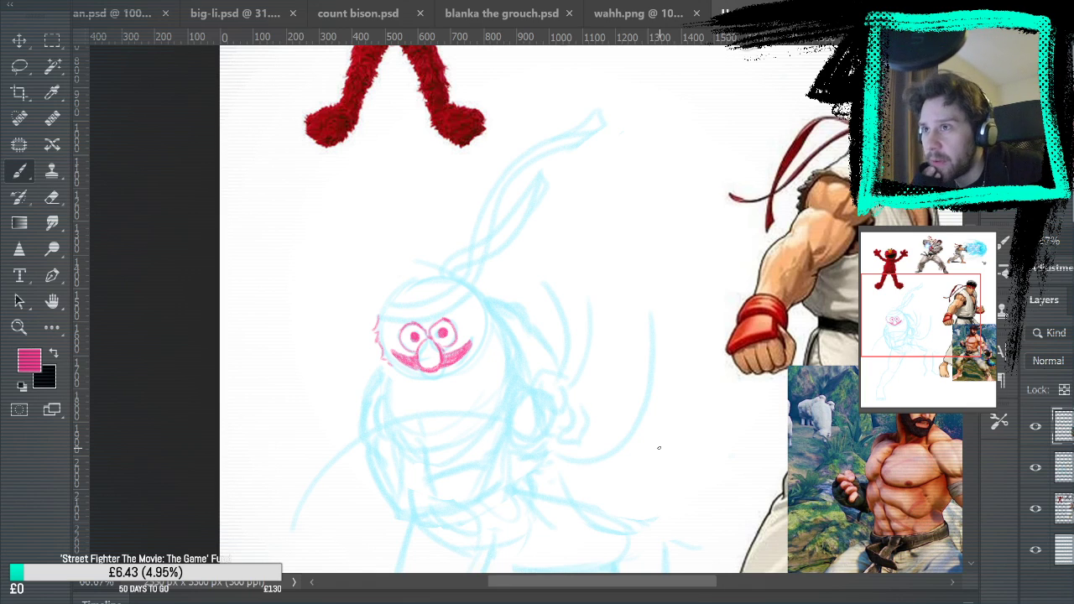
mouse_move(475, 294)
left_mouse_down()
mouse_move(480, 304)
mouse_move(483, 290)
left_mouse_up()
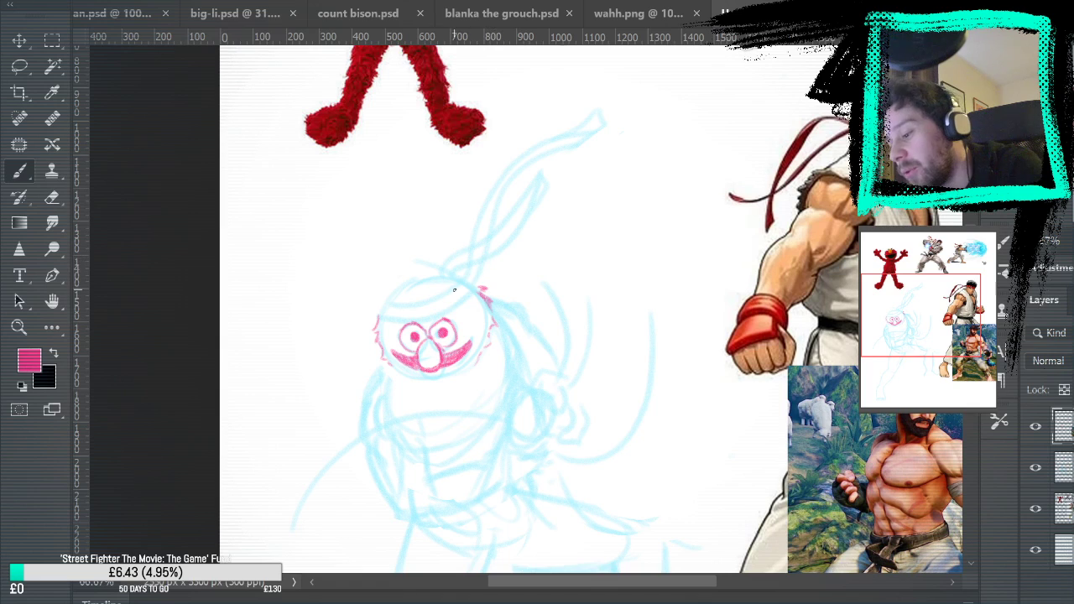
mouse_move(379, 320)
left_mouse_down()
mouse_move(449, 307)
mouse_move(379, 316)
mouse_move(420, 319)
mouse_move(382, 318)
mouse_move(460, 305)
mouse_move(478, 289)
mouse_move(465, 280)
mouse_move(436, 299)
left_mouse_up()
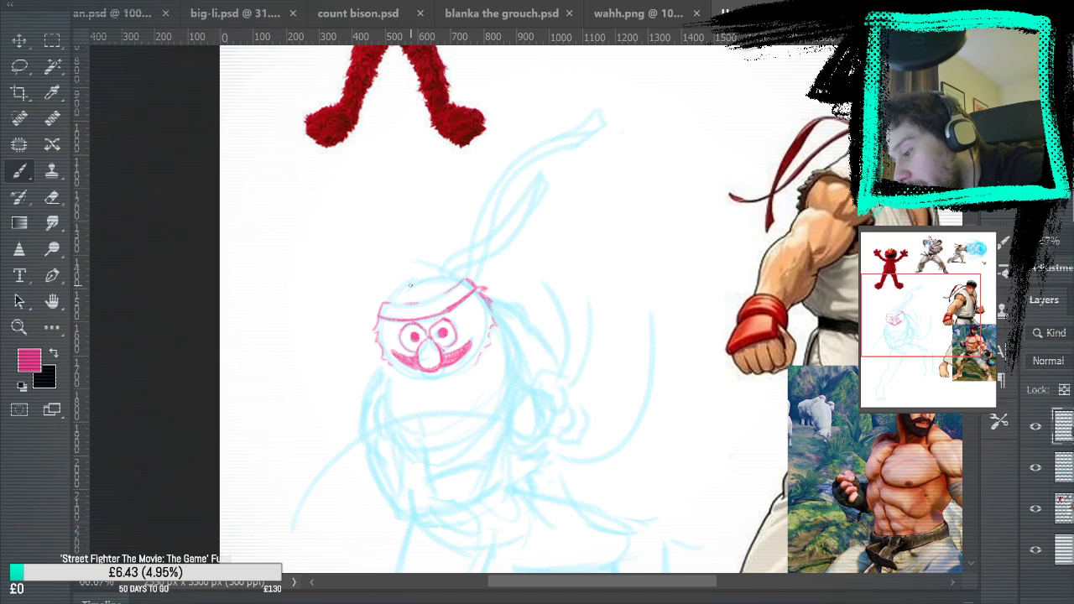
mouse_move(491, 261)
left_mouse_down()
mouse_move(596, 353)
mouse_move(628, 437)
mouse_move(643, 274)
mouse_move(655, 271)
left_mouse_up()
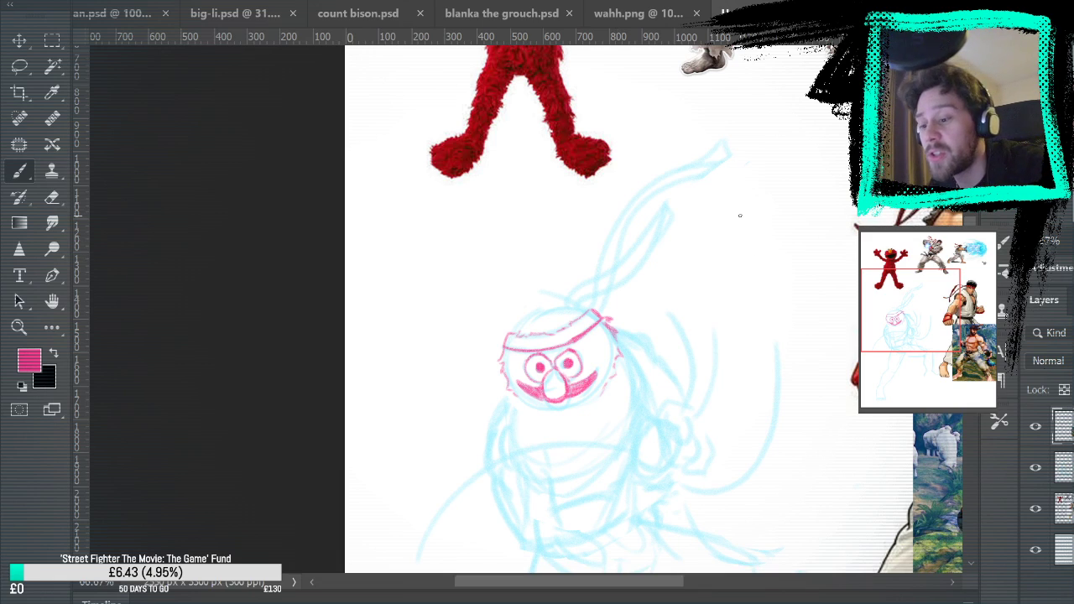
mouse_move(733, 210)
left_mouse_down()
mouse_move(744, 291)
mouse_move(706, 252)
mouse_move(750, 247)
left_mouse_up()
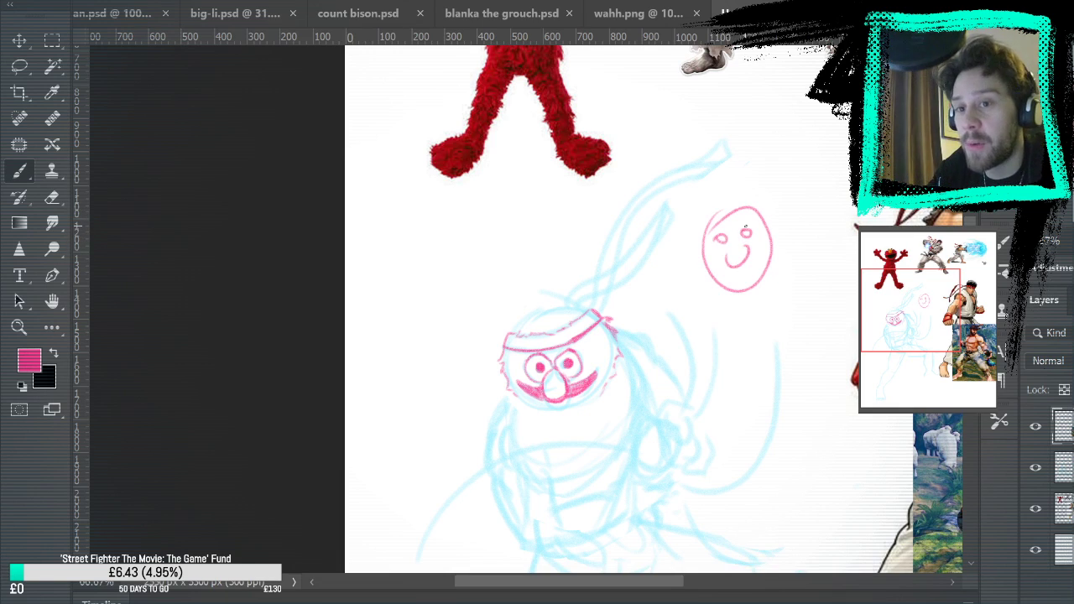
mouse_move(581, 211)
left_mouse_down()
mouse_move(611, 267)
mouse_move(577, 211)
mouse_move(562, 236)
mouse_move(588, 235)
mouse_move(597, 249)
left_mouse_up()
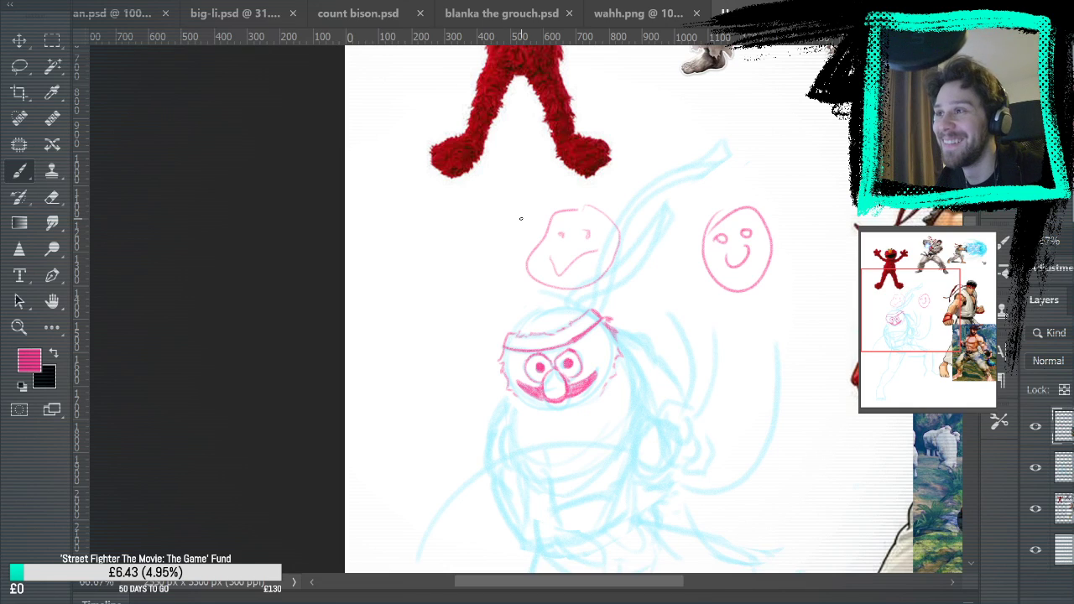
key("ctrl+z")
key("ctrl+z")
key("ctrl+z")
key("ctrl+z")
key("ctrl+z")
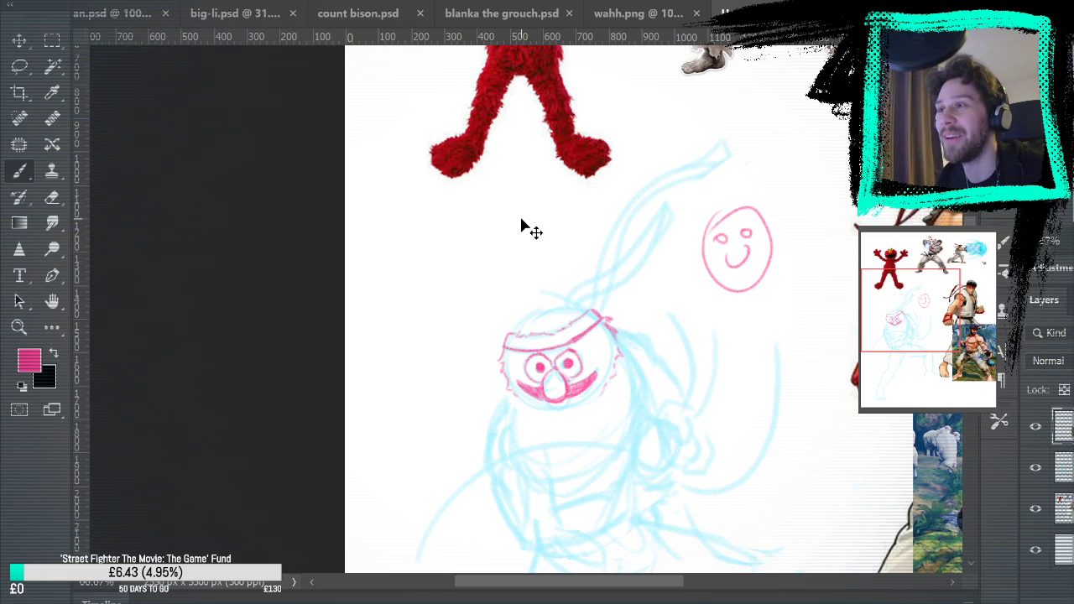
key("ctrl+z")
key("ctrl+z")
key("ctrl+z")
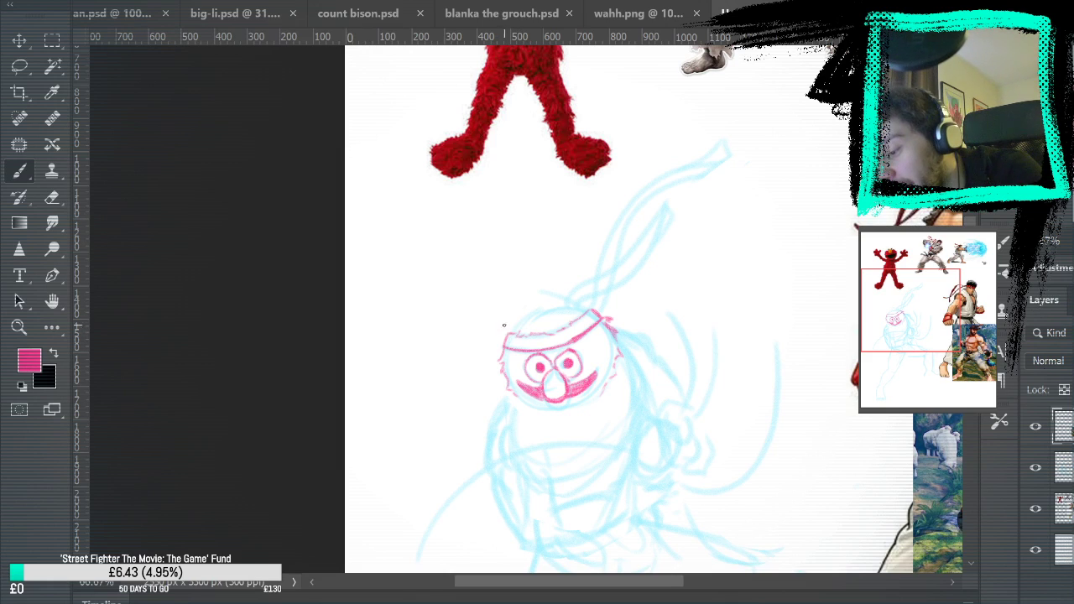
Draw spiky fur over the top of the head above the headband and along the lower cheek beside the grin
mouse_move(510, 320)
left_mouse_down()
mouse_move(576, 307)
mouse_move(563, 298)
mouse_move(525, 308)
mouse_move(589, 305)
left_mouse_up()
mouse_move(660, 200)
left_mouse_down()
mouse_move(688, 463)
mouse_move(679, 201)
mouse_move(665, 170)
mouse_move(704, 237)
mouse_move(712, 568)
mouse_move(668, 245)
left_mouse_up()
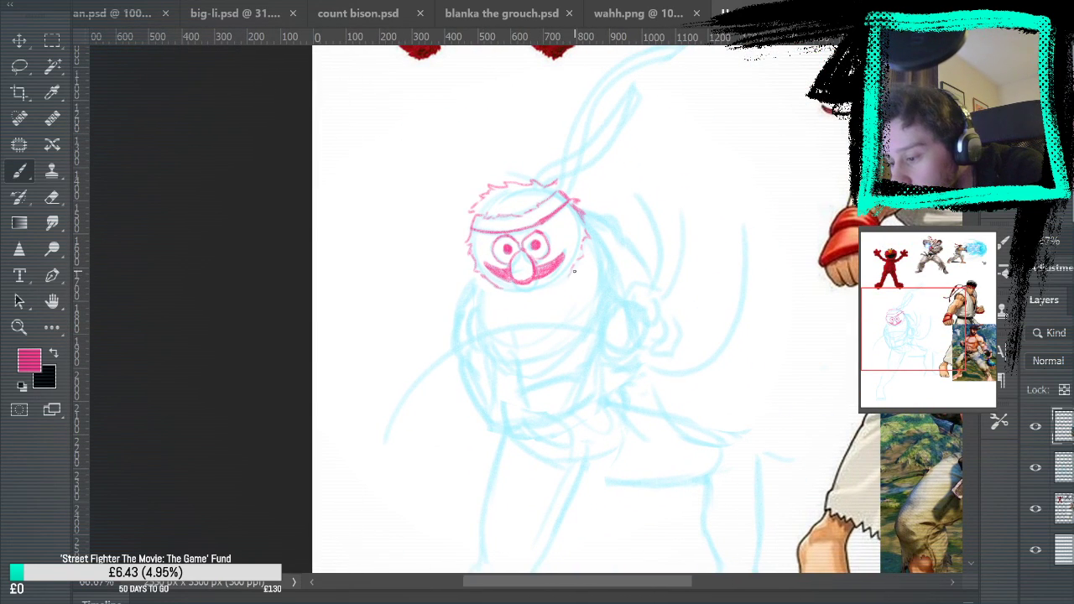
left_click_drag(720, 226, 652, 182)
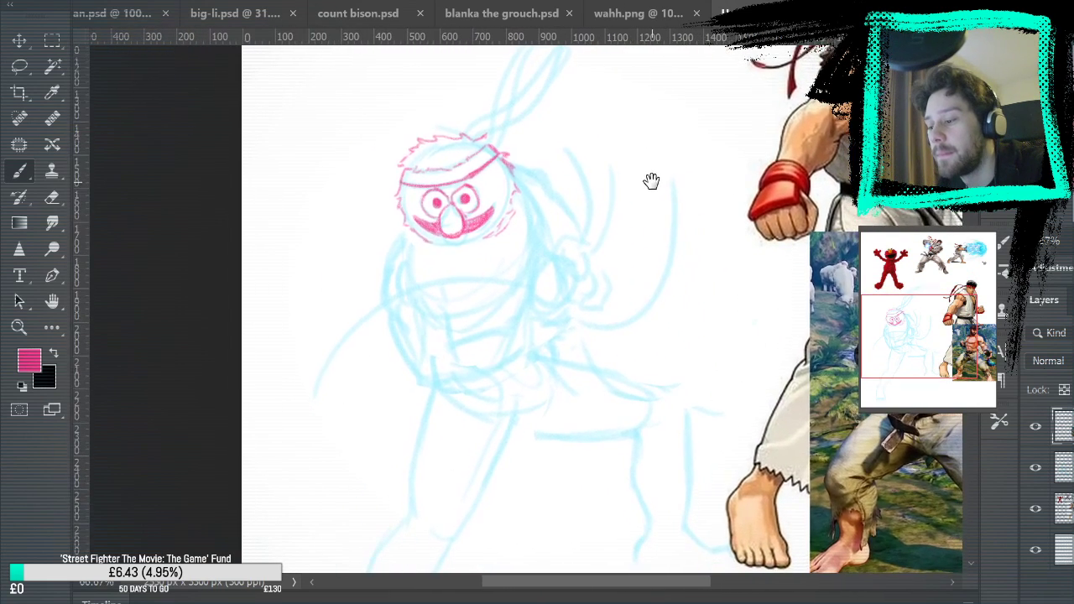
Outline the bent front arm's shoulder, biceps and outer upper arm over the blue sketch, undoing the stray strokes
left_click_drag(401, 245, 652, 218)
left_click_drag(358, 235, 353, 294)
key("ctrl+z")
mouse_move(357, 233)
left_mouse_down()
mouse_move(360, 297)
mouse_move(344, 267)
mouse_move(361, 239)
left_mouse_up()
key("ctrl+z")
key("ctrl+z")
mouse_move(350, 295)
left_mouse_down()
mouse_move(364, 232)
mouse_move(367, 273)
mouse_move(409, 262)
mouse_move(393, 284)
mouse_move(410, 256)
left_mouse_up()
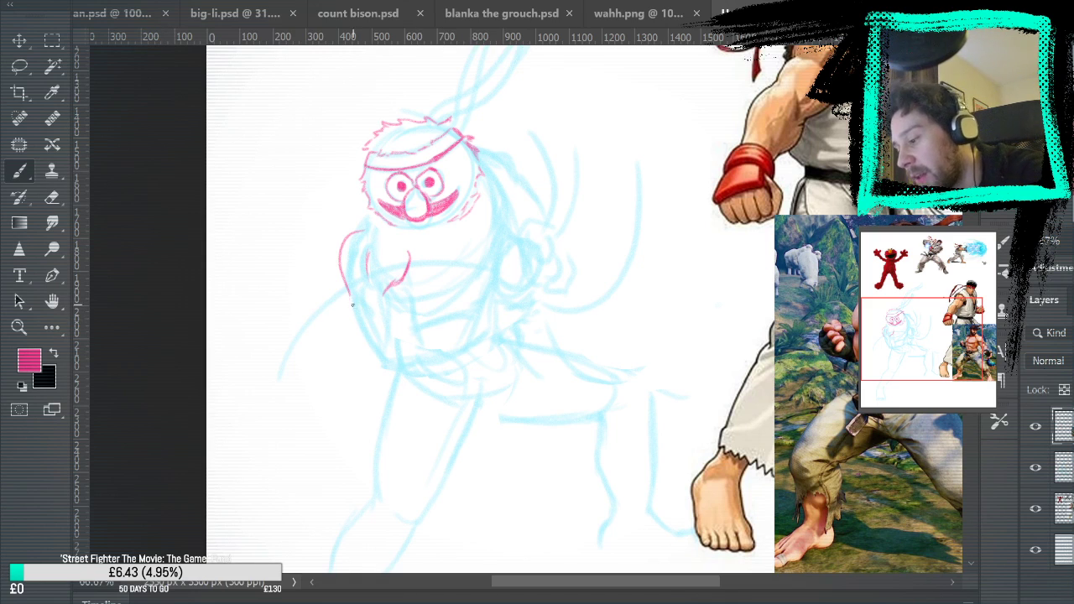
left_click_drag(346, 287, 361, 337)
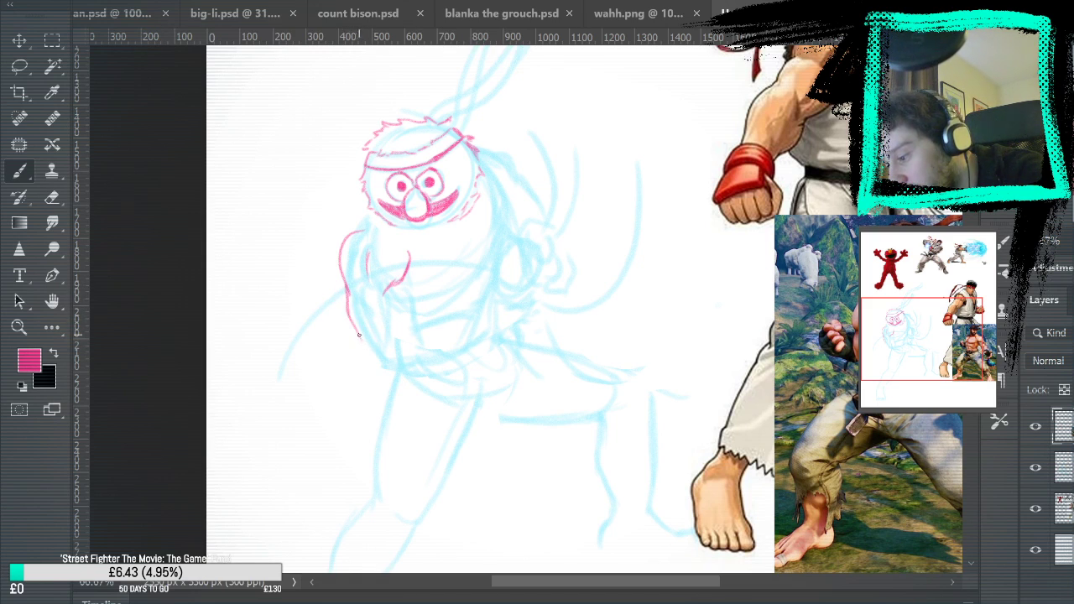
left_click_drag(403, 286, 424, 346)
key("ctrl+z")
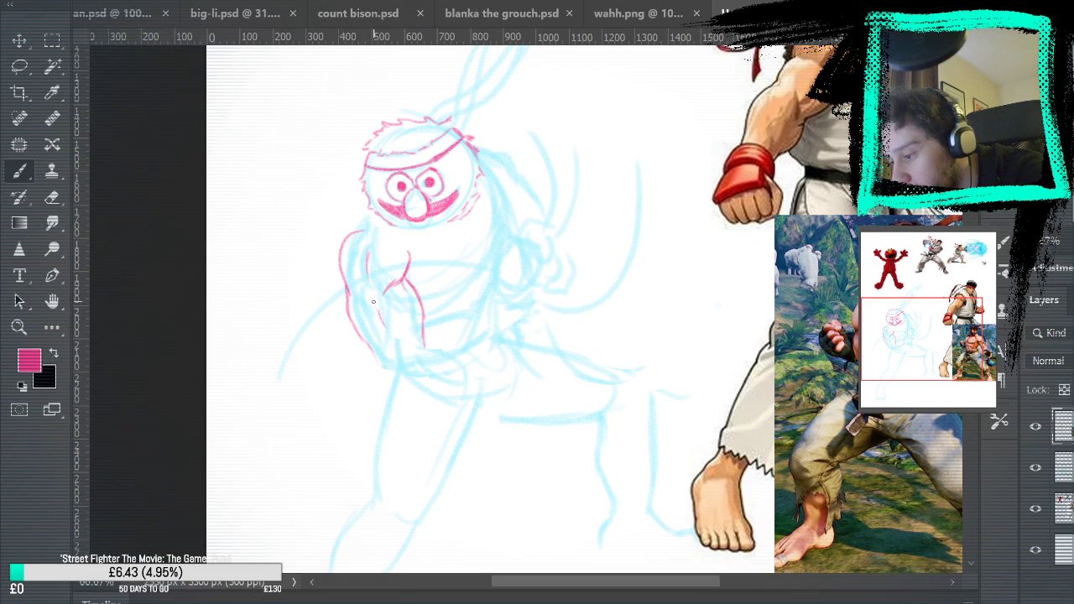
Try out the forearm's upper and lower edges from the elbow towards the hand, and undo the lower edge strokes
left_click_drag(751, 269, 753, 106)
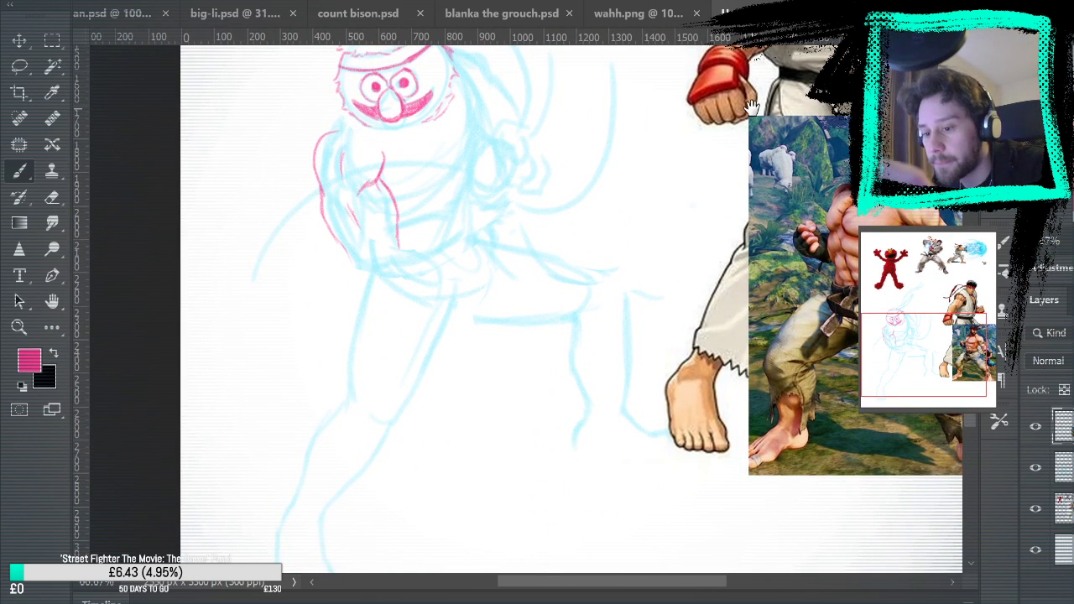
mouse_move(598, 194)
left_mouse_down()
mouse_move(626, 338)
mouse_move(619, 357)
mouse_move(760, 246)
left_mouse_up()
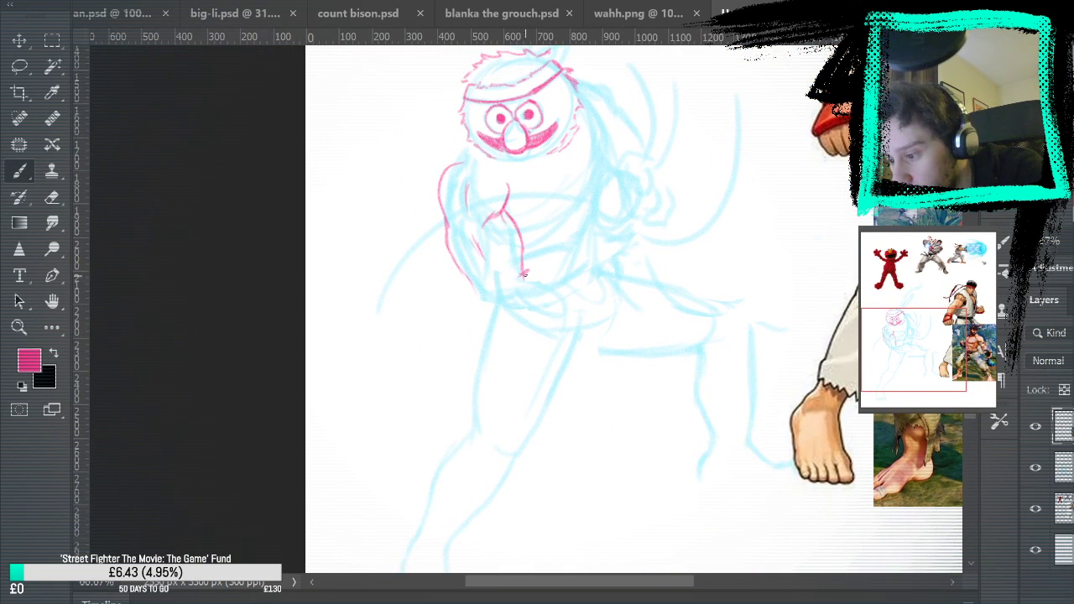
mouse_move(523, 274)
left_mouse_down()
mouse_move(580, 256)
mouse_move(603, 234)
mouse_move(528, 273)
left_mouse_up()
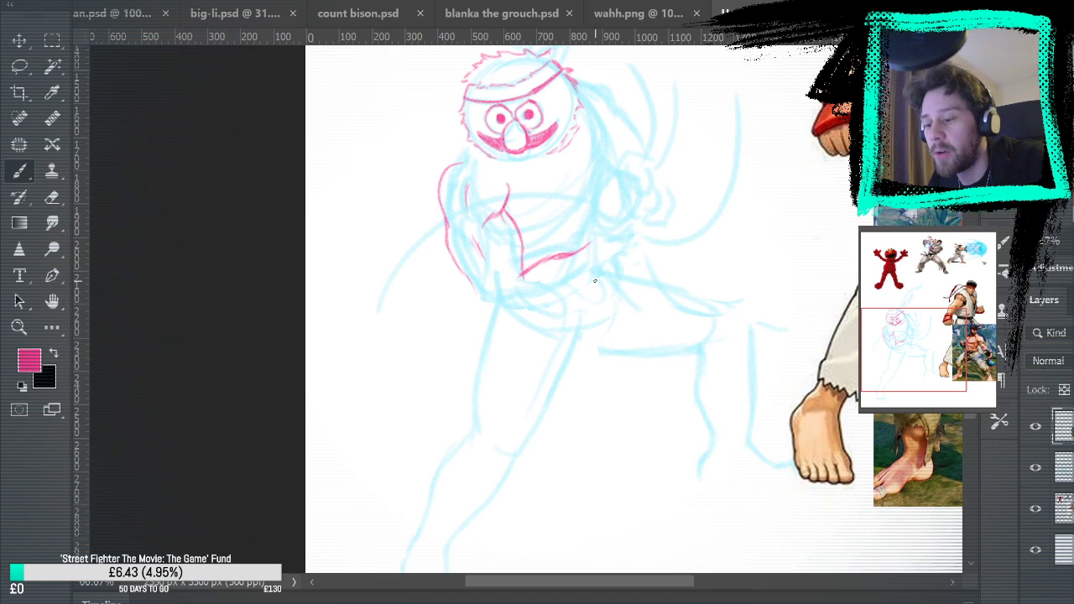
left_click_drag(603, 267, 539, 311)
key("ctrl+z")
left_click_drag(607, 267, 527, 317)
mouse_move(470, 284)
left_mouse_down()
mouse_move(484, 310)
mouse_move(493, 301)
mouse_move(502, 326)
mouse_move(492, 314)
mouse_move(526, 317)
left_mouse_up()
key("ctrl+z")
key("ctrl+z")
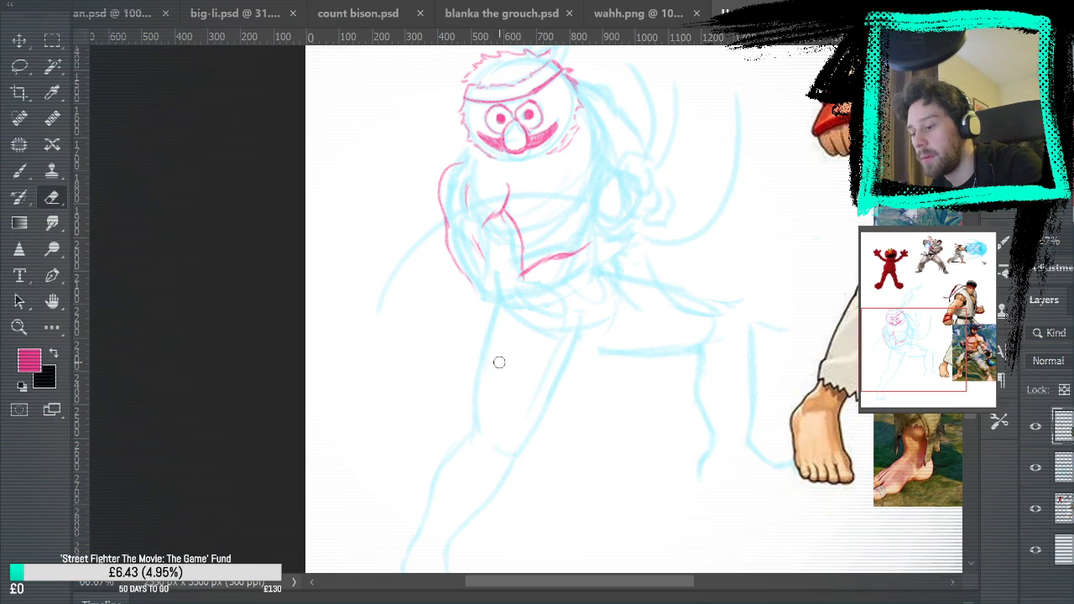
Draw the pointed elbow, erase the trial forearm lines, and redraw both forearm edges slanting up towards the hand
mouse_move(464, 274)
left_mouse_down()
mouse_move(495, 326)
mouse_move(510, 317)
left_mouse_up()
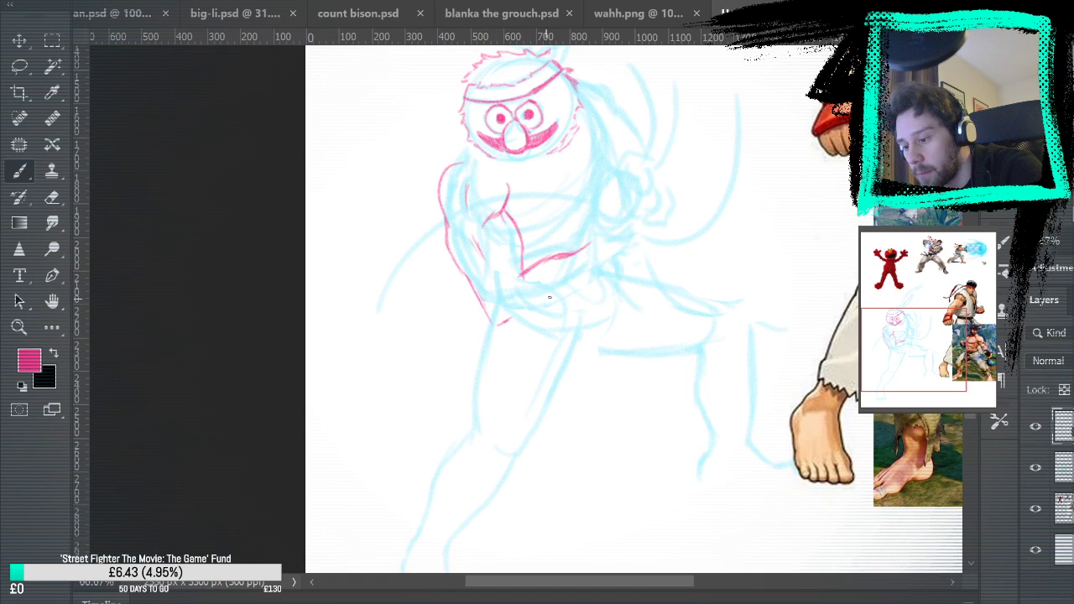
key("e")
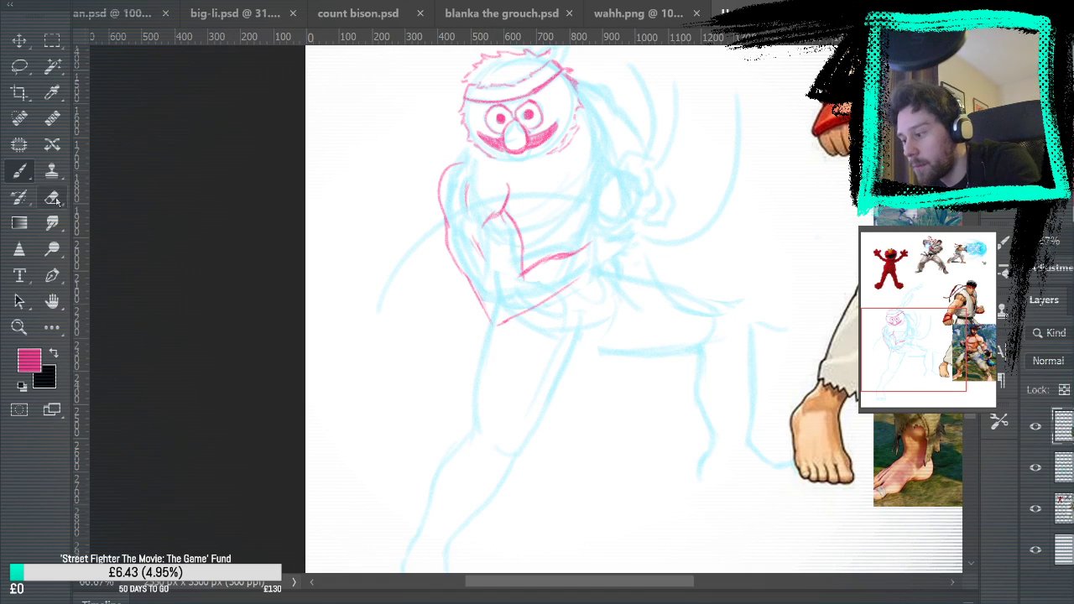
mouse_move(541, 267)
left_mouse_down()
mouse_move(579, 252)
mouse_move(527, 273)
left_mouse_up()
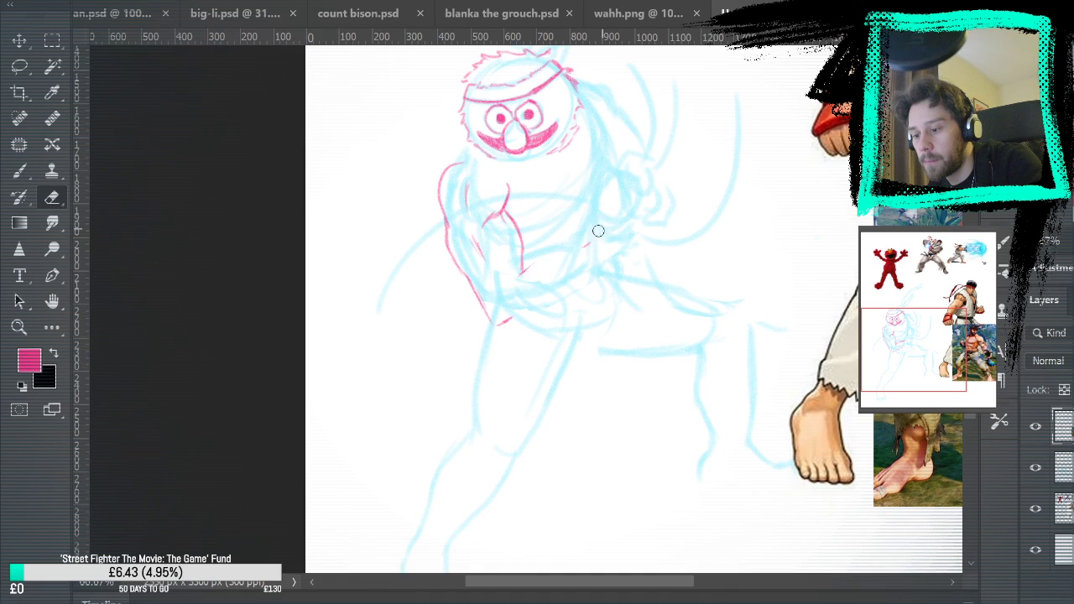
left_click(18, 172)
mouse_move(511, 319)
left_mouse_down()
mouse_move(547, 310)
mouse_move(611, 262)
left_mouse_up()
left_click_drag(514, 270, 586, 241)
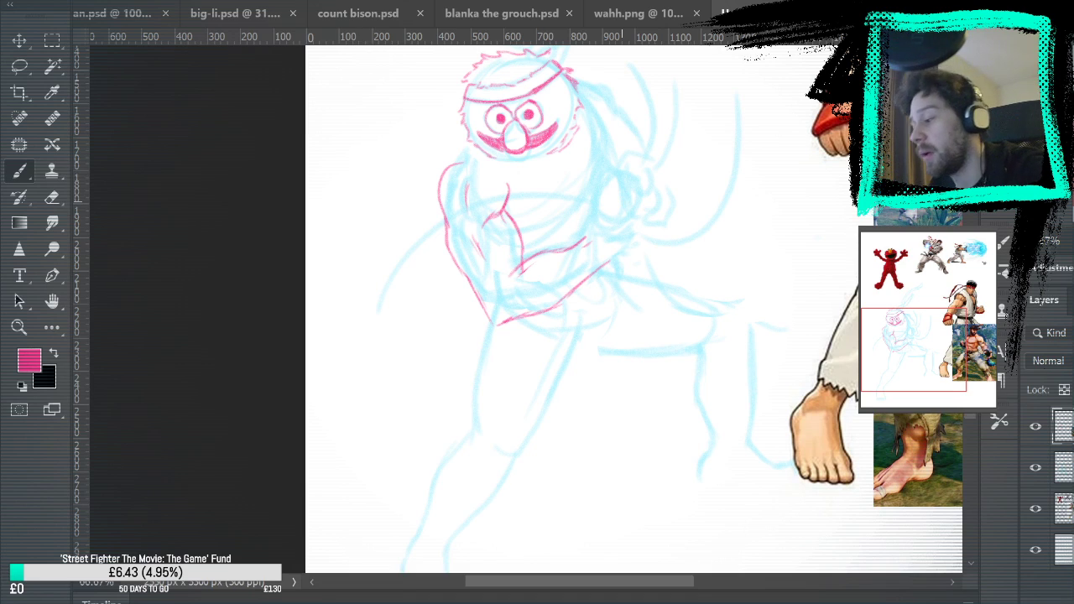
Tidy the arm lines with the Eraser, then check the arm against the Ryu references and with the blue sketch layer hidden
key("e")
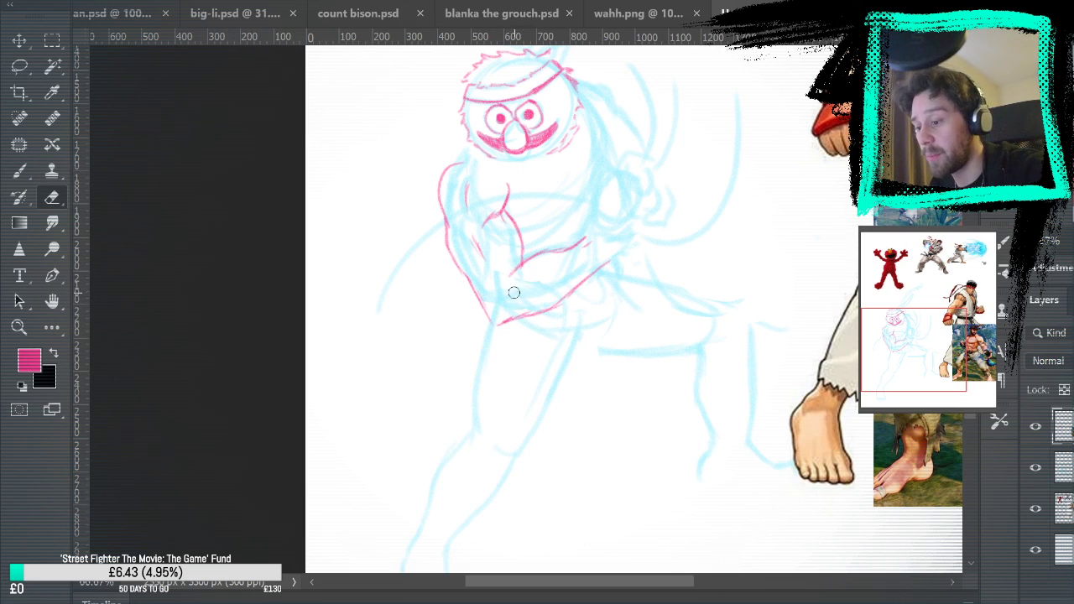
left_click(19, 170)
left_click(1036, 467)
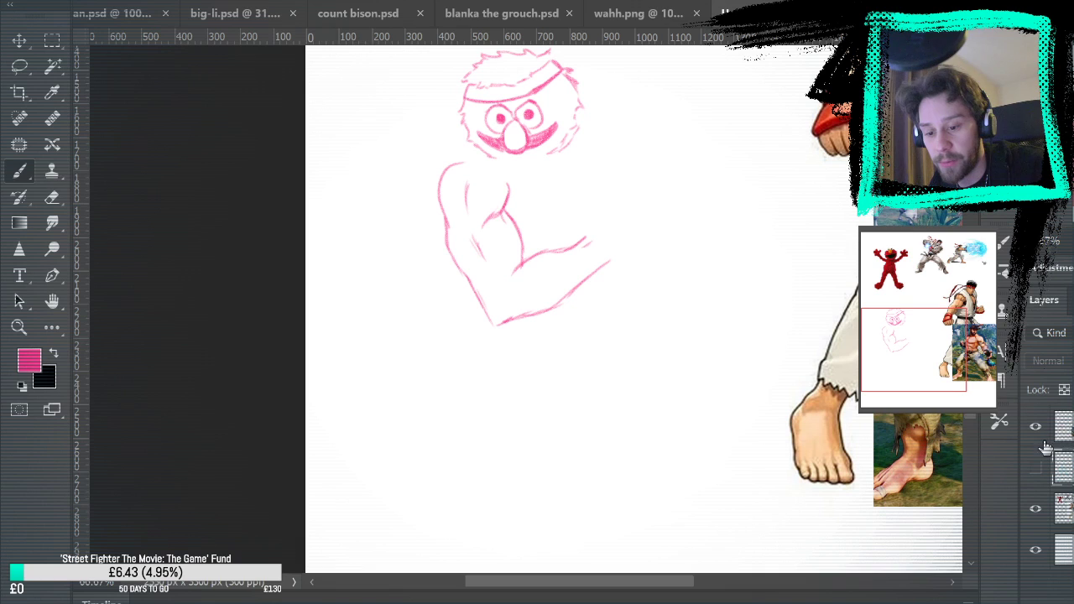
left_click(1036, 468)
mouse_move(819, 344)
left_mouse_down()
mouse_move(727, 455)
mouse_move(684, 372)
mouse_move(630, 398)
left_mouse_up()
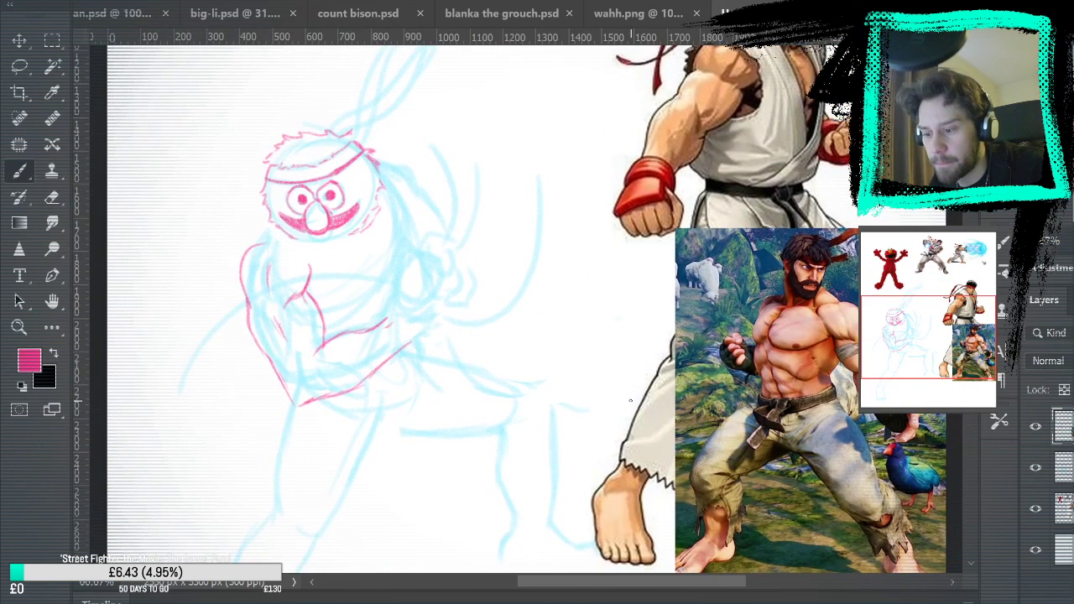
left_click_drag(890, 562, 895, 444)
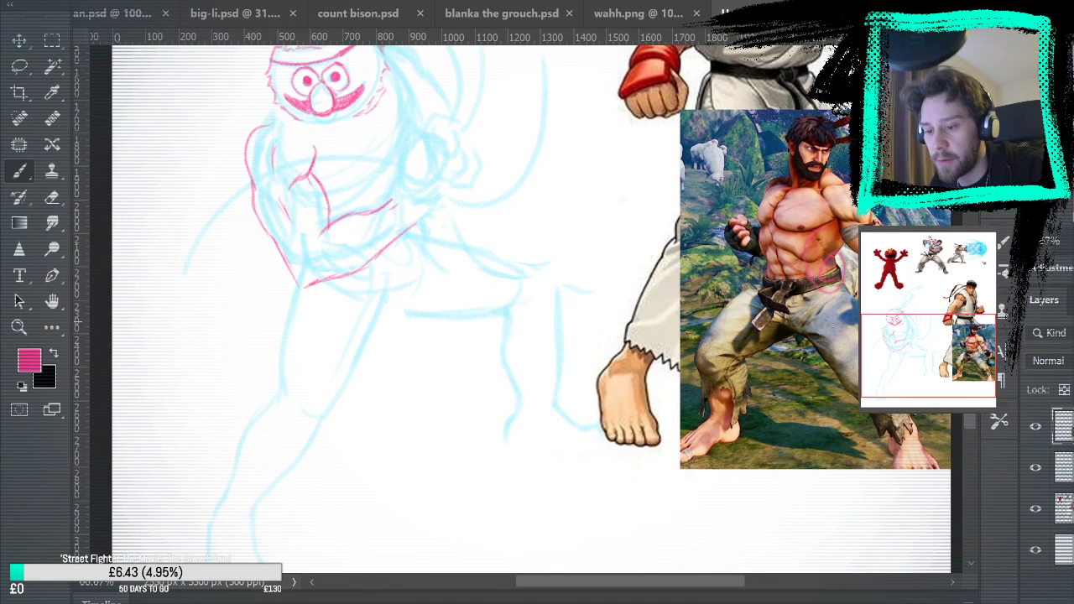
left_click_drag(616, 247, 681, 377)
left_click(1036, 468)
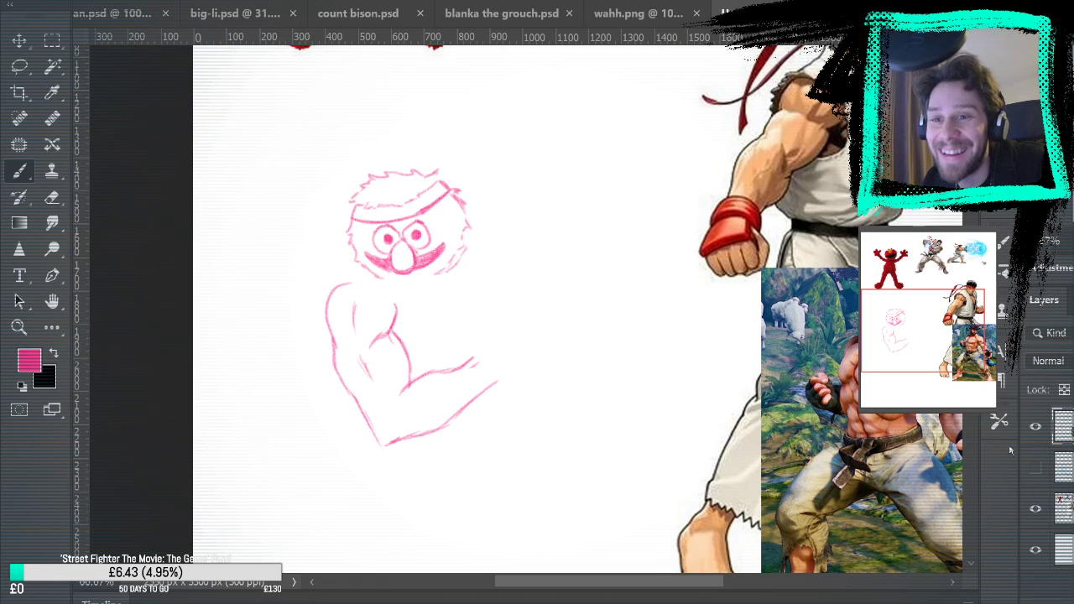
left_click(1036, 458)
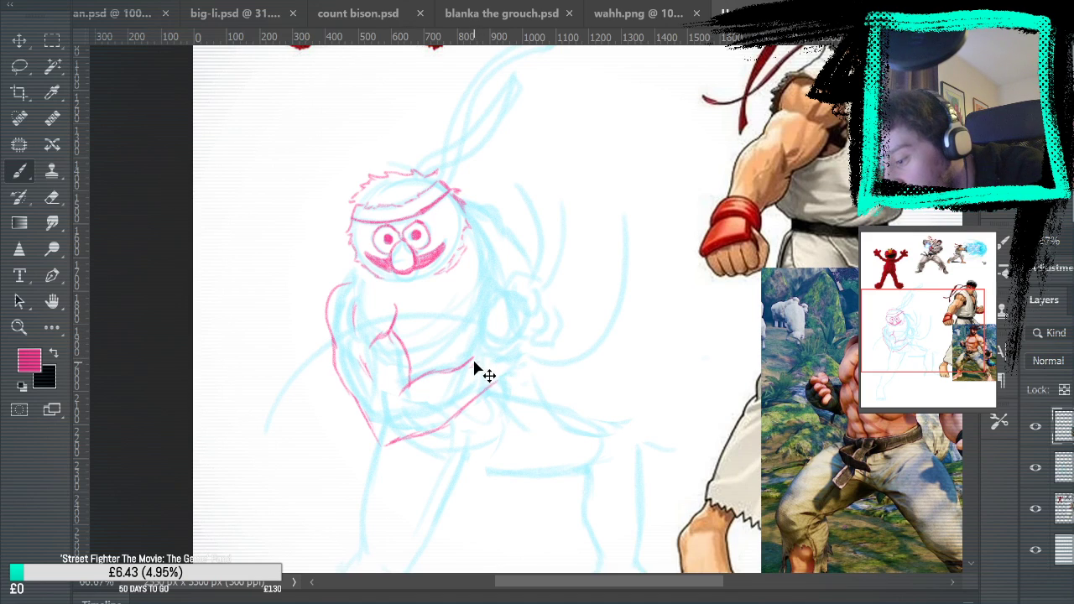
Draw the open hand at the end of the forearm, with the raised thumb, palm and curled fingers
mouse_move(473, 341)
left_mouse_down()
mouse_move(486, 324)
mouse_move(481, 347)
left_mouse_up()
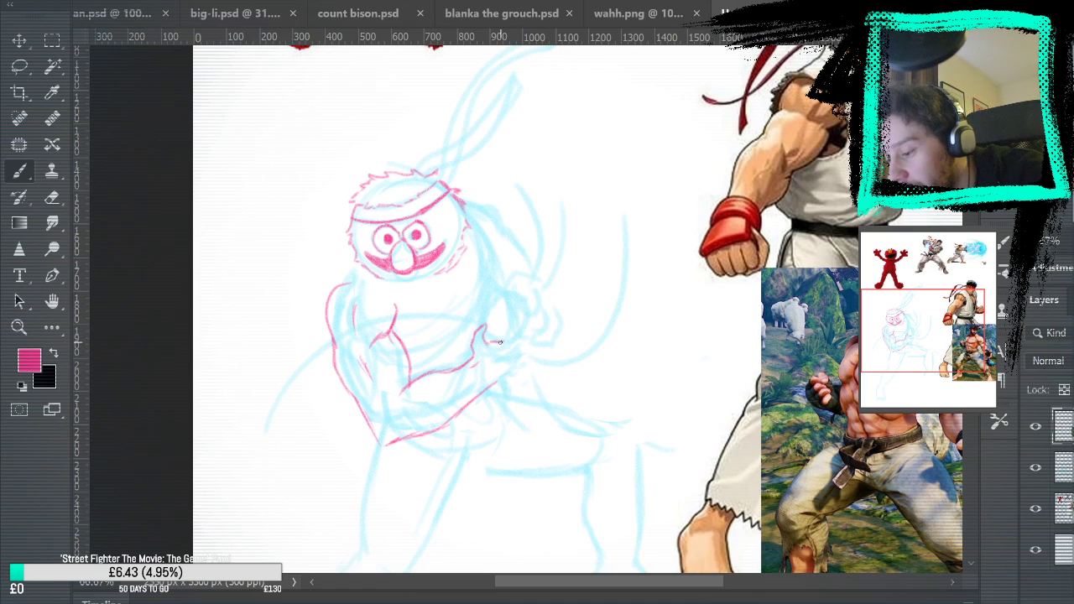
left_click_drag(487, 341, 514, 344)
mouse_move(491, 384)
left_mouse_down()
mouse_move(514, 383)
mouse_move(522, 358)
left_mouse_up()
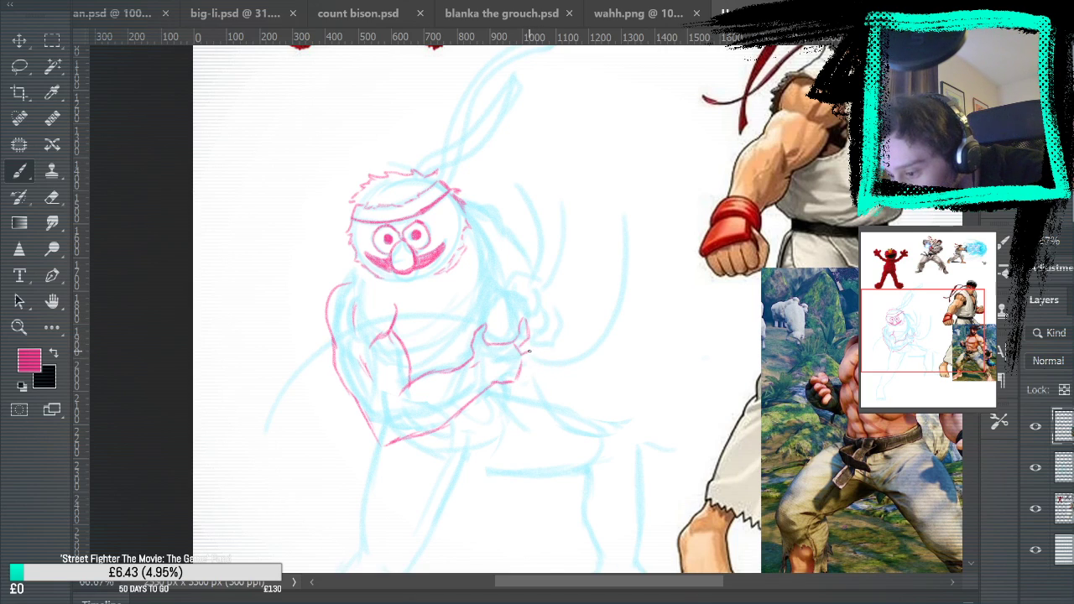
mouse_move(530, 350)
left_mouse_down()
mouse_move(533, 335)
mouse_move(540, 352)
left_mouse_up()
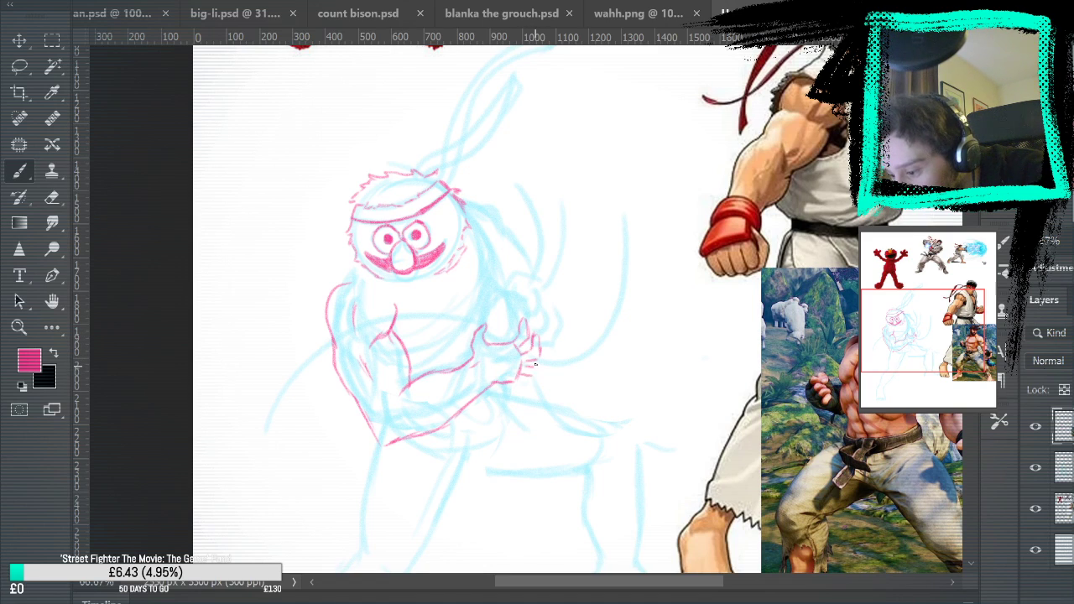
left_click_drag(517, 378, 526, 385)
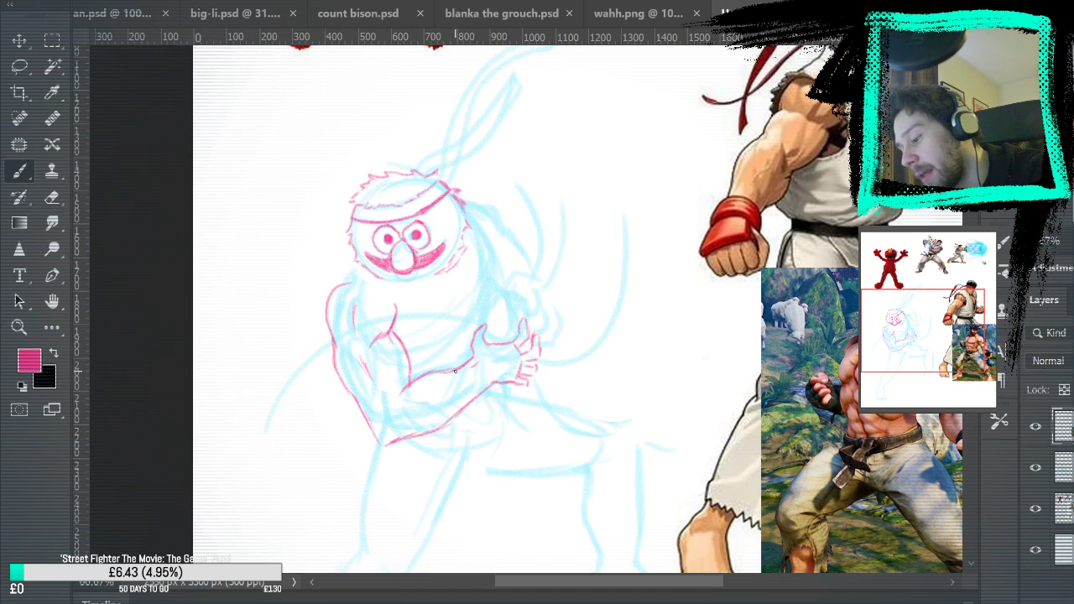
Add a wrist band between forearm and hand, erase the overlapping lines inside it, and outline the fingerless glove on the palm
left_click_drag(459, 377, 471, 398)
mouse_move(475, 357)
left_mouse_down()
mouse_move(491, 388)
mouse_move(479, 405)
mouse_move(492, 387)
mouse_move(474, 406)
left_mouse_up()
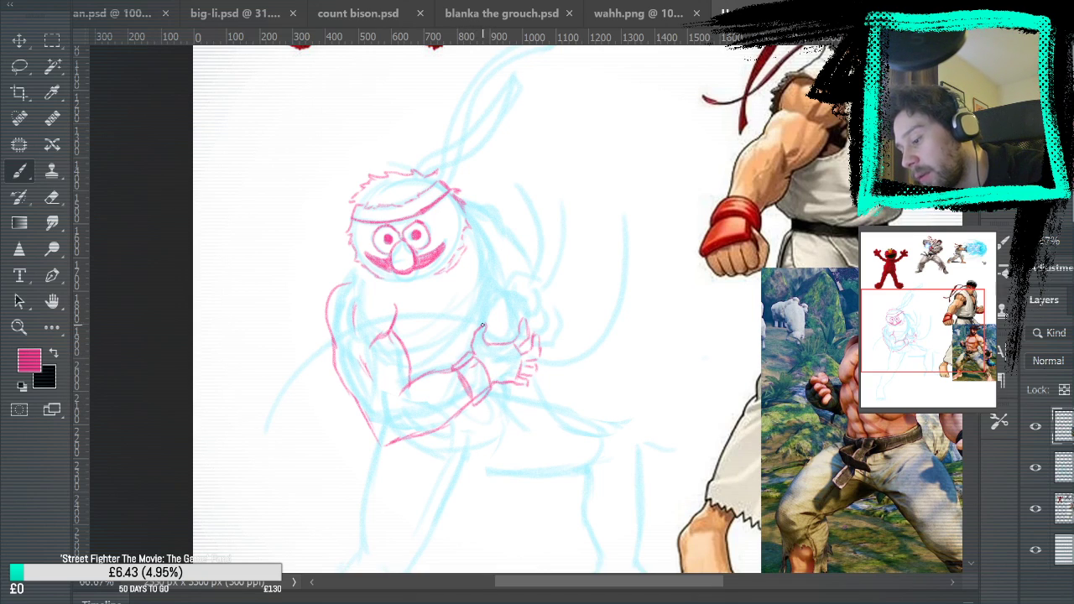
left_click(52, 197)
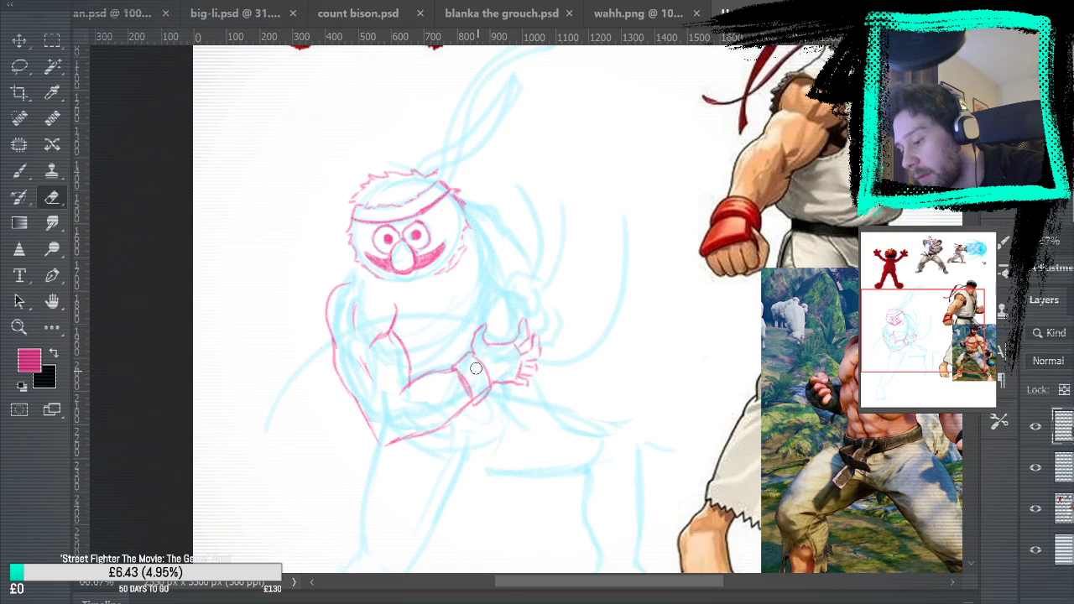
left_click(20, 170)
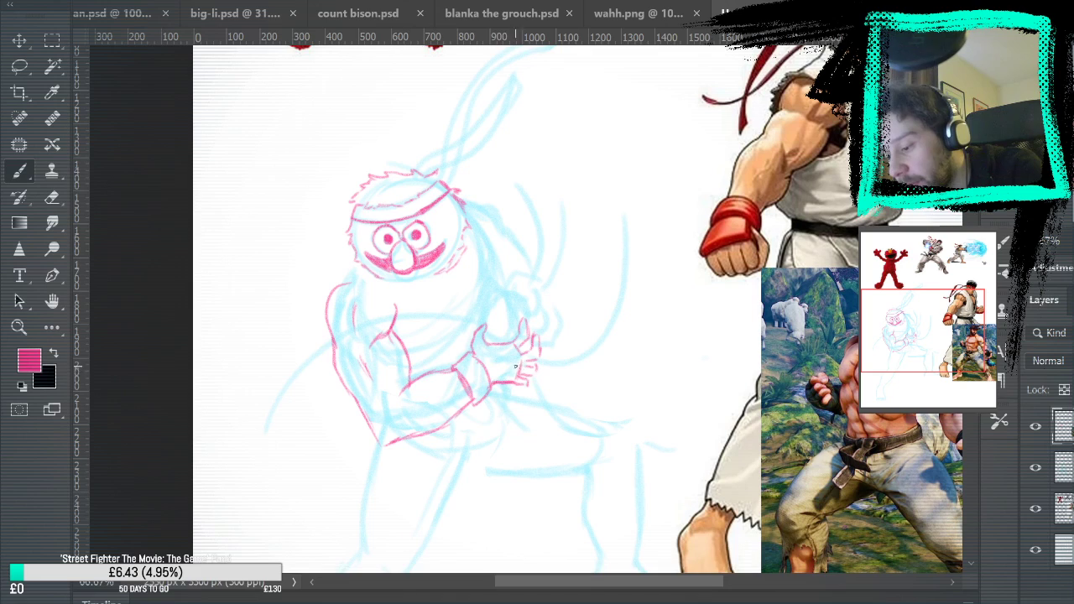
mouse_move(493, 390)
left_mouse_down()
mouse_move(516, 385)
mouse_move(523, 357)
mouse_move(500, 350)
mouse_move(522, 346)
mouse_move(522, 362)
left_mouse_up()
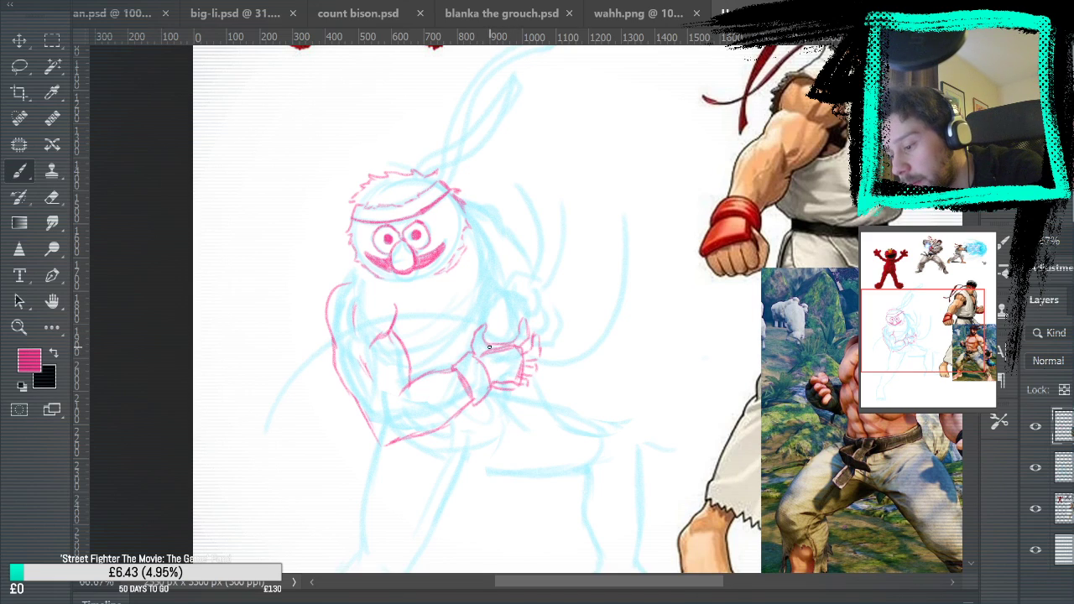
Touch up the gloved hand's fingers, checking the pink line work with the blue sketch layer hidden, and show that layer again
key("e")
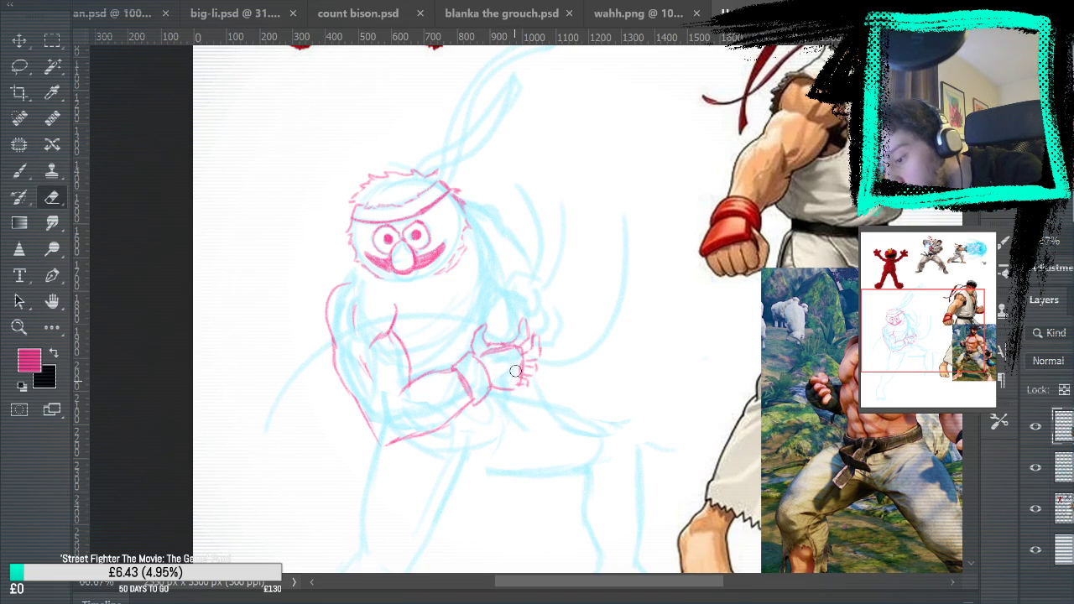
key("b")
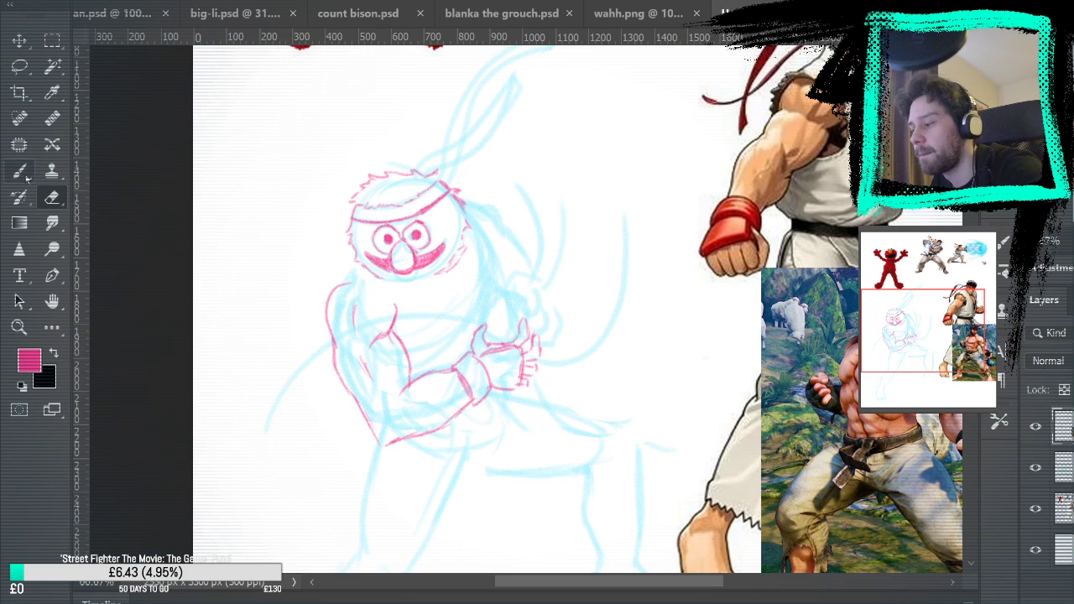
mouse_move(710, 307)
left_mouse_down()
mouse_move(645, 247)
mouse_move(663, 242)
left_mouse_up()
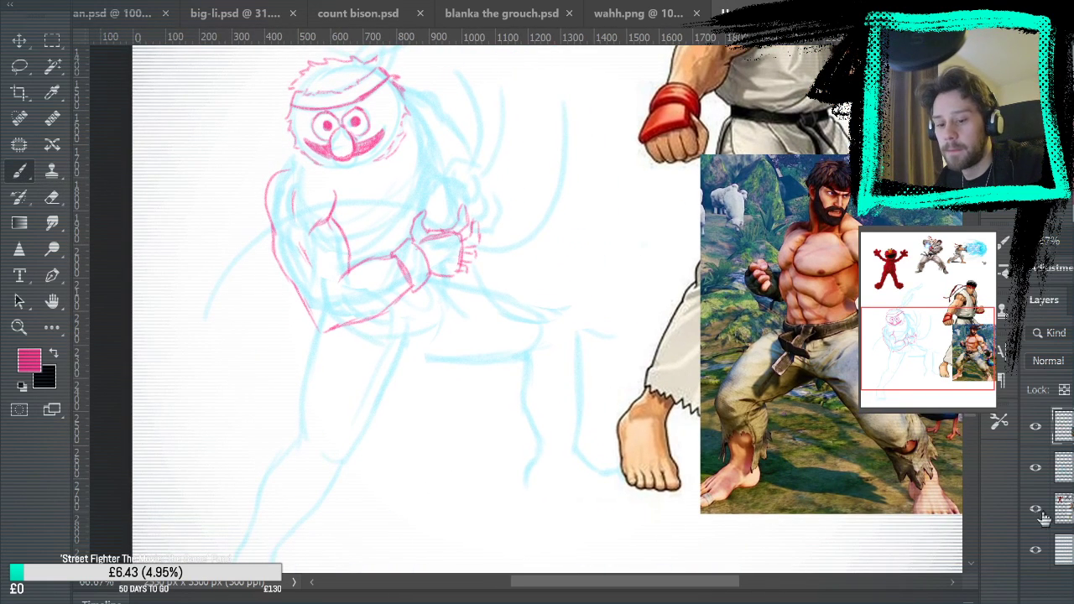
left_click(1035, 468)
left_click_drag(864, 391, 857, 510)
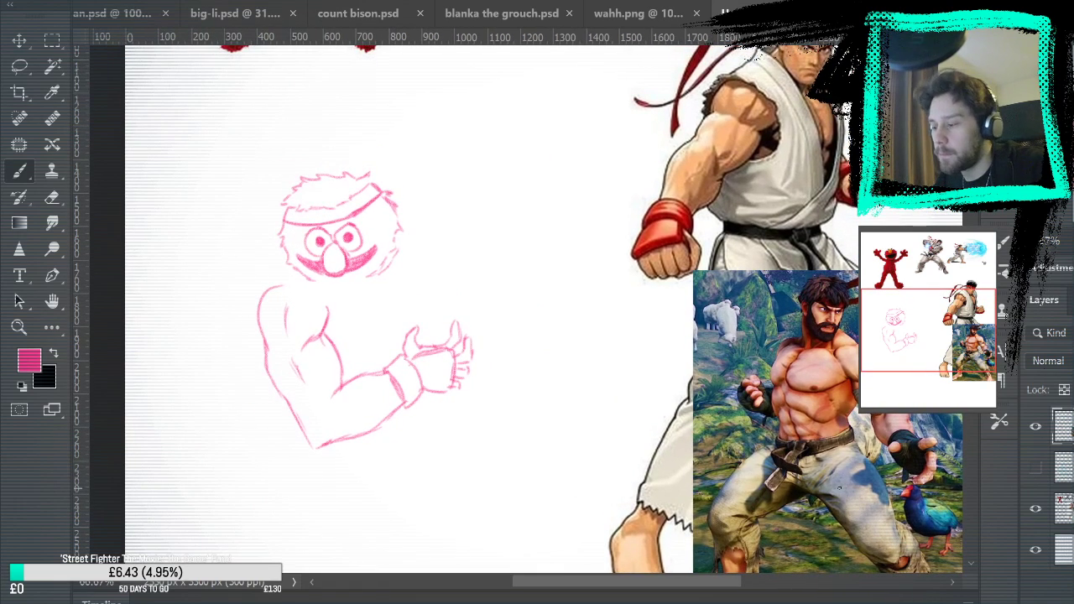
key("e")
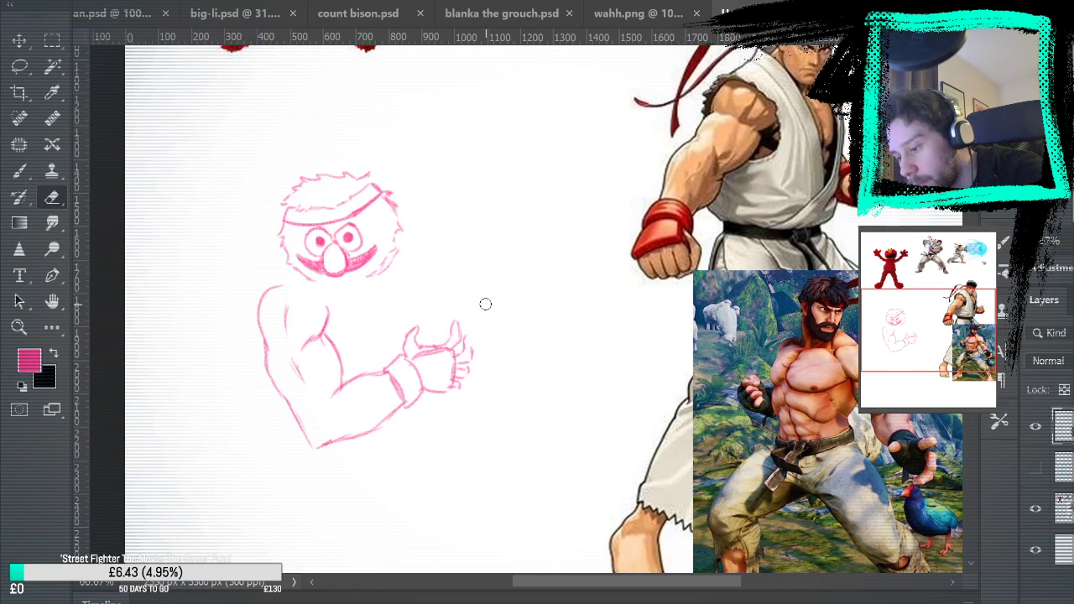
key("b")
mouse_move(462, 349)
left_mouse_down()
mouse_move(475, 339)
mouse_move(466, 359)
left_mouse_up()
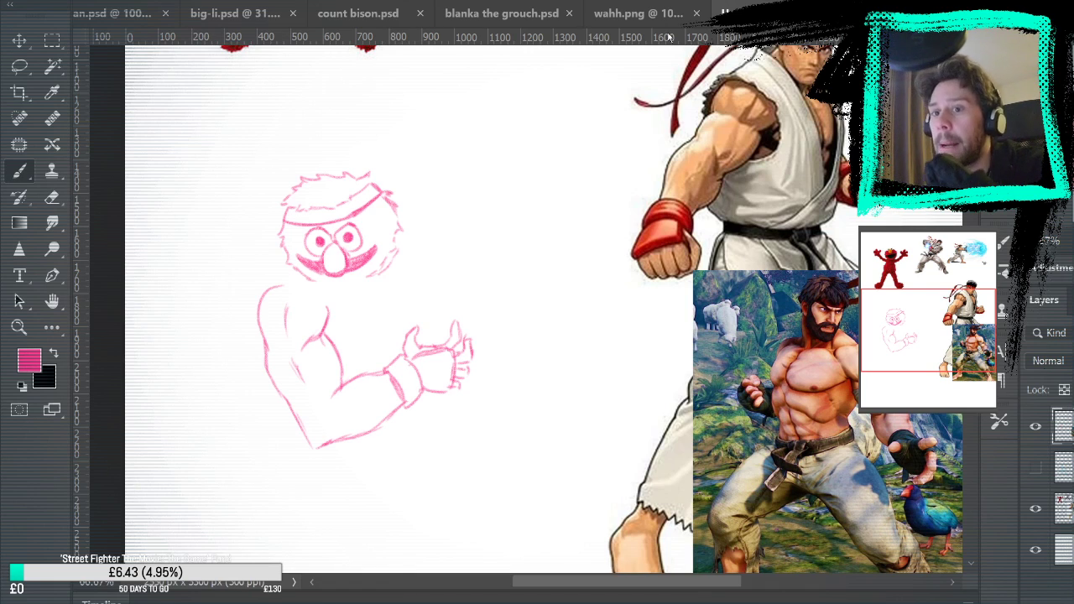
left_click(1035, 468)
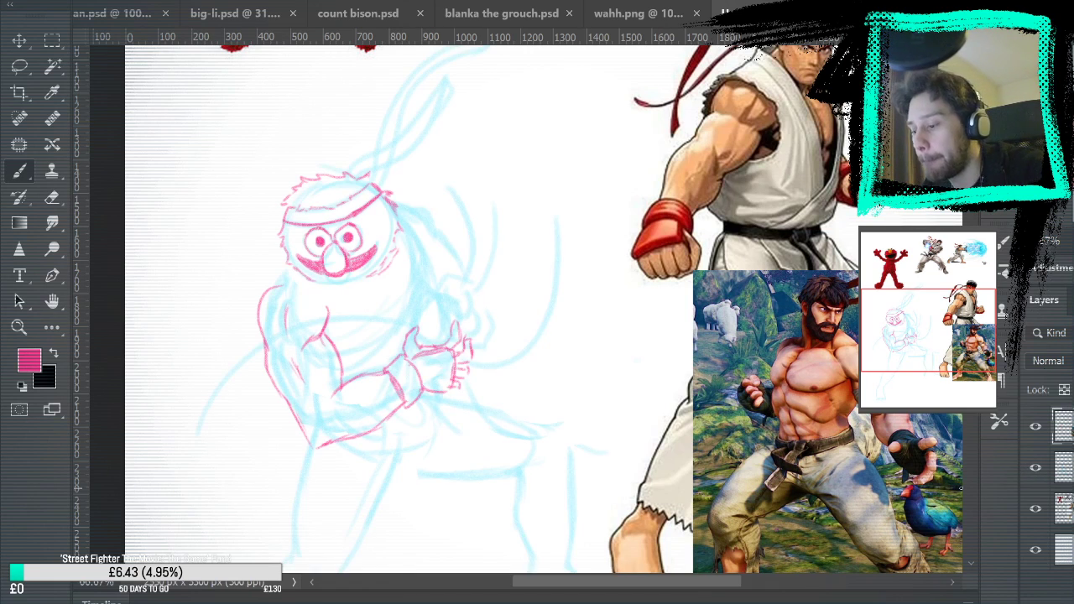
Draw short ragged fur strokes around the near shoulder and over the far shoulder beside the head
mouse_move(554, 234)
left_mouse_down()
mouse_move(526, 304)
mouse_move(525, 78)
mouse_move(522, 173)
left_mouse_up()
mouse_move(613, 245)
left_mouse_down()
mouse_move(547, 444)
mouse_move(577, 387)
left_mouse_up()
mouse_move(182, 452)
left_mouse_down()
mouse_move(172, 407)
mouse_move(195, 367)
left_mouse_up()
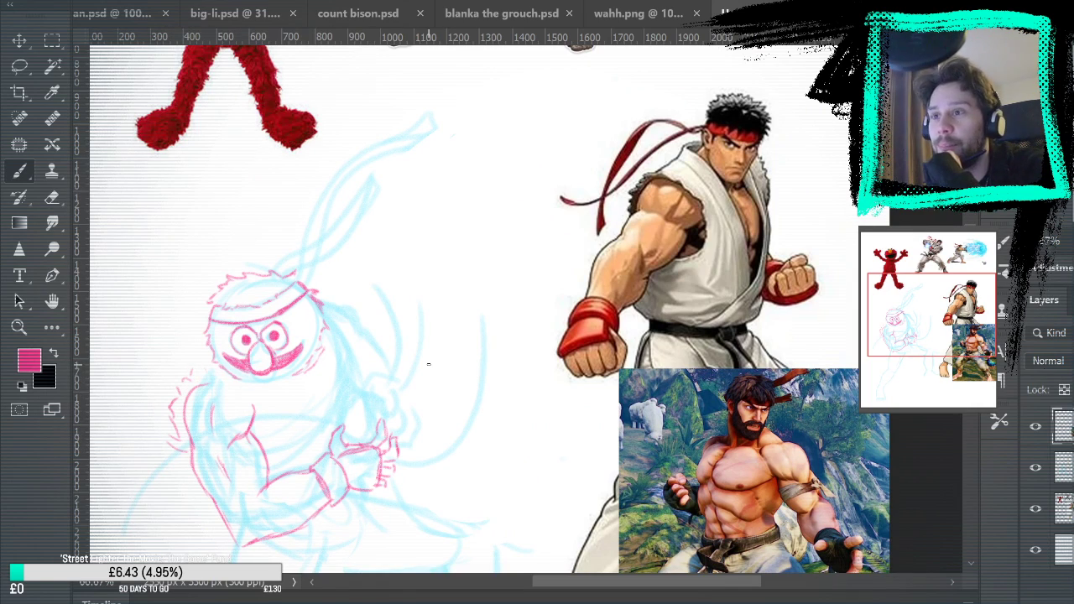
left_click_drag(204, 371, 256, 410)
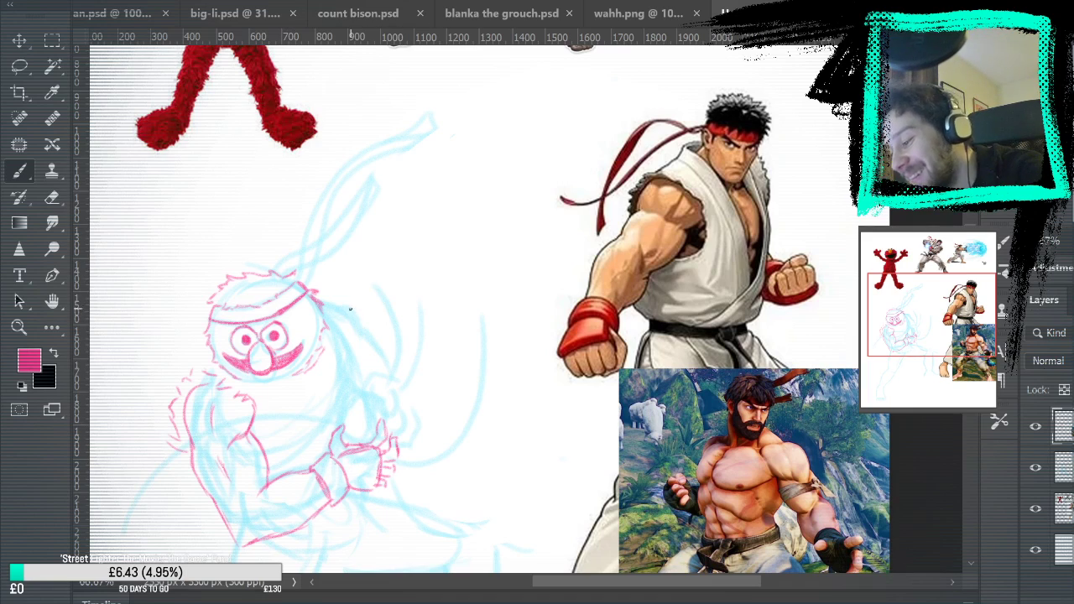
mouse_move(320, 293)
left_mouse_down()
mouse_move(345, 289)
mouse_move(353, 344)
left_mouse_up()
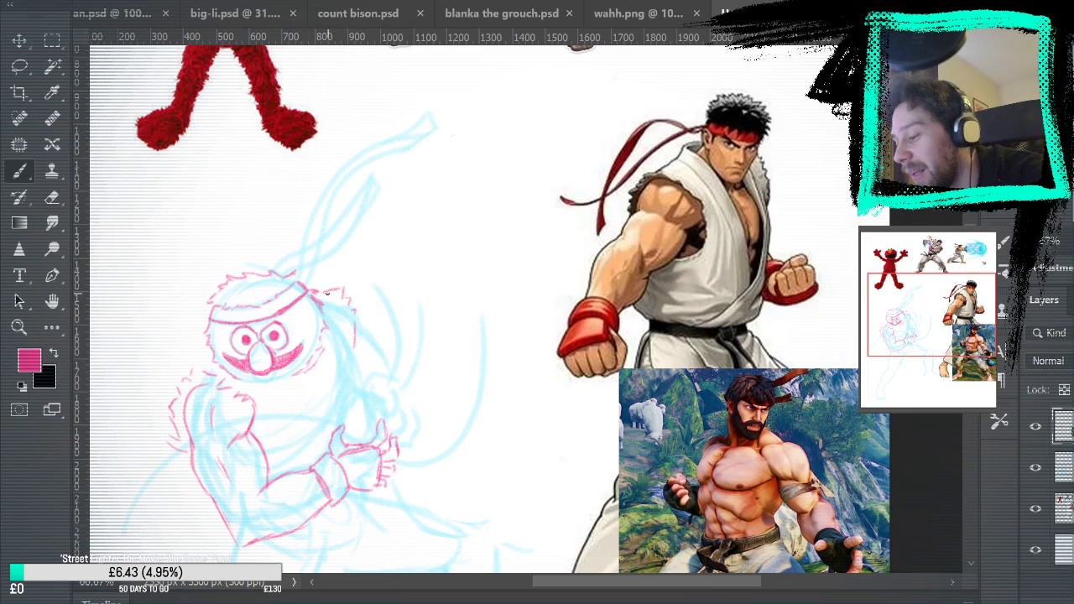
left_click_drag(356, 342, 358, 375)
Draw the second hand with curled fingers above the first one, adding its wrist band and the short forearm lines
left_click_drag(668, 293, 689, 157)
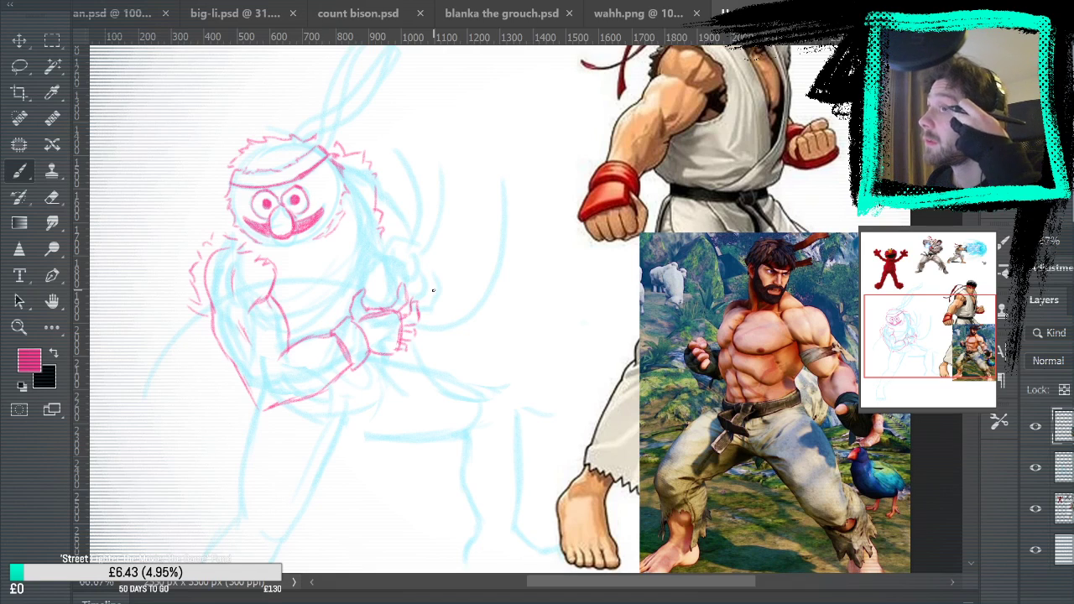
mouse_move(413, 249)
left_mouse_down()
mouse_move(412, 288)
mouse_move(418, 246)
mouse_move(425, 269)
mouse_move(441, 257)
mouse_move(413, 246)
mouse_move(429, 233)
mouse_move(437, 252)
mouse_move(460, 247)
mouse_move(438, 298)
left_mouse_up()
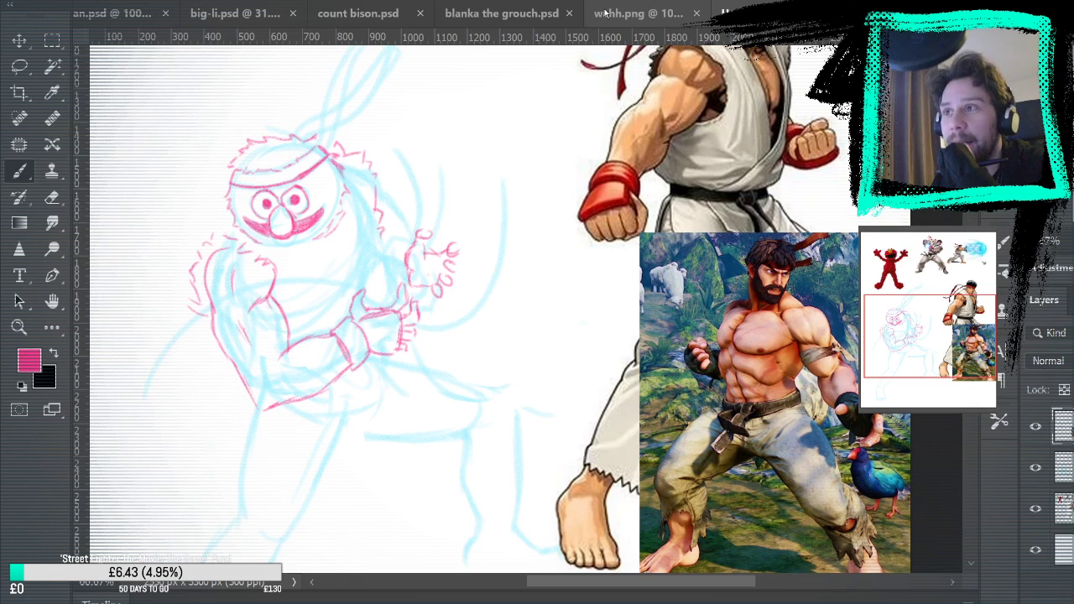
mouse_move(407, 254)
left_mouse_down()
mouse_move(409, 278)
mouse_move(398, 267)
mouse_move(398, 277)
left_mouse_up()
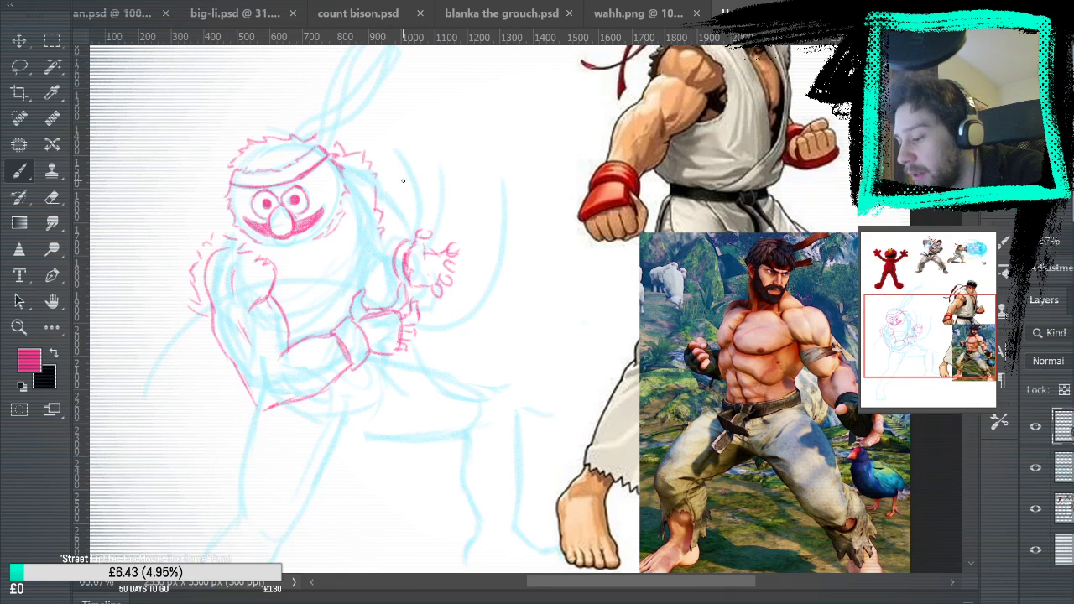
left_click_drag(380, 228, 411, 241)
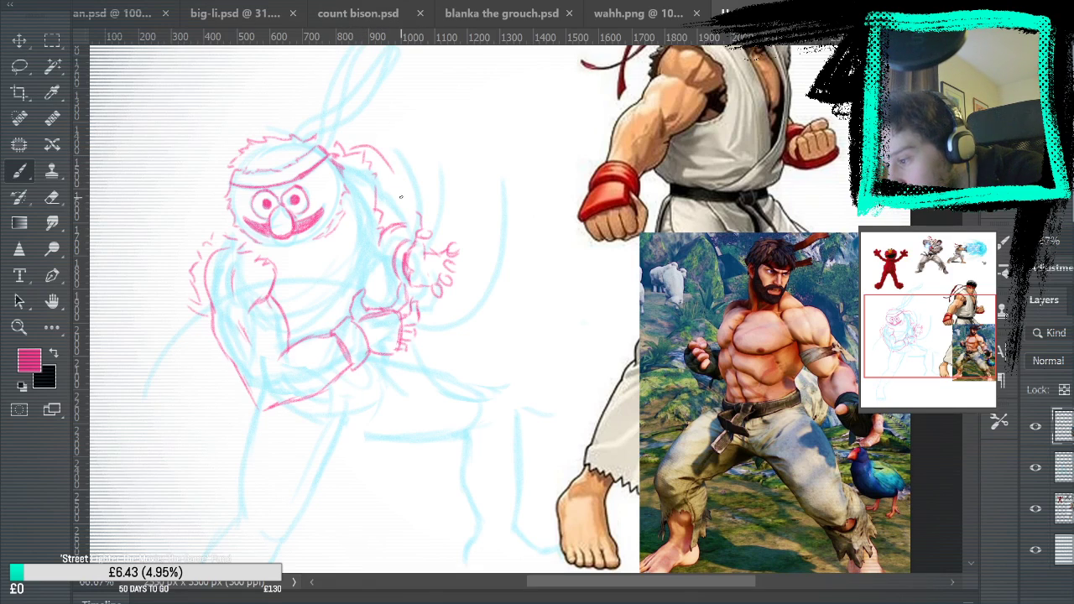
Try several curved outlines for the far arm between the headband knot and the second hand
mouse_move(351, 154)
left_mouse_down()
mouse_move(364, 139)
mouse_move(402, 169)
mouse_move(417, 218)
left_mouse_up()
key("ctrl+z")
key("ctrl+z")
key("ctrl+z")
key("ctrl+z")
key("ctrl+z")
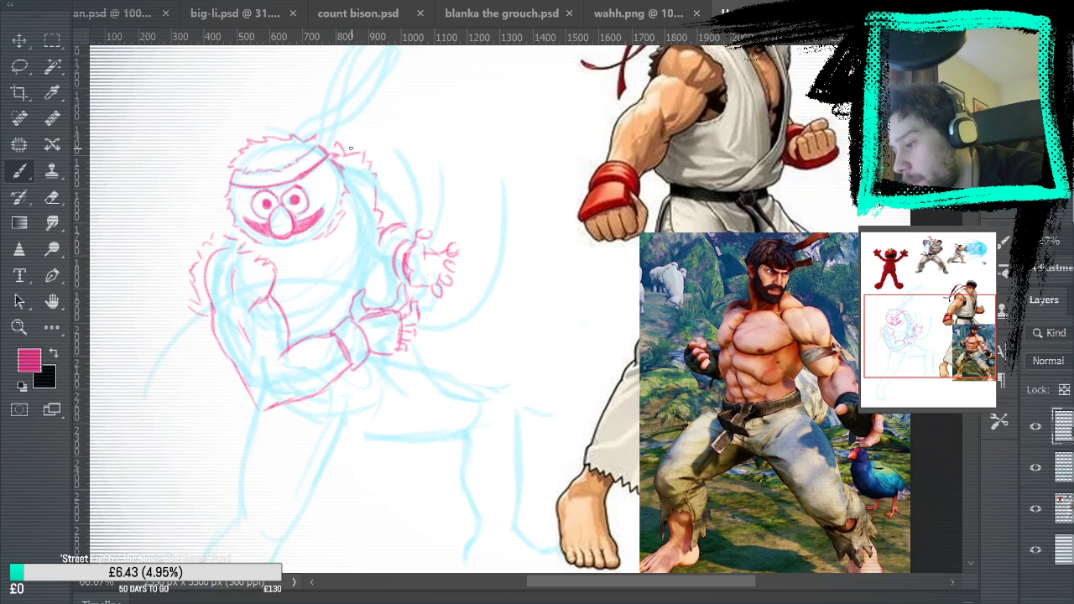
mouse_move(342, 146)
left_mouse_down()
mouse_move(381, 158)
mouse_move(413, 222)
mouse_move(431, 230)
mouse_move(428, 246)
mouse_move(420, 235)
left_mouse_up()
key("ctrl+z")
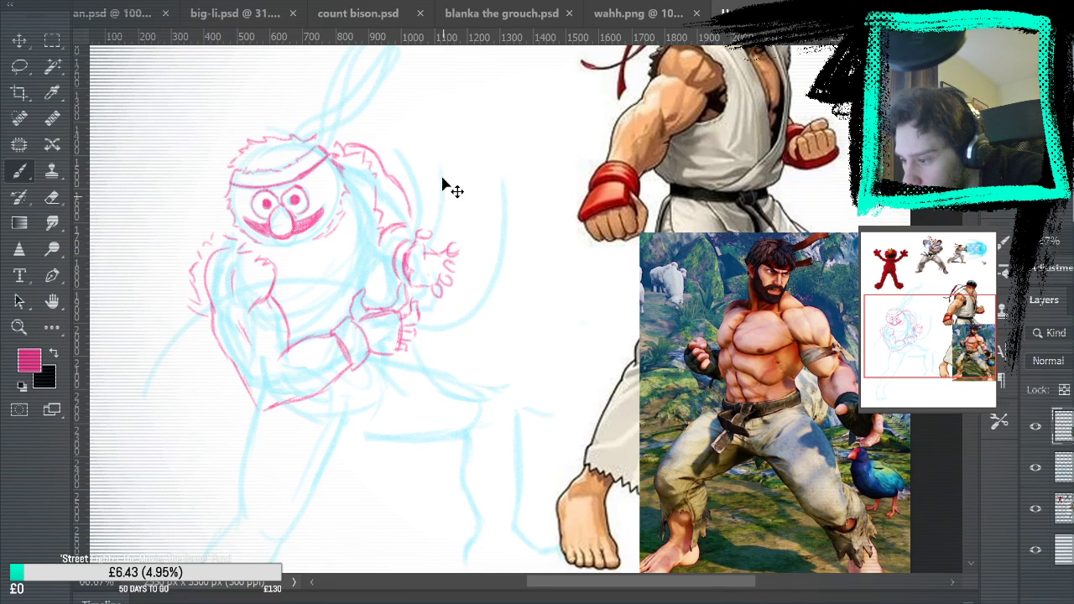
key("ctrl+z")
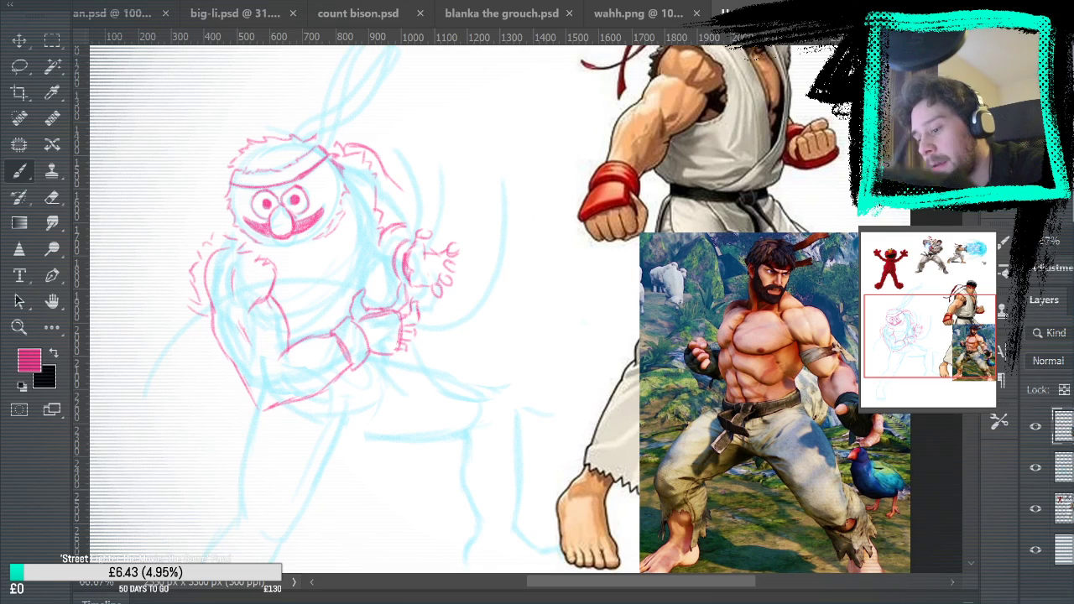
key("ctrl+z")
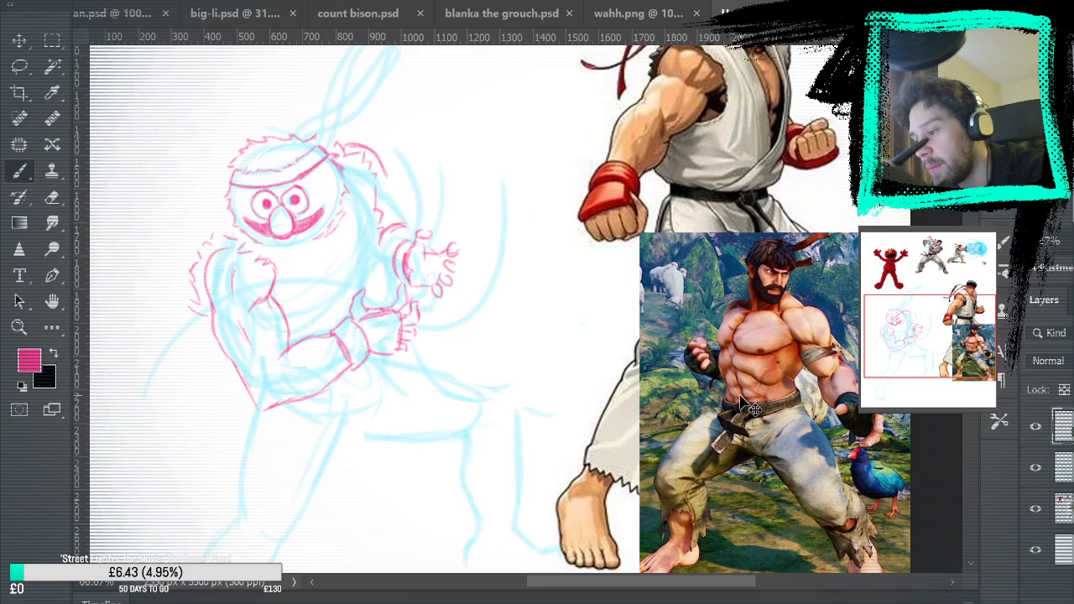
key("ctrl+z")
key("ctrl+z")
key("ctrl+z")
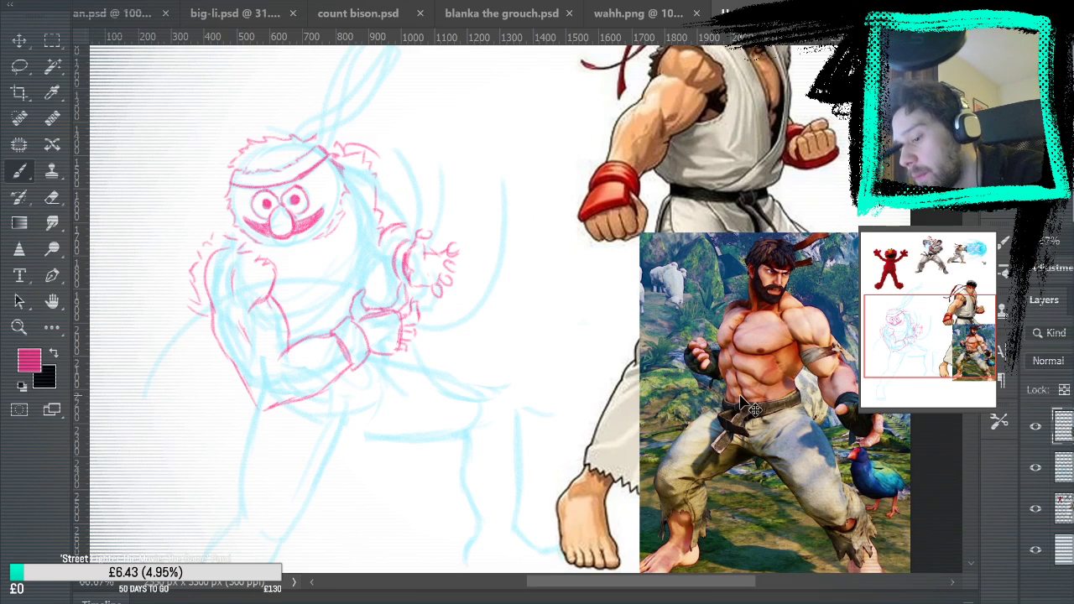
Erase the fur strokes and trial arm outline between the far shoulder and the second hand
mouse_move(346, 146)
left_mouse_down()
mouse_move(384, 193)
mouse_move(394, 226)
left_mouse_up()
key("e")
mouse_move(402, 224)
left_mouse_down()
mouse_move(384, 187)
mouse_move(388, 241)
mouse_move(402, 167)
mouse_move(389, 194)
mouse_move(394, 221)
mouse_move(347, 149)
left_mouse_up()
key("b")
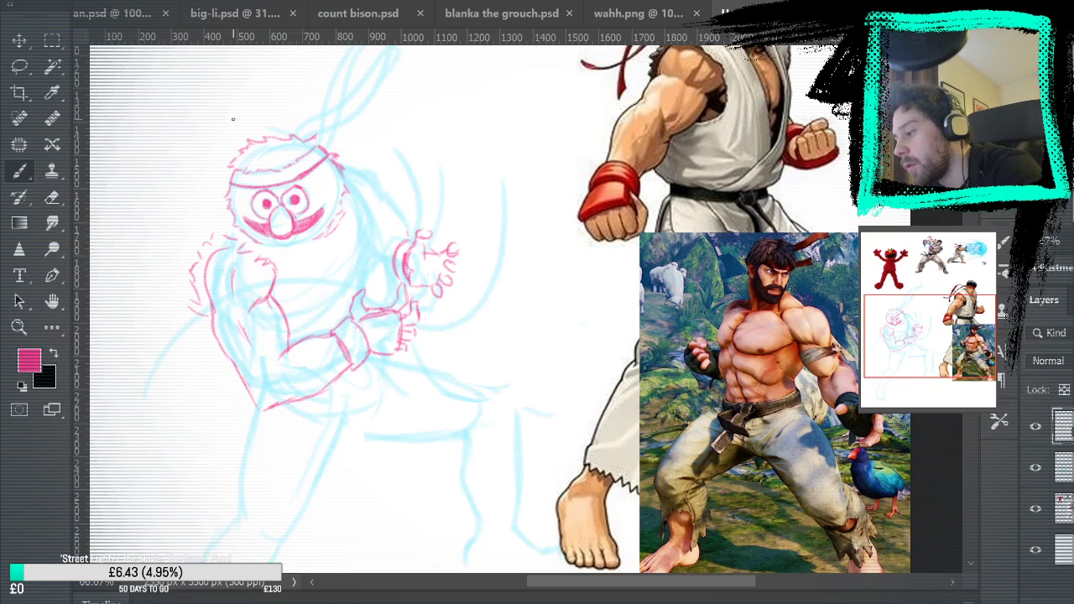
Draw the far arm's edge as one slanting line from beside the head down to the second hand's wrist
mouse_move(352, 179)
left_mouse_down()
mouse_move(384, 256)
mouse_move(363, 202)
mouse_move(385, 243)
left_mouse_up()
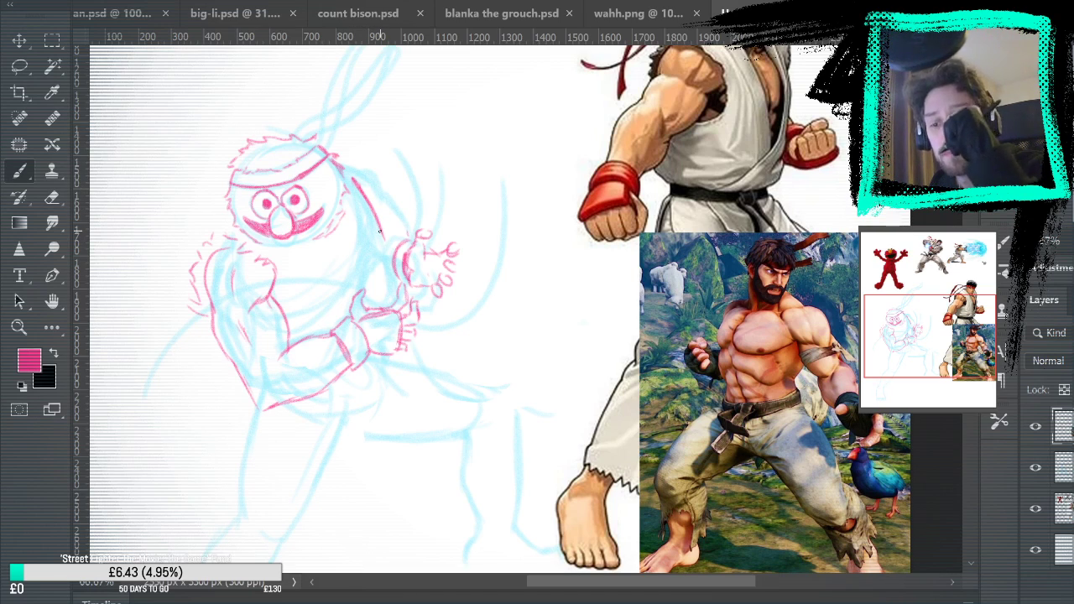
mouse_move(777, 314)
left_mouse_down()
mouse_move(740, 329)
mouse_move(774, 312)
mouse_move(820, 338)
mouse_move(787, 313)
left_mouse_up()
key("ctrl+z")
key("ctrl+z")
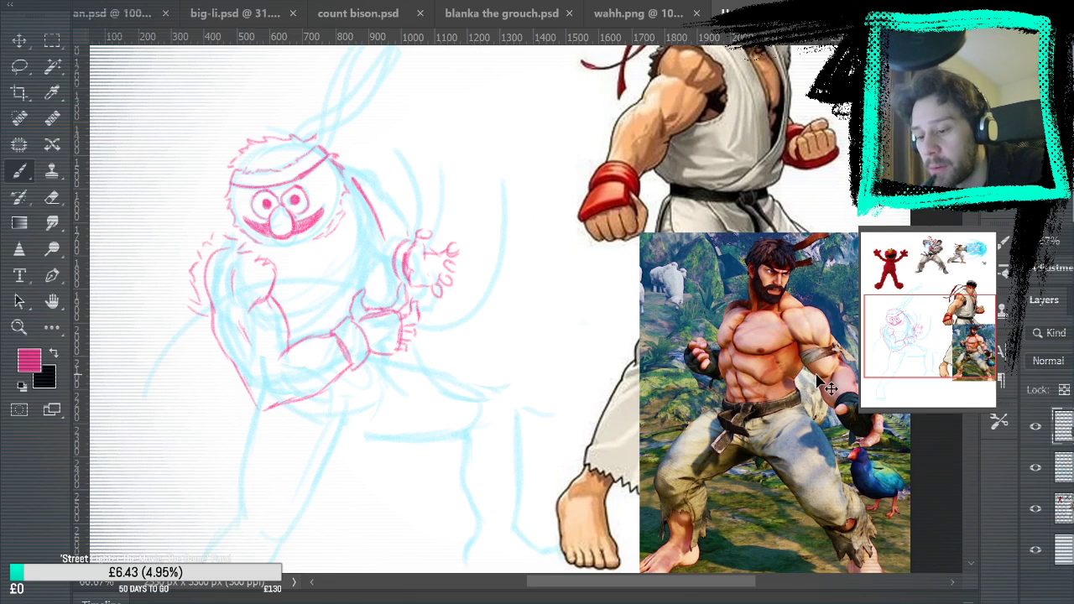
Try a rough chest, neck and shoulder study in the blank area beside the figure
mouse_move(514, 344)
left_mouse_down()
mouse_move(542, 320)
mouse_move(594, 309)
left_mouse_up()
mouse_move(505, 287)
left_mouse_down()
mouse_move(573, 272)
mouse_move(601, 281)
mouse_move(604, 314)
mouse_move(531, 369)
mouse_move(539, 376)
mouse_move(598, 326)
left_mouse_up()
key("ctrl+z")
key("ctrl+z")
mouse_move(601, 313)
left_mouse_down()
mouse_move(575, 317)
mouse_move(606, 350)
mouse_move(592, 388)
left_mouse_up()
left_click_drag(604, 318, 606, 370)
mouse_move(513, 282)
left_mouse_down()
mouse_move(579, 268)
mouse_move(545, 279)
mouse_move(514, 221)
mouse_move(591, 248)
mouse_move(575, 265)
left_mouse_up()
key("ctrl+z")
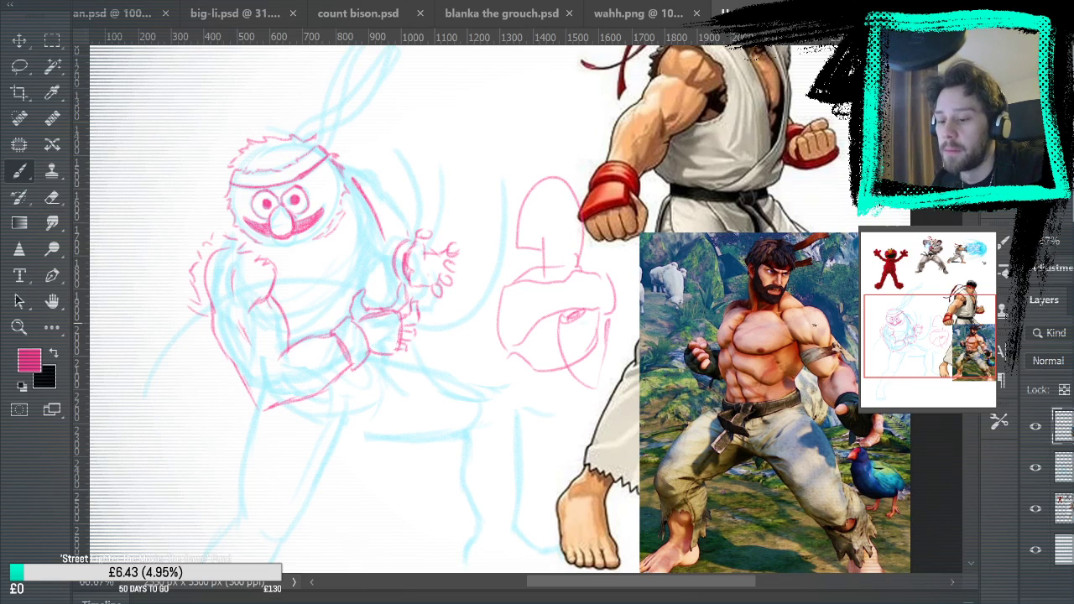
key("ctrl+z")
key("ctrl+z")
key("ctrl+z")
key("ctrl+z")
key("ctrl+z")
key("ctrl+z")
key("ctrl+z")
key("ctrl+z")
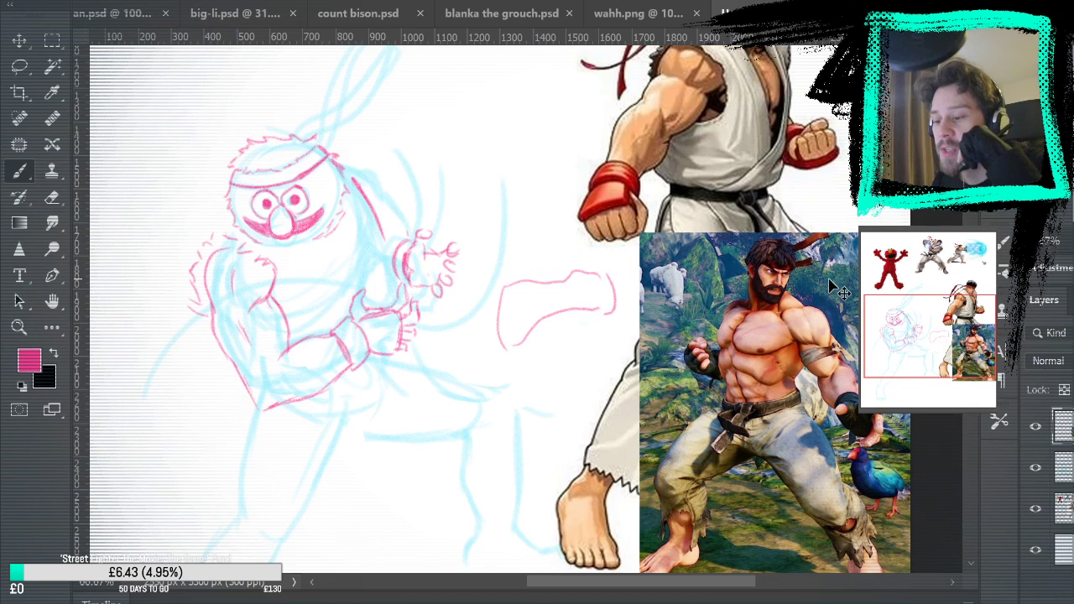
key("ctrl+z")
key("ctrl+z")
key("ctrl+z")
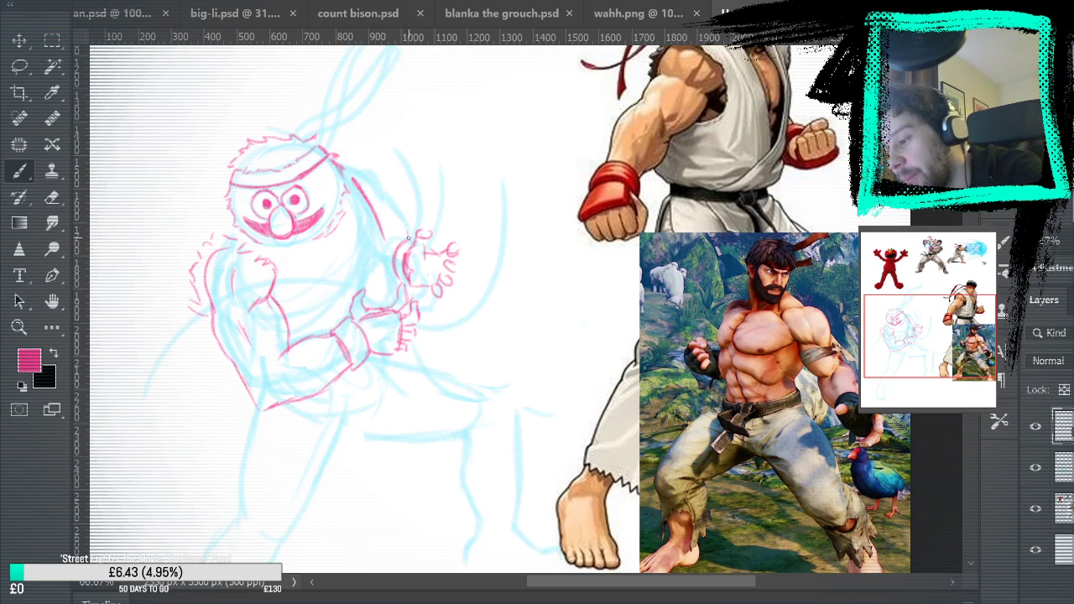
Add ragged strokes at the second wrist and outline the far shoulder and arm from the headband down to it
left_click_drag(385, 246, 398, 243)
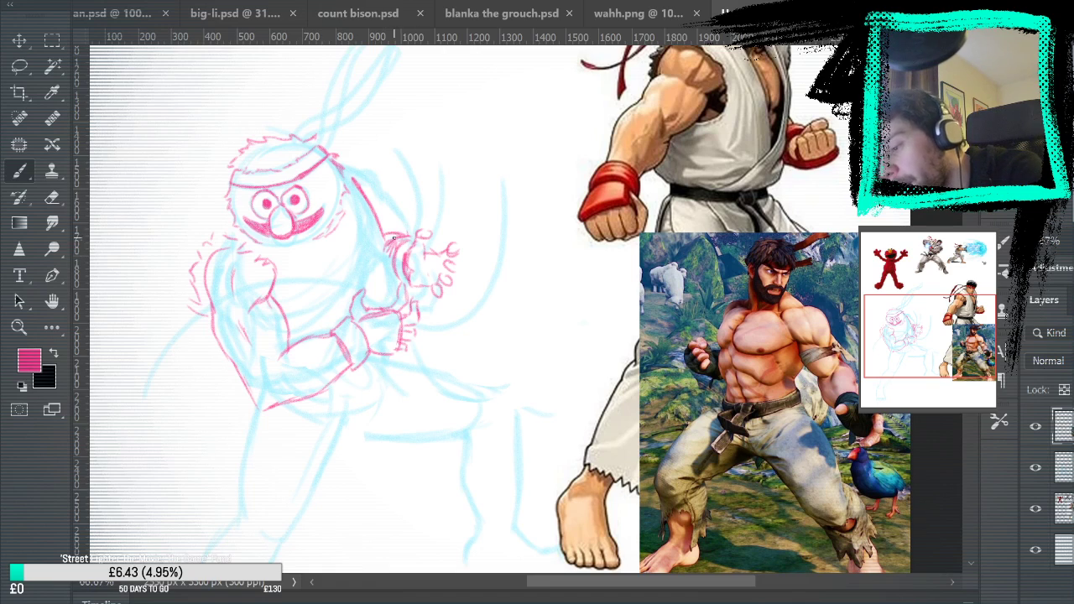
left_click_drag(337, 154, 366, 193)
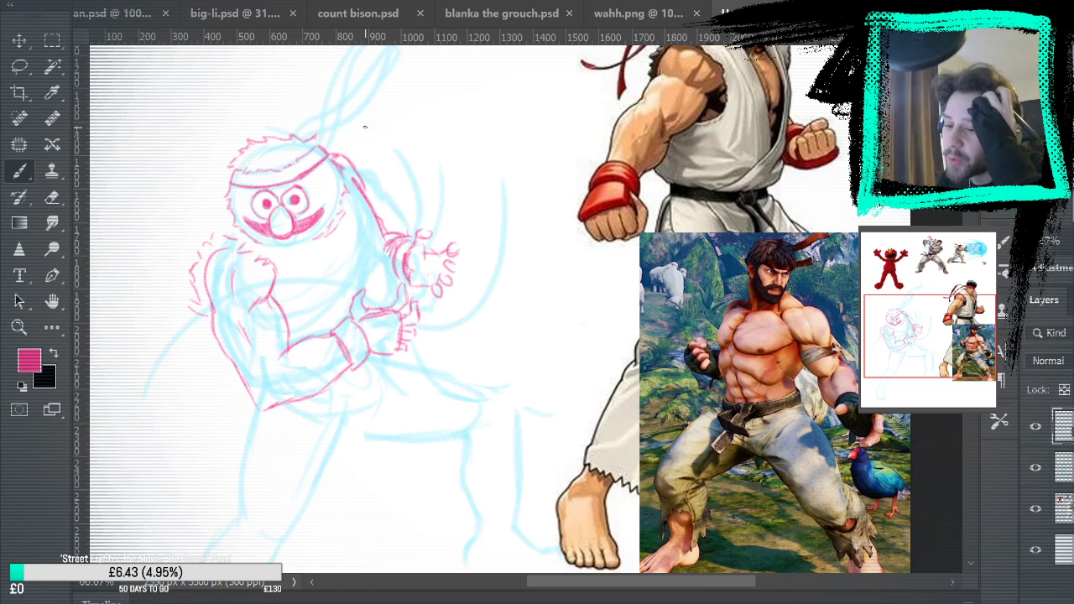
left_click_drag(369, 208, 383, 248)
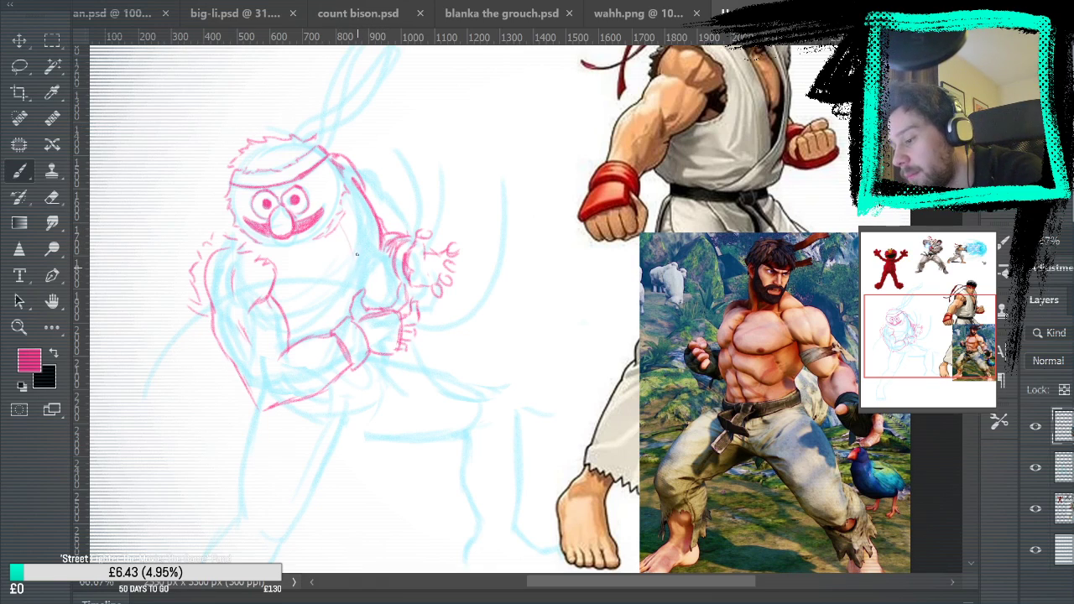
Draw the side of the chest below the head and the curved underside of the pectorals across to the near arm
left_click_drag(359, 236, 356, 280)
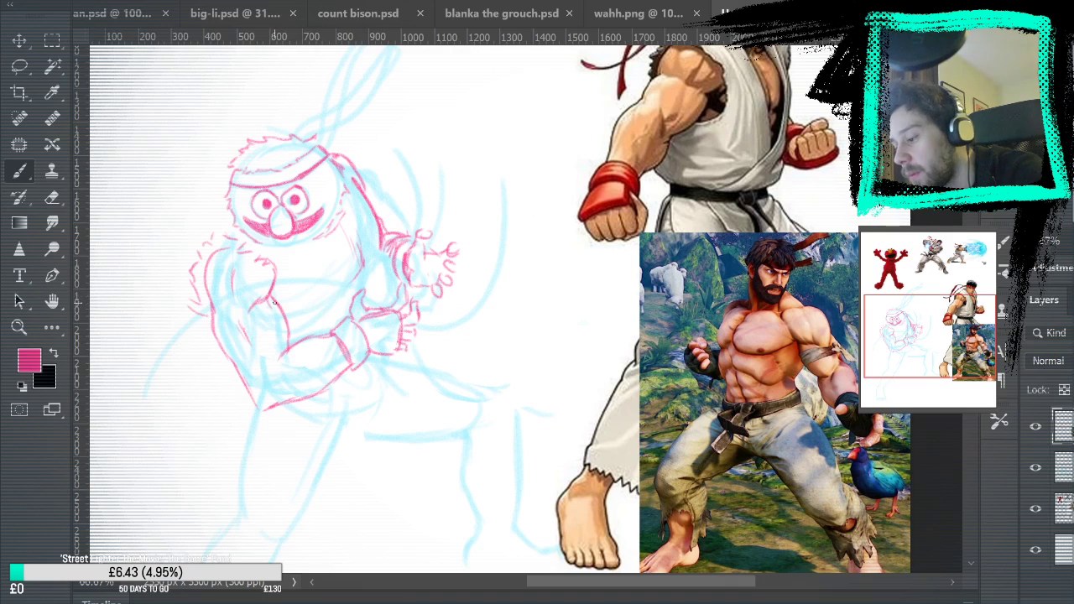
left_click_drag(280, 281, 342, 294)
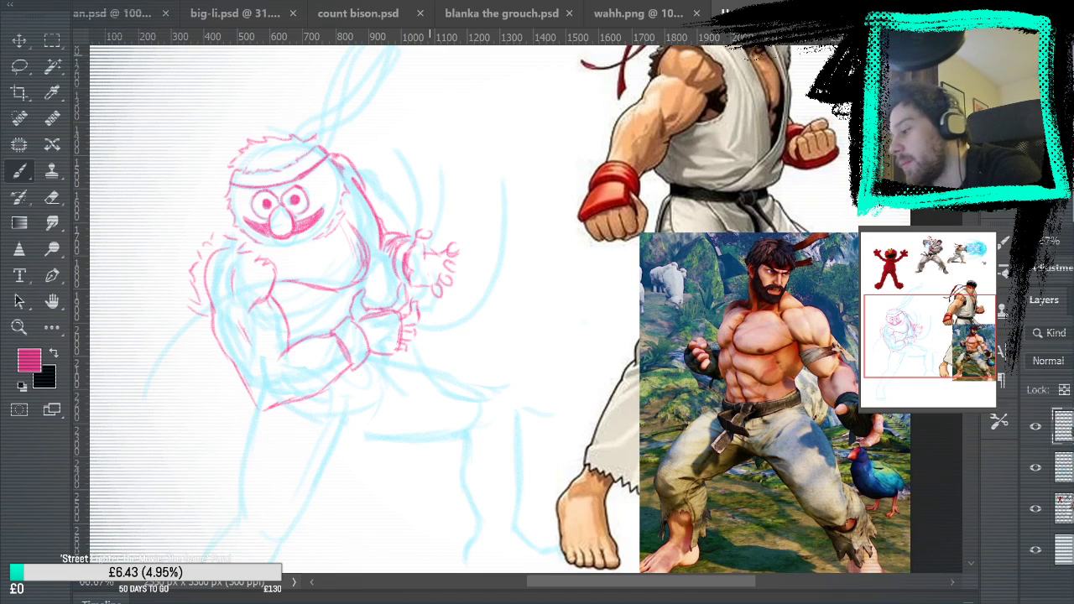
key("e")
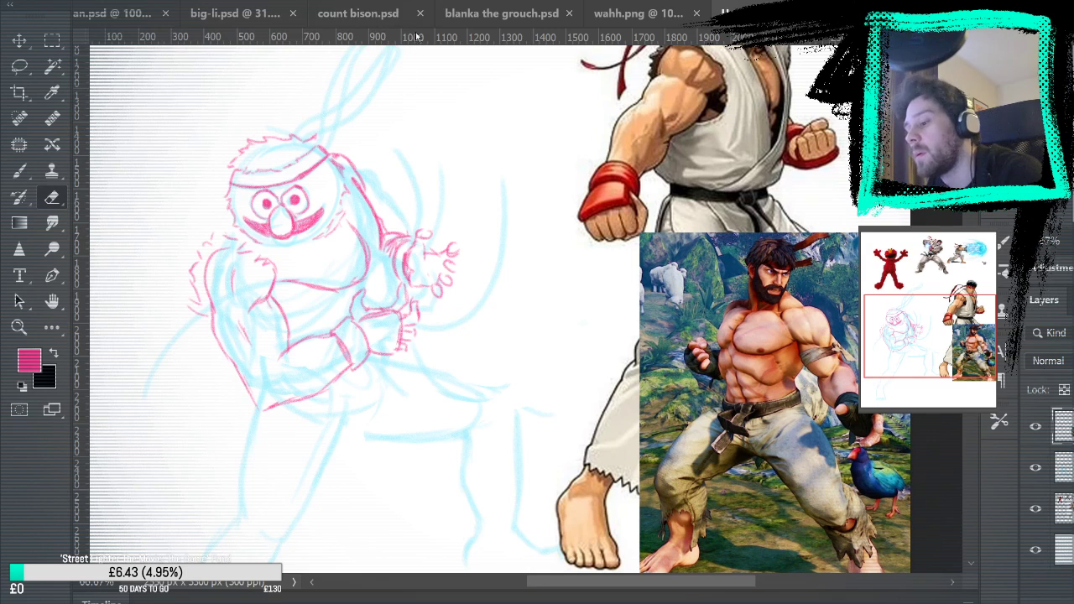
key("b")
Try collar lines across the upper chest and inner muscle contours on the near shoulder
left_click_drag(677, 383, 718, 339)
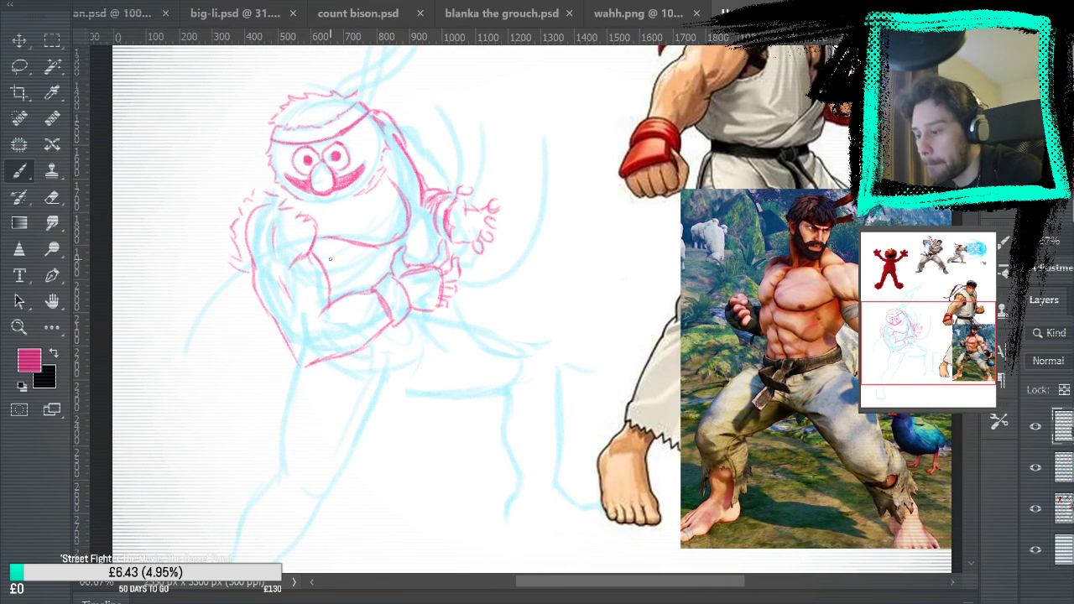
mouse_move(324, 234)
left_mouse_down()
mouse_move(280, 275)
mouse_move(251, 262)
mouse_move(273, 198)
left_mouse_up()
mouse_move(290, 196)
left_mouse_down()
mouse_move(314, 227)
mouse_move(398, 182)
left_mouse_up()
left_click_drag(388, 189, 320, 216)
left_click_drag(393, 172, 332, 205)
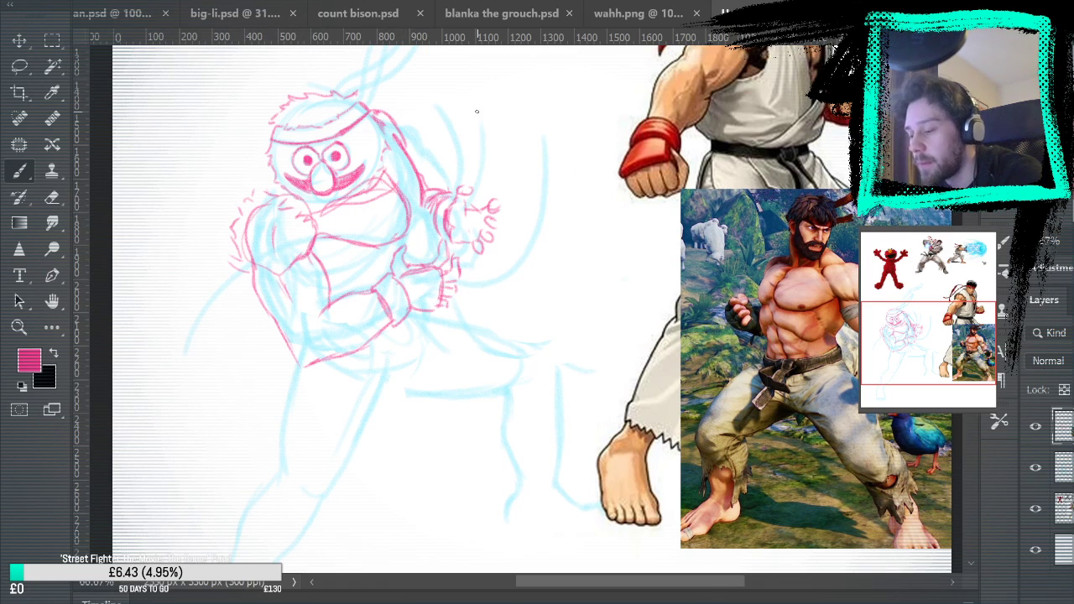
key("ctrl+z")
key("ctrl+z")
key("ctrl+z")
key("ctrl+z")
key("ctrl+z")
key("ctrl+z")
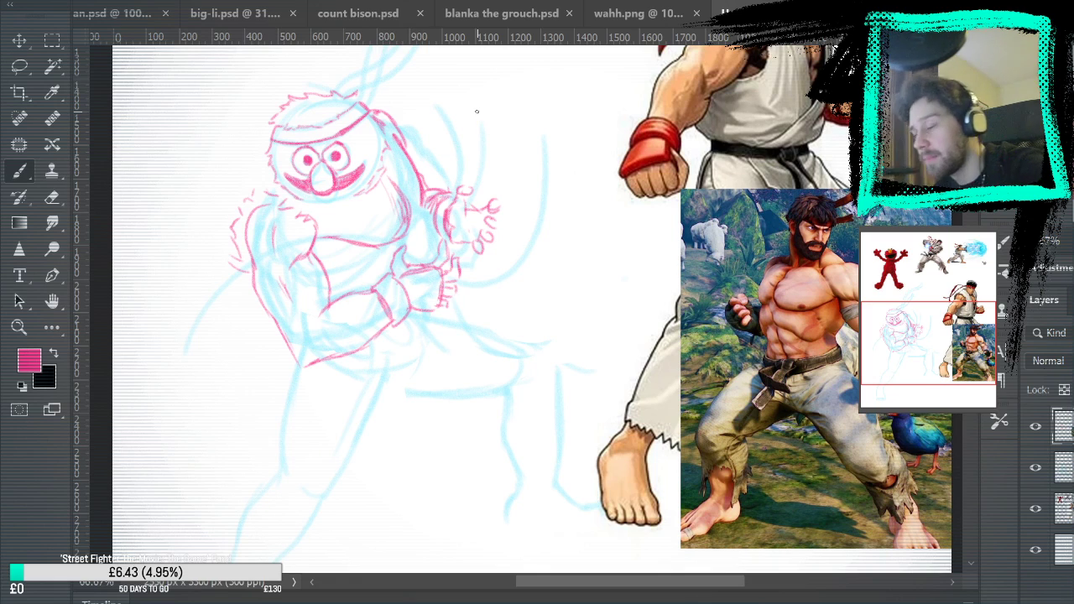
key("e")
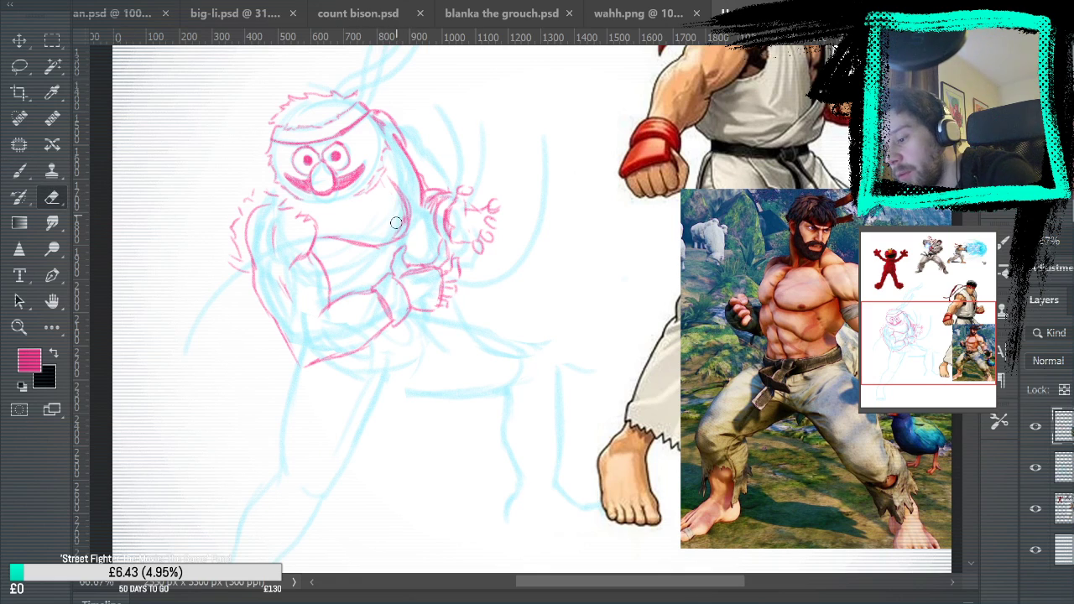
Brush fold lines below the near armpit and darken the ragged armhole edge between the near shoulder and chest
left_click(19, 170)
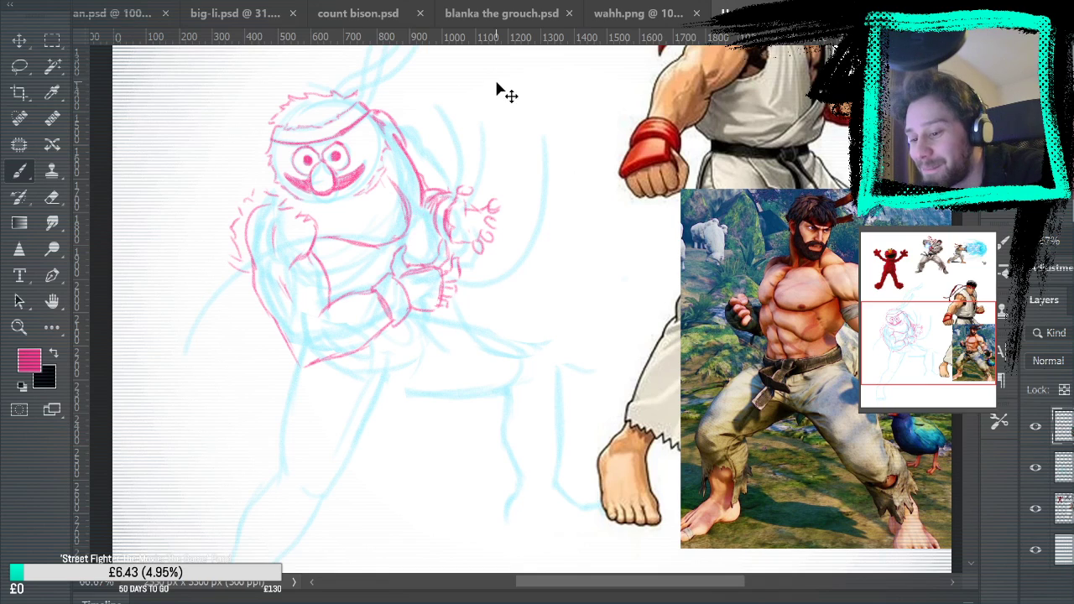
mouse_move(407, 249)
left_mouse_down()
mouse_move(423, 245)
mouse_move(421, 206)
mouse_move(415, 265)
left_mouse_up()
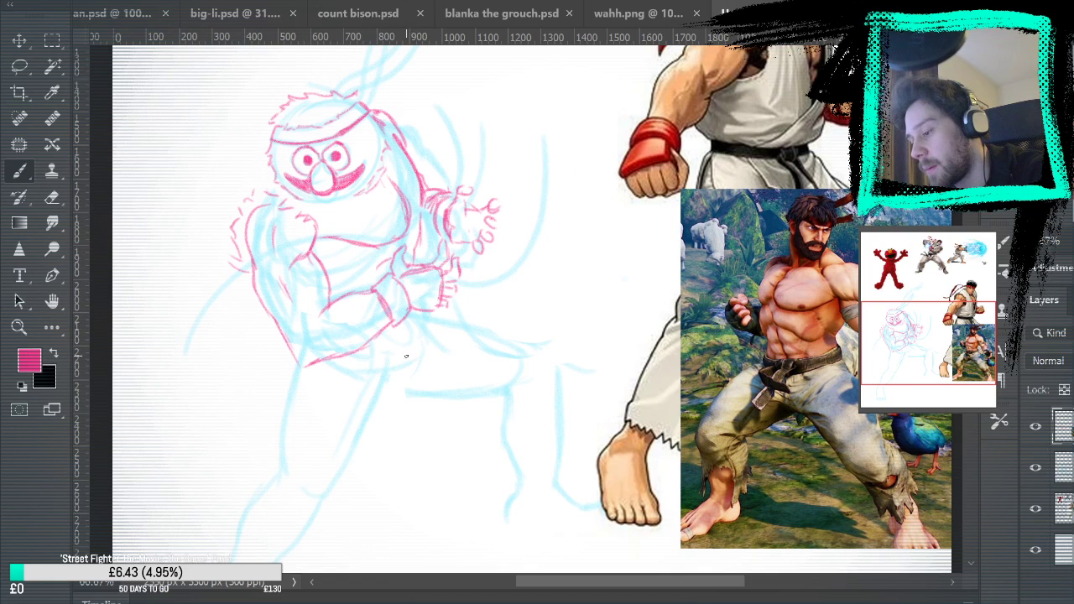
mouse_move(313, 251)
left_mouse_down()
mouse_move(346, 277)
mouse_move(347, 259)
mouse_move(353, 281)
left_mouse_up()
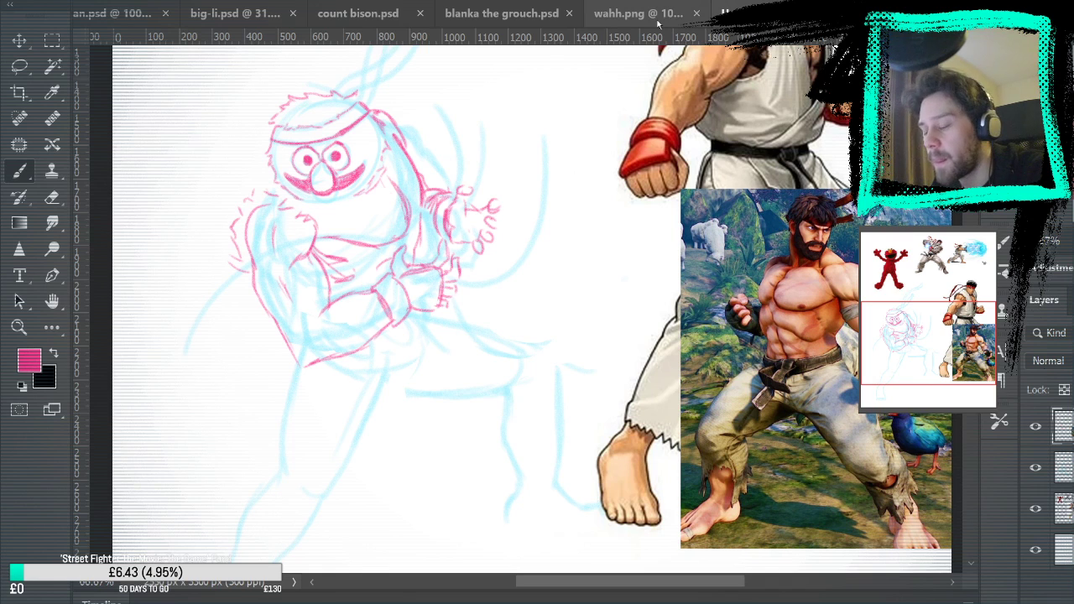
left_click_drag(757, 236, 712, 310)
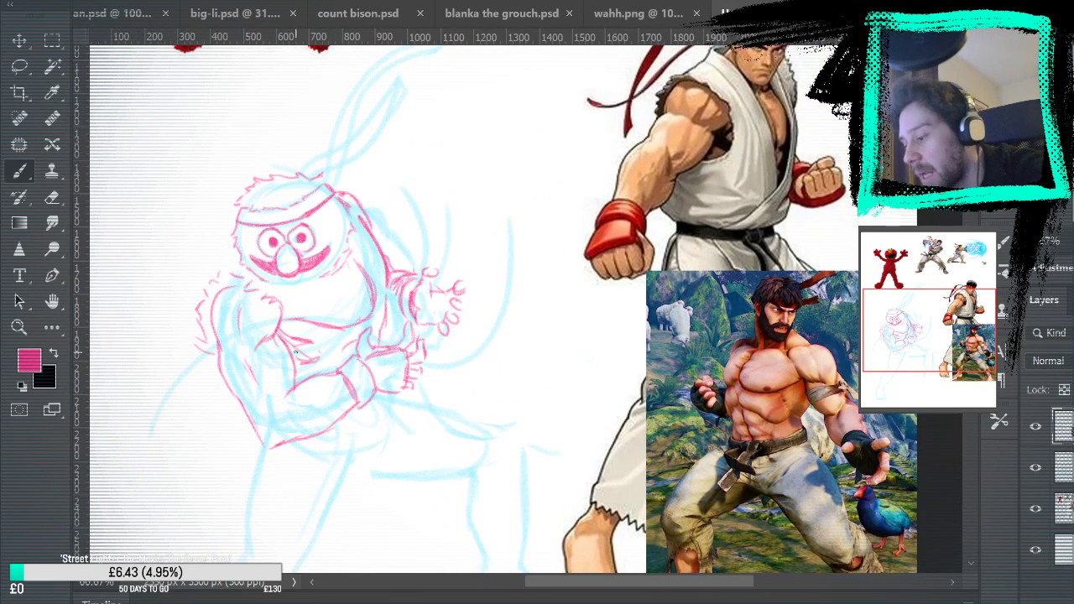
left_click_drag(283, 313, 283, 341)
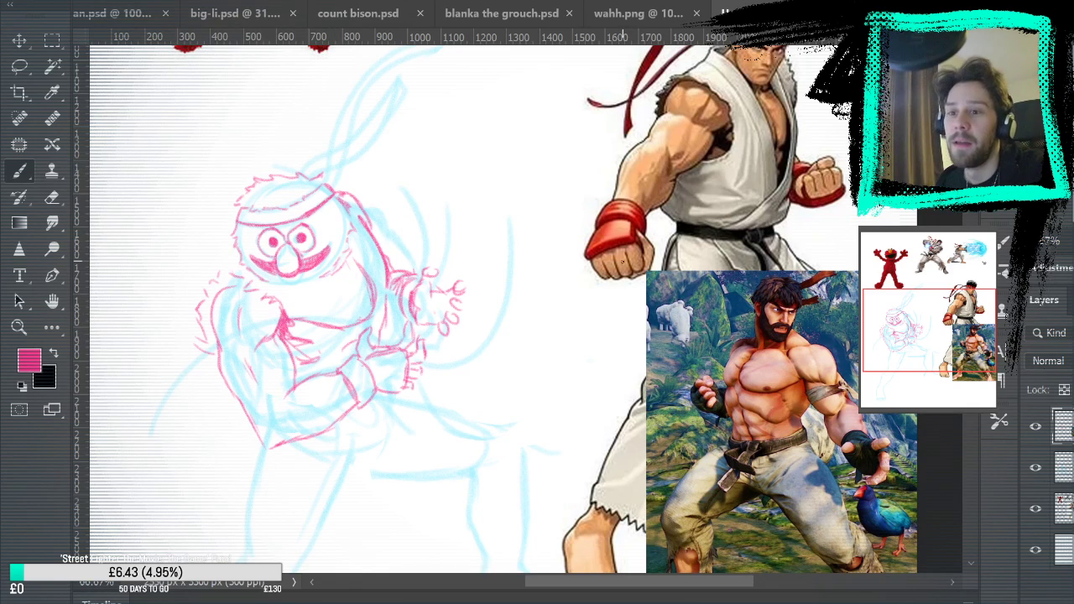
left_click_drag(279, 298, 288, 315)
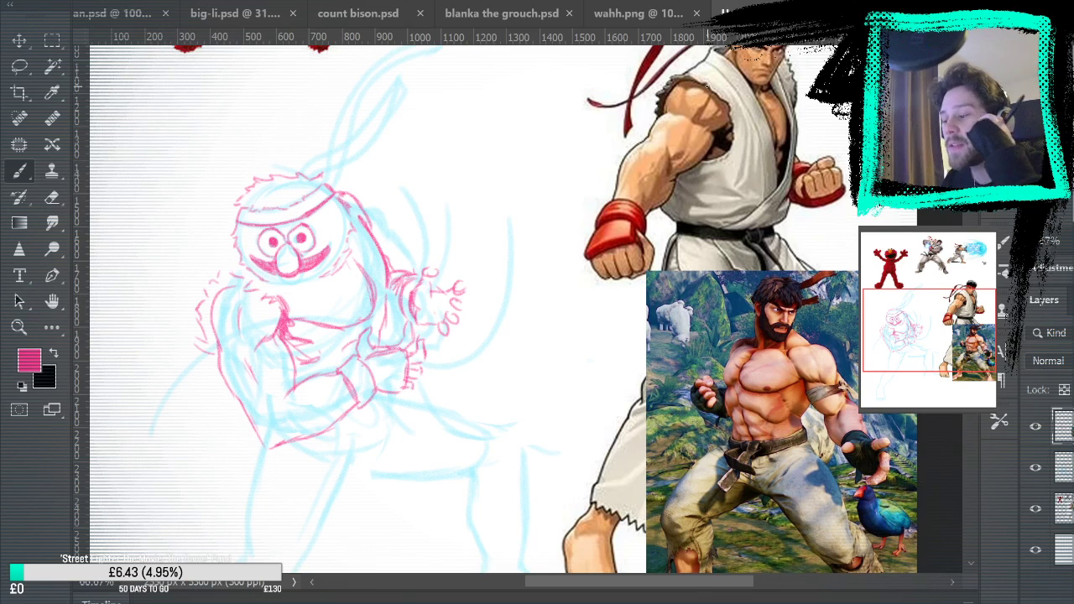
left_click_drag(289, 328, 294, 338)
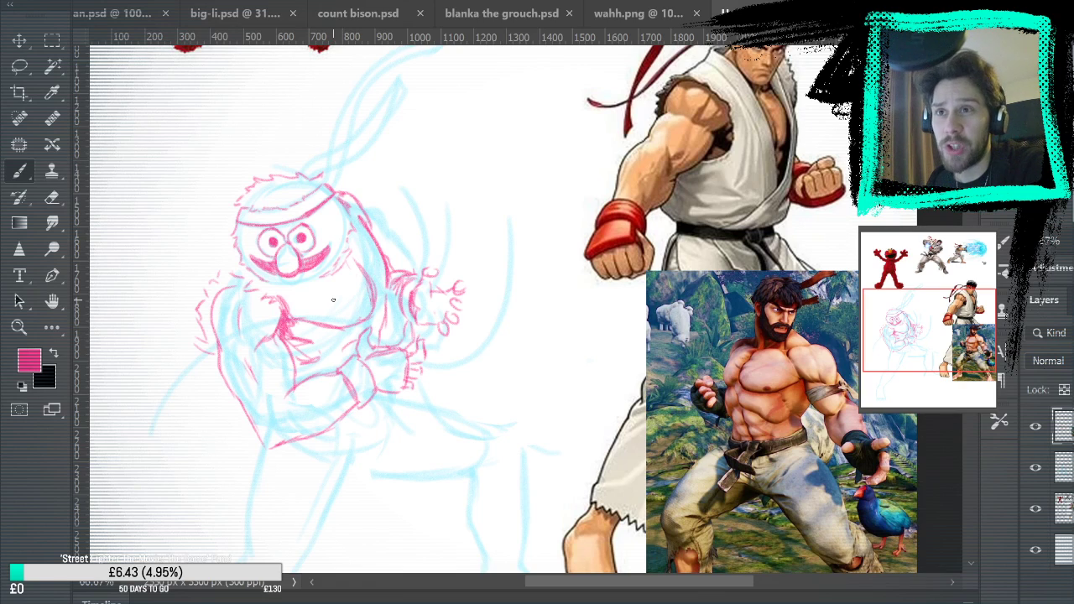
Add ragged tufts at the headband's far end and down the edge of the far shoulder
mouse_move(339, 195)
left_mouse_down()
mouse_move(351, 178)
mouse_move(361, 197)
left_mouse_up()
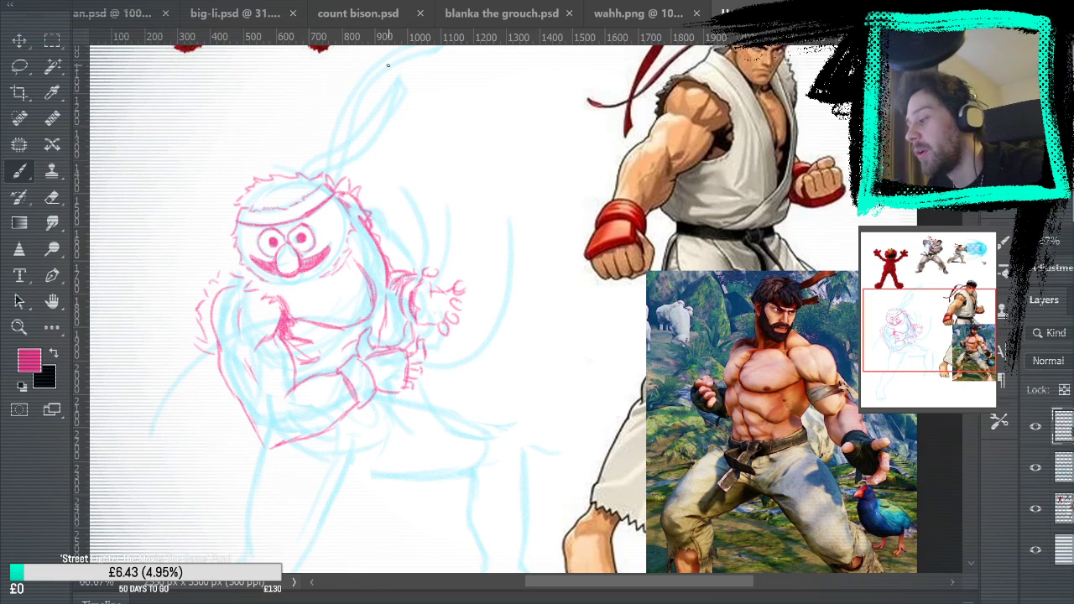
key("e")
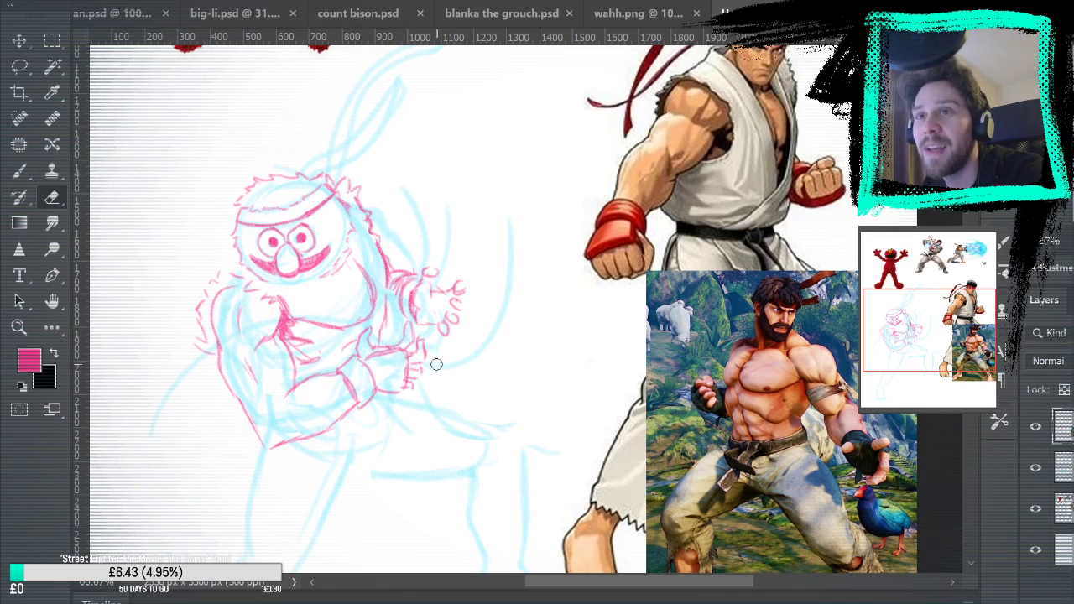
left_click(21, 172)
Draw the collar folds under the chin across the chest and check the pink lines with the blue rough hidden
mouse_move(316, 280)
left_mouse_down()
mouse_move(371, 322)
mouse_move(250, 283)
mouse_move(367, 319)
mouse_move(245, 269)
mouse_move(308, 282)
mouse_move(352, 312)
mouse_move(279, 277)
mouse_move(328, 299)
left_mouse_up()
key("ctrl+z")
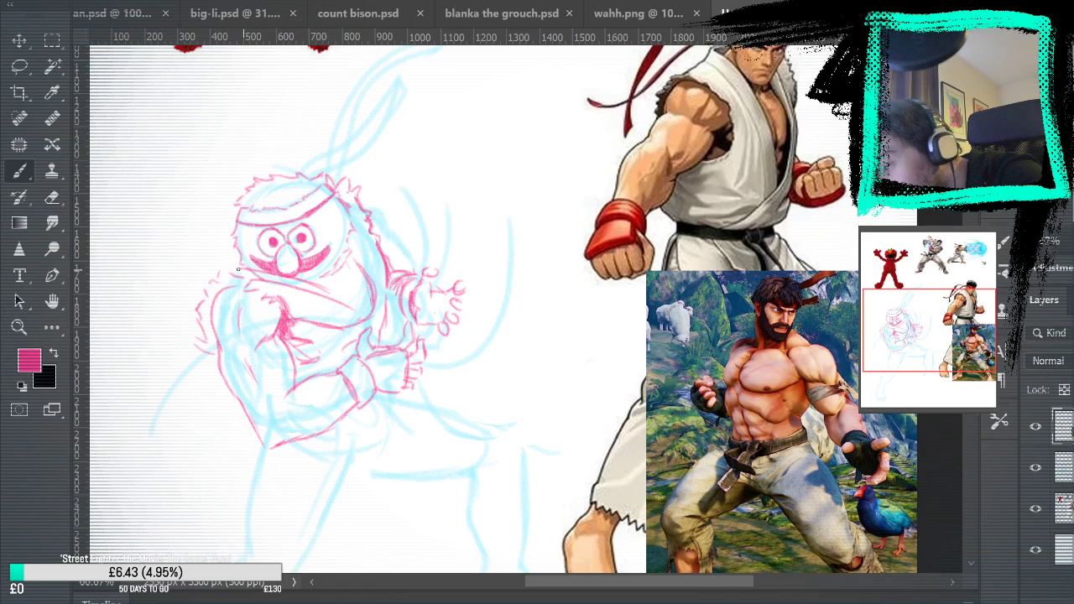
left_click_drag(262, 279, 319, 298)
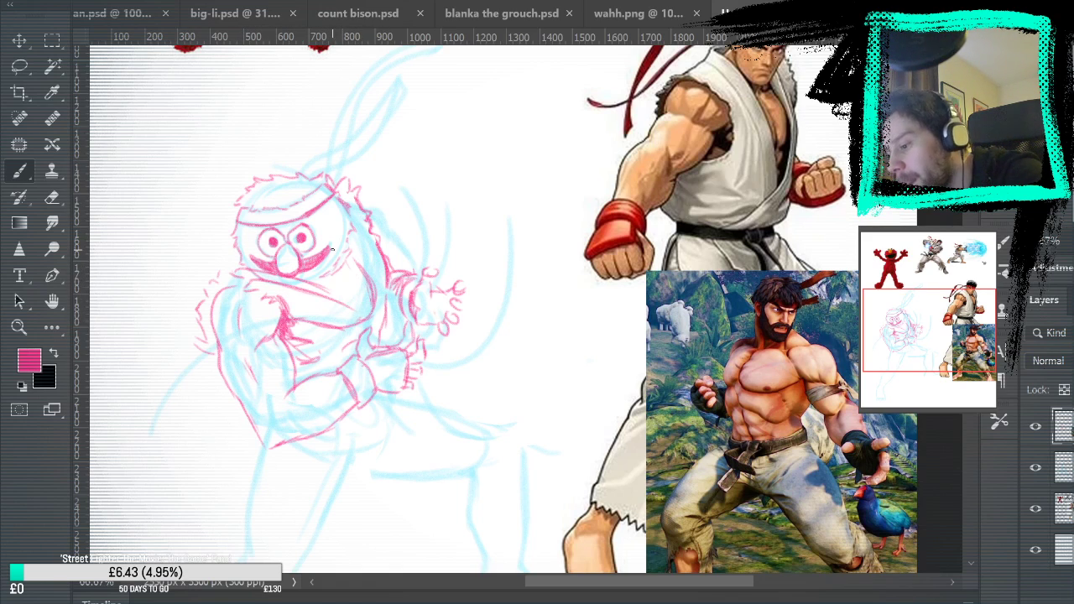
key("e")
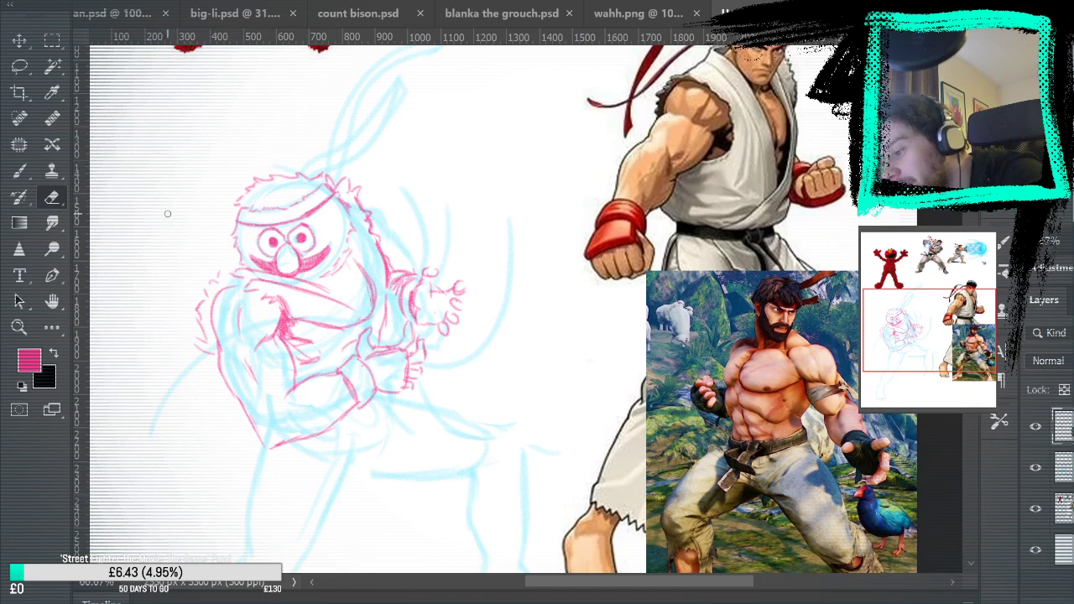
left_click(21, 171)
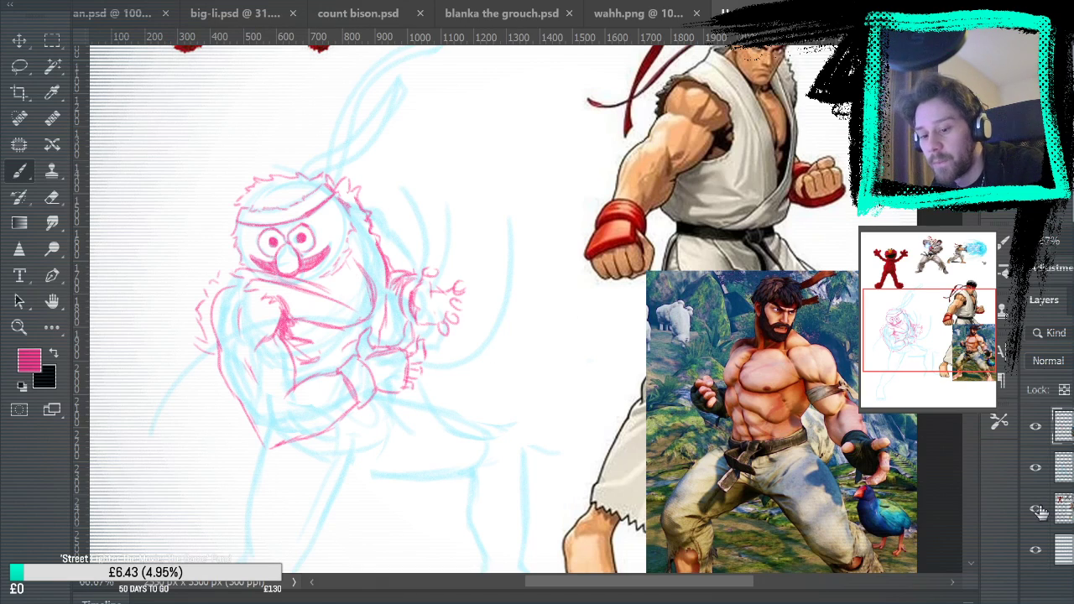
left_click(1035, 468)
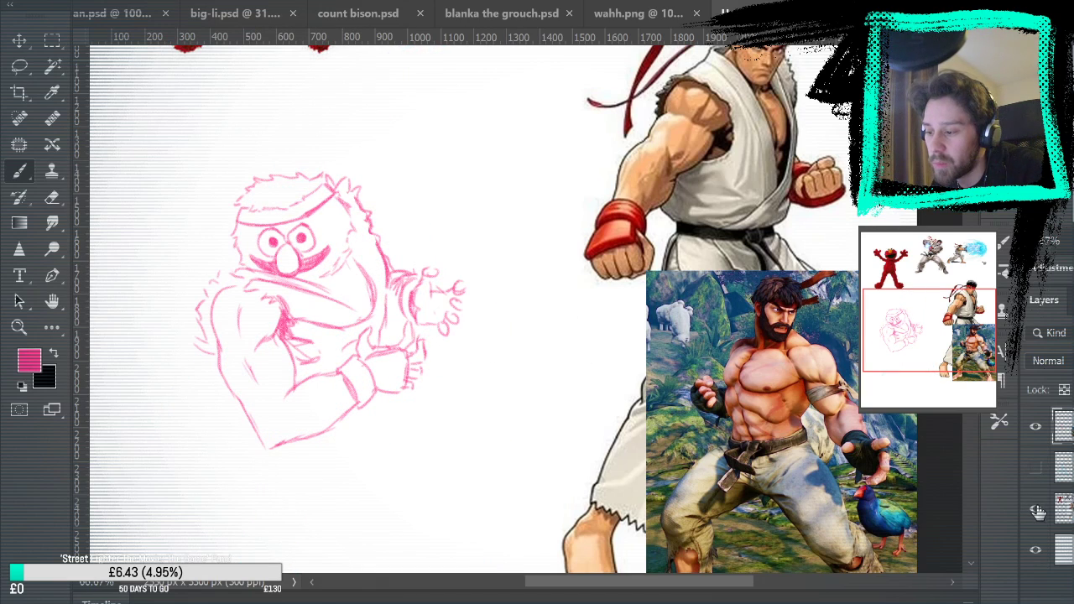
left_click(1035, 467)
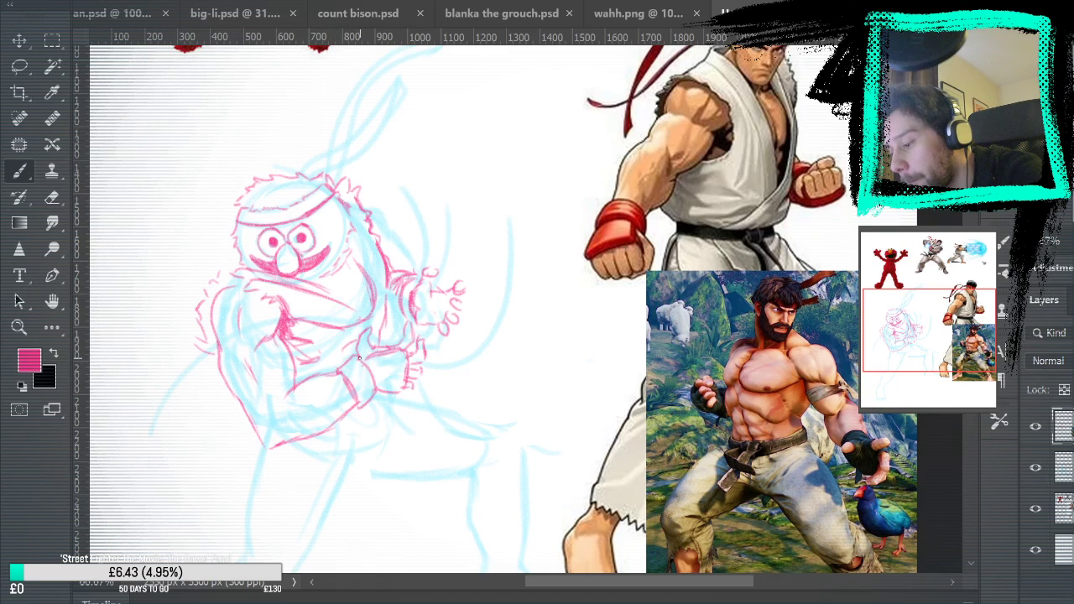
Draw the far lapel from beside the jaw down to the waist, clean its edge and hatch its inner side
mouse_move(347, 232)
left_mouse_down()
mouse_move(350, 333)
mouse_move(360, 276)
mouse_move(348, 235)
mouse_move(366, 290)
left_mouse_up()
left_click_drag(356, 352, 373, 243)
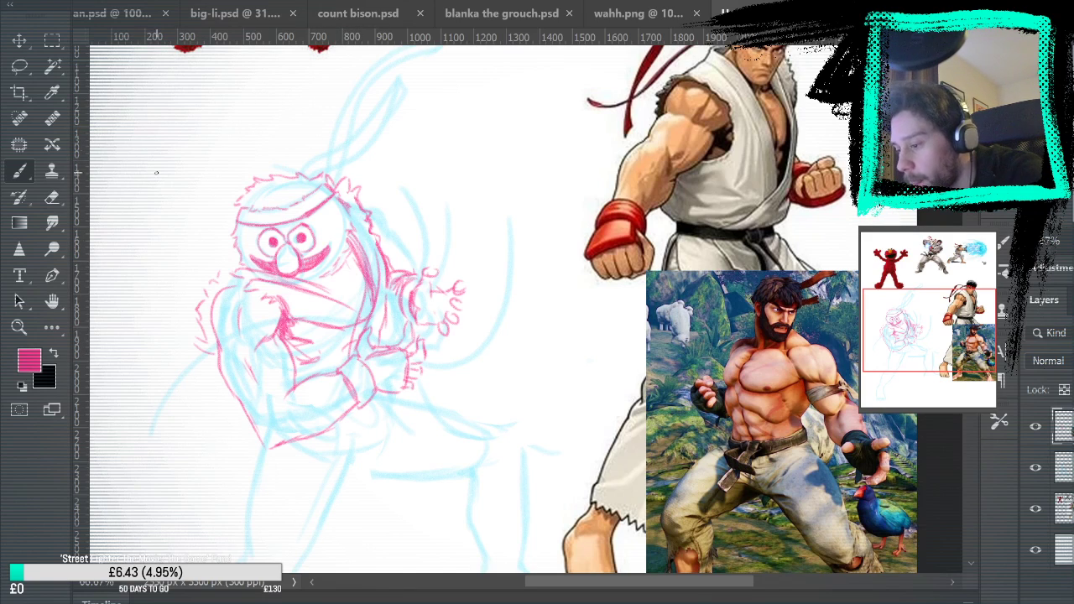
key("e")
mouse_move(363, 316)
left_mouse_down()
mouse_move(359, 330)
mouse_move(372, 257)
left_mouse_up()
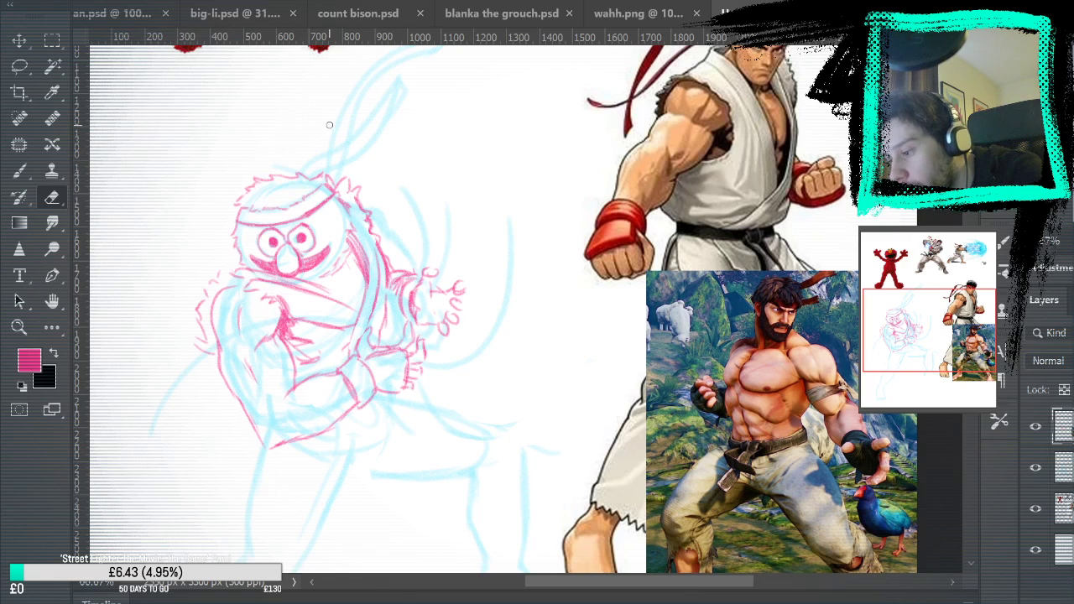
key("b")
mouse_move(362, 299)
left_mouse_down()
mouse_move(353, 252)
mouse_move(343, 252)
left_mouse_up()
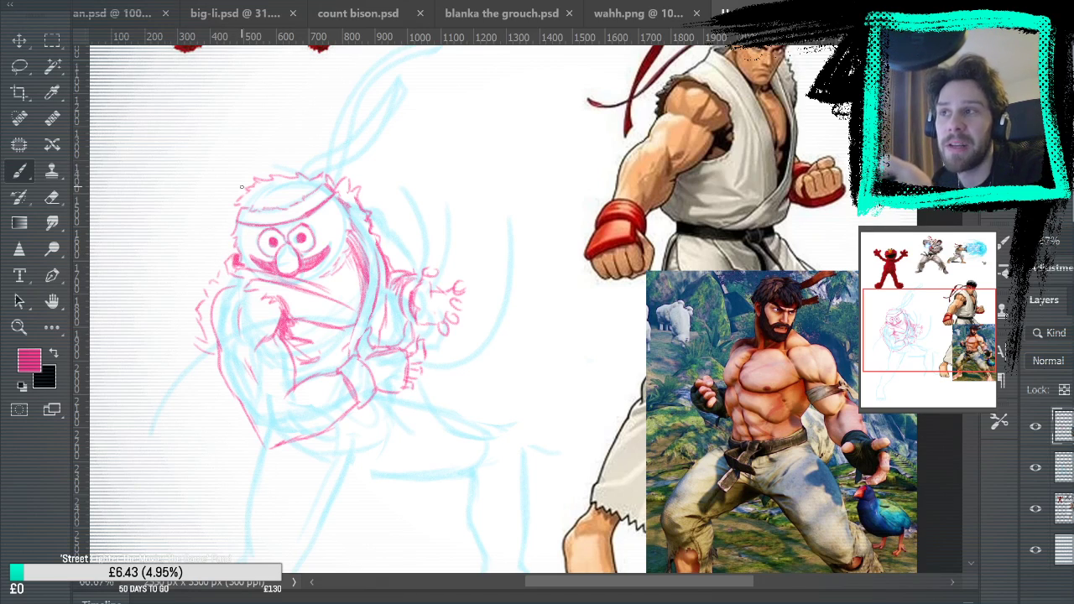
Refine the dark collar patch beside the near cheek and check the pink sketch with the blue rough hidden
key("e")
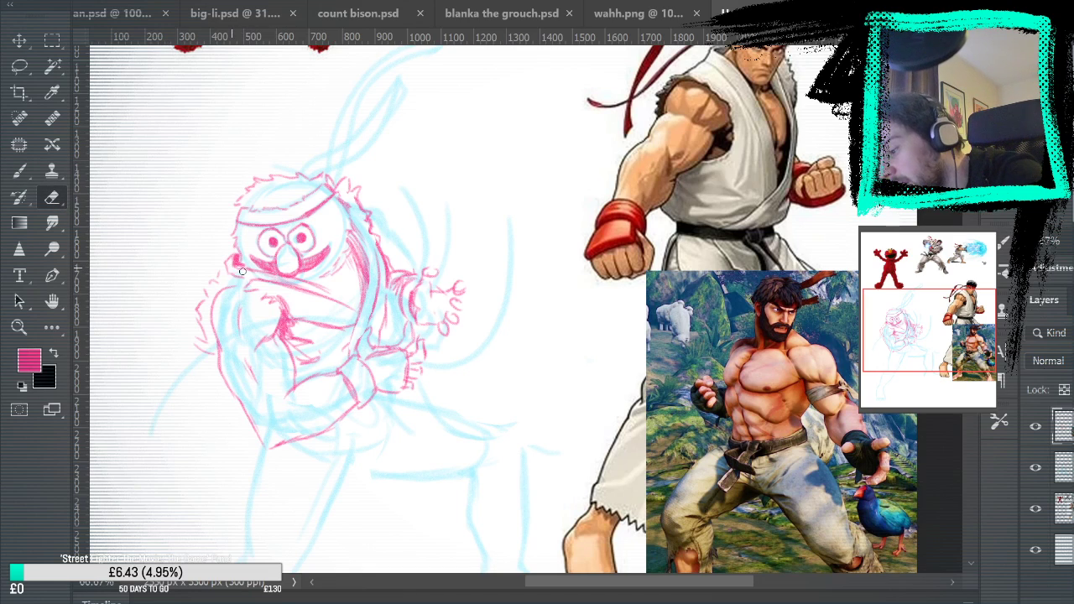
key("b")
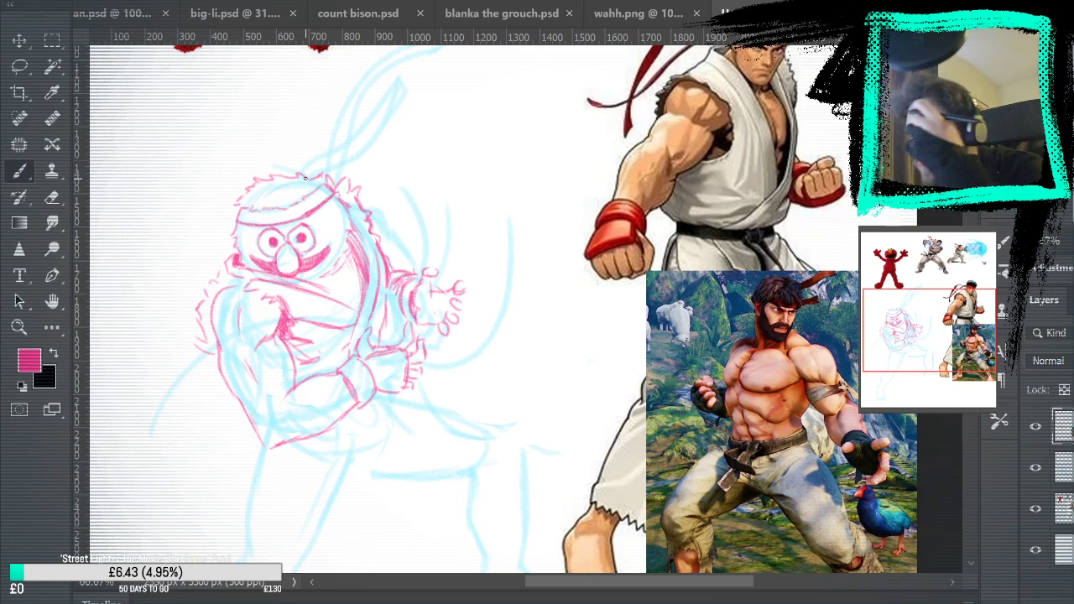
mouse_move(235, 246)
left_mouse_down()
mouse_move(226, 265)
mouse_move(235, 244)
left_mouse_up()
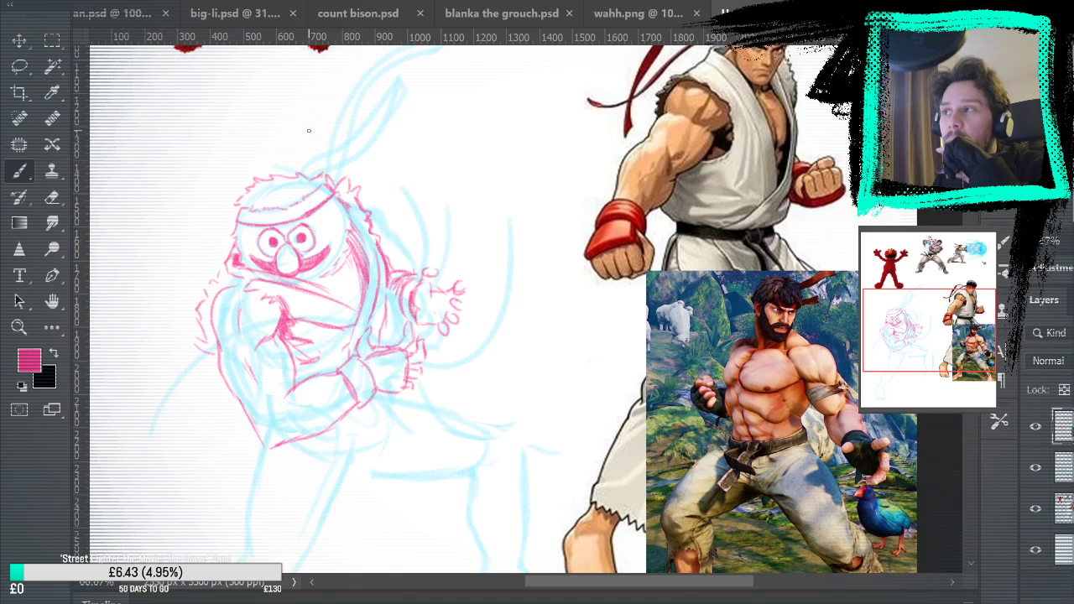
mouse_move(446, 379)
left_mouse_down()
mouse_move(523, 196)
mouse_move(570, 204)
mouse_move(559, 319)
left_mouse_up()
left_click(1036, 467)
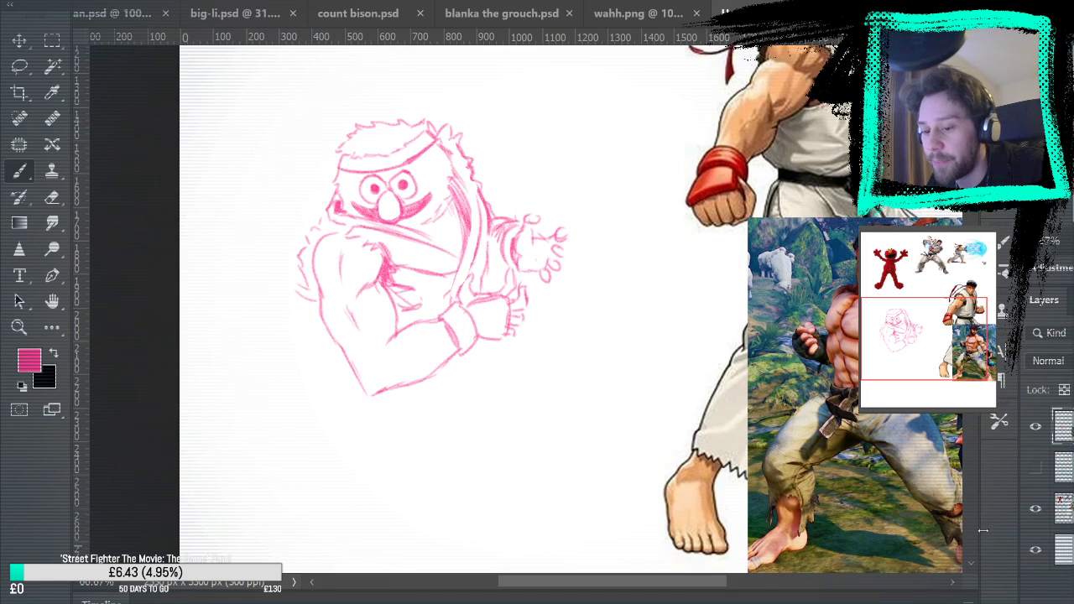
left_click(1036, 468)
left_click_drag(647, 287, 667, 352)
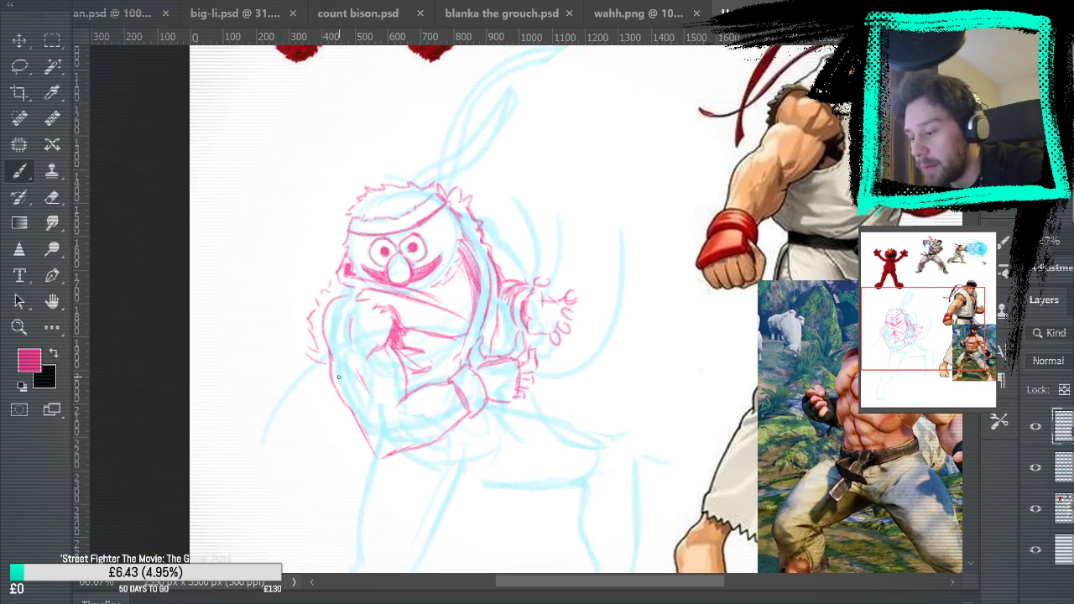
mouse_move(651, 364)
left_mouse_down()
mouse_move(661, 214)
mouse_move(608, 306)
left_mouse_up()
left_click_drag(318, 383, 399, 350)
key("ctrl+z")
left_click_drag(367, 384, 403, 361)
key("ctrl+z")
key("ctrl+z")
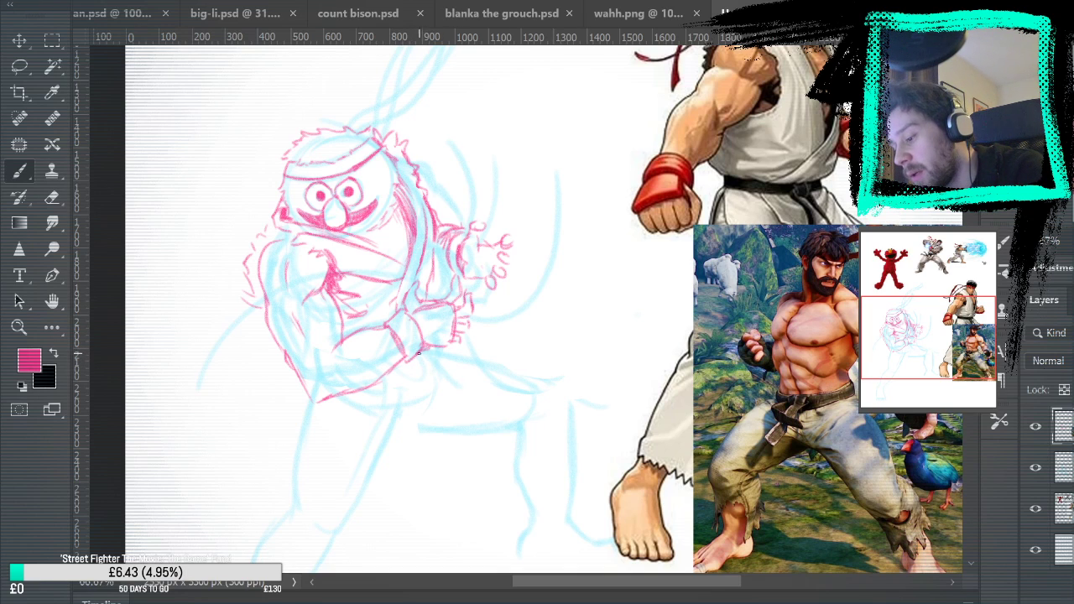
Draw a curved belt end hanging from the waist by the near wrist and fill it with pink hatching
mouse_move(582, 340)
left_mouse_down()
mouse_move(444, 576)
mouse_move(467, 603)
mouse_move(534, 168)
left_mouse_up()
left_click_drag(370, 186, 423, 324)
left_click_drag(378, 183, 412, 301)
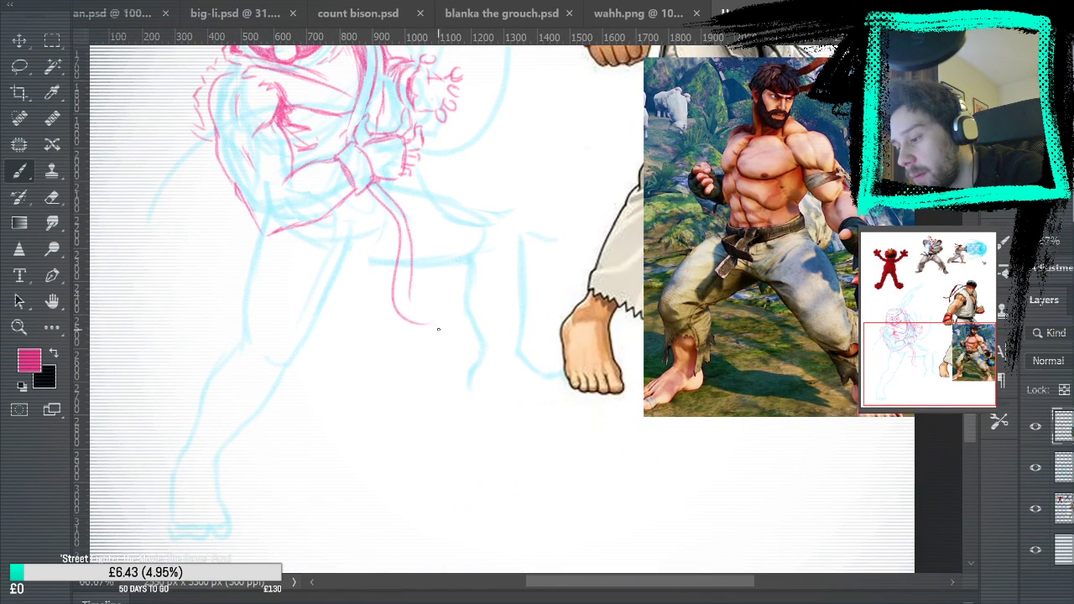
key("ctrl+z")
mouse_move(376, 184)
left_mouse_down()
mouse_move(406, 219)
mouse_move(403, 295)
mouse_move(400, 272)
mouse_move(412, 302)
mouse_move(403, 295)
mouse_move(430, 324)
left_mouse_up()
left_click_drag(402, 265, 392, 196)
mouse_move(403, 290)
left_mouse_down()
mouse_move(405, 217)
mouse_move(395, 296)
left_mouse_up()
mouse_move(402, 237)
left_mouse_down()
mouse_move(396, 314)
mouse_move(428, 322)
left_mouse_up()
mouse_move(403, 238)
left_mouse_down()
mouse_move(400, 212)
mouse_move(379, 191)
left_mouse_up()
Draw a second, straighter belt end hanging beside the curved one and hatch it in pink
left_click_drag(627, 164, 679, 223)
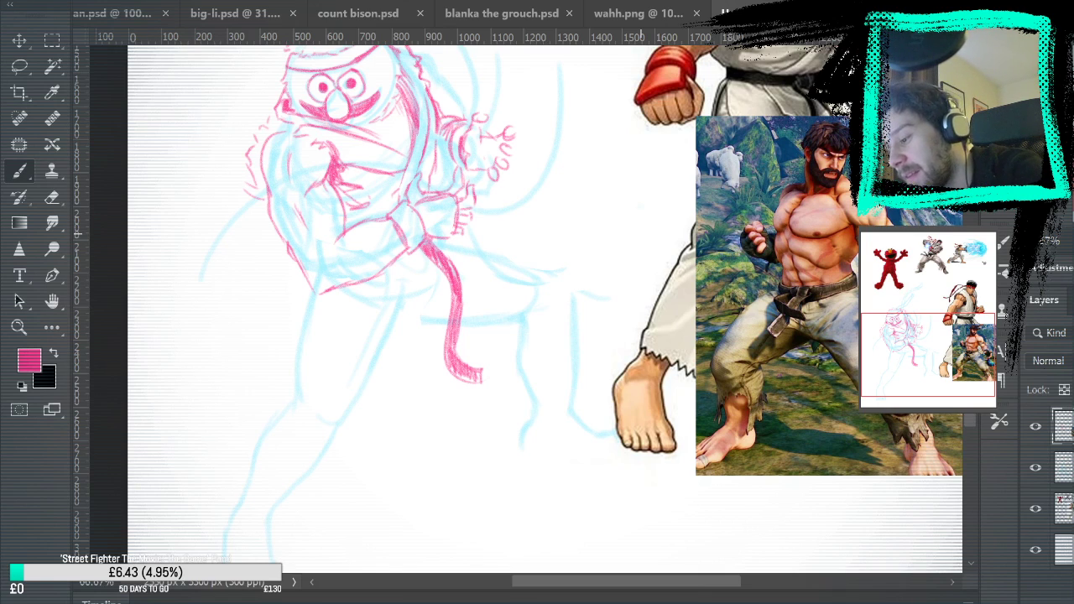
mouse_move(423, 244)
left_mouse_down()
mouse_move(454, 282)
mouse_move(425, 249)
mouse_move(388, 317)
mouse_move(395, 391)
left_mouse_up()
mouse_move(383, 335)
left_mouse_down()
mouse_move(393, 413)
mouse_move(399, 386)
left_mouse_up()
mouse_move(403, 259)
left_mouse_down()
mouse_move(385, 364)
mouse_move(391, 401)
left_mouse_up()
mouse_move(394, 329)
left_mouse_down()
mouse_move(391, 402)
mouse_move(403, 257)
left_mouse_up()
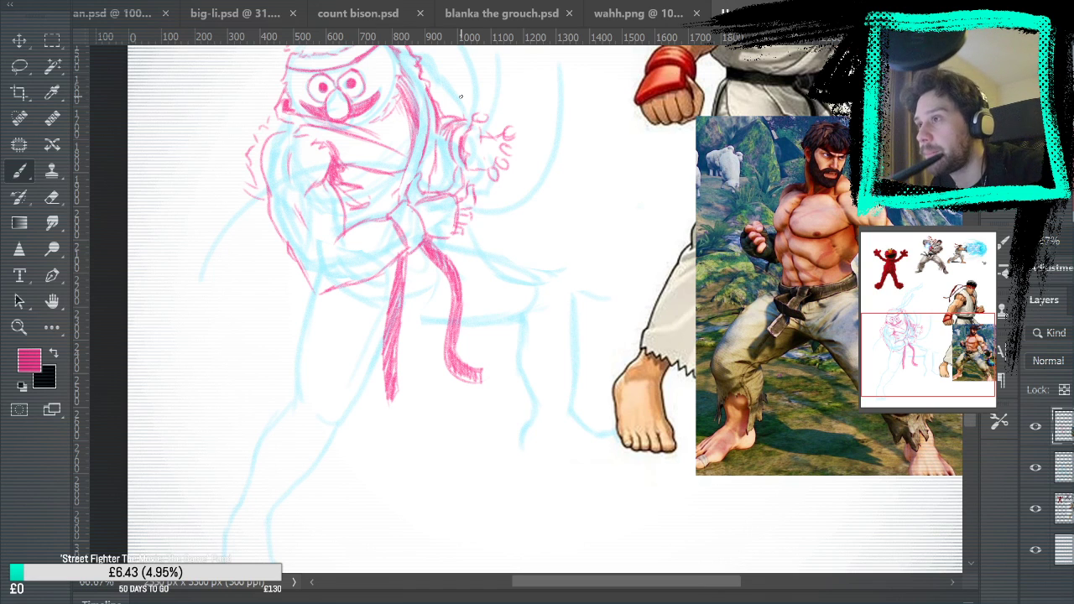
Draw the lower headband tail as a wavy ribbon sweeping up and away from the top of the head
mouse_move(576, 207)
left_mouse_down()
mouse_move(656, 208)
mouse_move(635, 374)
mouse_move(610, 344)
mouse_move(568, 434)
mouse_move(580, 450)
left_mouse_up()
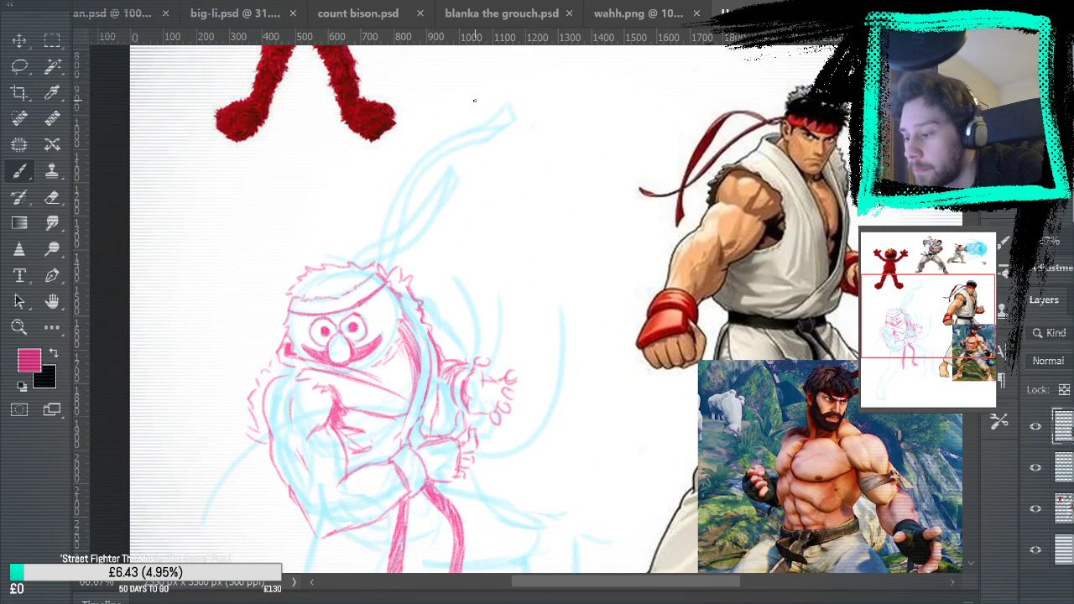
mouse_move(359, 256)
left_mouse_down()
mouse_move(369, 217)
mouse_move(471, 163)
left_mouse_up()
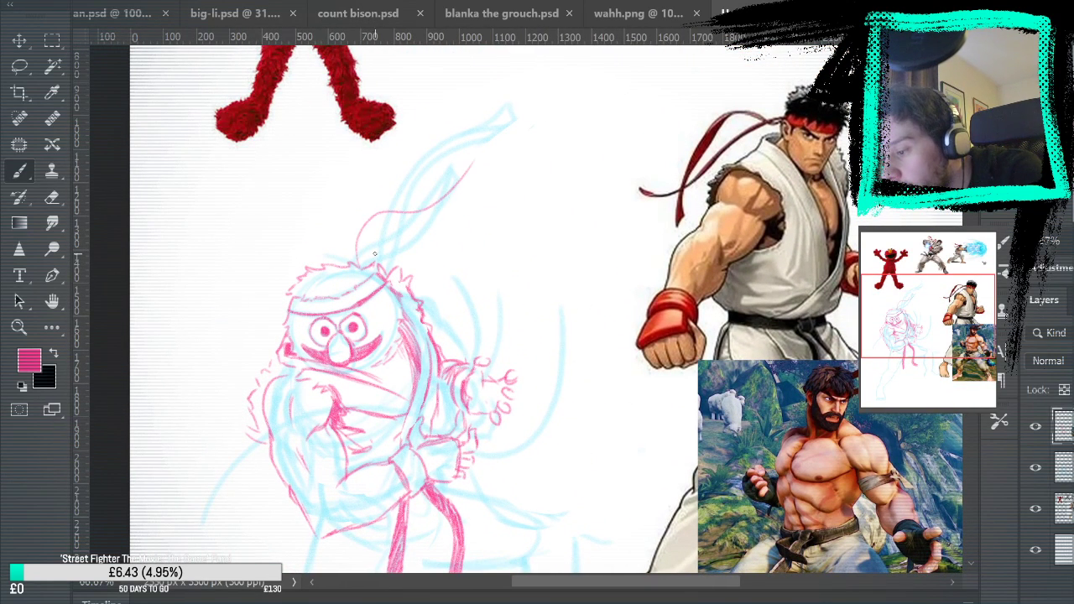
mouse_move(368, 267)
left_mouse_down()
mouse_move(371, 246)
mouse_move(468, 173)
left_mouse_up()
key("ctrl+z")
mouse_move(368, 265)
left_mouse_down()
mouse_move(475, 167)
mouse_move(470, 185)
left_mouse_up()
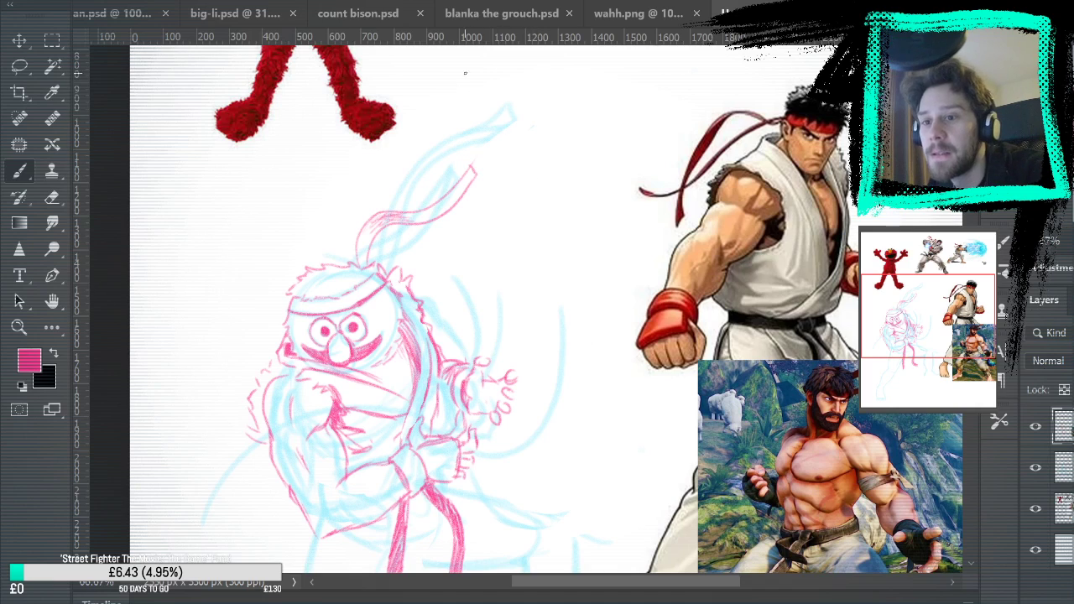
Draw the longer upper headband tail along the blue rough and begin hatching its shaded lower part
mouse_move(388, 264)
left_mouse_down()
mouse_move(405, 207)
mouse_move(524, 109)
left_mouse_up()
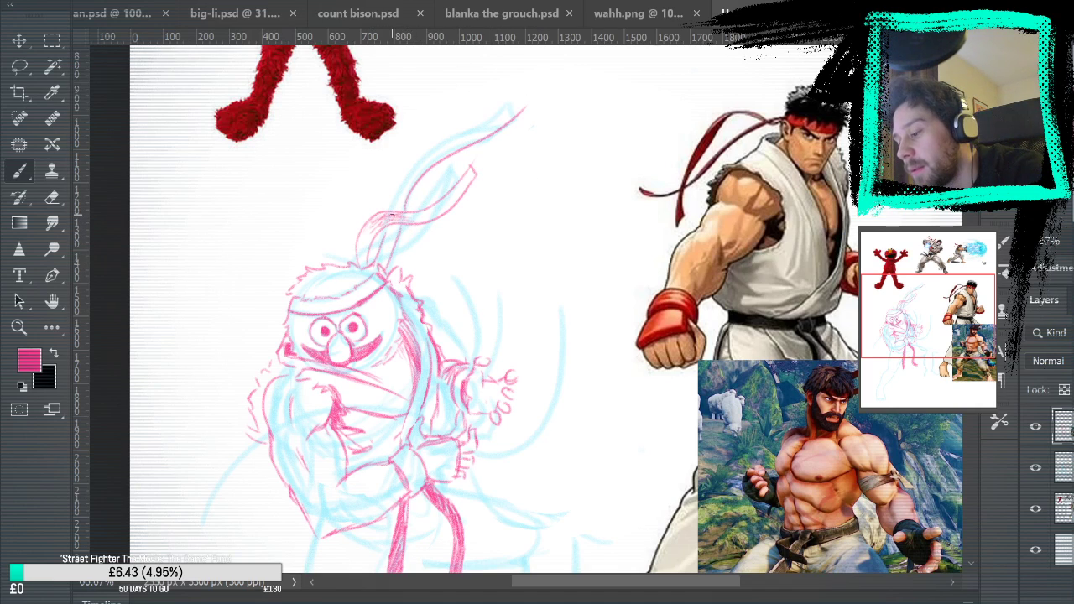
key("ctrl+z")
left_click_drag(404, 210, 511, 107)
mouse_move(391, 212)
left_mouse_down()
mouse_move(405, 179)
mouse_move(504, 109)
left_mouse_up()
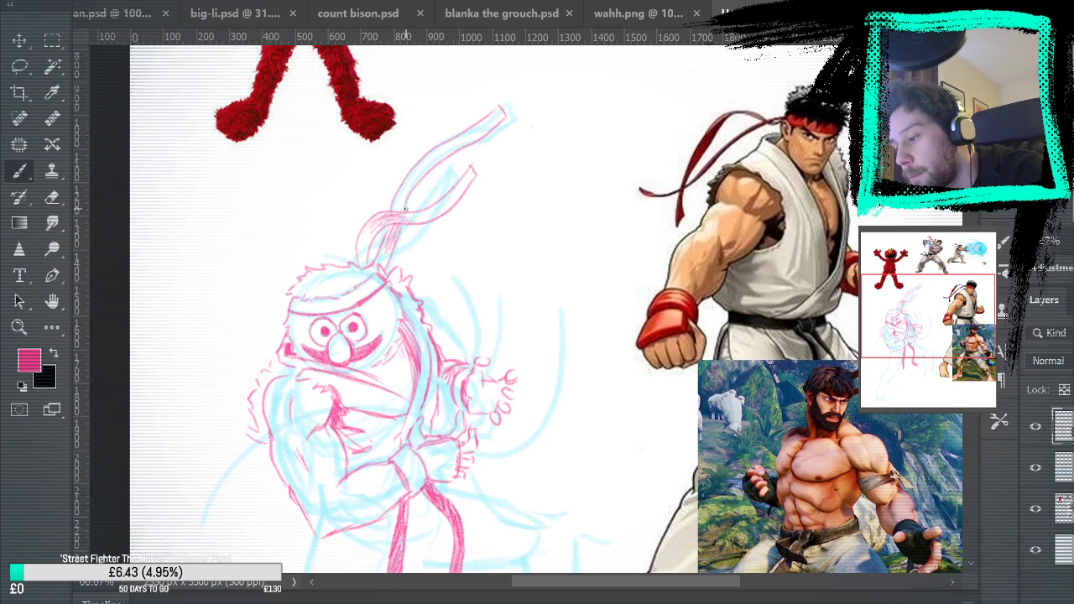
mouse_move(398, 207)
left_mouse_down()
mouse_move(412, 176)
mouse_move(395, 207)
left_mouse_up()
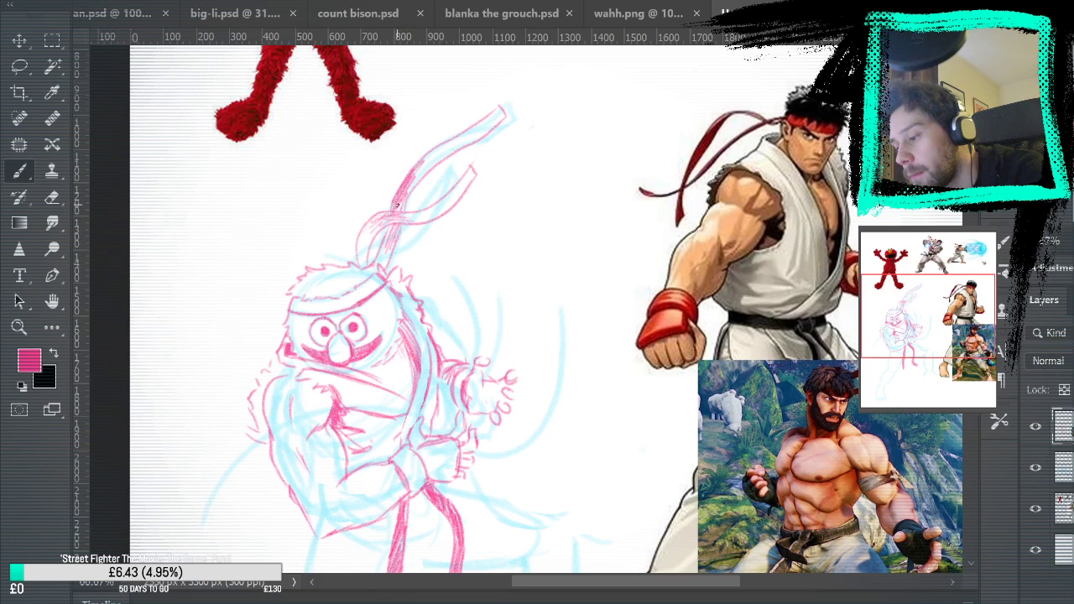
mouse_move(380, 253)
left_mouse_down()
mouse_move(384, 245)
mouse_move(391, 262)
mouse_move(383, 240)
mouse_move(436, 150)
mouse_move(445, 190)
left_mouse_up()
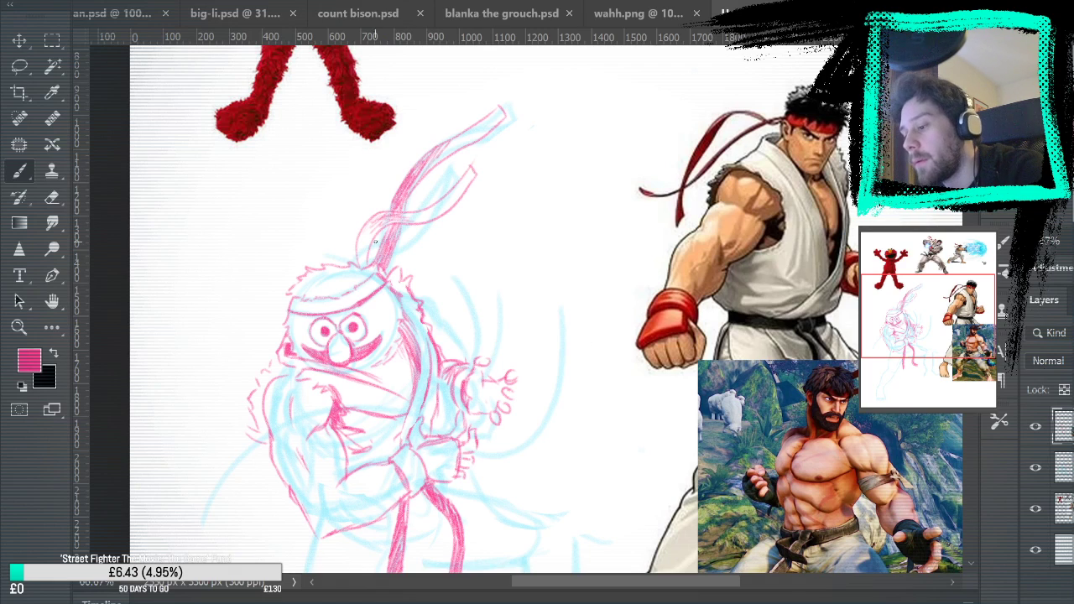
key("ctrl+z")
key("ctrl+z")
key("ctrl+z")
key("ctrl+z")
key("ctrl+z")
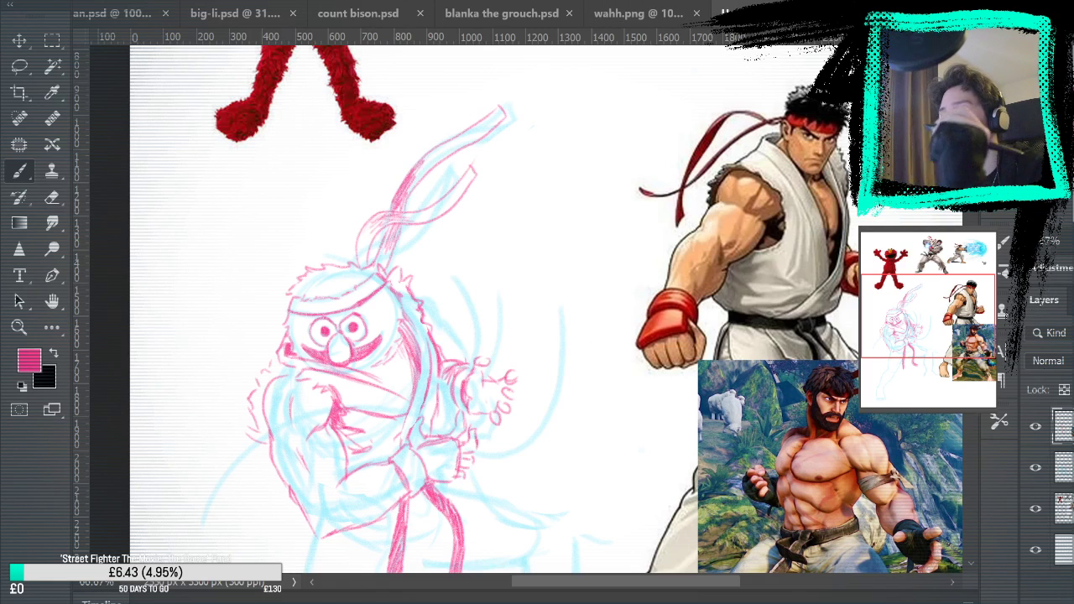
Finish hatching the upper headband tail, and with the blue rough layer hidden, refine the outline of the far hand's fingers
mouse_move(395, 232)
left_mouse_down()
mouse_move(391, 263)
mouse_move(391, 241)
left_mouse_up()
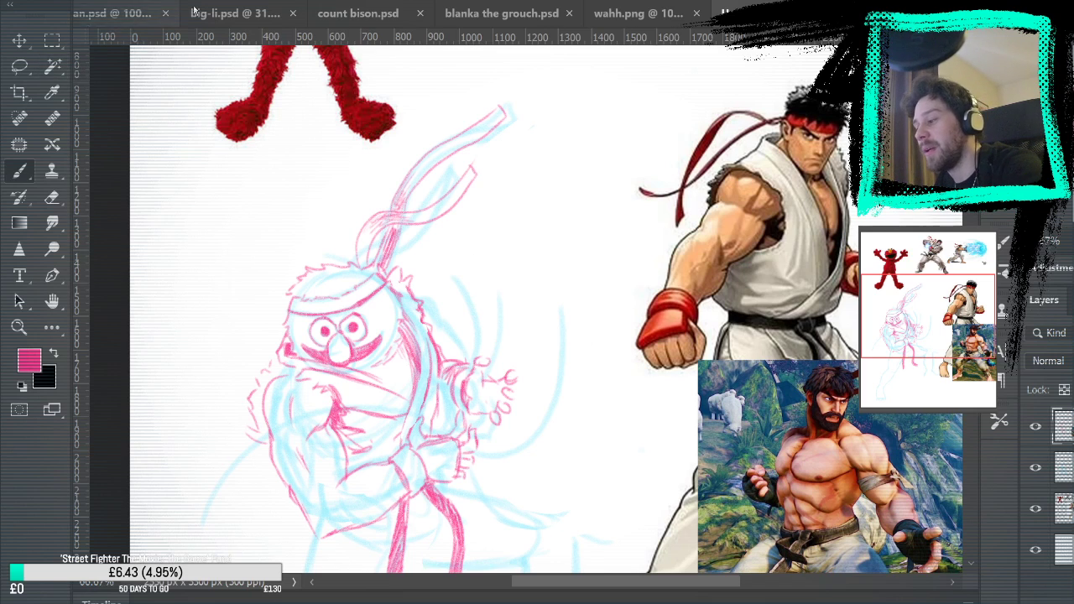
left_click(1035, 467)
mouse_move(784, 476)
left_mouse_down()
mouse_move(810, 318)
mouse_move(799, 365)
mouse_move(772, 376)
left_mouse_up()
mouse_move(353, 175)
left_mouse_down()
mouse_move(343, 200)
mouse_move(360, 184)
left_mouse_up()
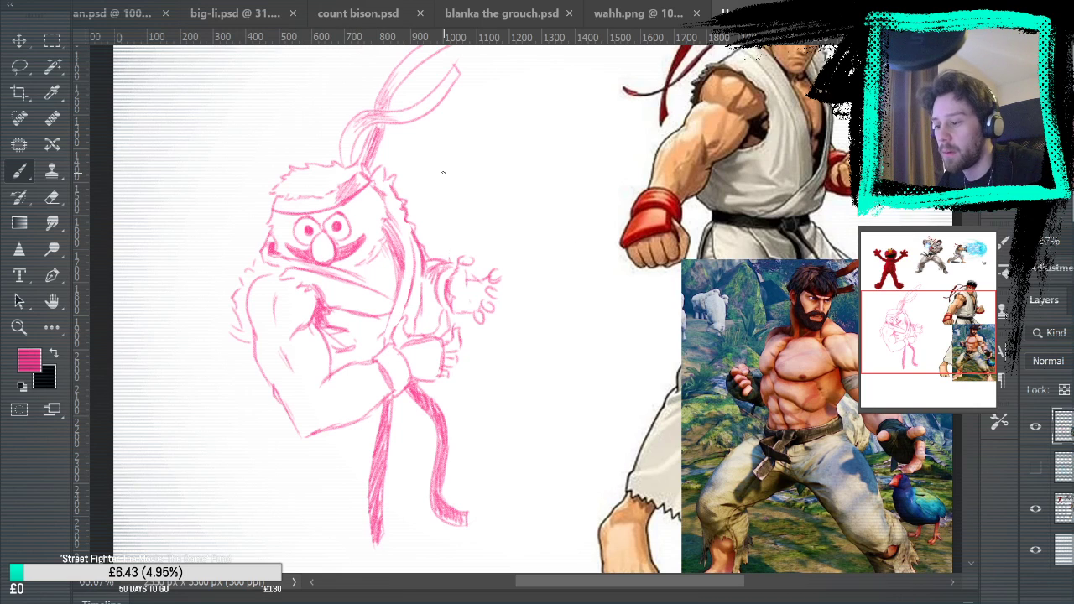
mouse_move(852, 413)
left_mouse_down()
mouse_move(797, 526)
mouse_move(876, 392)
mouse_move(868, 446)
mouse_move(858, 419)
mouse_move(845, 483)
left_mouse_up()
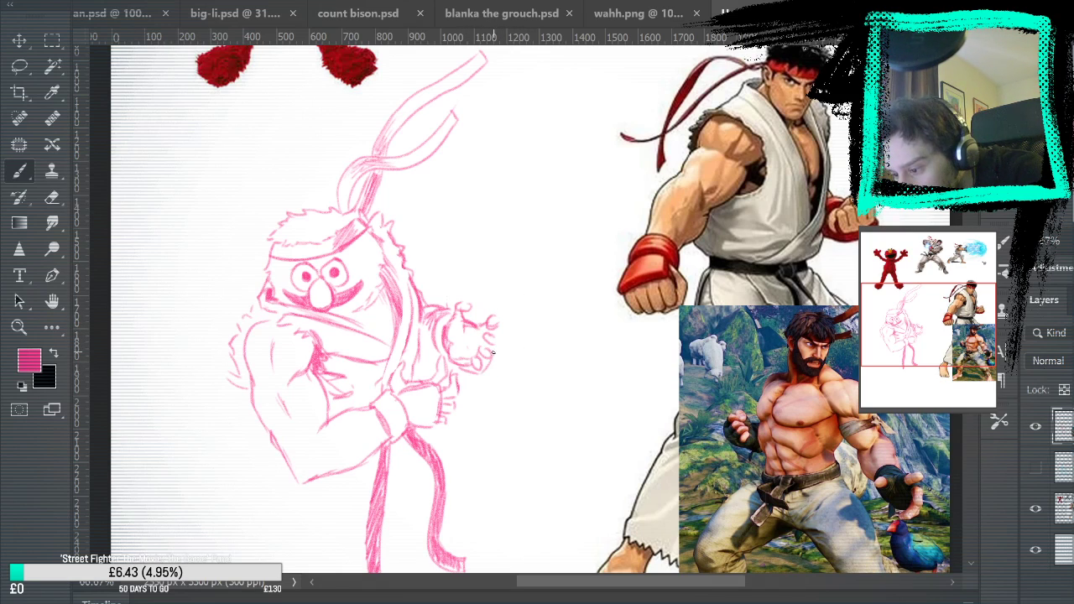
mouse_move(498, 319)
left_mouse_down()
mouse_move(504, 346)
mouse_move(493, 355)
left_mouse_up()
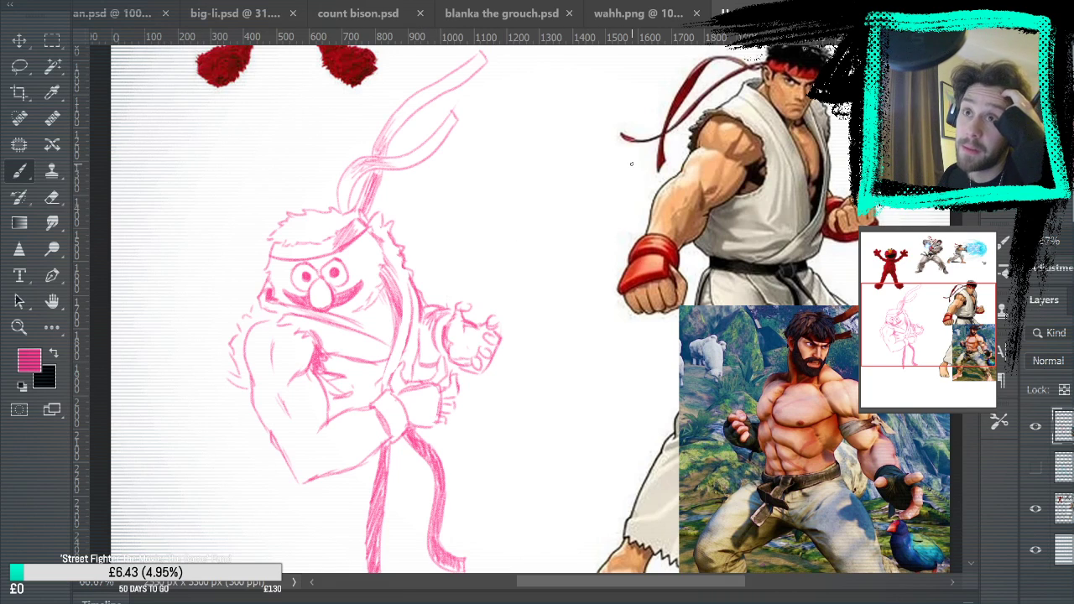
Show the blue rough layer again beneath the pink sketch to guide the character's lower body
key("space")
left_click_drag(502, 370, 540, 232)
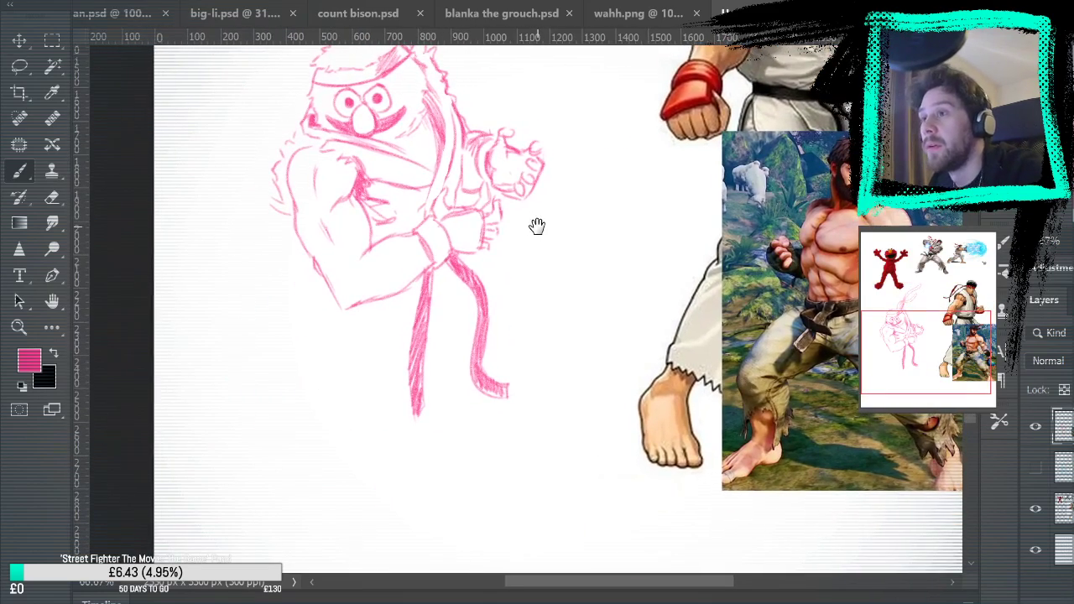
left_click(1036, 468)
key("space")
left_click_drag(437, 384, 374, 454)
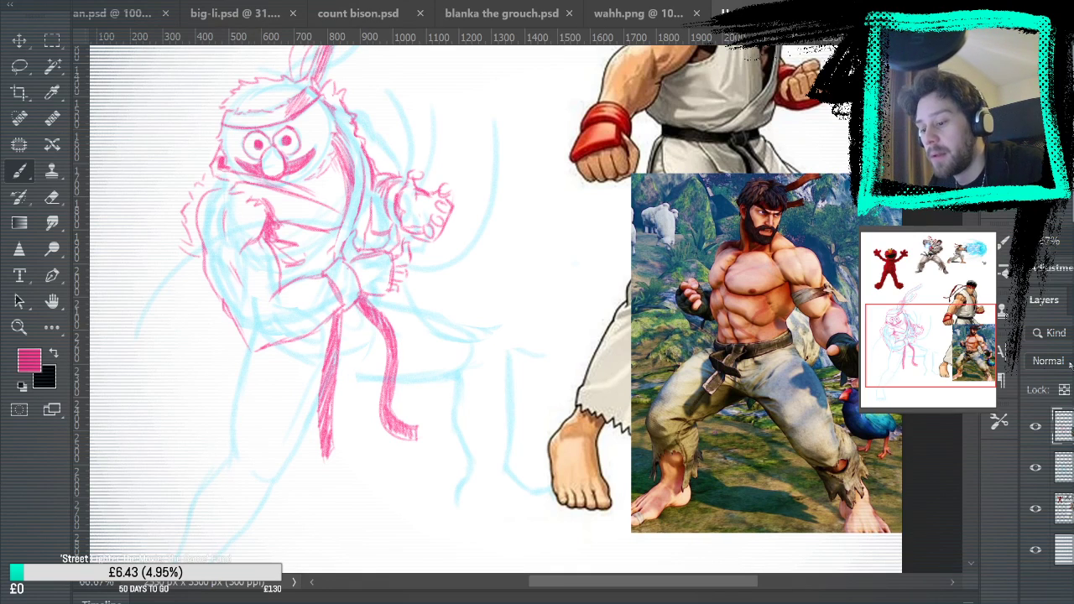
Lasso the whole pink figure, including headband tails and belt ends, and copy it onto a new layer
key("m")
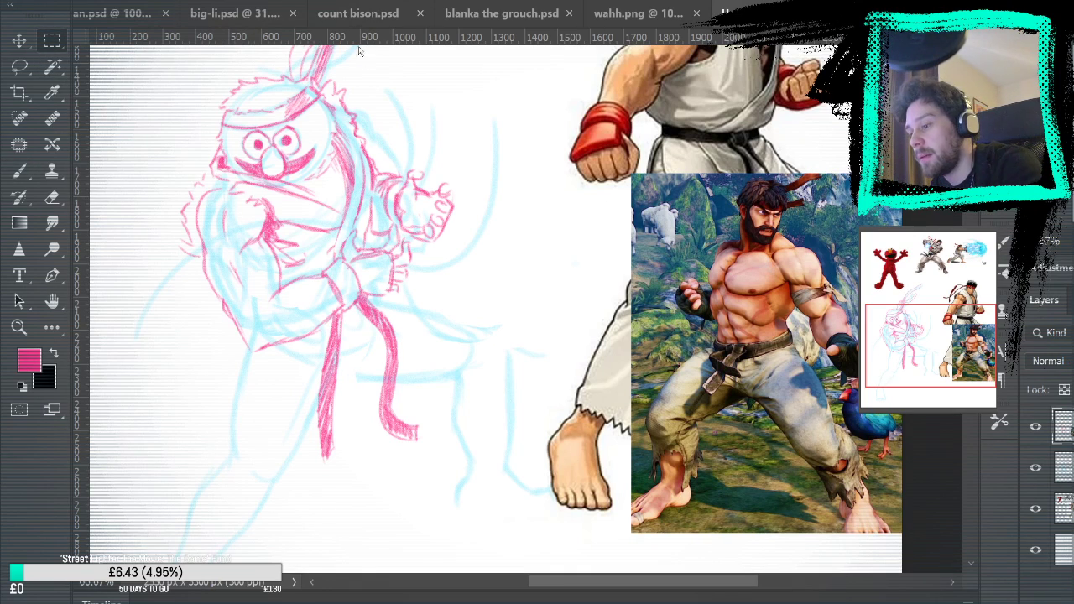
key("ctrl+0")
key("l")
mouse_move(483, 208)
left_mouse_down()
mouse_move(423, 262)
mouse_move(517, 488)
mouse_move(483, 183)
left_mouse_up()
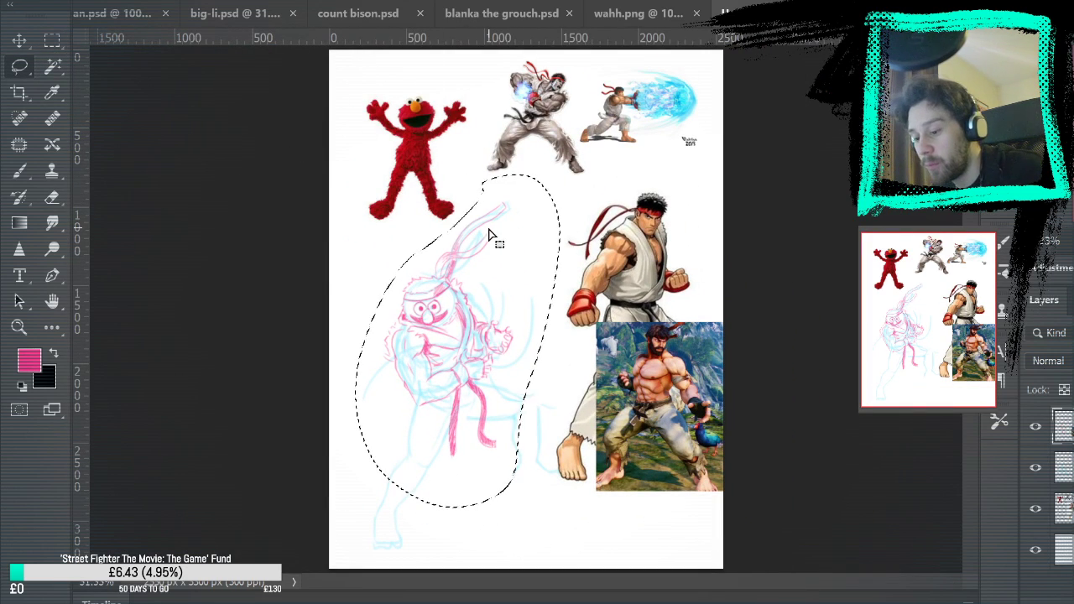
key("ctrl+c")
key("ctrl+v")
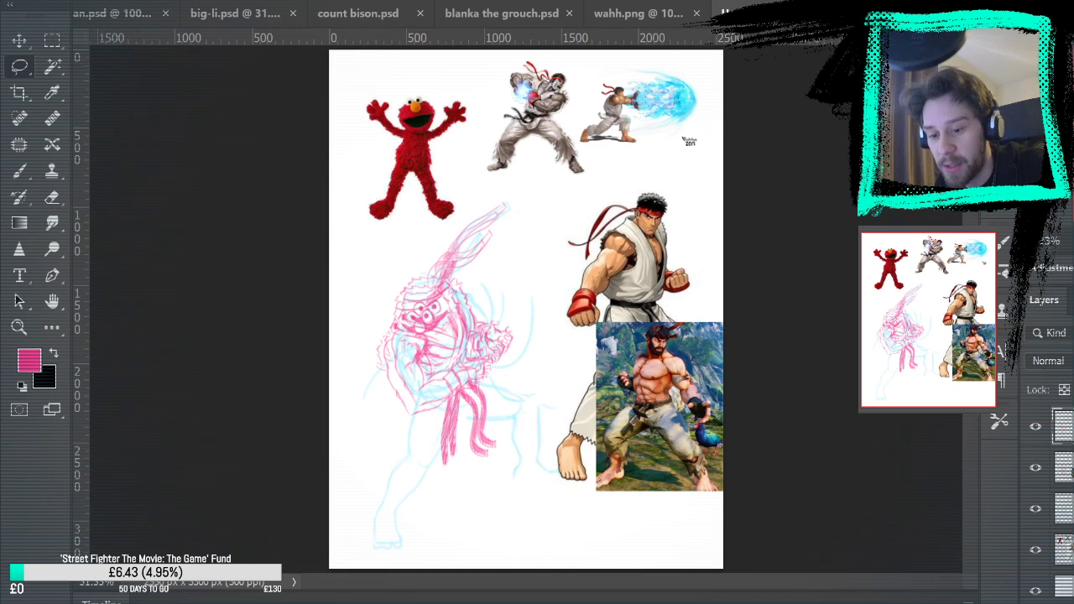
Lasso the original pink figure on its old layer, delete it, and clear the selection, leaving only the pasted copy
mouse_move(489, 188)
left_mouse_down()
mouse_move(376, 467)
mouse_move(540, 398)
mouse_move(472, 216)
left_mouse_up()
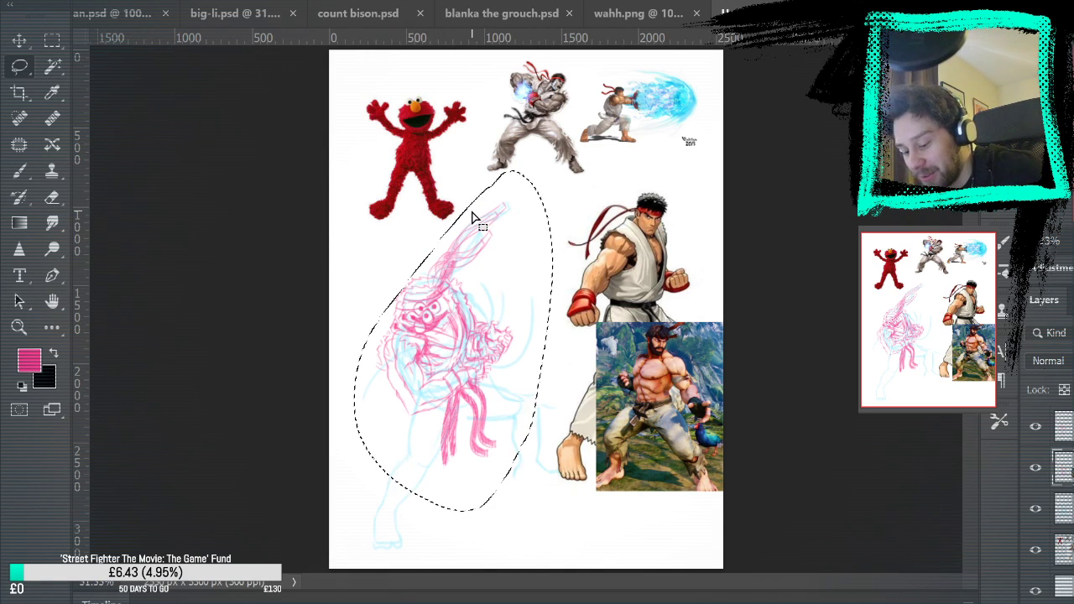
key("Delete")
key("ctrl+d")
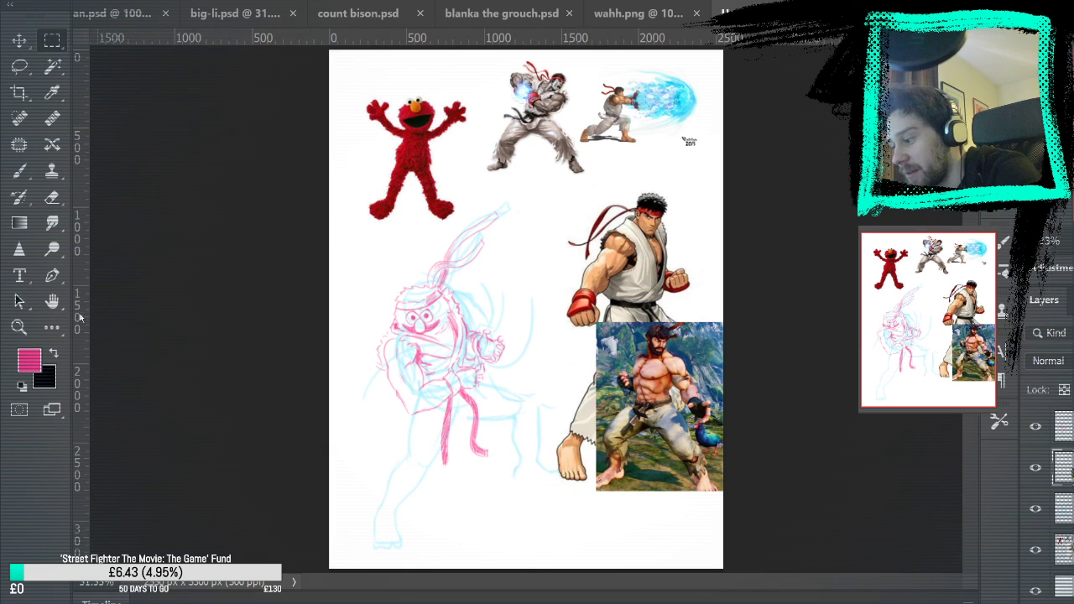
key("z")
left_click(550, 390)
left_click(551, 393)
left_click(566, 403)
left_click(19, 41)
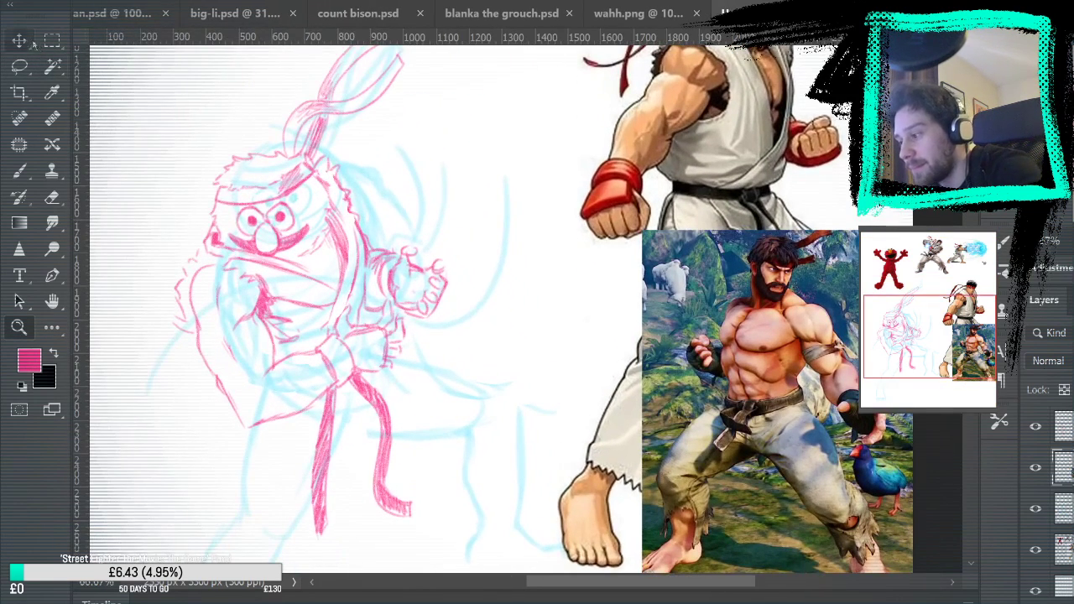
left_click_drag(277, 292, 304, 260)
key("ctrl+z")
key("ctrl+z")
key("ctrl+z")
Move the pasted pink sketch up into alignment with the blue rough and nudge it slightly to the right
left_click_drag(376, 339, 389, 313)
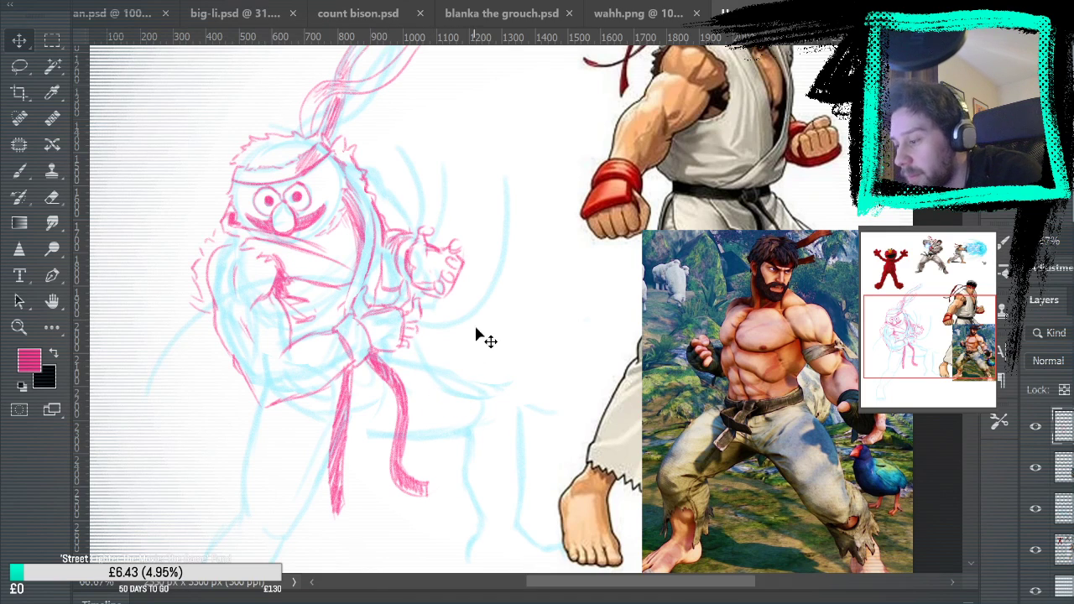
key("Right")
key("Right")
key("Right")
key("Right")
key("Right")
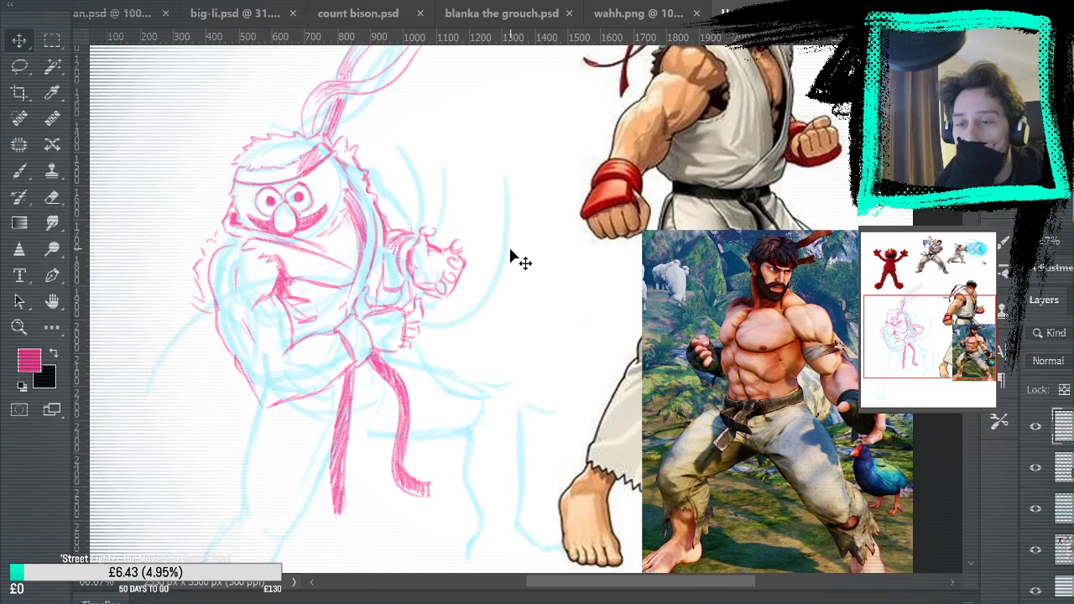
Hide the blue rough layer and examine the pink sketch on its own, from headband tails down to belt ends
key("b")
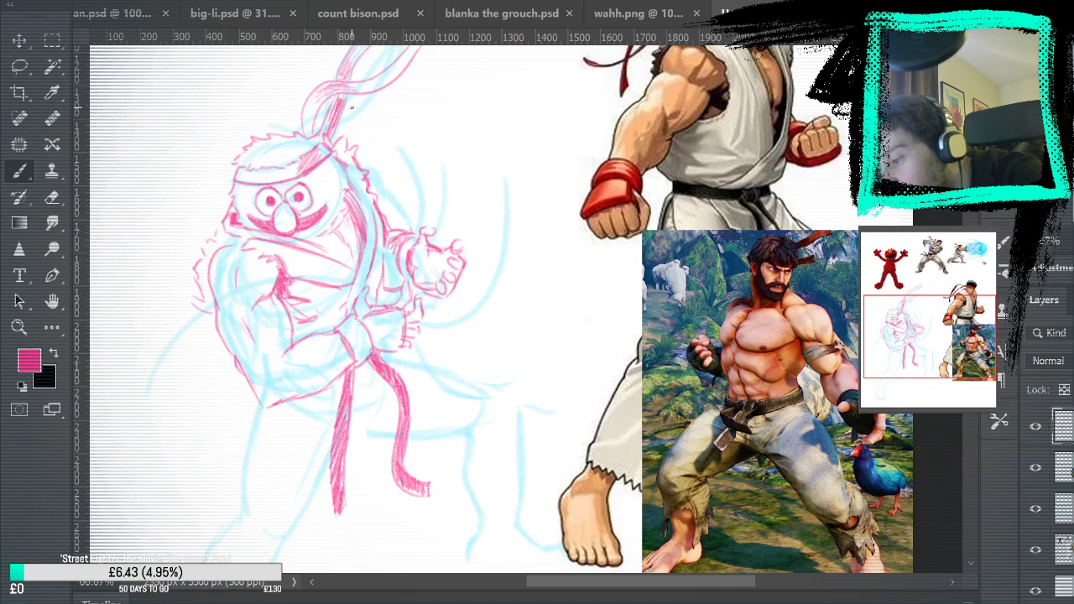
left_click_drag(578, 160, 601, 286)
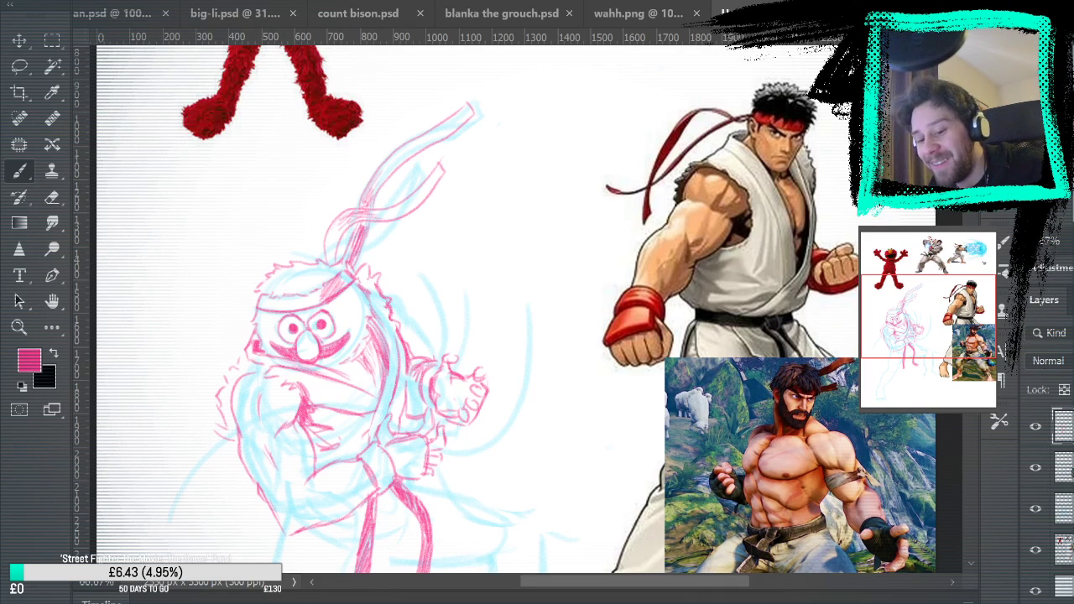
left_click(1035, 509)
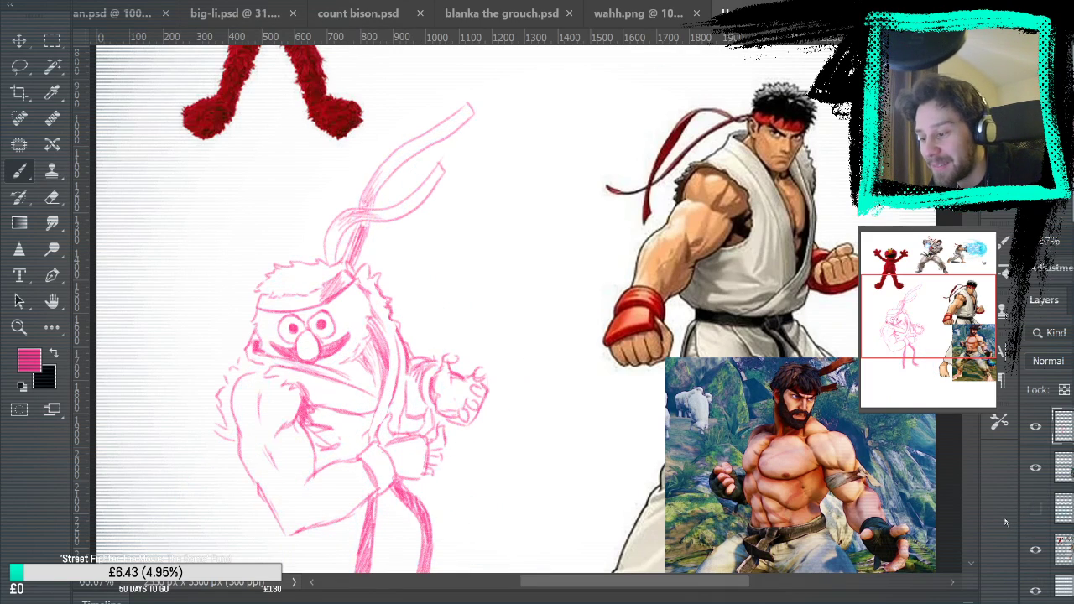
left_click(52, 197)
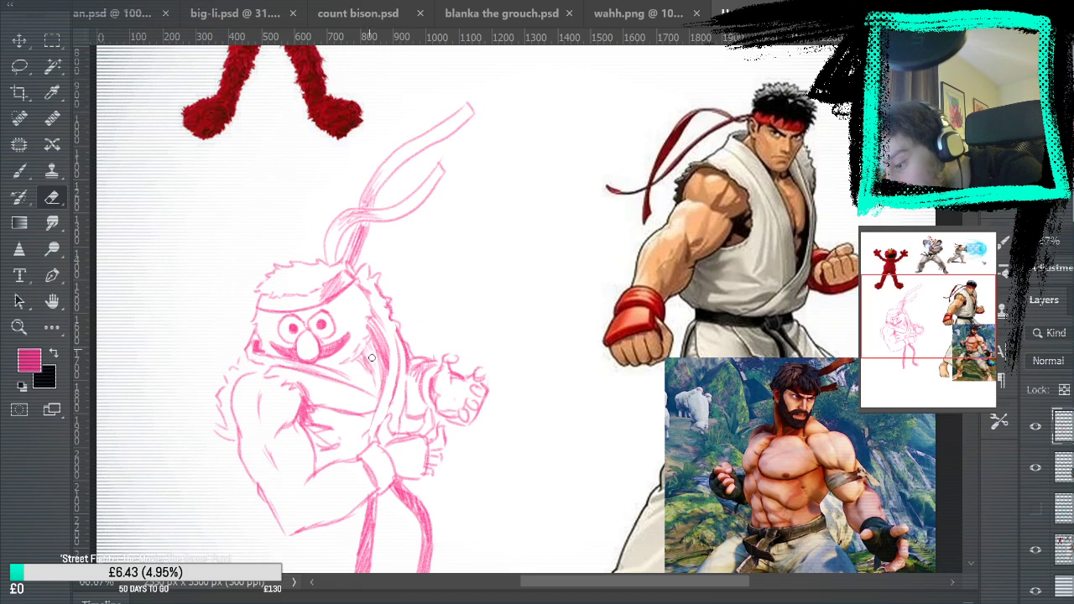
left_click(20, 172)
mouse_move(705, 378)
left_mouse_down()
mouse_move(714, 251)
mouse_move(758, 349)
left_mouse_up()
mouse_move(910, 394)
left_mouse_down()
mouse_move(865, 494)
mouse_move(873, 290)
mouse_move(856, 397)
left_mouse_up()
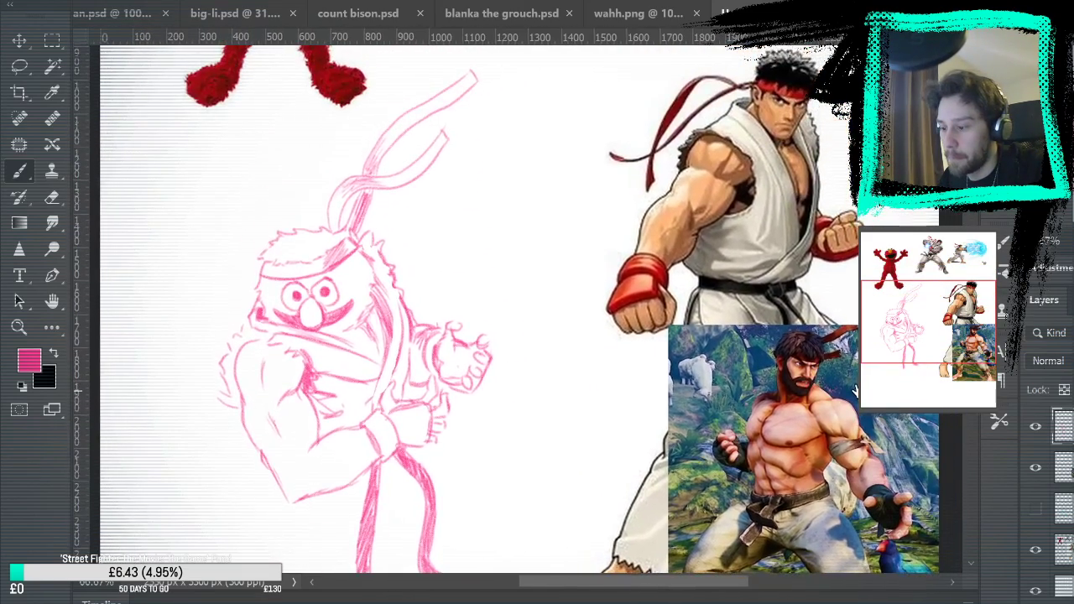
mouse_move(849, 482)
left_mouse_down()
mouse_move(855, 404)
mouse_move(825, 482)
mouse_move(843, 489)
mouse_move(884, 323)
left_mouse_up()
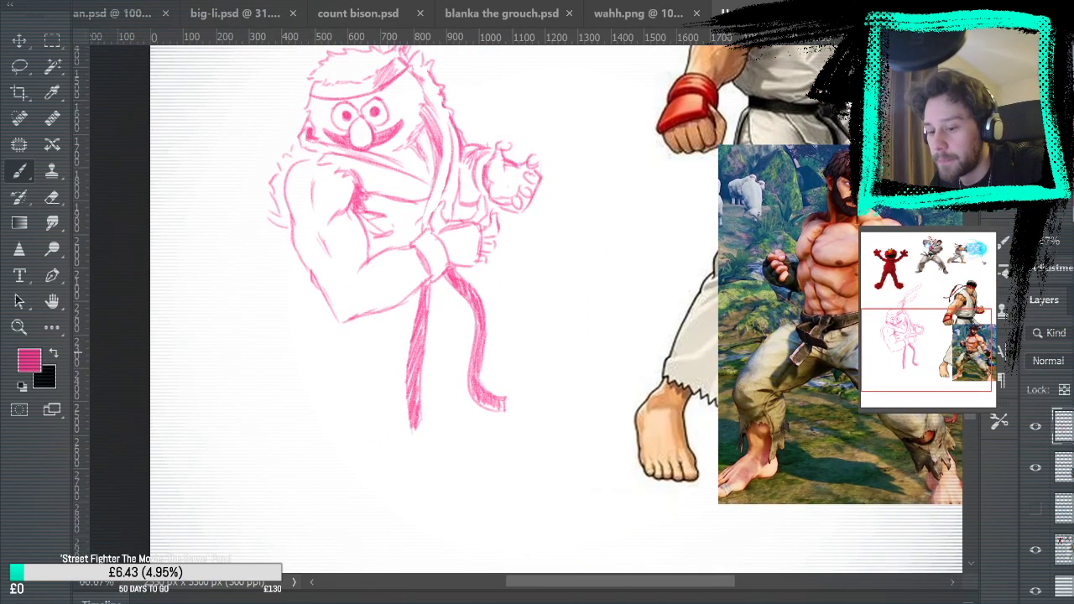
Show the blue rough again and draw the gi jacket's pointed front flap and curved hem below the forearm
left_click(1036, 508)
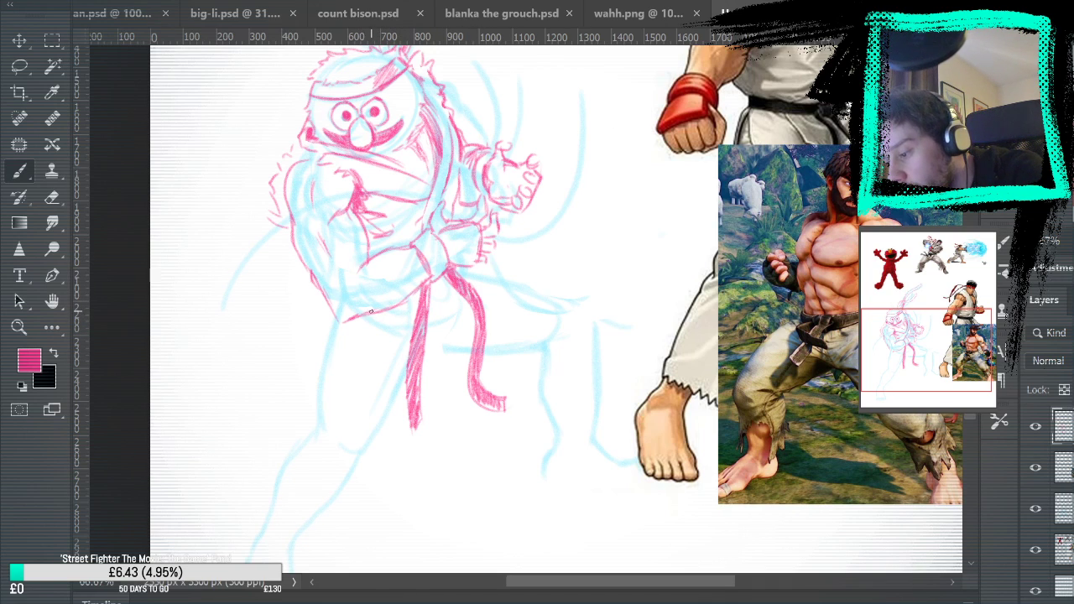
mouse_move(376, 319)
left_mouse_down()
mouse_move(395, 382)
mouse_move(473, 349)
left_mouse_up()
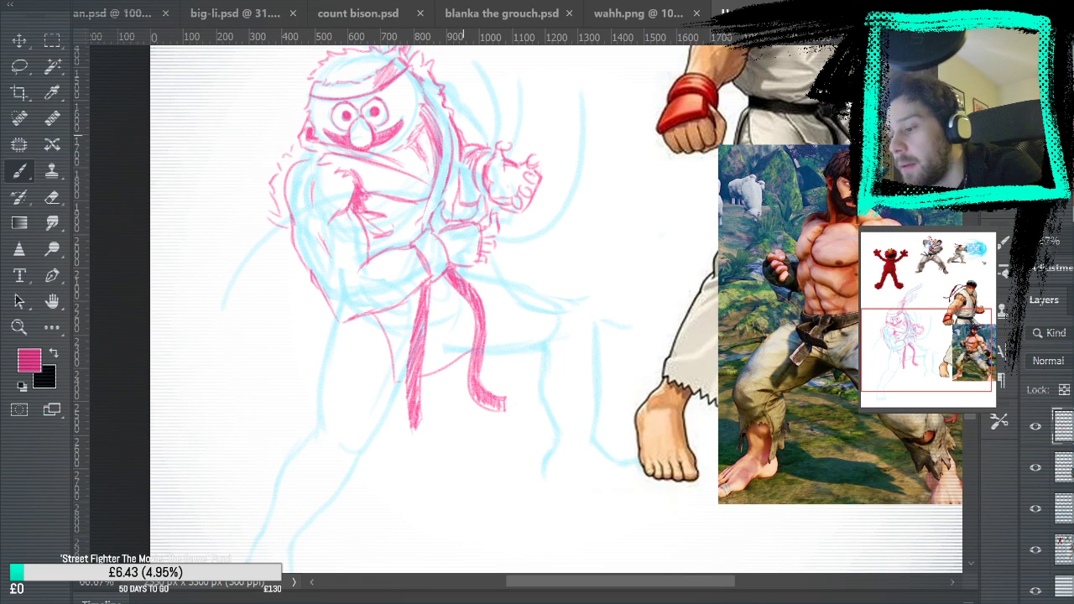
scroll(601, 351, "up", 3)
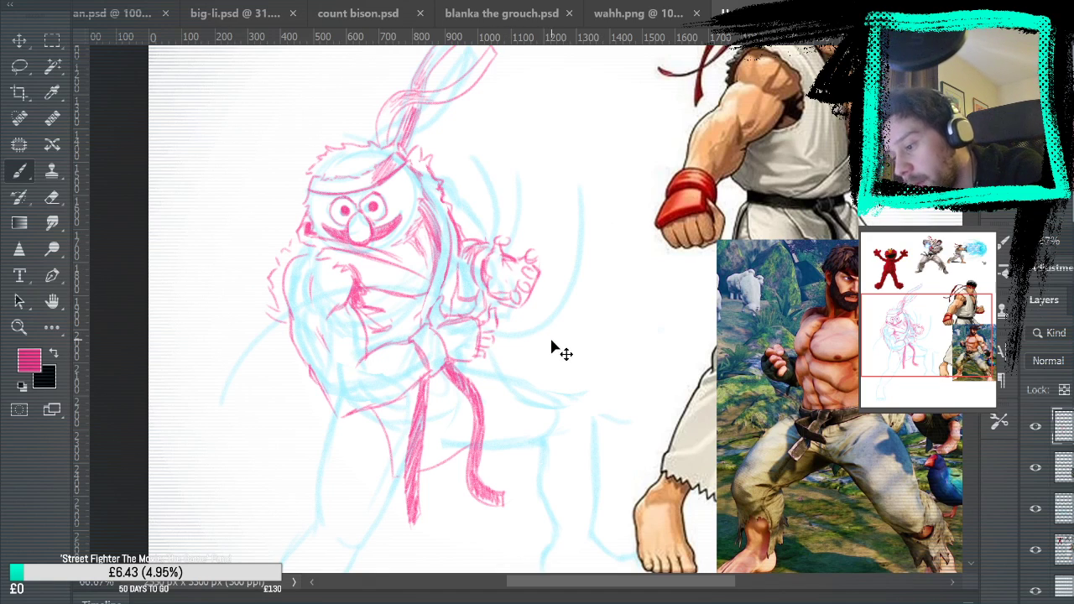
left_click(50, 199)
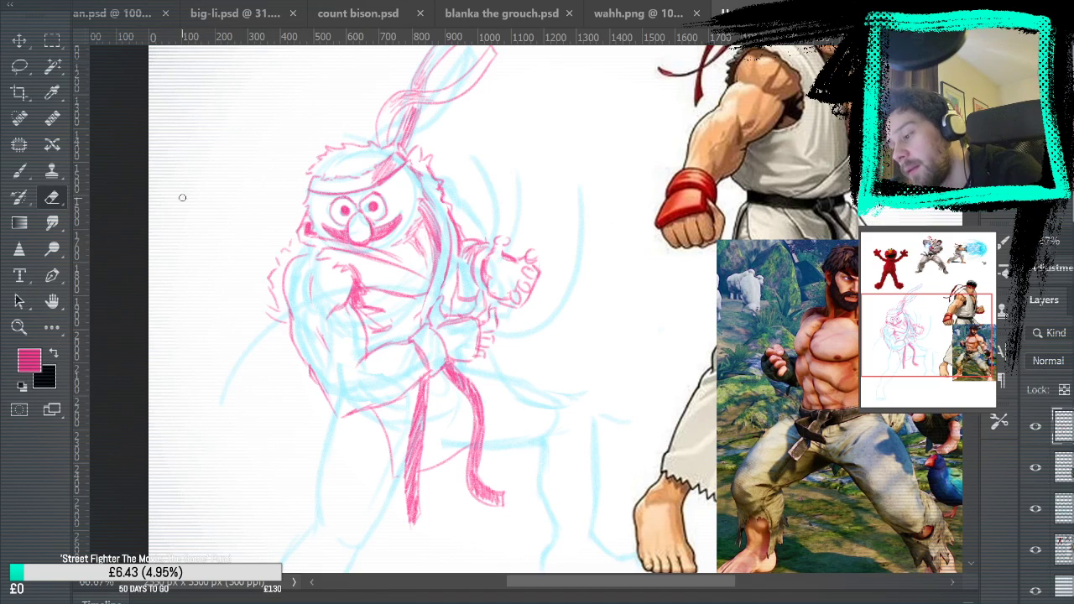
key("b")
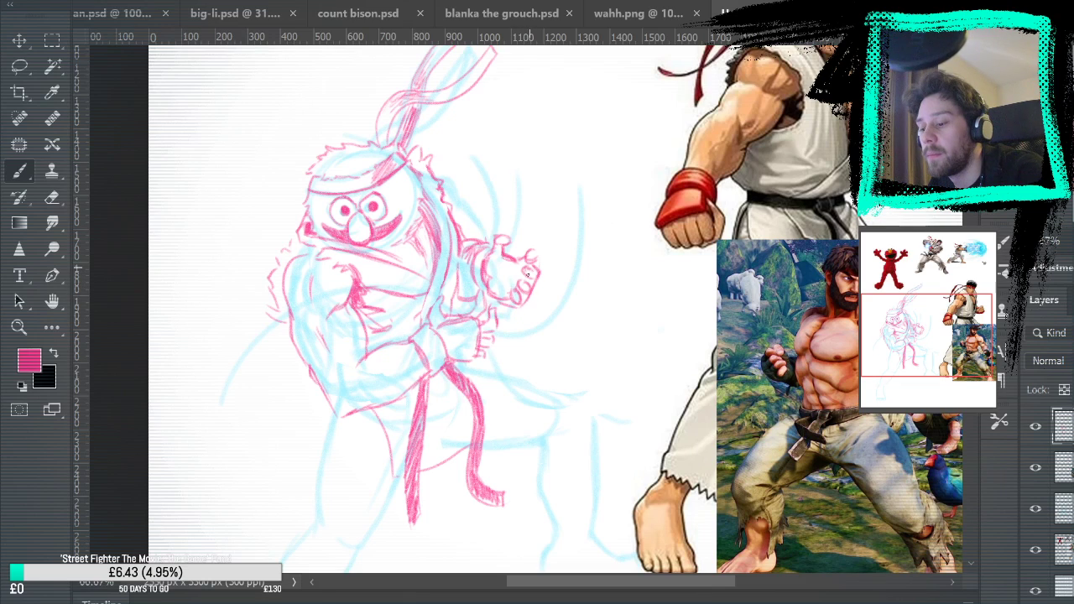
left_click_drag(521, 264, 513, 289)
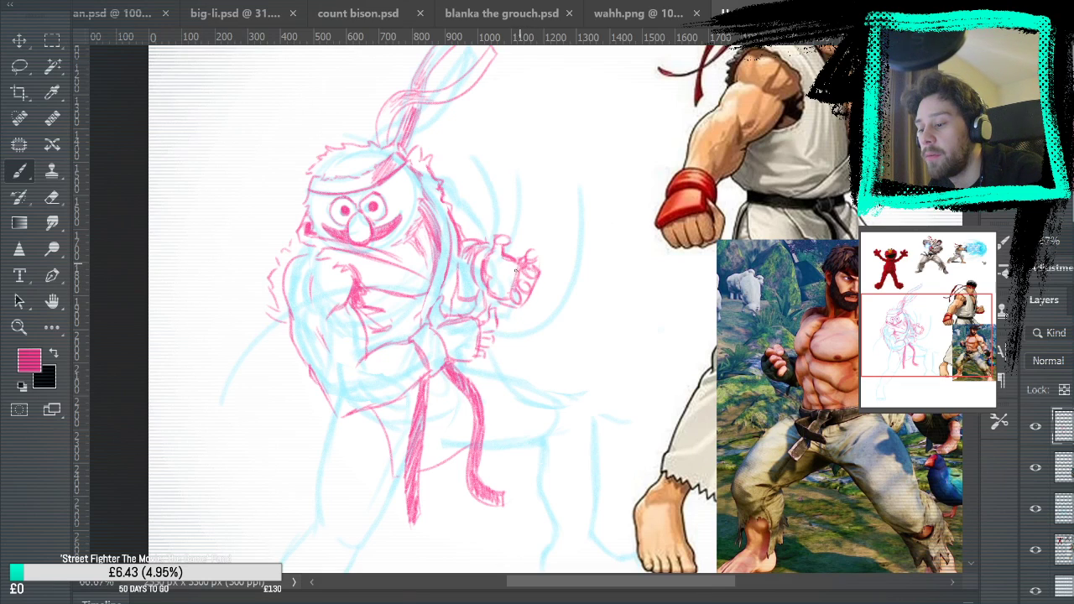
key("ctrl+z")
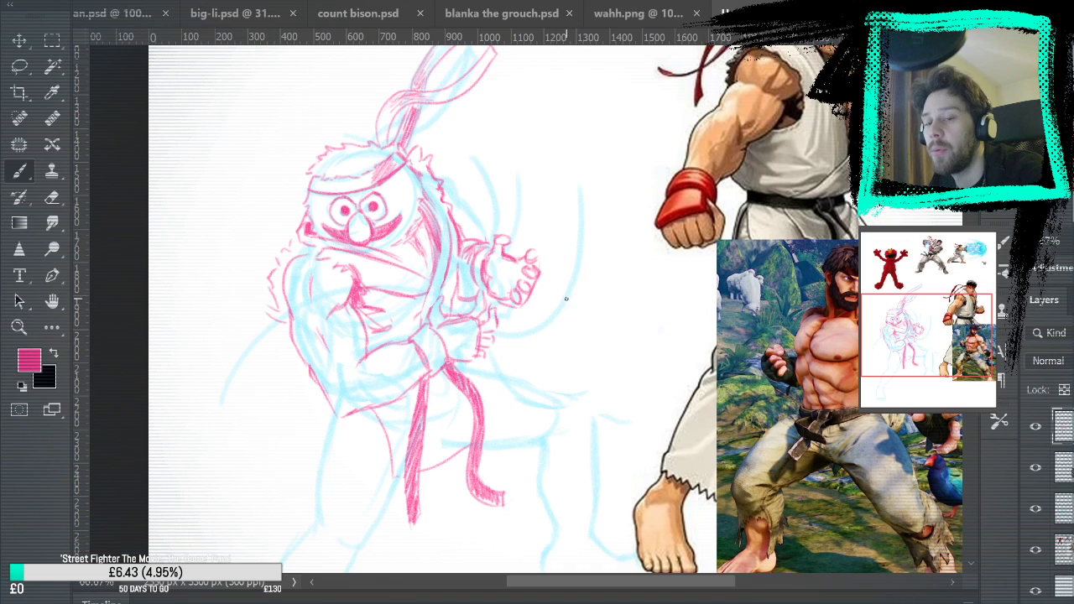
Draw the gi jacket's side flap beyond the curved belt end and begin the near thigh's outer line below the elbow
scroll(554, 260, "down", 5)
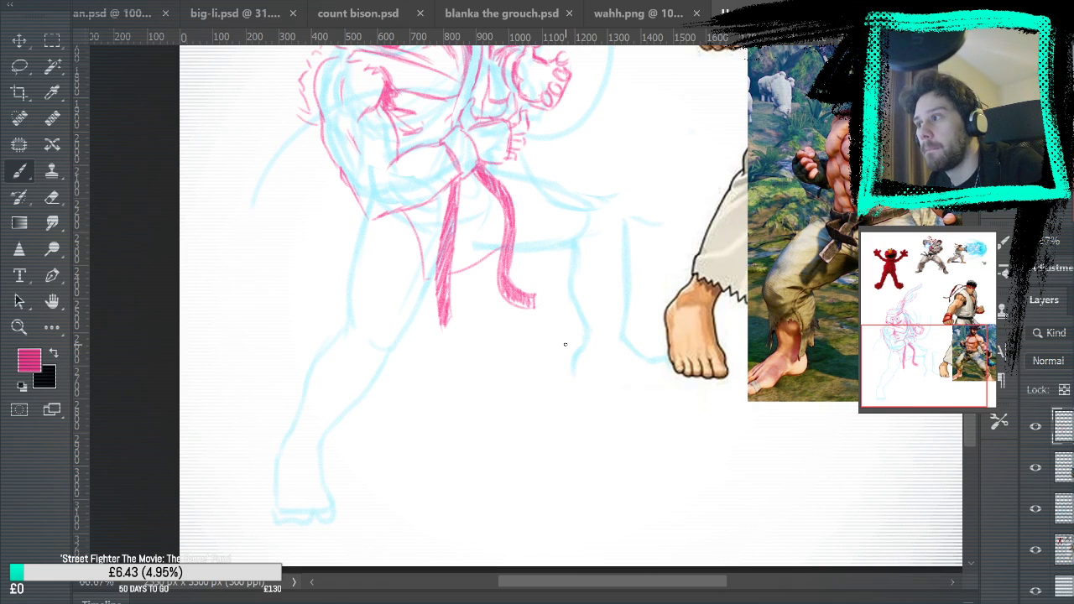
left_click_drag(507, 183, 530, 258)
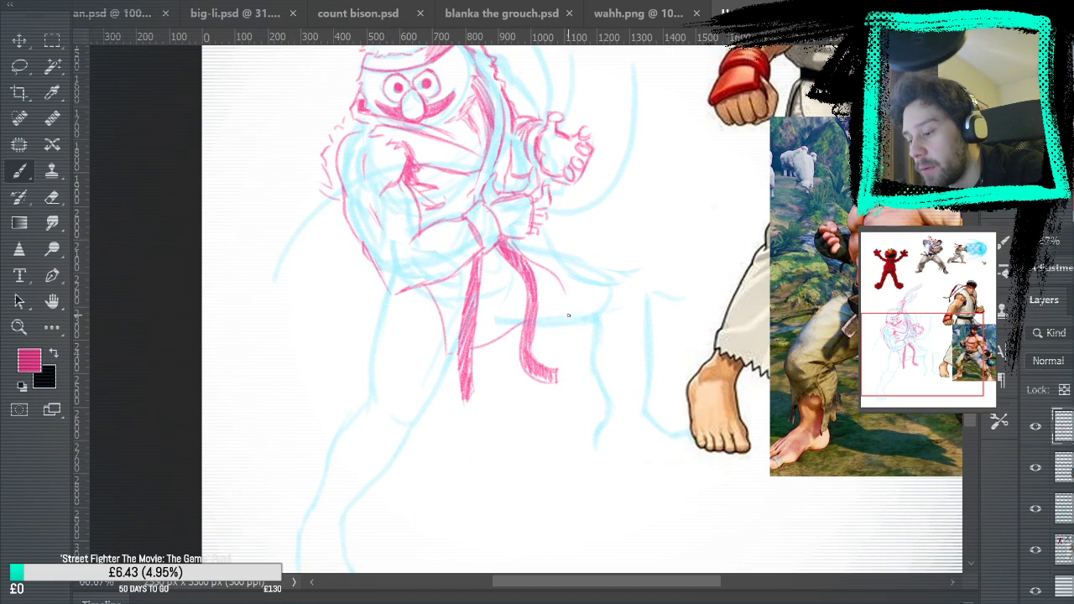
left_click_drag(530, 321, 572, 297)
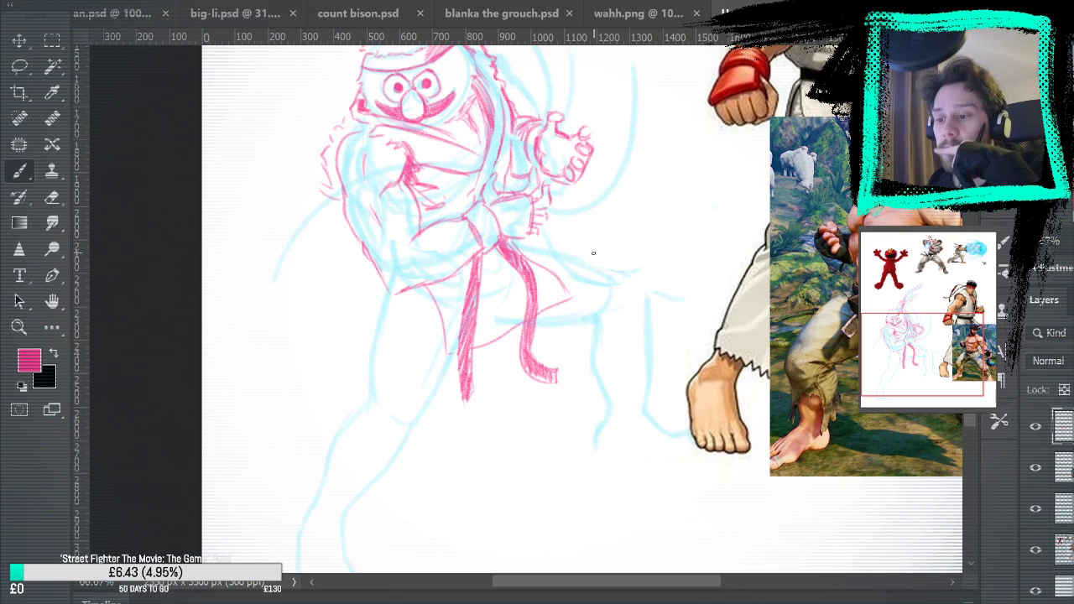
left_click_drag(395, 292, 379, 332)
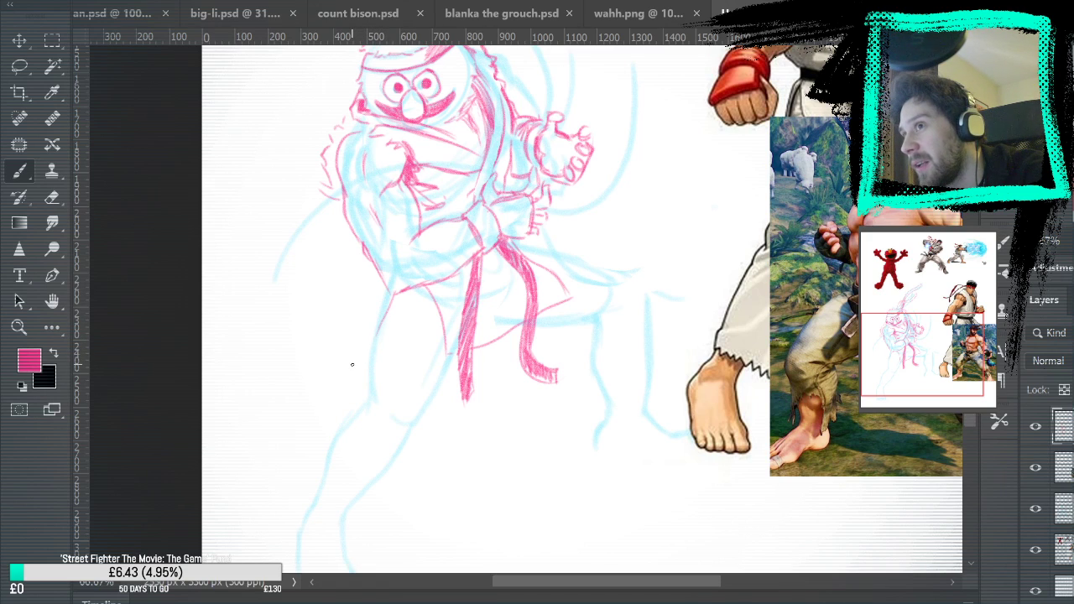
mouse_move(371, 351)
left_mouse_down()
mouse_move(387, 291)
mouse_move(372, 341)
left_mouse_up()
Hide the layer with the bearded Ryu reference to reveal the full legs of the Ryu illustration behind it
left_click_drag(552, 429, 604, 326)
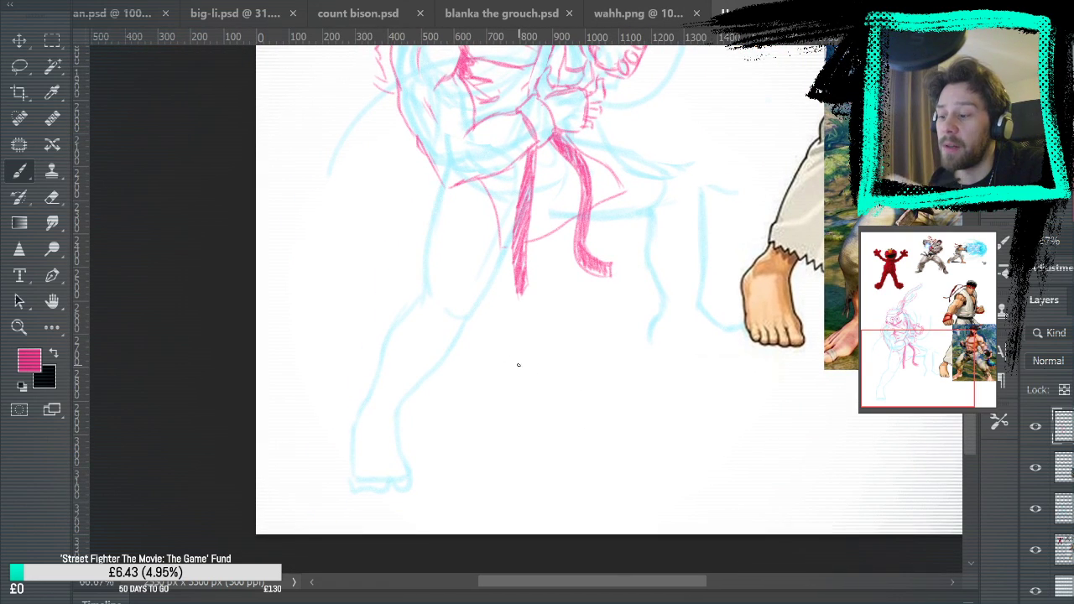
mouse_move(559, 230)
left_mouse_down()
mouse_move(470, 461)
mouse_move(439, 495)
mouse_move(461, 352)
mouse_move(398, 372)
left_mouse_up()
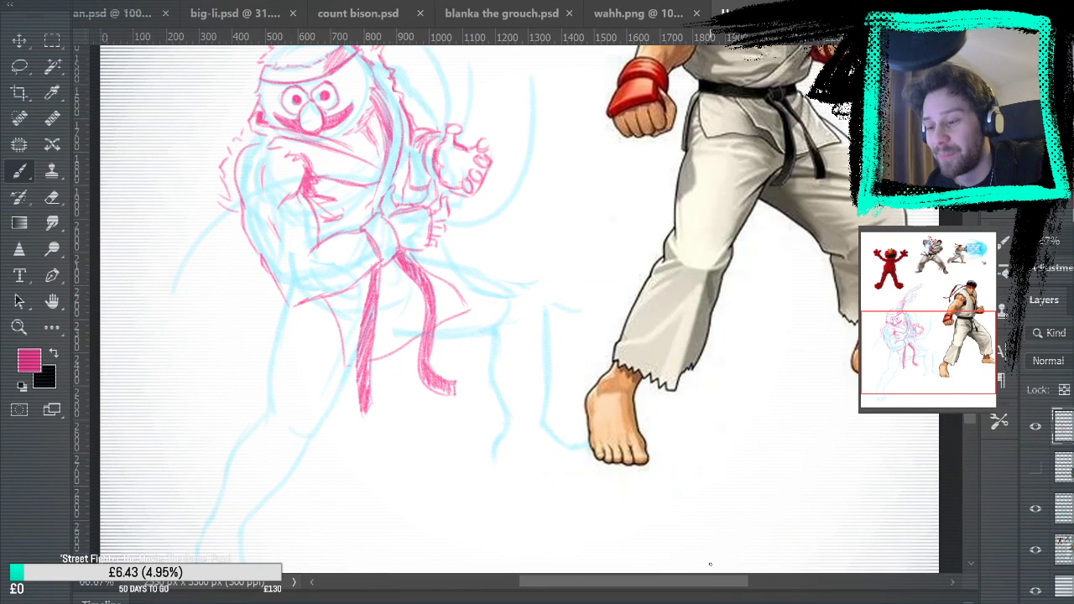
mouse_move(462, 475)
left_mouse_down()
mouse_move(545, 480)
mouse_move(575, 501)
left_mouse_up()
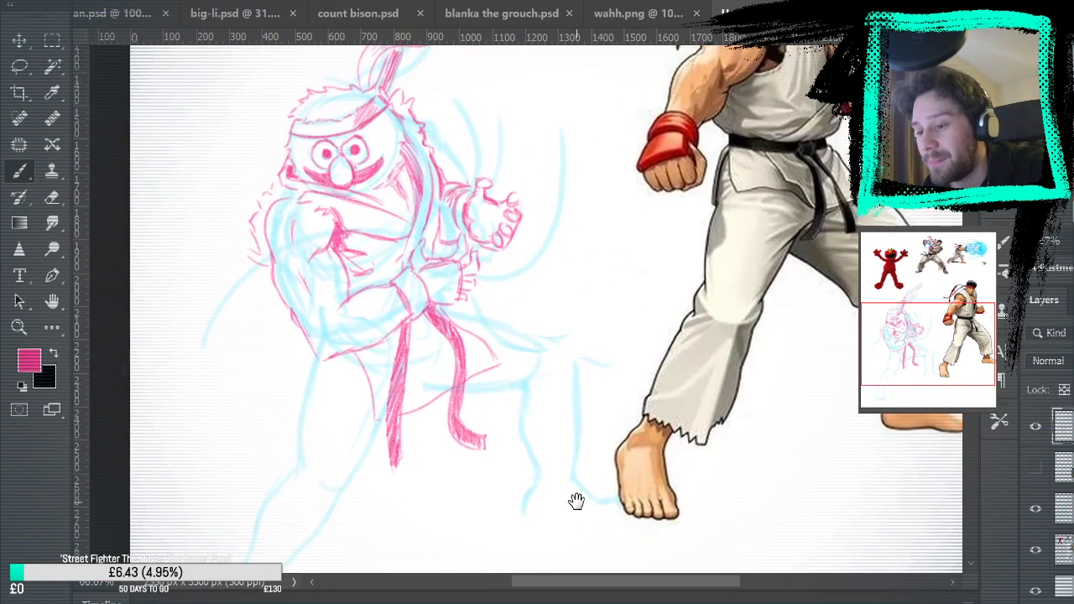
mouse_move(379, 342)
left_mouse_down()
mouse_move(427, 413)
mouse_move(404, 375)
mouse_move(439, 415)
left_mouse_up()
key("ctrl+z")
left_click_drag(383, 345, 444, 391)
key("ctrl+z")
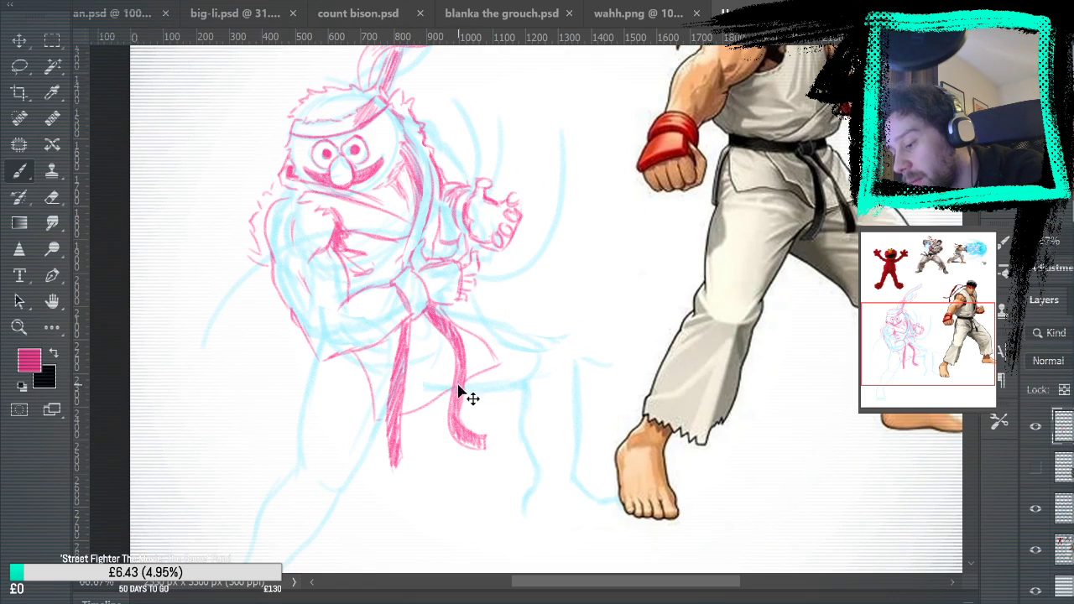
Draw the dark diagonal overlap fold of the gi skirt between the two hanging belt ends
left_click_drag(381, 337, 431, 375)
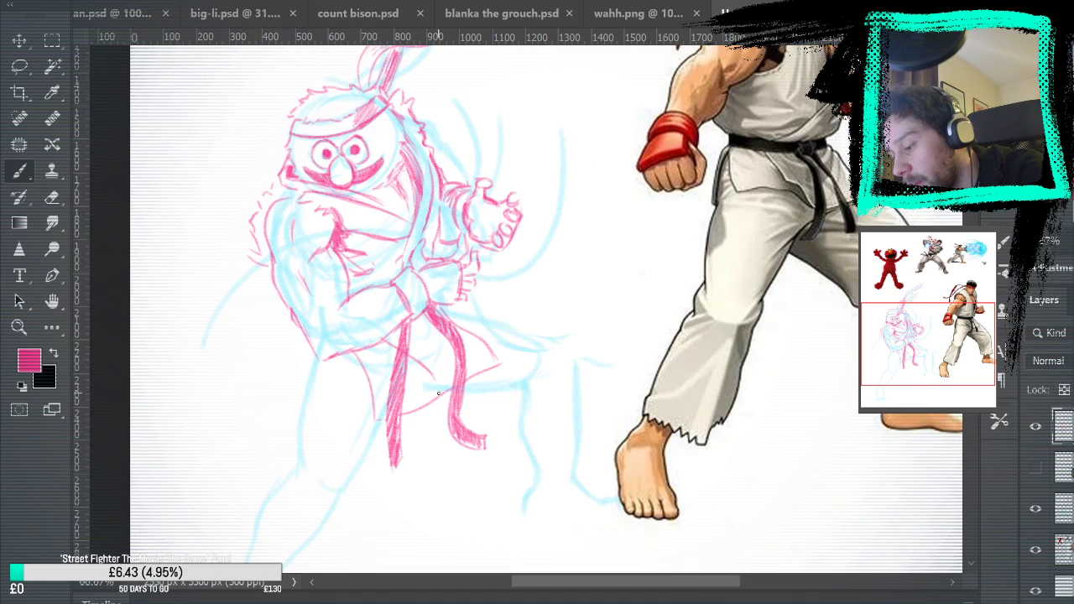
mouse_move(406, 358)
left_mouse_down()
mouse_move(453, 396)
mouse_move(431, 383)
left_mouse_up()
key("ctrl+z")
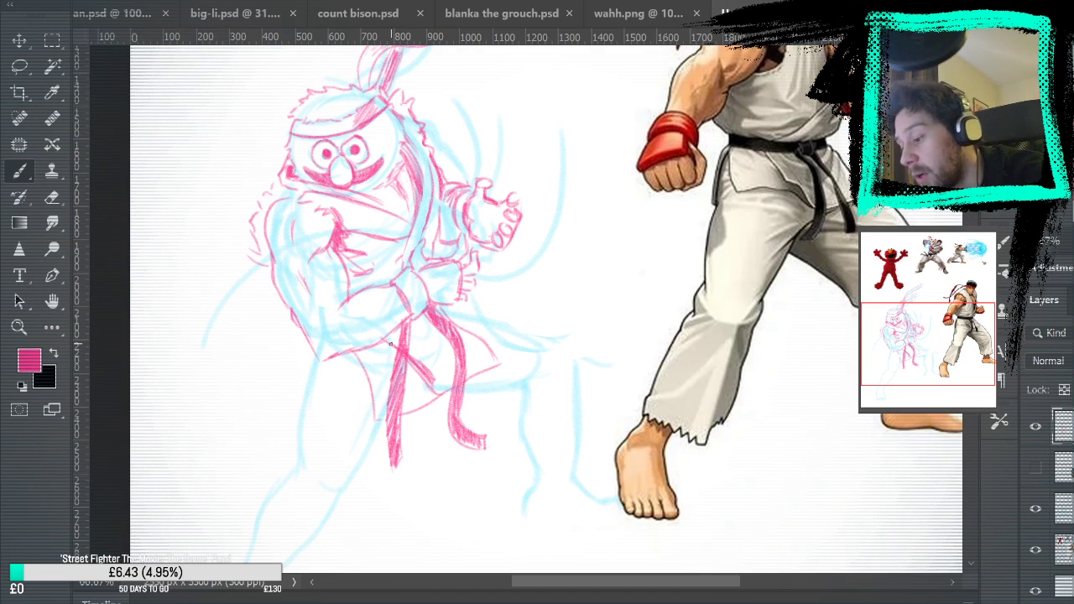
left_click_drag(401, 356, 442, 398)
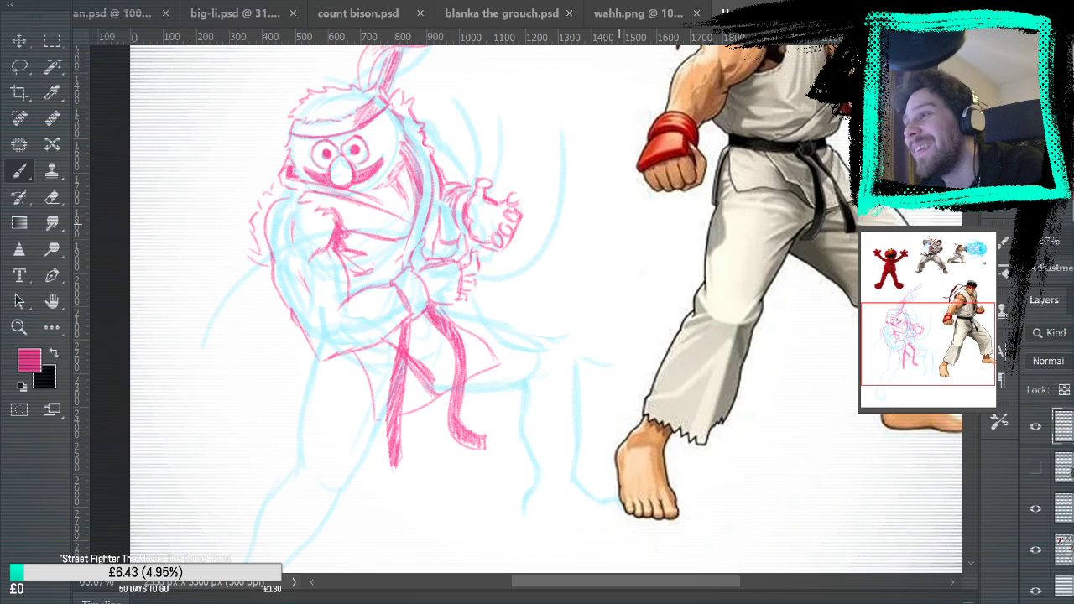
Draw the far trouser leg over the blue rough, with bent knee, thigh underside, ragged cuff and shin folds
left_click_drag(568, 321, 496, 223)
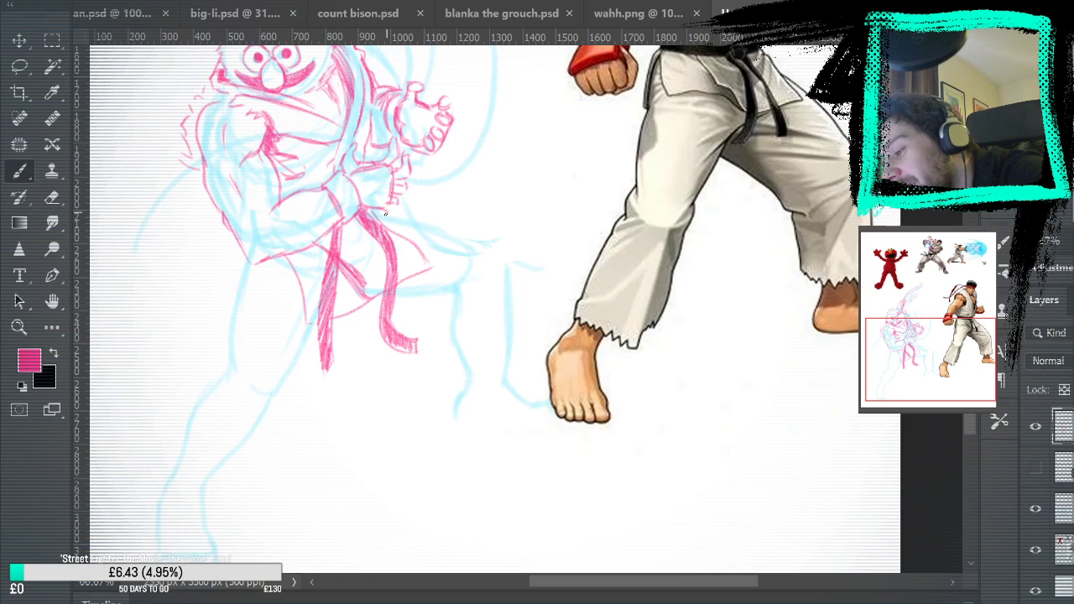
left_click_drag(385, 217, 503, 252)
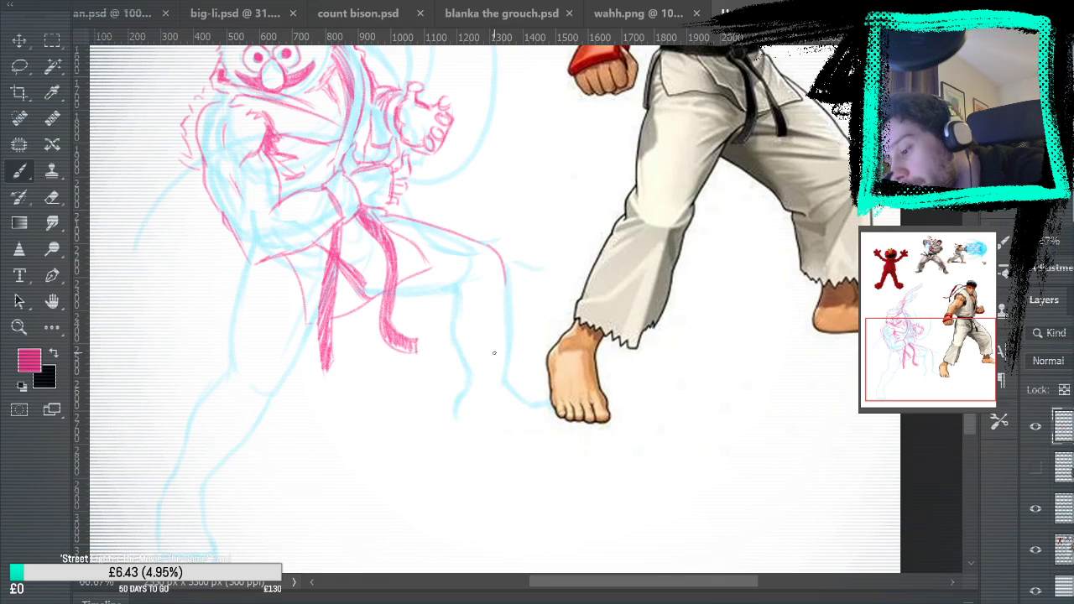
mouse_move(435, 293)
left_mouse_down()
mouse_move(479, 271)
mouse_move(451, 308)
mouse_move(492, 277)
mouse_move(456, 302)
mouse_move(453, 329)
mouse_move(475, 282)
left_mouse_up()
key("ctrl+z")
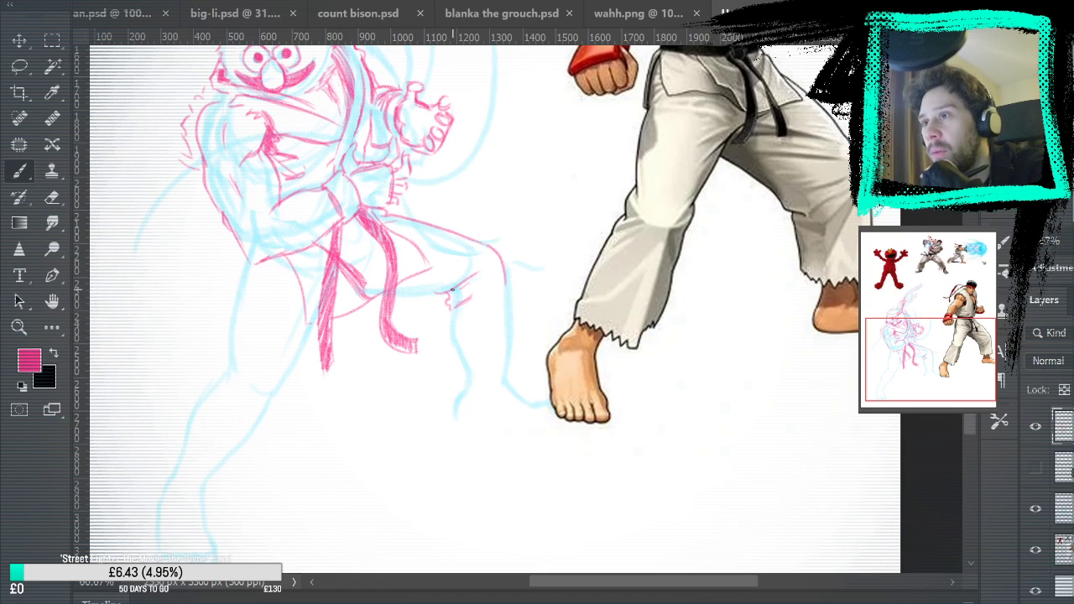
mouse_move(450, 309)
left_mouse_down()
mouse_move(452, 374)
mouse_move(461, 359)
mouse_move(511, 360)
left_mouse_up()
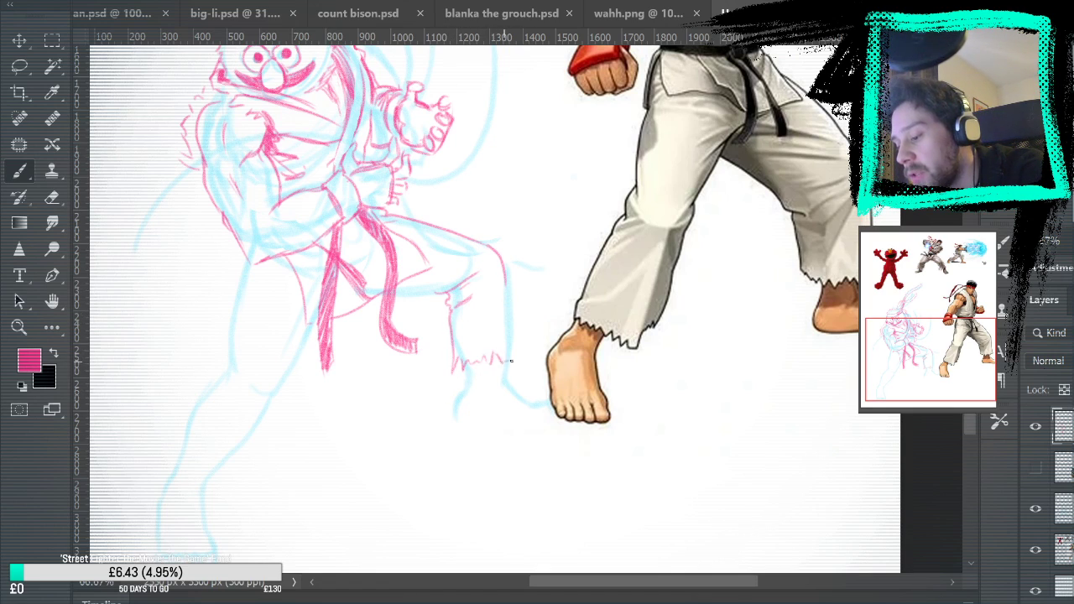
mouse_move(506, 278)
left_mouse_down()
mouse_move(524, 364)
mouse_move(468, 353)
mouse_move(475, 360)
mouse_move(495, 287)
mouse_move(468, 325)
left_mouse_up()
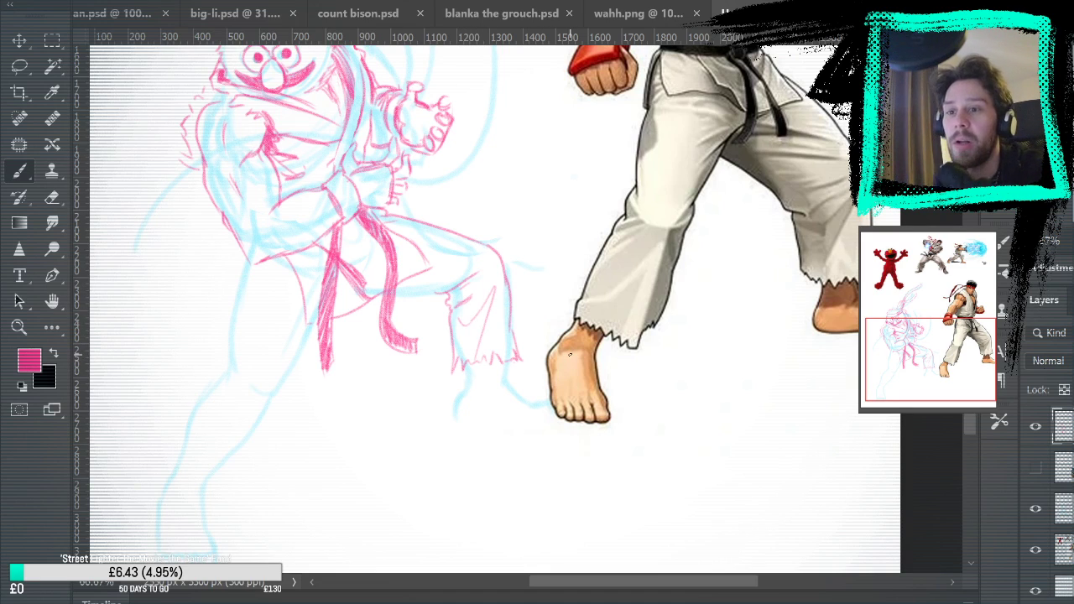
mouse_move(494, 153)
left_mouse_down()
mouse_move(480, 186)
mouse_move(495, 155)
left_mouse_up()
mouse_move(566, 150)
left_mouse_down()
mouse_move(609, 126)
mouse_move(588, 121)
left_mouse_up()
left_click_drag(575, 186, 601, 221)
key("ctrl+z")
key("ctrl+z")
key("ctrl+z")
key("ctrl+z")
key("ctrl+z")
key("ctrl+z")
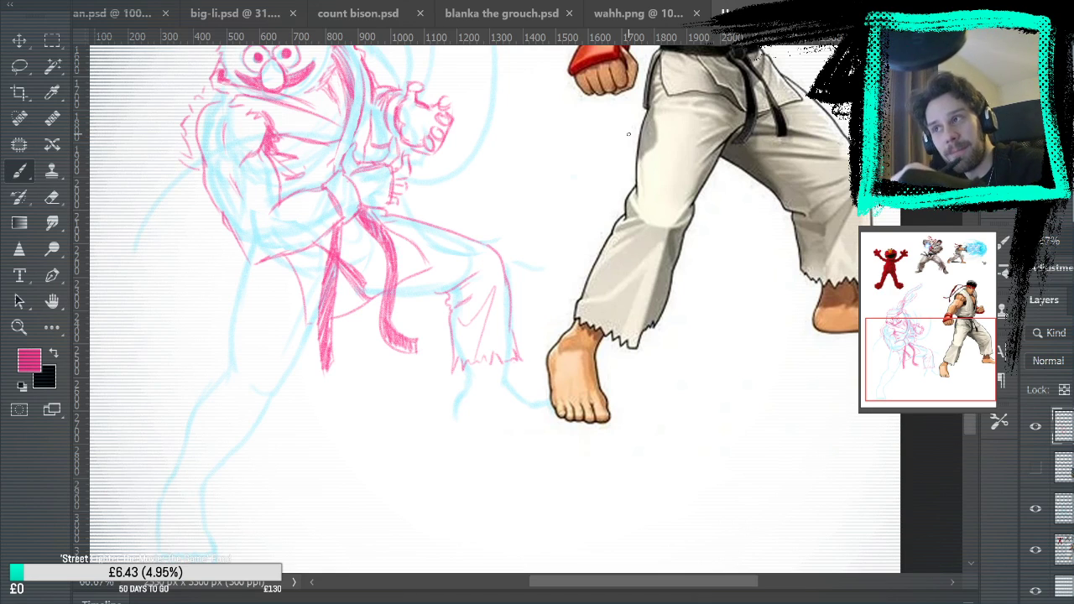
Add cloth folds behind the far knee and along the far thigh of the trousers
left_click_drag(459, 326, 470, 318)
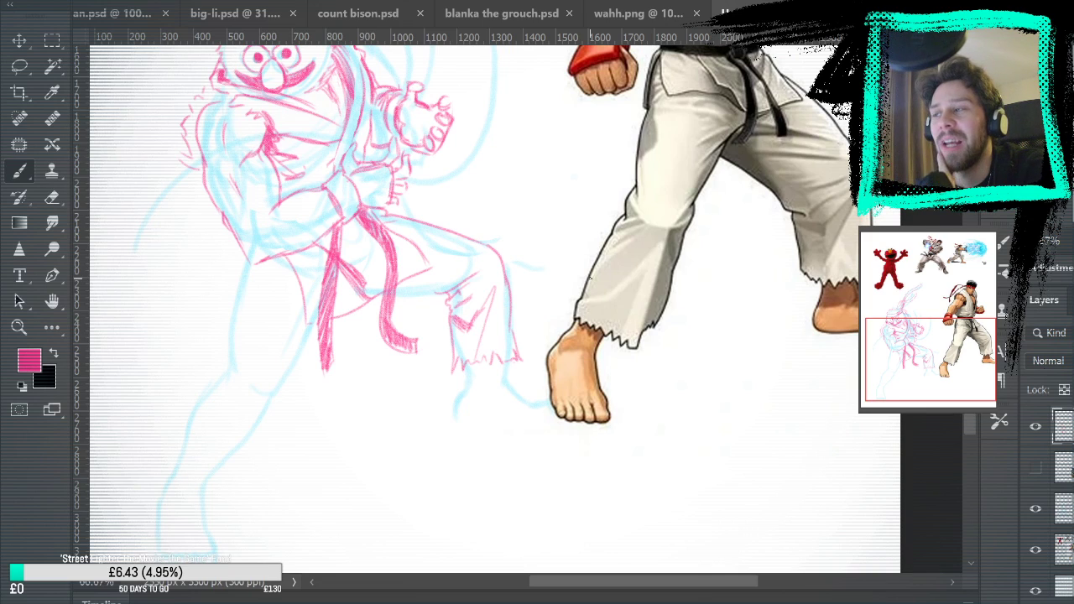
left_click_drag(390, 295, 437, 293)
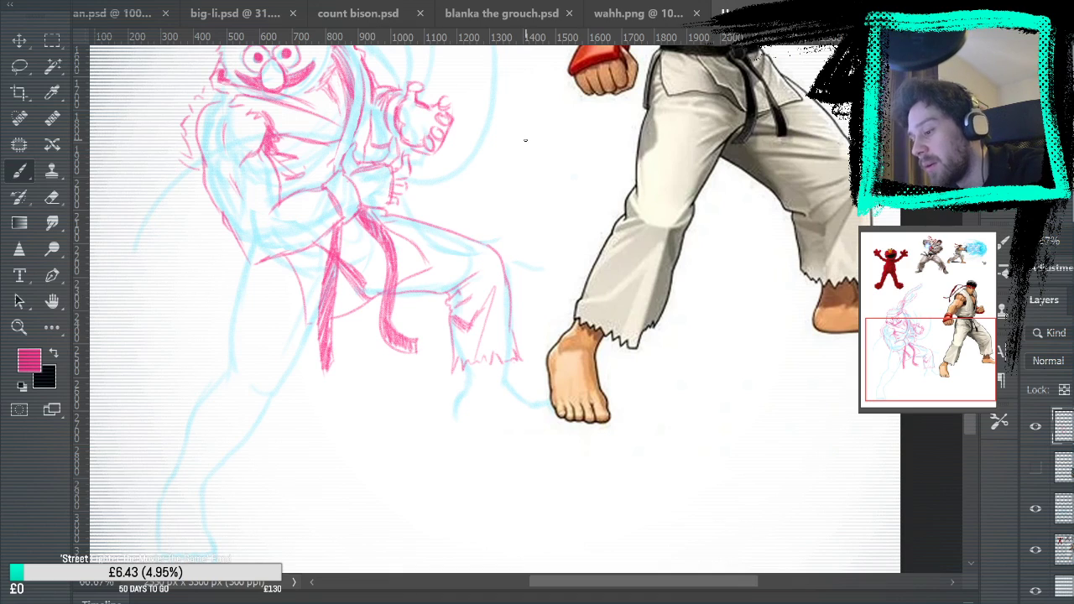
left_click_drag(429, 253, 457, 248)
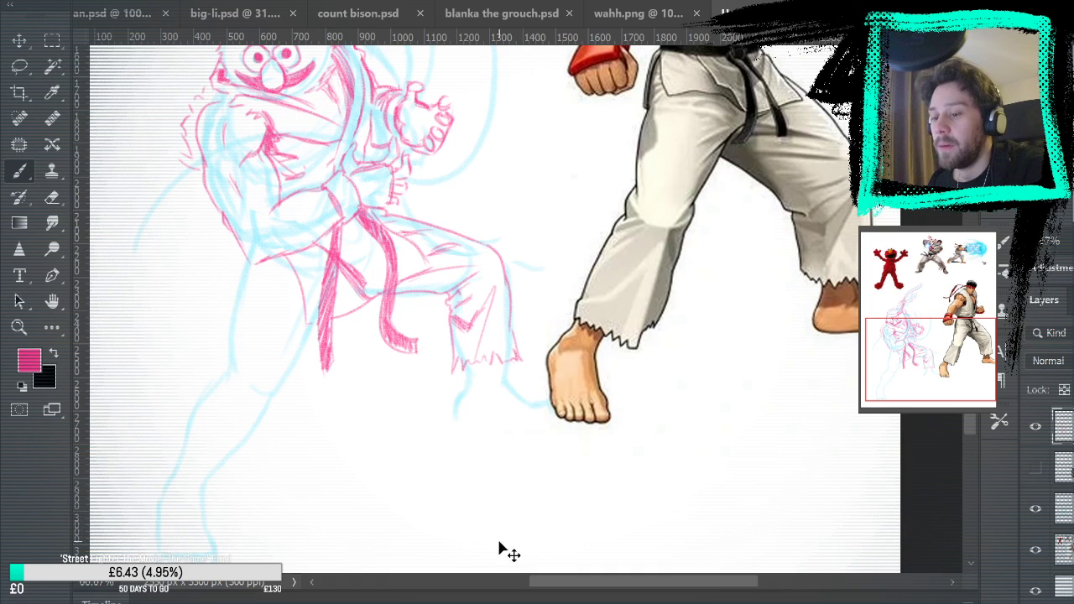
Draw the far foot below the ragged cuff, with heel, instep, toe and a short sole line
mouse_move(559, 408)
left_mouse_down()
mouse_move(551, 315)
mouse_move(520, 401)
mouse_move(525, 323)
left_mouse_up()
left_click_drag(416, 313, 416, 337)
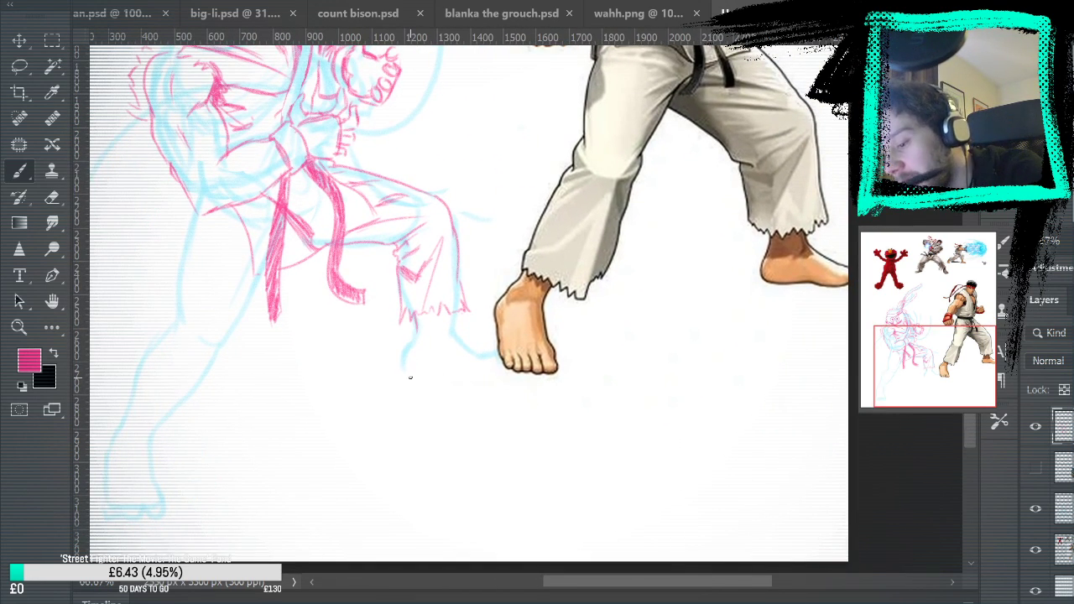
left_click_drag(420, 330, 404, 367)
key("ctrl+z")
left_click_drag(419, 327, 404, 362)
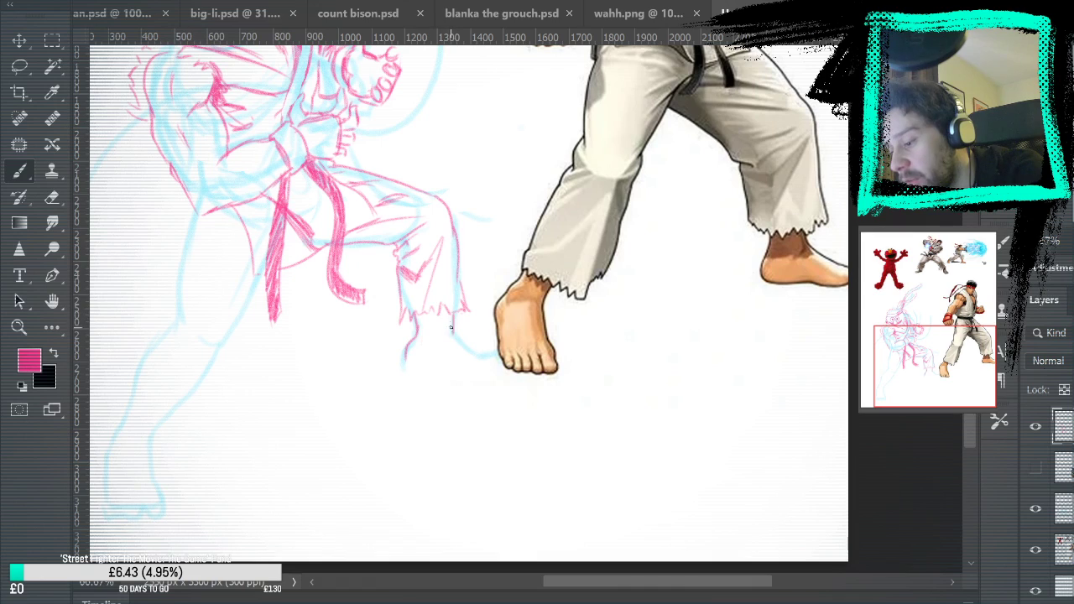
left_click_drag(454, 331, 493, 353)
key("ctrl+z")
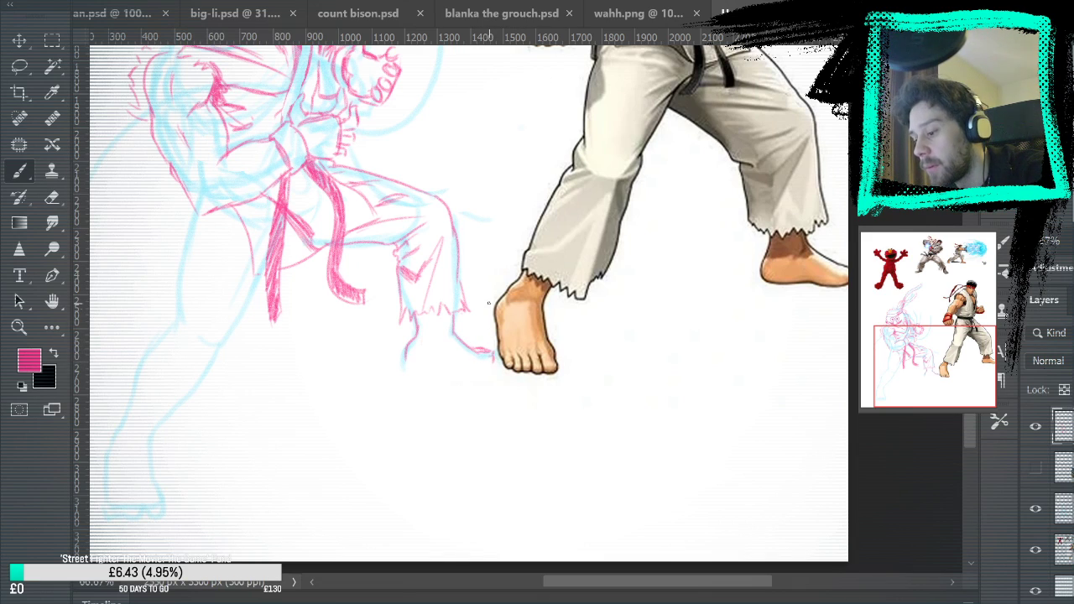
left_click_drag(432, 362, 439, 362)
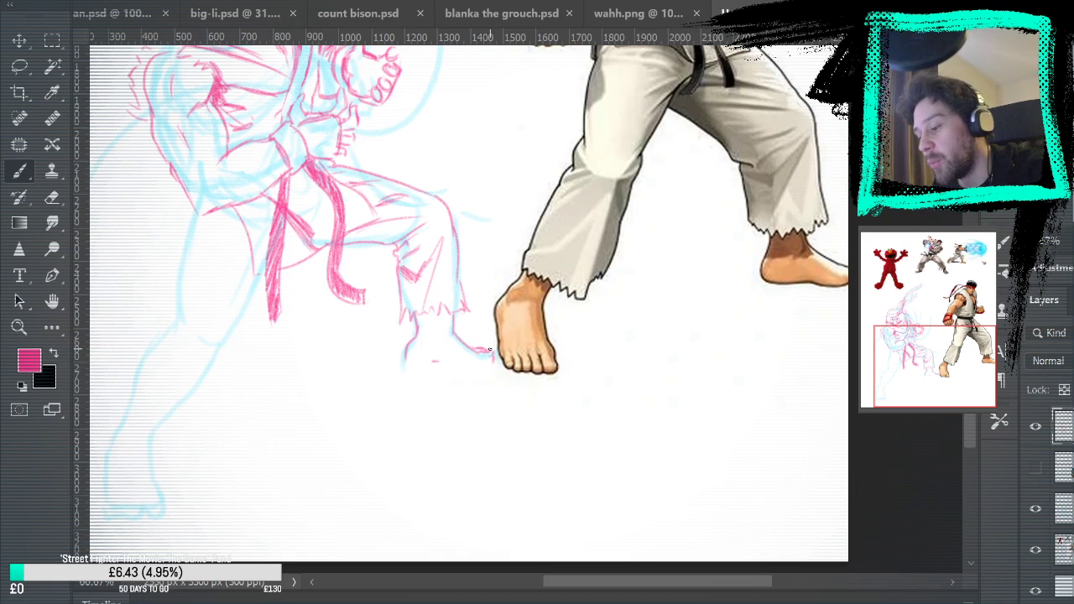
Hide the blue rough layer to examine the pink leg drawing, and show the rough again
left_click_drag(520, 430, 662, 434)
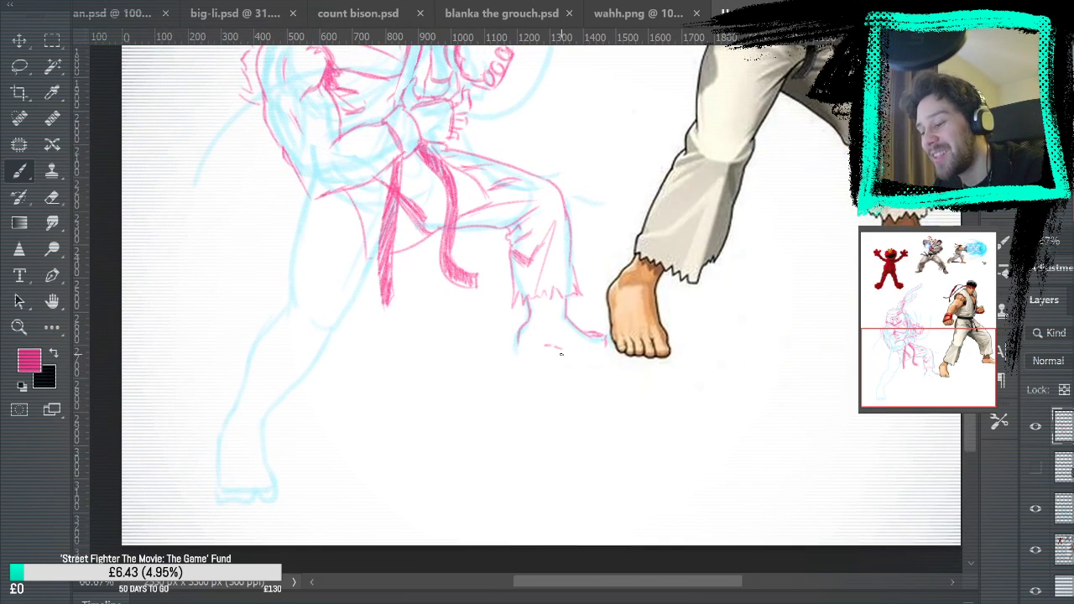
mouse_move(661, 380)
left_mouse_down()
mouse_move(681, 423)
mouse_move(769, 277)
mouse_move(724, 313)
left_mouse_up()
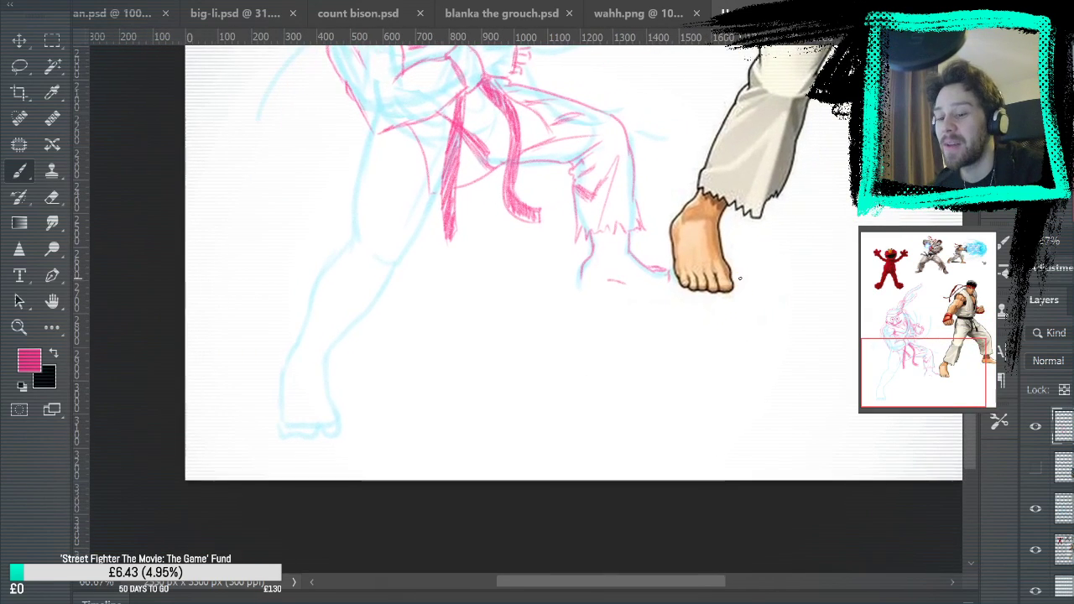
left_click(1037, 510)
mouse_move(803, 269)
left_mouse_down()
mouse_move(818, 544)
mouse_move(820, 436)
mouse_move(798, 377)
left_mouse_up()
left_click(1035, 509)
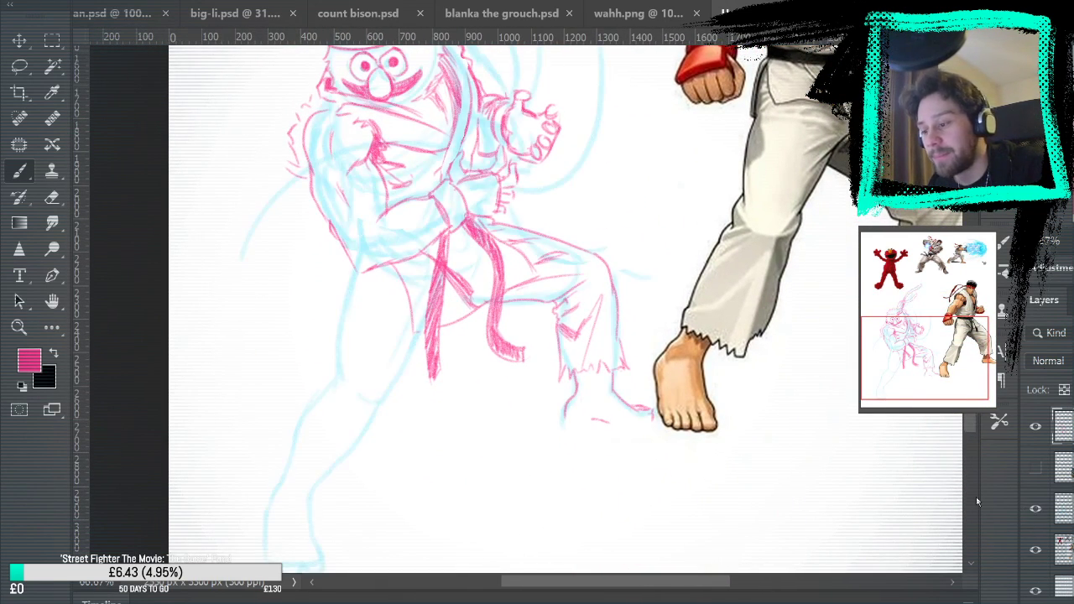
Draw the near trouser leg down to a ragged cuff, with long thigh folds and a crease at the knee
left_click_drag(553, 380, 569, 305)
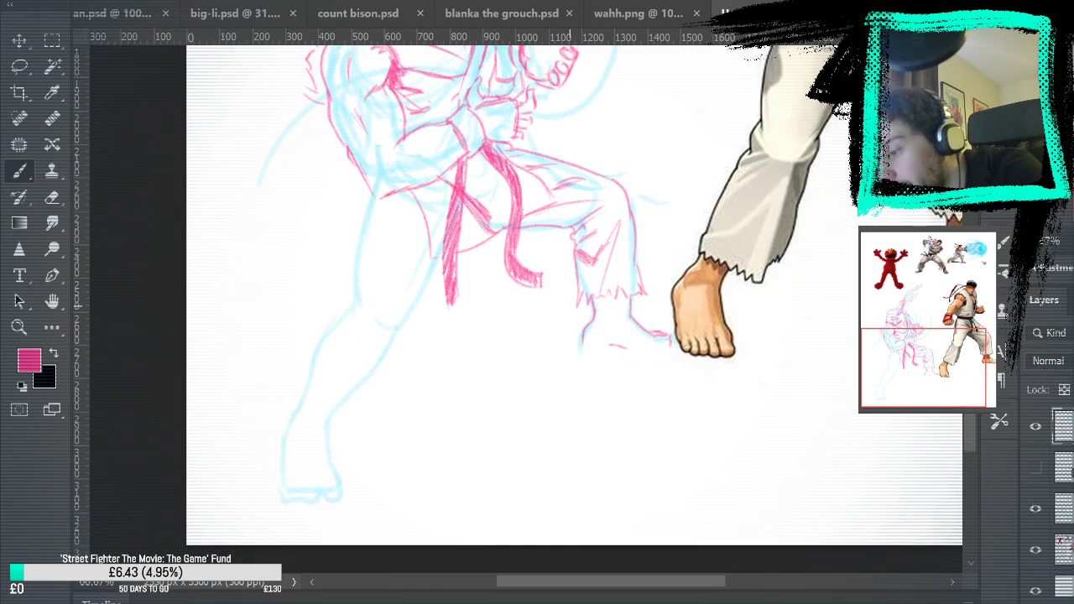
mouse_move(370, 188)
left_mouse_down()
mouse_move(365, 332)
mouse_move(340, 311)
mouse_move(342, 326)
mouse_move(308, 365)
mouse_move(290, 419)
mouse_move(308, 402)
mouse_move(310, 412)
mouse_move(352, 422)
mouse_move(410, 294)
mouse_move(420, 308)
mouse_move(409, 327)
mouse_move(440, 263)
mouse_move(427, 291)
left_mouse_up()
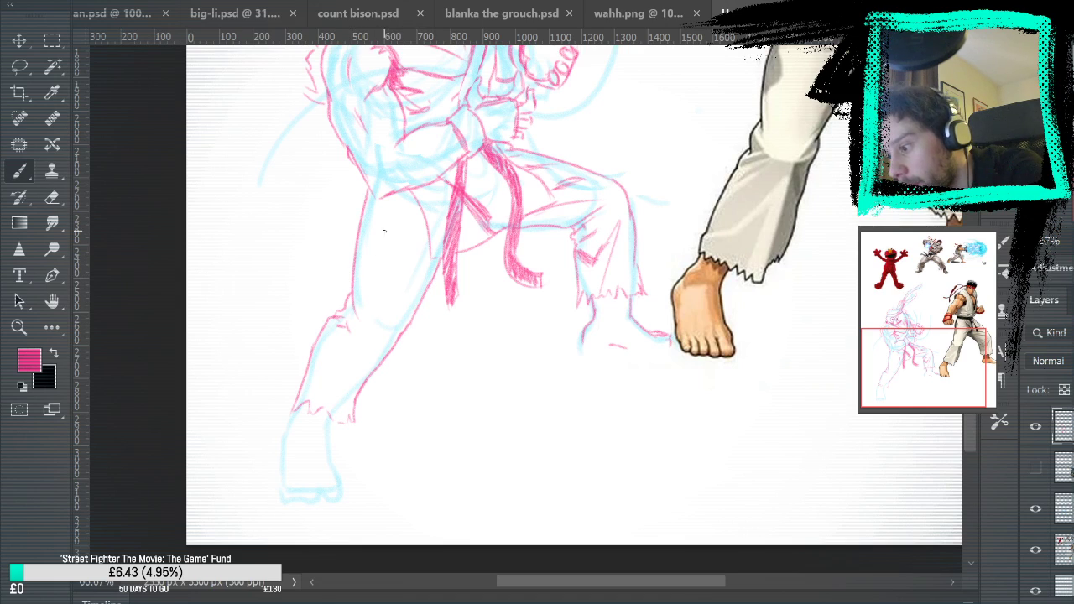
left_click_drag(382, 201, 372, 285)
left_click_drag(378, 240, 372, 301)
left_click_drag(375, 201, 361, 280)
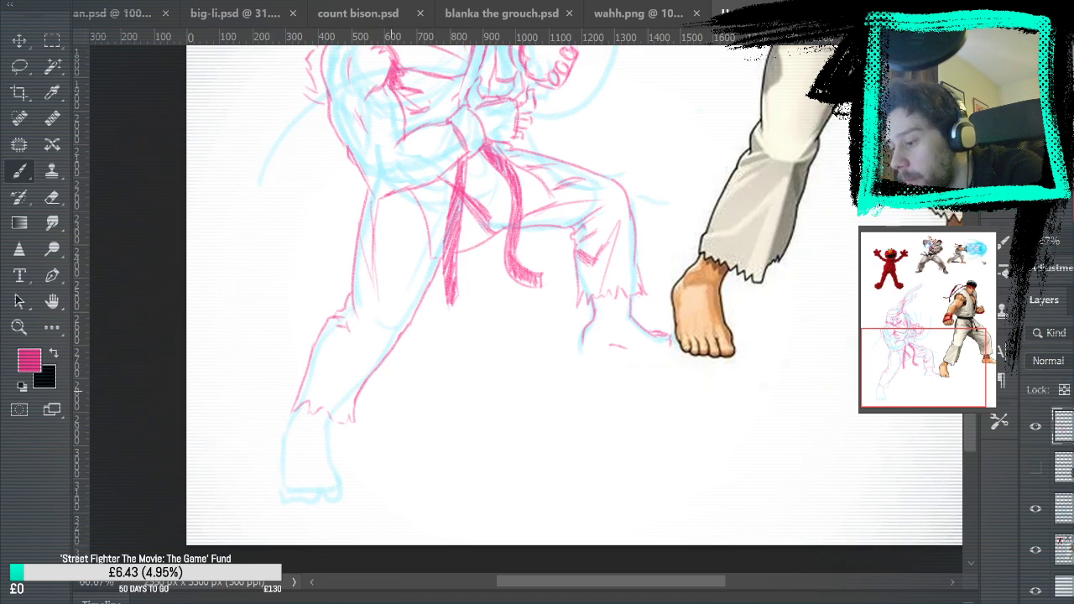
mouse_move(335, 318)
left_mouse_down()
mouse_move(350, 327)
mouse_move(329, 332)
left_mouse_up()
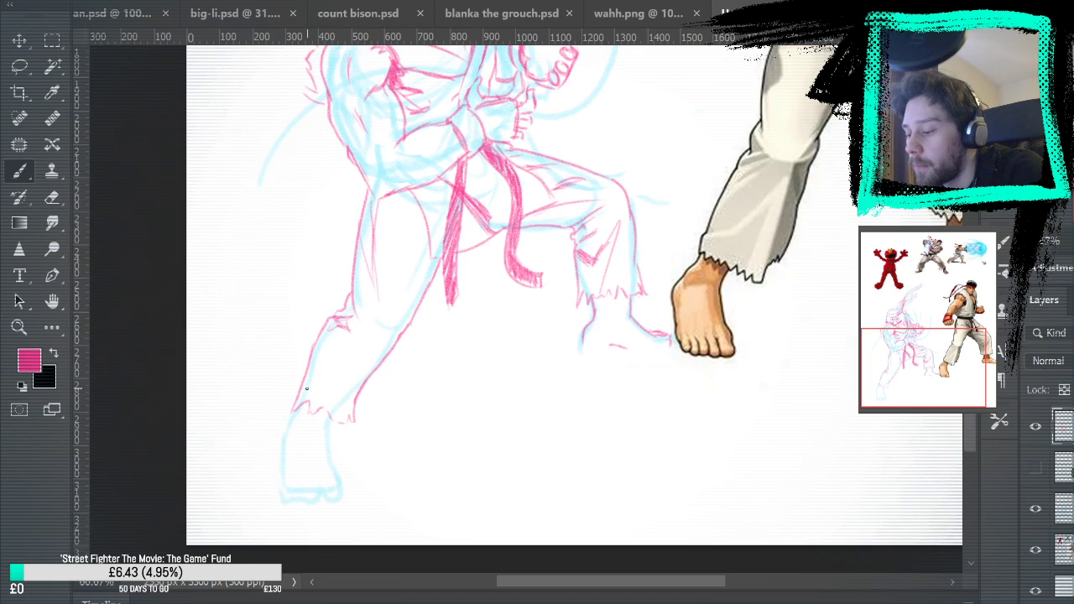
Add fold lines to the near trouser leg's inner thigh and along the lower leg above the cuff
left_click_drag(494, 285, 457, 364)
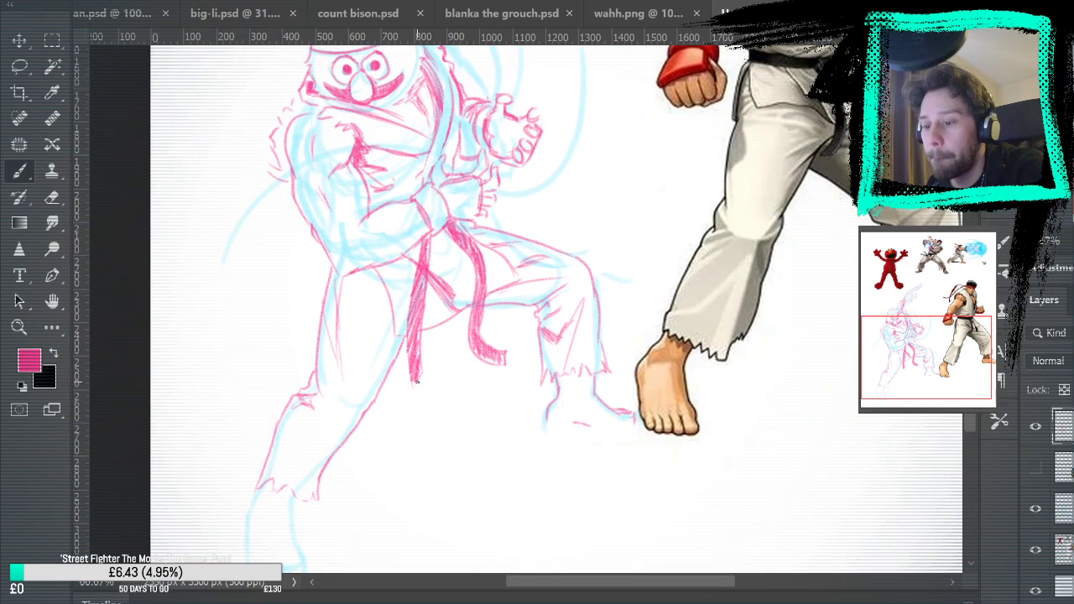
left_click_drag(394, 316, 382, 323)
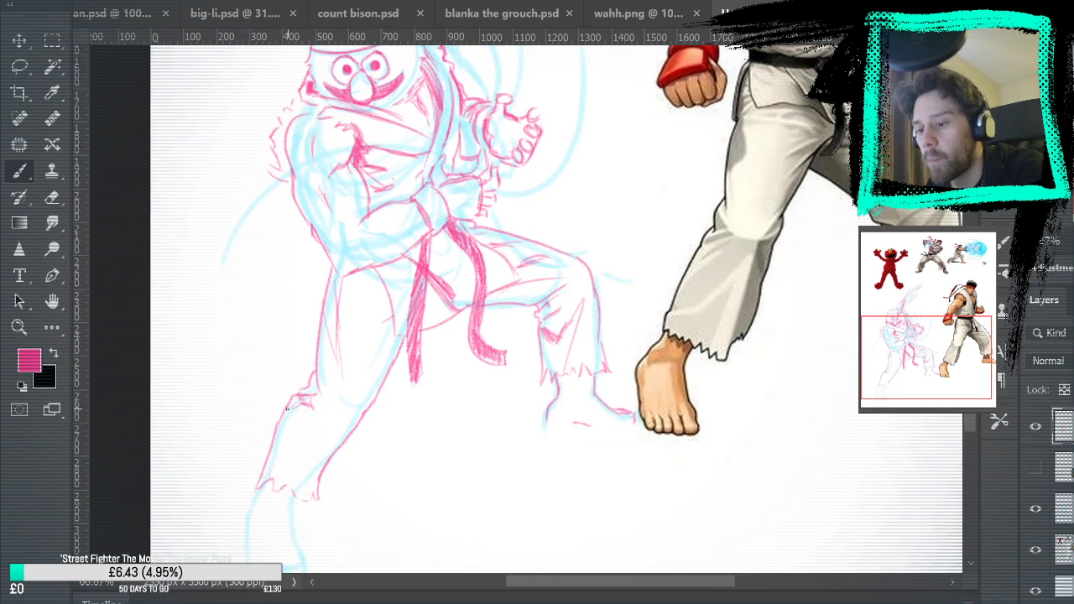
left_click_drag(312, 497, 347, 415)
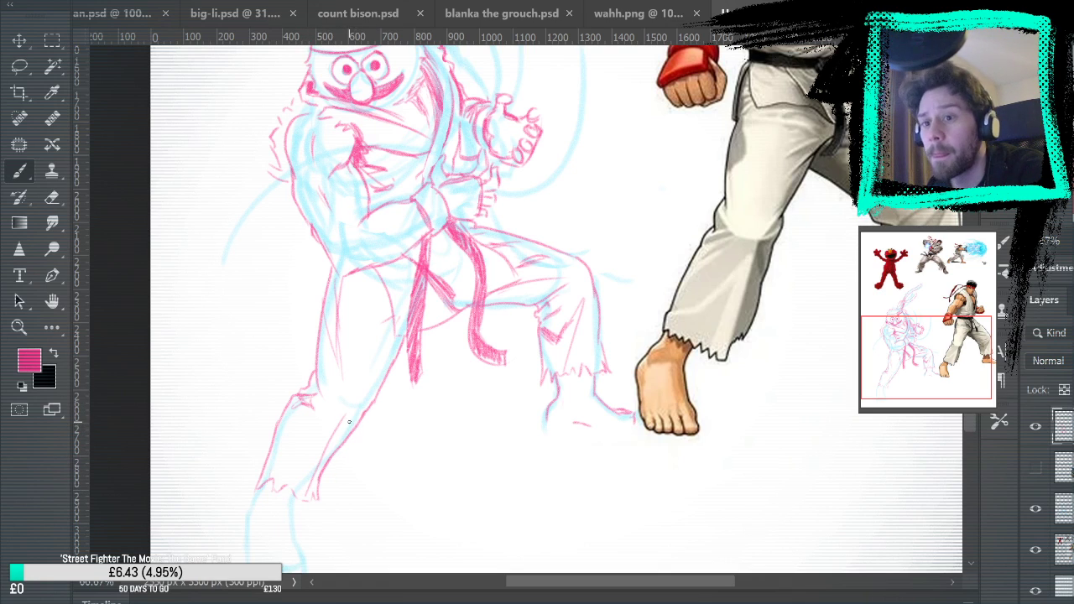
left_click_drag(405, 376, 420, 277)
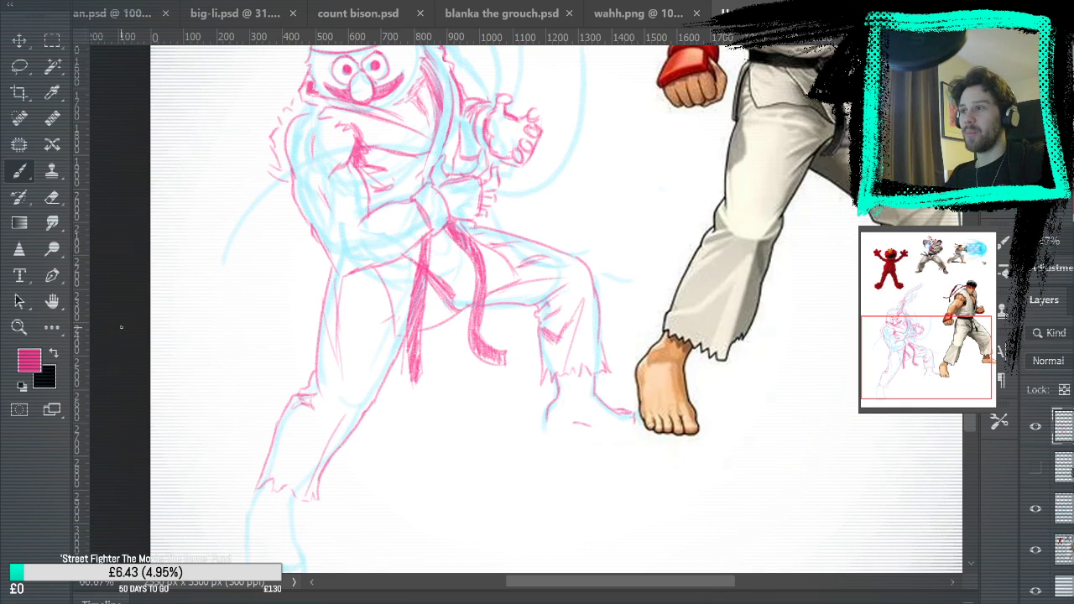
Draw the near foot below the ragged cuff, with both side contours, separate toes and toenails
left_click_drag(375, 396, 389, 242)
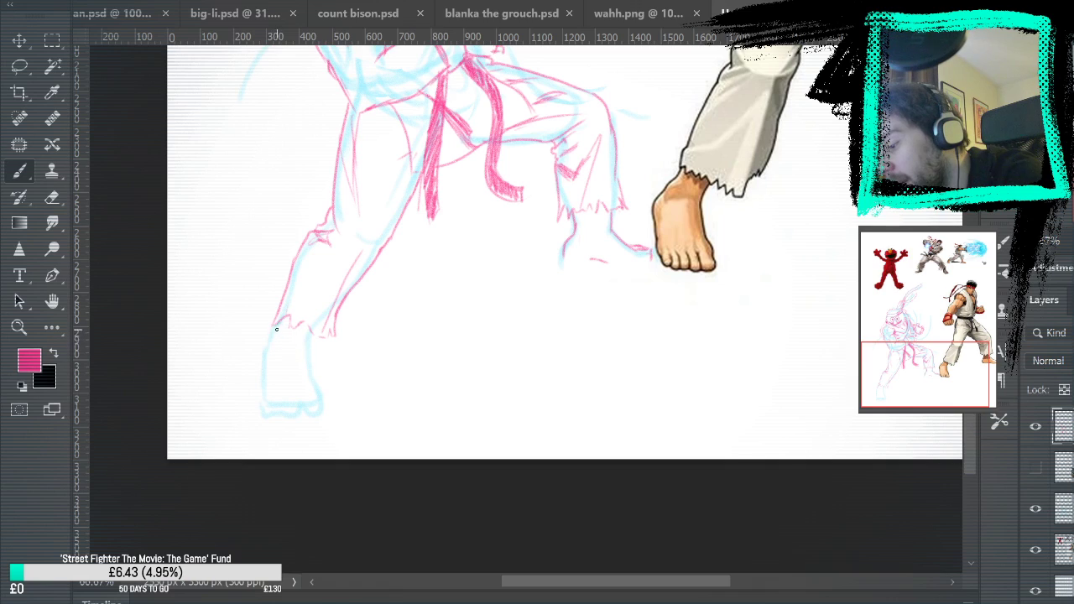
left_click_drag(270, 346, 263, 413)
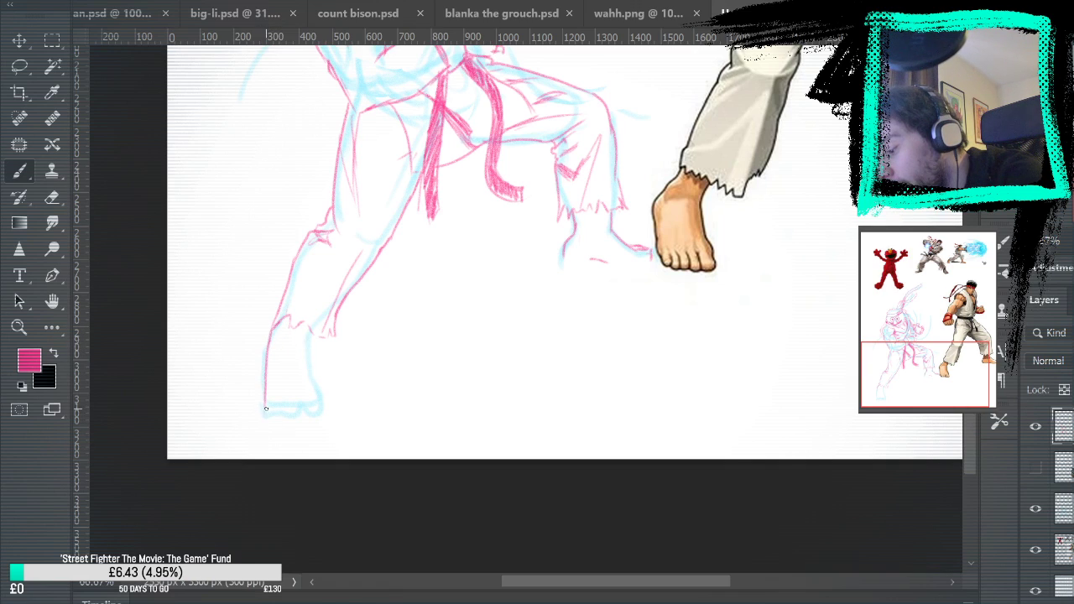
mouse_move(308, 329)
left_mouse_down()
mouse_move(323, 413)
mouse_move(282, 411)
left_mouse_up()
left_click_drag(274, 410, 266, 404)
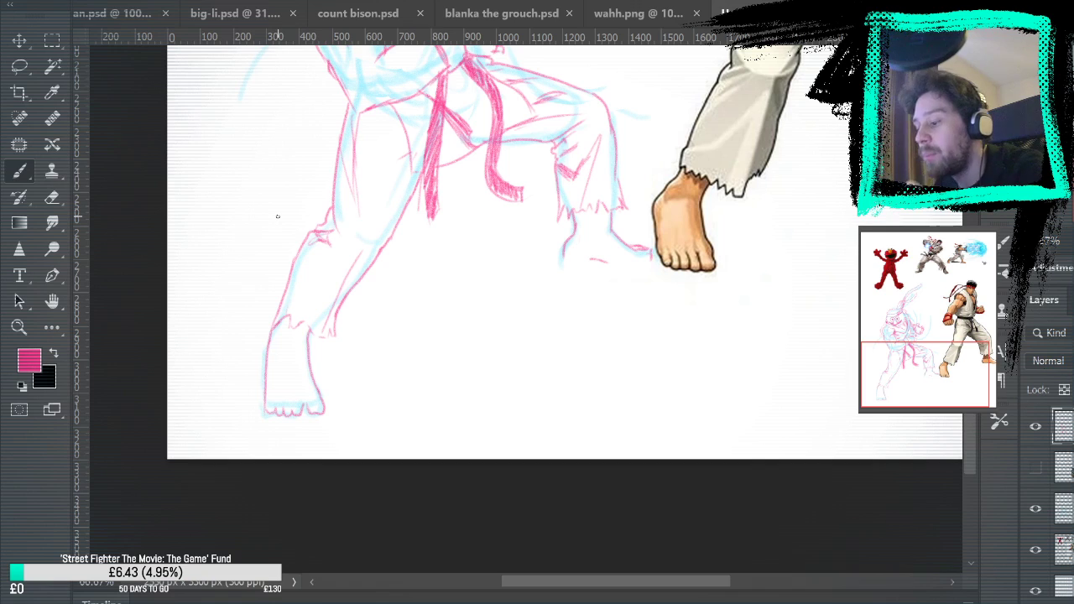
left_click_drag(267, 404, 276, 411)
key("ctrl+z")
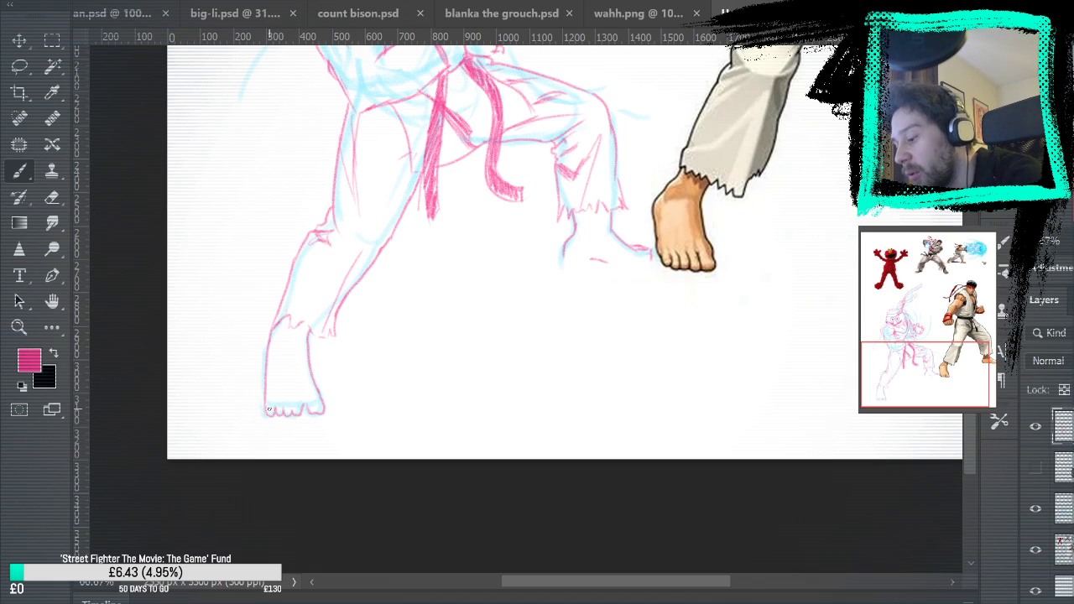
left_click_drag(285, 411, 313, 409)
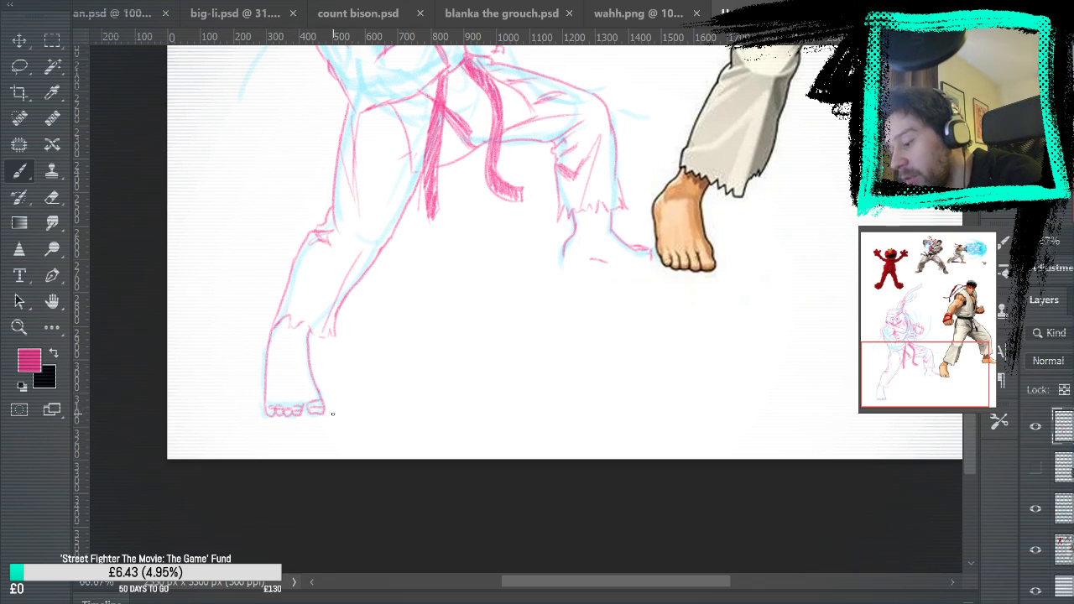
Add short ankle lines to both feet and hide the blue rough layer to check the whole pink figure
mouse_move(468, 333)
left_mouse_down()
mouse_move(546, 403)
mouse_move(516, 396)
mouse_move(479, 434)
mouse_move(562, 410)
left_mouse_up()
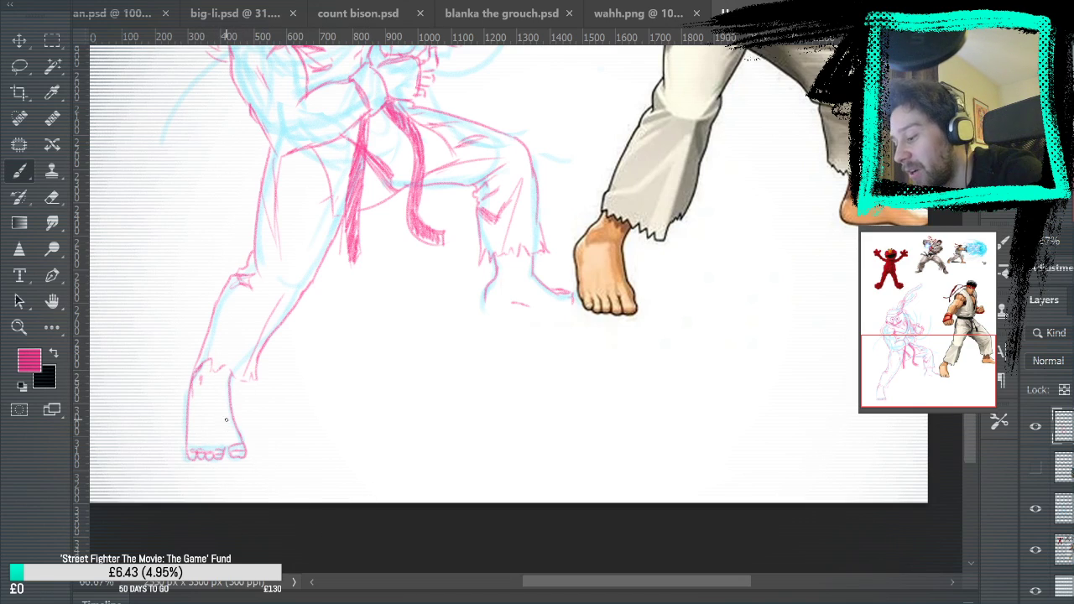
left_click_drag(565, 326, 593, 447)
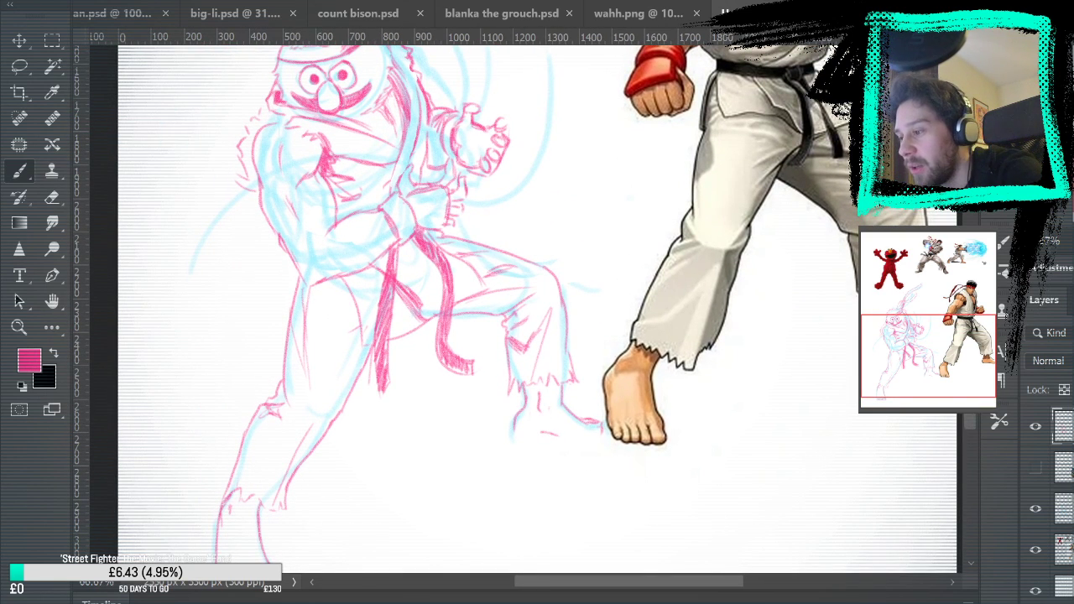
key("ctrl+minus")
left_click(1036, 508)
left_click_drag(781, 446, 781, 488)
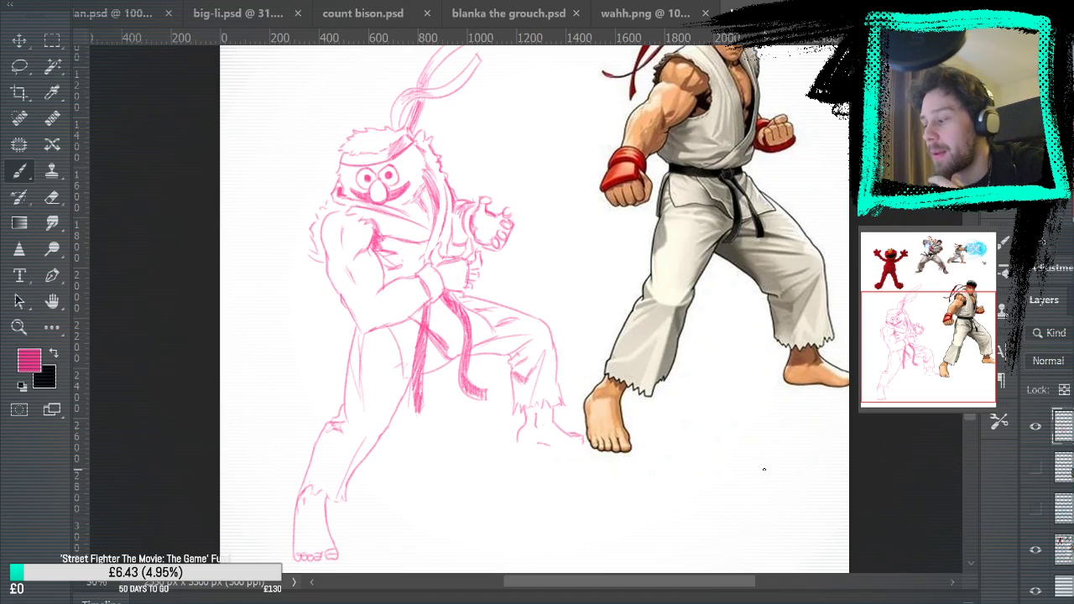
Set the brush colour to cyan and add a new layer above the pink figure
key("i")
left_click(681, 297)
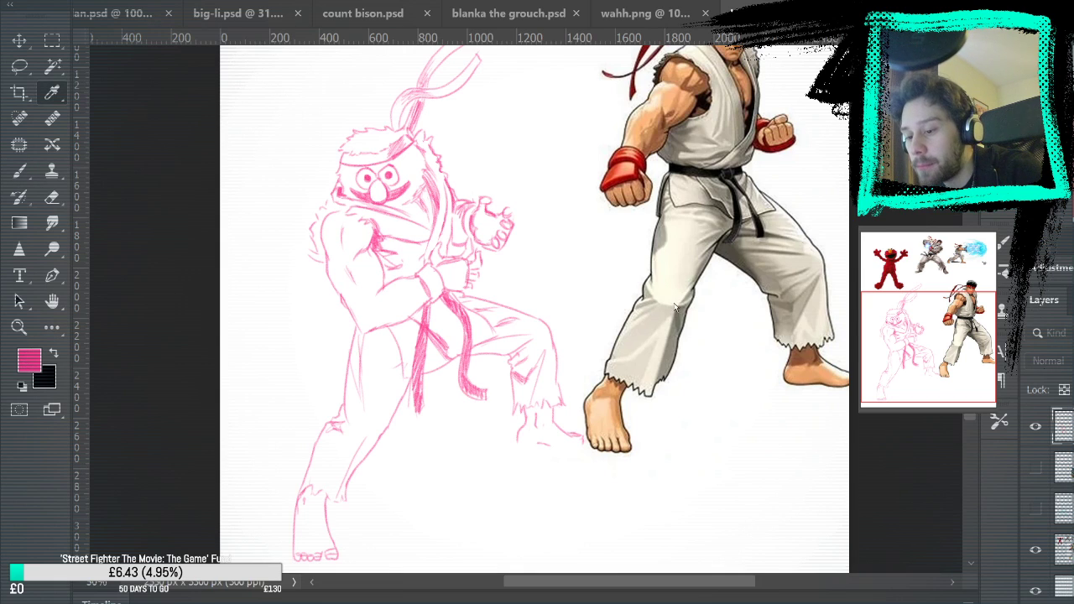
left_click(778, 209)
key("ctrl+alt+shift+n")
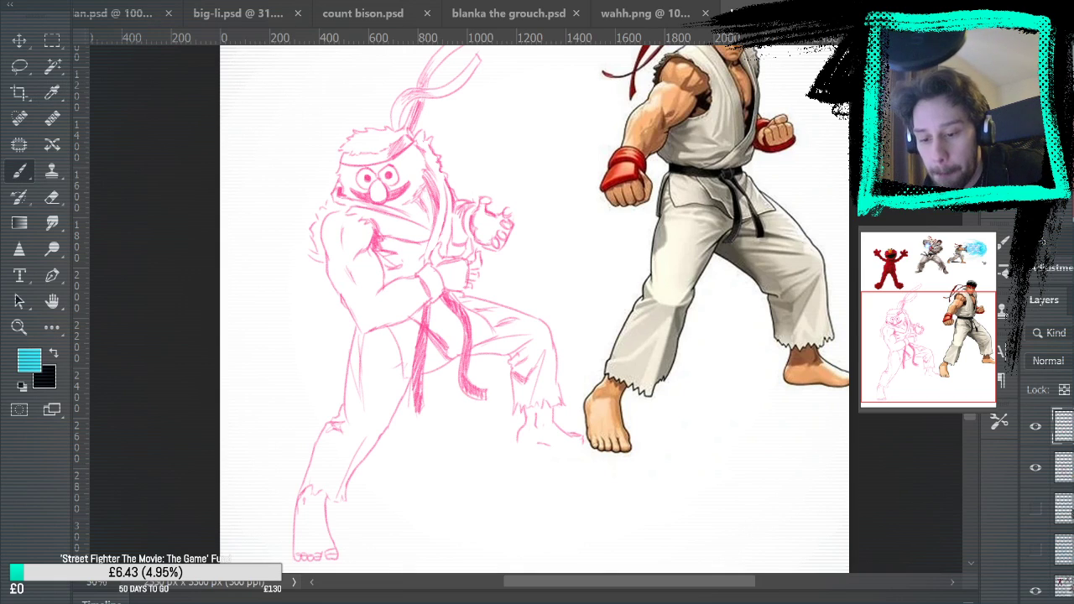
left_click(27, 337)
Draw a round cyan energy orb between the two hands with overlapping circles and a few inner lines
left_click(477, 241)
mouse_move(530, 195)
left_mouse_down()
mouse_move(496, 338)
mouse_move(492, 329)
left_mouse_up()
left_click(20, 171)
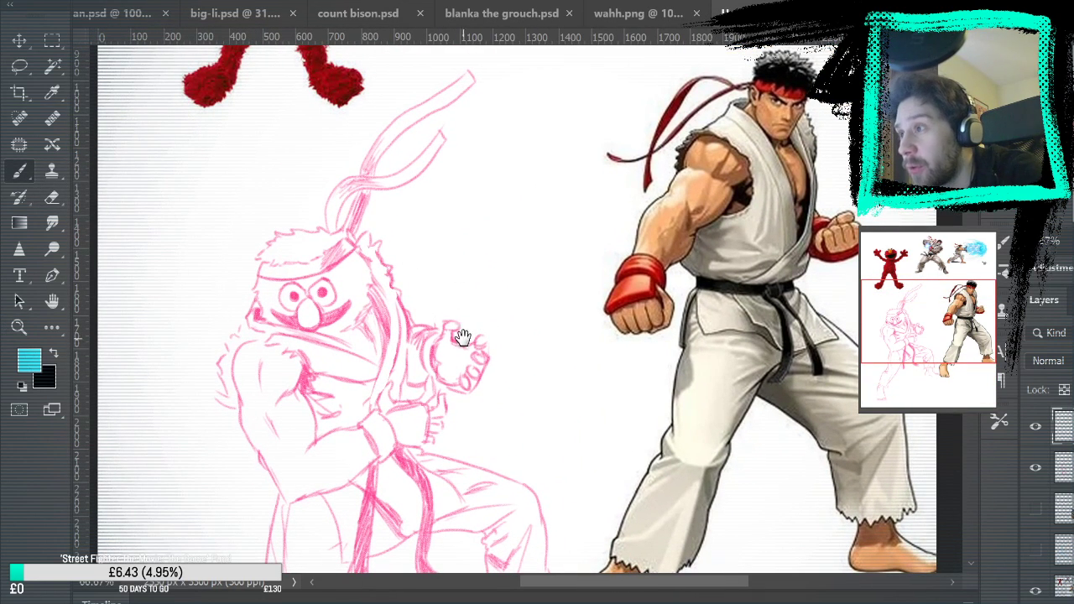
mouse_move(483, 271)
left_mouse_down()
mouse_move(431, 444)
mouse_move(427, 501)
mouse_move(489, 506)
mouse_move(506, 357)
left_mouse_up()
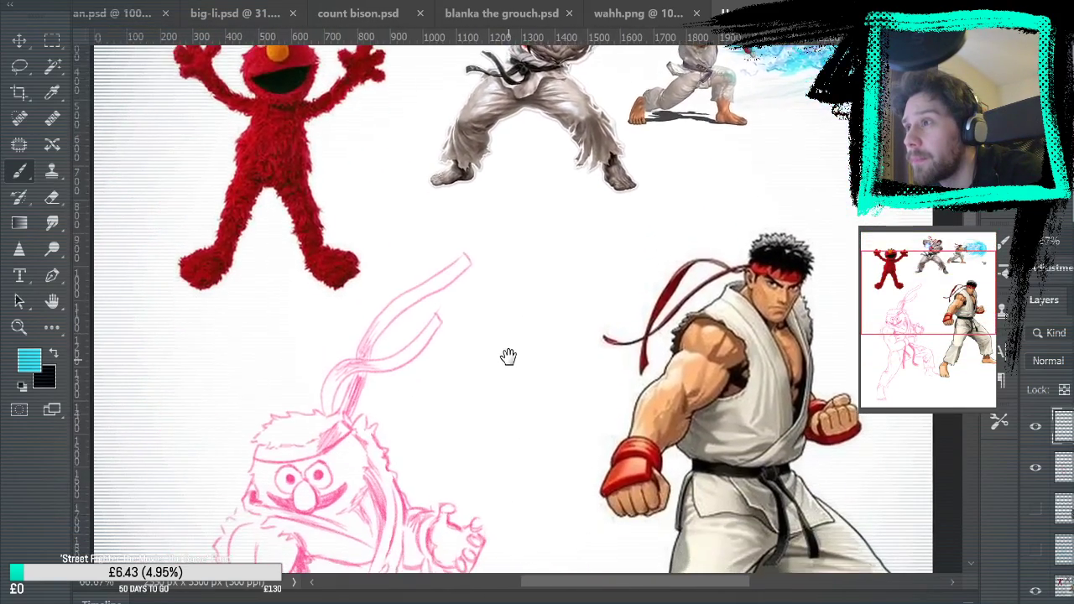
mouse_move(473, 263)
left_mouse_down()
mouse_move(427, 431)
mouse_move(446, 438)
mouse_move(520, 86)
left_mouse_up()
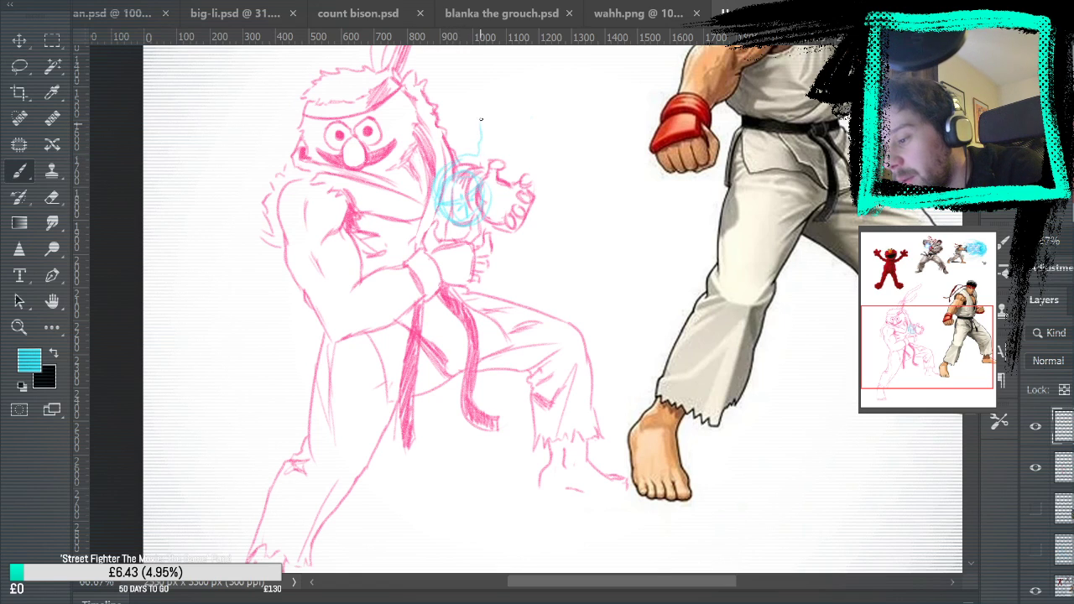
Add cyan energy around the hands: a jagged flare above the orb and curved streaks falling beneath the raised hand
mouse_move(543, 185)
left_mouse_down()
mouse_move(554, 97)
mouse_move(580, 101)
mouse_move(521, 230)
mouse_move(527, 175)
left_mouse_up()
mouse_move(466, 190)
left_mouse_down()
mouse_move(471, 254)
mouse_move(482, 201)
mouse_move(491, 243)
mouse_move(490, 219)
mouse_move(466, 264)
mouse_move(443, 235)
mouse_move(455, 240)
mouse_move(427, 235)
mouse_move(490, 225)
mouse_move(476, 195)
mouse_move(501, 279)
left_mouse_up()
mouse_move(514, 240)
left_mouse_down()
mouse_move(511, 297)
mouse_move(513, 230)
mouse_move(509, 335)
left_mouse_up()
left_click_drag(515, 286, 495, 342)
left_click_drag(497, 222, 503, 285)
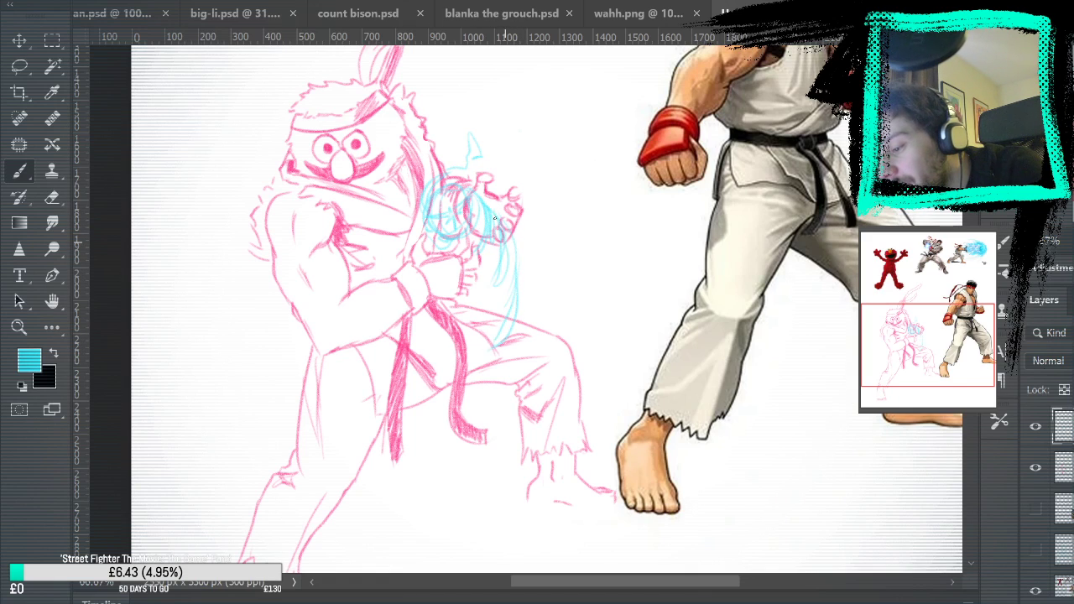
Sweep long cyan arcs from the orb over the raised hand and down past the far knee
mouse_move(432, 163)
left_mouse_down()
mouse_move(516, 130)
mouse_move(471, 127)
mouse_move(514, 121)
mouse_move(583, 252)
left_mouse_up()
mouse_move(526, 137)
left_mouse_down()
mouse_move(578, 228)
mouse_move(576, 250)
left_mouse_up()
mouse_move(548, 199)
left_mouse_down()
mouse_move(544, 478)
mouse_move(574, 250)
mouse_move(555, 267)
left_mouse_up()
left_click_drag(514, 156, 546, 225)
left_click_drag(596, 114, 650, 252)
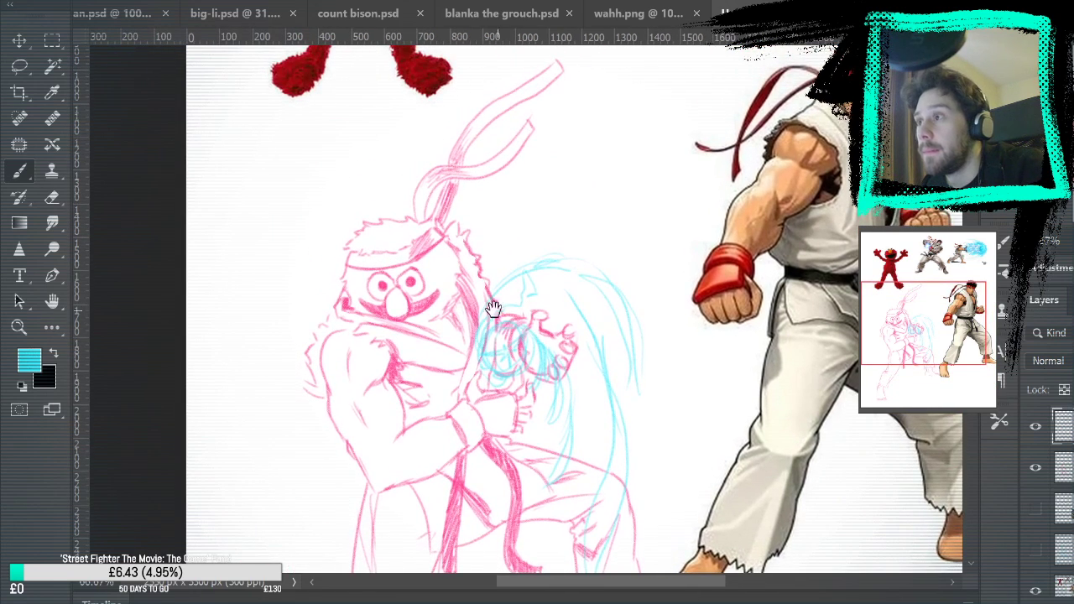
Draw cyan energy streaks rising past the headband tails, fanning outward above the raised hand, and curving down beside the face to the shoulder
left_click_drag(480, 101, 448, 279)
left_click_drag(446, 240, 446, 300)
mouse_move(511, 208)
left_mouse_down()
mouse_move(621, 213)
mouse_move(522, 202)
mouse_move(614, 176)
mouse_move(690, 191)
mouse_move(550, 180)
left_mouse_up()
mouse_move(529, 191)
left_mouse_down()
mouse_move(502, 217)
mouse_move(673, 138)
mouse_move(677, 122)
mouse_move(517, 190)
left_mouse_up()
left_click_drag(550, 144, 656, 84)
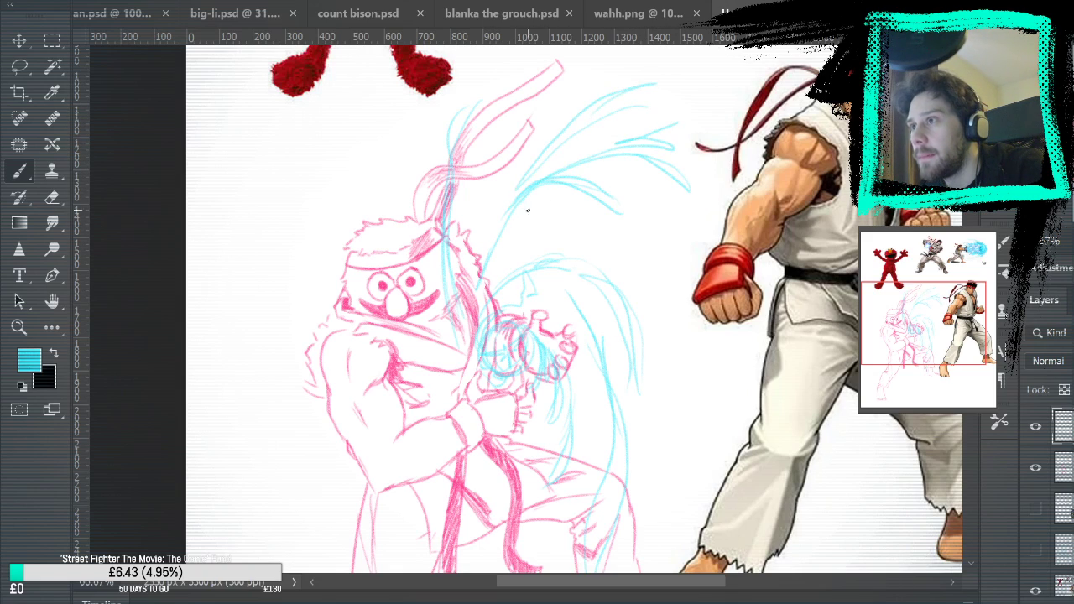
left_click_drag(295, 192, 336, 304)
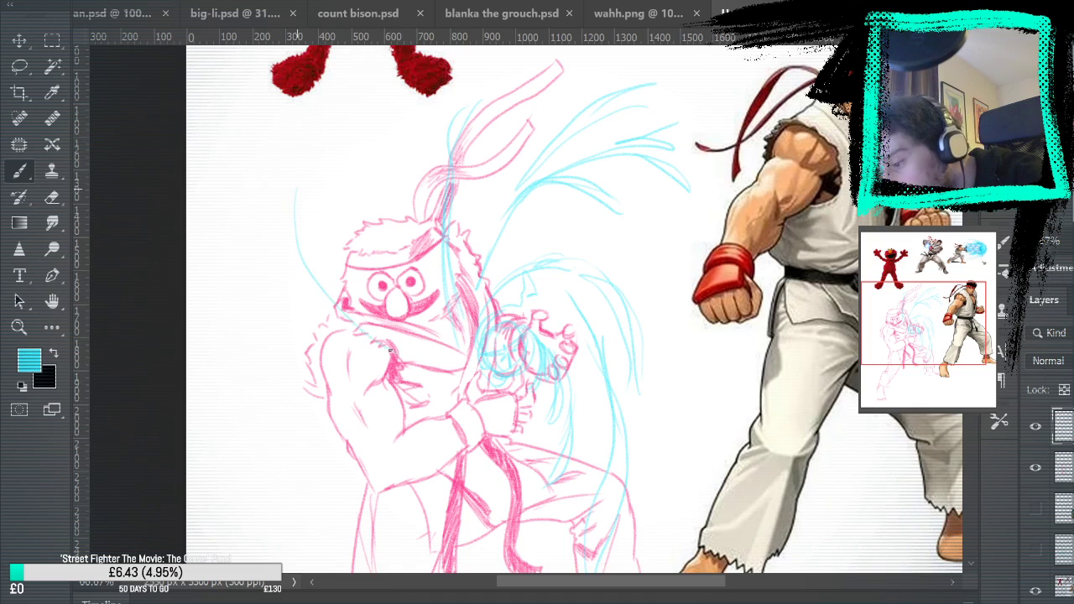
mouse_move(301, 180)
left_mouse_down()
mouse_move(309, 290)
mouse_move(346, 329)
left_mouse_up()
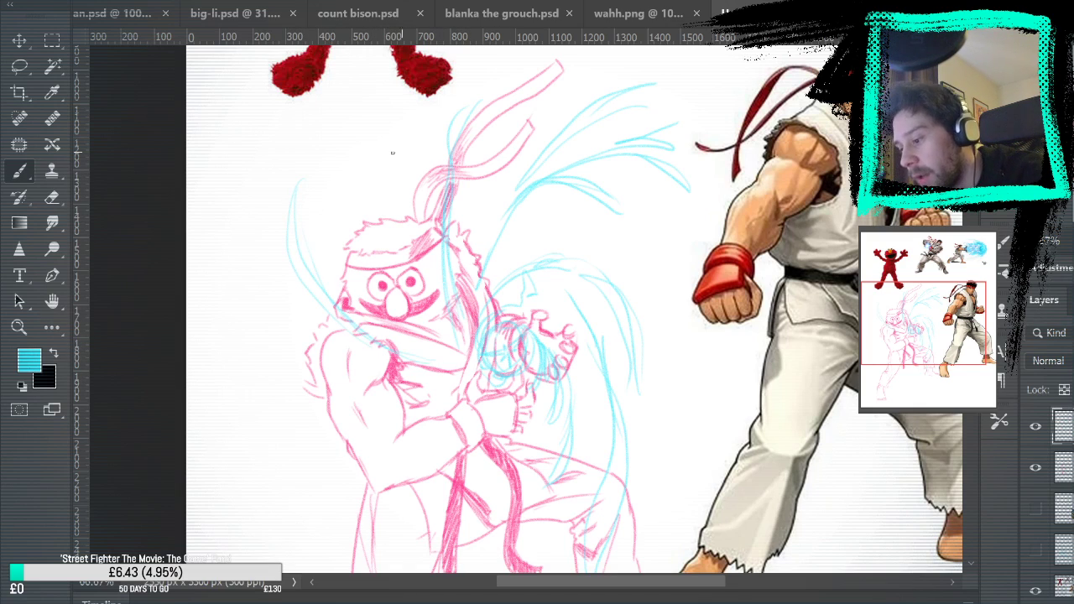
left_click_drag(447, 363, 342, 229)
left_click_drag(384, 267, 363, 172)
left_click_drag(441, 341, 402, 151)
left_click_drag(436, 291, 422, 146)
key("ctrl+z")
key("ctrl+z")
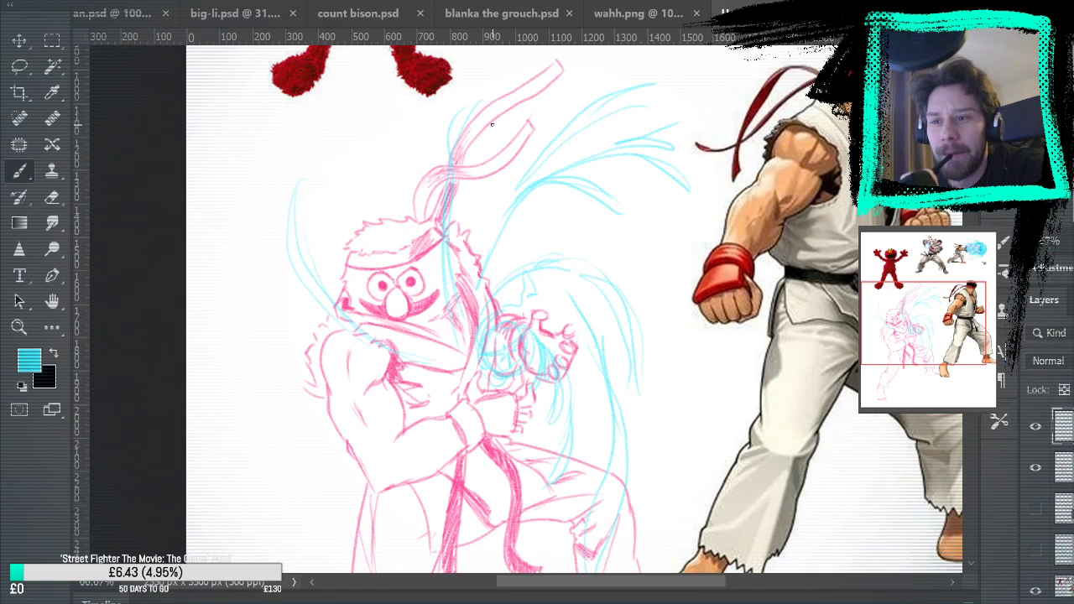
Draw a thin leaf-shaped cyan streak beside the head and curved streaks across the chest and around the near shoulder and arm
left_click_drag(326, 210, 334, 250)
left_click_drag(326, 202, 330, 252)
mouse_move(348, 389)
left_mouse_down()
mouse_move(430, 396)
mouse_move(446, 376)
left_mouse_up()
mouse_move(436, 399)
left_mouse_down()
mouse_move(406, 406)
mouse_move(345, 380)
left_mouse_up()
left_click_drag(266, 339, 348, 415)
left_click_drag(328, 413, 269, 321)
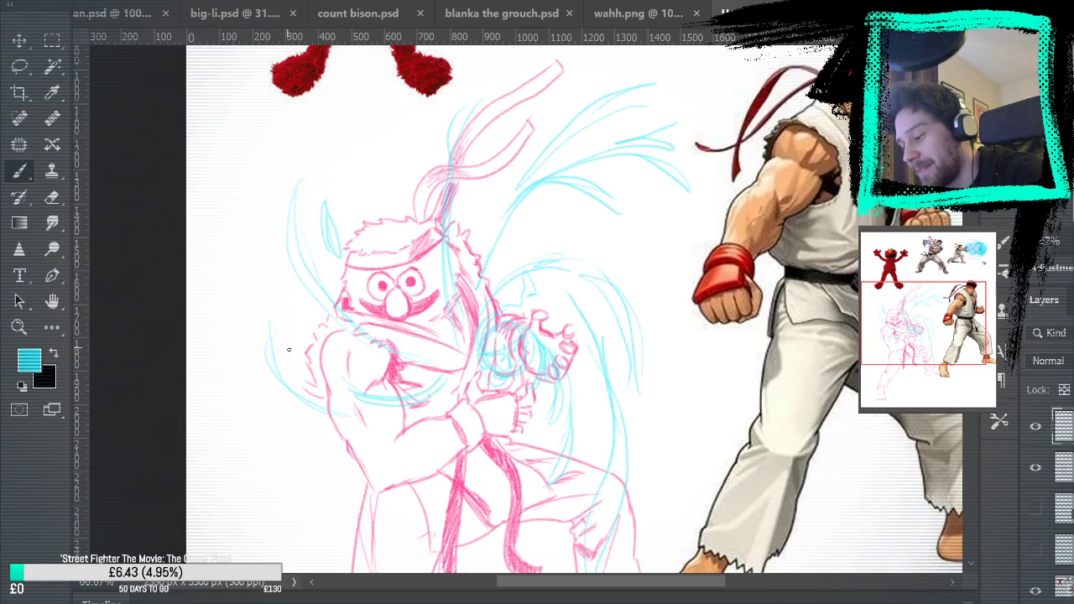
left_click_drag(260, 401, 301, 436)
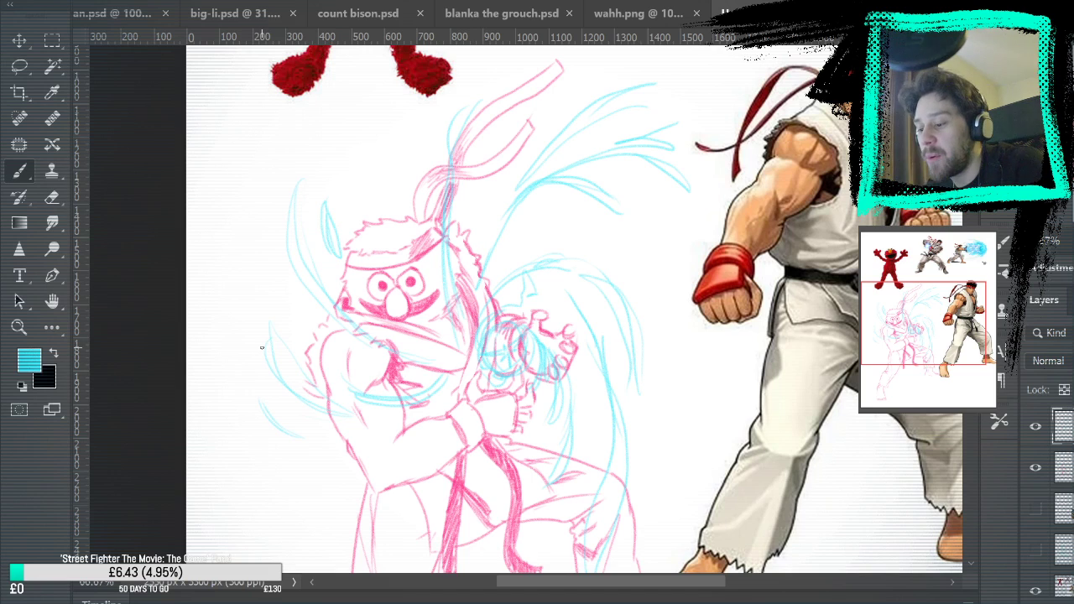
Draw cyan streaks sweeping from the lower hand across the waist and near thigh, with a short arc outside the leg
mouse_move(472, 361)
left_mouse_down()
mouse_move(449, 405)
mouse_move(458, 421)
mouse_move(390, 426)
mouse_move(456, 402)
left_mouse_up()
mouse_move(568, 396)
left_mouse_down()
mouse_move(633, 193)
mouse_move(538, 291)
left_mouse_up()
left_click_drag(577, 251, 497, 347)
mouse_move(576, 195)
left_mouse_down()
mouse_move(495, 299)
mouse_move(381, 337)
left_mouse_up()
left_click_drag(317, 358, 376, 393)
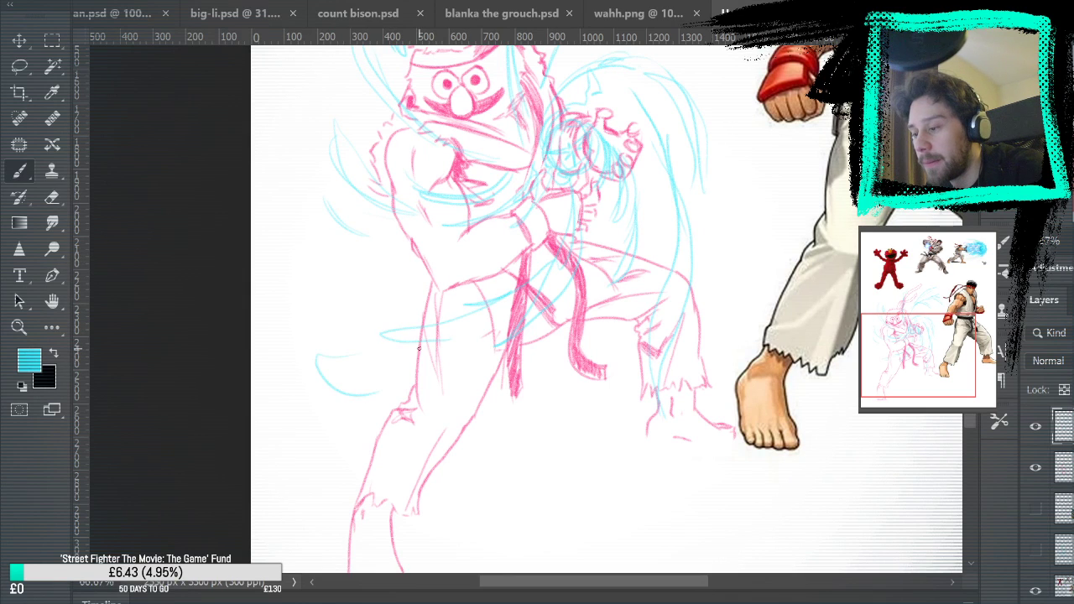
Try to fade the cyan orb and energy streaks with the Eraser
key("ctrl+0")
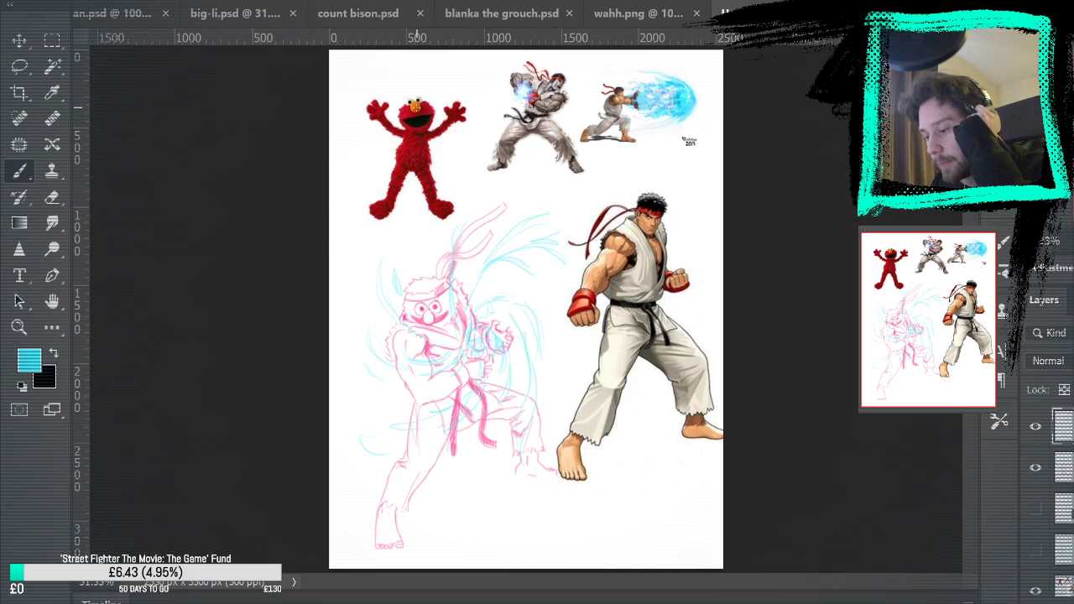
key("z")
mouse_move(476, 379)
left_mouse_down()
mouse_move(509, 358)
mouse_move(506, 339)
left_mouse_up()
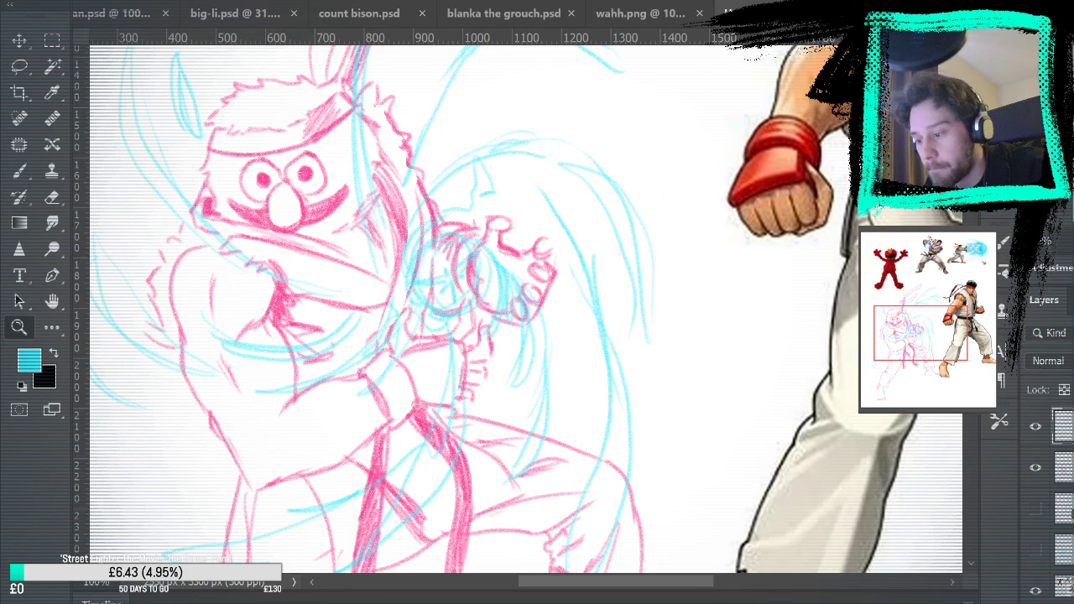
key("e")
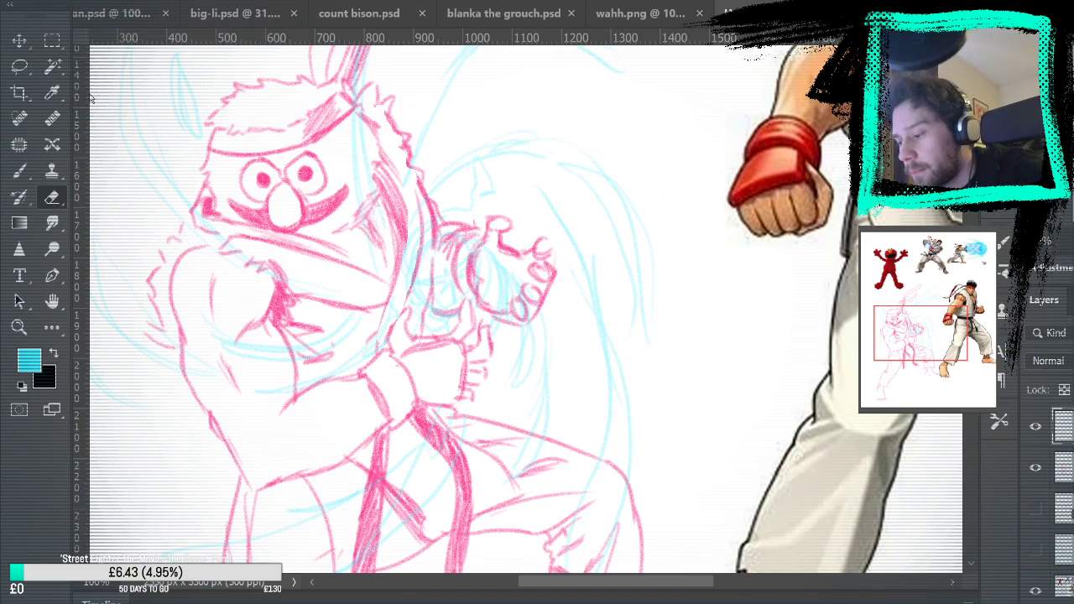
mouse_move(472, 353)
left_mouse_down()
mouse_move(512, 230)
mouse_move(457, 352)
mouse_move(467, 340)
left_mouse_up()
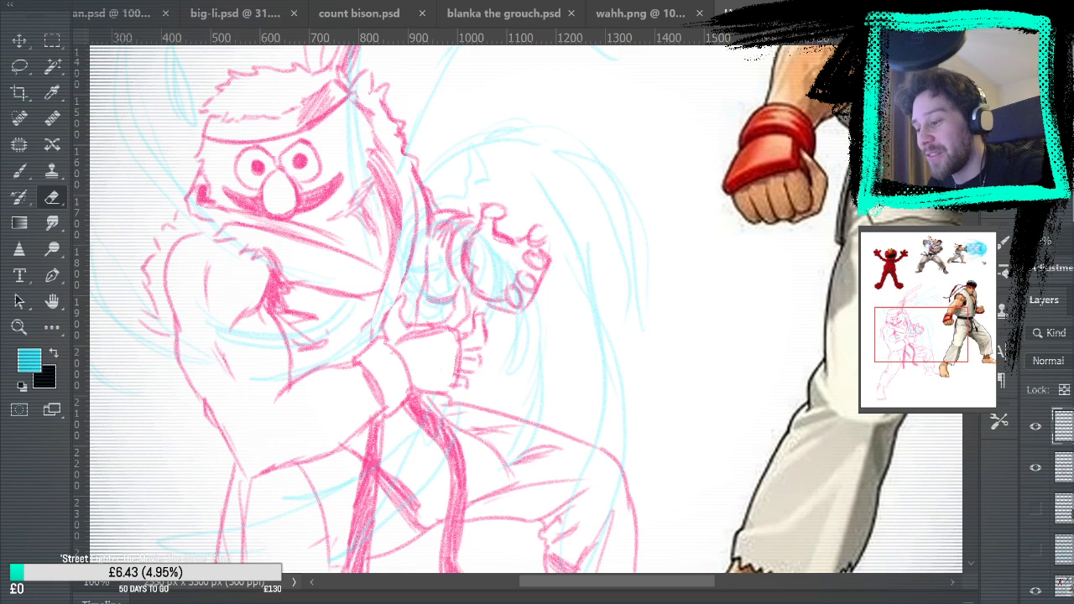
mouse_move(412, 152)
left_mouse_down()
mouse_move(460, 249)
mouse_move(513, 239)
left_mouse_up()
mouse_move(628, 436)
left_mouse_down()
mouse_move(559, 184)
mouse_move(560, 346)
left_mouse_up()
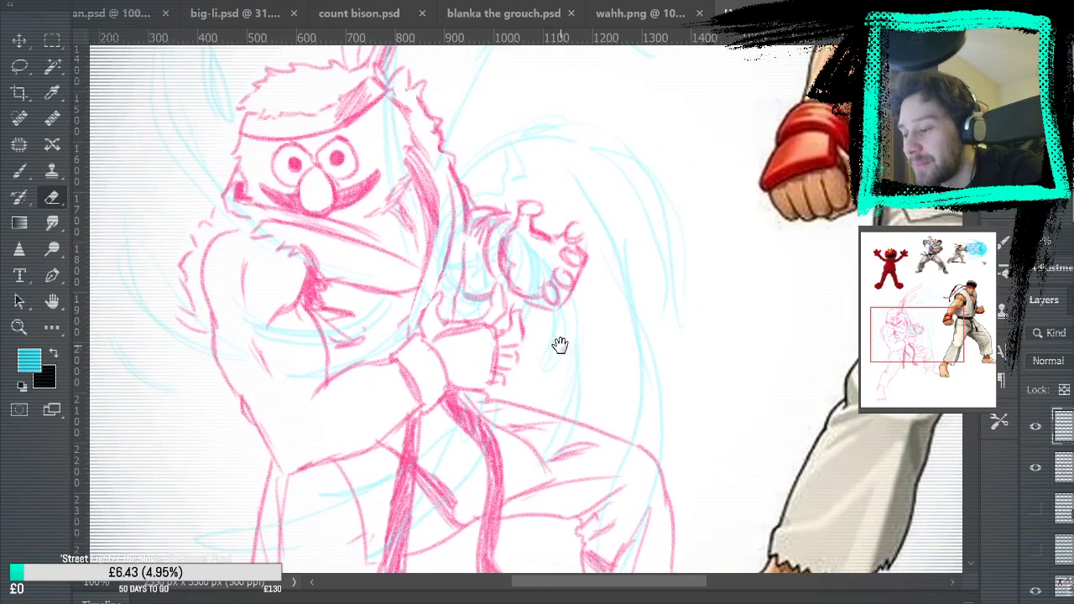
key("ctrl+0")
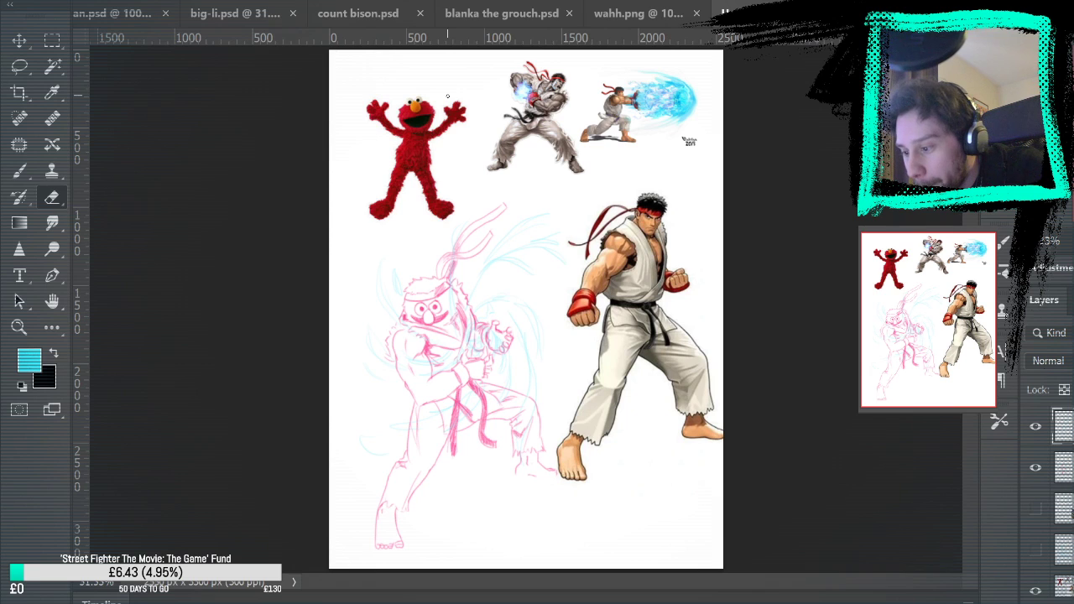
Hide the pink figure layer to examine the cyan energy swirl alone, and show the figure again
left_click(1064, 468)
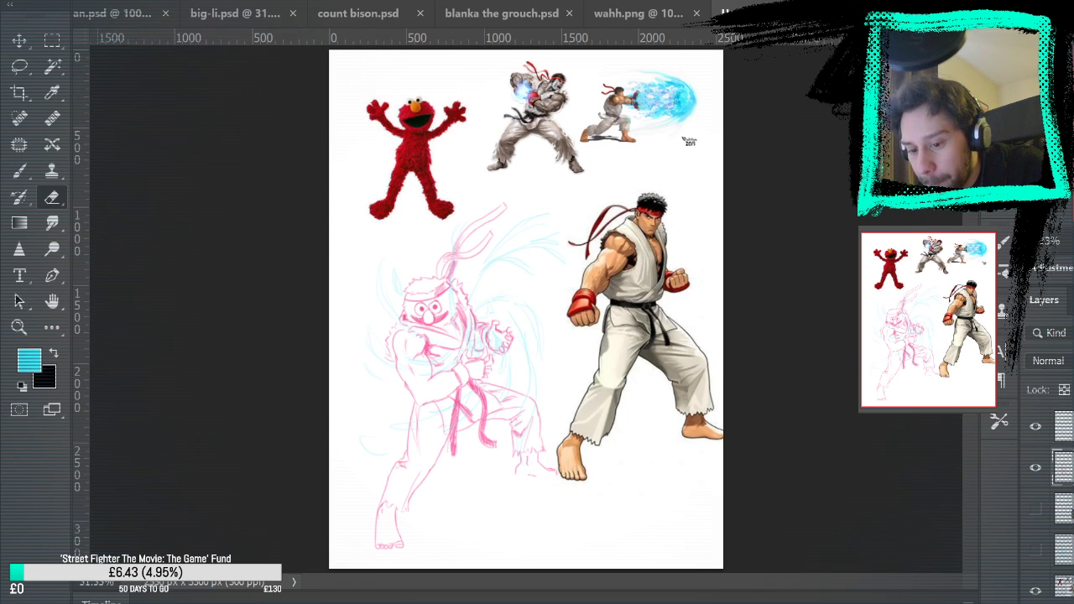
key("z")
left_click(503, 334)
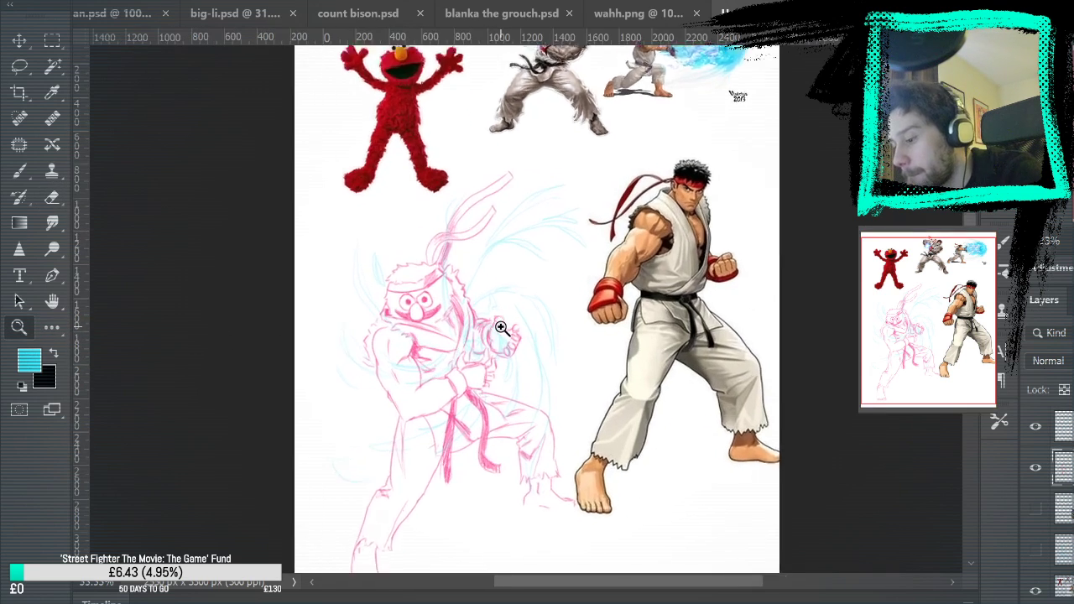
left_click(507, 330)
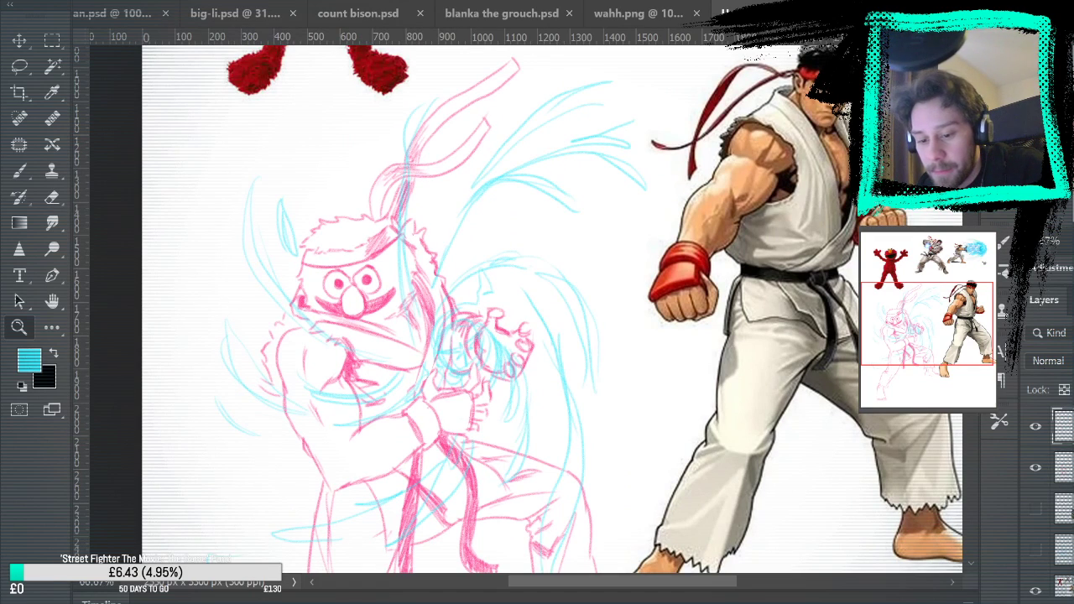
left_click(1038, 469)
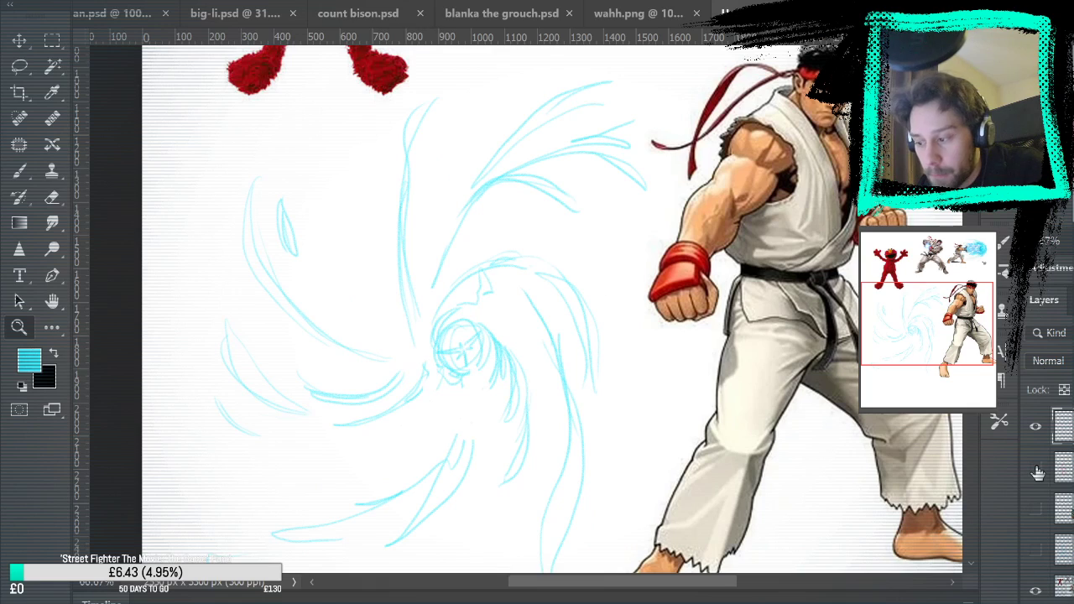
left_click(1039, 470)
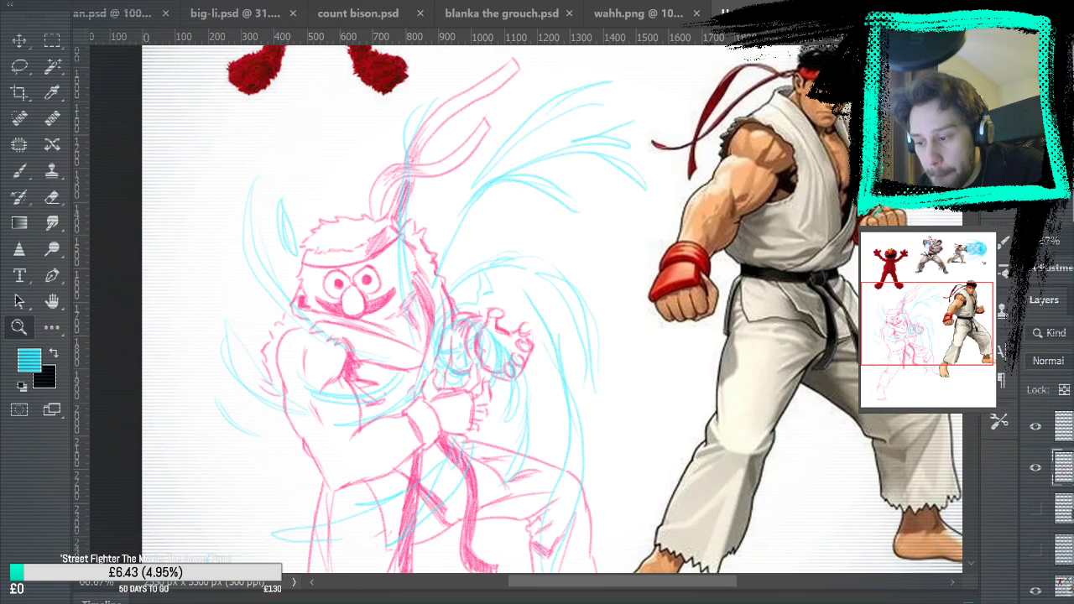
Add a layer between the pink figure and the cyan energy, sample the canvas white, and paint out the pink lines inside the orb
key("ctrl+alt+shift+n")
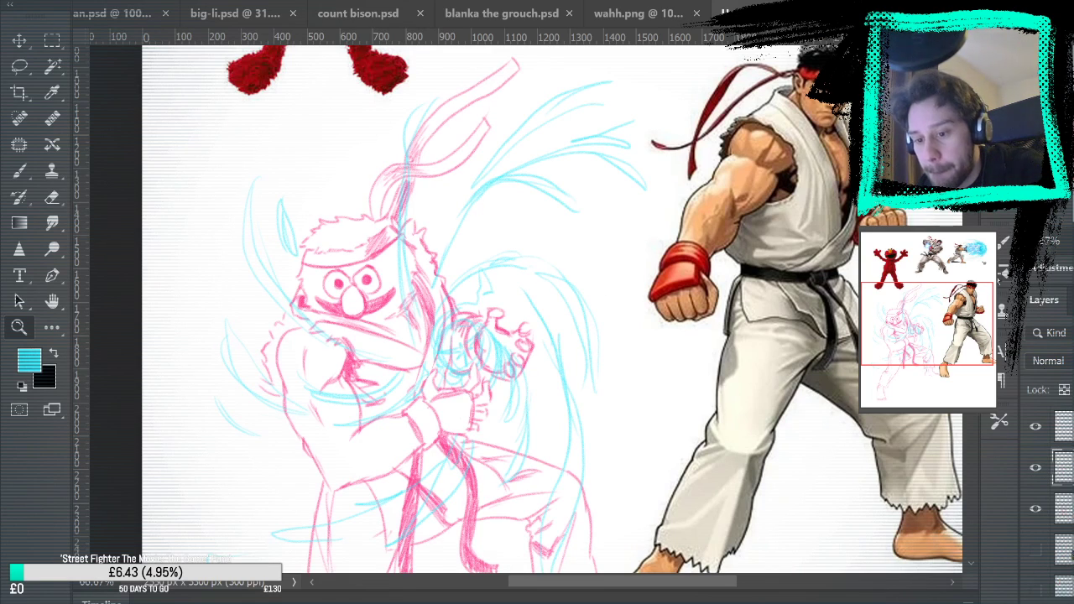
key("b")
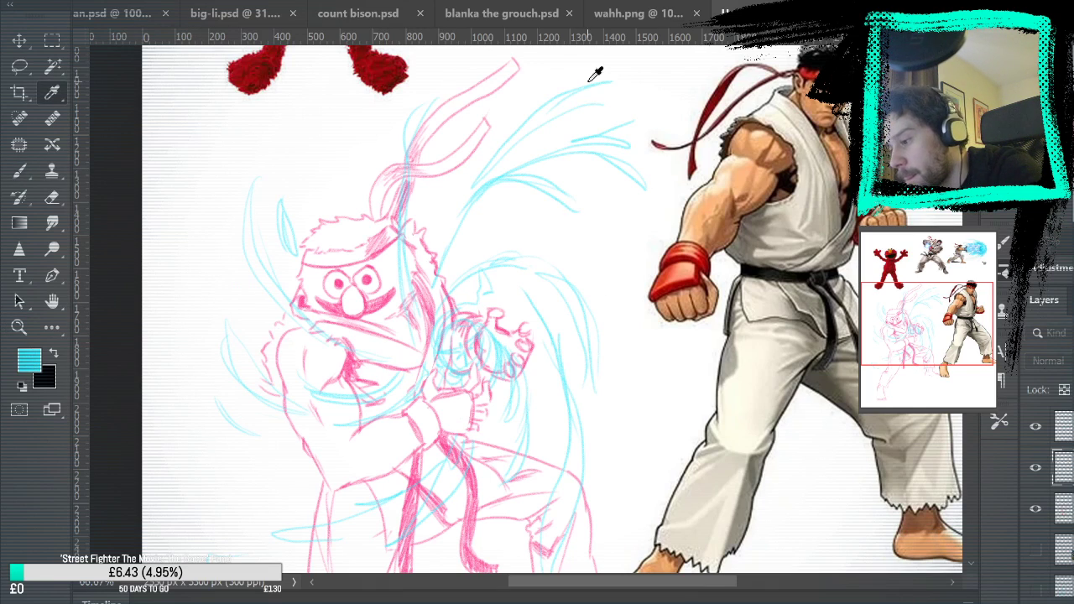
left_click(532, 88, "alt")
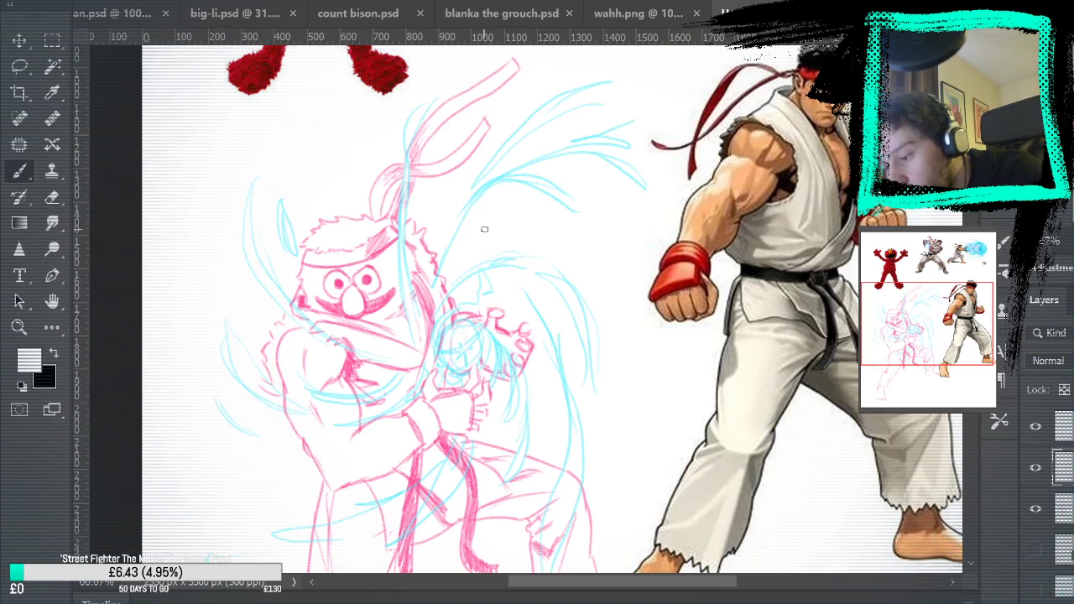
Paint white over the pink belt, hand and trouser lines where the cyan energy streaks cross them
left_click_drag(475, 450, 549, 254)
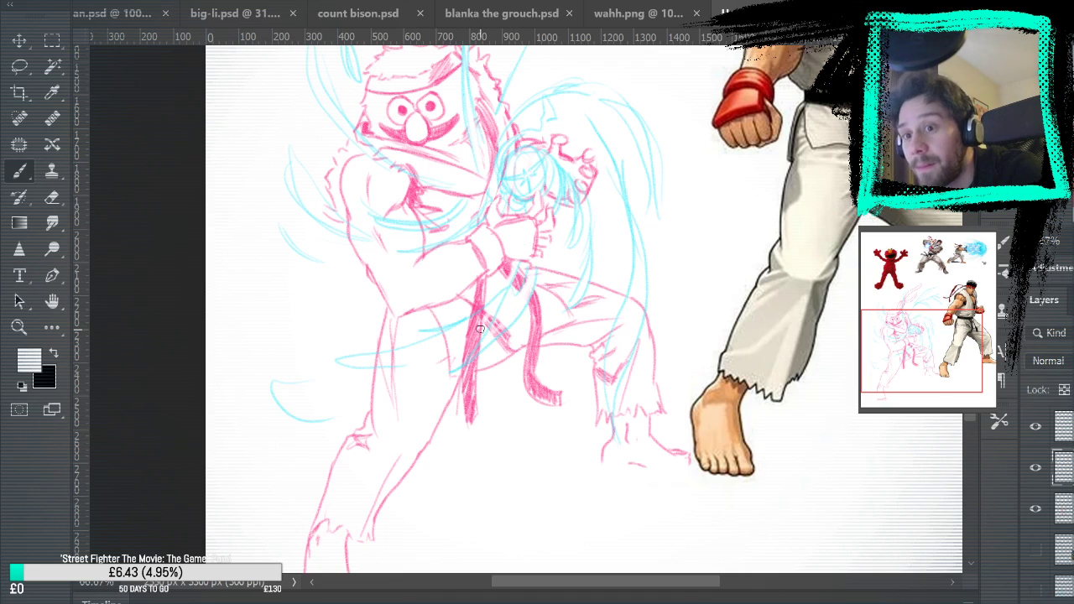
mouse_move(491, 324)
left_mouse_down()
mouse_move(455, 360)
mouse_move(465, 331)
mouse_move(443, 352)
left_mouse_up()
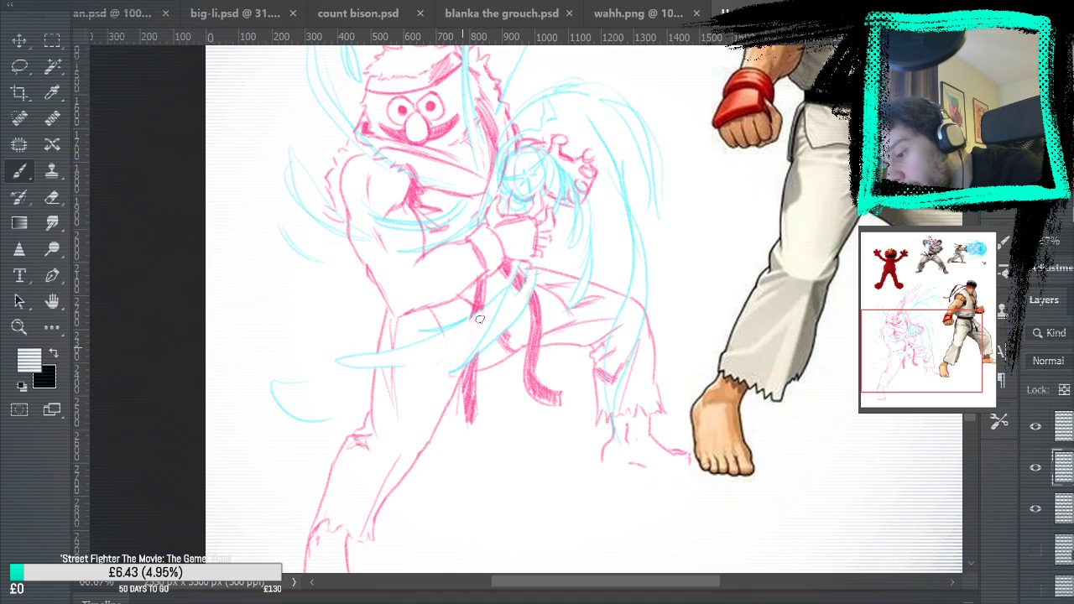
mouse_move(687, 254)
left_mouse_down()
mouse_move(676, 288)
mouse_move(657, 291)
left_mouse_up()
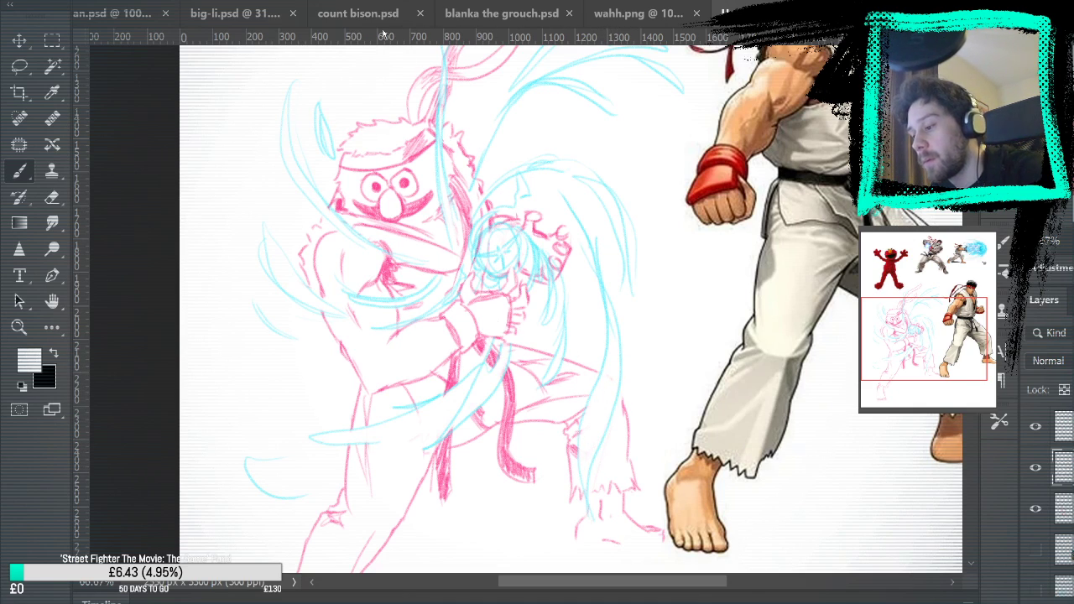
Examine the energy orb and hands up close and within the whole composition
key("ctrl+0")
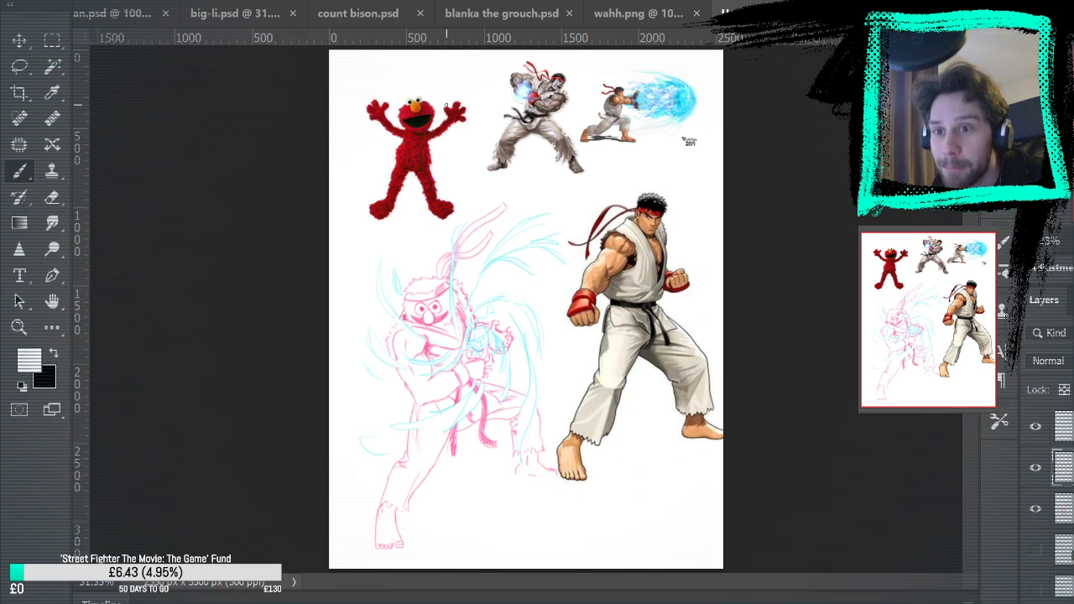
key("z")
left_click_drag(485, 333, 507, 337)
key("b")
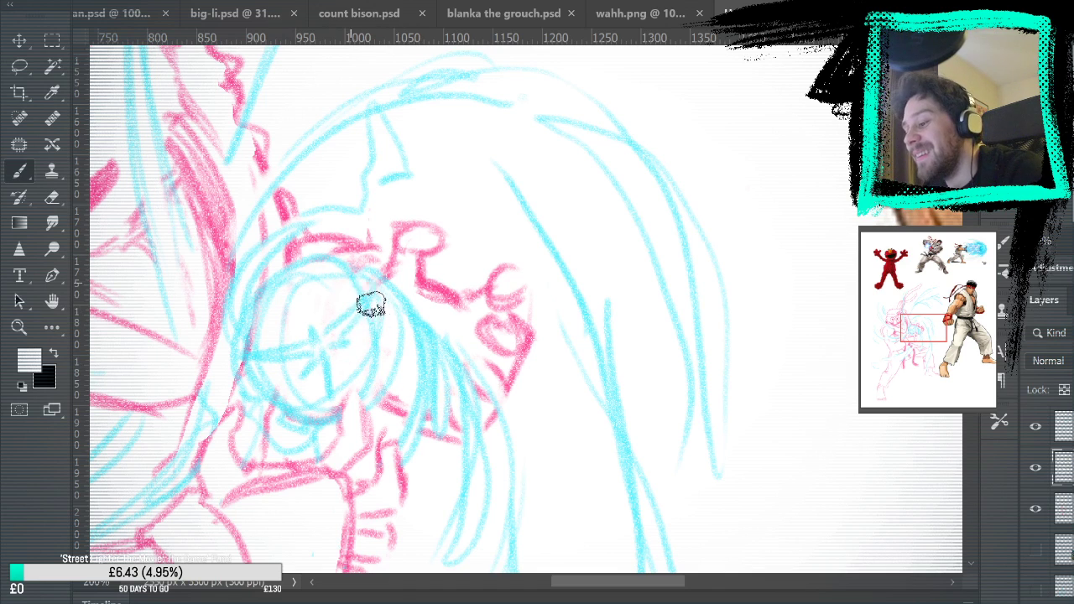
key("ctrl+minus")
key("ctrl+minus")
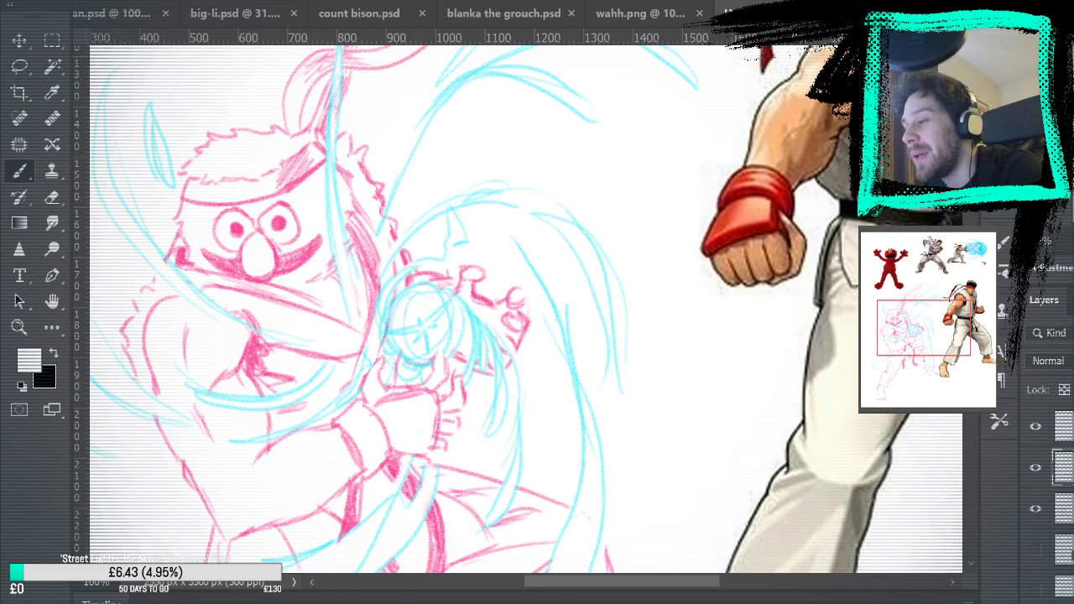
key("ctrl+0")
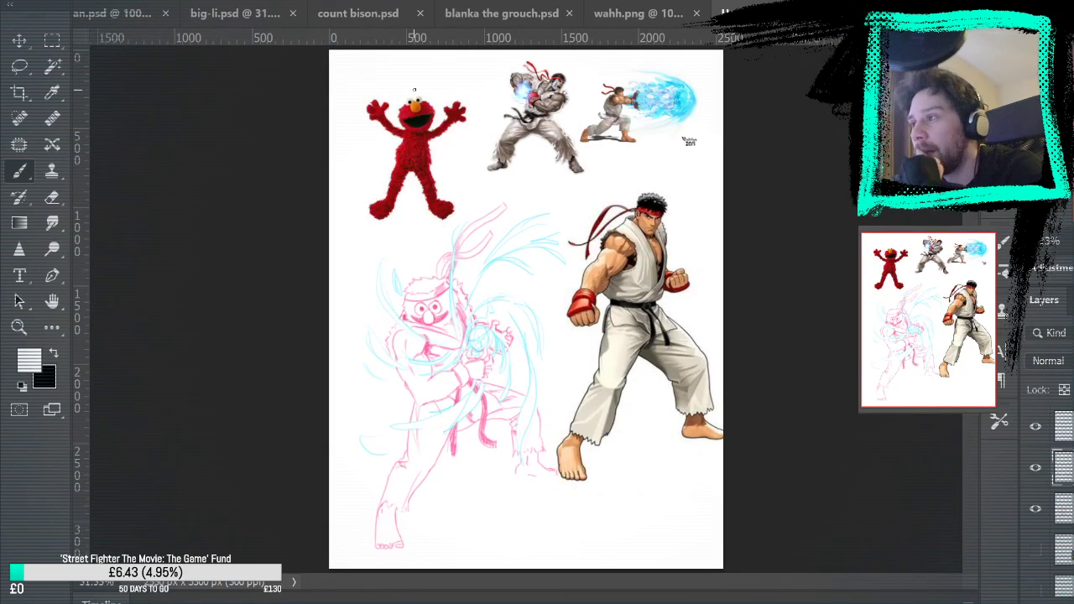
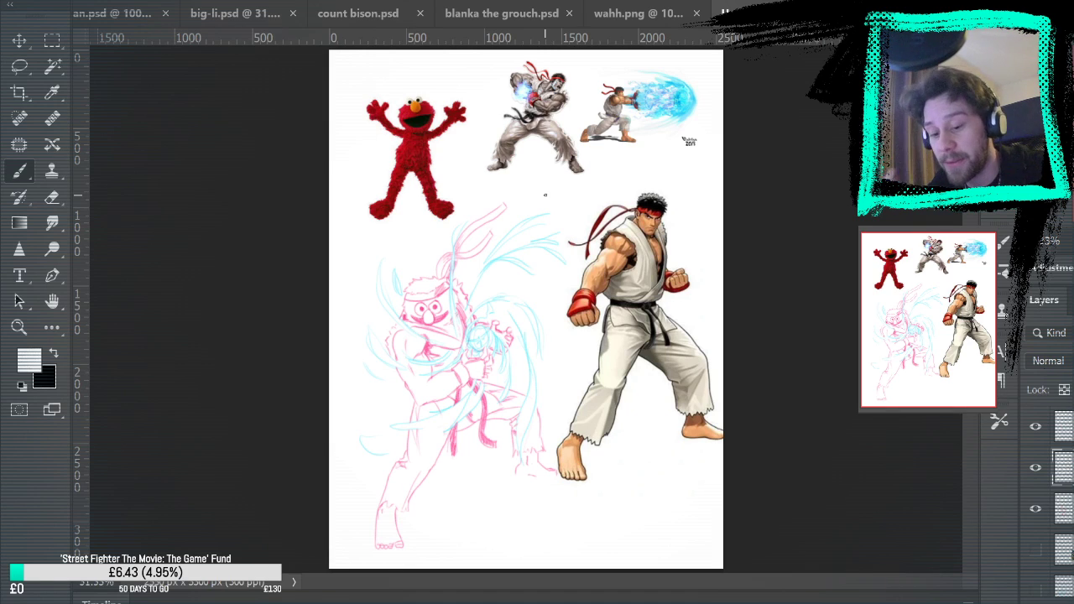
Hide the Elmo and Ryu reference image layers so only the pink and cyan sketch shows
scroll(1066, 566, "down", 3)
left_click(1036, 535)
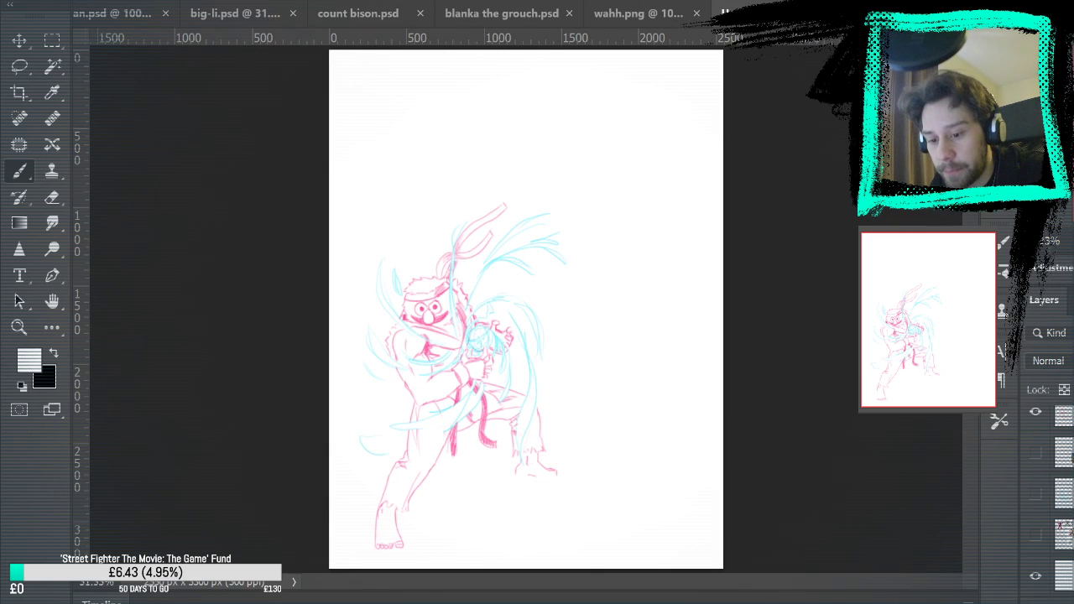
Merge the pink figure, white masking and cyan energy layers, and move the combined drawing up toward the centre of the canvas
scroll(1059, 503, "up", 3)
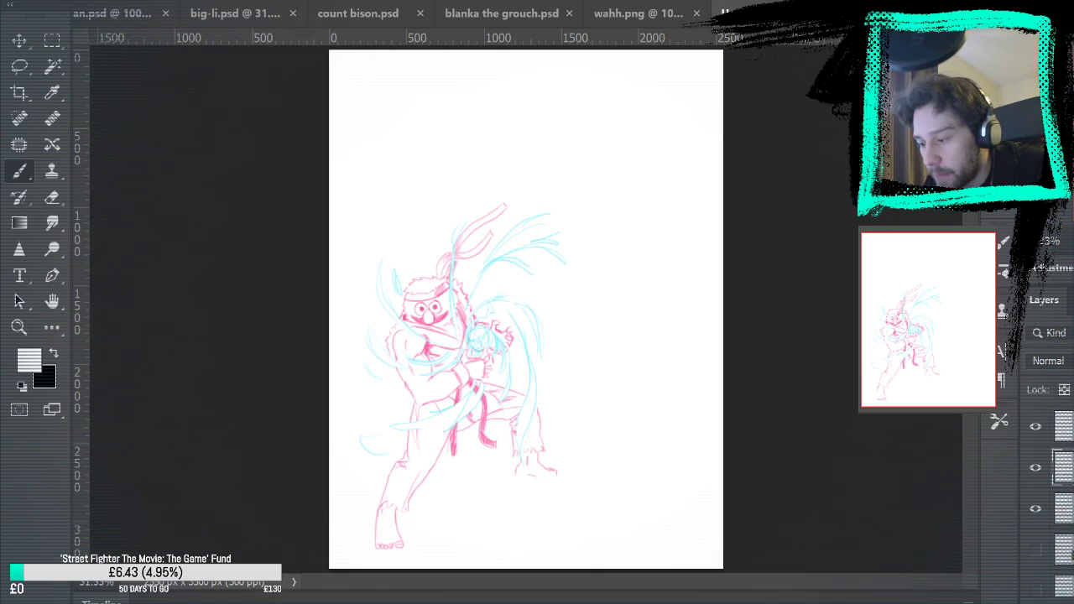
left_click(1063, 426)
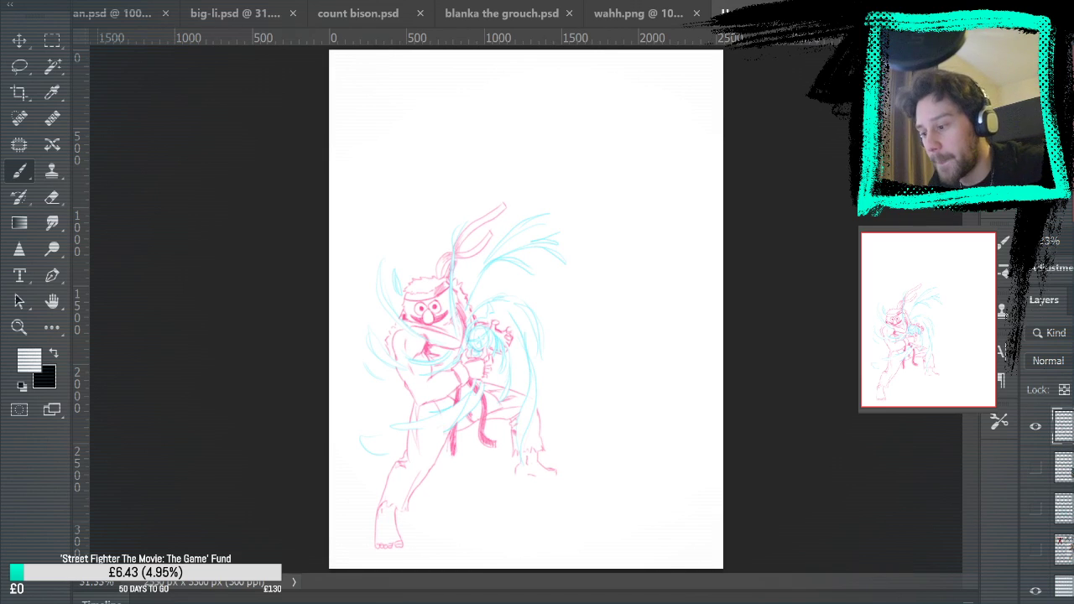
key("v")
mouse_move(492, 376)
left_mouse_down()
mouse_move(505, 342)
mouse_move(537, 335)
left_mouse_up()
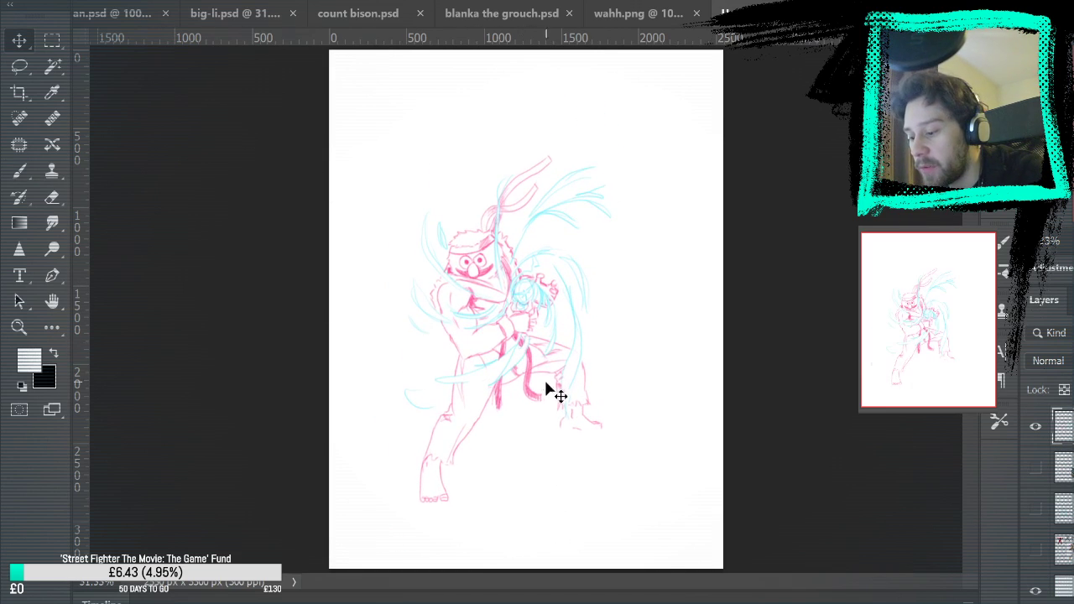
Erase the rounded tops of the character's eyes and repaint them in the sampled pink as angry lids slanting toward the nose
left_click(18, 327)
mouse_move(445, 266)
left_mouse_down()
mouse_move(549, 271)
mouse_move(494, 277)
mouse_move(513, 293)
mouse_move(702, 317)
left_mouse_up()
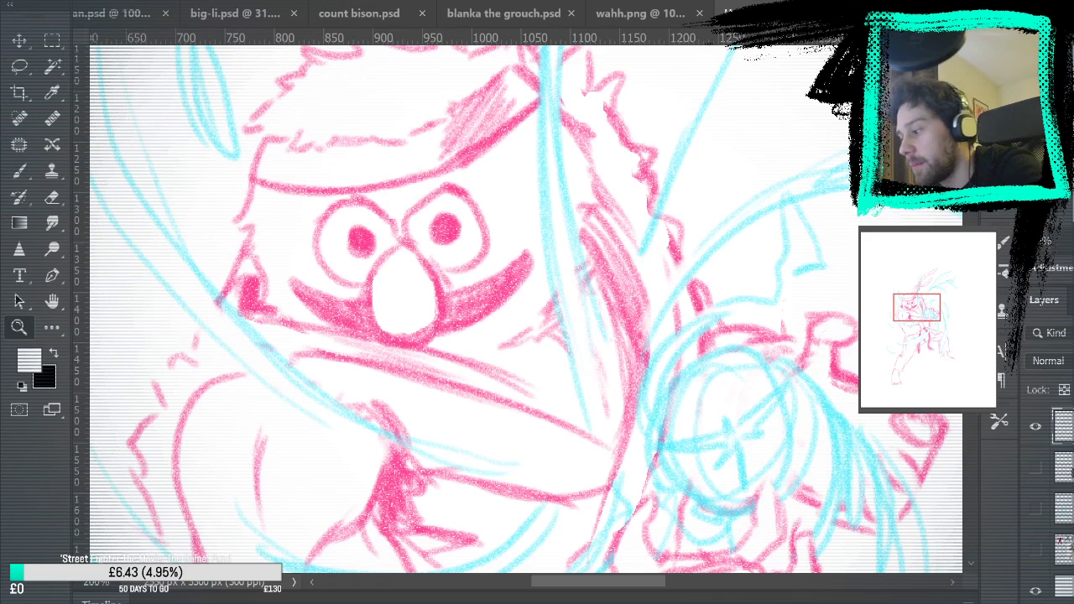
key("e")
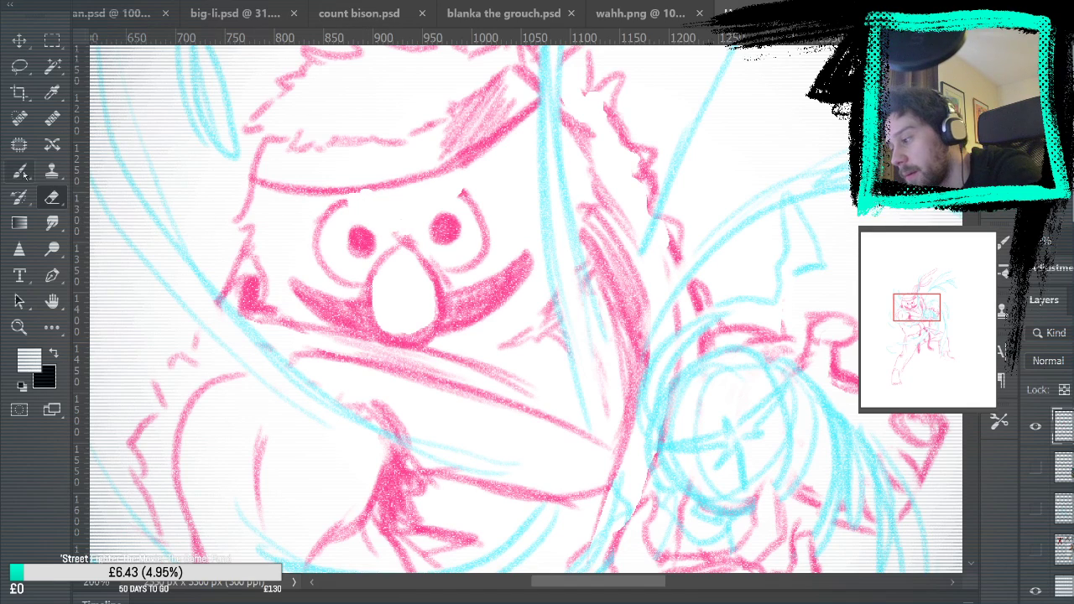
key("b")
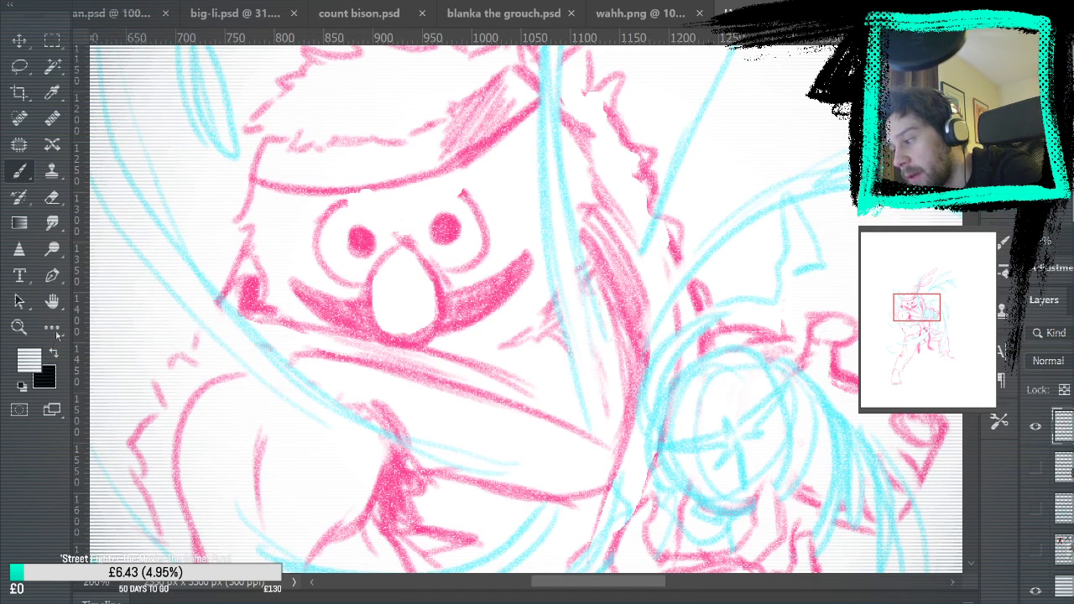
left_click(370, 242, "alt")
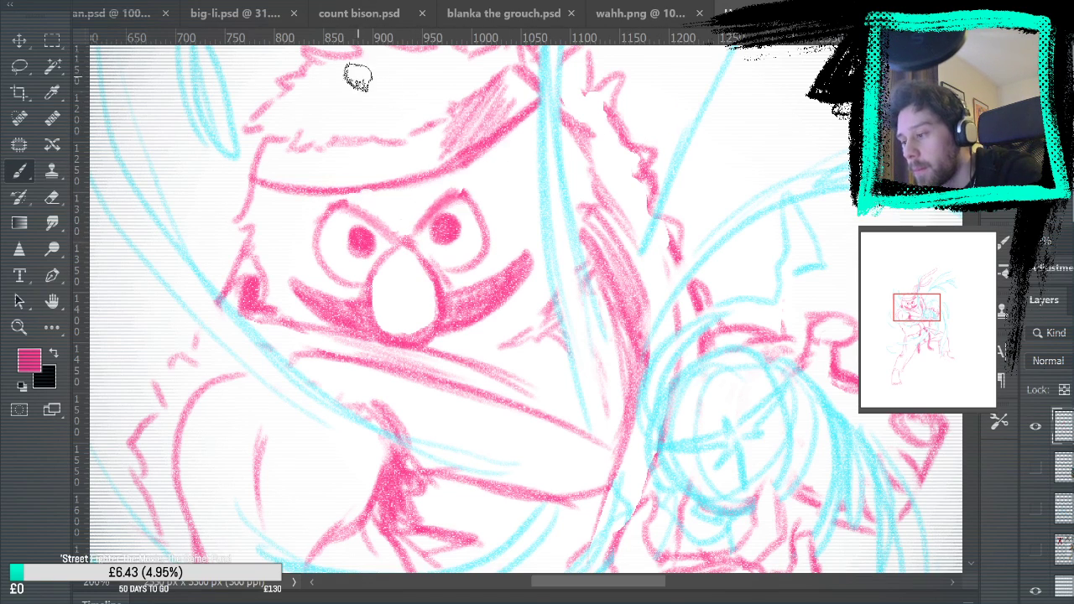
Refine the face by thickening the slanted eyelid lines and cleaning up the ends of the mouth with the Brush and Eraser
key("ctrl+0")
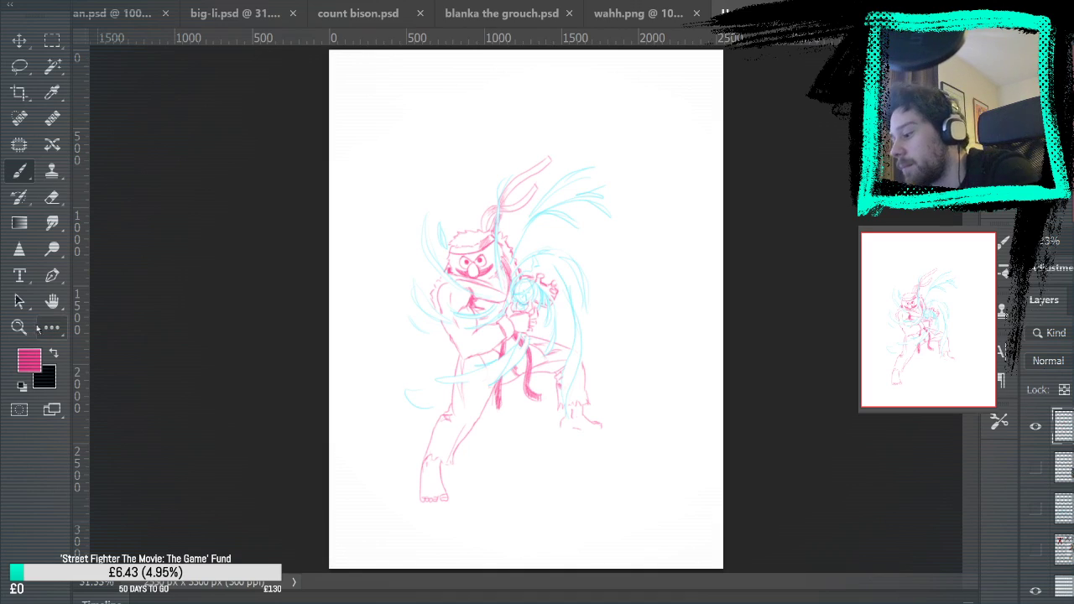
key("z")
left_click(509, 263)
left_click_drag(508, 264, 522, 255)
left_click(52, 199)
mouse_move(206, 345)
left_mouse_down()
mouse_move(294, 302)
mouse_move(291, 313)
left_mouse_up()
left_click_drag(374, 304, 780, 209)
mouse_move(355, 286)
left_mouse_down()
mouse_move(418, 291)
mouse_move(384, 282)
mouse_move(379, 302)
mouse_move(378, 288)
mouse_move(408, 305)
mouse_move(387, 303)
mouse_move(431, 305)
left_mouse_up()
key("b")
mouse_move(595, 311)
left_mouse_down()
mouse_move(680, 243)
mouse_move(643, 249)
mouse_move(580, 308)
left_mouse_up()
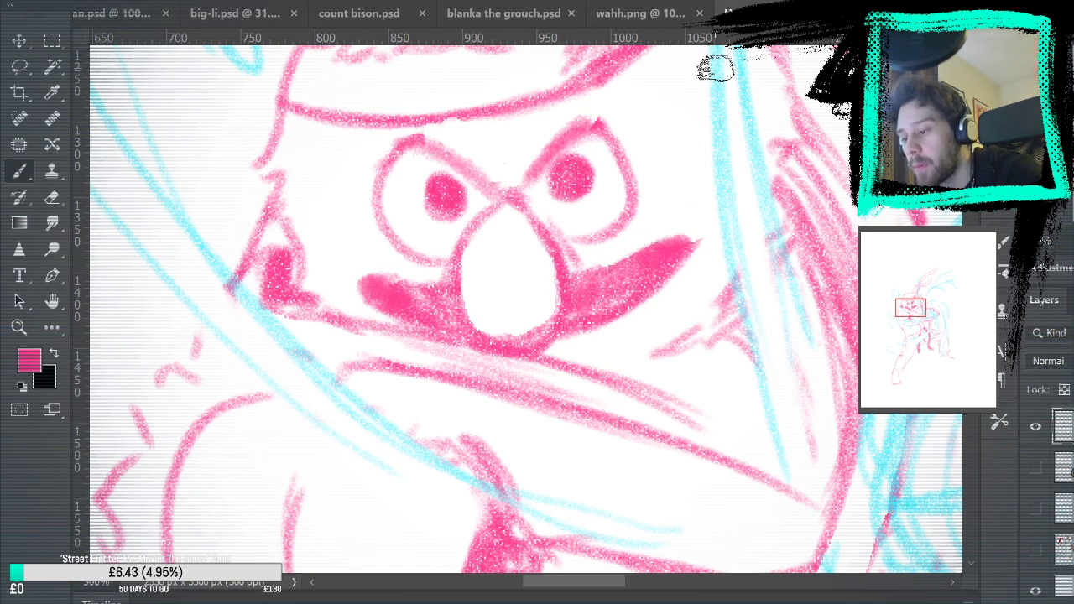
left_click(52, 198)
left_click_drag(696, 252, 696, 221)
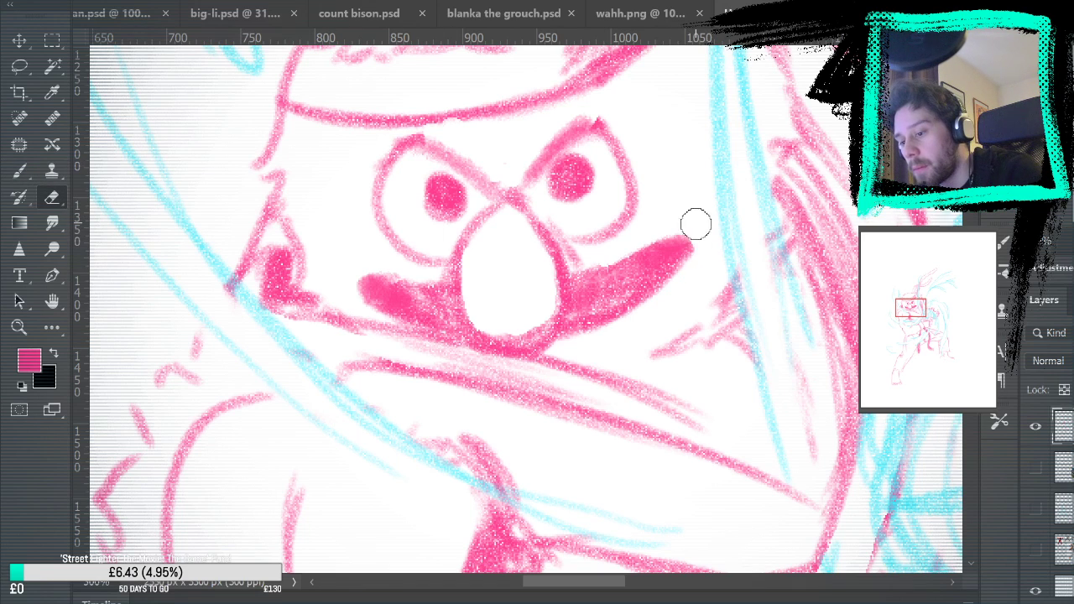
key("ctrl+0")
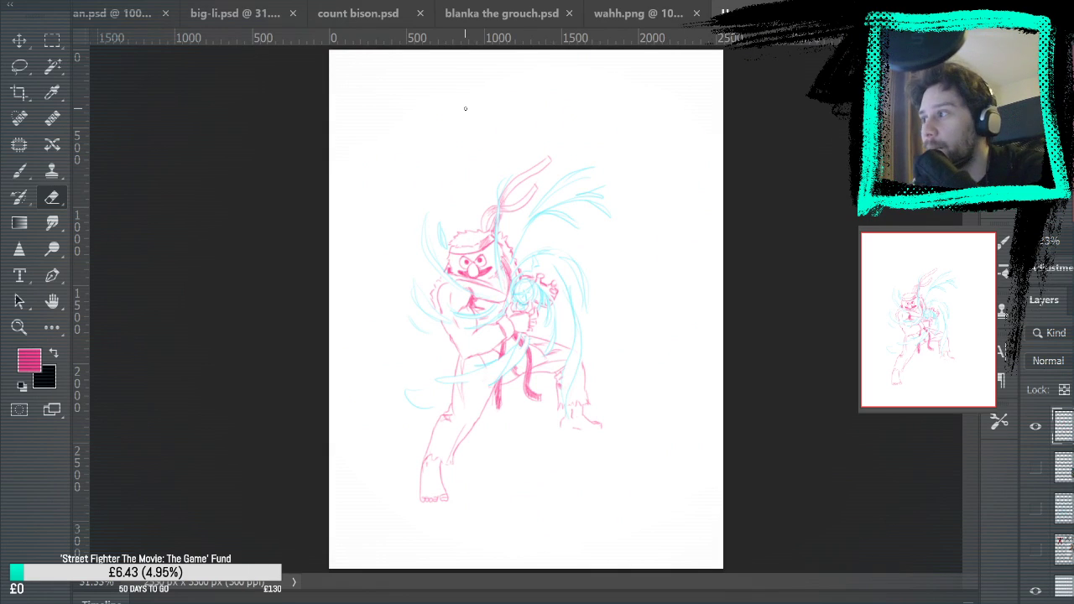
left_click(19, 170)
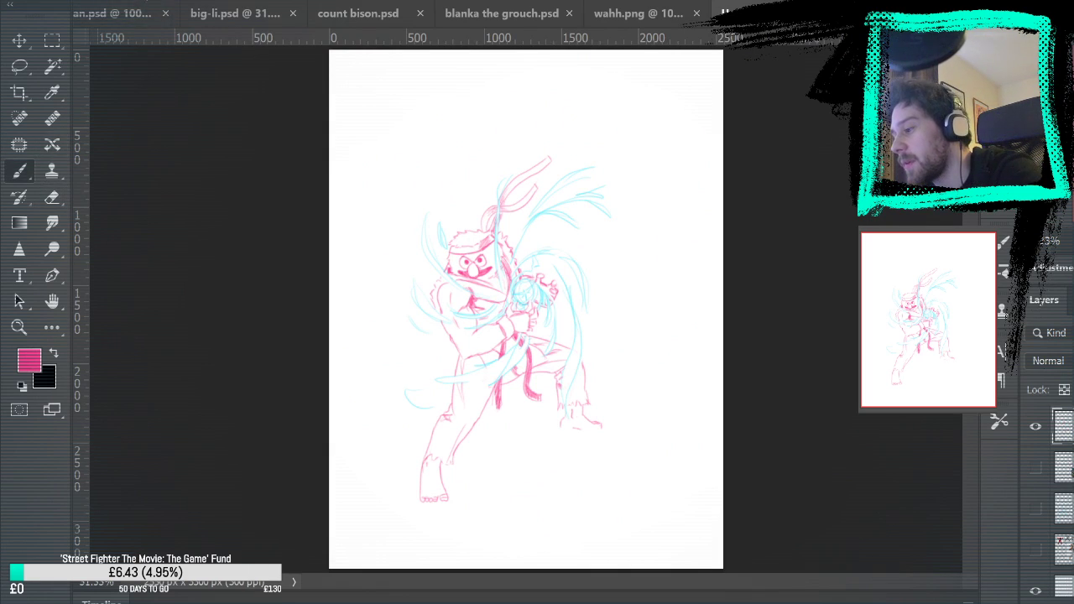
left_click_drag(450, 148, 431, 193)
left_click_drag(418, 137, 480, 193)
key("ctrl+z")
key("ctrl+z")
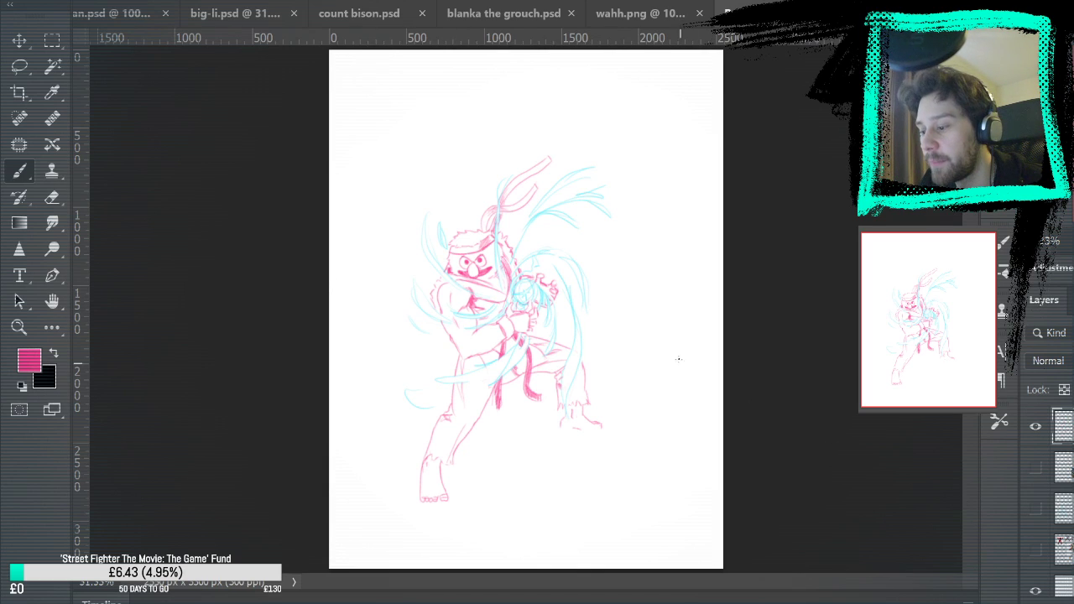
Compare the finished sketches in blanka the grouch.psd, count bison.psd and big-li.psd, and return to the Elmo and Ryu drawing
left_click(494, 12)
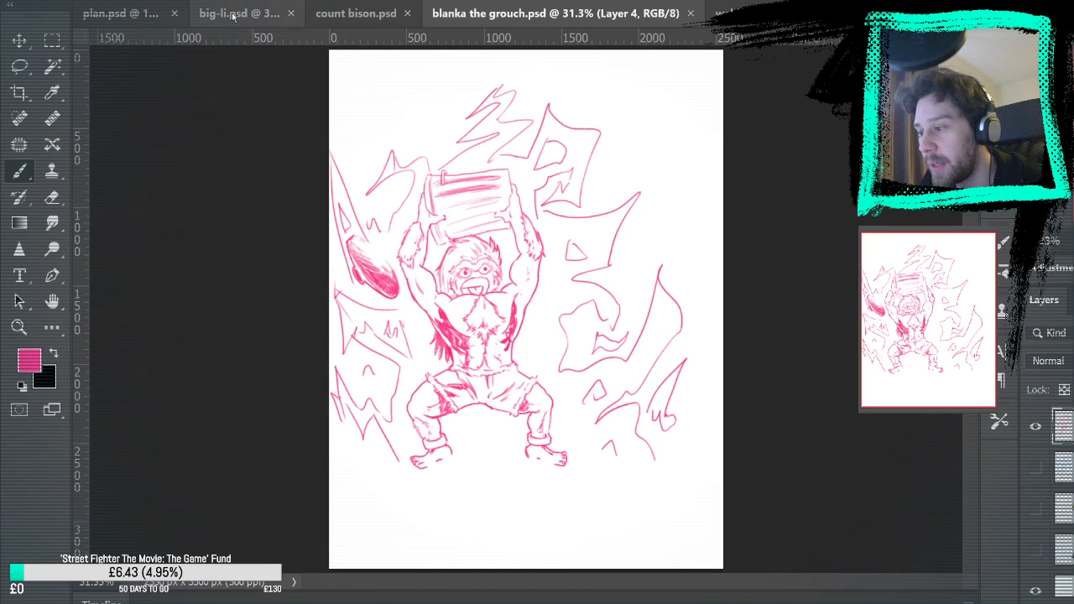
left_click(357, 22)
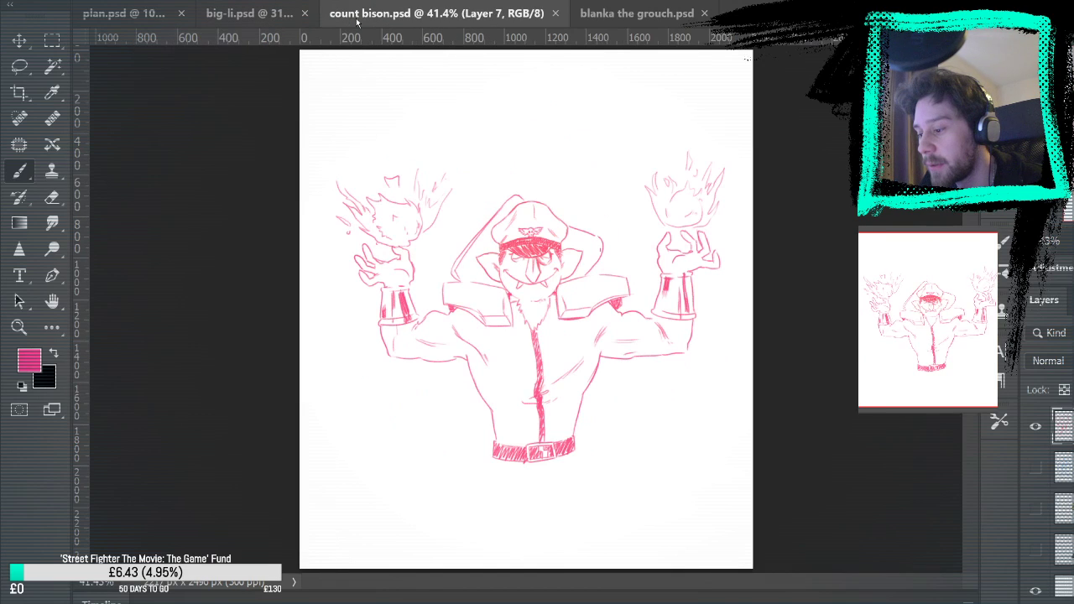
left_click(254, 17)
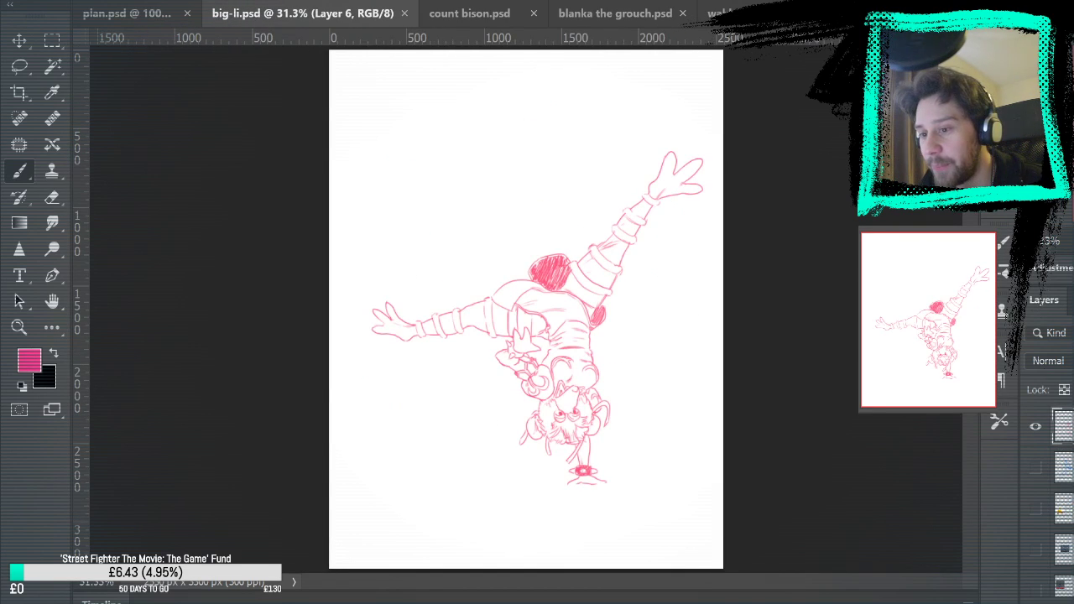
left_click(857, 13)
left_click(360, 13)
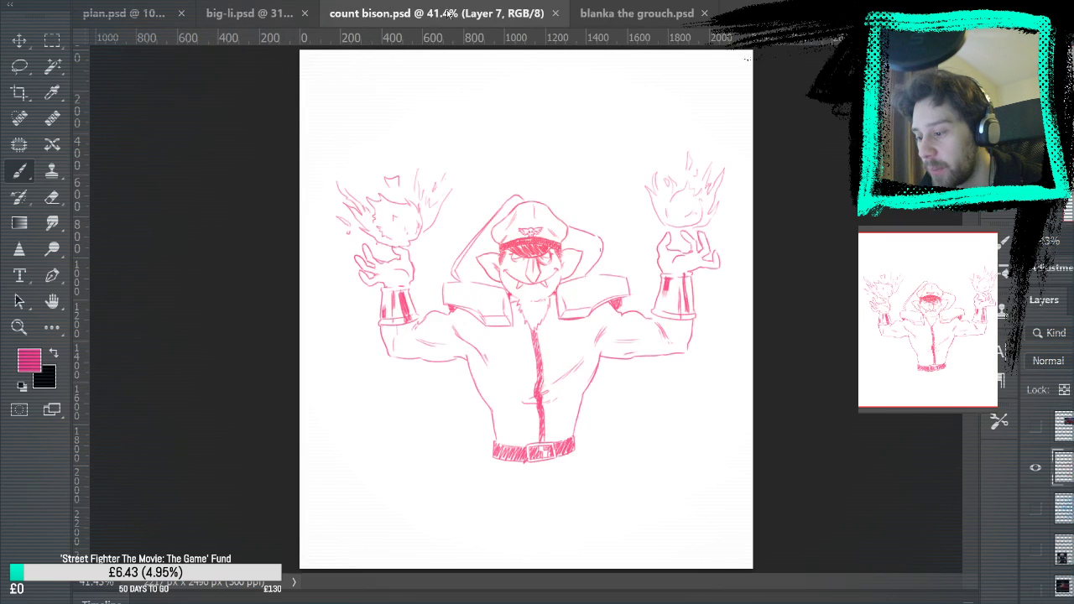
left_click(638, 17)
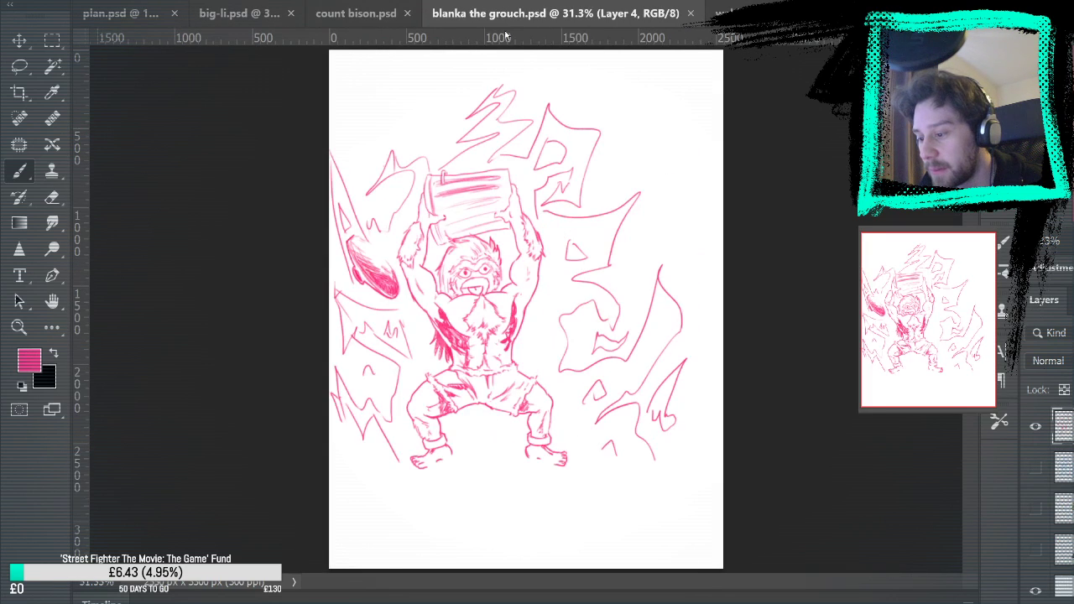
left_click(334, 8)
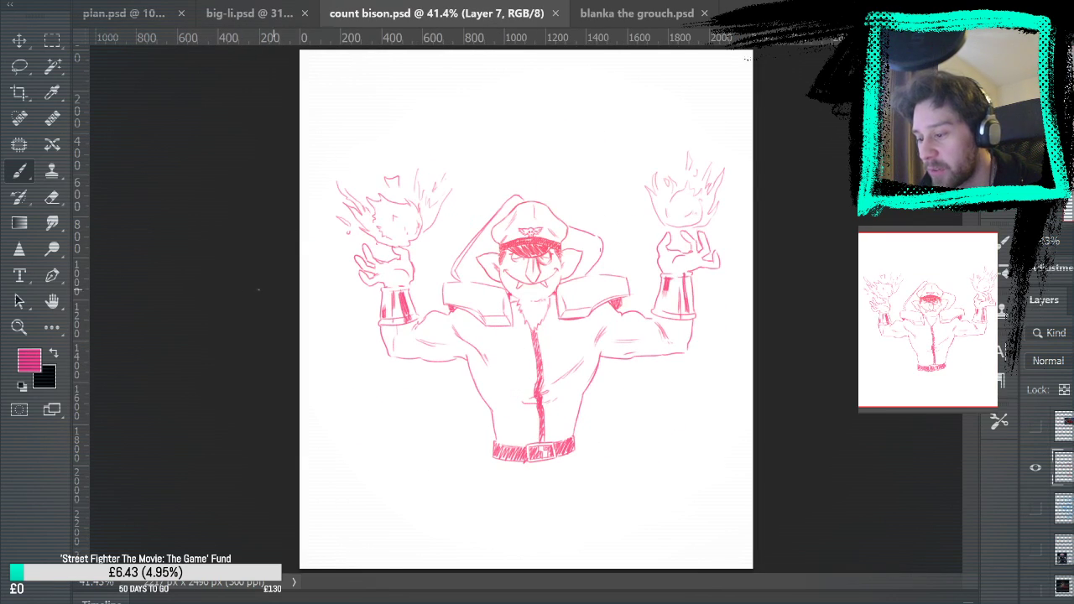
left_click(247, 13)
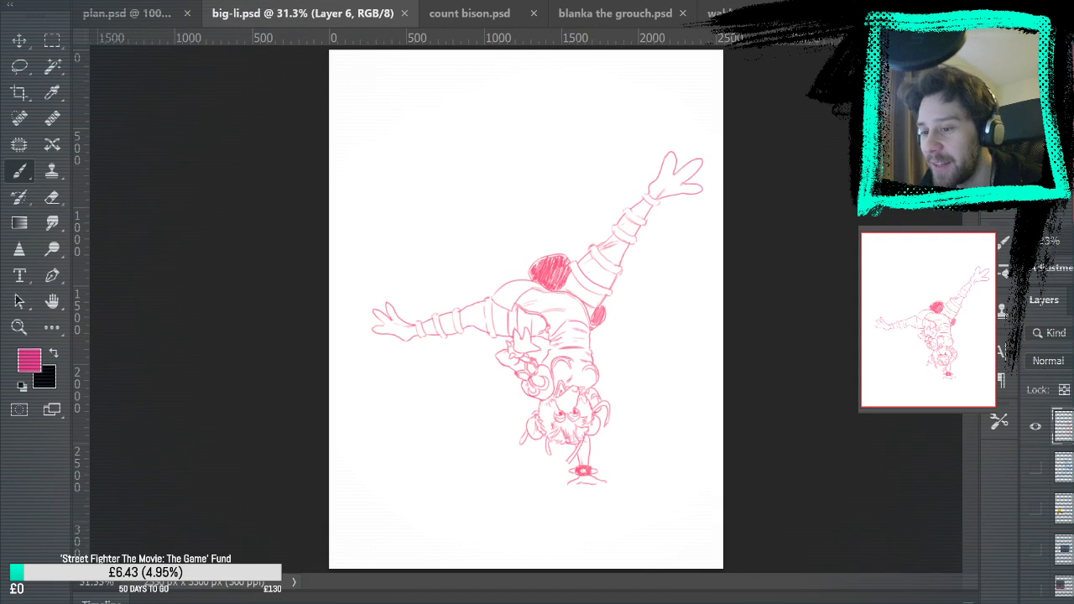
left_click(813, 14)
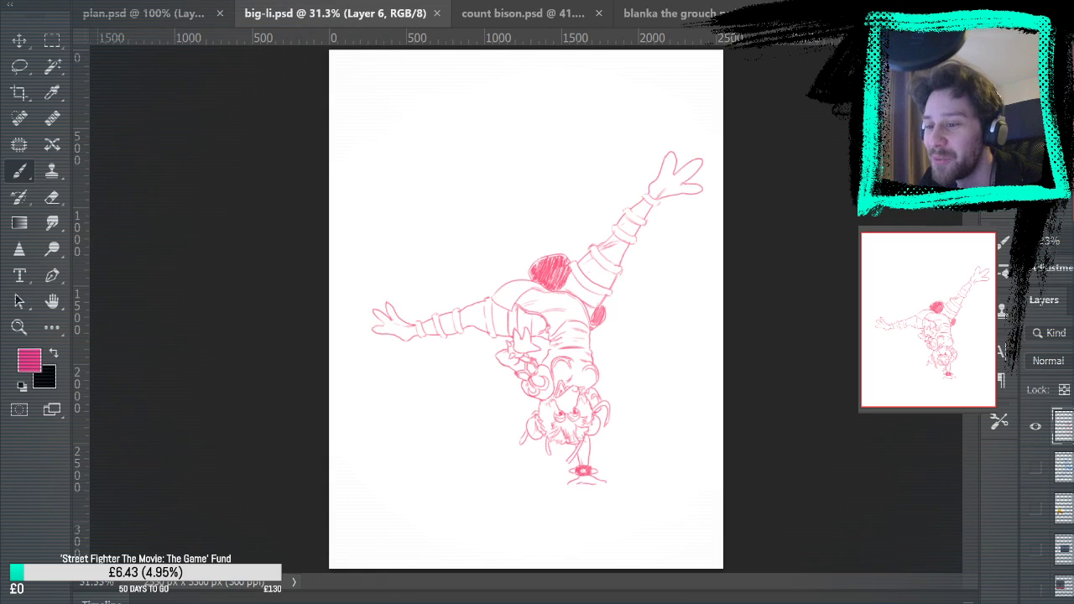
left_click(810, 14)
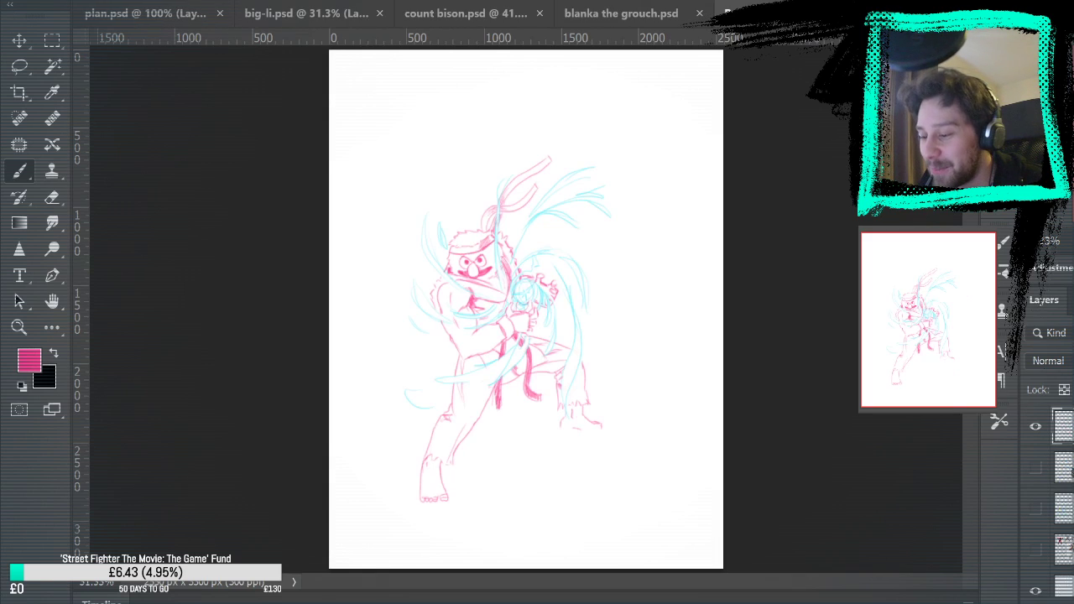
Examine the Sesame Street stamps and circled Street Fighter portraits in plan.psd to choose the next character pairing
left_click(164, 15)
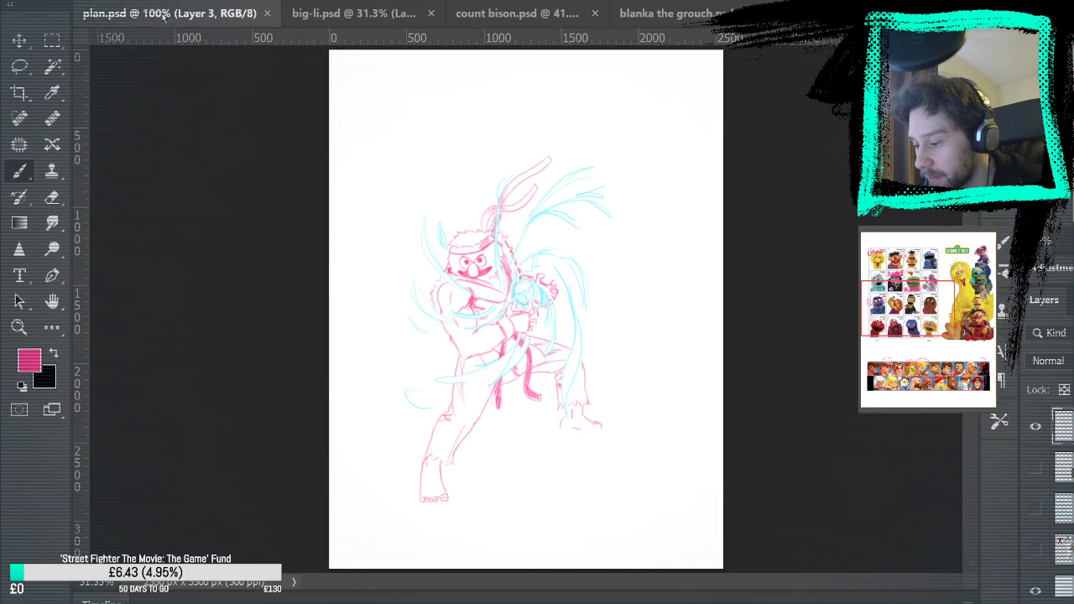
scroll(172, 266, "down", 10)
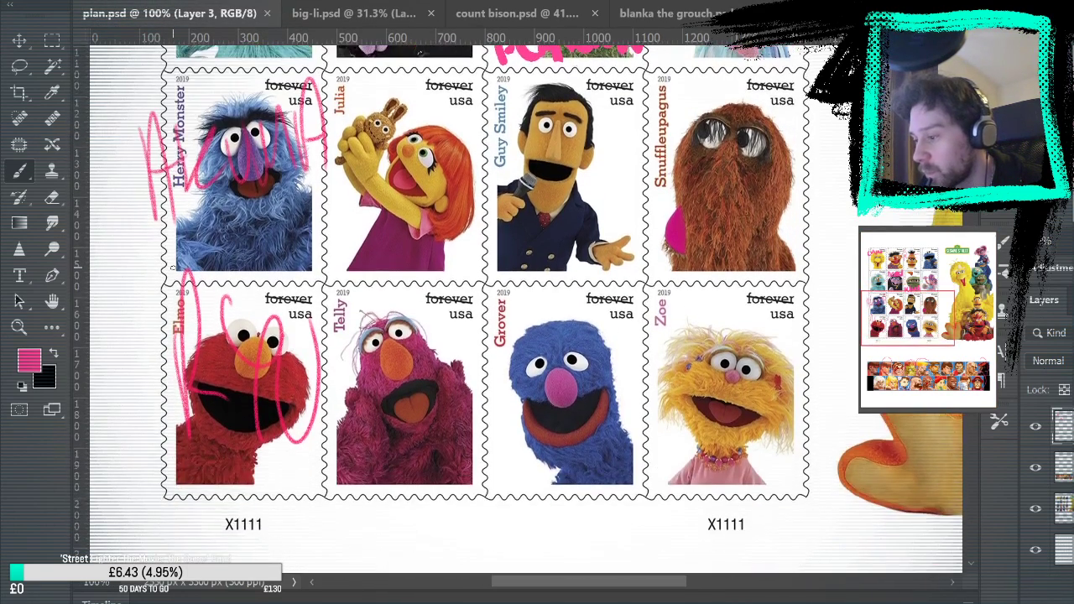
scroll(173, 268, "down", 5)
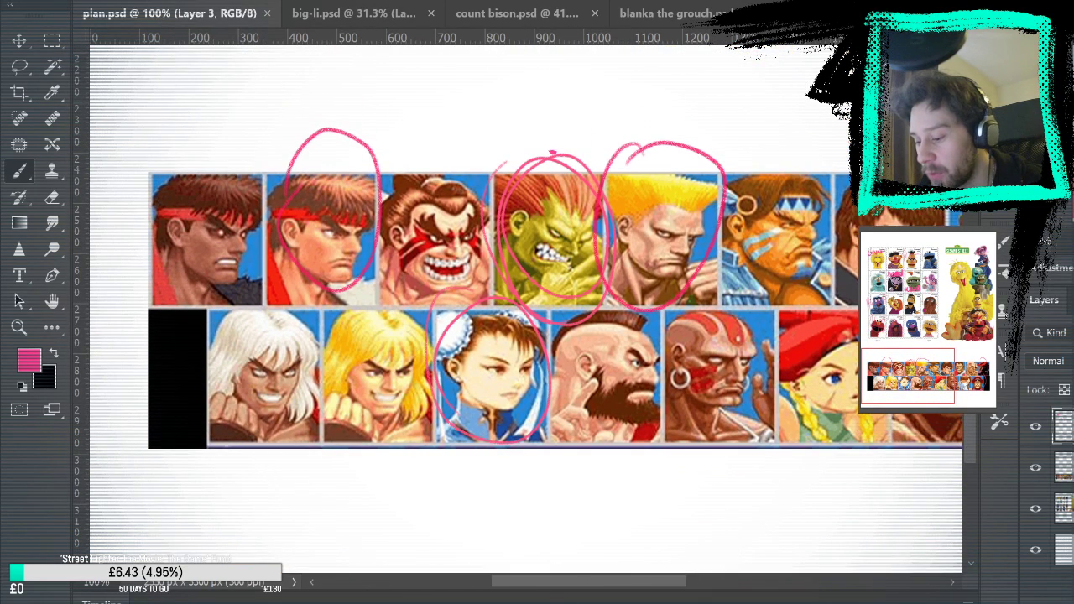
left_click_drag(550, 582, 649, 580)
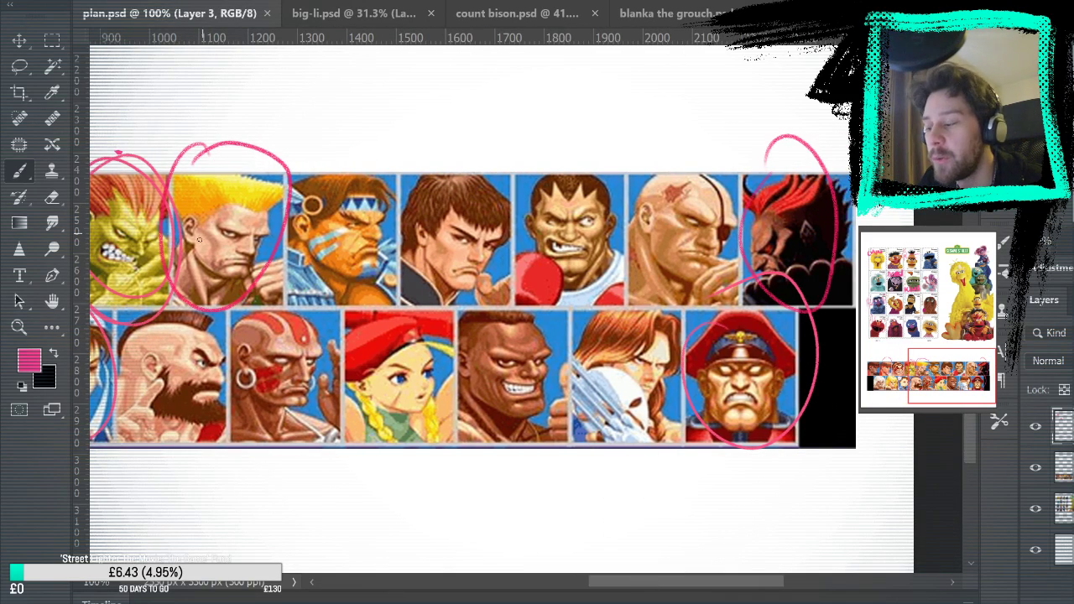
left_click_drag(683, 581, 579, 508)
scroll(603, 399, "up", 2)
scroll(603, 399, "up", 10)
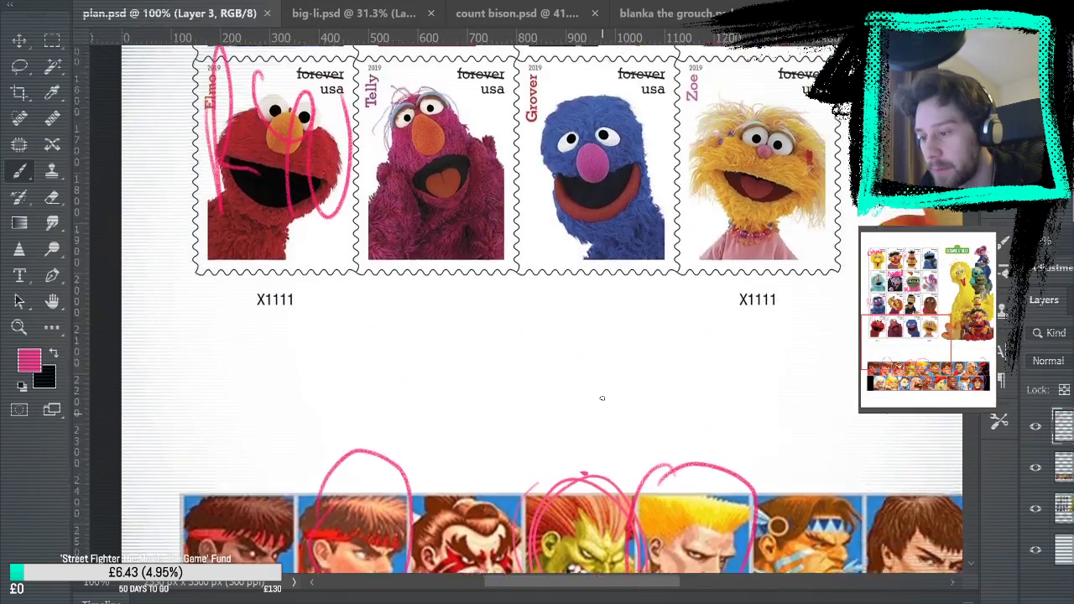
scroll(602, 400, "up", 10)
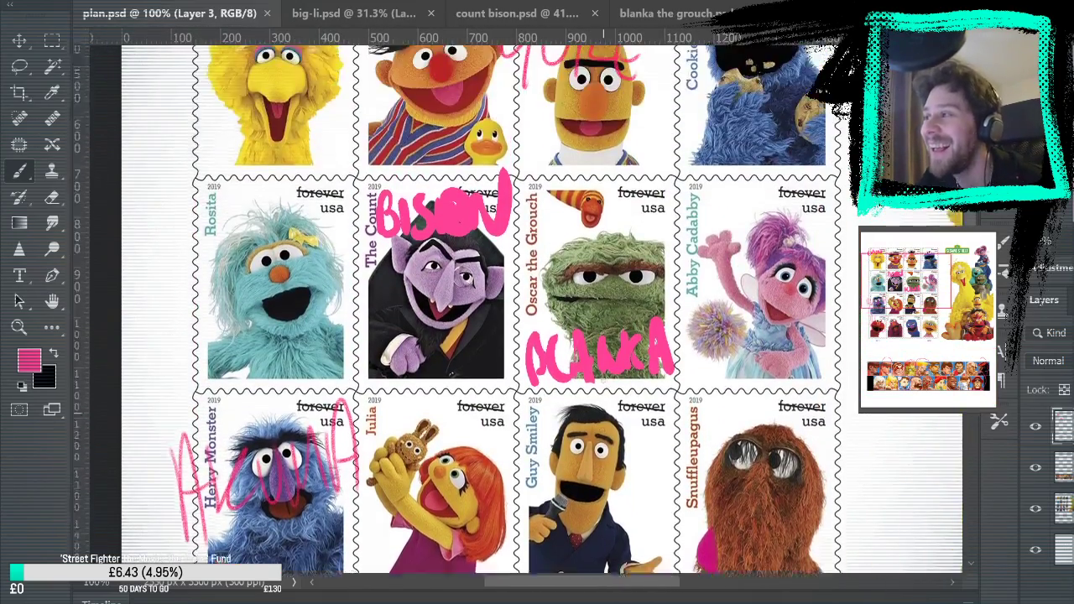
scroll(603, 380, "down", 1)
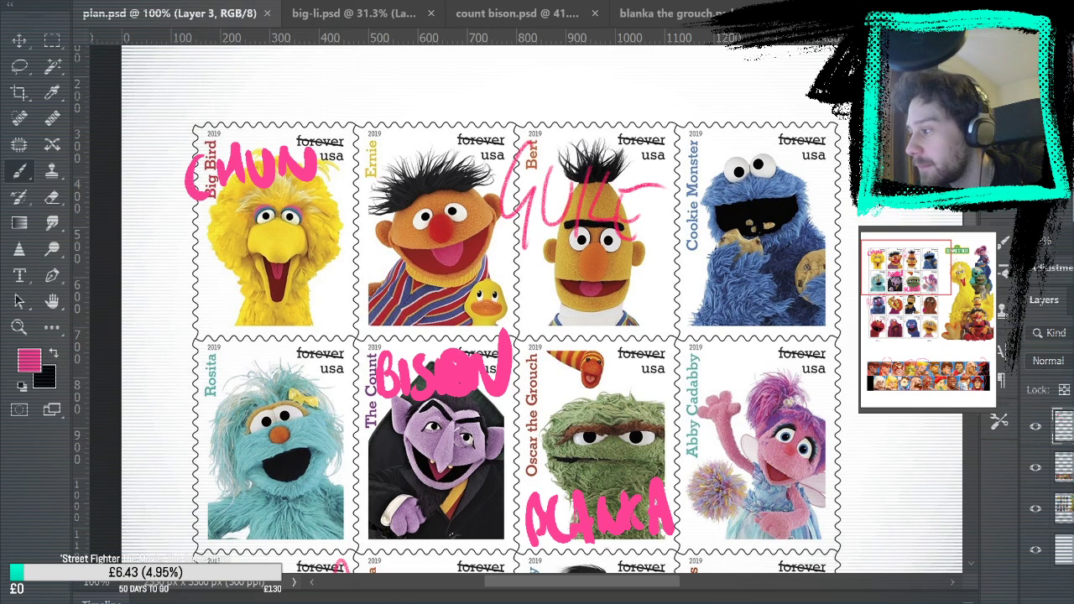
Create a new blank white portrait document for the next character
key("ctrl+n")
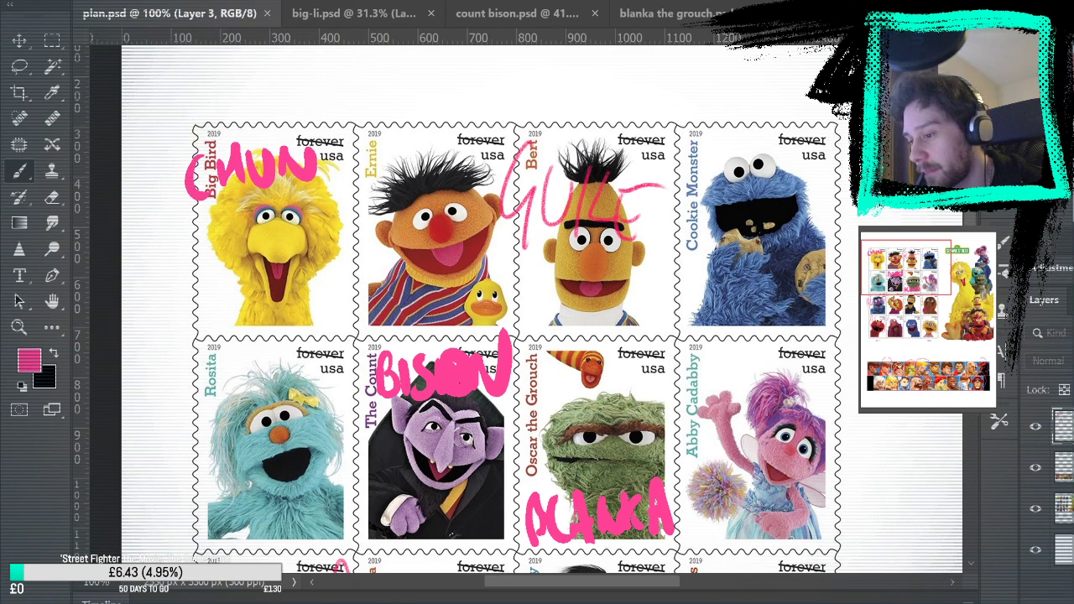
key("Return")
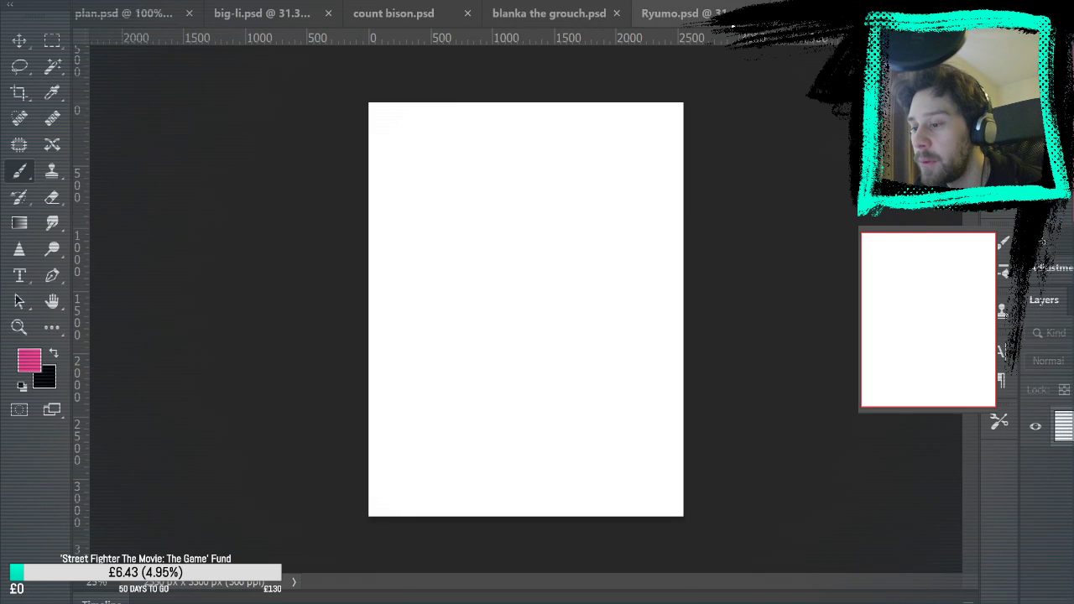
Review the completed character sketches again, from Ryumo.psd through blanka the grouch.psd and big-li.psd to count bison.psd
left_click(672, 14)
left_click(493, 13)
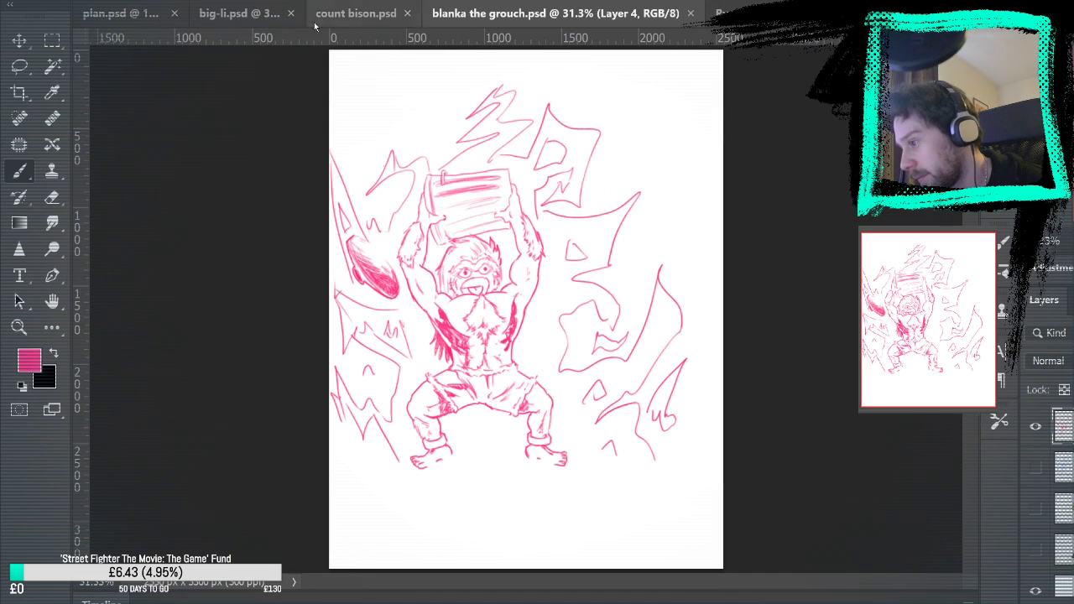
left_click(252, 14)
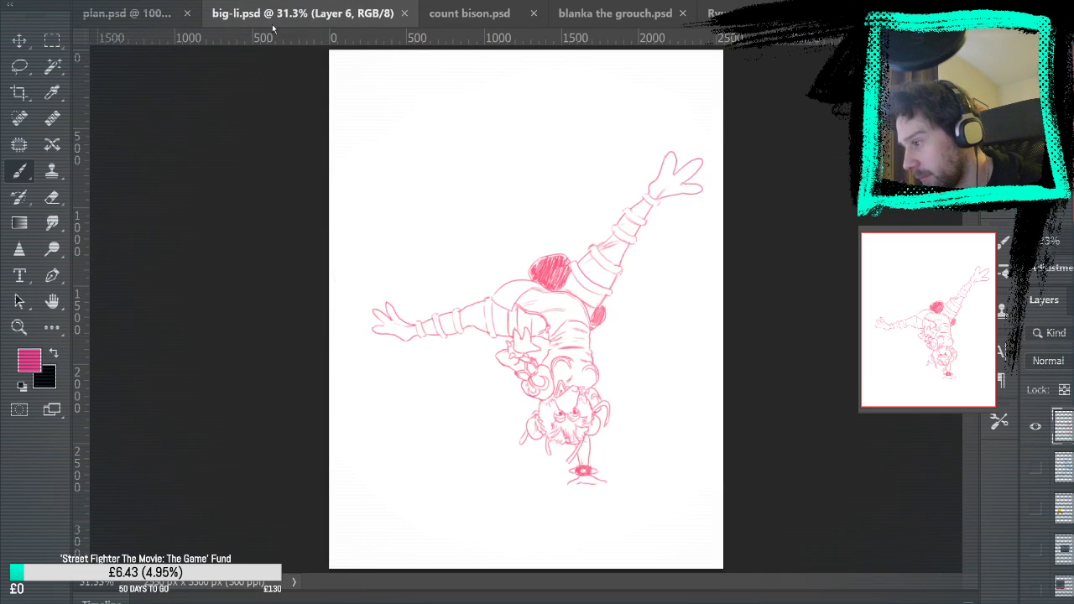
left_click(457, 13)
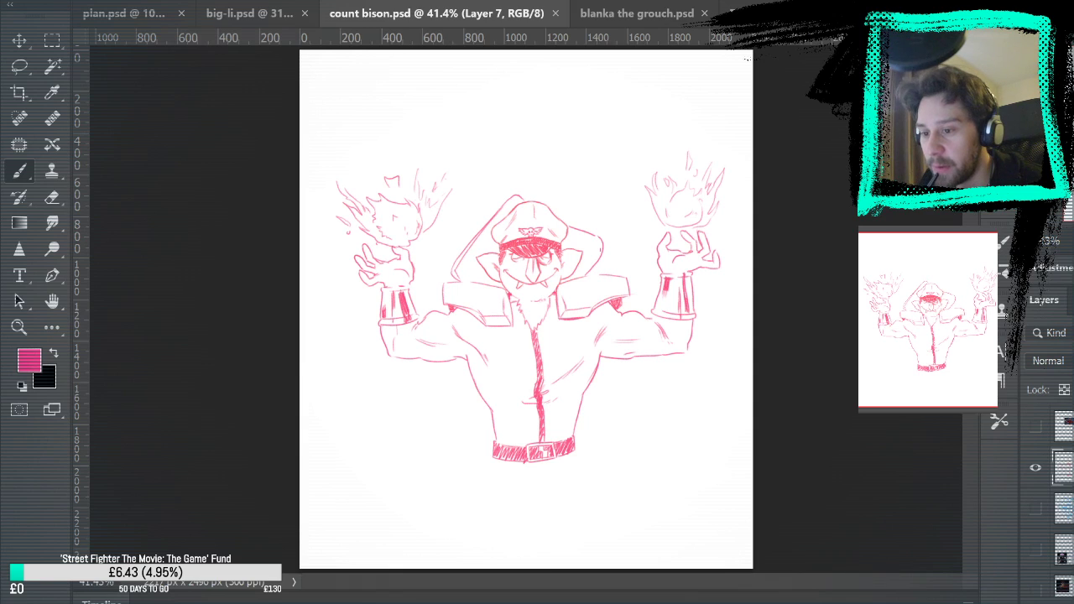
Paste the portrait of Guile in sunglasses into the blank document and enlarge it to about two thirds of the page width
left_click(893, 13)
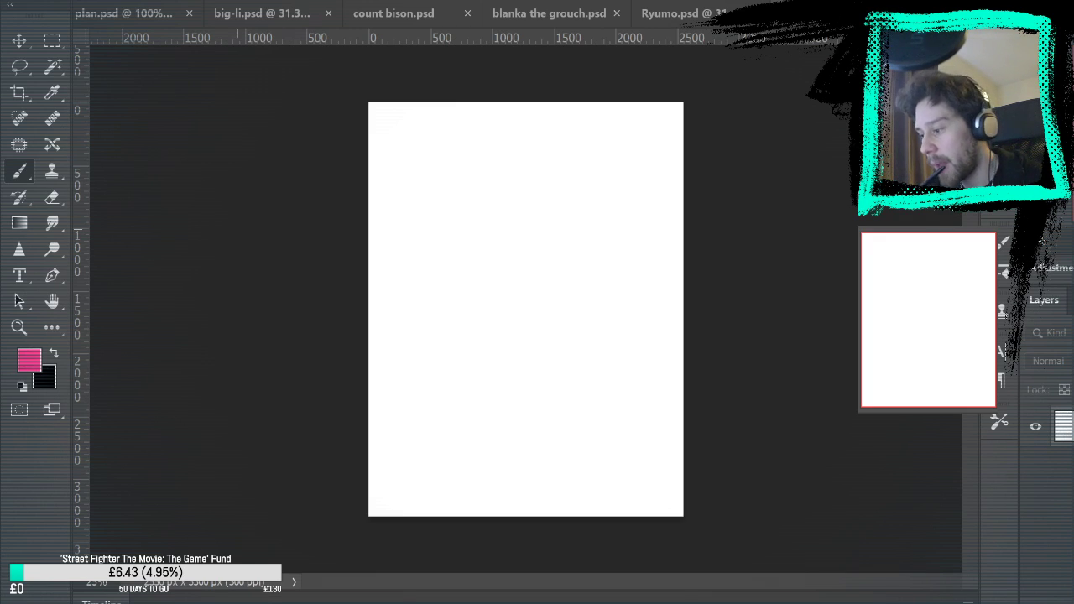
key("ctrl+v")
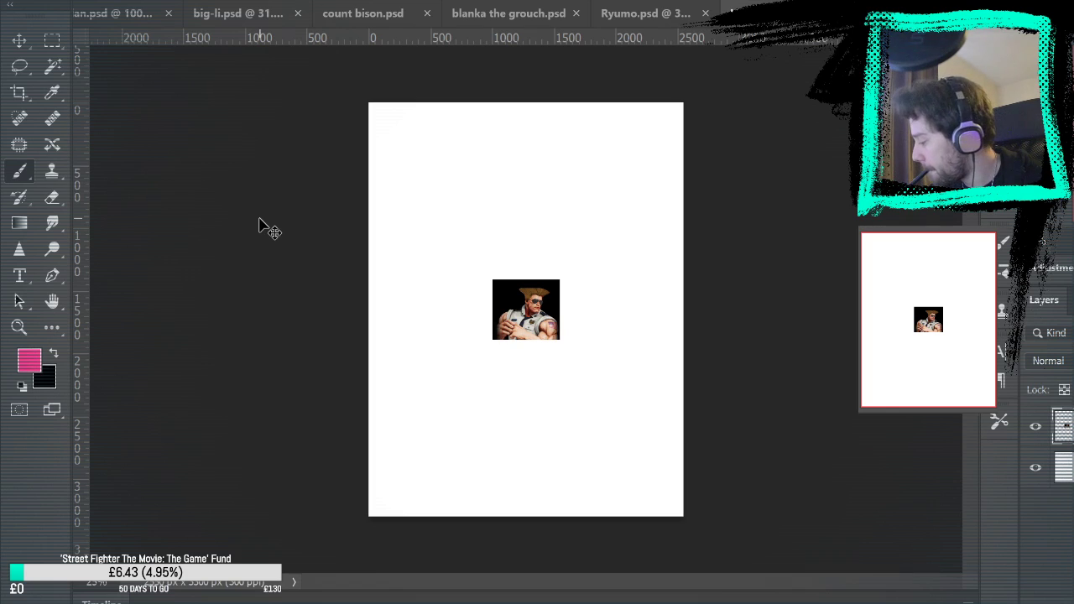
key("ctrl+t")
left_click_drag(558, 277, 629, 215)
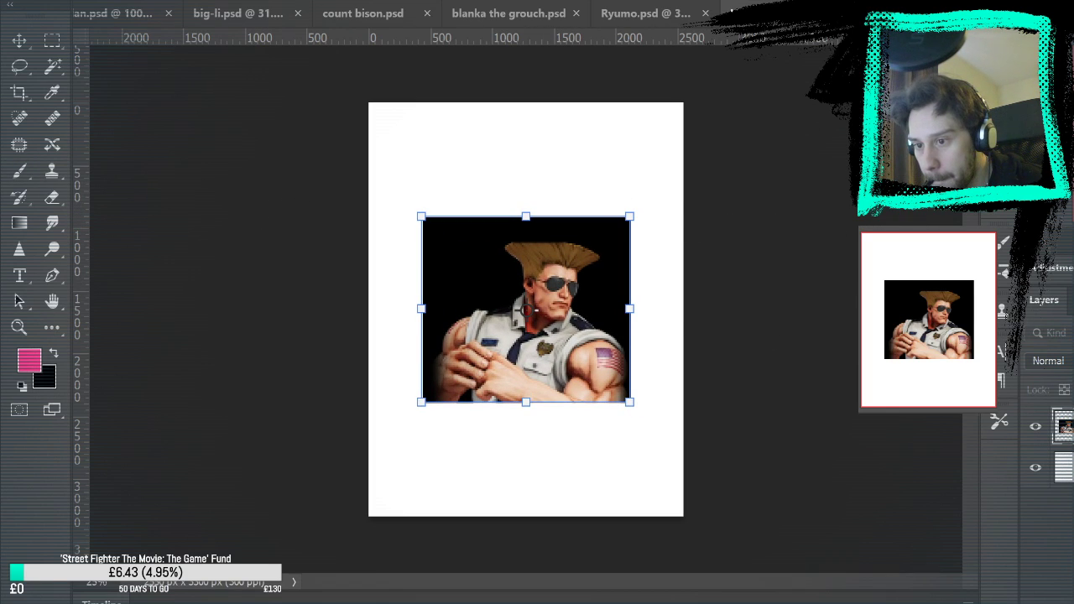
key("Return")
Delete the black background around the Guile portrait and move the cutout to the lower right of the page
key("w")
left_click(465, 260)
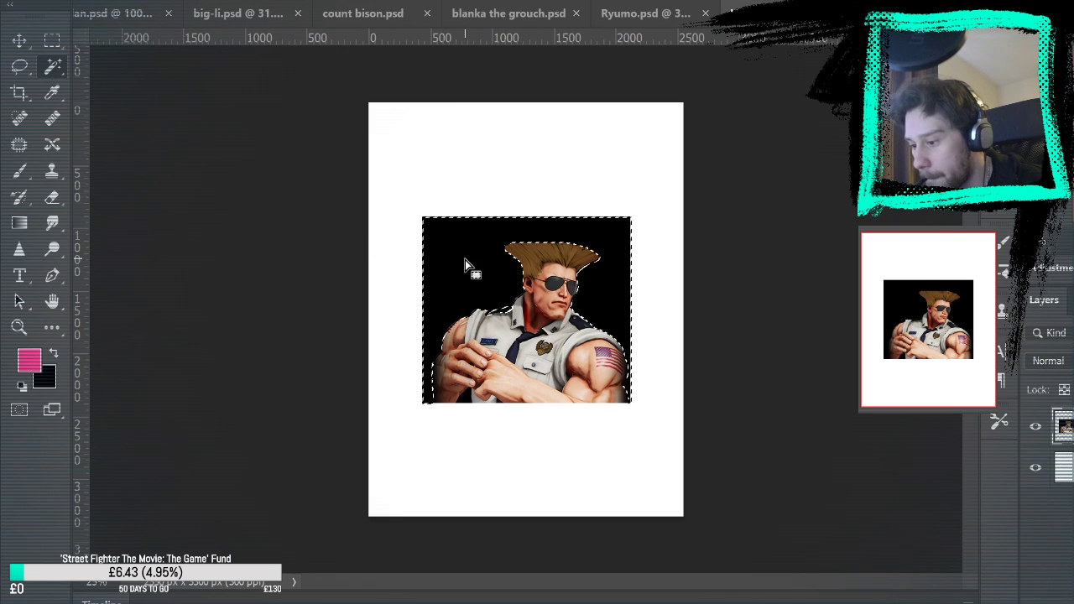
key("Delete")
key("m")
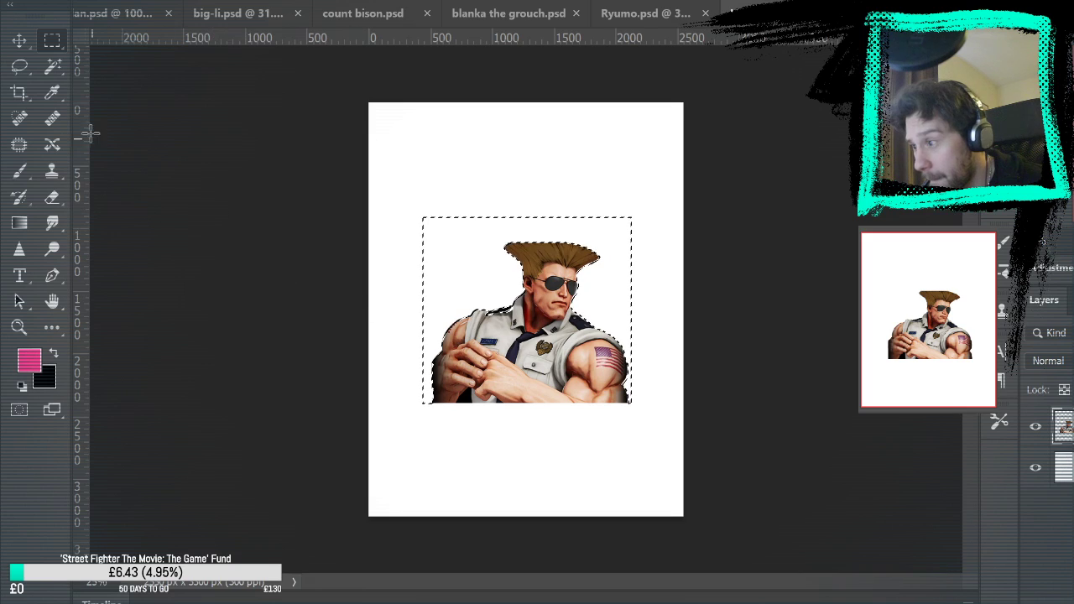
key("w")
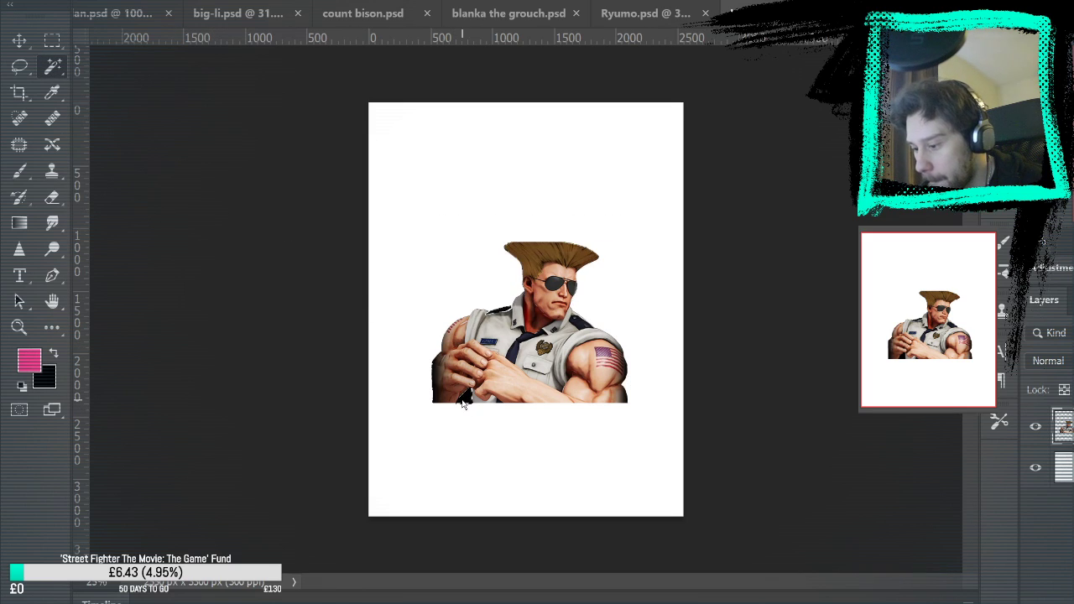
key("ctrl+d")
left_click(58, 36)
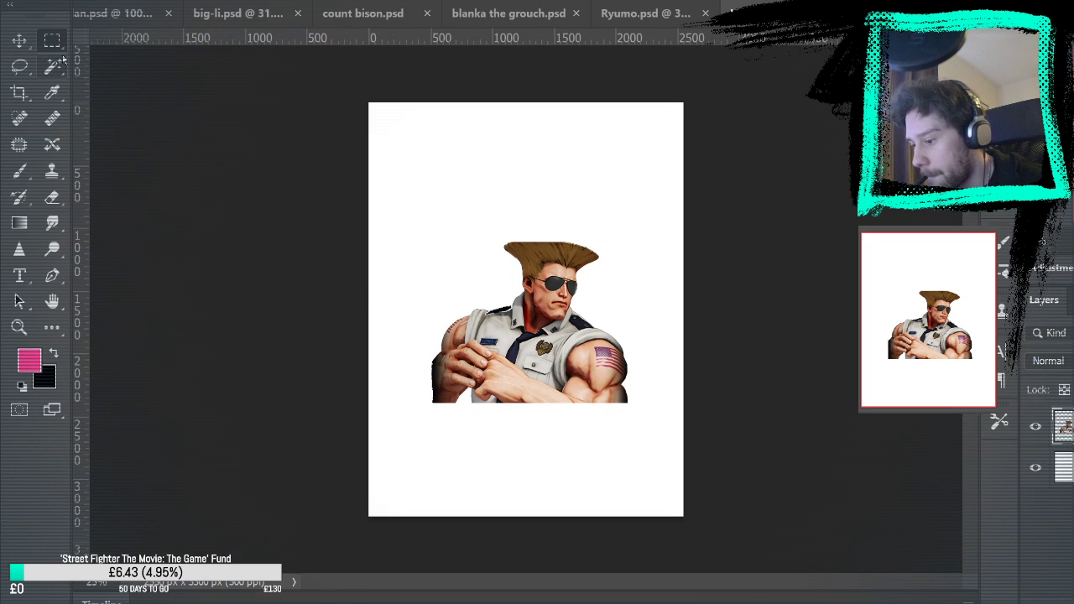
key("v")
left_click_drag(576, 355, 606, 418)
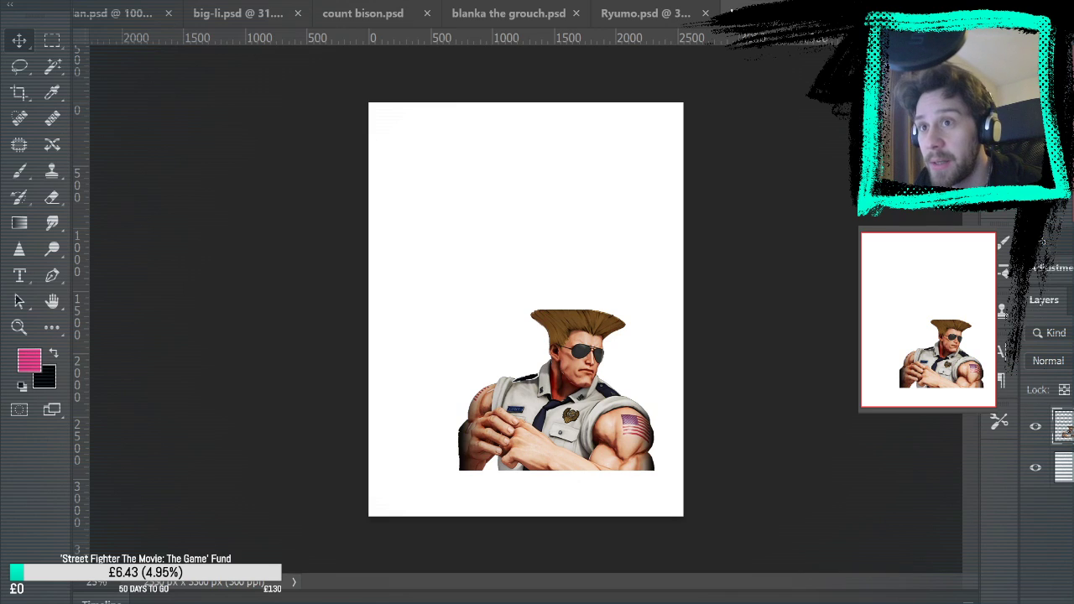
Try the full-body image of bearded Guile as a reference, enlarged to the page height, and delete it
key("ctrl+v")
left_click(403, 298)
key("ctrl+t")
left_click_drag(591, 206, 656, 60)
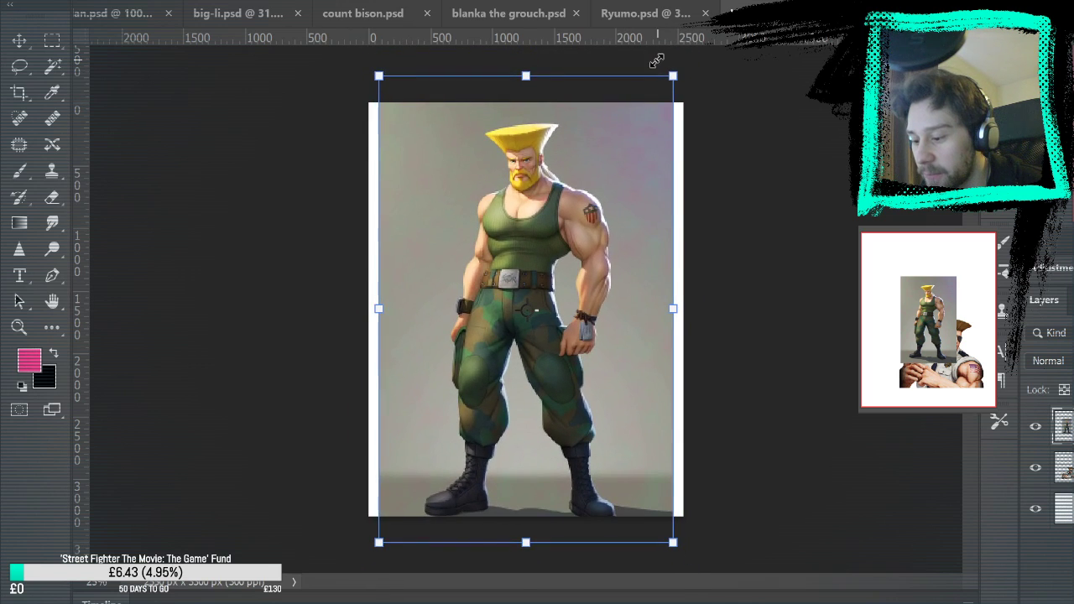
key("Return")
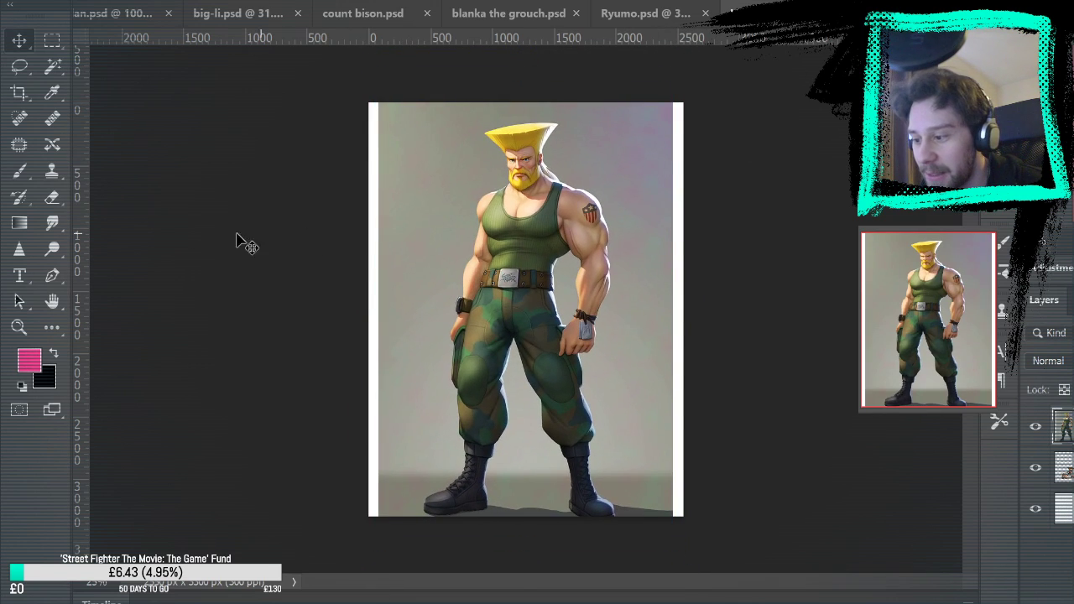
left_click(20, 328)
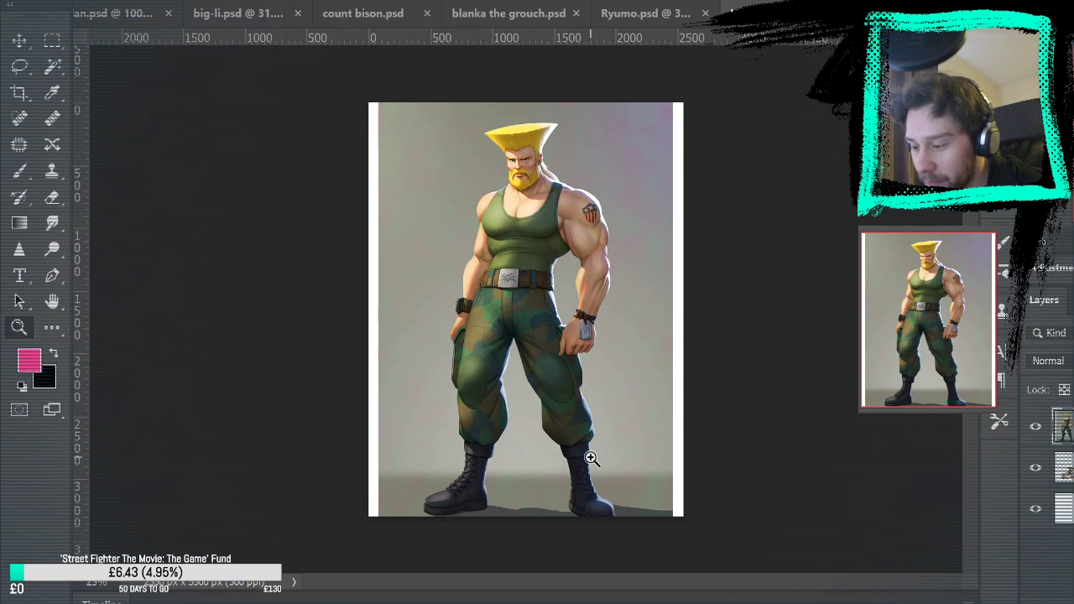
left_click(20, 40)
left_click_drag(558, 293, 525, 267)
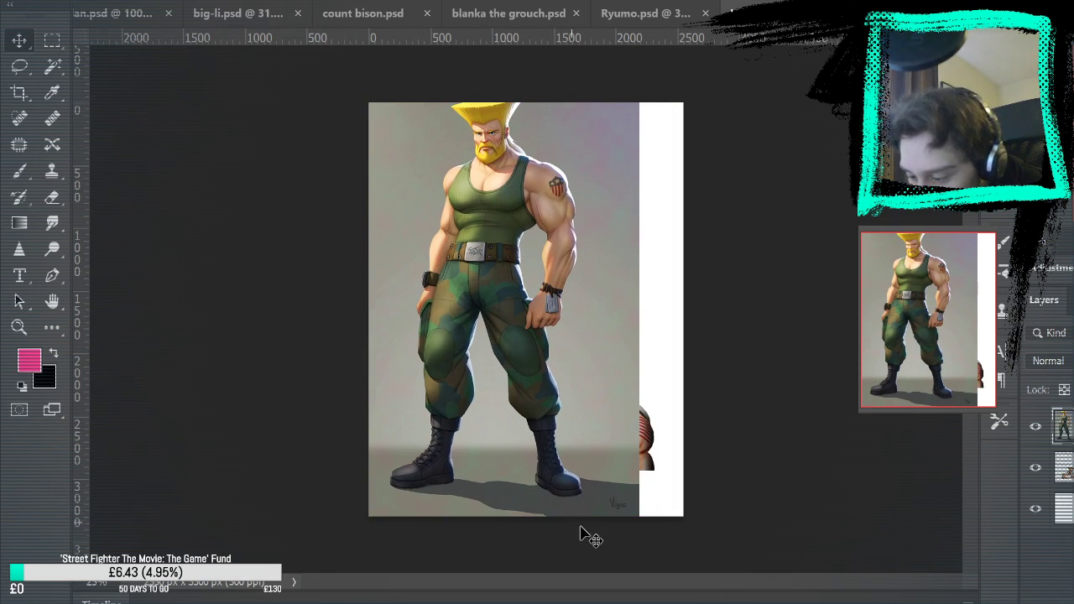
mouse_move(475, 199)
left_mouse_down()
mouse_move(491, 218)
mouse_move(486, 208)
left_mouse_up()
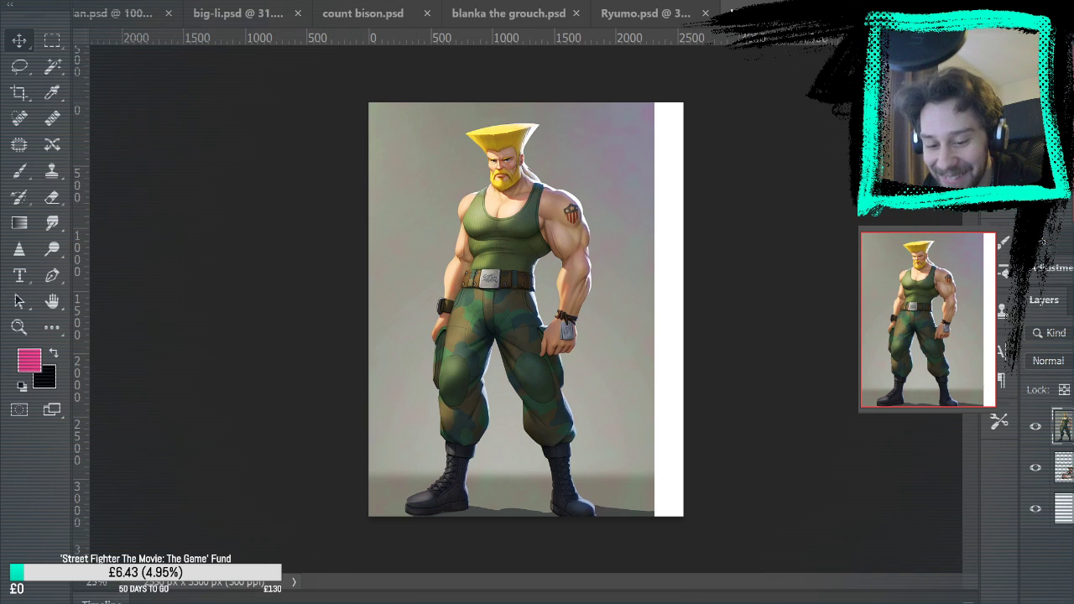
key("Delete")
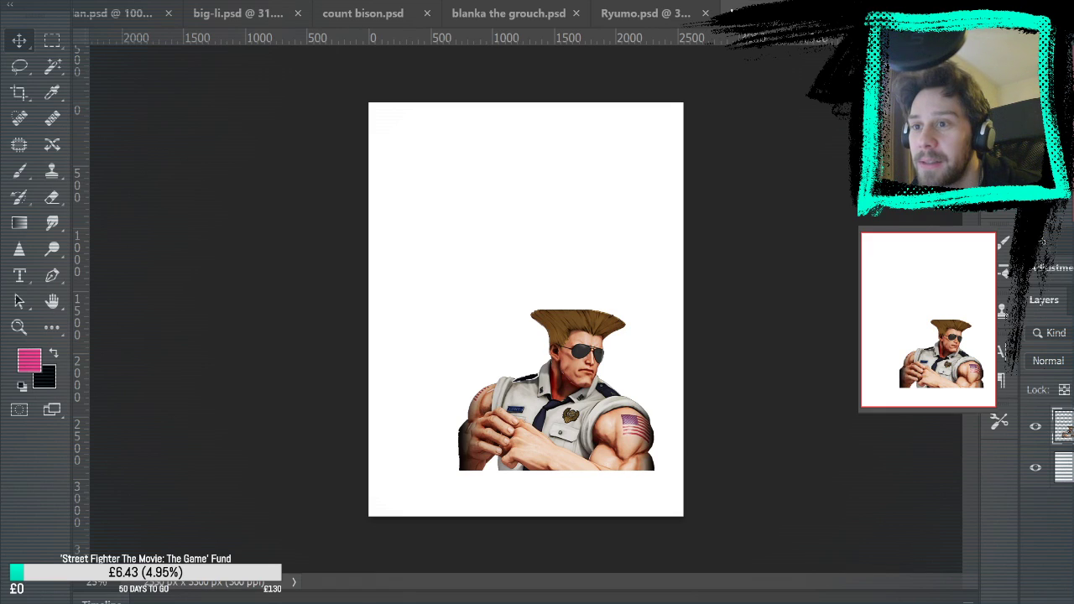
Try the grinning Guile statue photo as a page-filling reference, inspect its face up close, and delete it
key("ctrl+v")
key("ctrl+t")
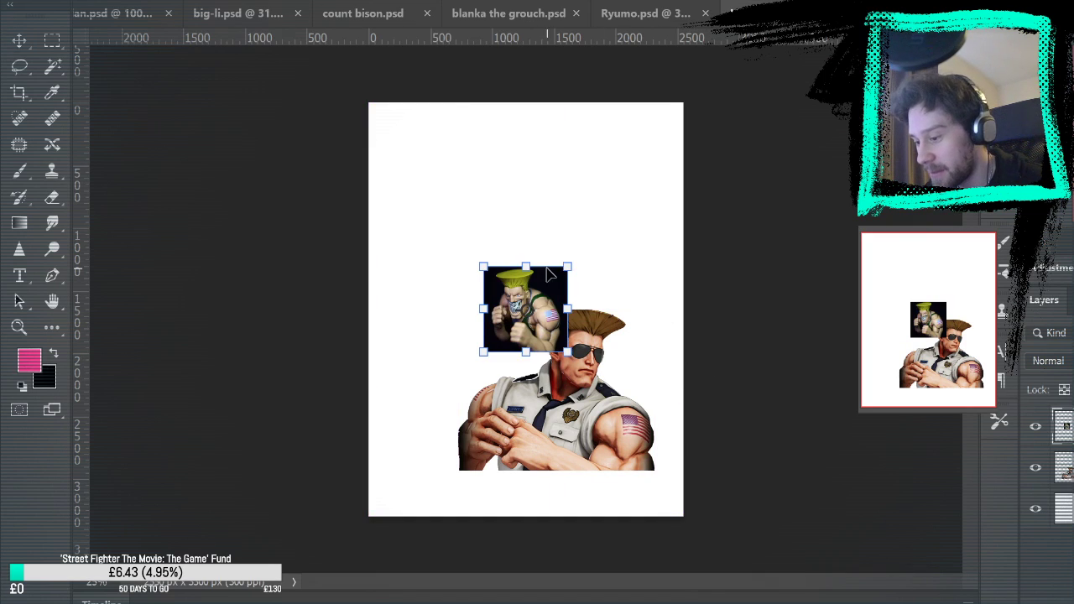
left_click_drag(568, 268, 770, 132)
key("Return")
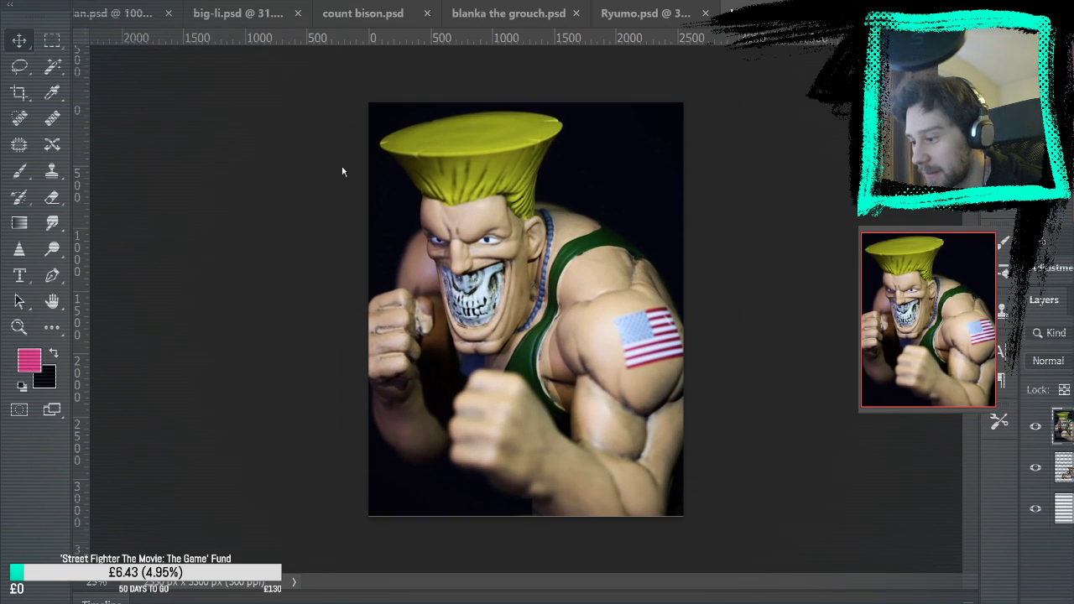
key("ctrl+plus")
key("ctrl+plus")
key("ctrl+plus")
key("ctrl+plus")
scroll(716, 272, "up", 1)
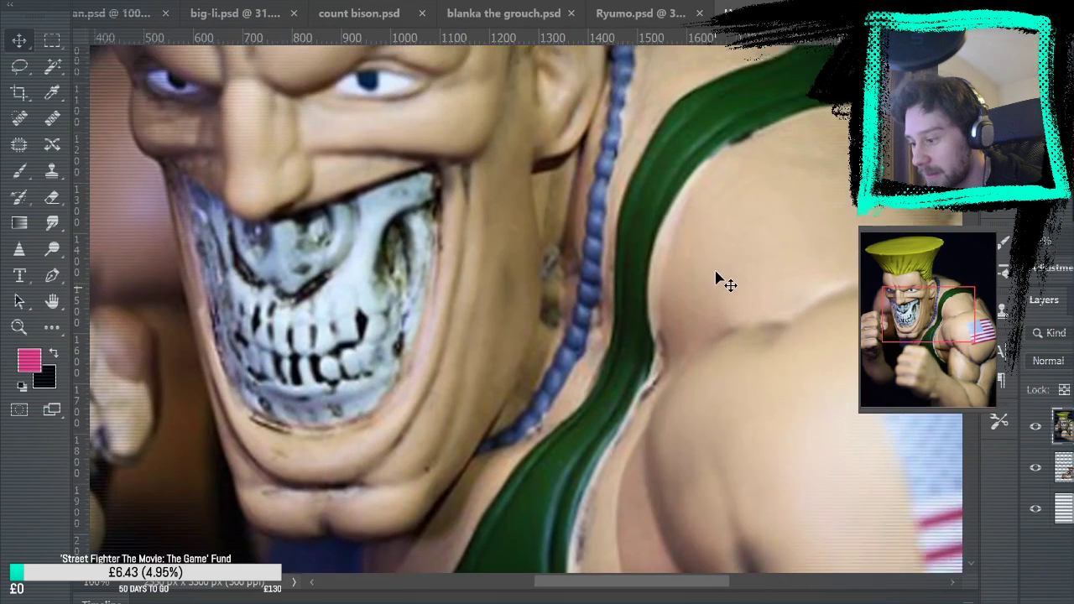
scroll(716, 277, "up", 3)
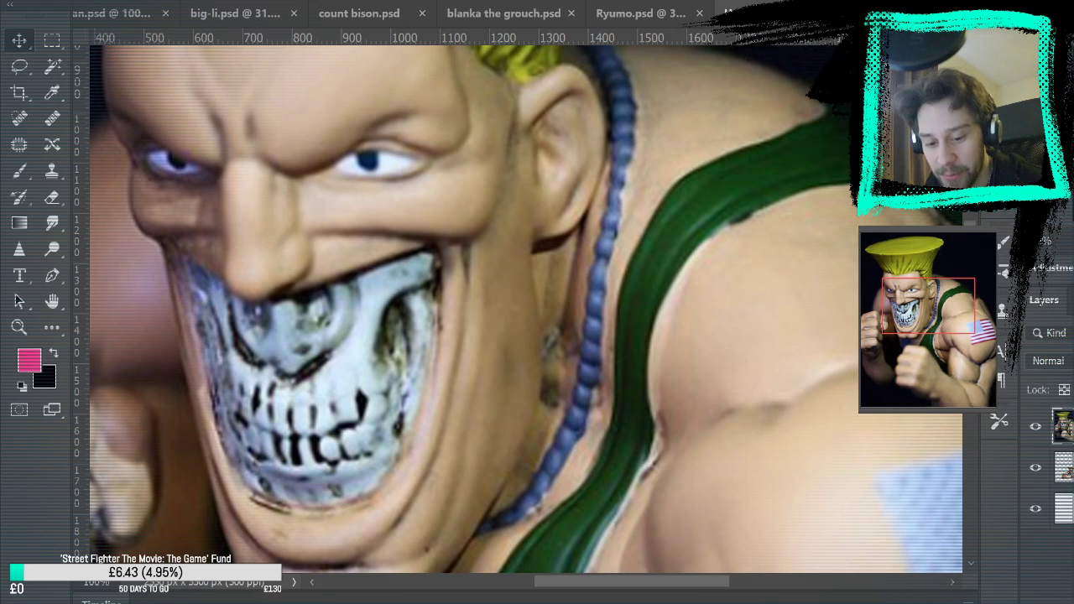
key("Delete")
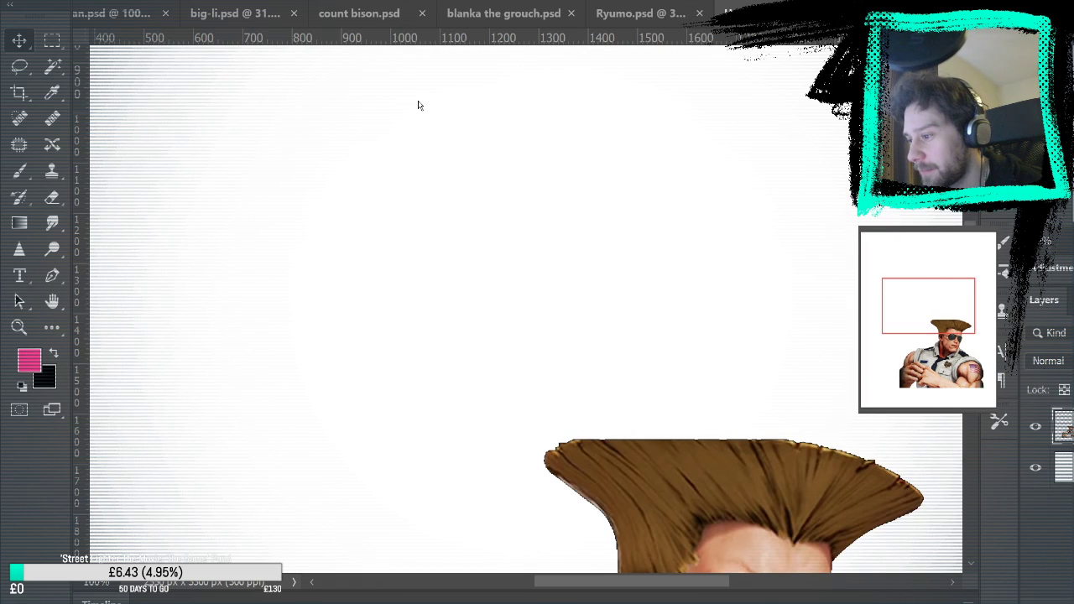
key("ctrl+0")
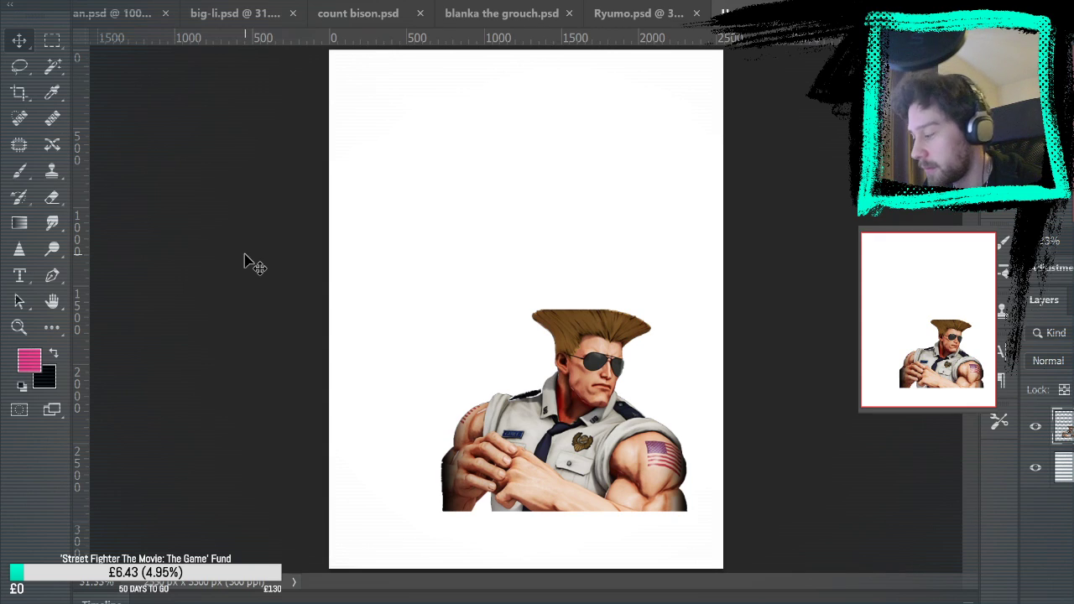
Try the film photo of the man with a flag tattoo as an enlarged reference and delete it
key("ctrl+v")
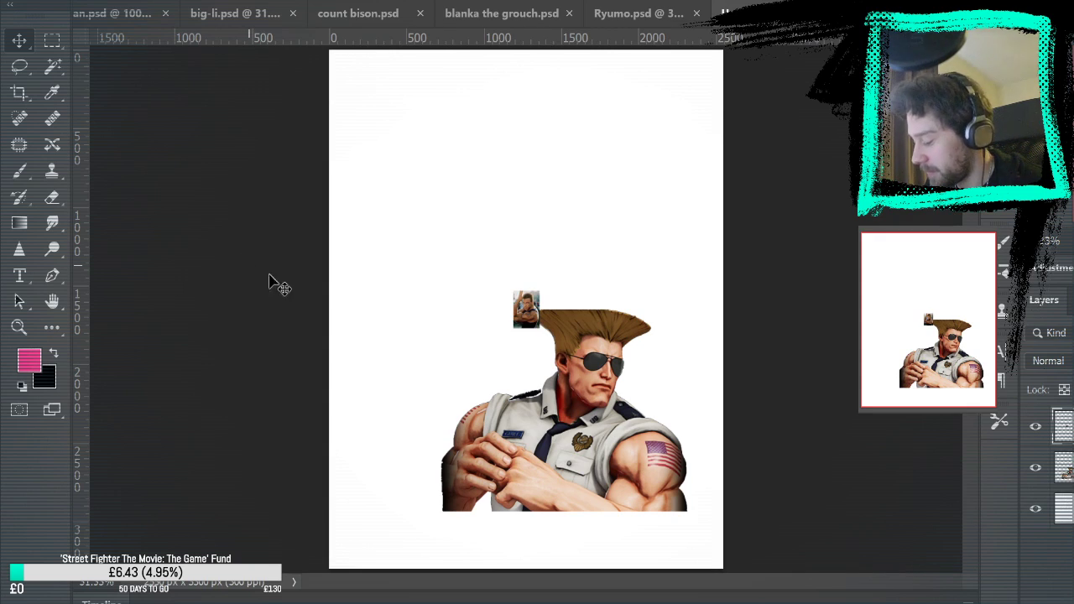
key("ctrl+t")
left_click_drag(543, 288, 785, 72)
key("Return")
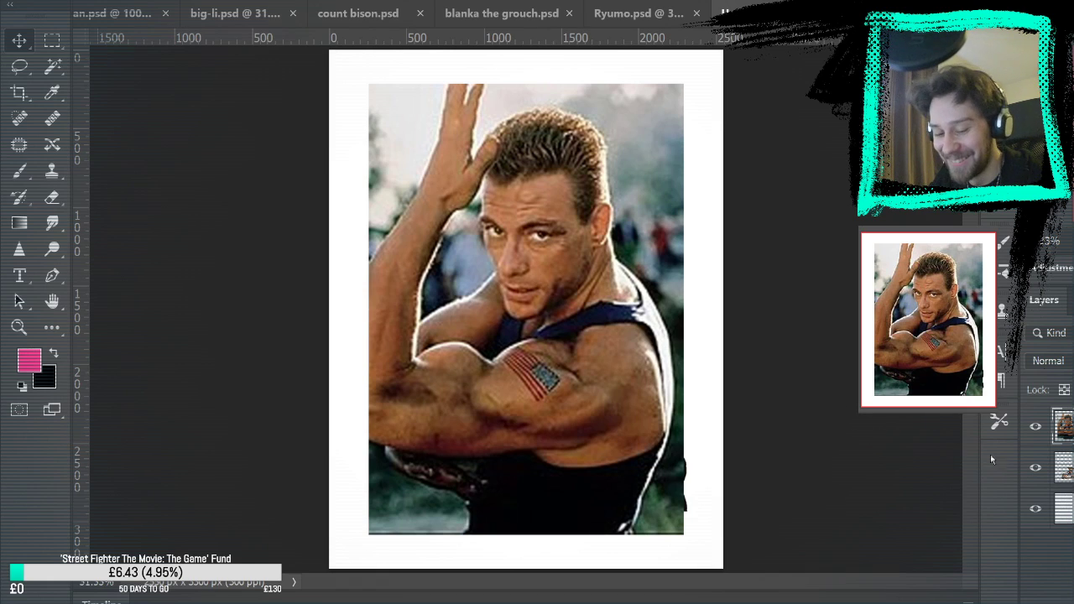
key("Delete")
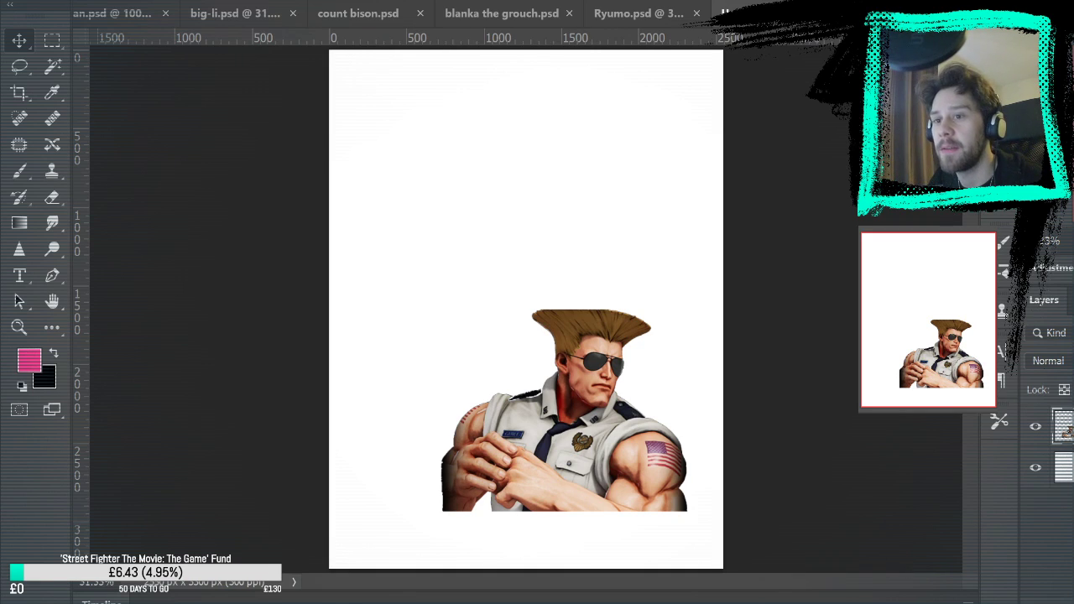
Paste the image of Guile standing in camouflage trousers and enlarge it to most of the page height
key("ctrl+v")
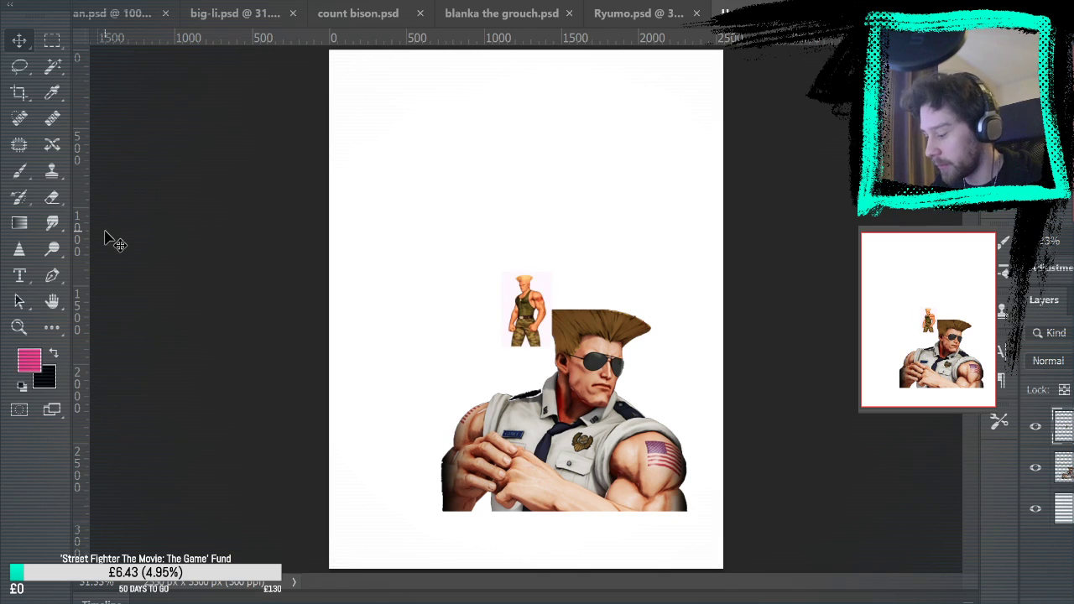
key("ctrl+t")
left_click_drag(676, 187, 719, 148)
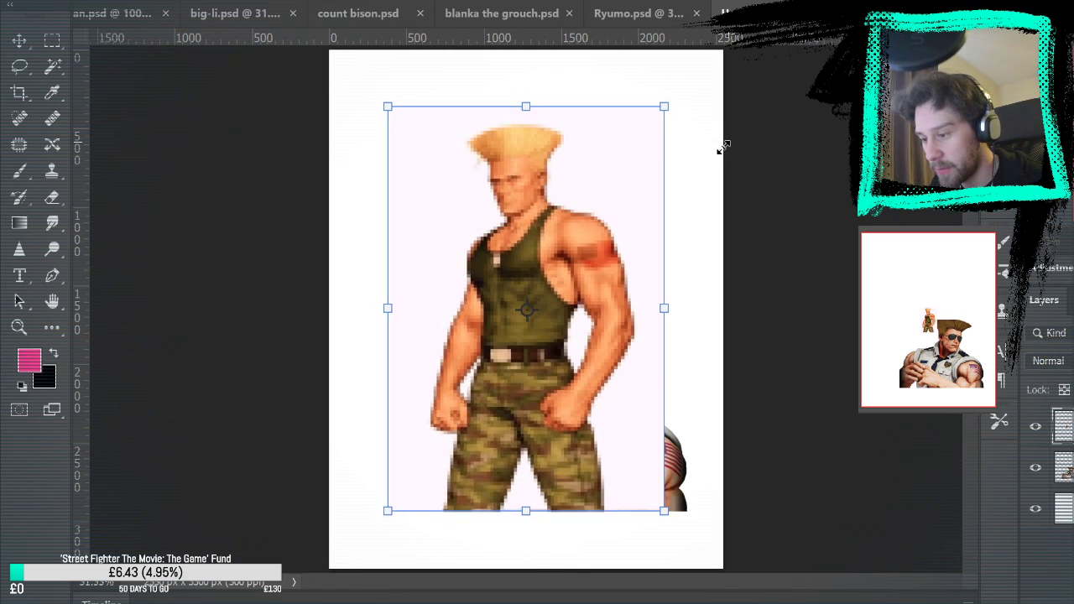
key("Return")
Select and delete the pale background around the standing Guile figure, and clear the selection
left_click(52, 66)
left_click(428, 252)
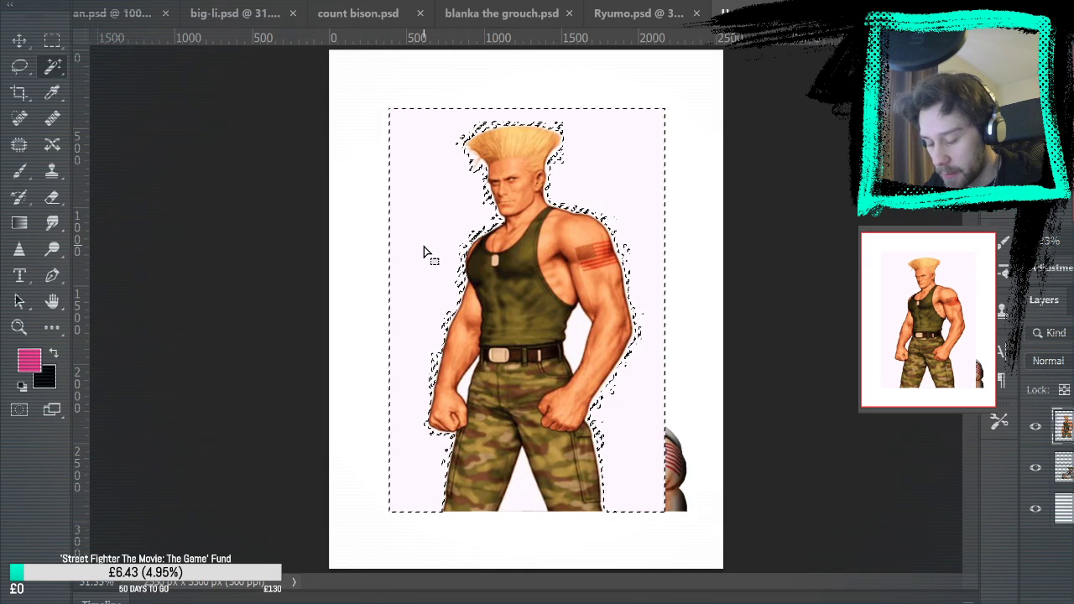
key("Delete")
left_click(52, 39)
key("ctrl+d")
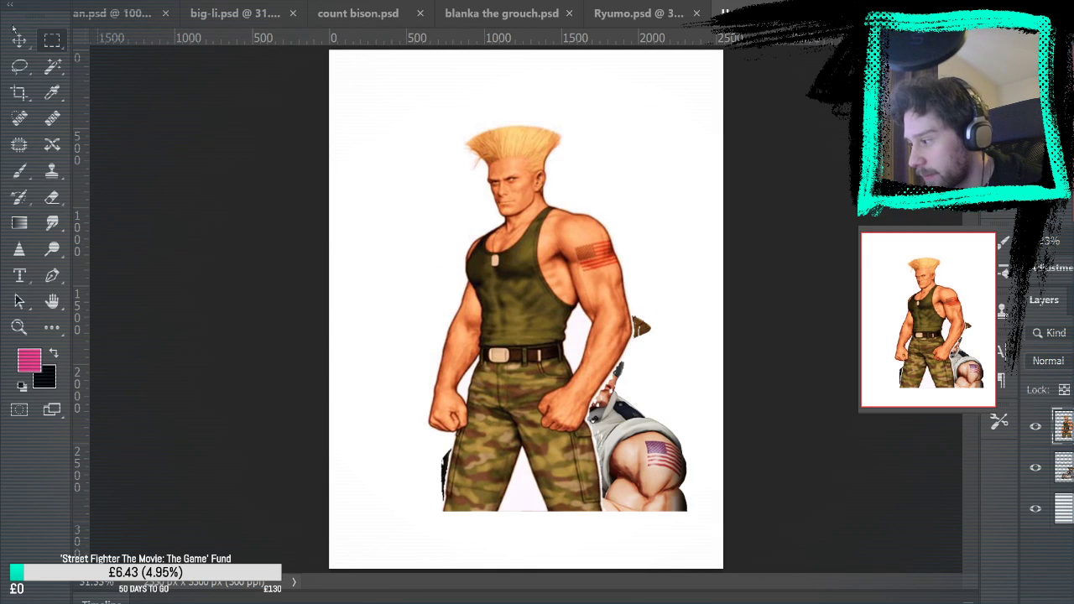
Move the standing Guile to the left side of the page and shrink him to roughly half size
left_click(18, 39)
left_click_drag(513, 274, 445, 276)
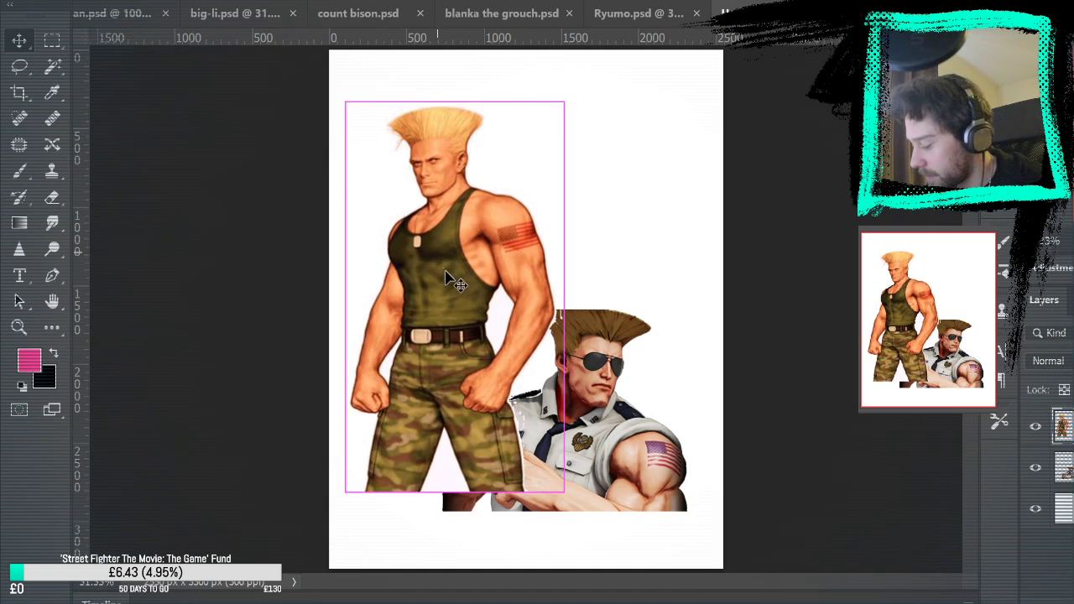
key("ctrl+t")
left_click_drag(563, 491, 506, 400)
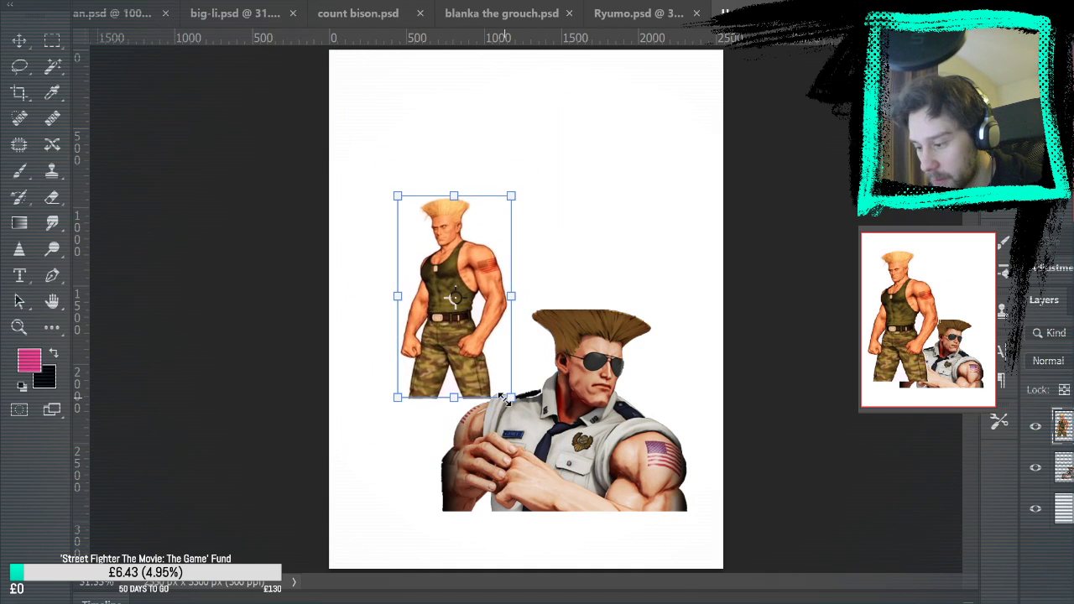
key("Return")
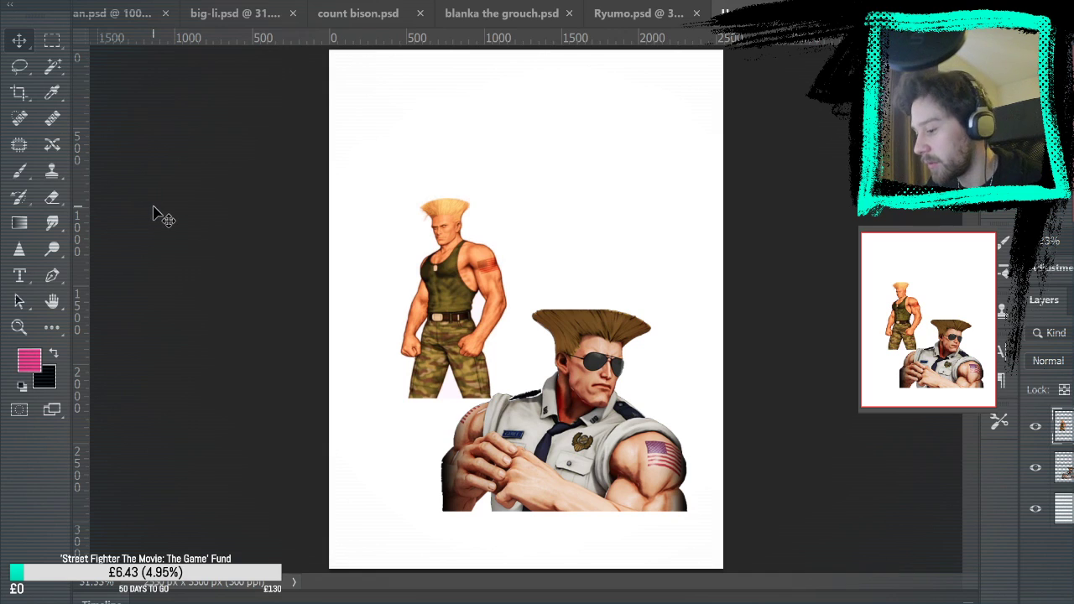
Try the image of Guile holding a hair gel tube as an enlarged reference and delete it
key("ctrl+v")
key("ctrl+t")
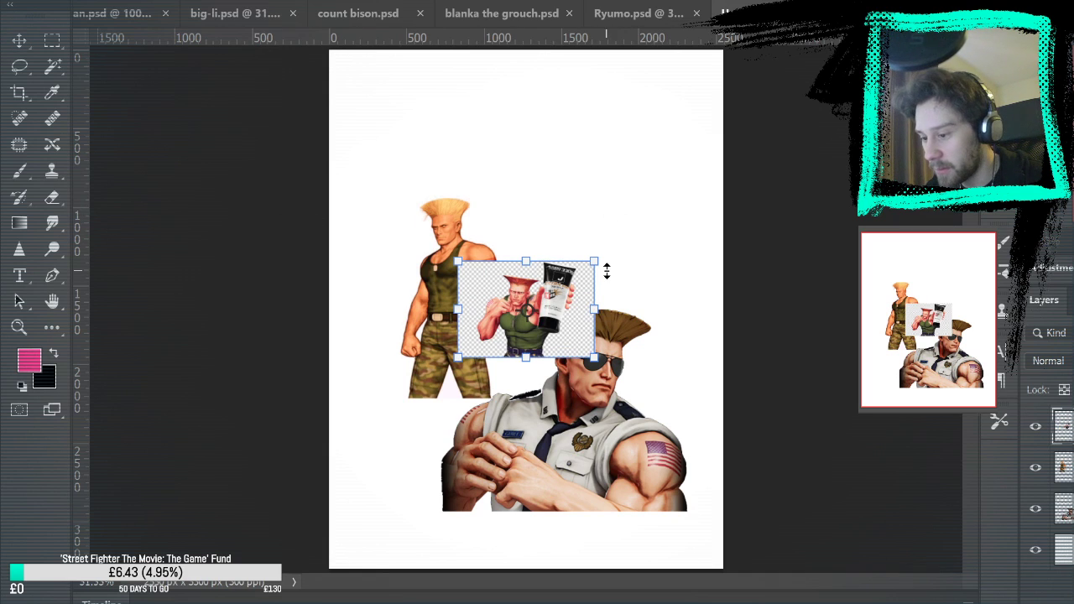
left_click_drag(594, 262, 792, 124)
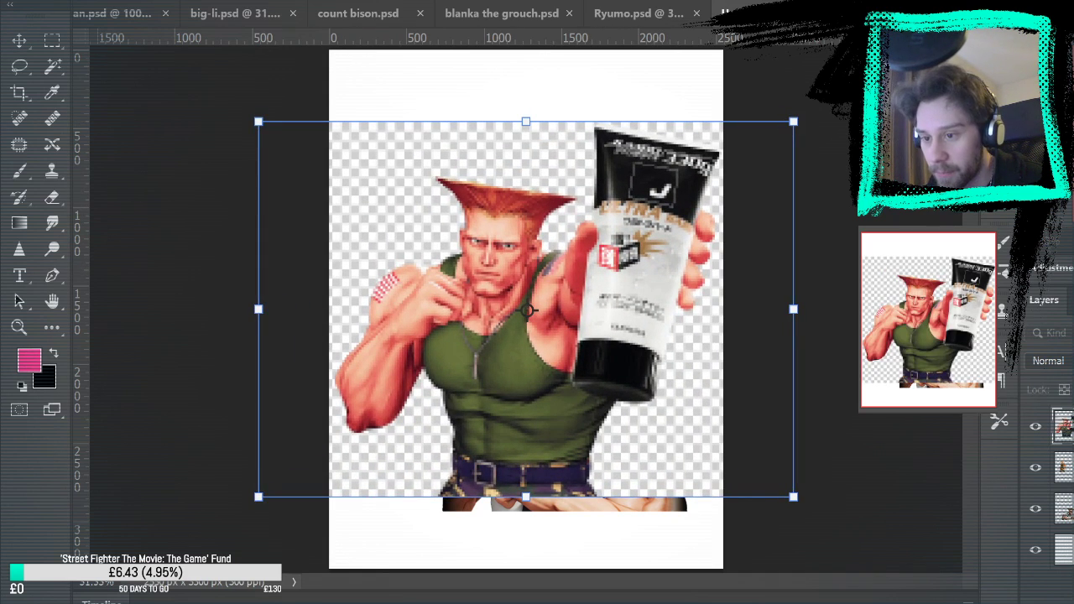
key("Return")
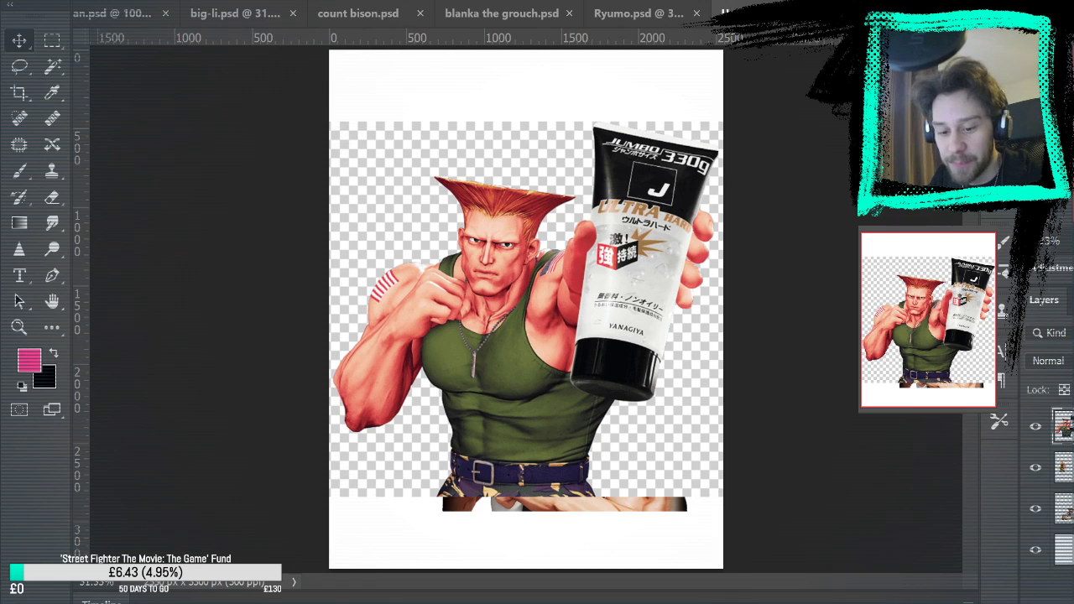
key("Delete")
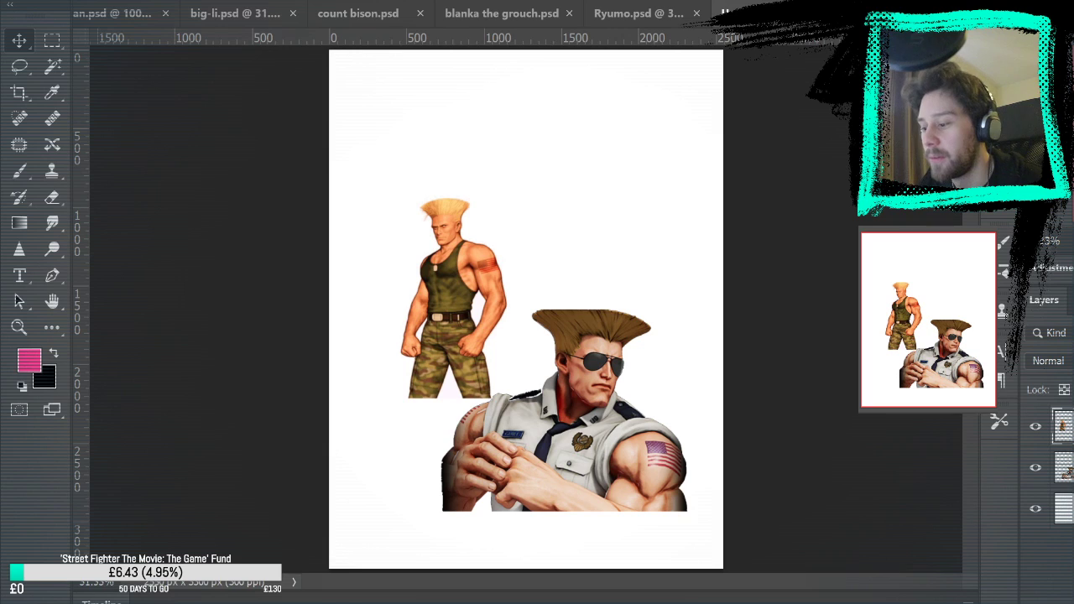
Try the close-up of Guile in sunglasses with raised hands as an enlarged reference and delete it
key("ctrl+v")
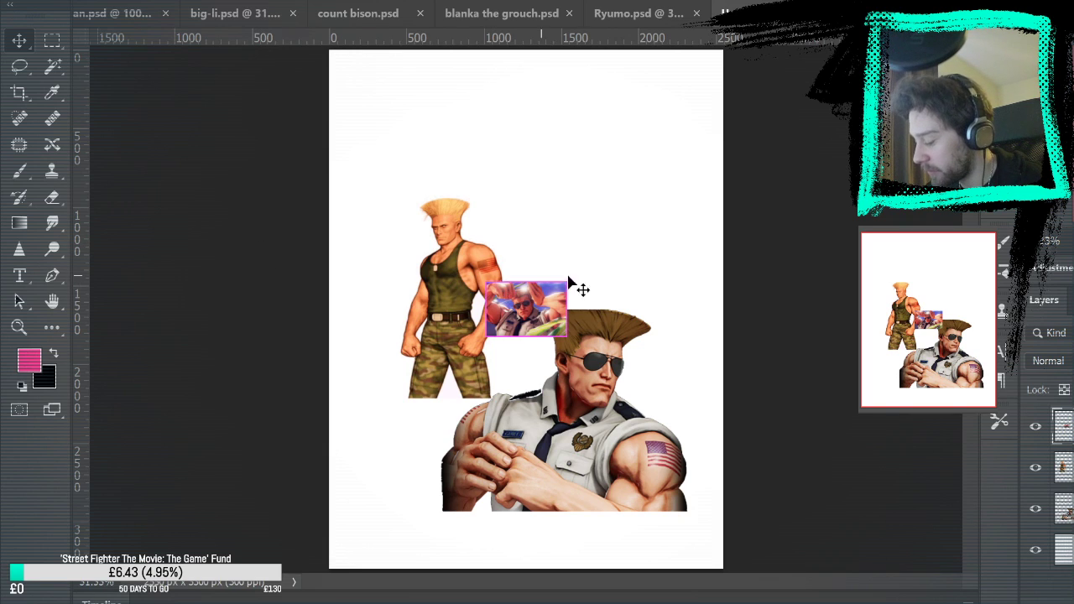
key("ctrl+t")
left_click_drag(568, 283, 762, 149)
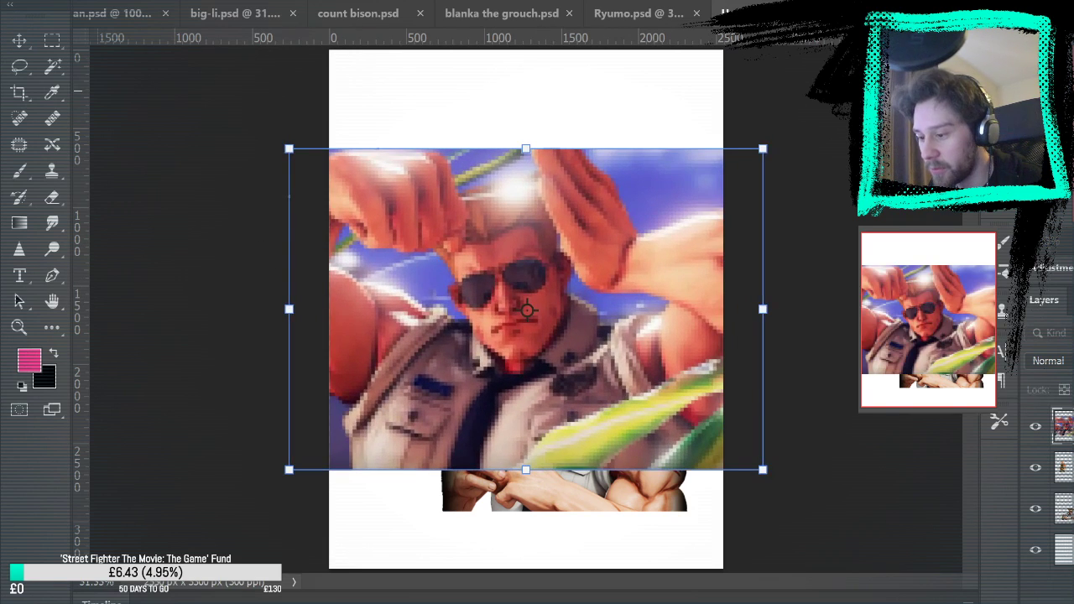
key("Return")
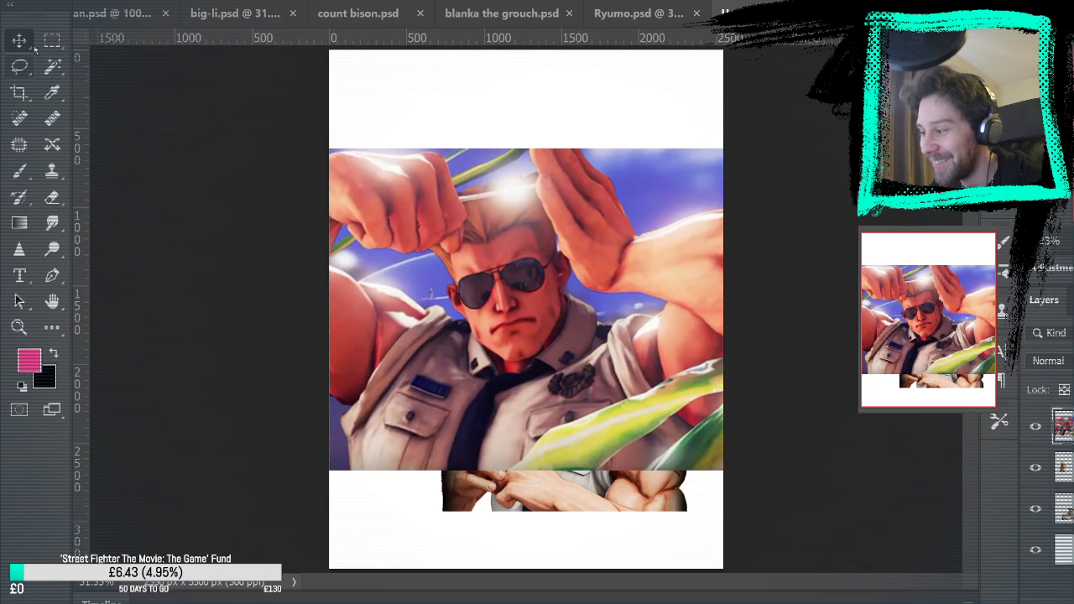
key("Delete")
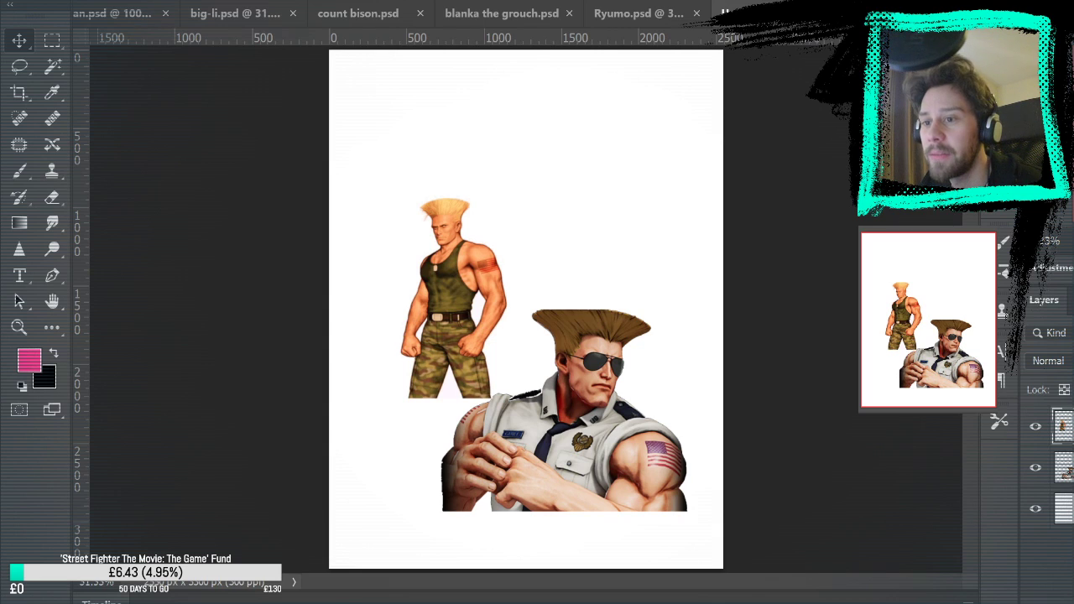
Paste the image of crouching Guile throwing an energy arc and place it small, to the right of the standing Guile's head
key("ctrl+v")
key("ctrl+t")
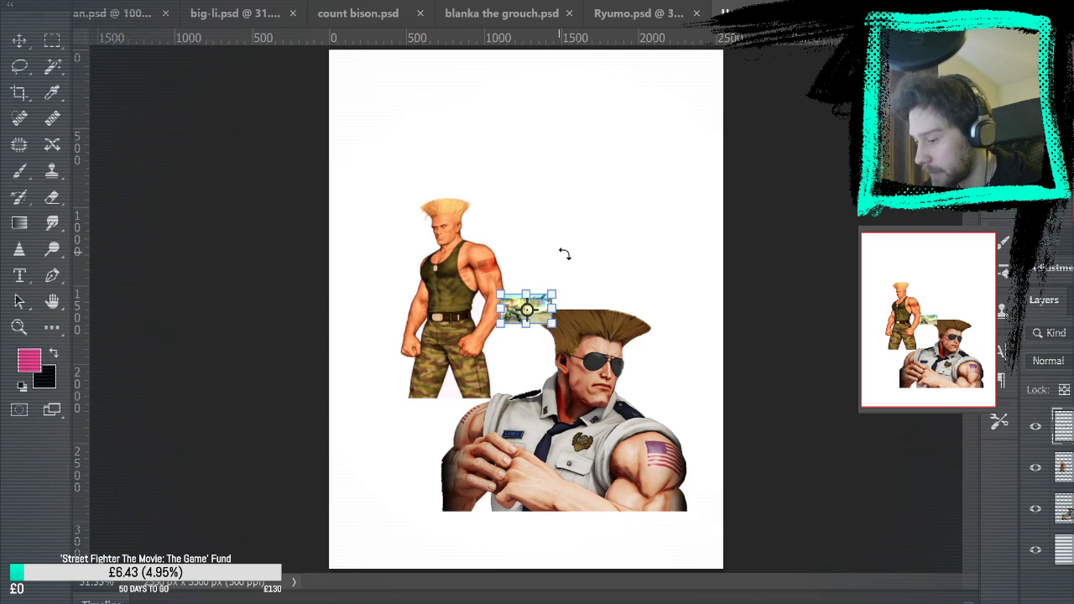
left_click_drag(554, 295, 707, 205)
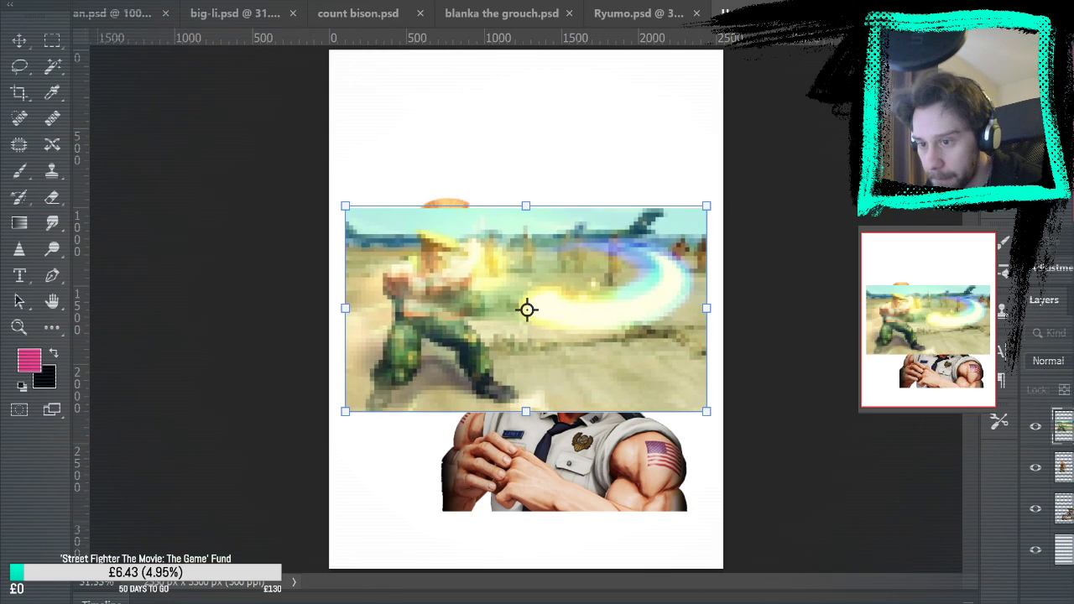
key("Return")
left_click_drag(554, 350, 554, 460)
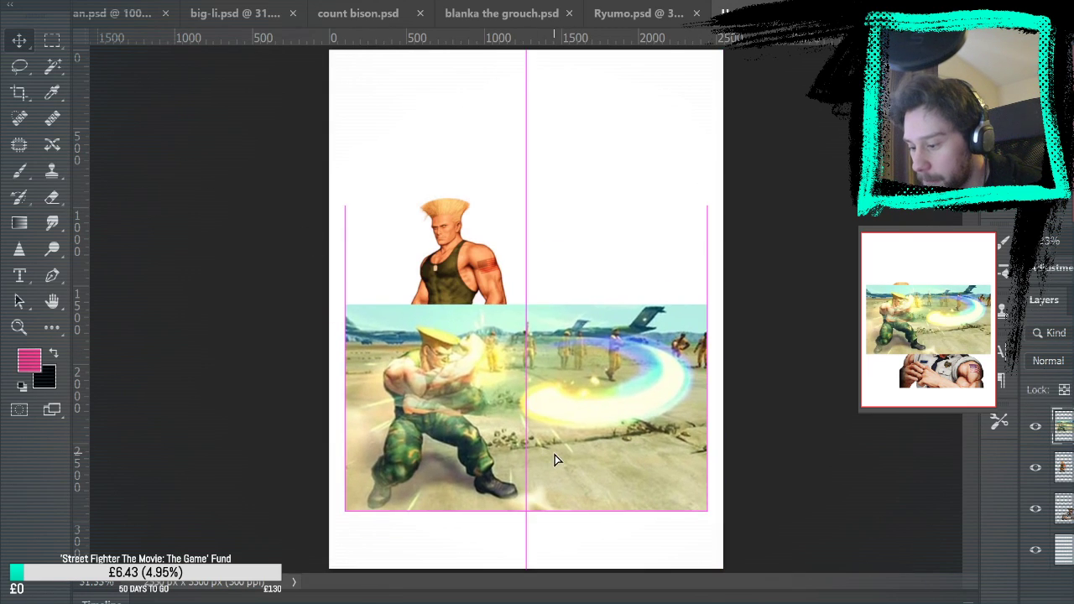
key("ctrl+t")
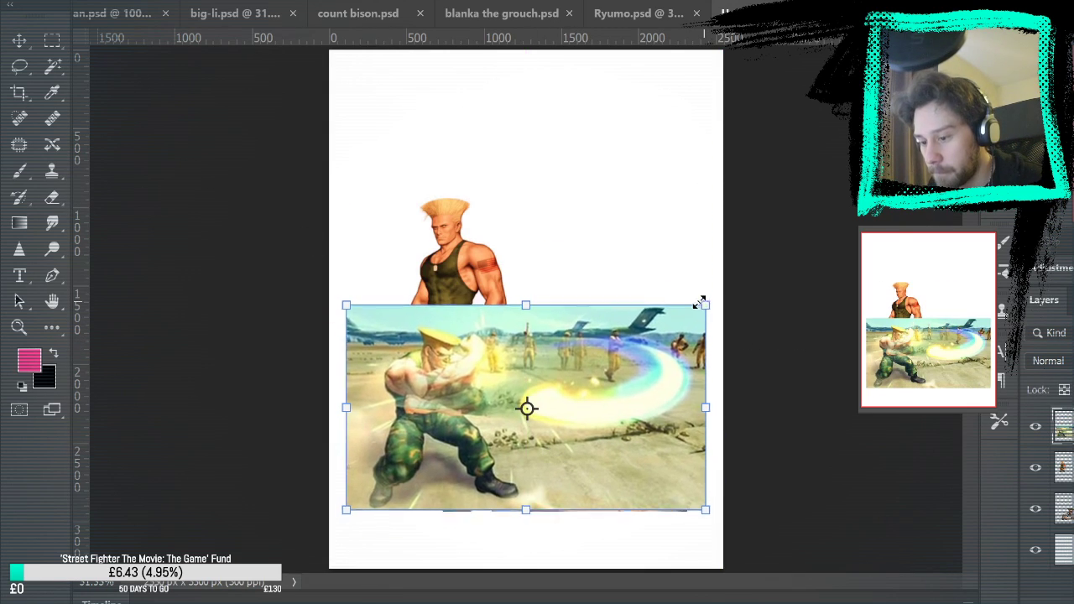
left_click_drag(704, 301, 600, 362)
left_click_drag(581, 421, 644, 254)
key("Return")
Shrink the portrait of Guile in sunglasses to roughly half size, below the energy arc image
left_click(542, 513)
key("ctrl+t")
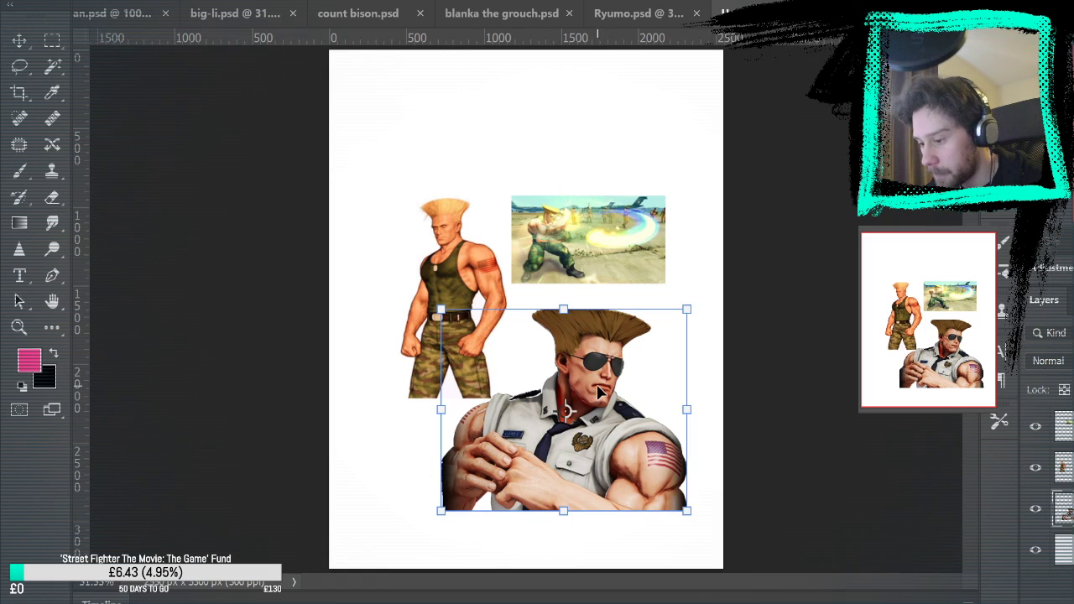
left_click_drag(440, 510, 596, 406)
key("Return")
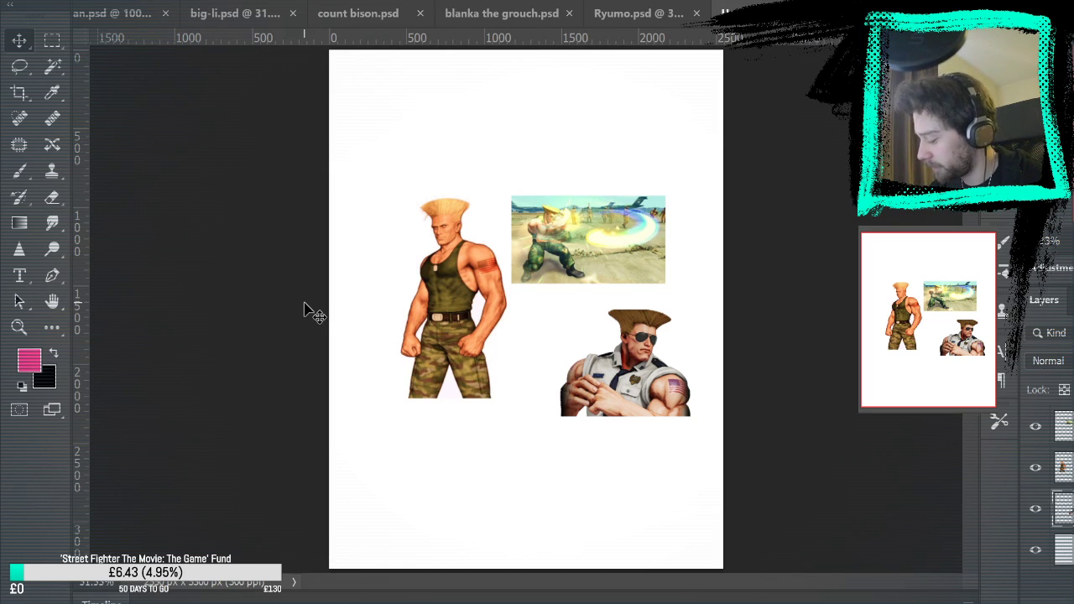
Paste the image of Bert, move it to the page's upper left, remove its black background and clear the selection
key("ctrl+v")
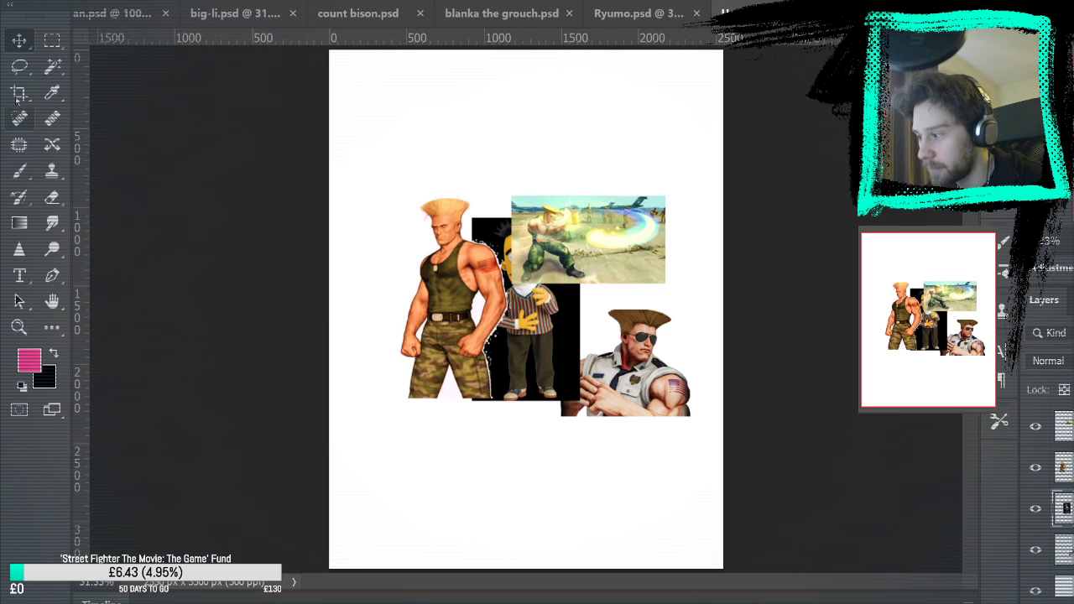
left_click_drag(540, 293, 413, 146)
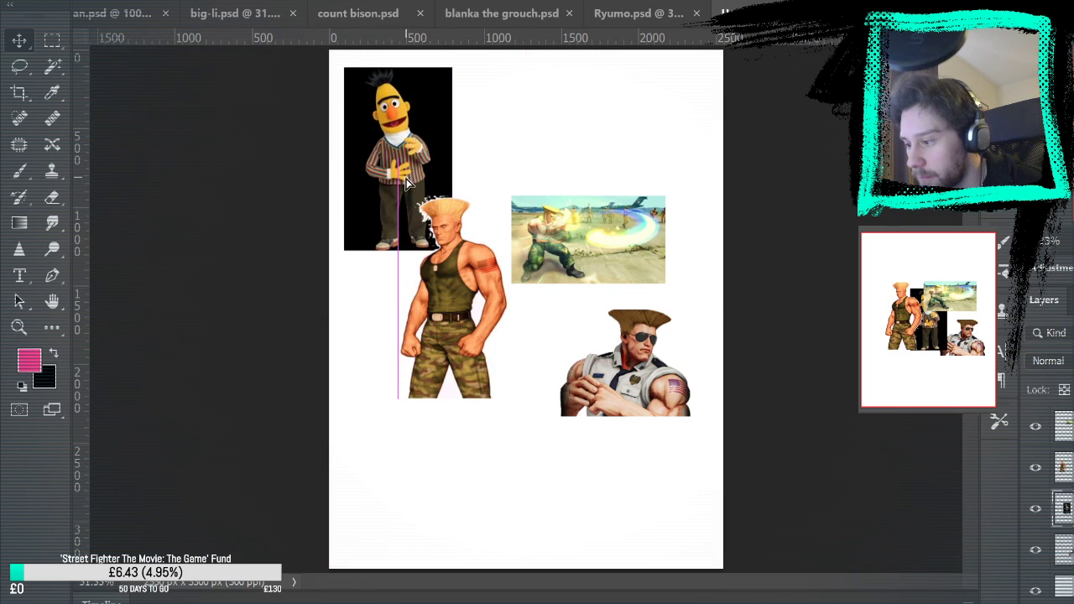
left_click(349, 132)
key("Delete")
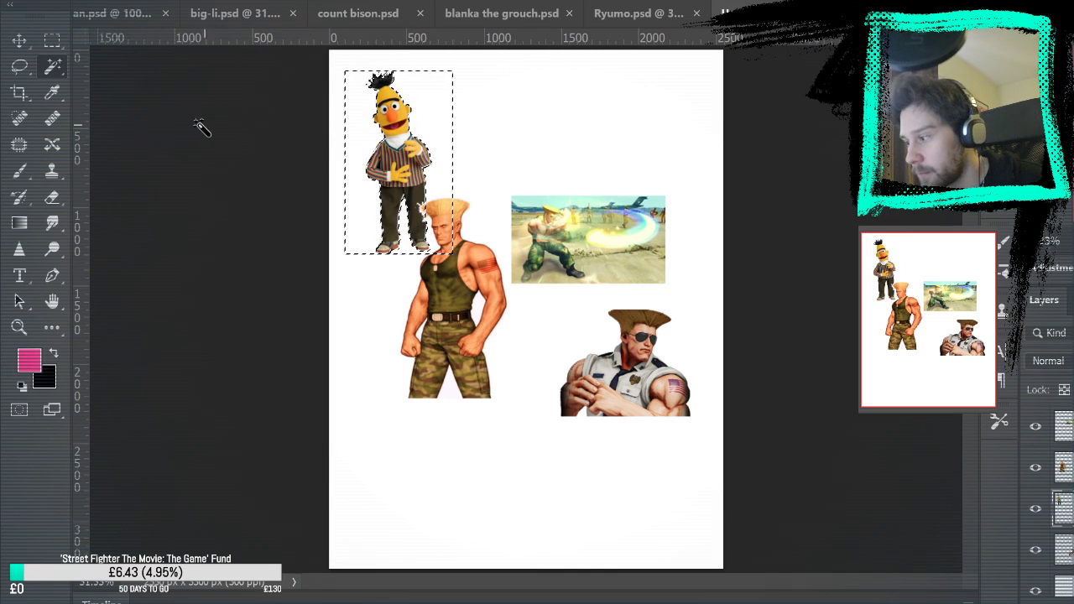
key("m")
key("ctrl+d")
Enlarge the cut-out Bert by roughly 40 percent and move him down the left side of the page
key("ctrl+t")
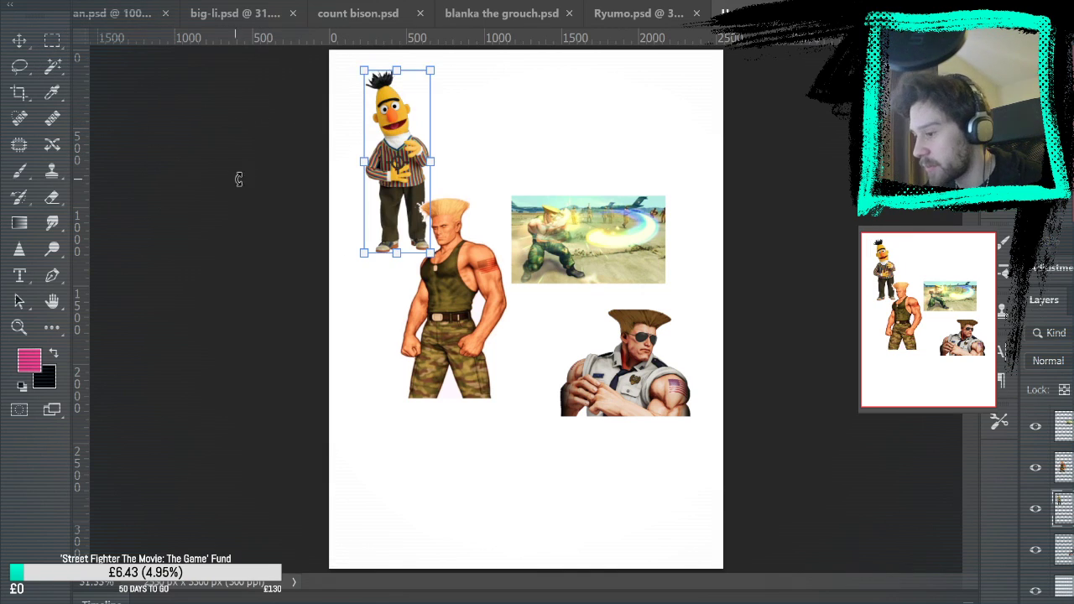
left_click_drag(426, 253, 458, 301)
left_click_drag(410, 118, 411, 310)
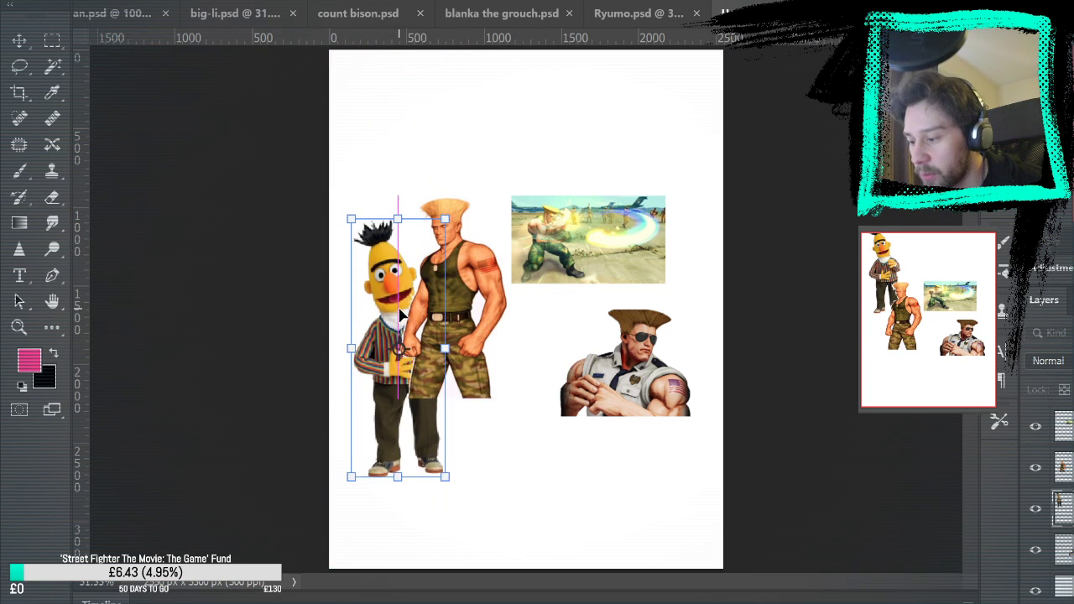
key("Return")
Move the standing Guile down into the gap between Bert and the portrait of Guile in sunglasses
left_click(1066, 468)
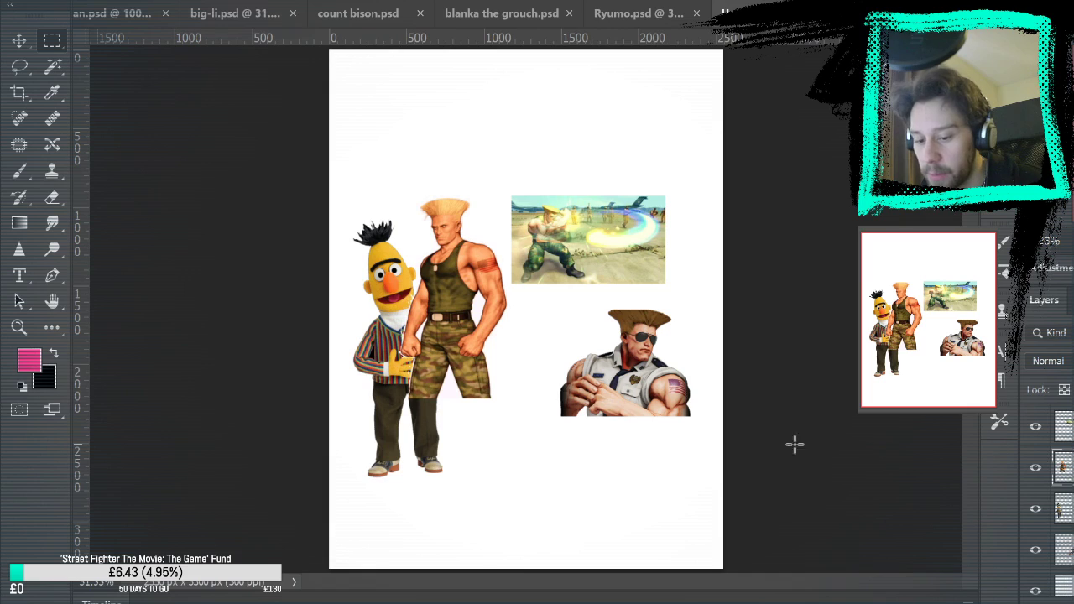
left_click(20, 40)
left_click_drag(426, 292, 485, 405)
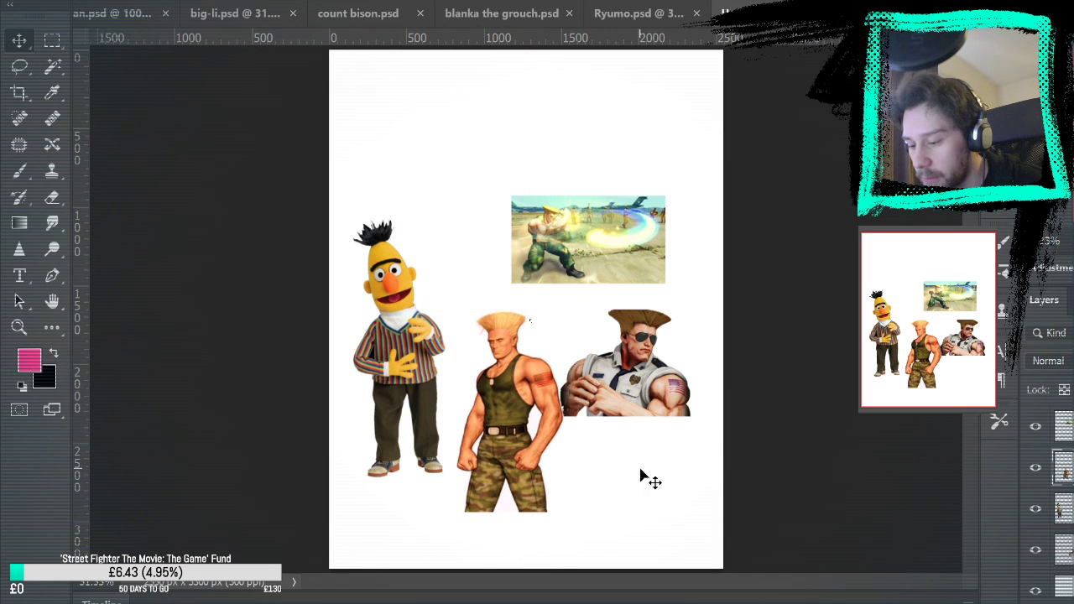
left_click_drag(642, 473, 659, 472)
left_click_drag(496, 434, 480, 430)
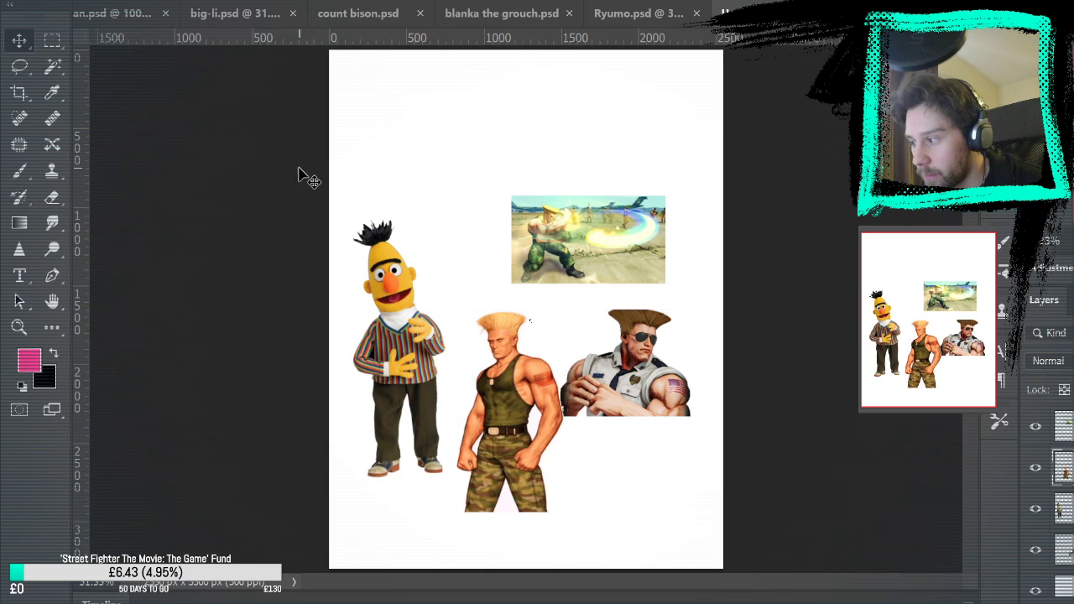
Merge all the reference image layers into one and move the merged layer down to the page's bottom edge
left_click(52, 65)
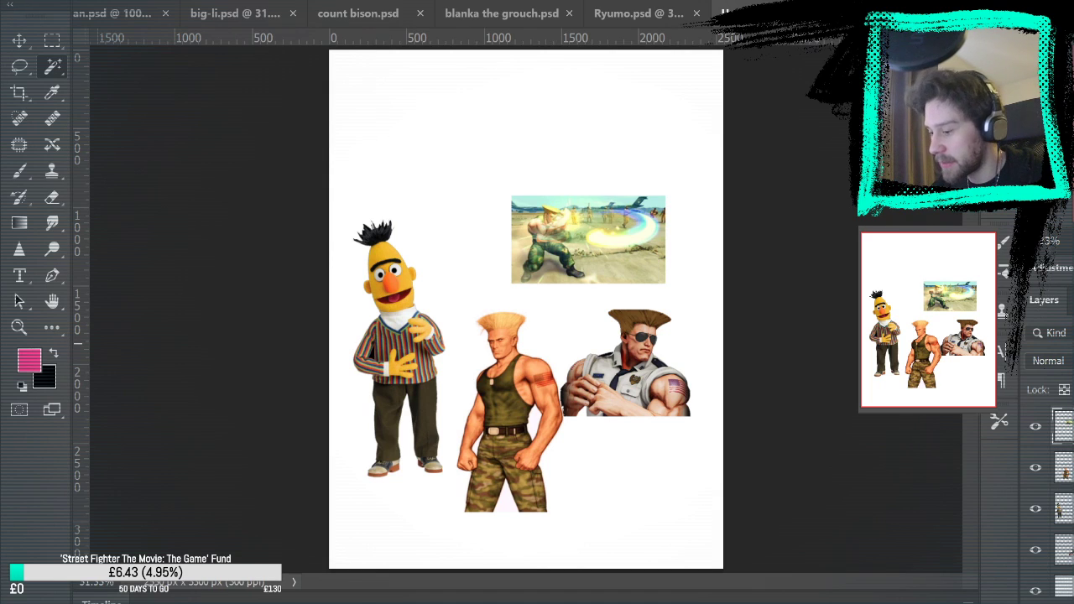
key("ctrl+e")
key("ctrl+e")
key("ctrl+e")
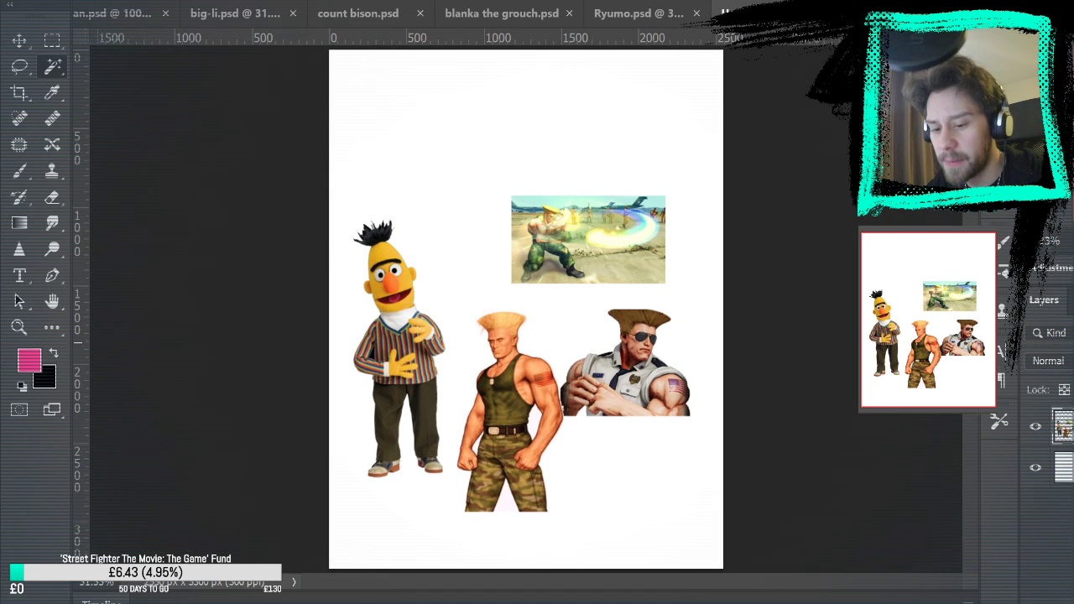
left_click(19, 40)
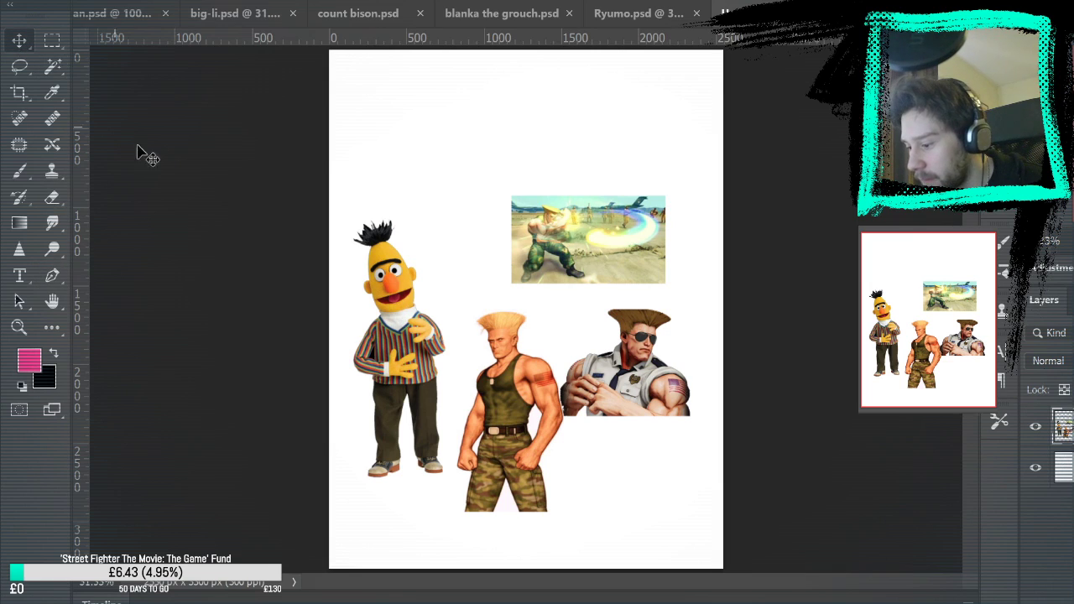
left_click_drag(567, 382, 568, 439)
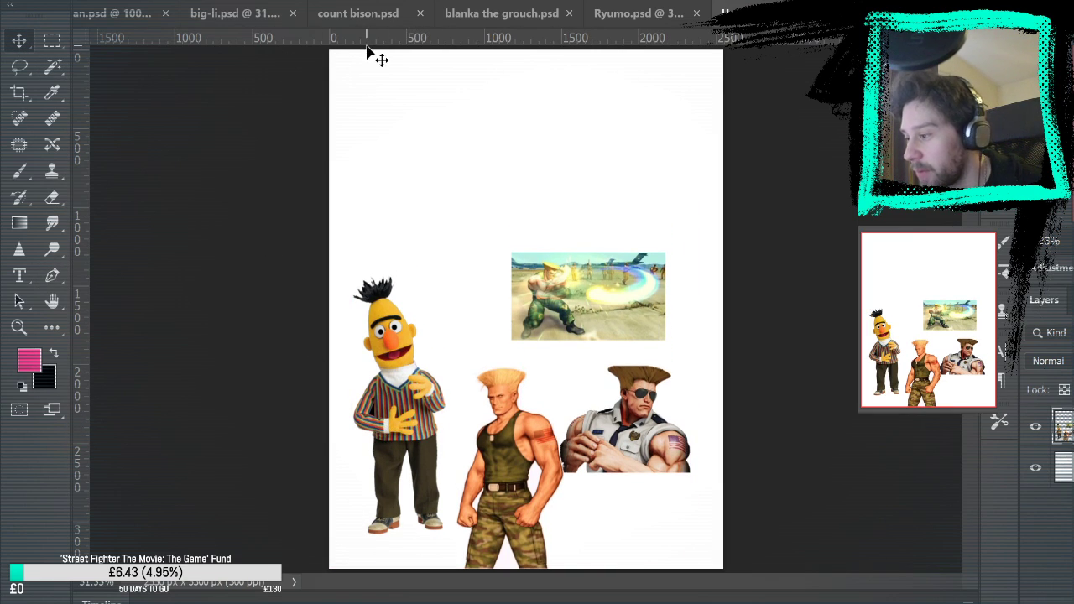
Look through the earlier character sketches in count bison.psd, blanka the grouch.psd, big-li.psd and Ryumo.psd
left_click(375, 16)
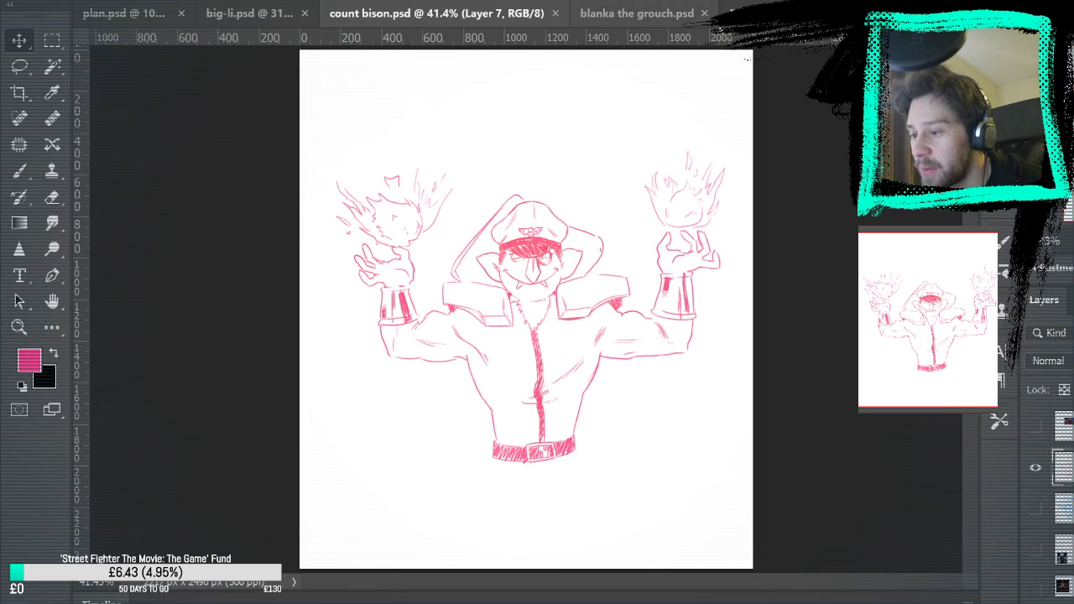
left_click(741, 15)
left_click(563, 19)
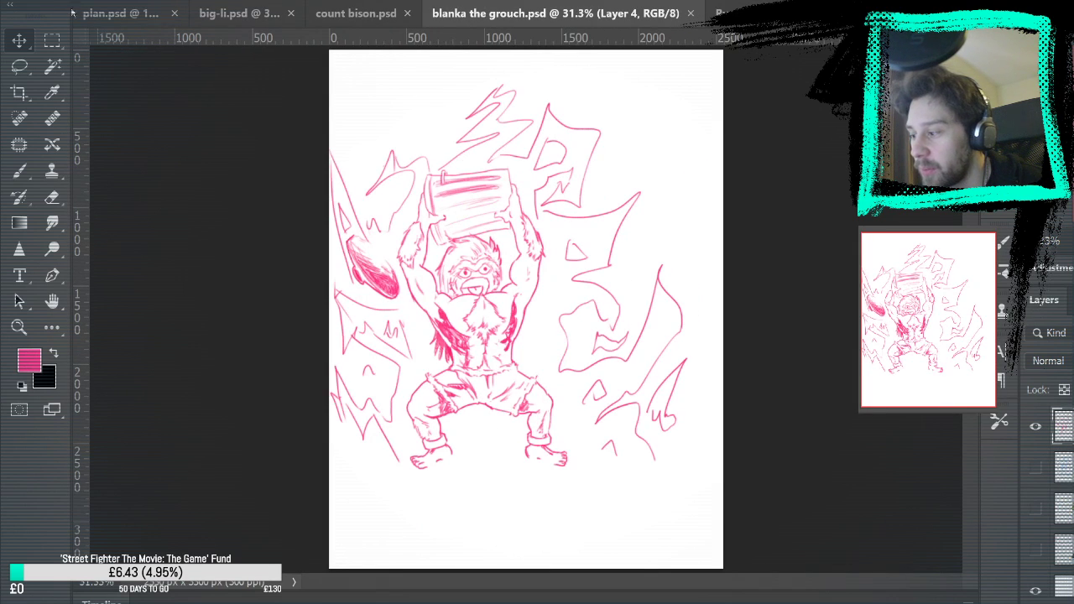
left_click(99, 11)
left_click(312, 14)
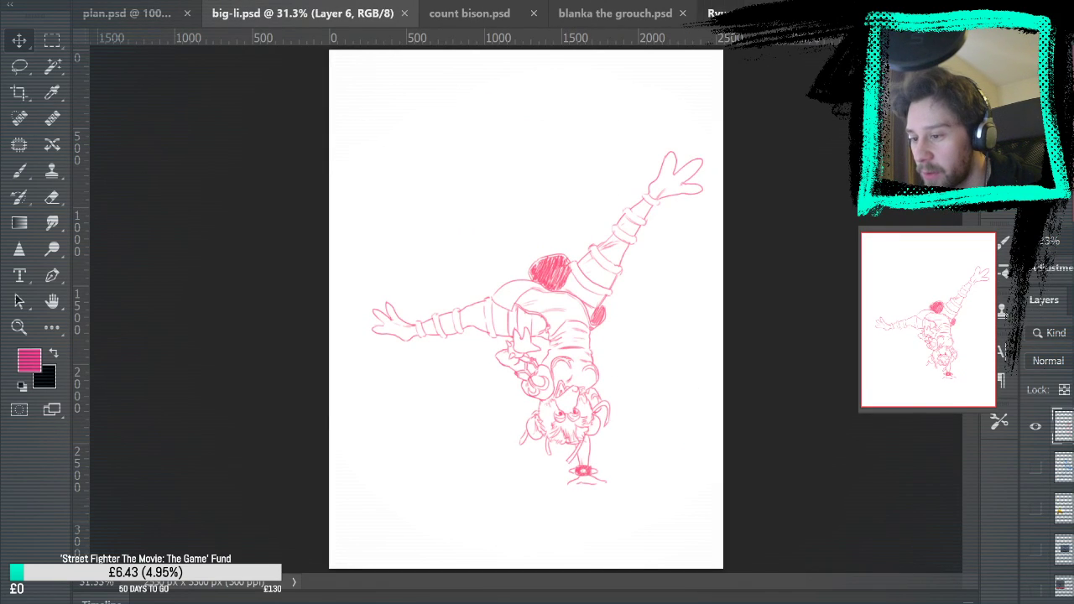
left_click(729, 13)
Erase the rough lower edge of the fist below the energy ball in Ryumo.psd and redraw it in pink
left_click(19, 328)
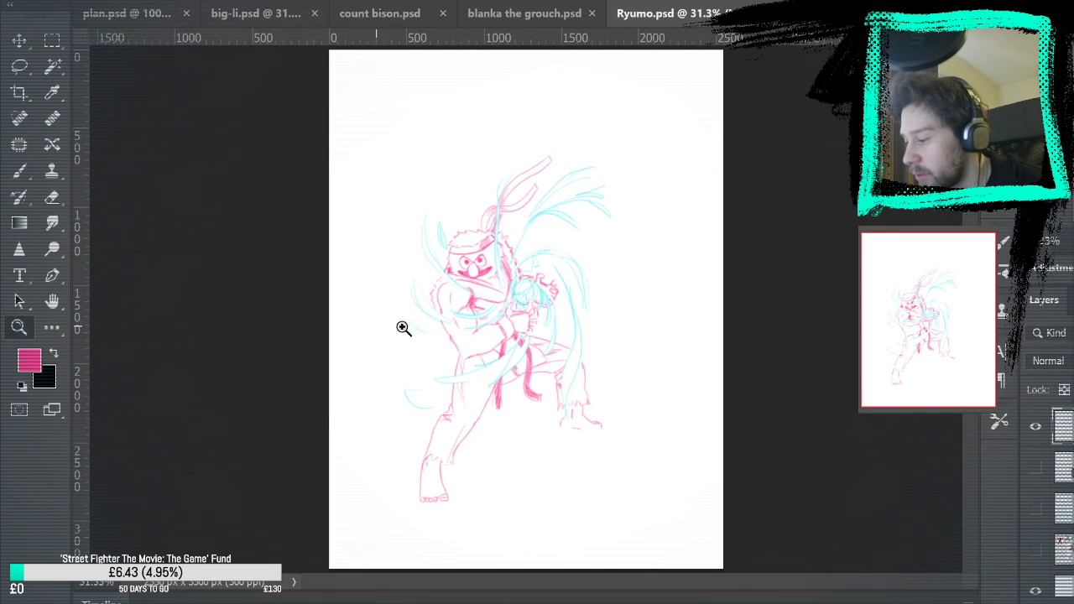
left_click(619, 297)
left_click(559, 314)
left_click(541, 308)
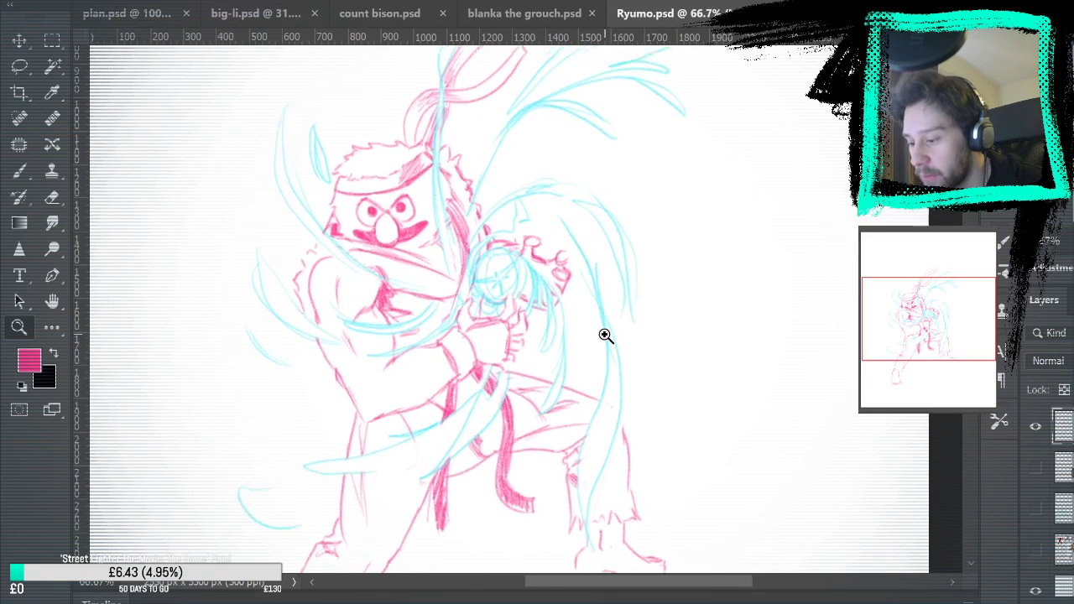
left_click(604, 335)
left_click(511, 355)
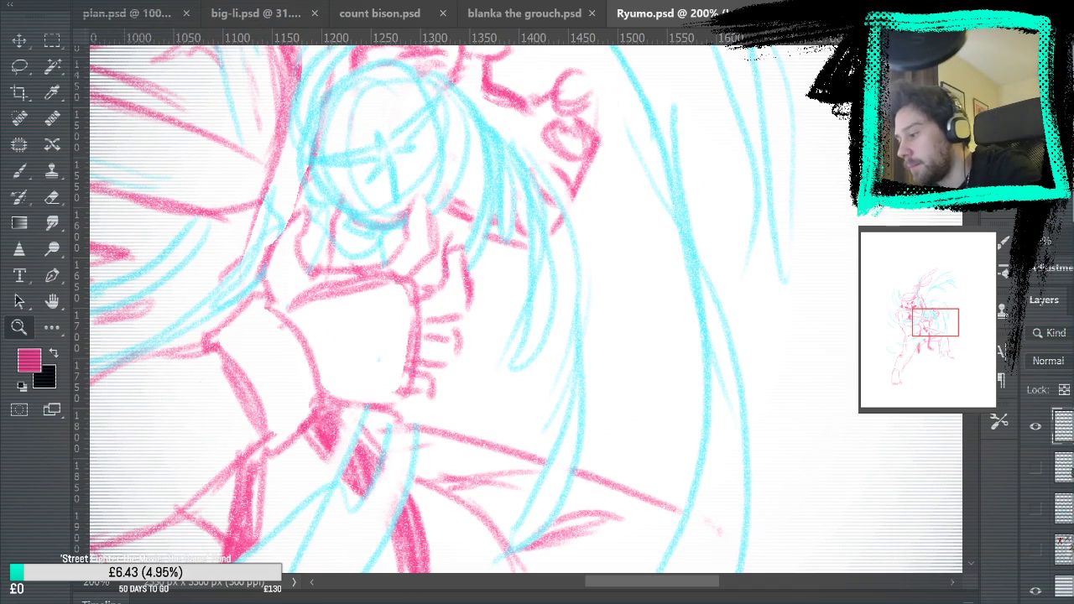
key("e")
mouse_move(428, 391)
left_mouse_down()
mouse_move(381, 402)
mouse_move(335, 400)
mouse_move(414, 385)
left_mouse_up()
left_click(25, 174)
mouse_move(337, 394)
left_mouse_down()
mouse_move(409, 365)
mouse_move(340, 393)
left_mouse_up()
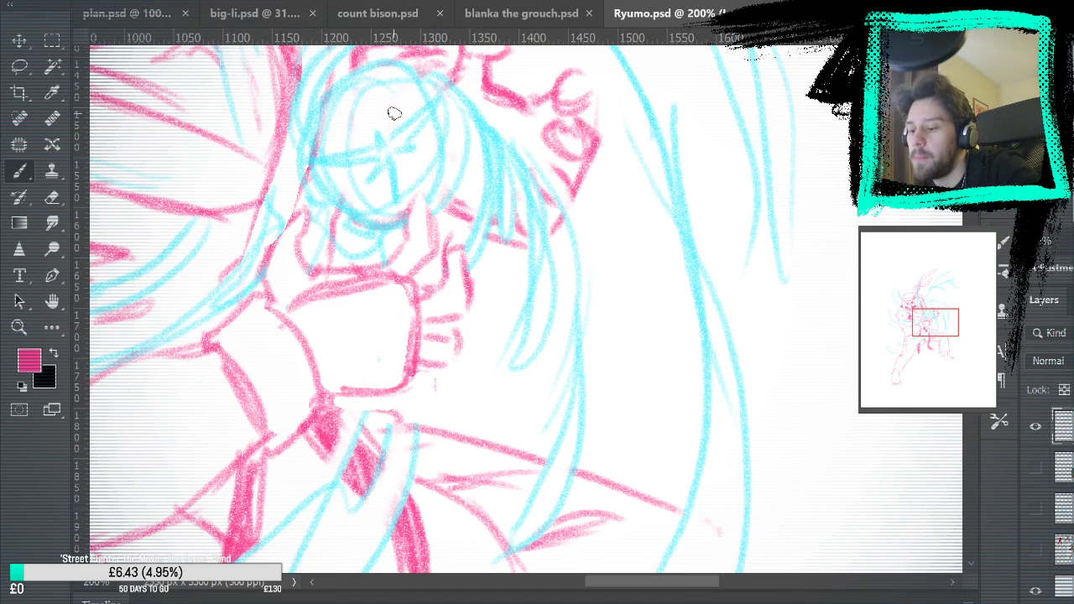
Erase the stray mark beside the fist and part of the sketch lines between the two hands
key("e")
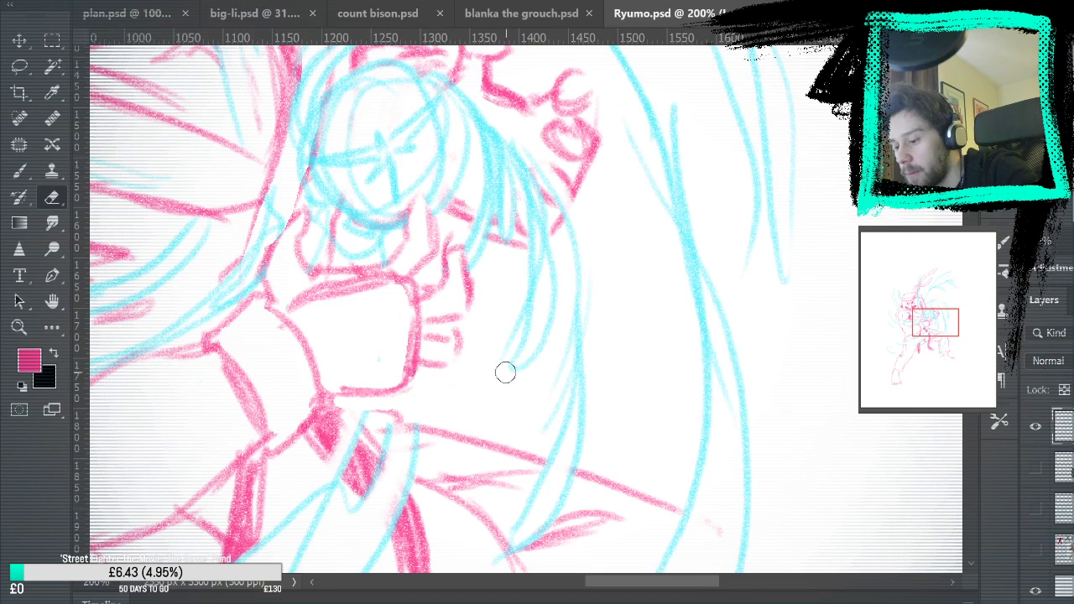
left_click_drag(656, 219, 616, 364)
mouse_move(485, 332)
left_mouse_down()
mouse_move(477, 379)
mouse_move(439, 351)
mouse_move(434, 325)
mouse_move(418, 334)
mouse_move(432, 201)
mouse_move(439, 331)
mouse_move(490, 348)
mouse_move(423, 325)
mouse_move(569, 372)
mouse_move(520, 339)
left_mouse_up()
key("b")
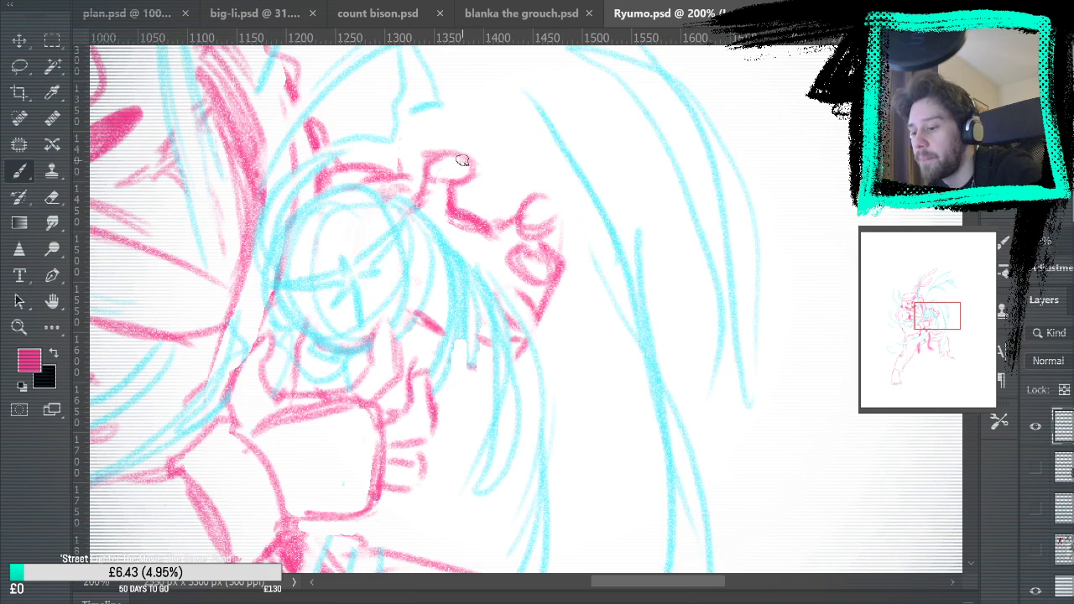
key("ctrl+0")
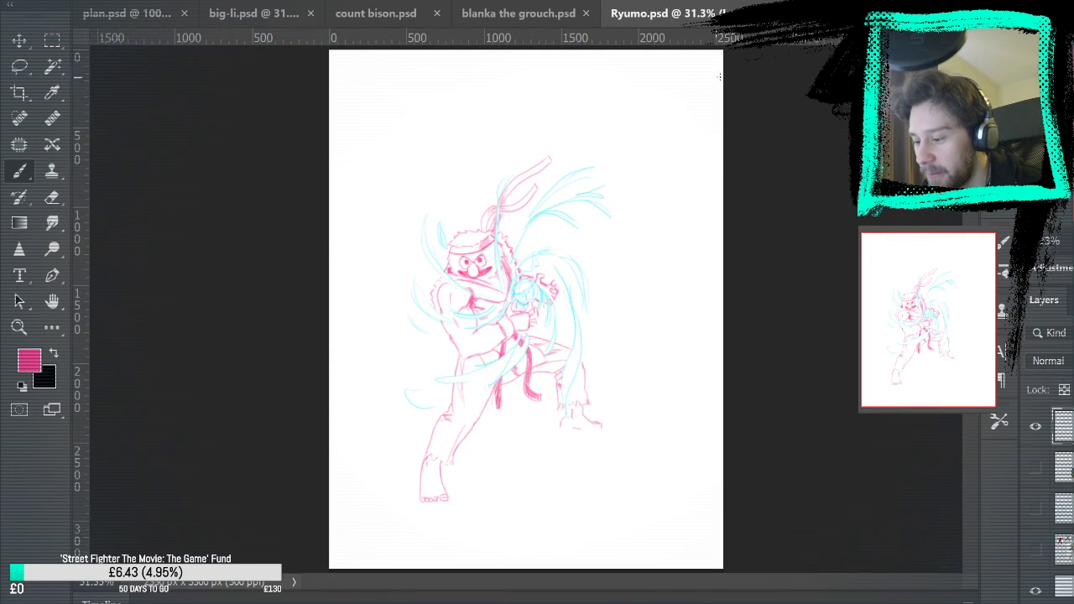
Return to the Bert and Guile reference document, set the brush colour to light blue and undo a trial stroke
key("ctrl+Tab")
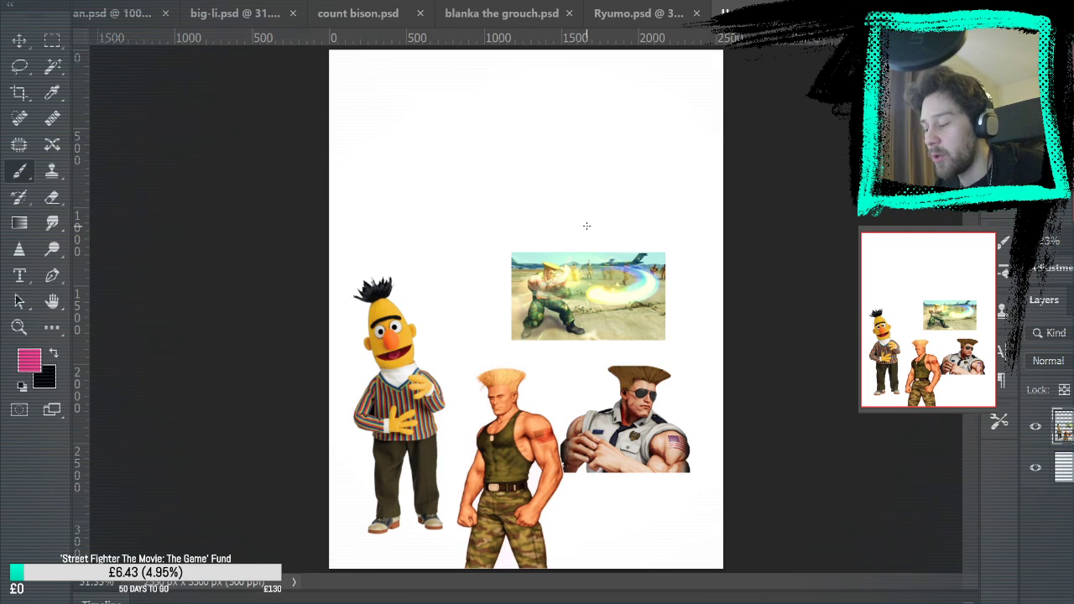
right_click(599, 197, "alt+shift")
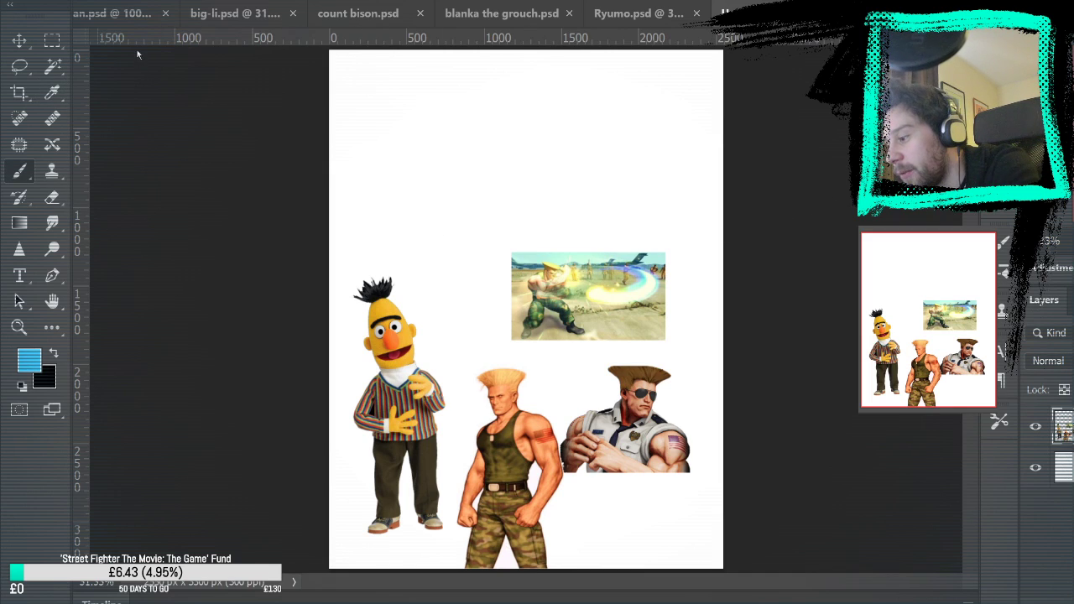
left_click_drag(461, 176, 504, 173)
key("ctrl+z")
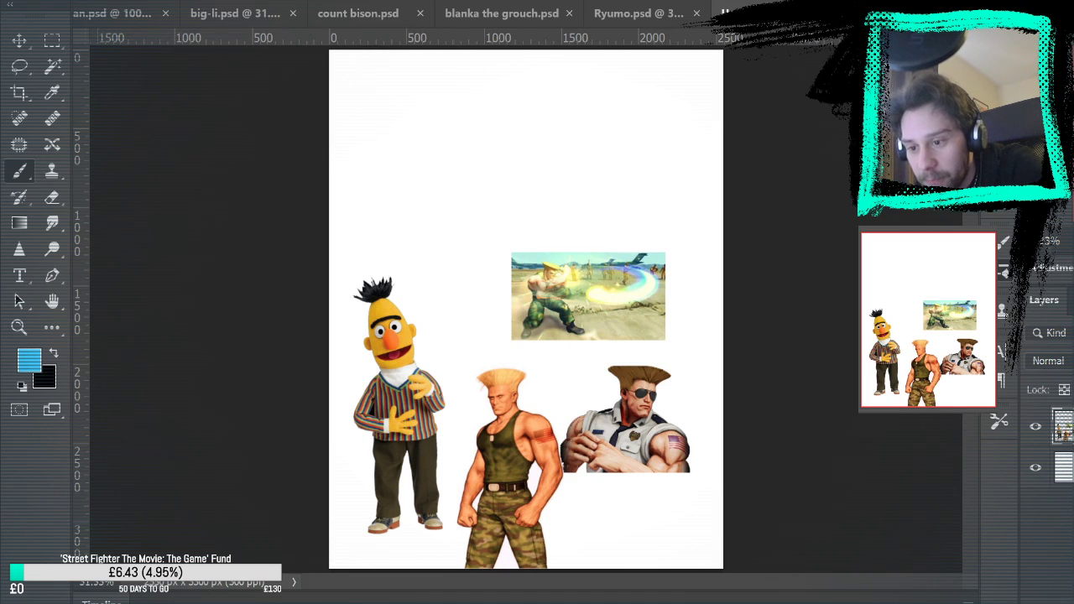
Undo a trial brush stroke and add a new empty layer above the reference images
left_click_drag(470, 109, 474, 113)
key("ctrl+z")
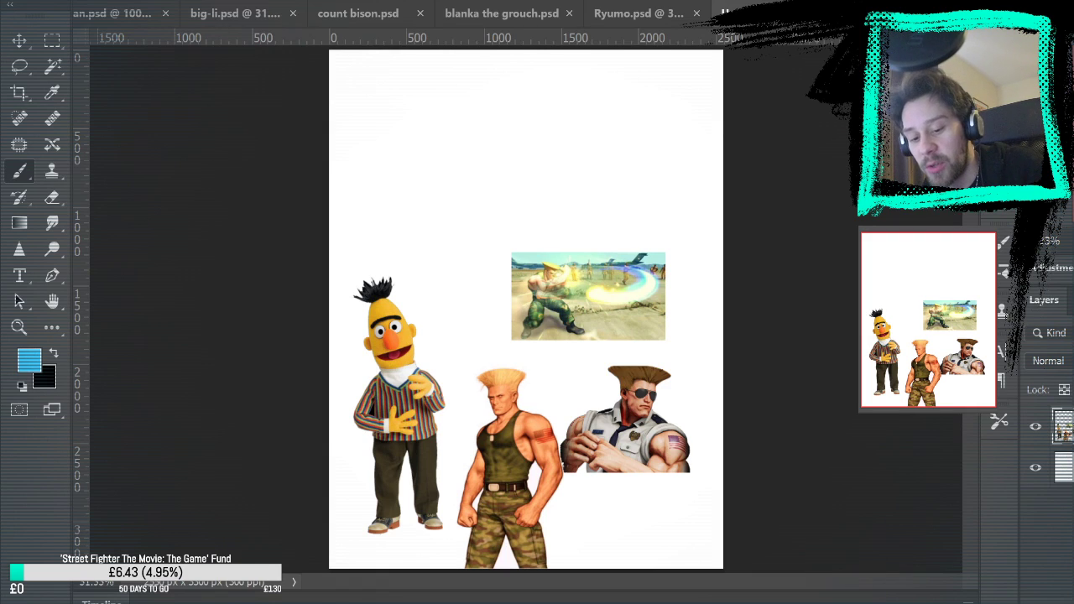
key("ctrl+alt+shift+n")
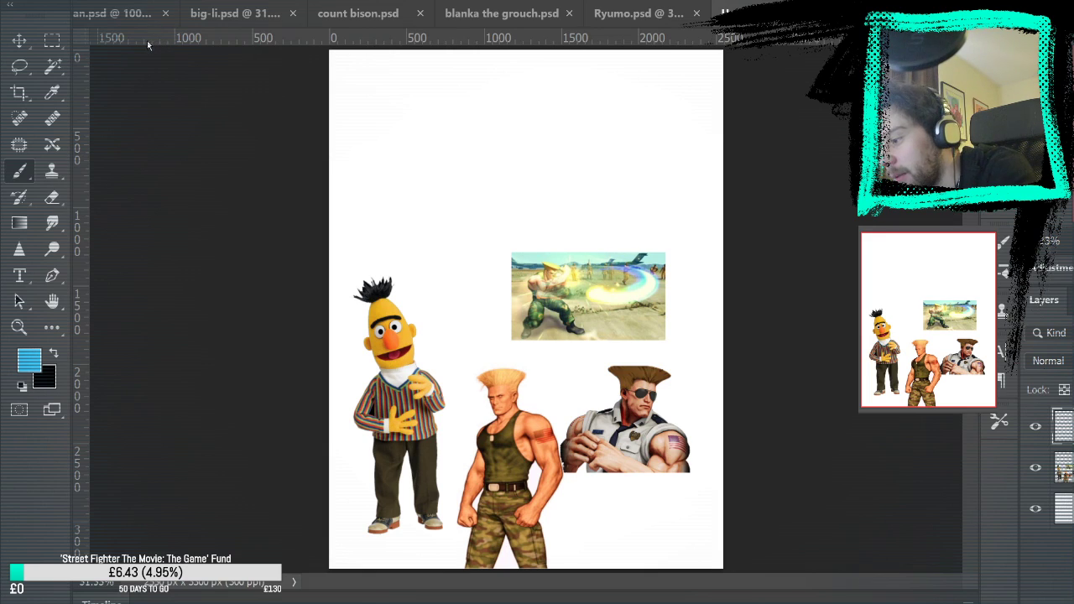
left_click_drag(478, 143, 510, 242)
key("ctrl+z")
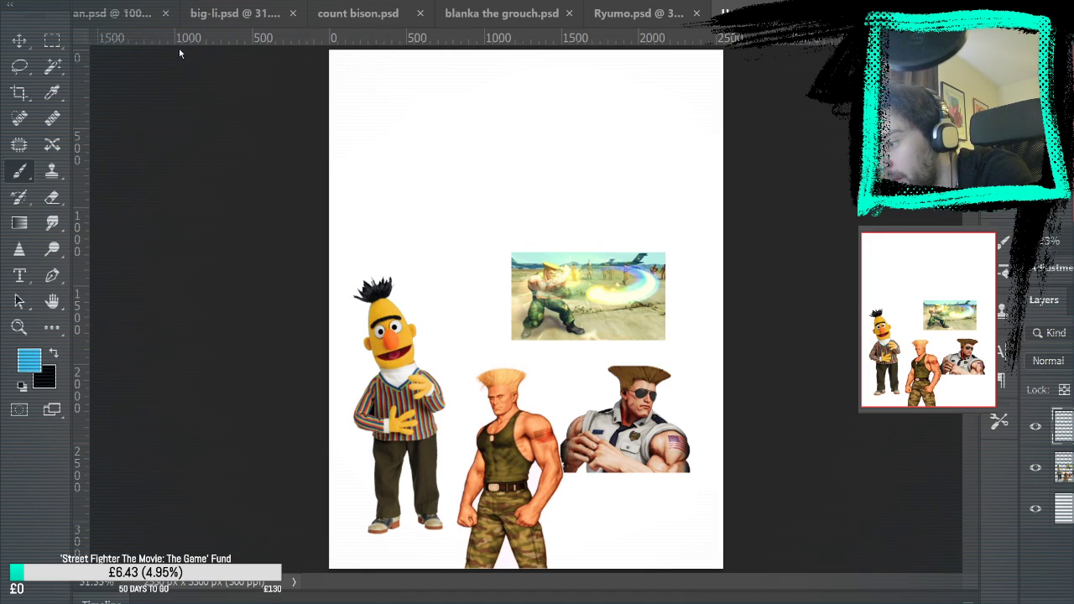
mouse_move(469, 141)
left_mouse_down()
mouse_move(461, 159)
mouse_move(468, 213)
left_mouse_up()
key("ctrl+z")
mouse_move(433, 161)
left_mouse_down()
mouse_move(469, 163)
mouse_move(437, 165)
left_mouse_up()
key("ctrl+z")
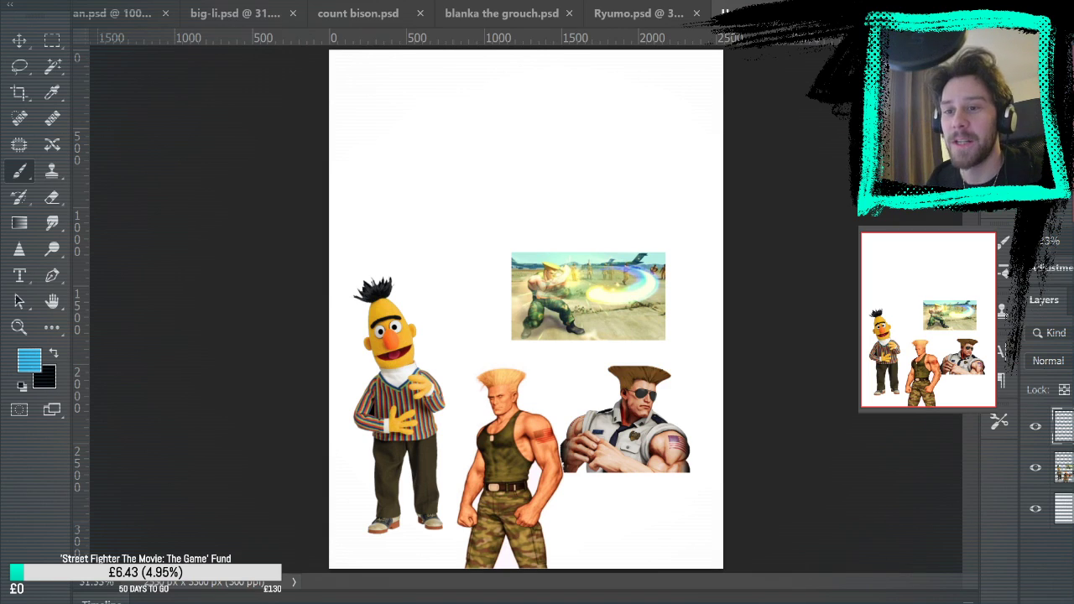
left_click_drag(427, 111, 364, 224)
key("ctrl+z")
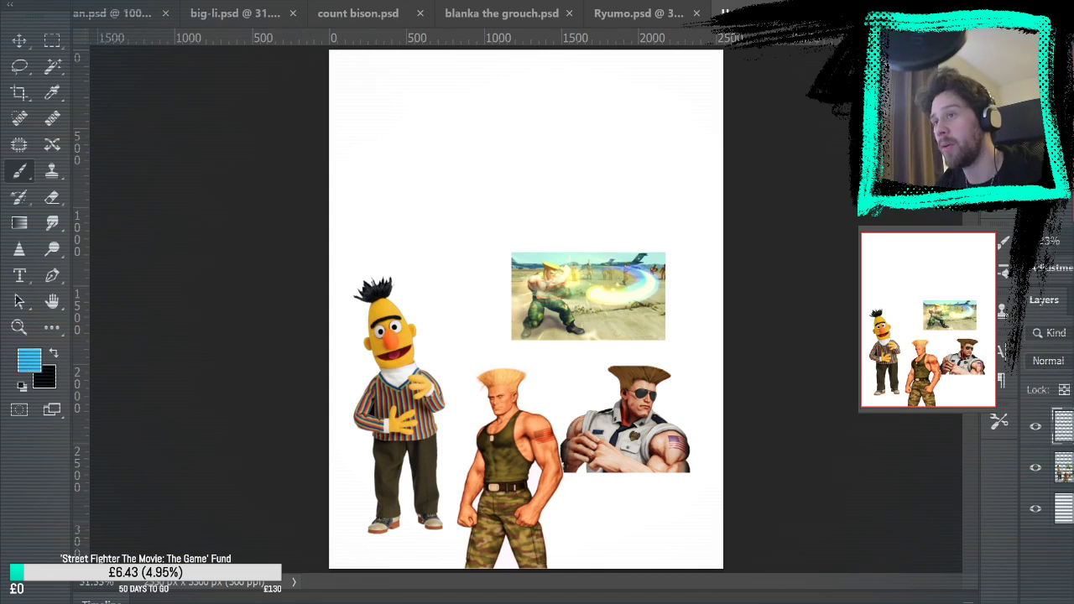
left_click_drag(464, 151, 451, 178)
key("ctrl+z")
mouse_move(432, 129)
left_mouse_down()
mouse_move(412, 148)
mouse_move(405, 201)
mouse_move(444, 126)
mouse_move(499, 149)
mouse_move(432, 108)
left_mouse_up()
key("ctrl+z")
key("ctrl+z")
key("ctrl+z")
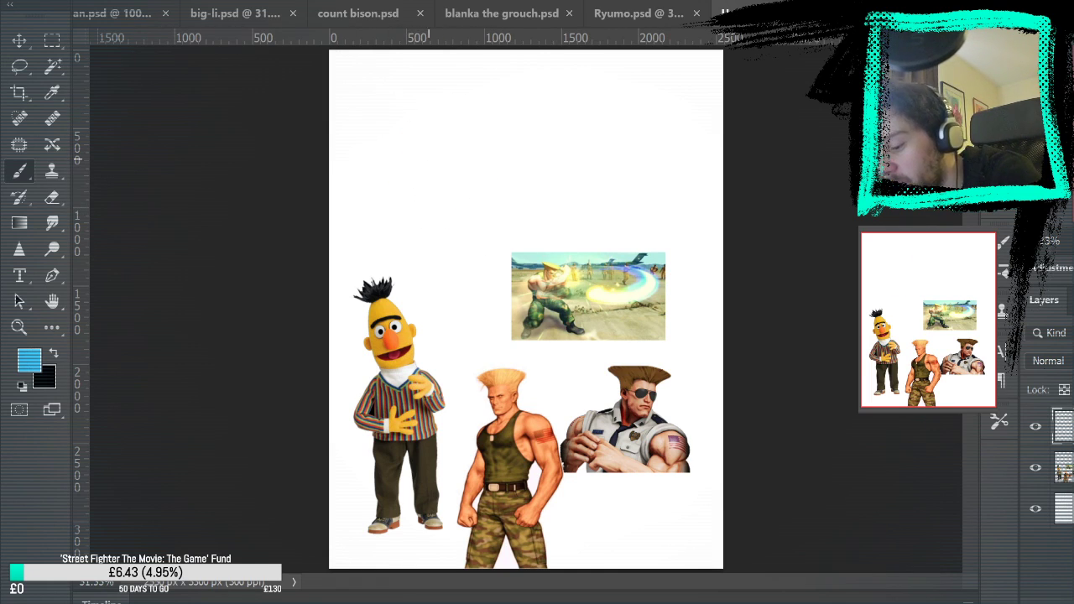
mouse_move(422, 134)
left_mouse_down()
mouse_move(434, 198)
mouse_move(492, 151)
left_mouse_up()
key("ctrl+z")
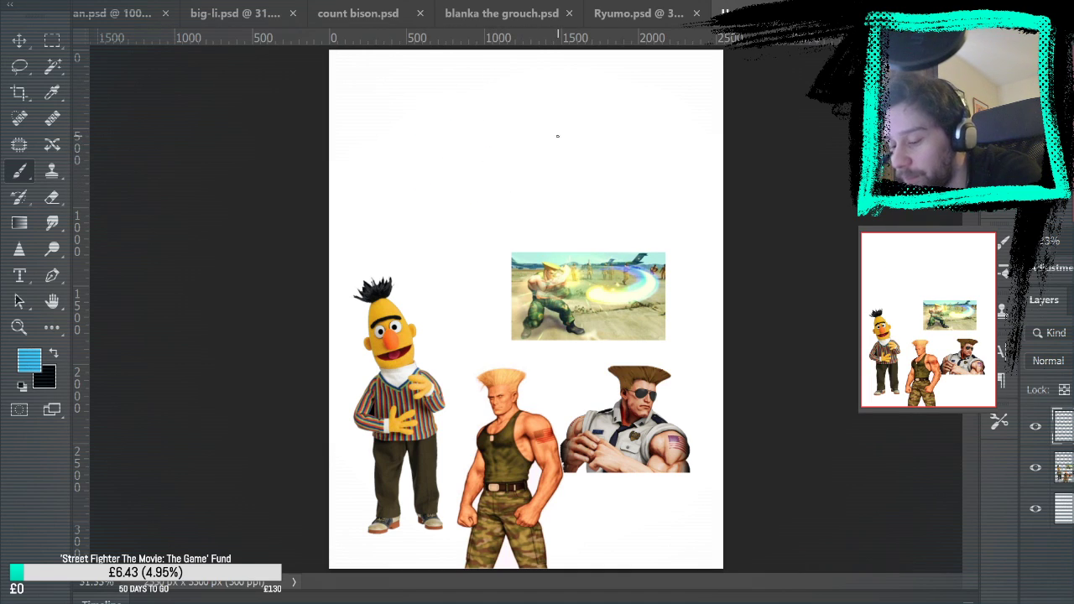
Sketch a large light-blue circle for the torso with a smaller rounded hip shape beneath it in the empty area above Bert
key("z")
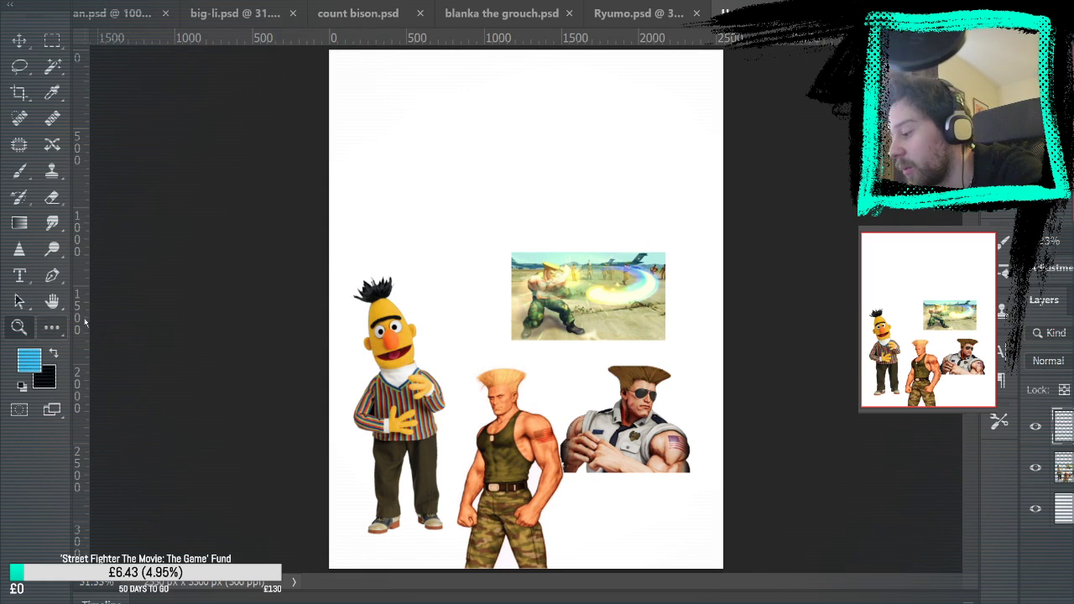
left_click(444, 233)
left_click(528, 198)
left_click_drag(562, 212, 491, 244)
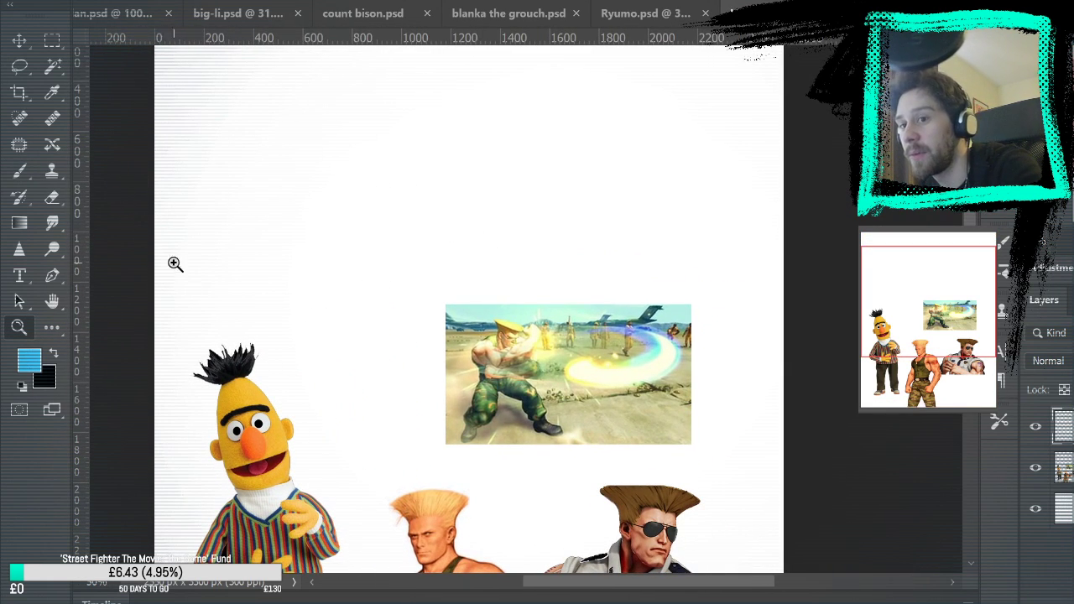
key("b")
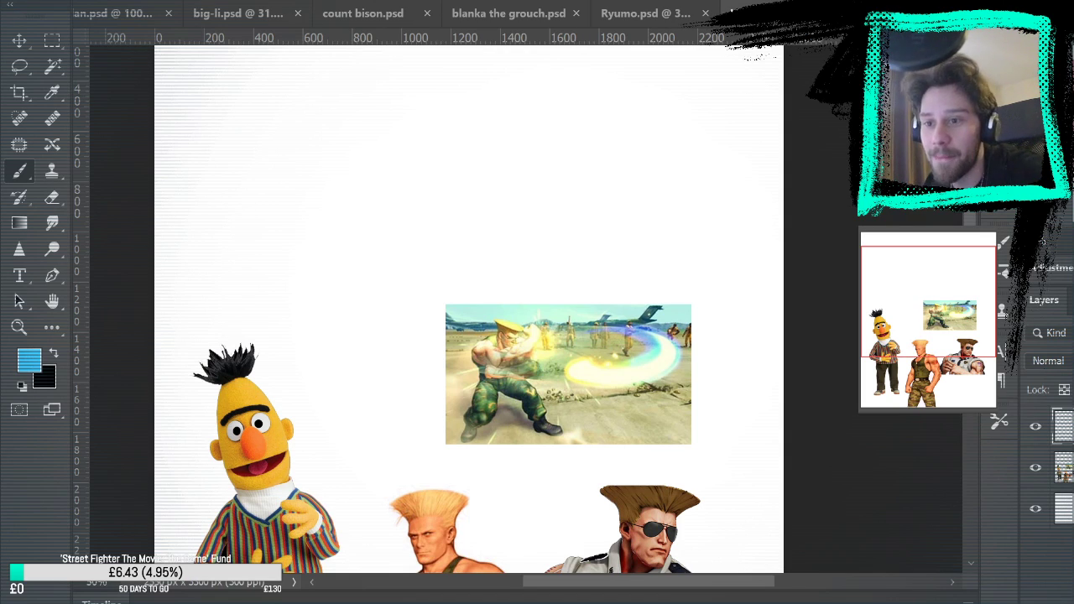
left_click_drag(368, 206, 379, 163)
key("ctrl+z")
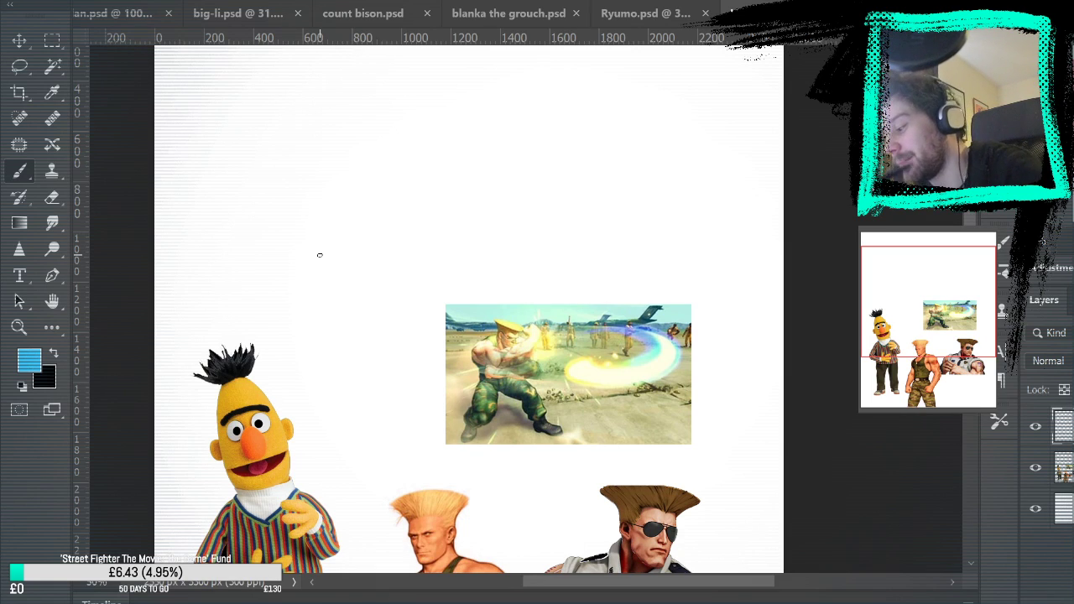
mouse_move(317, 127)
left_mouse_down()
mouse_move(309, 206)
mouse_move(333, 221)
mouse_move(285, 168)
mouse_move(340, 217)
mouse_move(283, 222)
mouse_move(319, 265)
left_mouse_up()
mouse_move(372, 212)
left_mouse_down()
mouse_move(379, 229)
mouse_move(320, 266)
left_mouse_up()
left_click_drag(288, 207, 329, 267)
mouse_move(299, 124)
left_mouse_down()
mouse_move(325, 214)
mouse_move(395, 151)
mouse_move(276, 180)
mouse_move(357, 164)
mouse_move(283, 224)
left_mouse_up()
left_click_drag(360, 214, 281, 240)
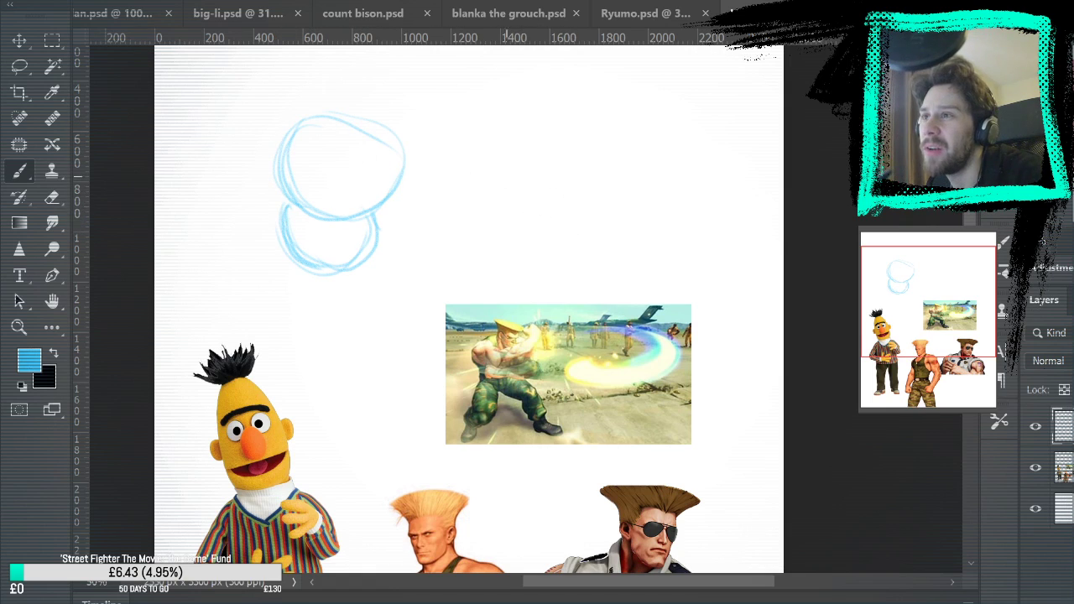
mouse_move(494, 224)
left_mouse_down()
mouse_move(468, 67)
mouse_move(517, 357)
left_mouse_up()
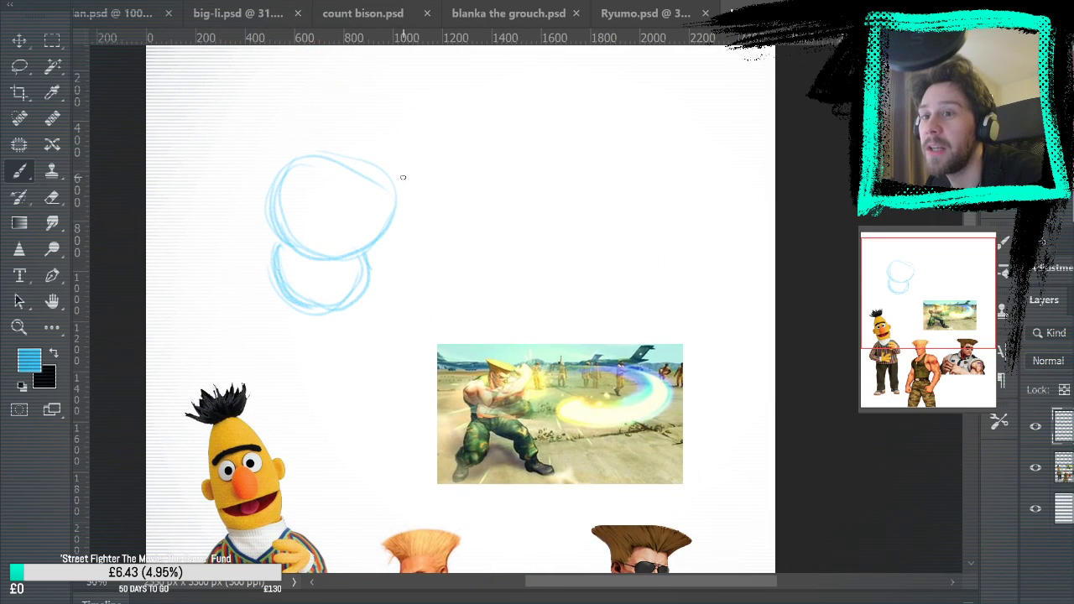
left_click_drag(534, 151, 609, 141)
left_click_drag(501, 283, 503, 290)
key("ctrl+z")
key("ctrl+z")
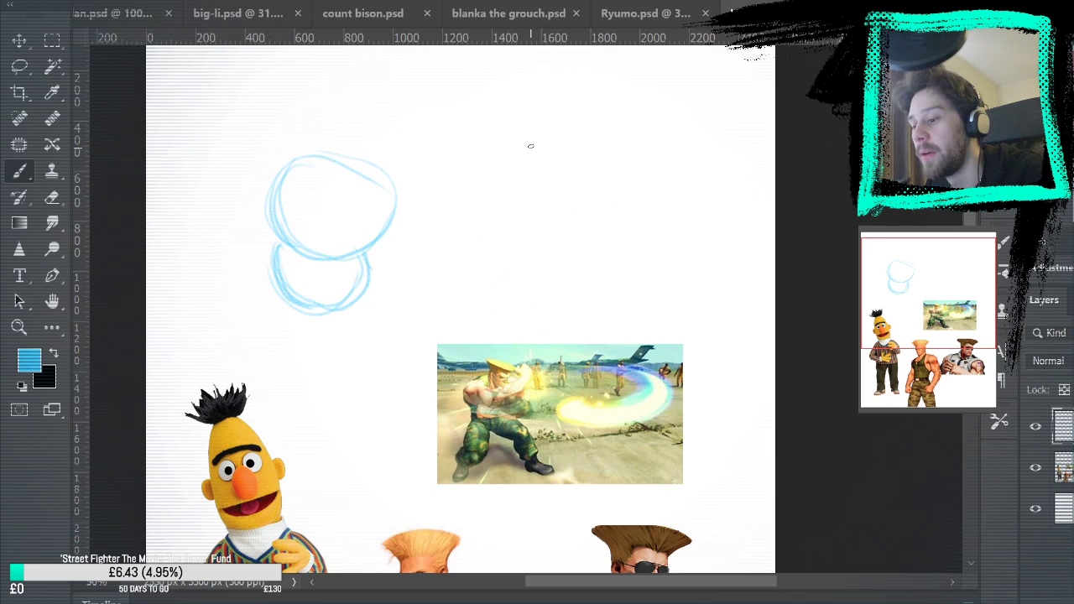
mouse_move(529, 148)
left_mouse_down()
mouse_move(496, 194)
mouse_move(508, 146)
left_mouse_up()
mouse_move(496, 248)
left_mouse_down()
mouse_move(556, 249)
mouse_move(537, 241)
left_mouse_up()
left_click_drag(504, 124, 488, 323)
left_click_drag(579, 201, 582, 332)
left_click_drag(554, 247, 527, 233)
key("ctrl+z")
key("ctrl+z")
key("ctrl+z")
key("ctrl+z")
key("ctrl+z")
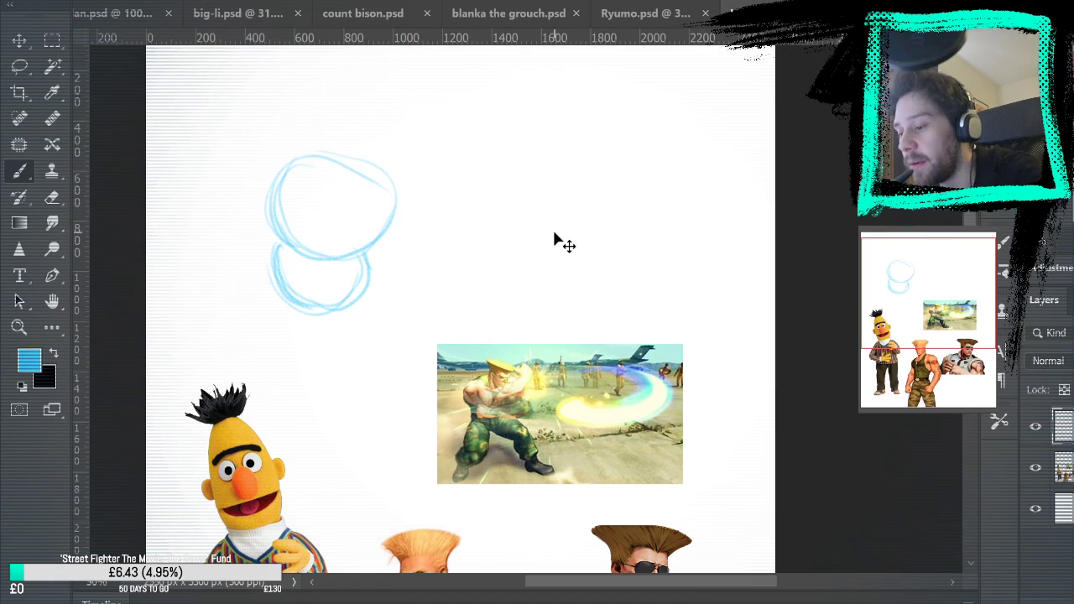
left_click_drag(514, 205, 502, 211)
mouse_move(507, 147)
left_mouse_down()
mouse_move(485, 194)
mouse_move(502, 340)
left_mouse_up()
left_click_drag(558, 143, 549, 198)
key("ctrl+z")
key("ctrl+z")
key("ctrl+z")
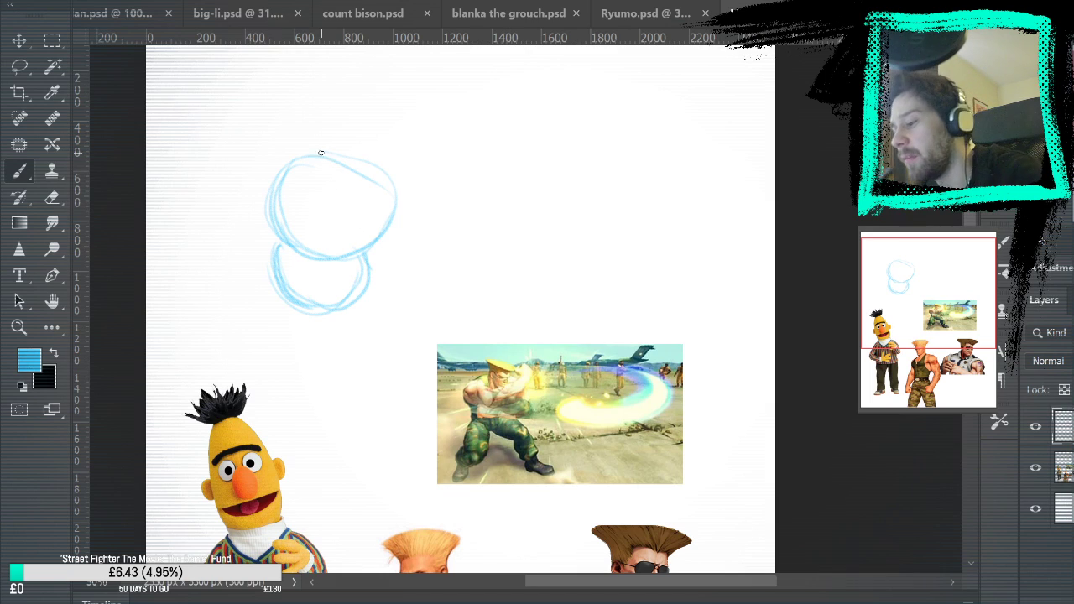
Erase part of the torso circle's upper edge and redraw it with a fuller, rounder curve
mouse_move(396, 195)
left_mouse_down()
mouse_move(300, 168)
mouse_move(285, 185)
left_mouse_up()
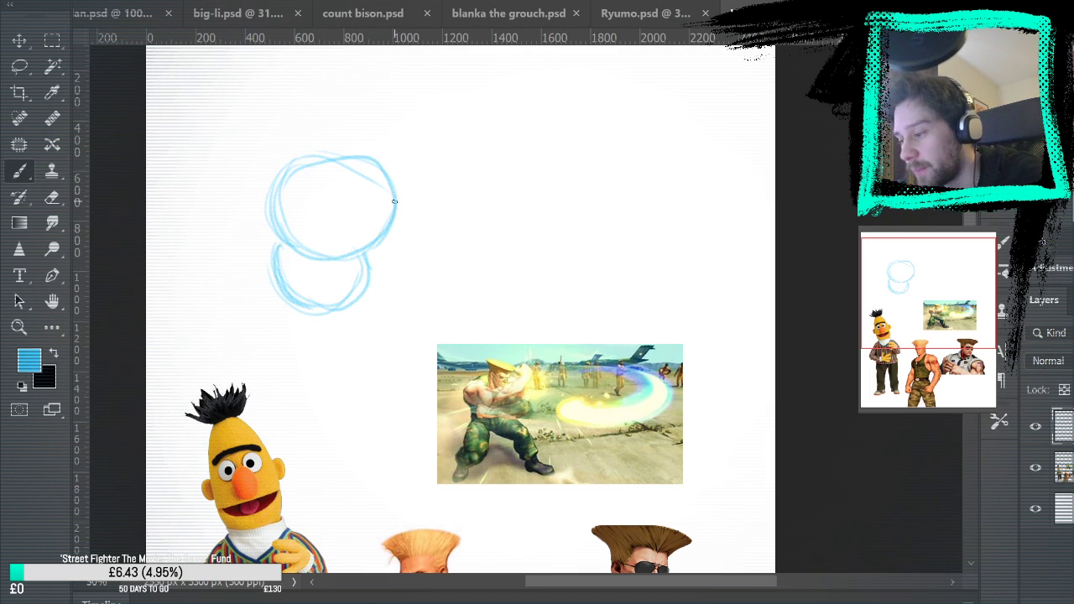
left_click(52, 197)
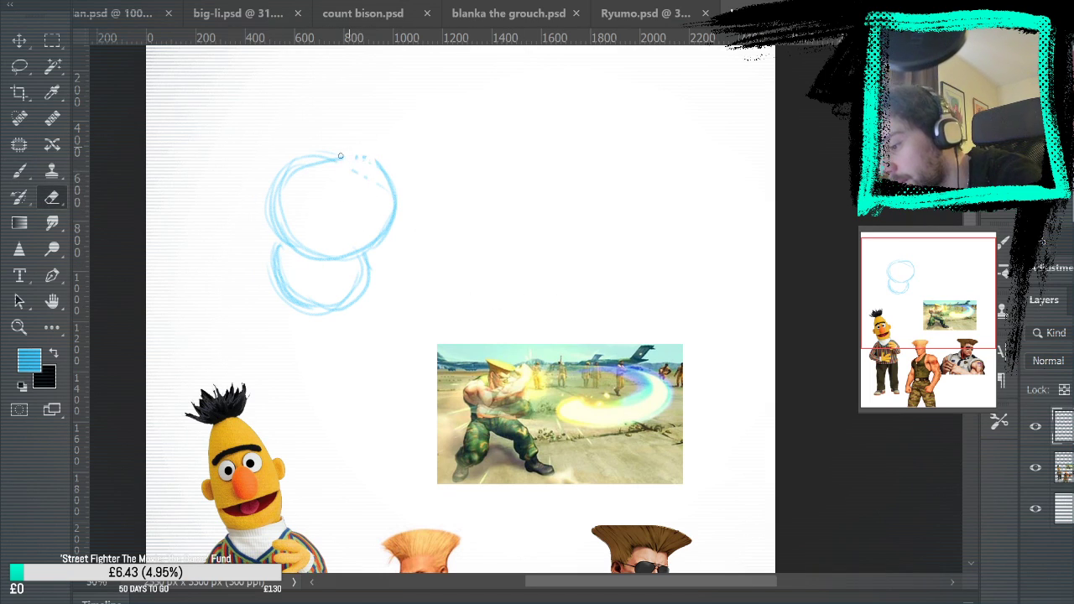
left_click(20, 172)
mouse_move(291, 174)
left_mouse_down()
mouse_move(381, 161)
mouse_move(387, 194)
left_mouse_up()
left_click_drag(350, 164, 396, 206)
Sketch the near thigh as a tapered shape hanging straight down from the hip shape
mouse_move(421, 279)
left_mouse_down()
mouse_move(607, 118)
mouse_move(604, 56)
mouse_move(630, 325)
left_mouse_up()
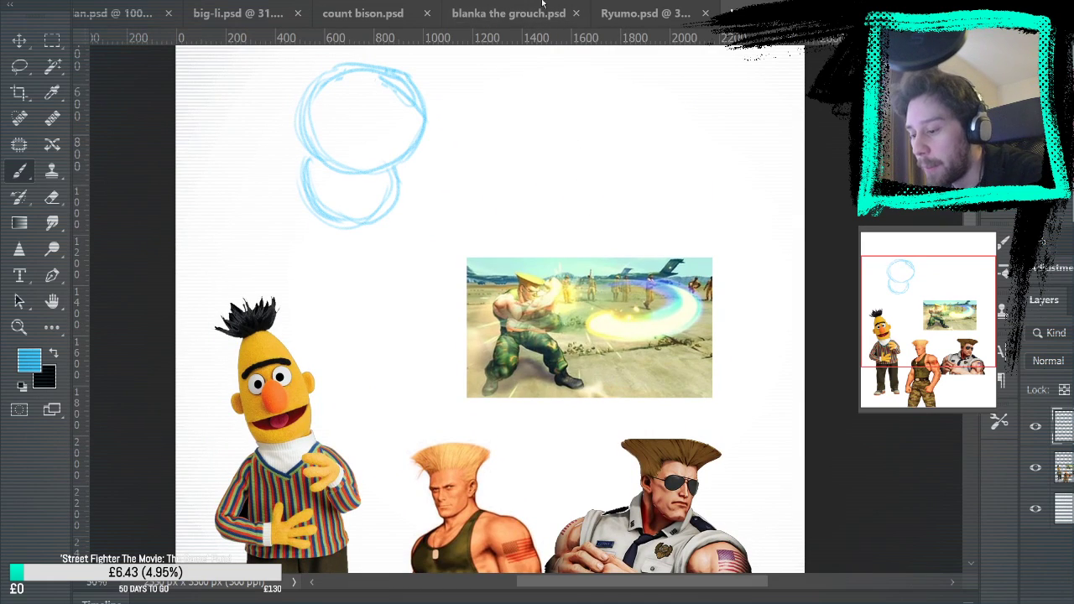
left_click_drag(551, 227, 557, 263)
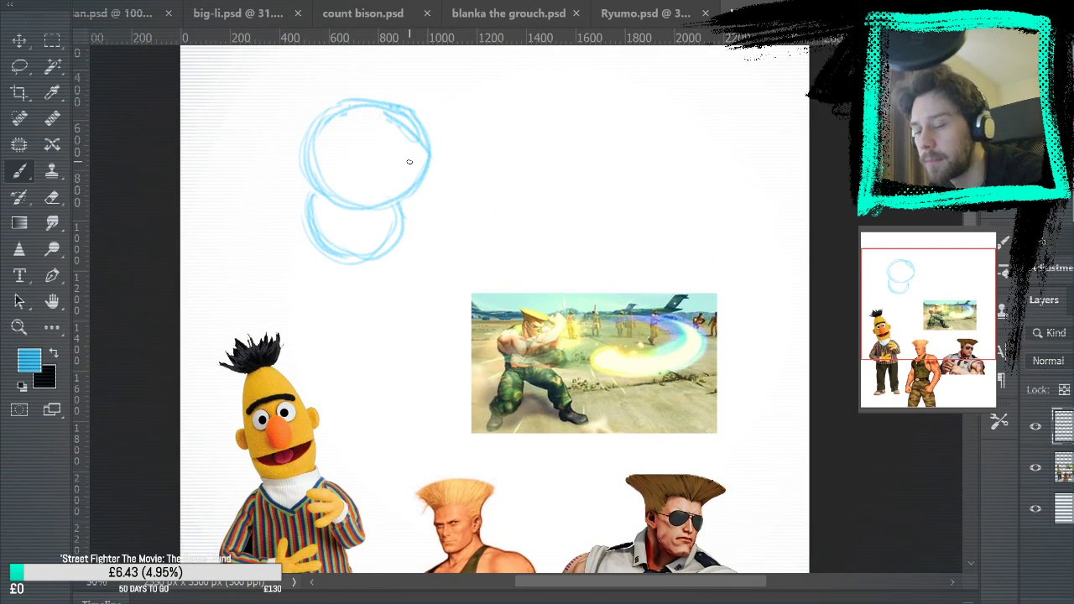
left_click_drag(305, 233, 309, 328)
mouse_move(372, 261)
left_mouse_down()
mouse_move(317, 362)
mouse_move(302, 302)
left_mouse_up()
Sketch the other leg stretched out sideways from the hips, with thigh, knee, lower leg and the start of the foot
left_click_drag(401, 205, 482, 222)
mouse_move(372, 268)
left_mouse_down()
mouse_move(433, 268)
mouse_move(489, 245)
left_mouse_up()
left_click_drag(445, 211, 568, 269)
left_click_drag(487, 216, 588, 278)
mouse_move(474, 272)
left_mouse_down()
mouse_move(518, 307)
mouse_move(561, 319)
mouse_move(547, 316)
left_mouse_up()
mouse_move(497, 292)
left_mouse_down()
mouse_move(547, 308)
mouse_move(561, 296)
left_mouse_up()
key("ctrl+z")
key("ctrl+z")
key("ctrl+z")
key("ctrl+z")
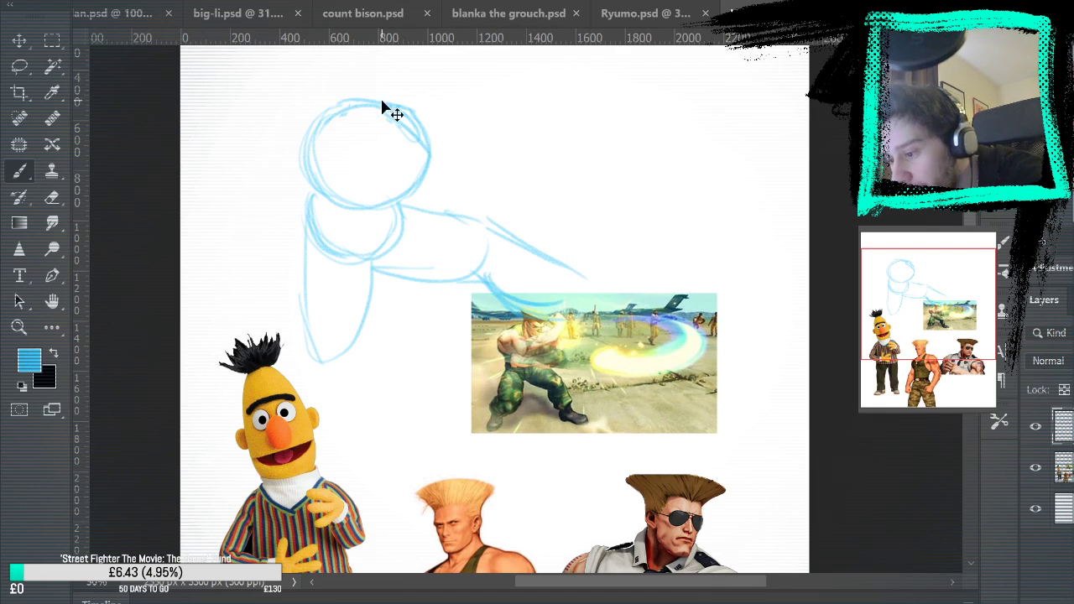
mouse_move(462, 273)
left_mouse_down()
mouse_move(545, 296)
mouse_move(526, 294)
mouse_move(577, 297)
mouse_move(579, 287)
mouse_move(562, 292)
mouse_move(579, 313)
mouse_move(572, 309)
mouse_move(595, 285)
mouse_move(613, 291)
mouse_move(583, 275)
mouse_move(642, 300)
left_mouse_up()
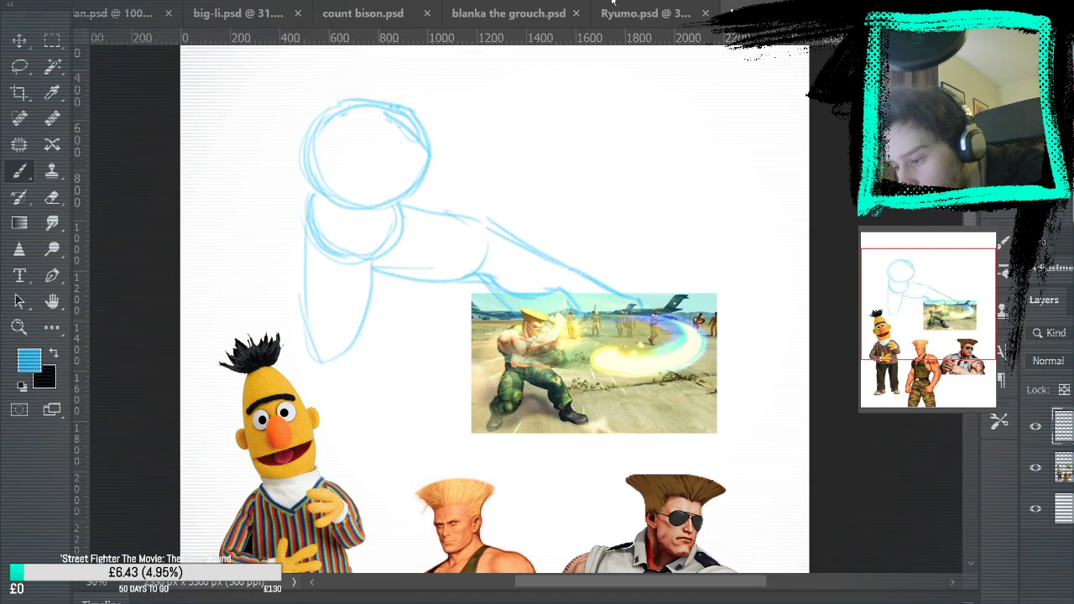
Sketch the bent lower leg beside the hanging thigh and hide the reference images layer
mouse_move(298, 287)
left_mouse_down()
mouse_move(286, 333)
mouse_move(301, 358)
mouse_move(272, 312)
mouse_move(286, 291)
mouse_move(286, 332)
mouse_move(322, 360)
mouse_move(366, 317)
mouse_move(375, 263)
mouse_move(307, 232)
left_mouse_up()
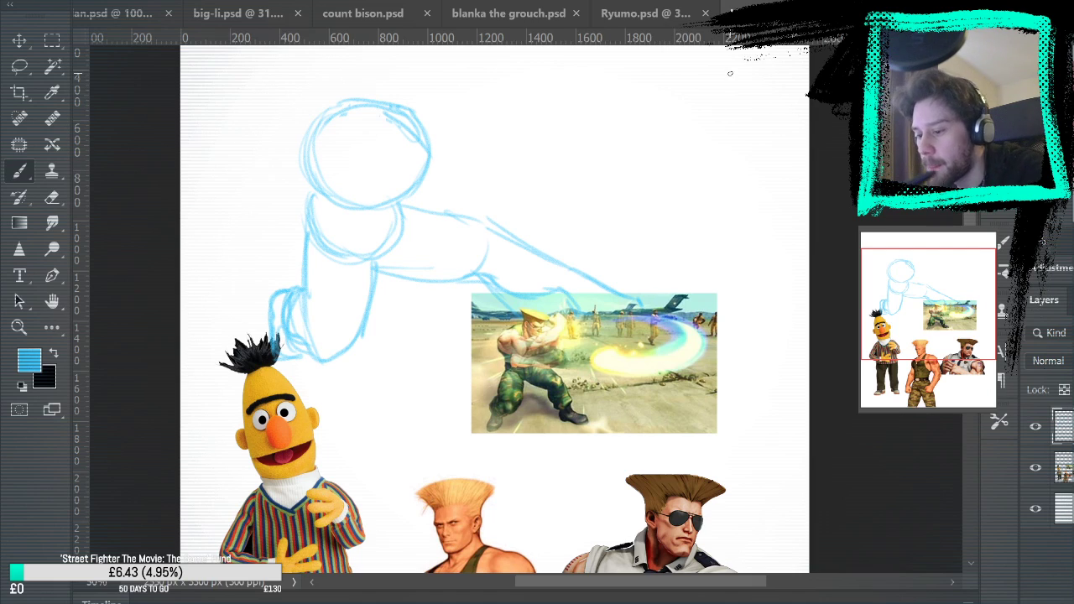
left_click(1036, 467)
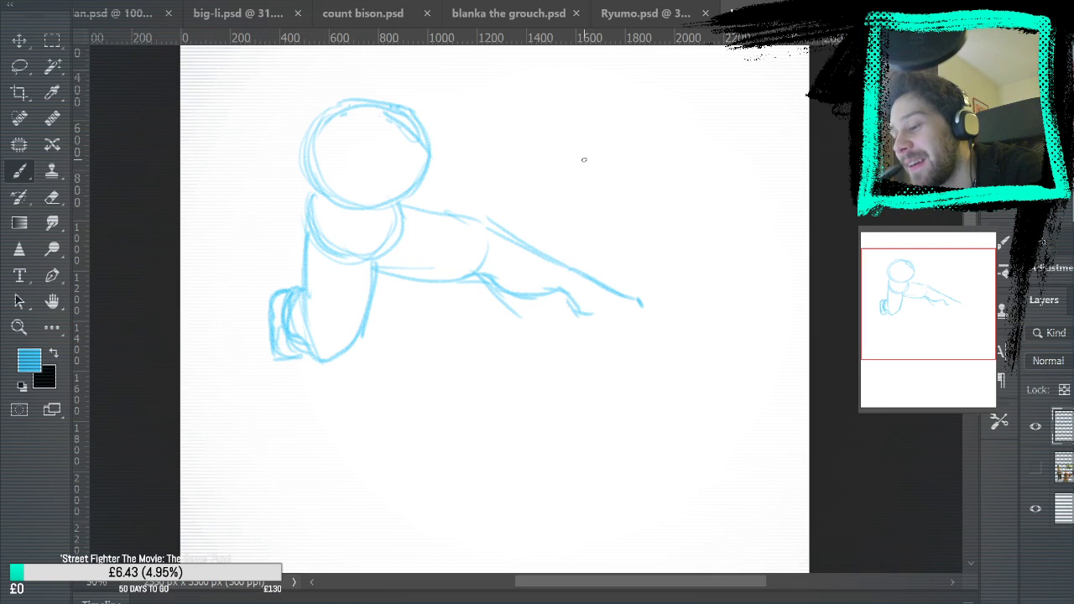
Try a quick doodle of a small figure above a large rounded shape beside the outstretched leg, and undo it
mouse_move(592, 101)
left_mouse_down()
mouse_move(585, 169)
mouse_move(573, 130)
mouse_move(556, 120)
mouse_move(569, 90)
left_mouse_up()
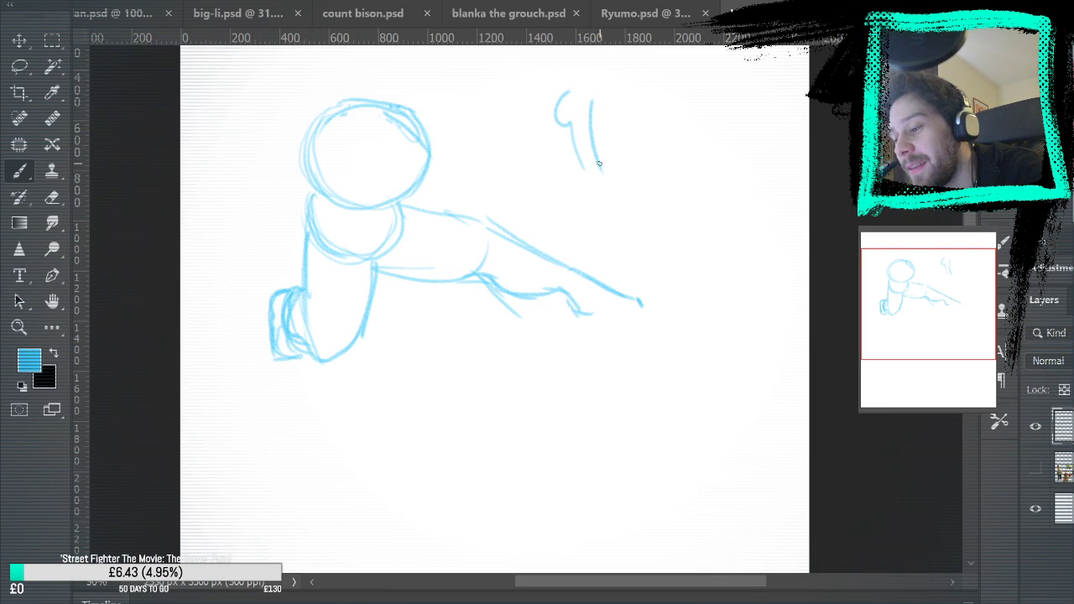
mouse_move(584, 172)
left_mouse_down()
mouse_move(554, 209)
mouse_move(654, 185)
mouse_move(660, 304)
left_mouse_up()
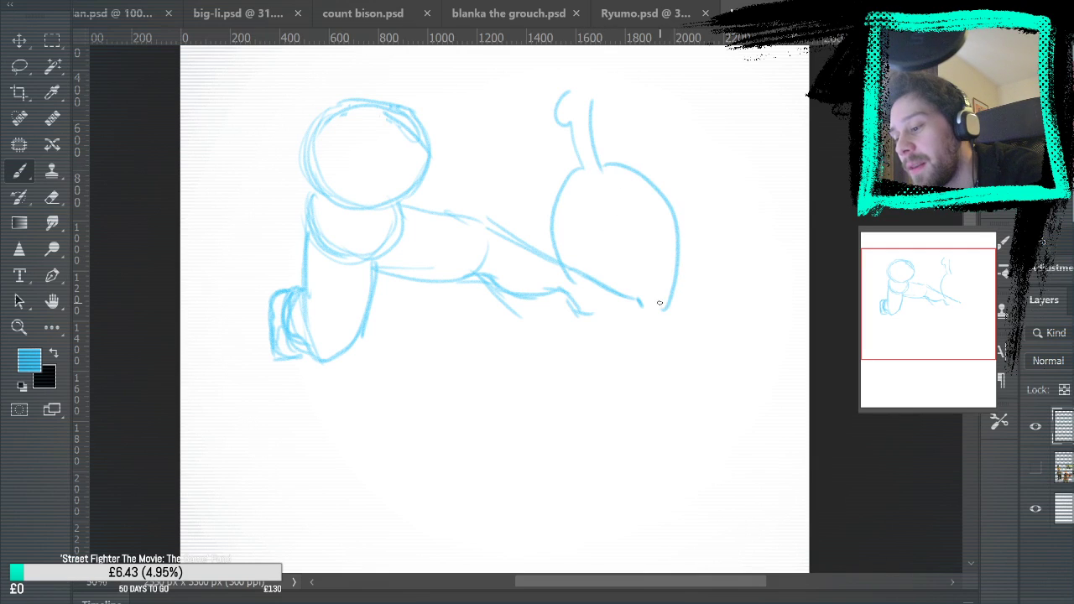
left_click_drag(568, 90, 542, 125)
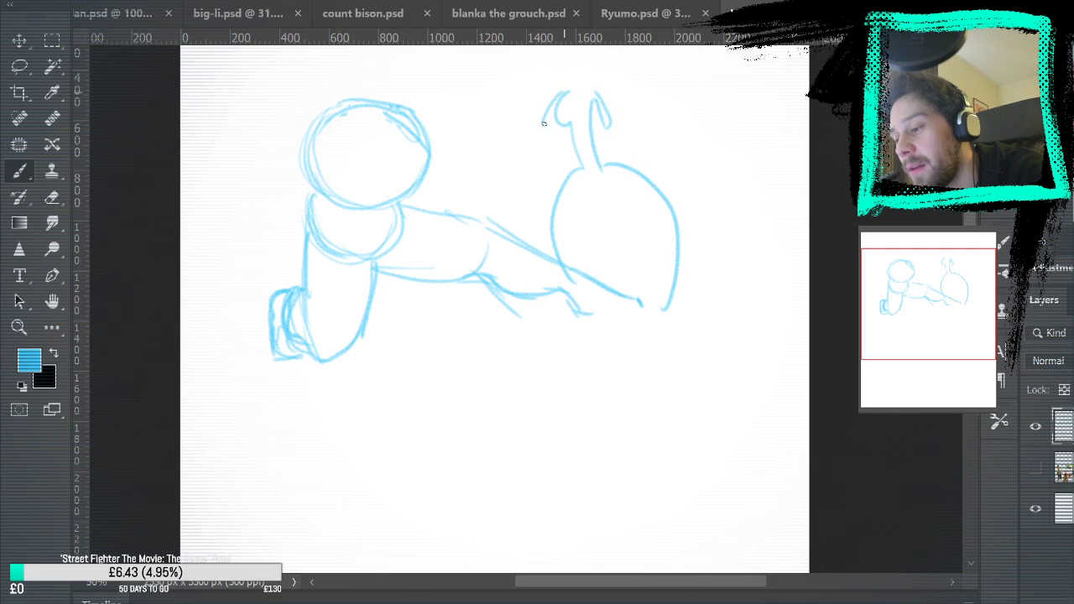
mouse_move(576, 64)
left_mouse_down()
mouse_move(572, 93)
mouse_move(592, 126)
left_mouse_up()
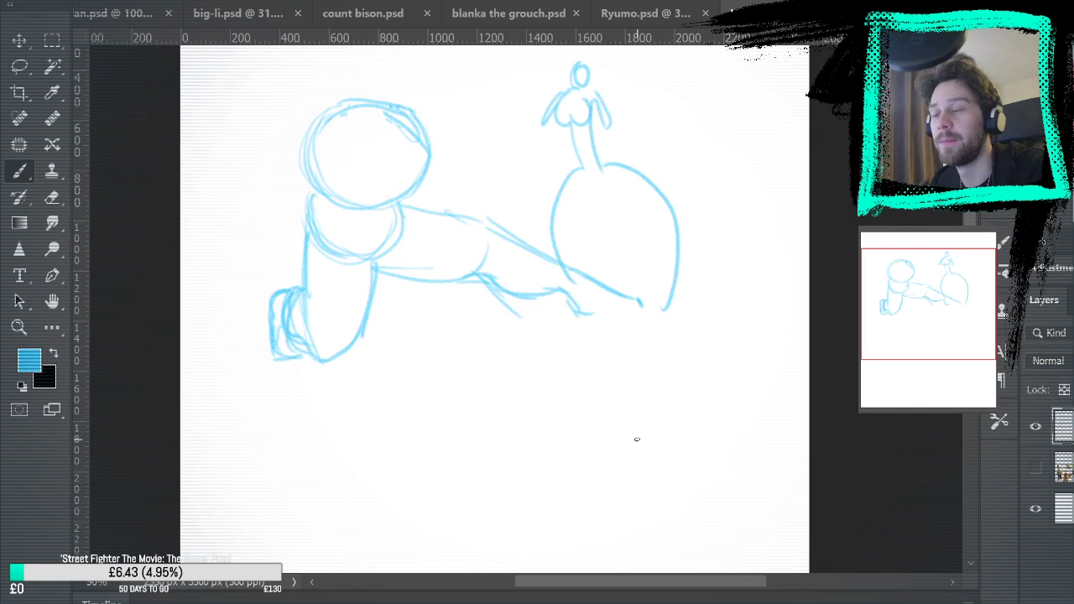
key("ctrl+z")
key("ctrl+z")
key("ctrl+z")
key("ctrl+z")
key("ctrl+z")
key("ctrl+z")
key("ctrl+z")
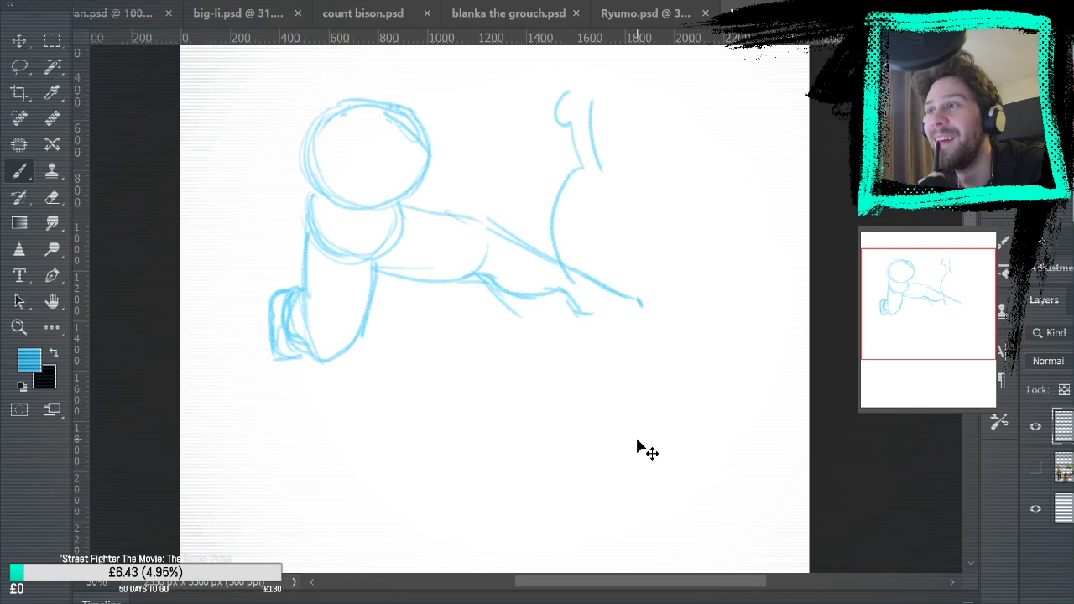
key("ctrl+z")
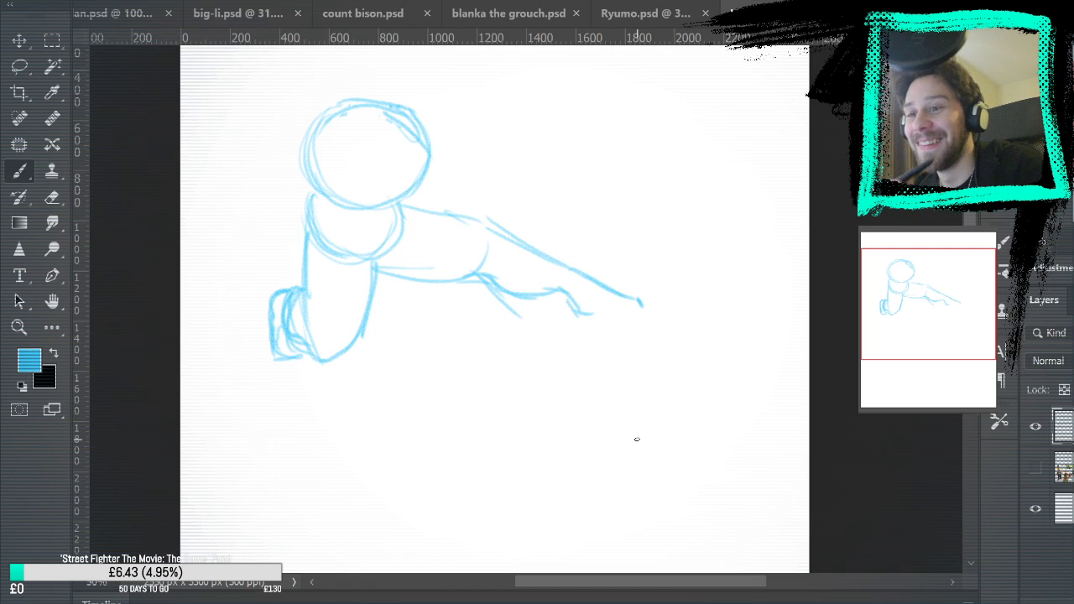
Lasso the bent leg and use Free Transform to rotate it outward and reposition it below the hips
key("l")
mouse_move(300, 197)
left_mouse_down()
mouse_move(372, 261)
mouse_move(386, 287)
mouse_move(355, 382)
mouse_move(241, 267)
left_mouse_up()
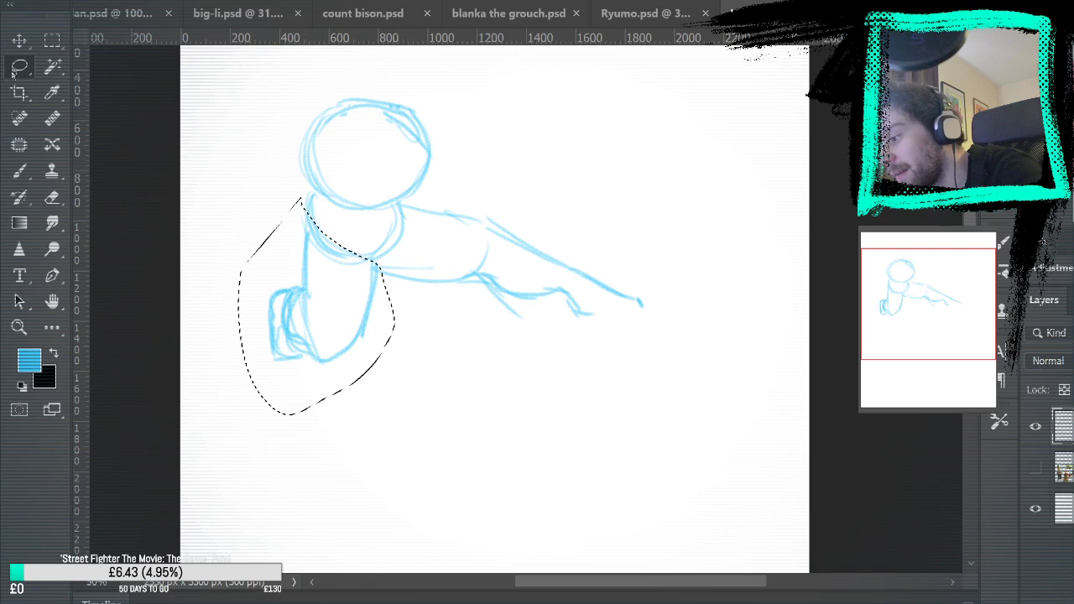
key("v")
key("ctrl+t")
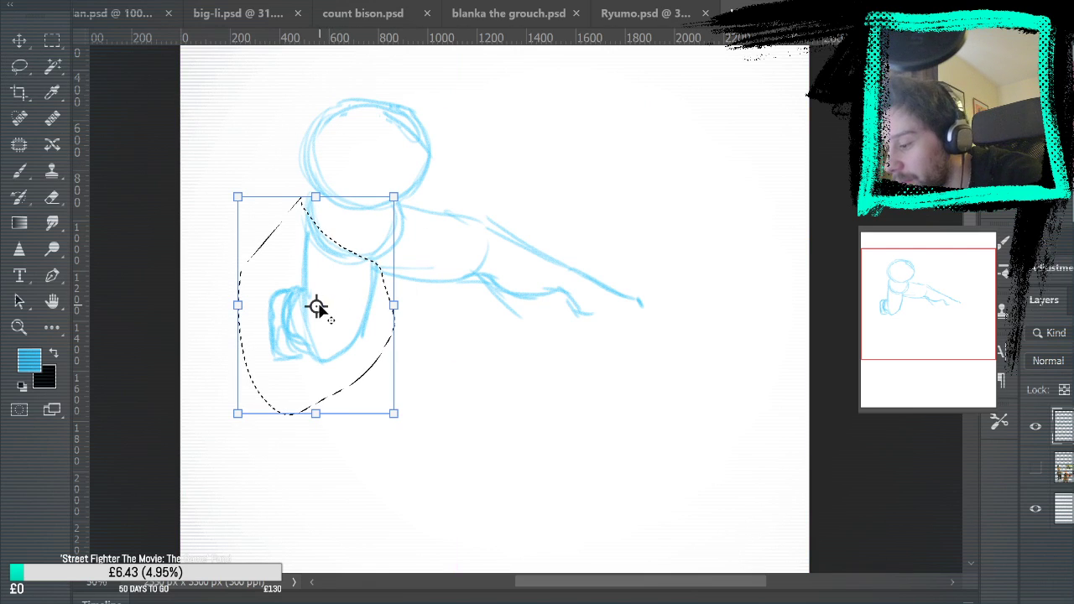
left_click_drag(579, 168, 549, 276)
left_click_drag(329, 288, 329, 293)
left_click_drag(545, 135, 554, 158)
left_click_drag(328, 295, 316, 298)
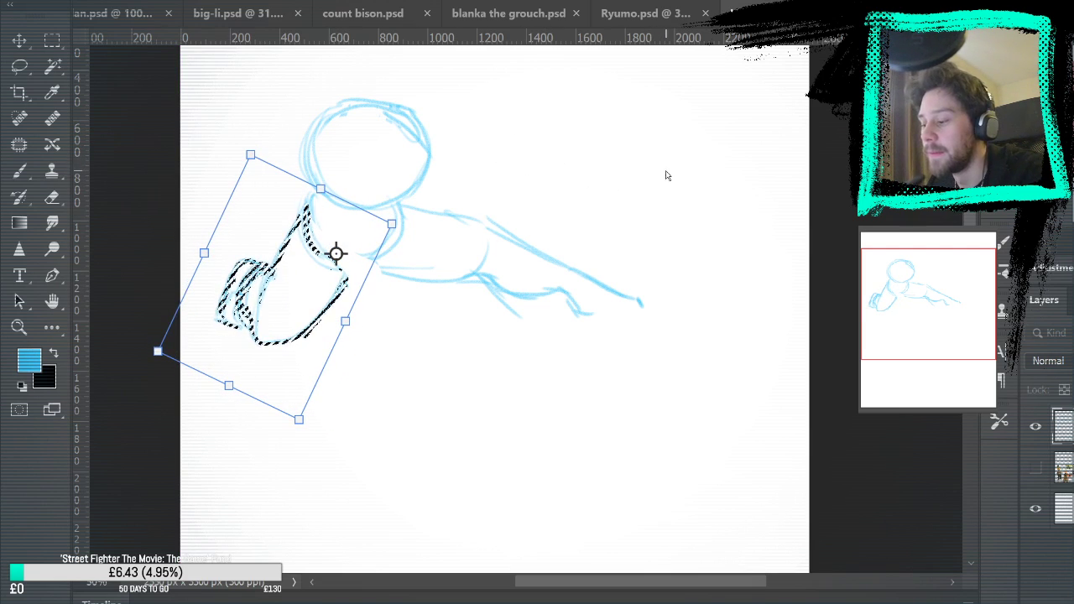
key("Return")
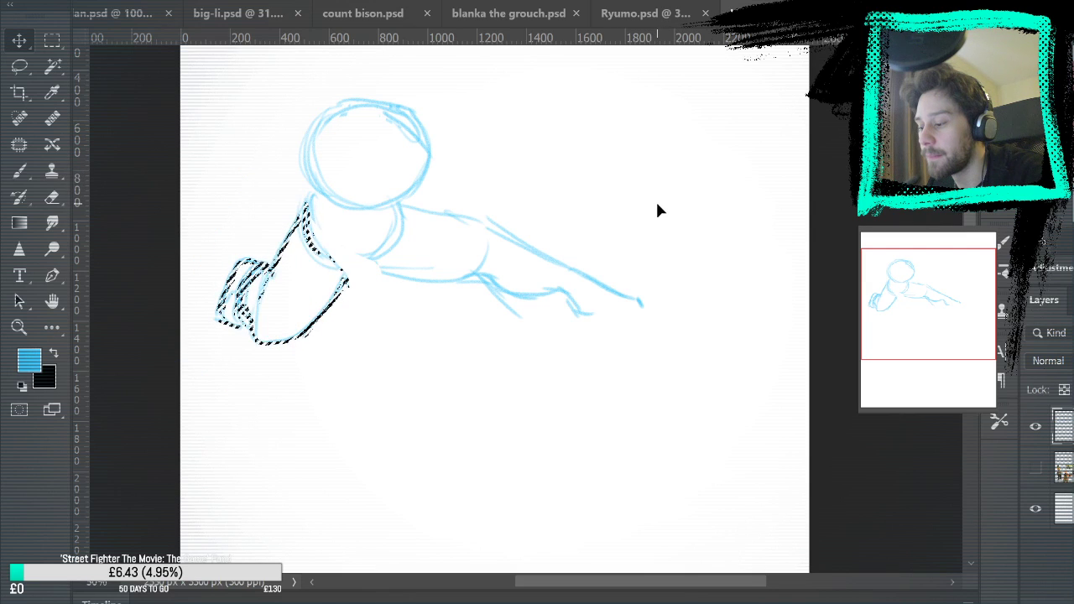
Rotate the selected bent leg slightly around its hip end with Free Transform, and deselect it
key("ctrl+t")
left_click_drag(281, 269, 304, 231)
left_click_drag(421, 191, 660, 121)
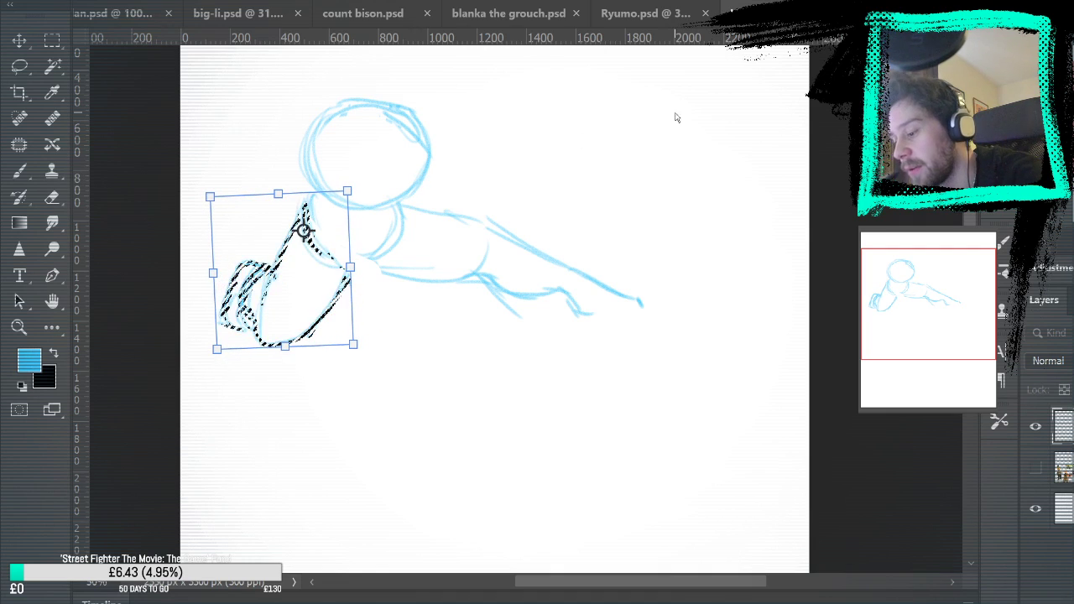
key("Return")
key("m")
key("ctrl+d")
Lasso the foot of the bent leg and move it slightly down toward the end of the leg with Free Transform
left_click(20, 67)
mouse_move(257, 238)
left_mouse_down()
mouse_move(271, 271)
mouse_move(257, 353)
mouse_move(246, 223)
left_mouse_up()
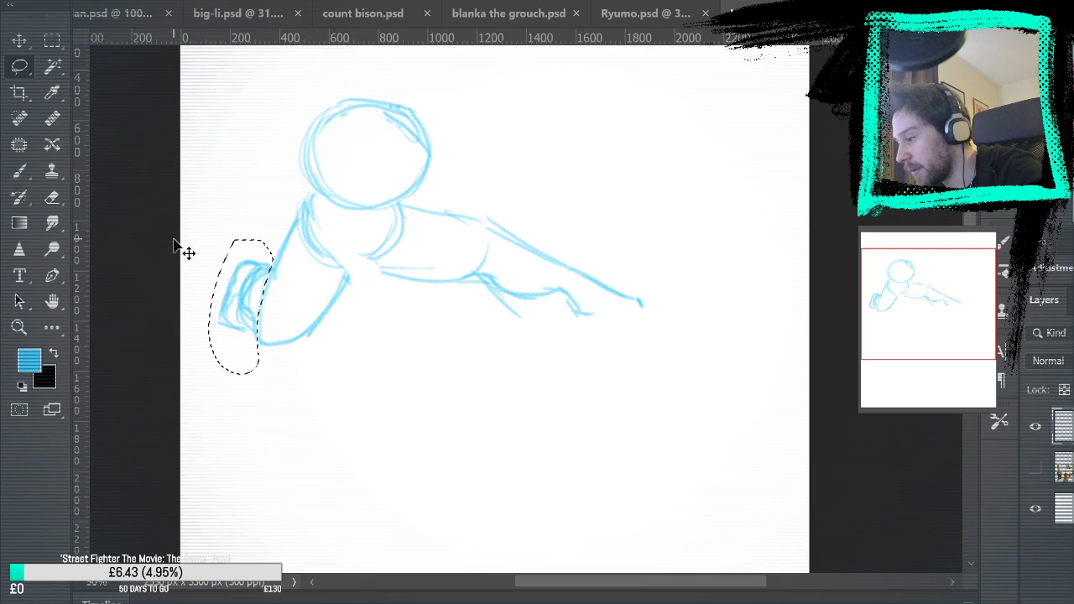
key("ctrl+t")
left_click_drag(240, 307, 254, 333)
mouse_move(405, 313)
left_mouse_down()
mouse_move(414, 288)
mouse_move(409, 305)
left_mouse_up()
key("ctrl+z")
mouse_move(254, 333)
left_mouse_down()
mouse_move(261, 310)
mouse_move(239, 325)
mouse_move(240, 317)
left_mouse_up()
key("Return")
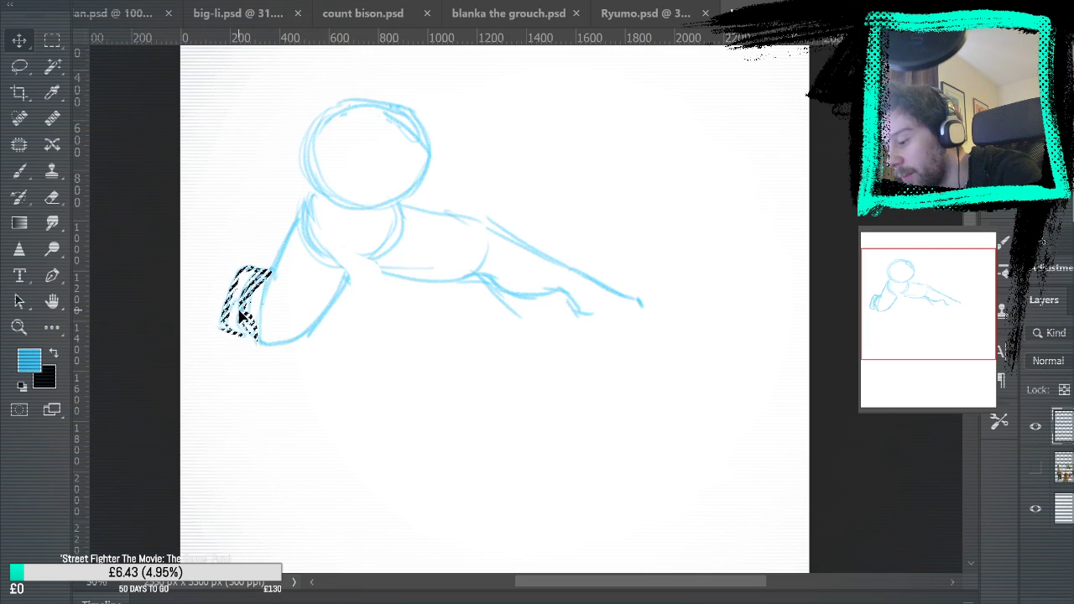
Rotate the selected foot more upright with Free Transform, and deselect it
key("ctrl+t")
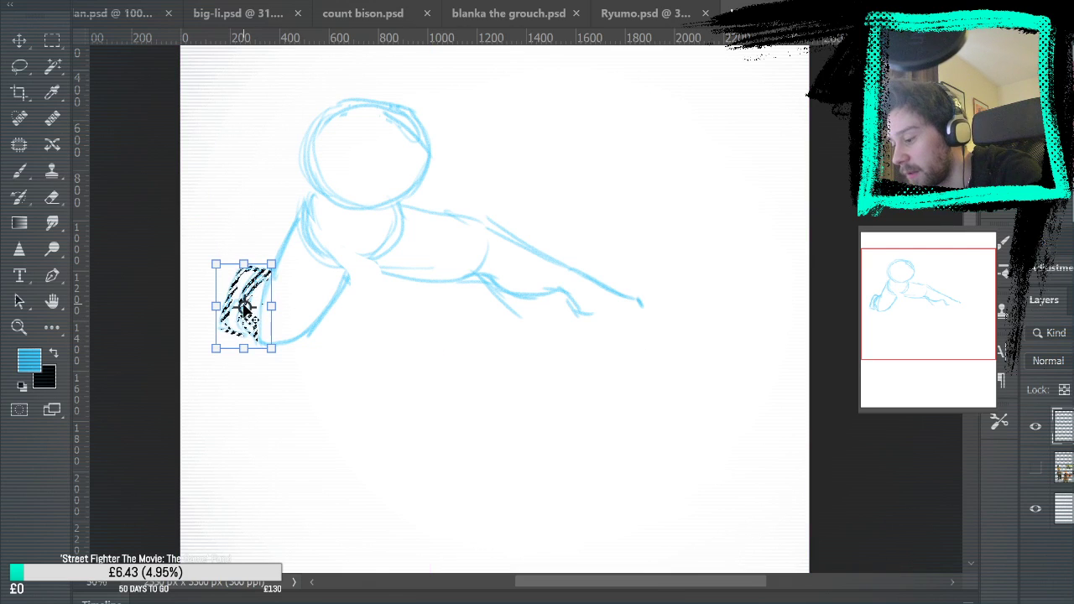
mouse_move(399, 318)
left_mouse_down()
mouse_move(395, 283)
mouse_move(408, 321)
mouse_move(388, 319)
mouse_move(364, 266)
mouse_move(352, 287)
left_mouse_up()
key("Return")
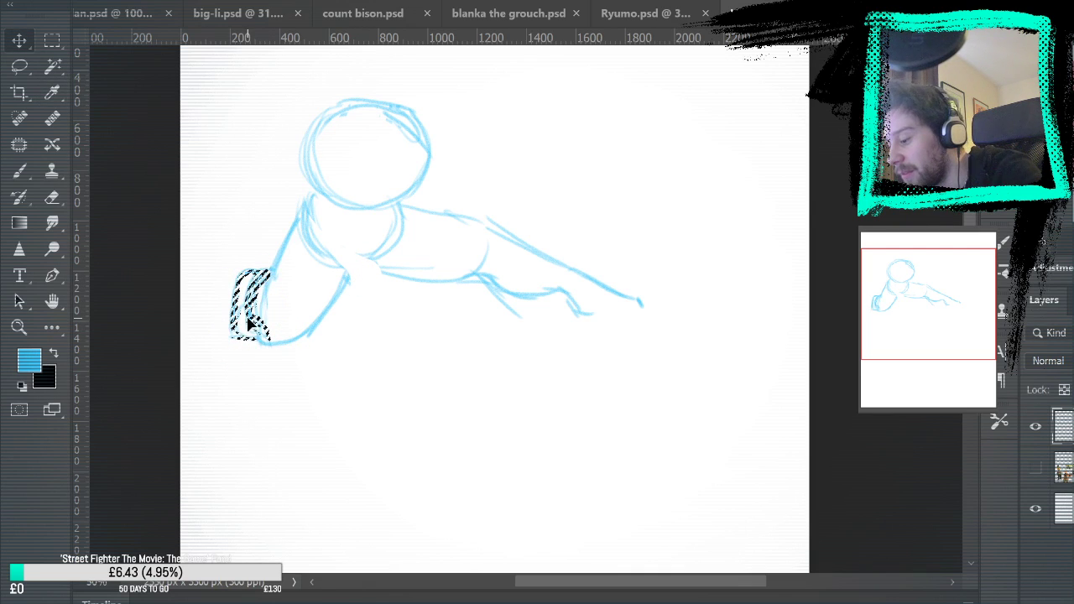
key("m")
key("ctrl+d")
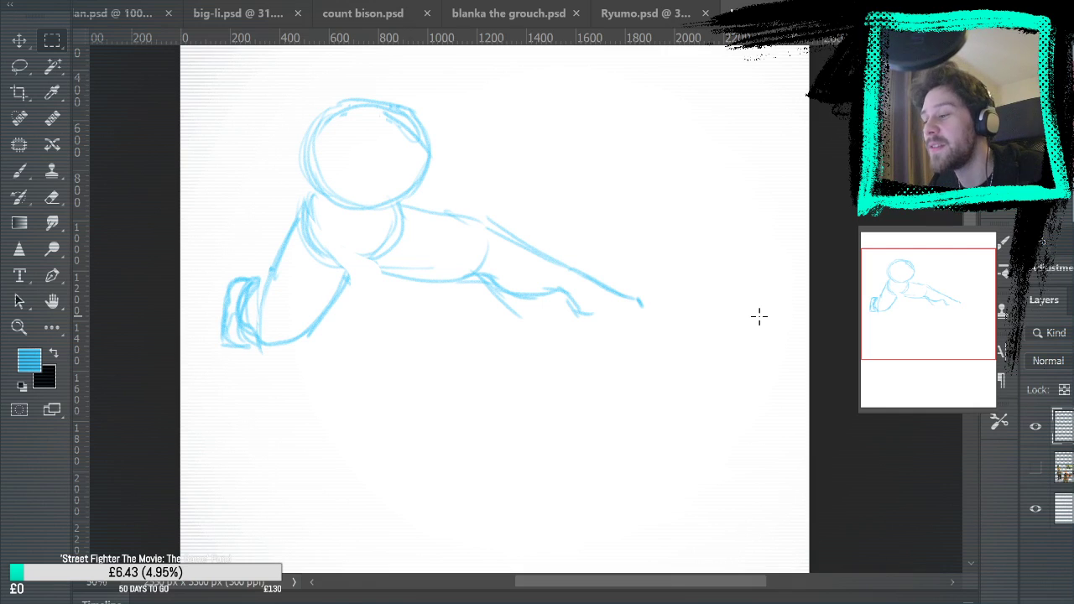
Reinforce the torso and hip contours with the Brush and sketch rounded shoulder shapes on both sides of the torso
left_click(19, 170)
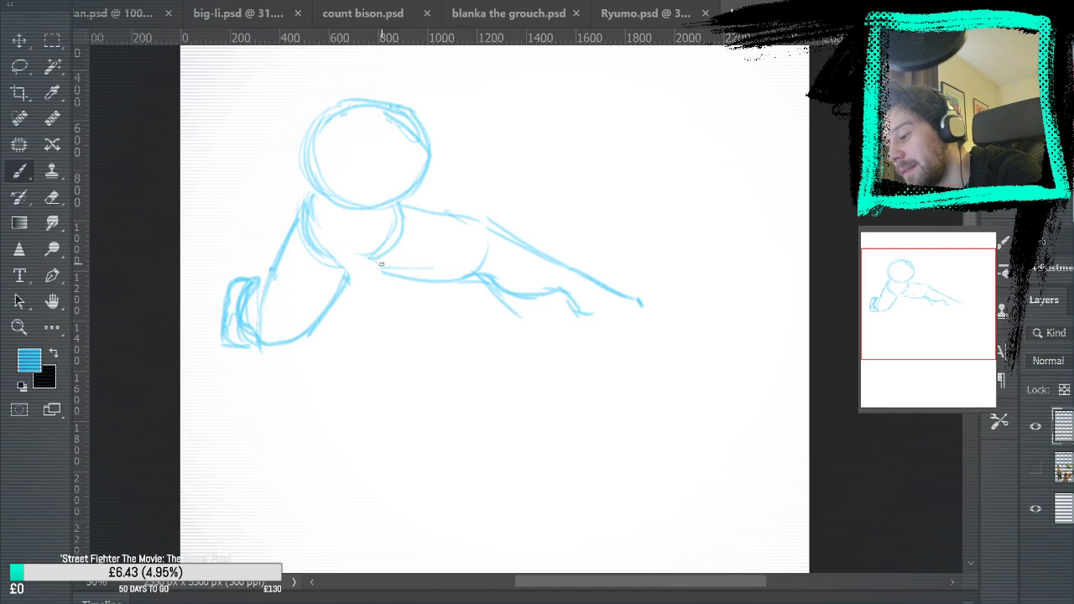
left_click_drag(349, 271, 312, 236)
mouse_move(304, 193)
left_mouse_down()
mouse_move(311, 112)
mouse_move(307, 193)
left_mouse_up()
mouse_move(403, 264)
left_mouse_down()
mouse_move(406, 200)
mouse_move(429, 137)
mouse_move(421, 190)
left_mouse_up()
left_click_drag(411, 101, 427, 177)
left_click_drag(559, 144, 699, 334)
mouse_move(358, 248)
left_mouse_down()
mouse_move(359, 278)
mouse_move(357, 245)
left_mouse_up()
mouse_move(470, 213)
left_mouse_down()
mouse_move(507, 256)
mouse_move(475, 215)
left_mouse_up()
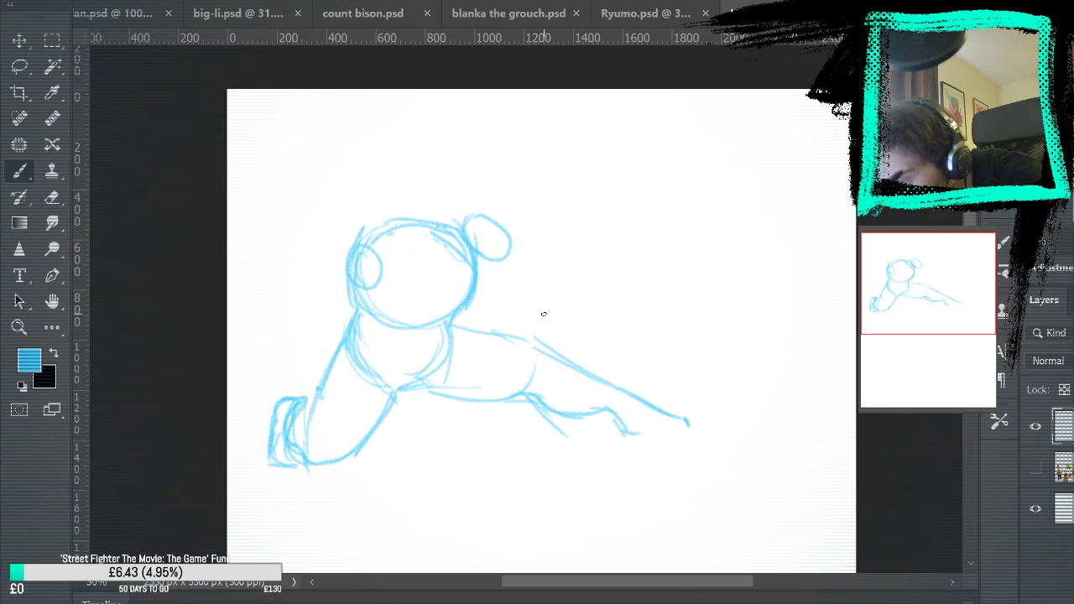
Show the reference images layer and sketch a tall egg-shaped head rising from the top of the torso
left_click(1035, 468)
mouse_move(802, 431)
left_mouse_down()
mouse_move(798, 244)
mouse_move(739, 240)
mouse_move(760, 251)
mouse_move(803, 469)
left_mouse_up()
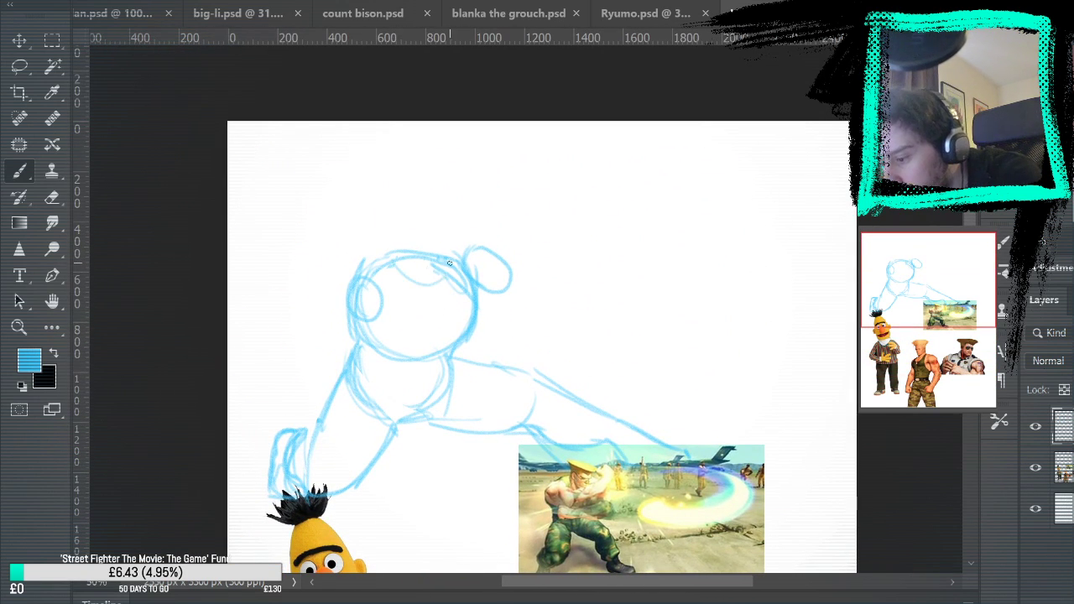
mouse_move(482, 314)
left_mouse_down()
mouse_move(492, 134)
mouse_move(530, 254)
left_mouse_up()
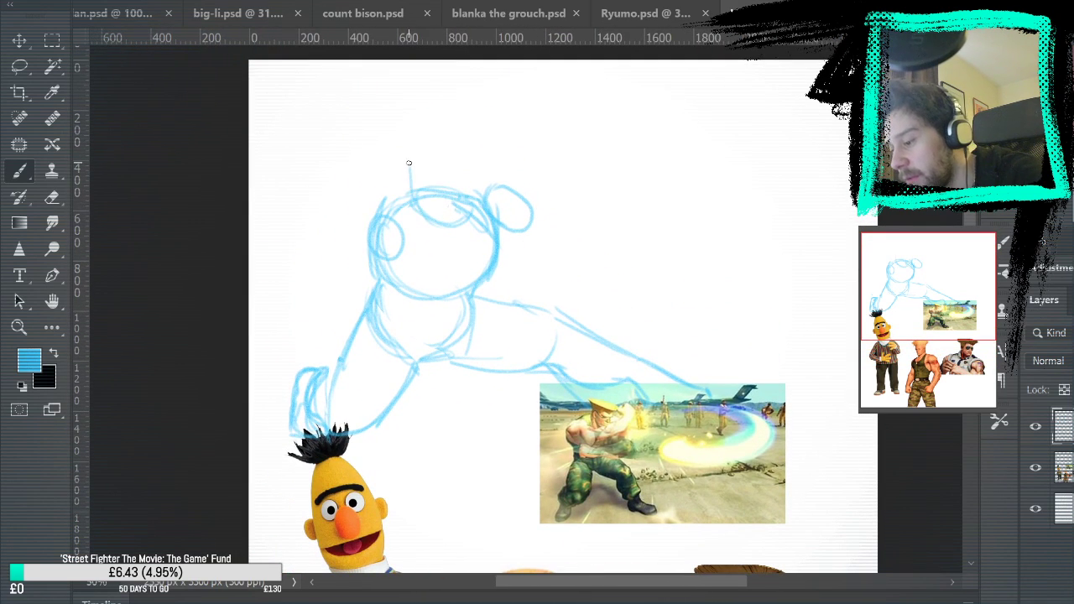
left_click_drag(478, 187, 476, 114)
left_click_drag(443, 94, 412, 172)
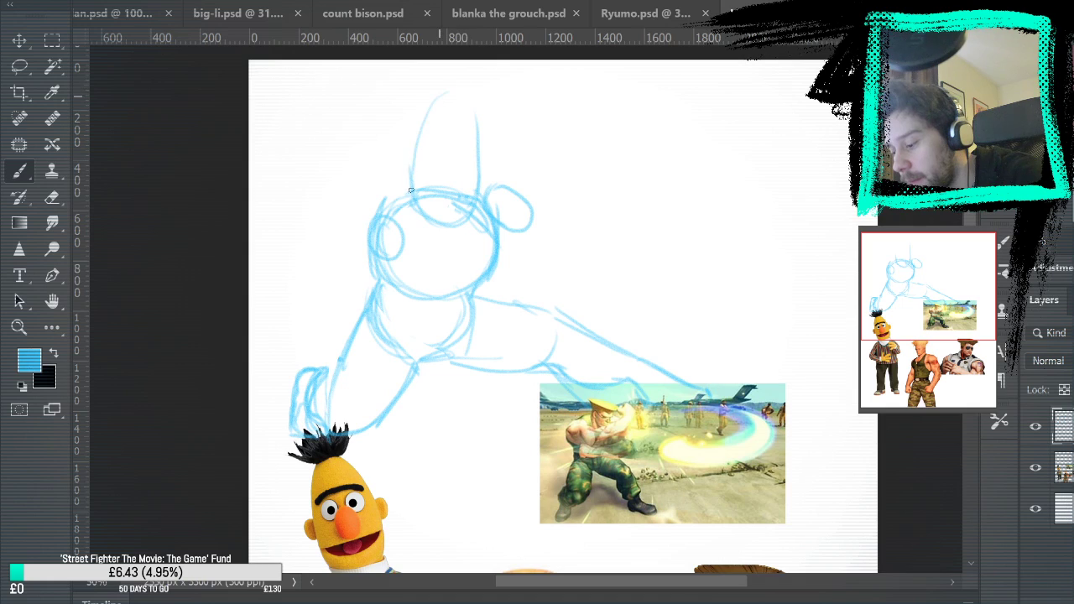
mouse_move(423, 118)
left_mouse_down()
mouse_move(470, 151)
mouse_move(477, 197)
left_mouse_up()
mouse_move(448, 98)
left_mouse_down()
mouse_move(413, 150)
mouse_move(411, 184)
left_mouse_up()
mouse_move(418, 156)
left_mouse_down()
mouse_move(478, 162)
mouse_move(478, 196)
left_mouse_up()
mouse_move(478, 178)
left_mouse_down()
mouse_move(433, 97)
mouse_move(478, 198)
left_mouse_up()
mouse_move(453, 98)
left_mouse_down()
mouse_move(410, 187)
mouse_move(418, 119)
left_mouse_up()
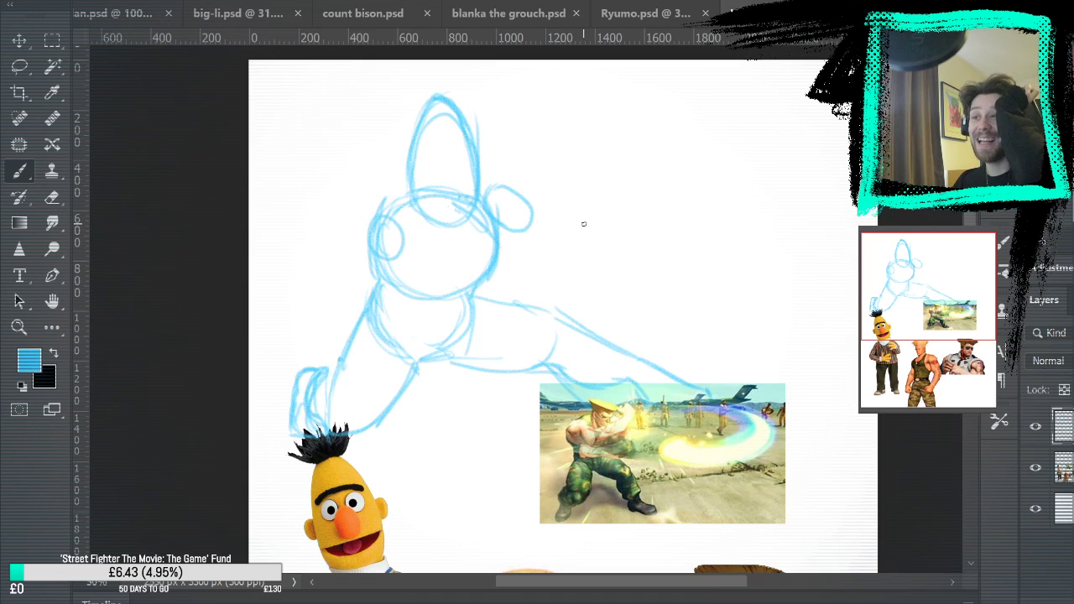
Erase the overlapping lines inside the head and around its tip, and redraw a cleaner egg-shaped outline
left_click(51, 196)
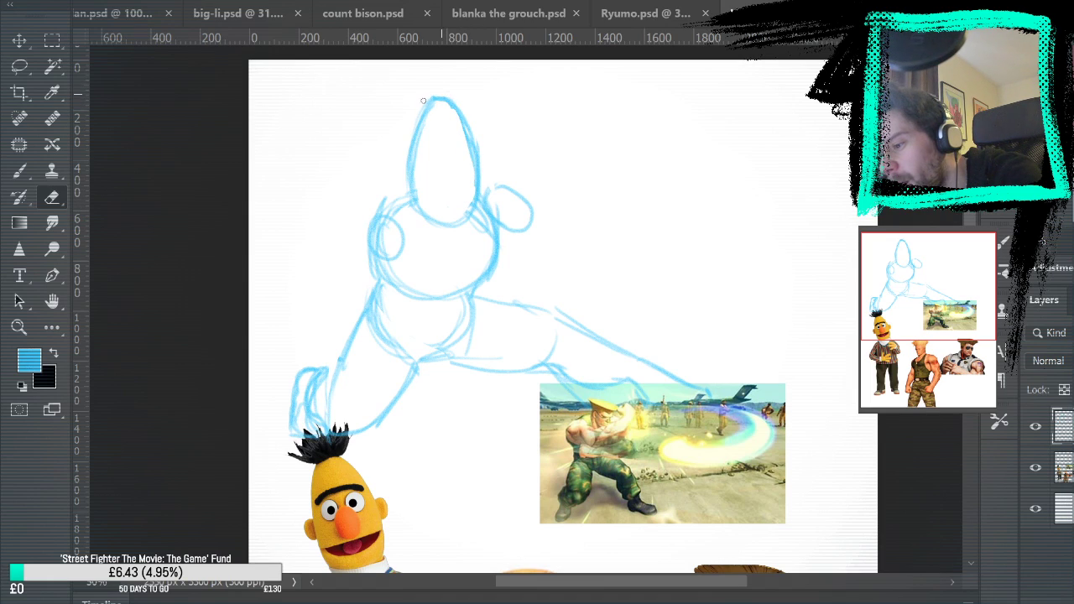
key("b")
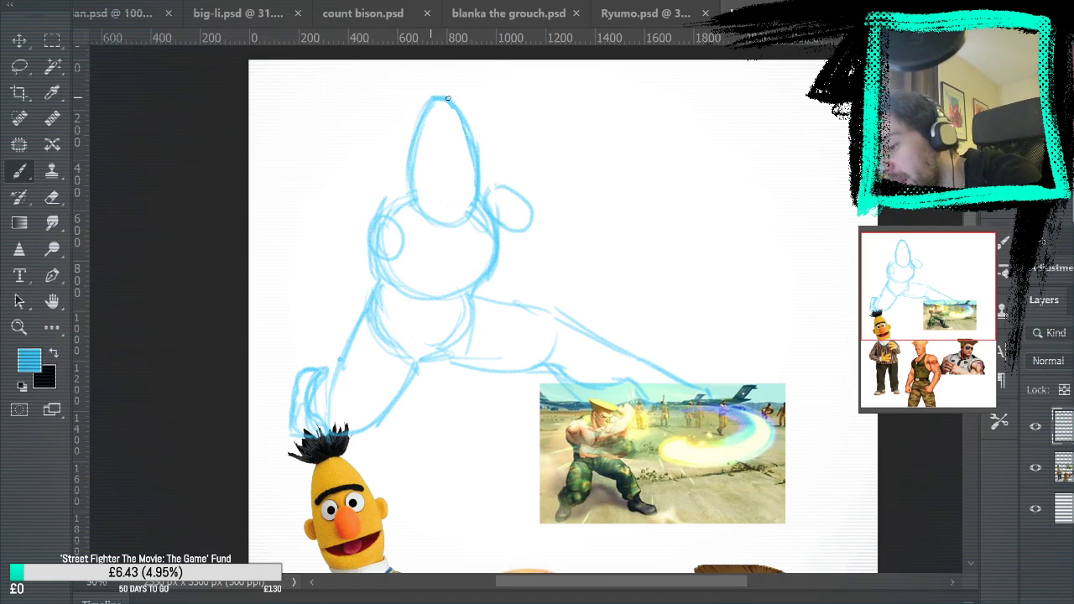
left_click_drag(479, 154, 407, 185)
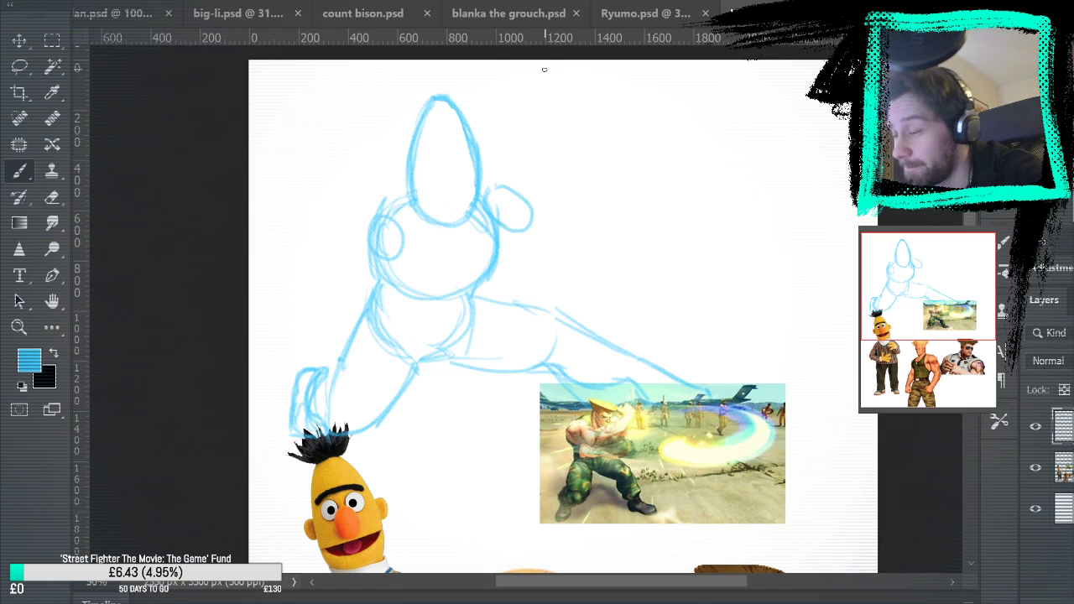
Sketch over both shoulders with bolder rounded strokes on either side of the head
left_click_drag(498, 184, 516, 234)
left_click_drag(483, 203, 520, 215)
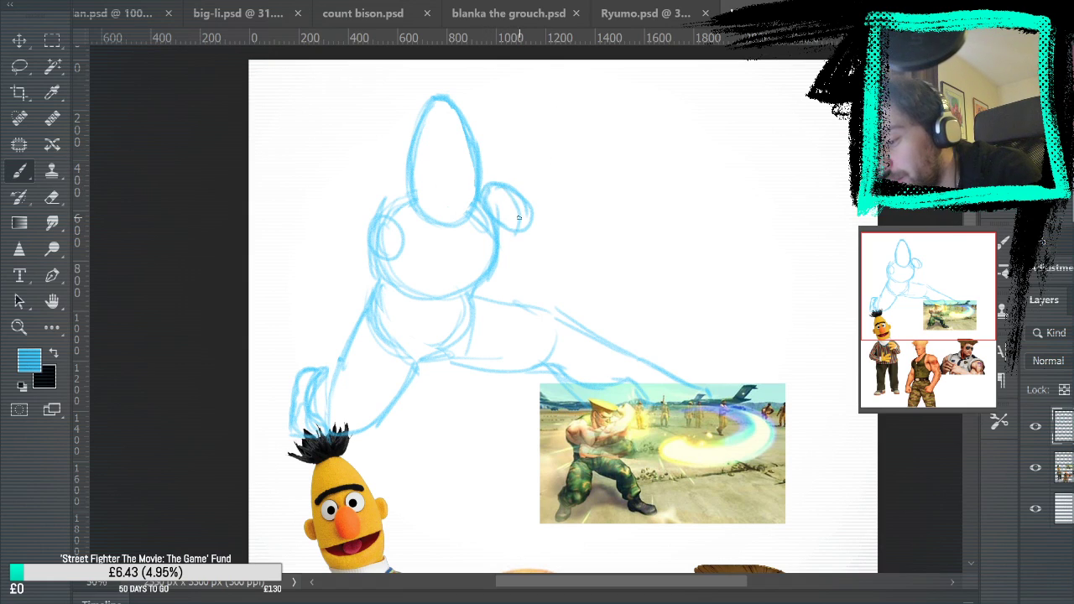
left_click_drag(357, 233, 369, 249)
left_click_drag(363, 208, 378, 257)
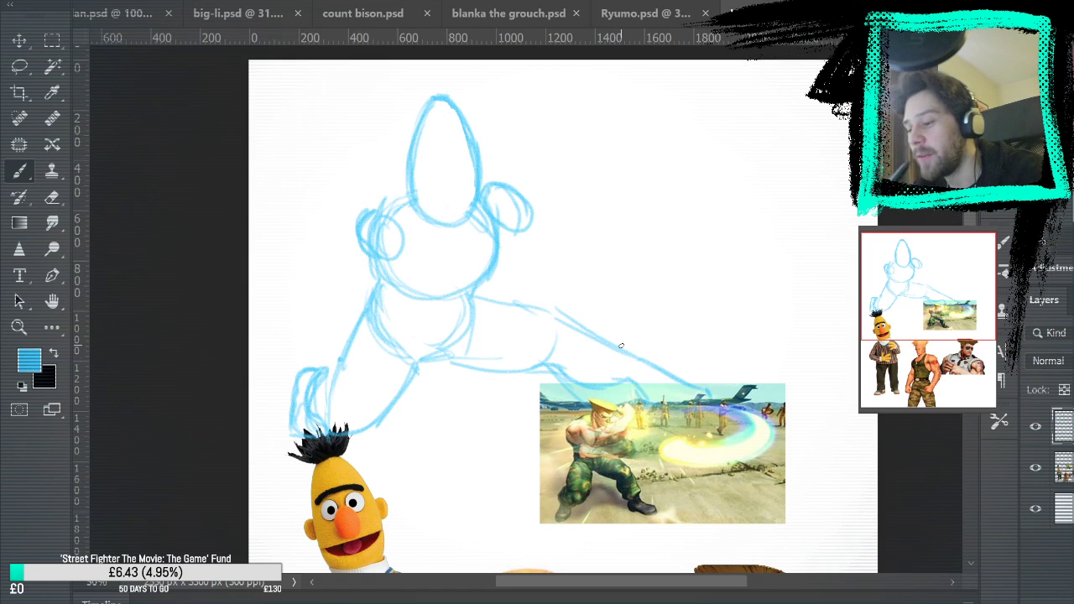
Examine the Bert and Guile reference images for the arm pose, and undo the stroke drawn over the fighting-pose picture
left_click_drag(659, 331, 621, 266)
left_click_drag(355, 196, 350, 166)
left_click_drag(454, 122, 482, 141)
mouse_move(697, 289)
left_mouse_down()
mouse_move(730, 158)
mouse_move(746, 246)
mouse_move(691, 127)
left_mouse_up()
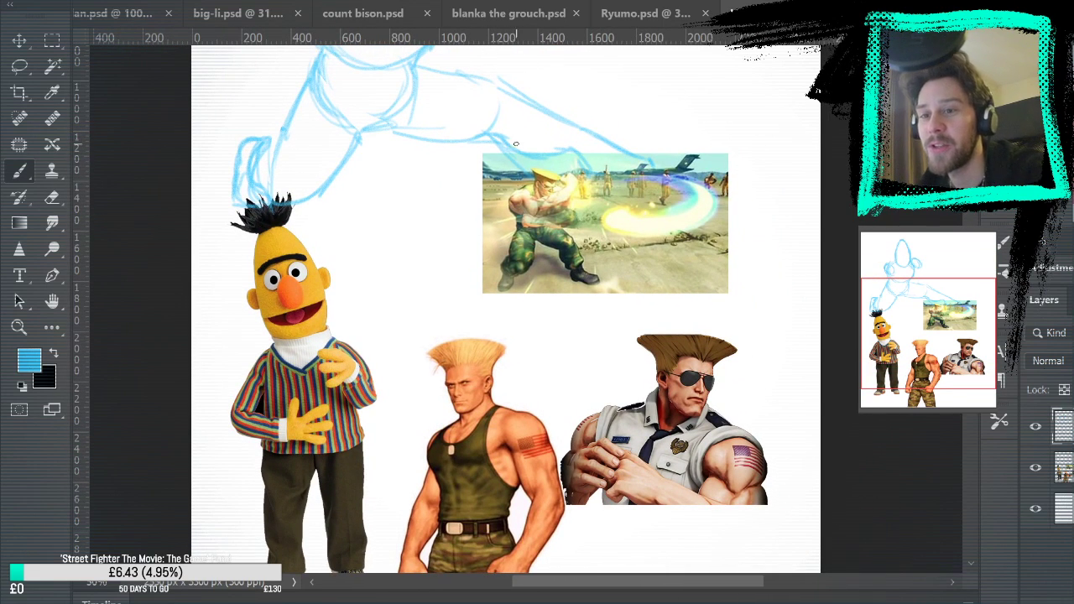
left_click_drag(558, 174, 583, 265)
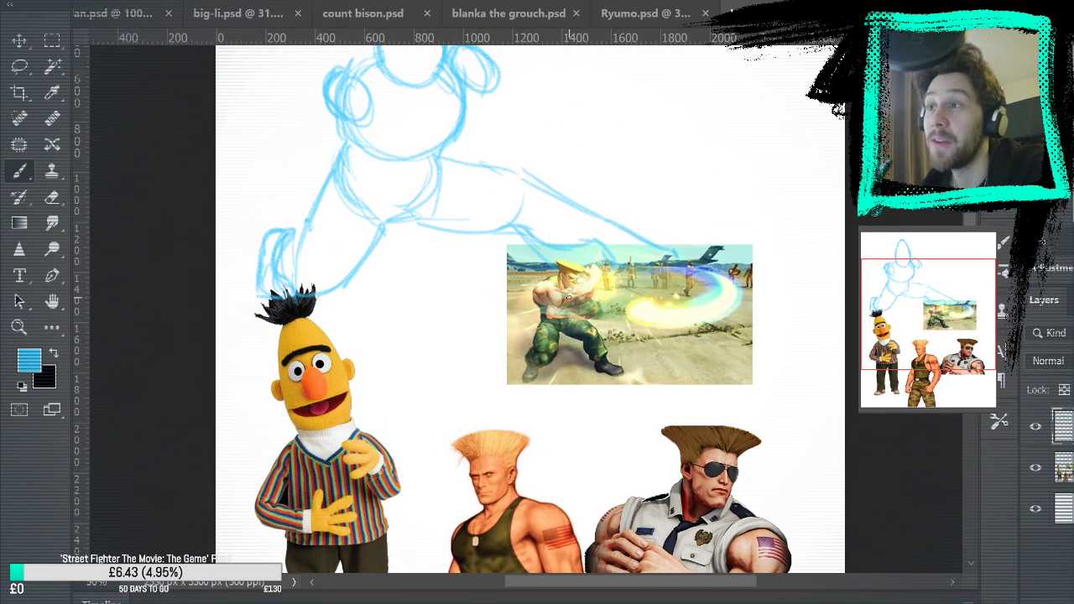
left_click_drag(520, 125, 537, 192)
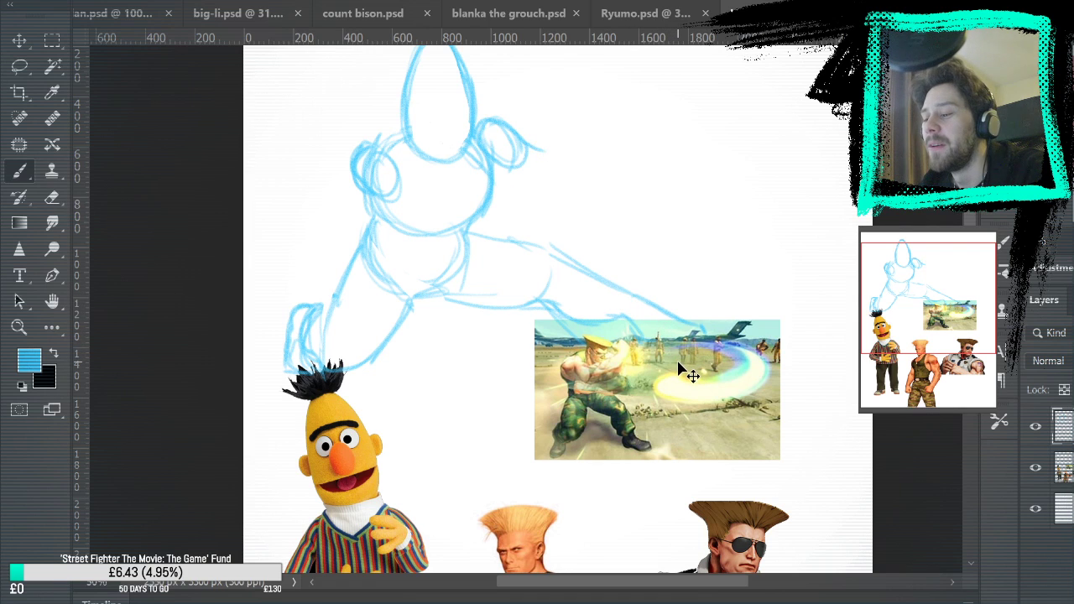
left_click_drag(606, 286, 556, 89)
mouse_move(631, 92)
left_mouse_down()
mouse_move(576, 334)
mouse_move(593, 371)
mouse_move(563, 353)
left_mouse_up()
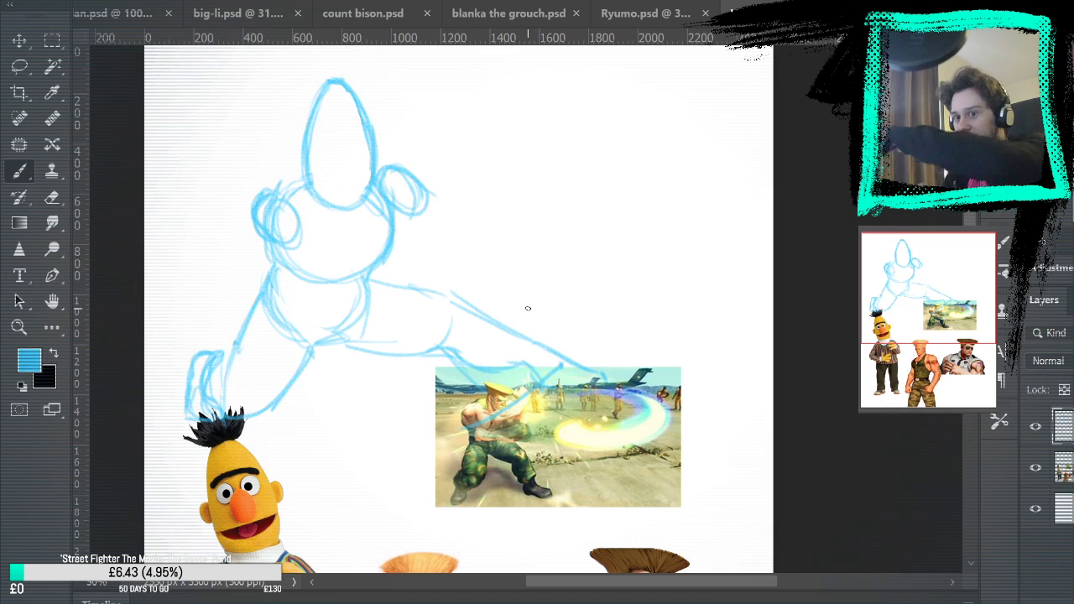
key("ctrl+z")
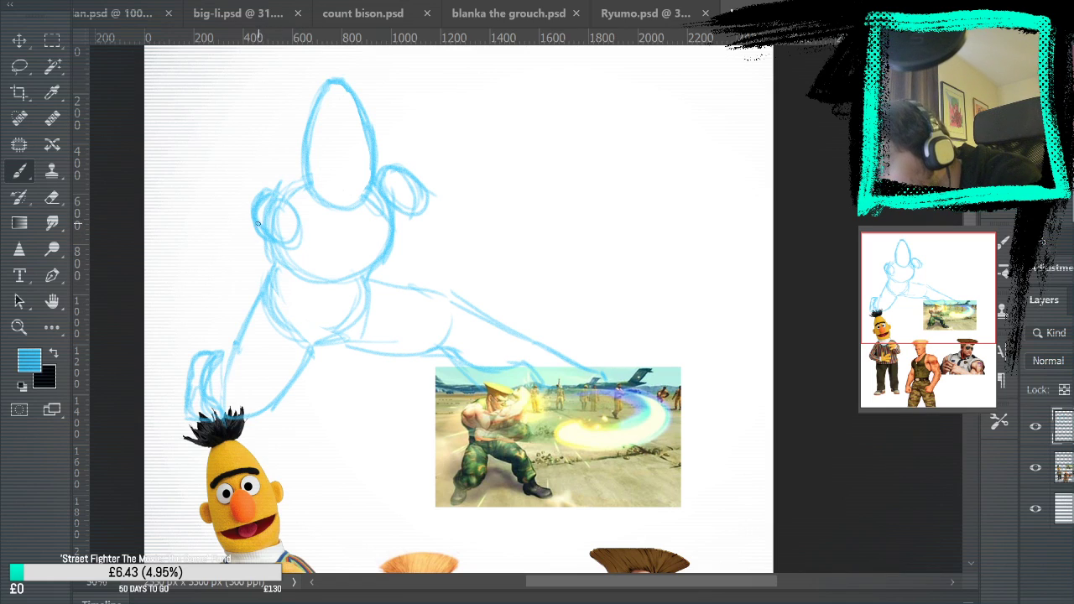
Erase part of the shoulder above the bent leg and sketch a rounded shoulder with an upper arm angled down across the torso
key("e")
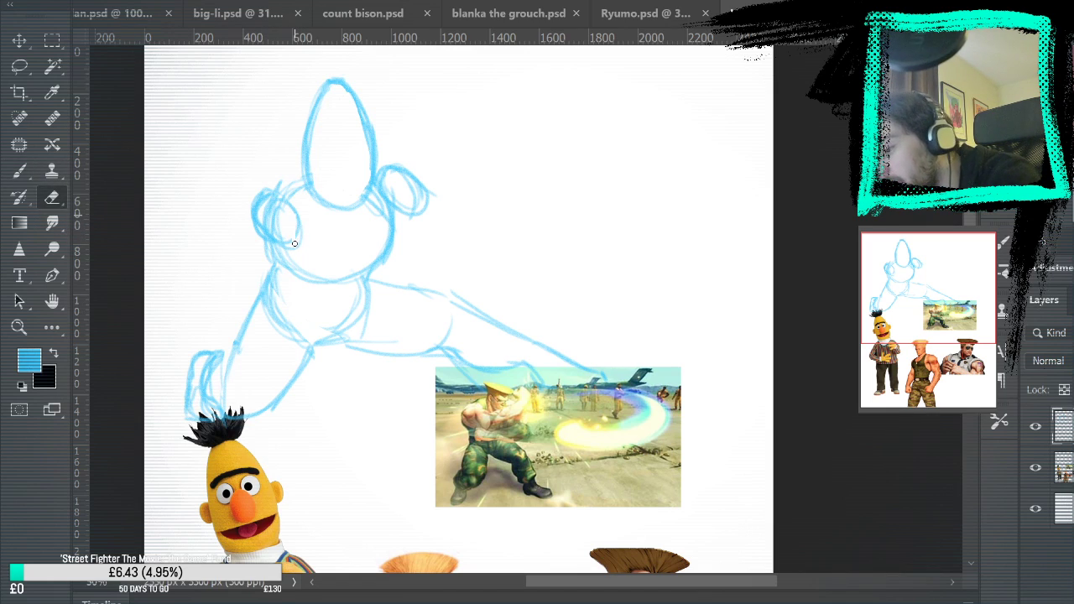
mouse_move(286, 200)
left_mouse_down()
mouse_move(261, 237)
mouse_move(257, 203)
mouse_move(276, 200)
mouse_move(278, 237)
mouse_move(264, 193)
left_mouse_up()
key("b")
mouse_move(258, 236)
left_mouse_down()
mouse_move(288, 301)
mouse_move(319, 246)
left_mouse_up()
mouse_move(307, 292)
left_mouse_down()
mouse_move(302, 256)
mouse_move(322, 289)
left_mouse_up()
left_click_drag(281, 227, 320, 267)
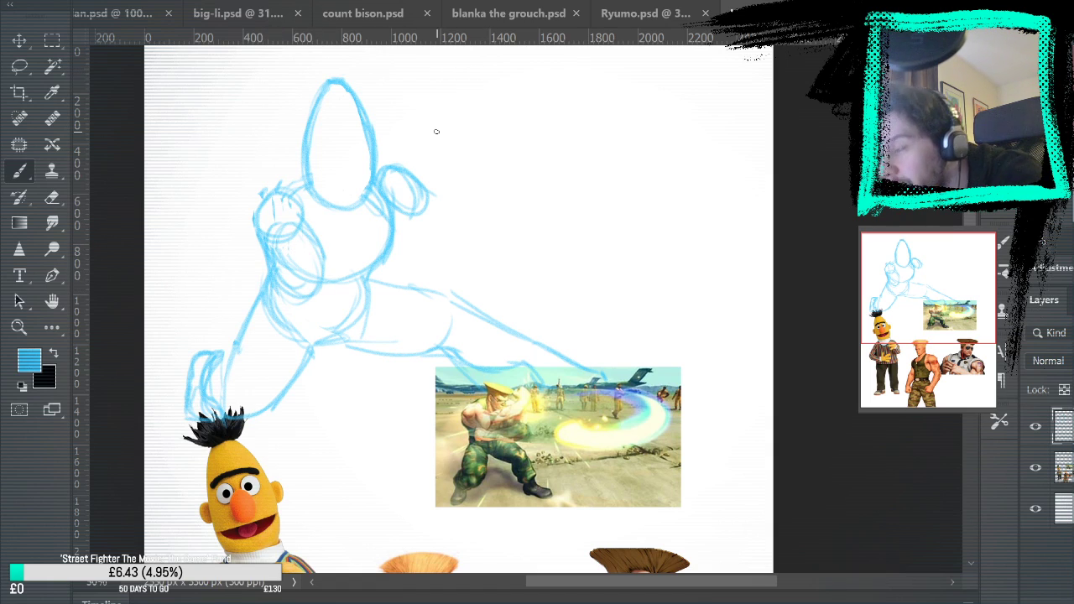
mouse_move(396, 214)
left_mouse_down()
mouse_move(384, 161)
mouse_move(397, 210)
mouse_move(438, 240)
mouse_move(399, 248)
left_mouse_up()
left_click_drag(326, 256, 409, 264)
left_click_drag(306, 307, 420, 278)
key("ctrl+z")
key("ctrl+z")
key("ctrl+z")
Sketch the chest lines and the upper arm on the outstretched-leg side, and erase stray marks beside that shoulder
mouse_move(324, 255)
left_mouse_down()
mouse_move(369, 208)
mouse_move(411, 192)
mouse_move(403, 169)
mouse_move(408, 186)
left_mouse_up()
mouse_move(254, 237)
left_mouse_down()
mouse_move(294, 301)
mouse_move(323, 313)
mouse_move(382, 258)
left_mouse_up()
mouse_move(378, 186)
left_mouse_down()
mouse_move(406, 173)
mouse_move(398, 149)
mouse_move(446, 173)
left_mouse_up()
key("e")
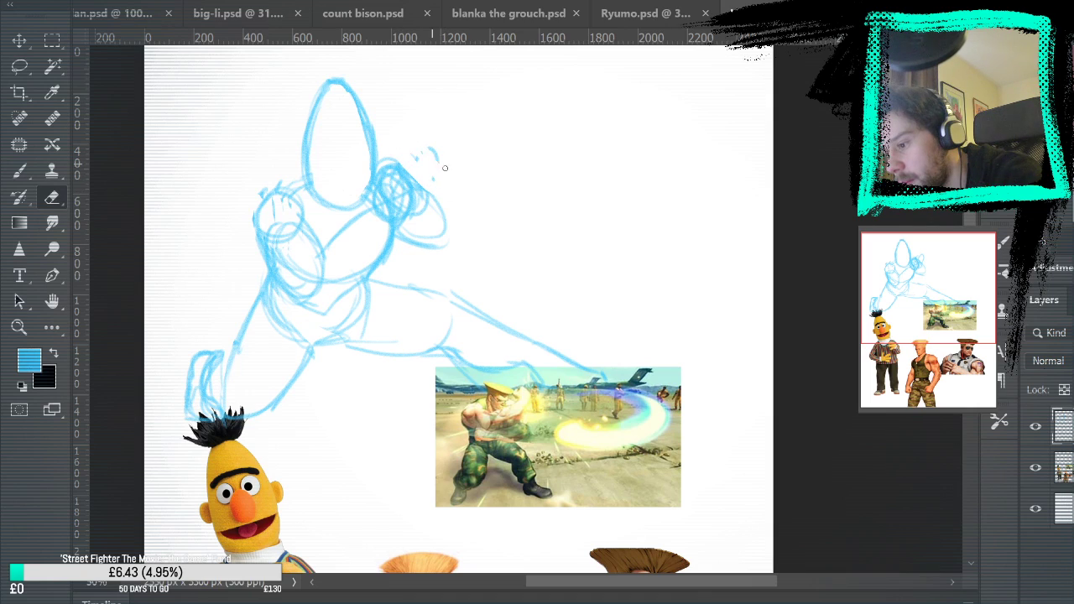
Sketch the forearm from the outer elbow down toward the hips, ending in a round fist in front of the waist
key("b")
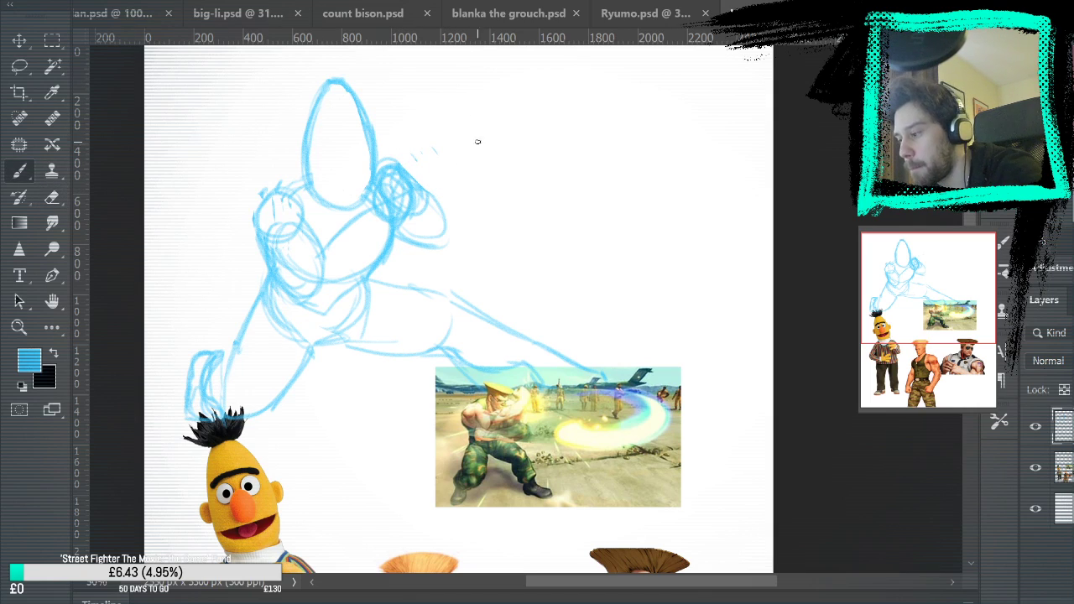
mouse_move(412, 252)
left_mouse_down()
mouse_move(374, 277)
mouse_move(361, 309)
left_mouse_up()
mouse_move(430, 198)
left_mouse_down()
mouse_move(458, 225)
mouse_move(434, 274)
mouse_move(387, 318)
left_mouse_up()
left_click_drag(458, 228, 434, 265)
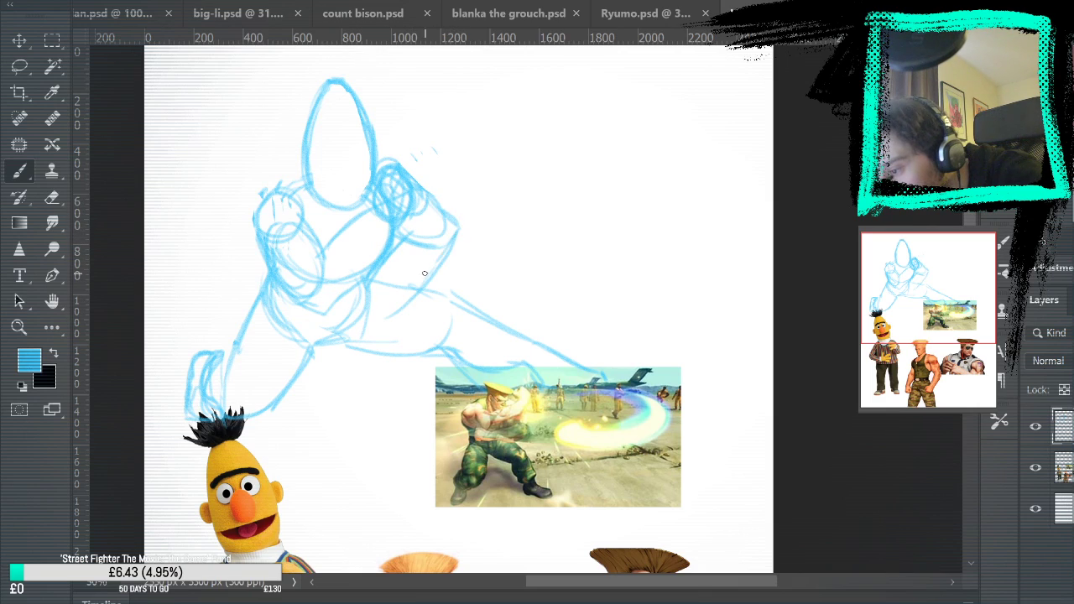
mouse_move(344, 308)
left_mouse_down()
mouse_move(351, 286)
mouse_move(334, 329)
mouse_move(376, 312)
mouse_move(356, 337)
left_mouse_up()
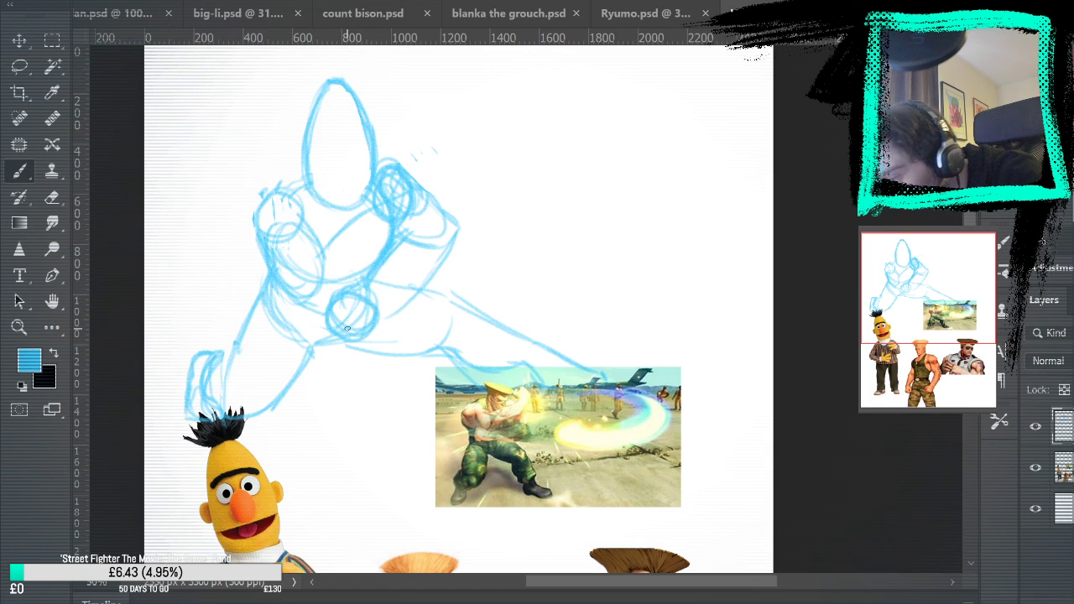
Lasso the egg-shaped head, tilt it clockwise with Free Transform, and deselect it
left_click_drag(620, 280, 662, 238)
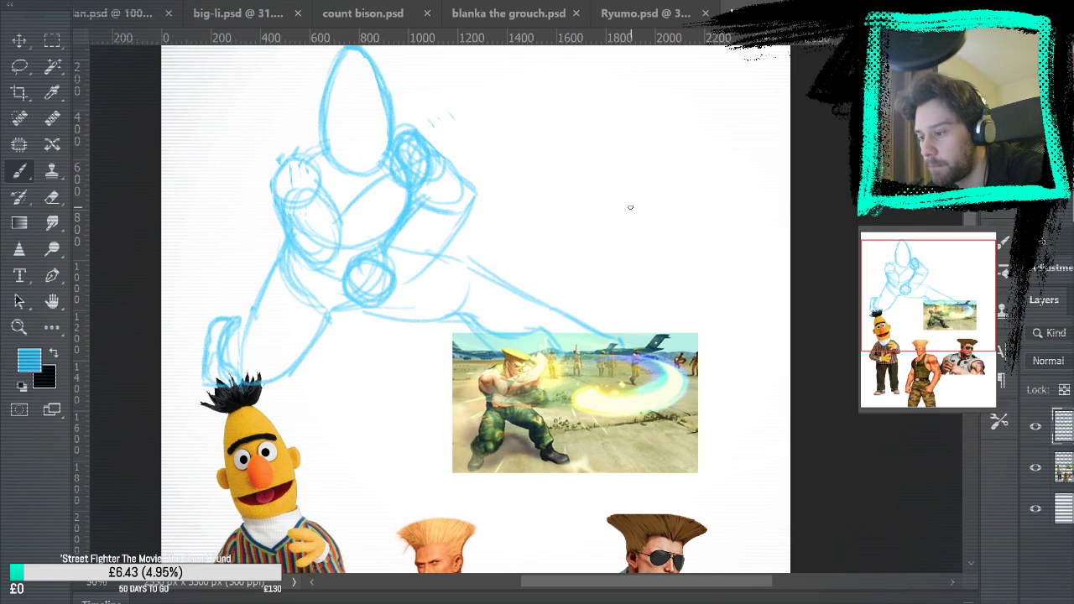
left_click_drag(628, 217, 643, 316)
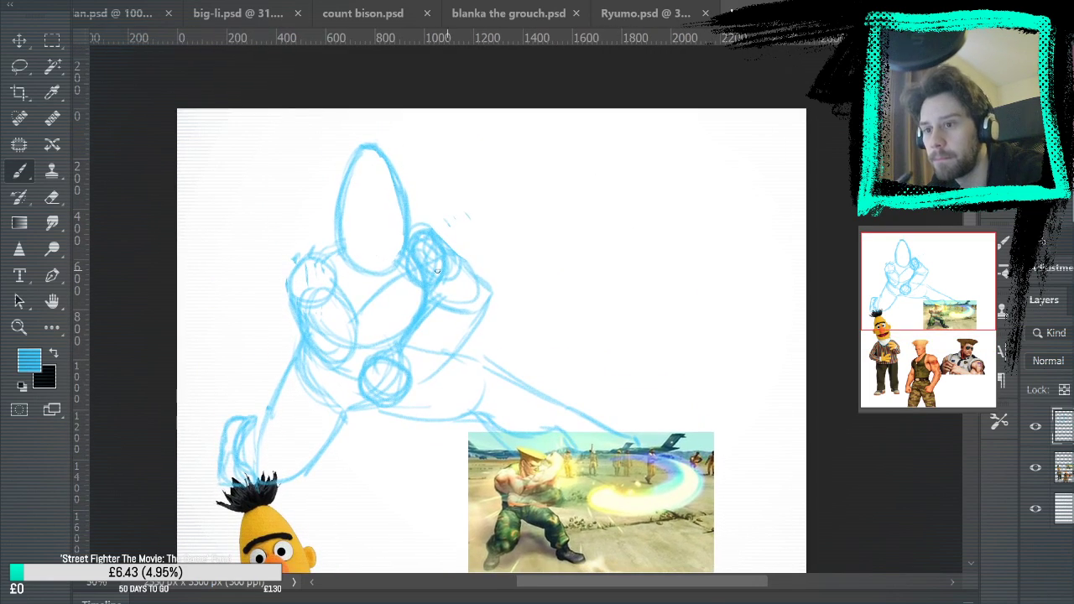
key("l")
mouse_move(336, 138)
left_mouse_down()
mouse_move(333, 227)
mouse_move(353, 282)
mouse_move(392, 289)
mouse_move(413, 240)
mouse_move(349, 126)
left_mouse_up()
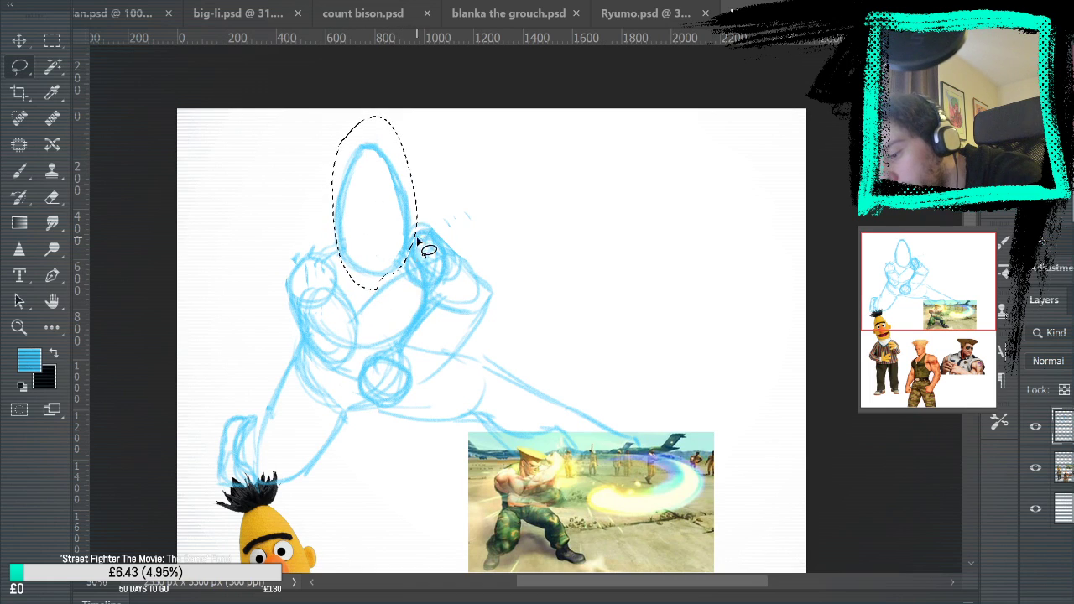
key("v")
key("ctrl+t")
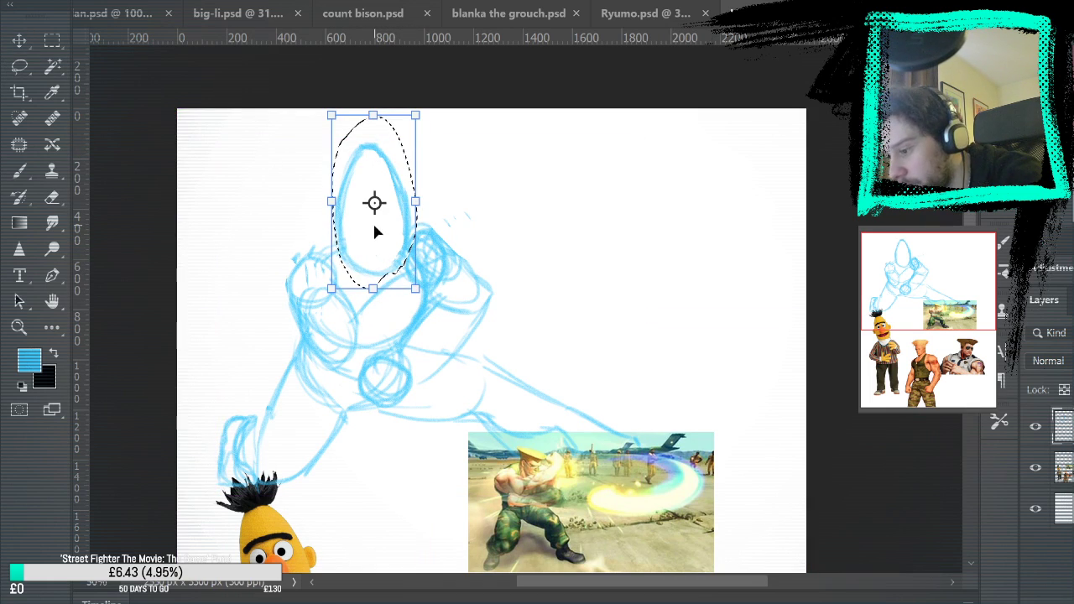
mouse_move(460, 176)
left_mouse_down()
mouse_move(561, 149)
mouse_move(597, 156)
mouse_move(596, 145)
left_mouse_up()
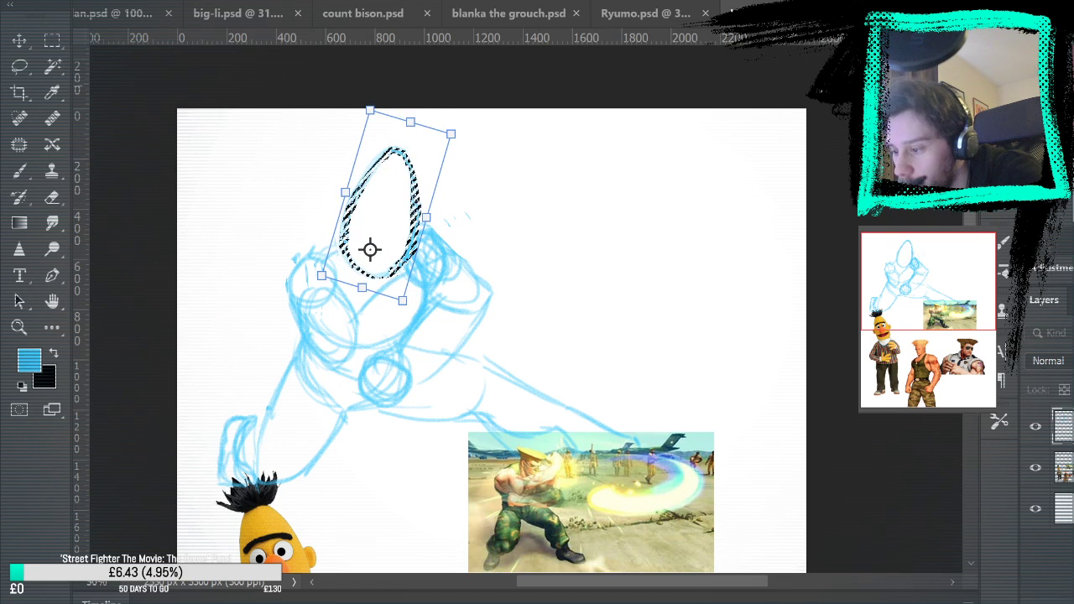
key("Return")
key("ctrl+d")
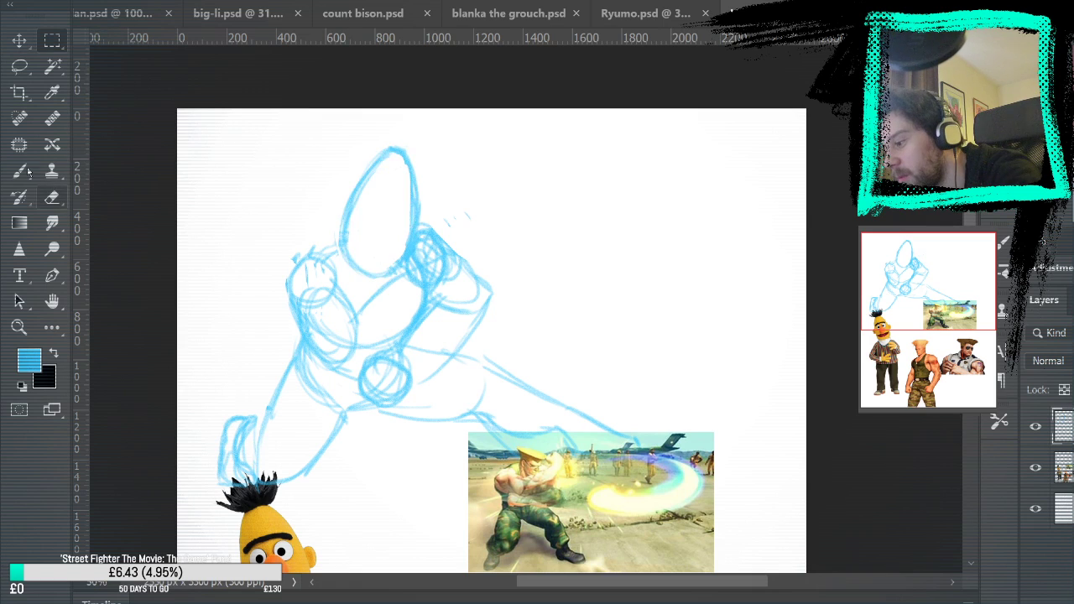
Strengthen the shoulder lines beside the tilted head with the Brush and hide the reference images layer
key("b")
mouse_move(729, 351)
left_mouse_down()
mouse_move(719, 148)
mouse_move(662, 71)
left_mouse_up()
mouse_move(720, 302)
left_mouse_down()
mouse_move(710, 194)
mouse_move(736, 314)
mouse_move(710, 540)
left_mouse_up()
left_click(1035, 468)
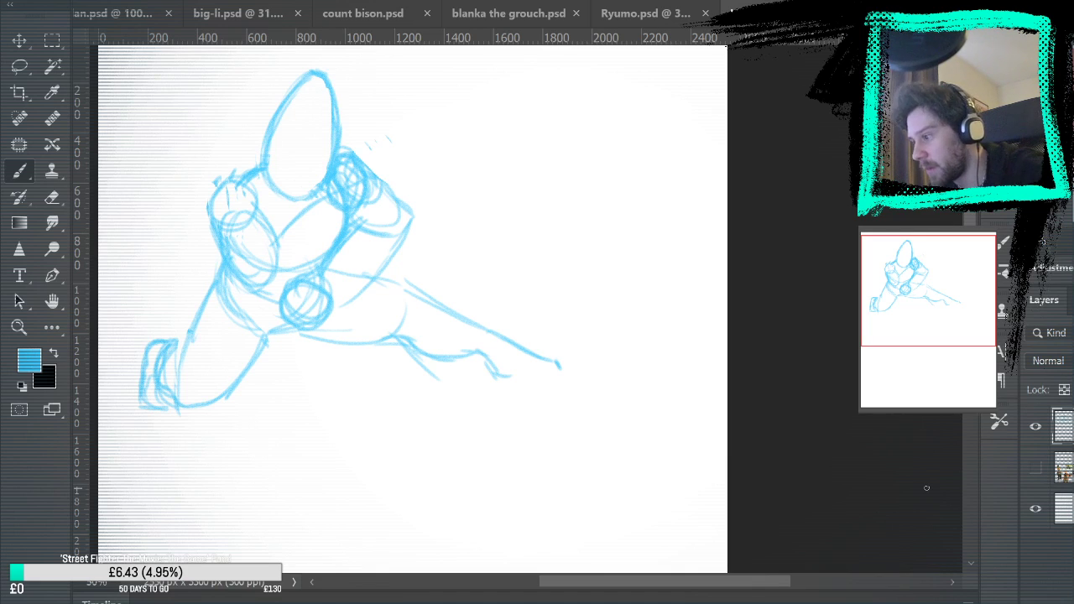
Lasso the head, torso and arms, rotate them slightly counterclockwise about the waist with Free Transform, and deselect them
key("l")
mouse_move(222, 128)
left_mouse_down()
mouse_move(210, 168)
mouse_move(223, 260)
mouse_move(298, 332)
mouse_move(337, 320)
mouse_move(431, 223)
mouse_move(336, 38)
mouse_move(265, 46)
left_mouse_up()
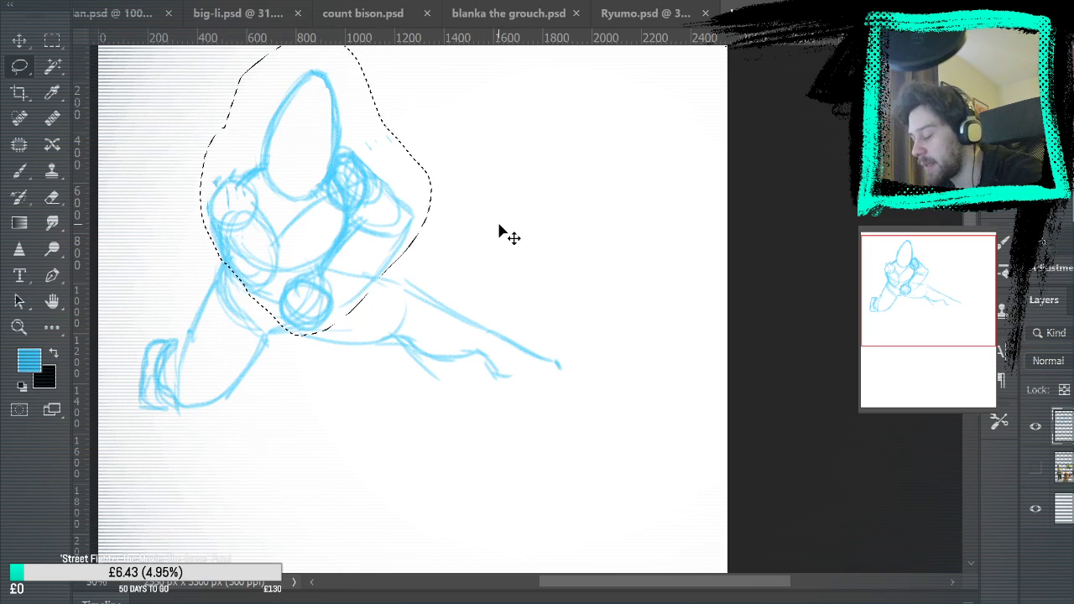
key("ctrl+t")
left_click_drag(319, 185, 264, 295)
mouse_move(569, 197)
left_mouse_down()
mouse_move(576, 130)
mouse_move(591, 182)
left_mouse_up()
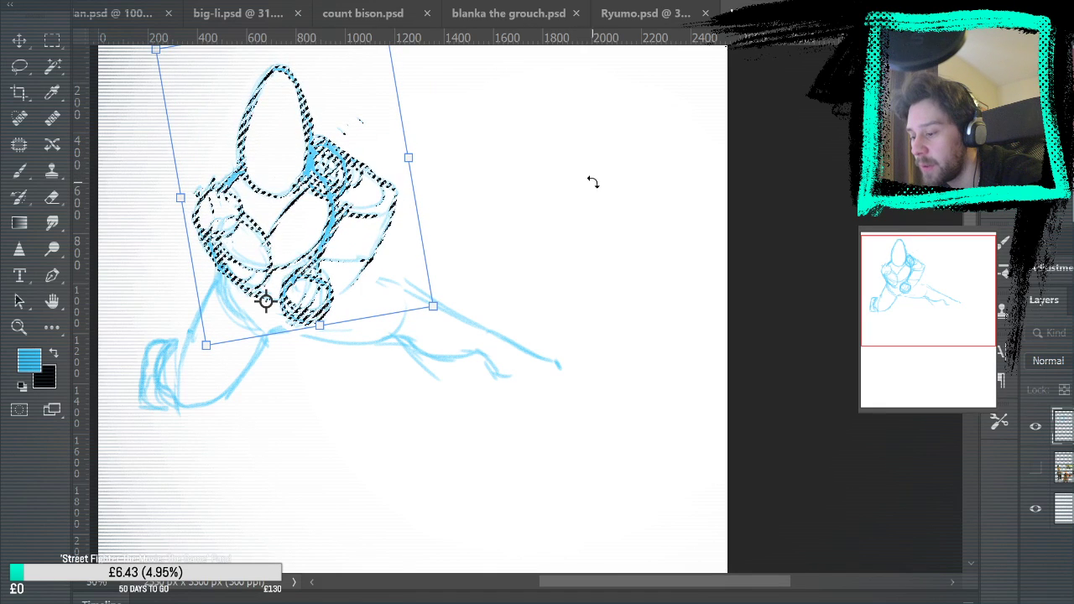
key("Return")
key("ctrl+d")
key("m")
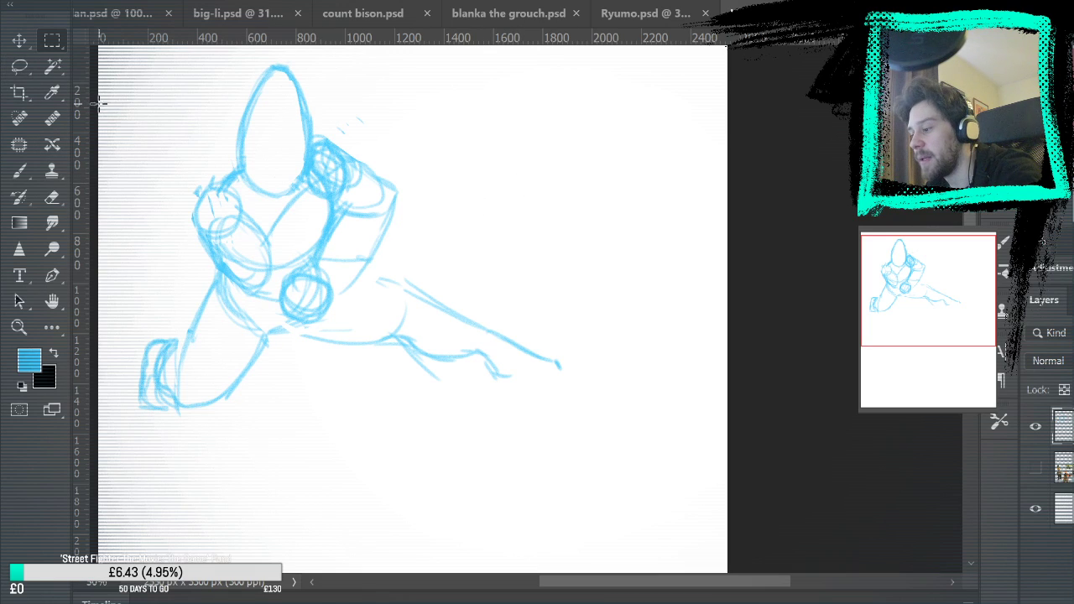
Lasso the outstretched leg, rotate it clockwise about the hip with Free Transform, shift it under the waist, and deselect it
left_click(20, 67)
mouse_move(285, 351)
left_mouse_down()
mouse_move(372, 305)
mouse_move(571, 453)
mouse_move(324, 445)
left_mouse_up()
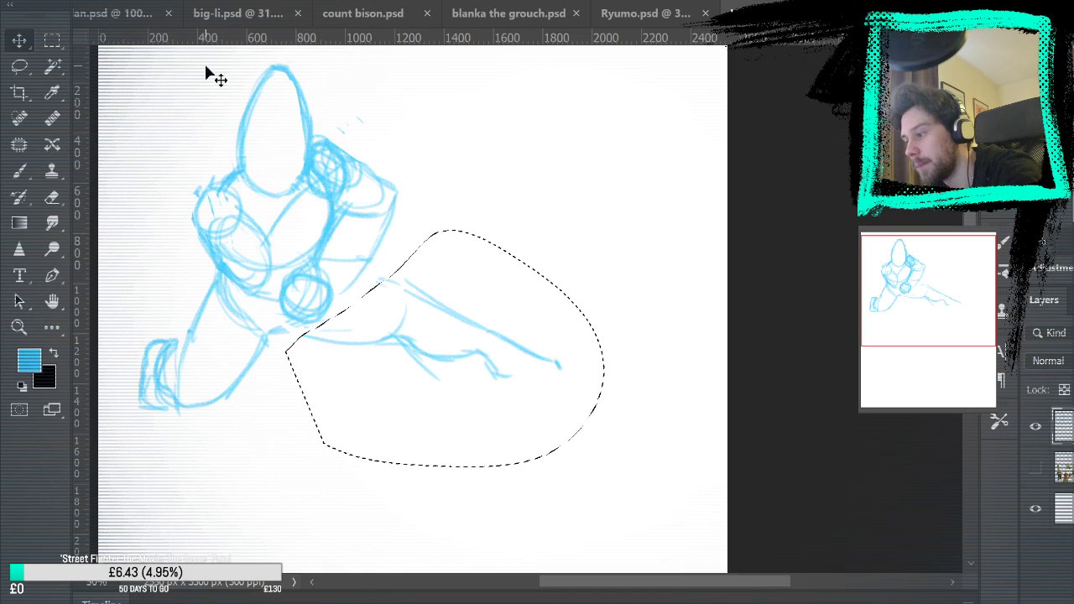
key("ctrl+t")
left_click_drag(444, 348, 327, 319)
mouse_move(604, 346)
left_mouse_down()
mouse_move(628, 370)
mouse_move(621, 336)
left_mouse_up()
mouse_move(663, 257)
left_mouse_down()
mouse_move(679, 350)
mouse_move(656, 419)
left_mouse_up()
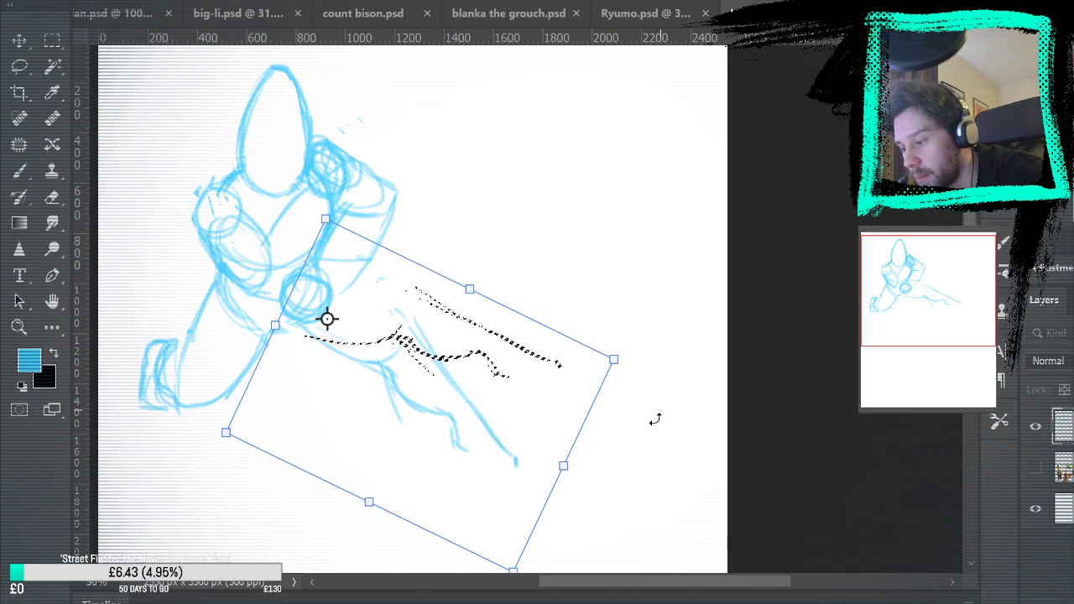
mouse_move(469, 368)
left_mouse_down()
mouse_move(454, 403)
mouse_move(461, 377)
left_mouse_up()
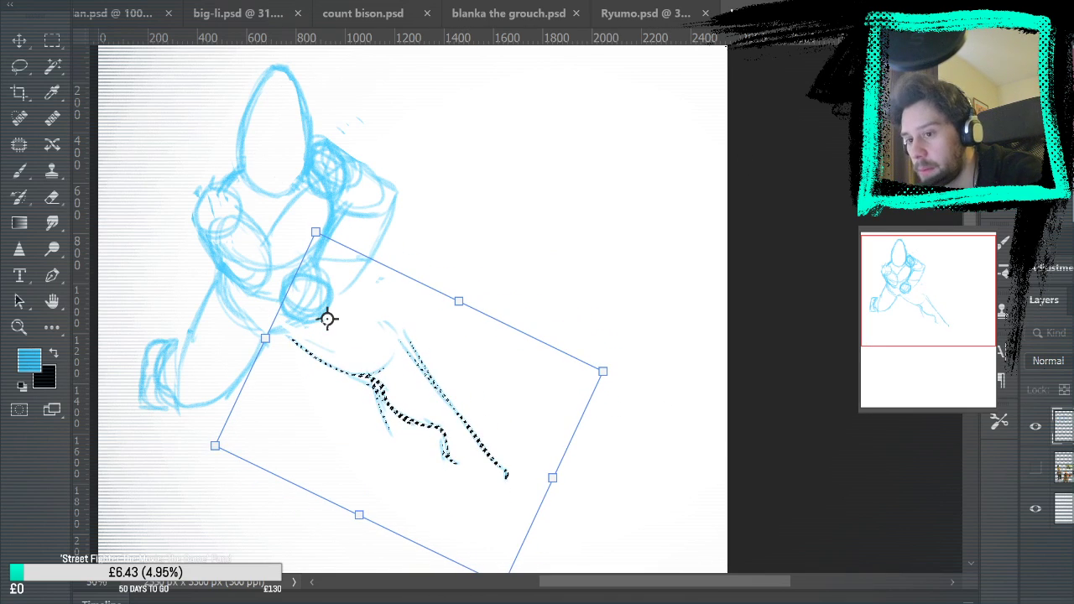
key("Return")
key("m")
left_click(114, 63)
Lasso both legs and the lower hips, delete them from the sketch layer, and deselect
key("l")
mouse_move(181, 253)
left_mouse_down()
mouse_move(237, 304)
mouse_move(560, 411)
mouse_move(156, 257)
left_mouse_up()
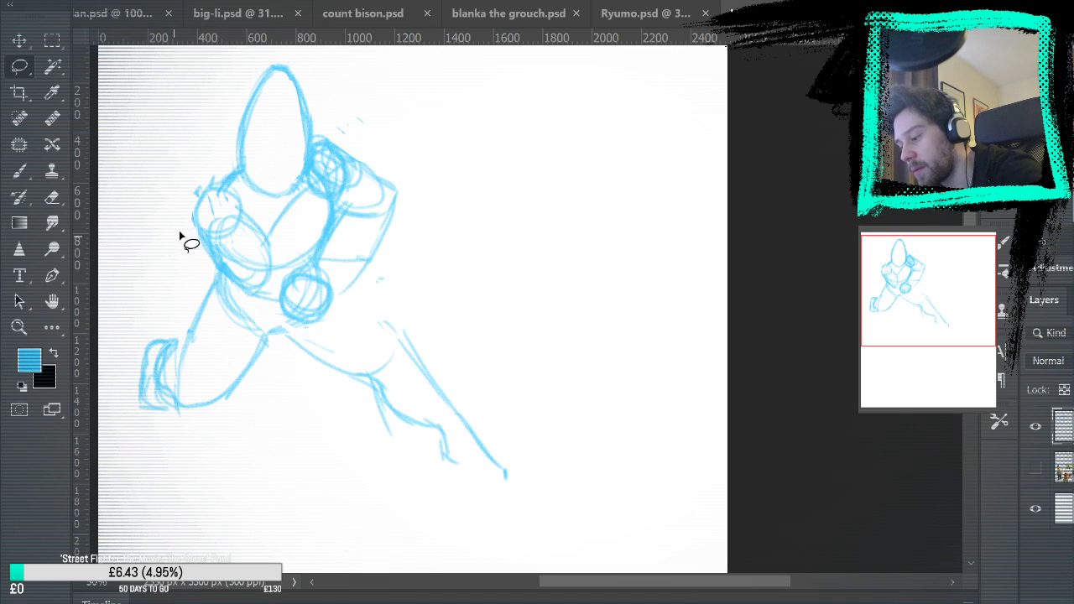
key("Delete")
key("ctrl+d")
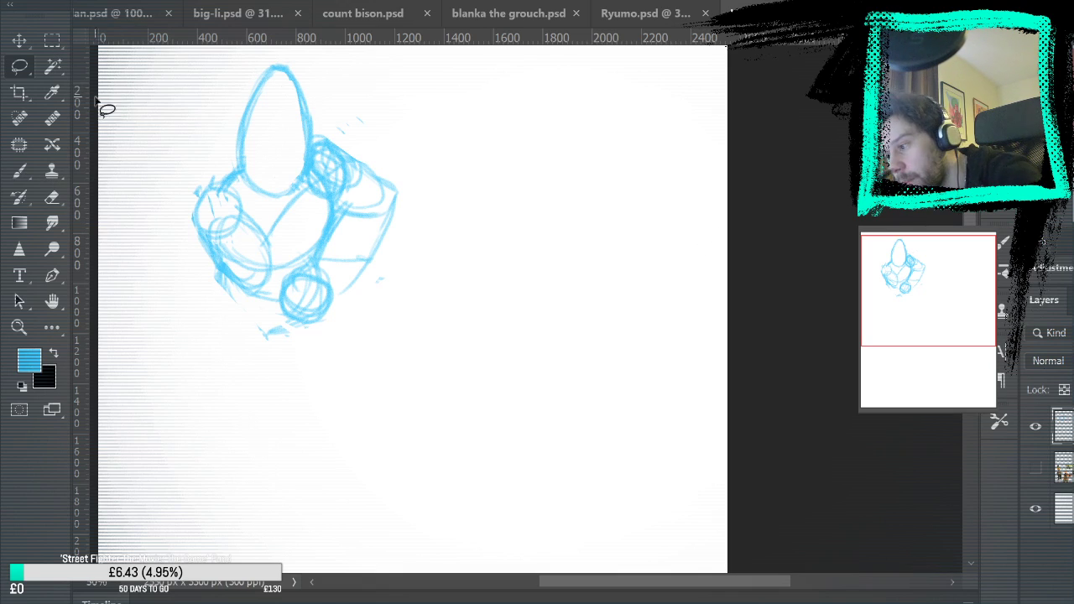
Redraw the rounded pelvis below the torso and waist-level fist with the light blue Brush
key("m")
left_click(32, 181)
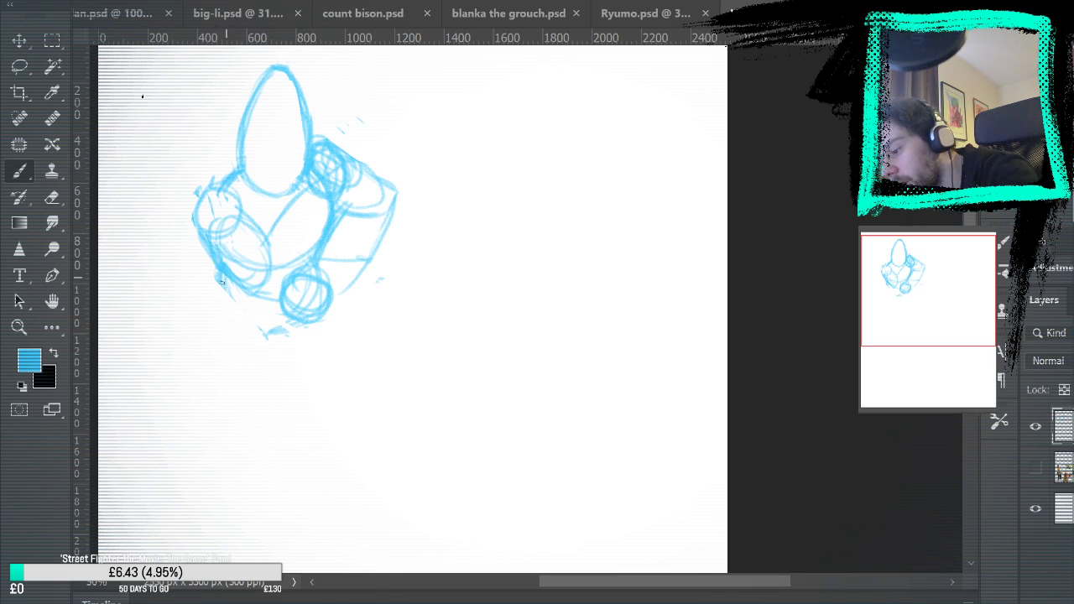
mouse_move(223, 277)
left_mouse_down()
mouse_move(327, 330)
mouse_move(270, 344)
mouse_move(275, 315)
left_mouse_up()
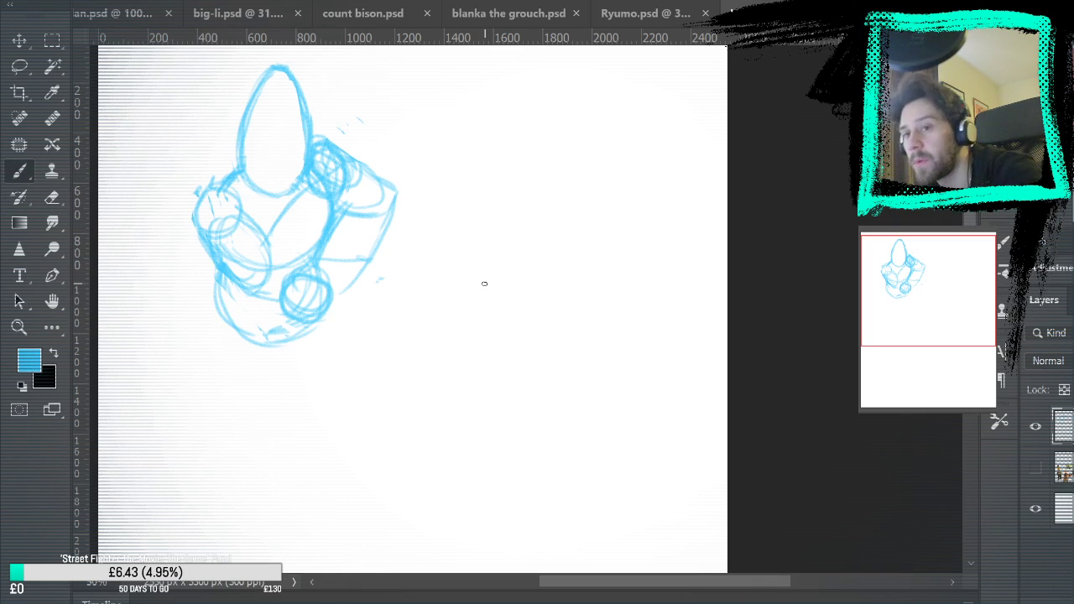
mouse_move(484, 284)
left_mouse_down()
mouse_move(463, 230)
mouse_move(439, 375)
mouse_move(429, 366)
left_mouse_up()
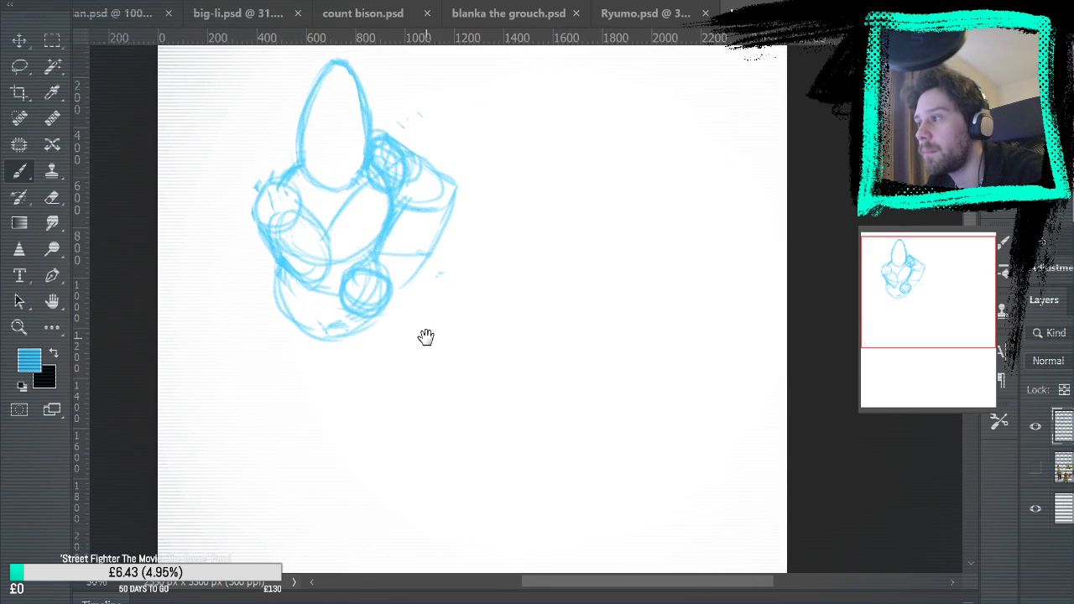
Redraw the elbow and outer forearm of the arm with the waist-level fist, and erase the old elbow corner
mouse_move(396, 290)
left_mouse_down()
mouse_move(454, 206)
mouse_move(452, 181)
mouse_move(453, 215)
mouse_move(421, 160)
mouse_move(449, 208)
left_mouse_up()
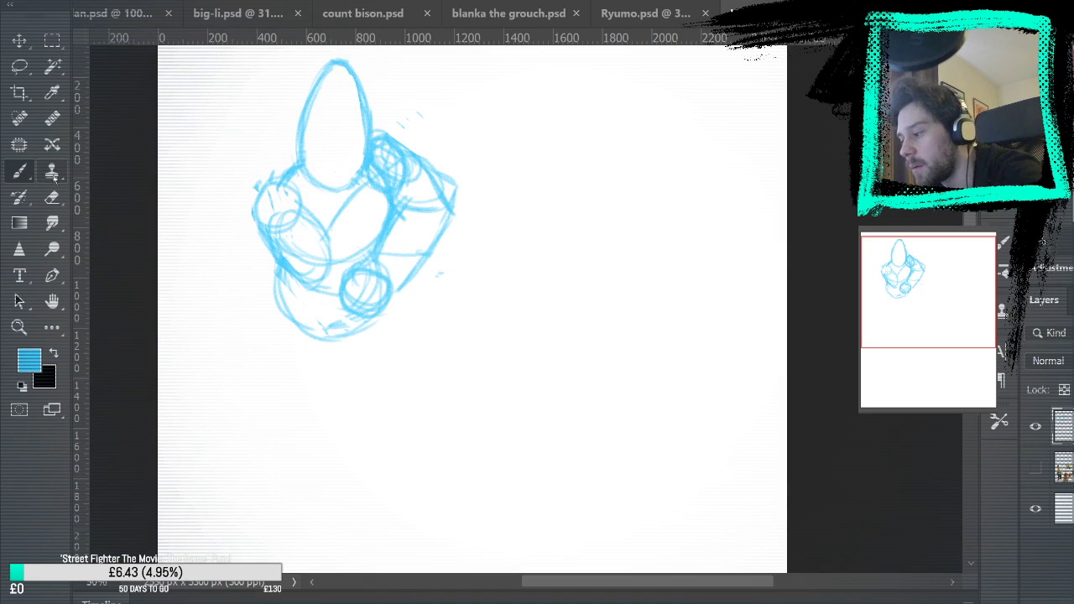
key("e")
left_click_drag(440, 168, 453, 206)
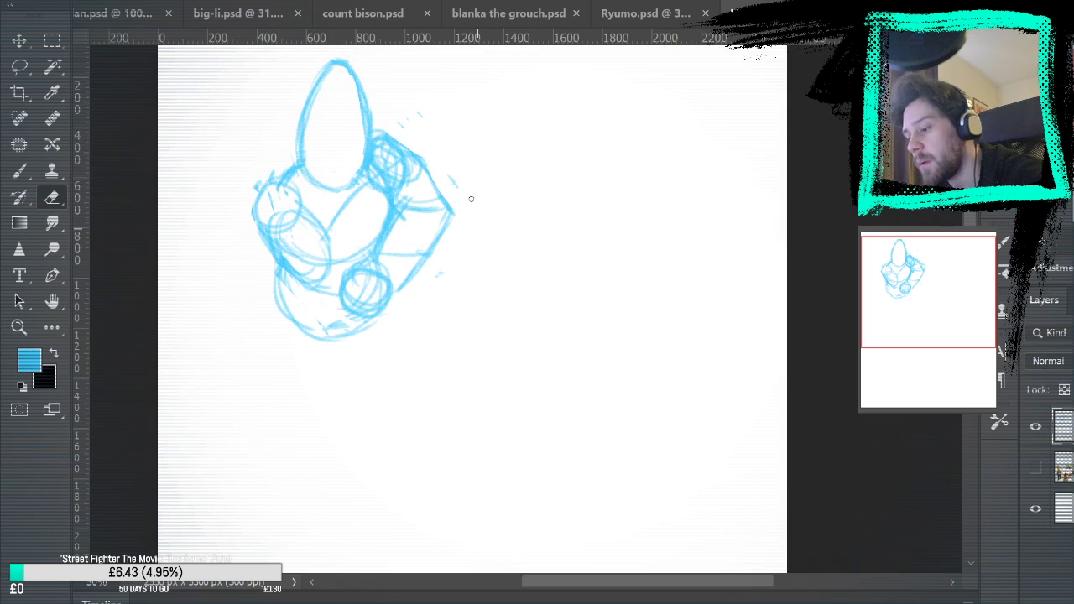
key("b")
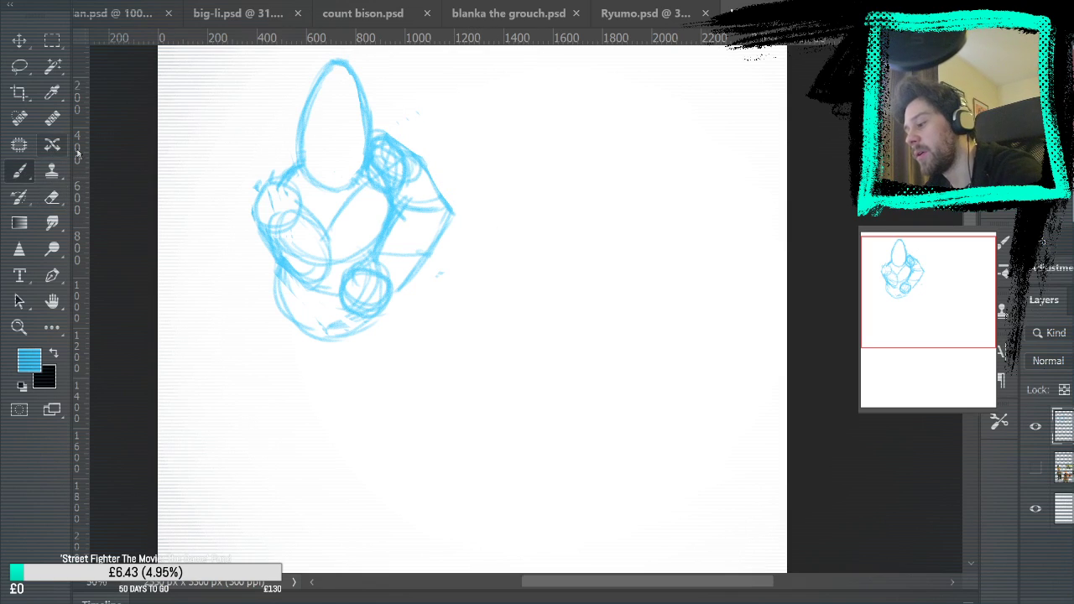
left_click_drag(345, 340, 421, 370)
mouse_move(395, 292)
left_mouse_down()
mouse_move(457, 339)
mouse_move(465, 360)
left_mouse_up()
key("ctrl+z")
key("ctrl+z")
key("ctrl+z")
Sketch both thighs spreading outward from the pelvis, one on each side of the crotch
left_click_drag(346, 337, 421, 386)
mouse_move(398, 290)
left_mouse_down()
mouse_move(461, 371)
mouse_move(394, 291)
mouse_move(474, 395)
left_mouse_up()
left_click_drag(345, 336, 468, 399)
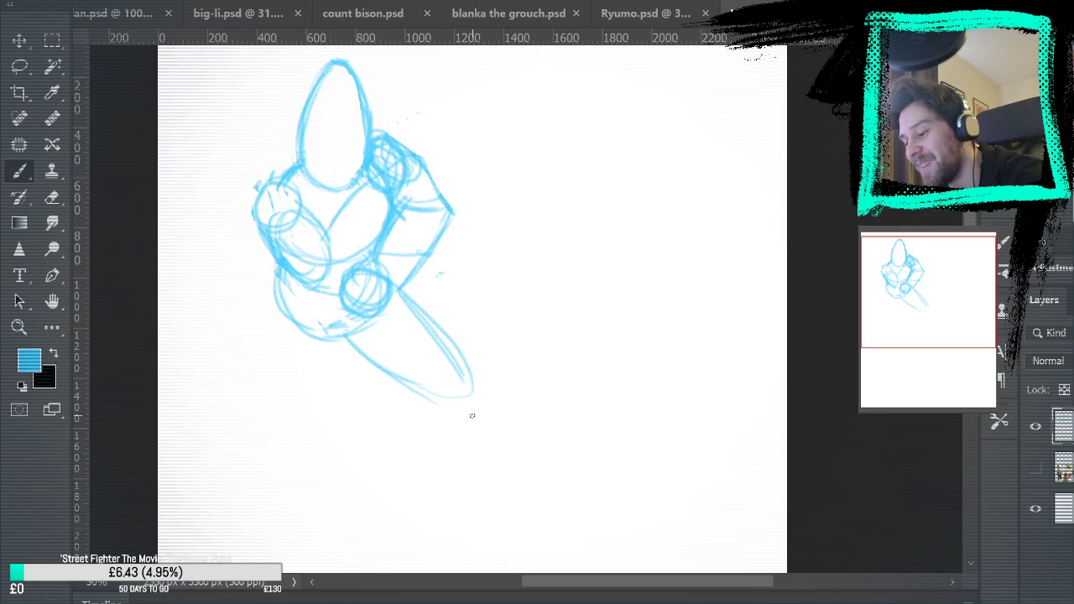
mouse_move(276, 289)
left_mouse_down()
mouse_move(258, 404)
mouse_move(338, 353)
mouse_move(248, 430)
left_mouse_up()
left_click_drag(277, 304, 249, 430)
Extend the fist-side thigh with a knee, a long diagonal lower leg and a pointed foot
mouse_move(513, 376)
left_mouse_down()
mouse_move(539, 216)
mouse_move(510, 289)
left_mouse_up()
mouse_move(554, 359)
left_mouse_down()
mouse_move(506, 277)
mouse_move(489, 333)
mouse_move(501, 342)
left_mouse_up()
left_click_drag(459, 281, 492, 338)
left_click_drag(471, 299, 503, 352)
left_click_drag(478, 319, 539, 388)
left_click_drag(552, 347, 614, 399)
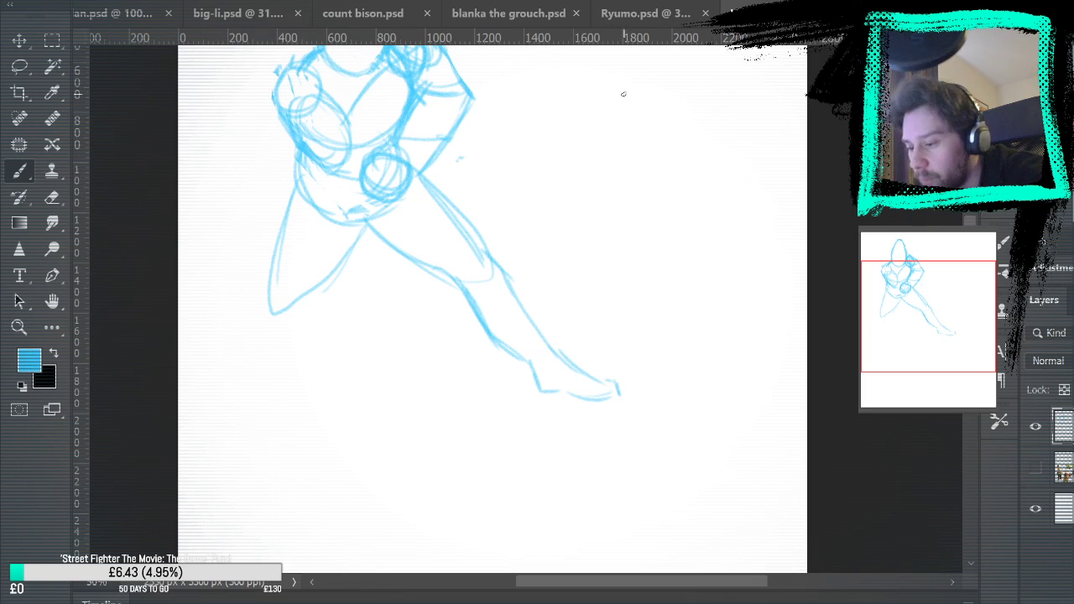
Sketch the knee, calf and ankle of the opposite leg, and strengthen its thigh contours
mouse_move(270, 292)
left_mouse_down()
mouse_move(259, 334)
mouse_move(271, 339)
left_mouse_up()
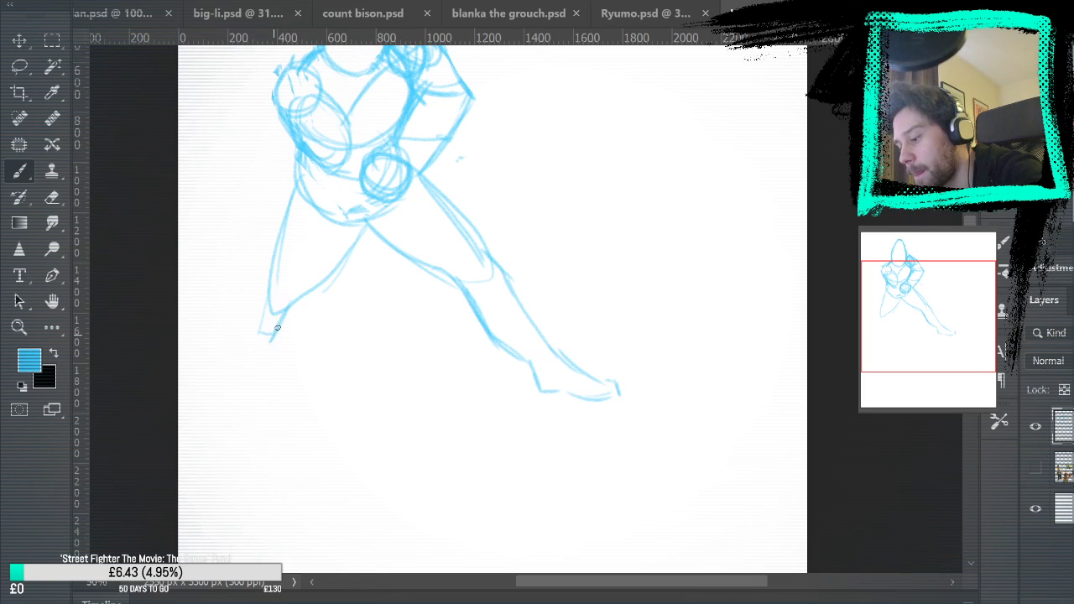
left_click_drag(362, 229, 304, 303)
left_click_drag(282, 340, 256, 395)
left_click_drag(277, 238, 216, 411)
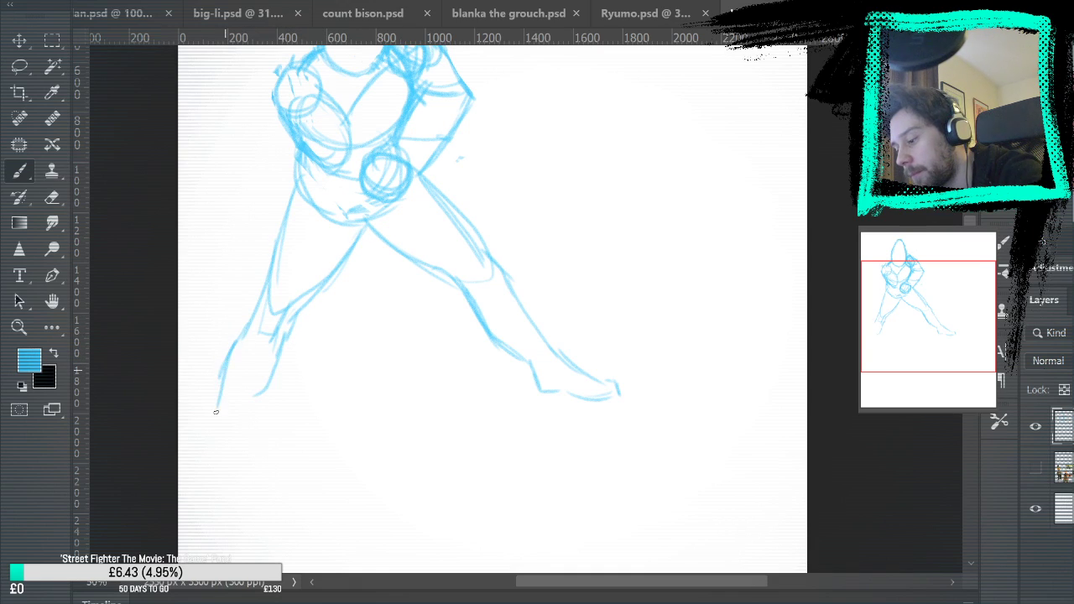
left_click_drag(295, 202, 257, 312)
left_click_drag(228, 382, 211, 431)
mouse_move(250, 398)
left_mouse_down()
mouse_move(232, 433)
mouse_move(235, 477)
left_mouse_up()
left_click_drag(209, 428, 198, 483)
Lasso the whole fist-side leg, delete it from the sketch, and deselect
left_click_drag(712, 227, 784, 274)
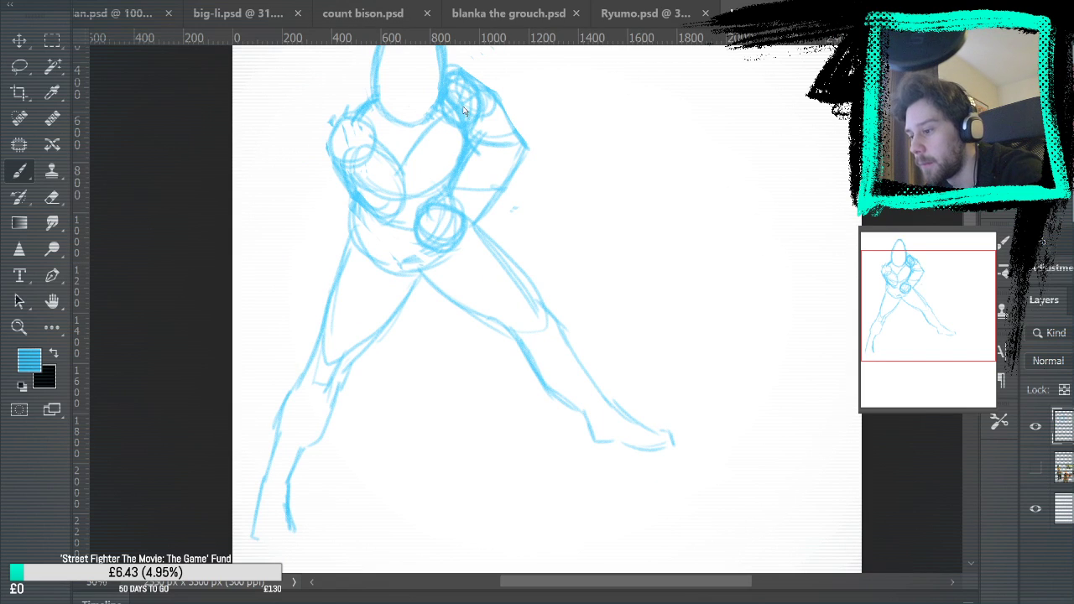
key("ctrl+0")
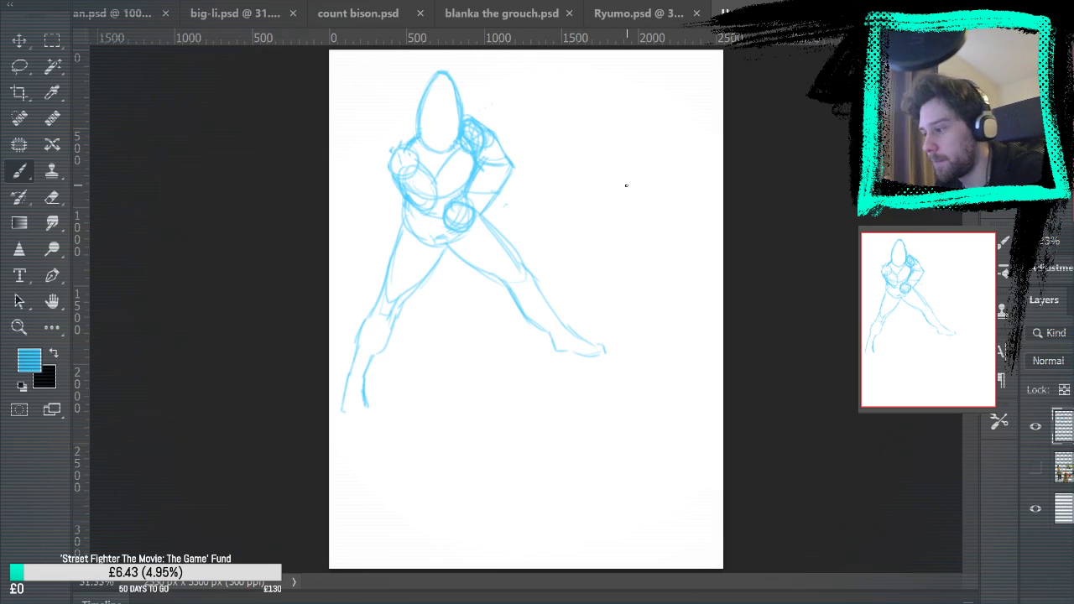
key("l")
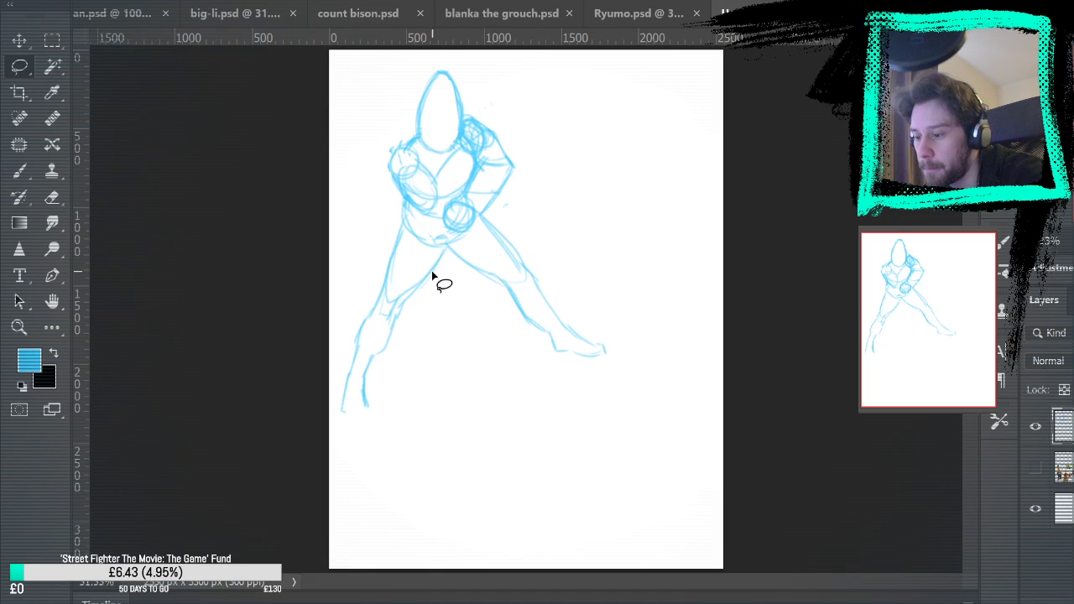
mouse_move(445, 263)
left_mouse_down()
mouse_move(523, 215)
mouse_move(479, 269)
left_mouse_up()
key("Delete")
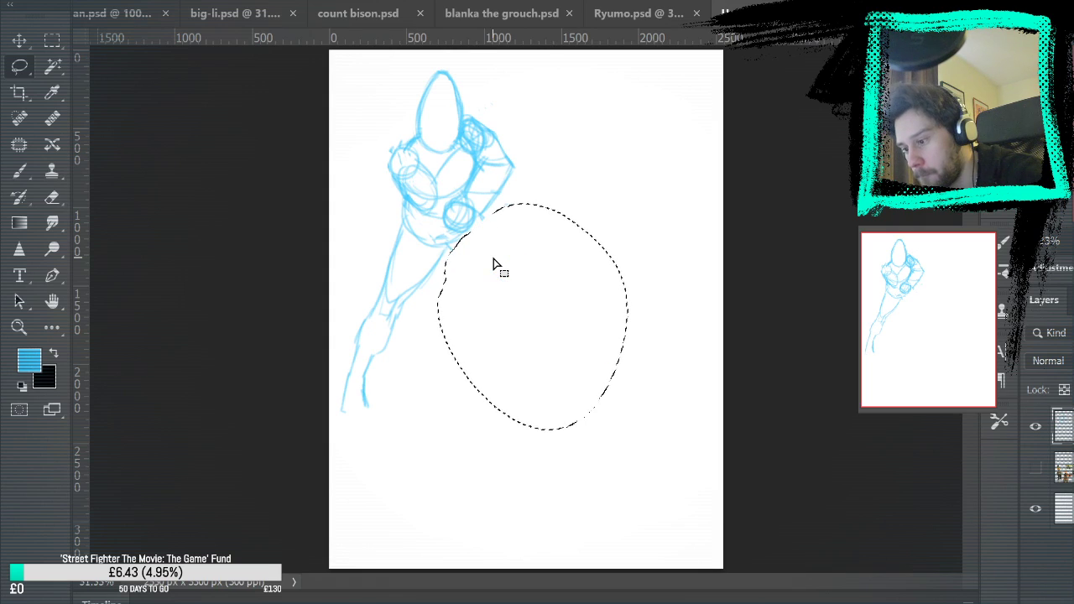
key("ctrl+d")
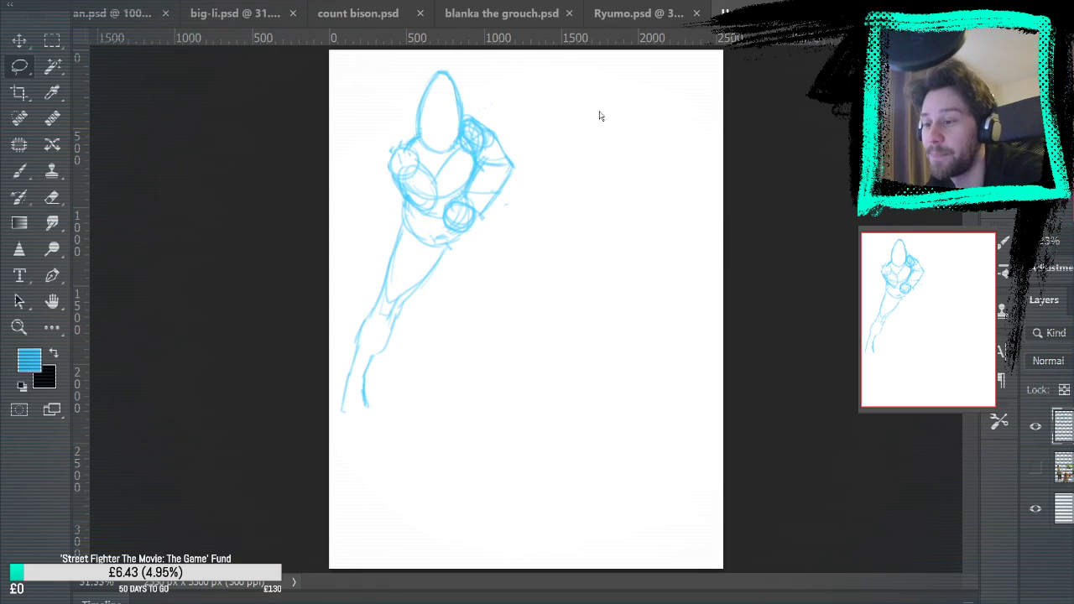
Rotate the remaining figure clockwise about the ankle of its straight leg with Free Transform
key("m")
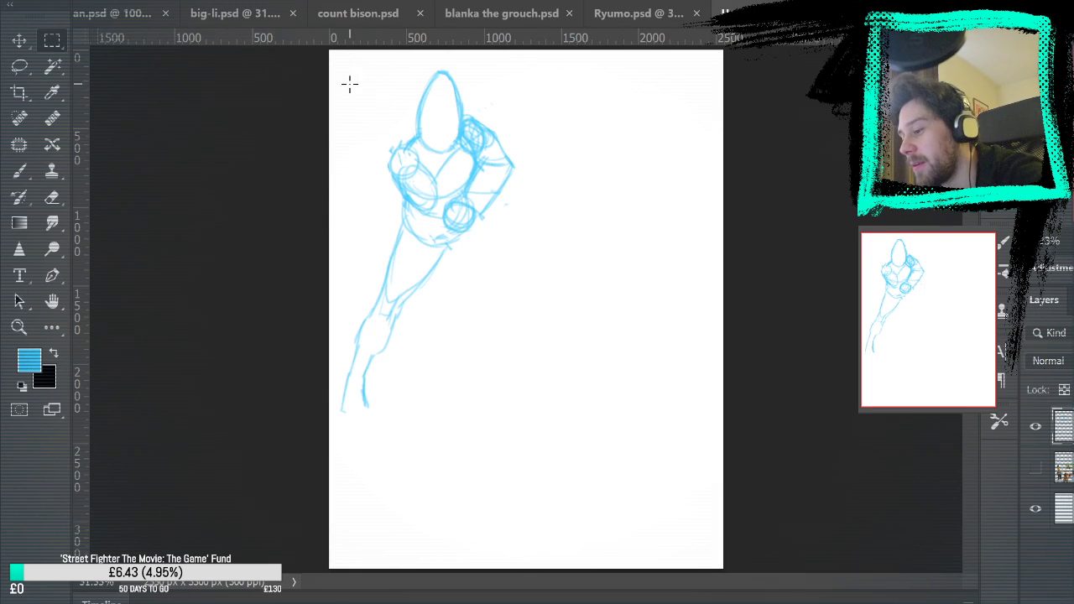
key("v")
left_click(487, 115)
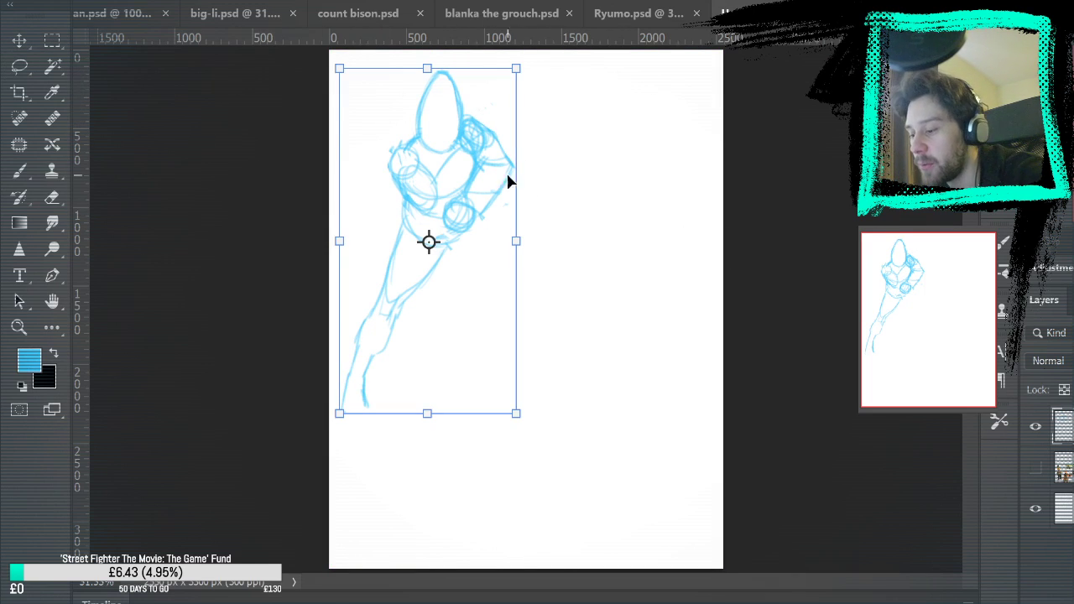
left_click_drag(369, 354, 362, 383)
left_click_drag(640, 118, 741, 160)
key("Return")
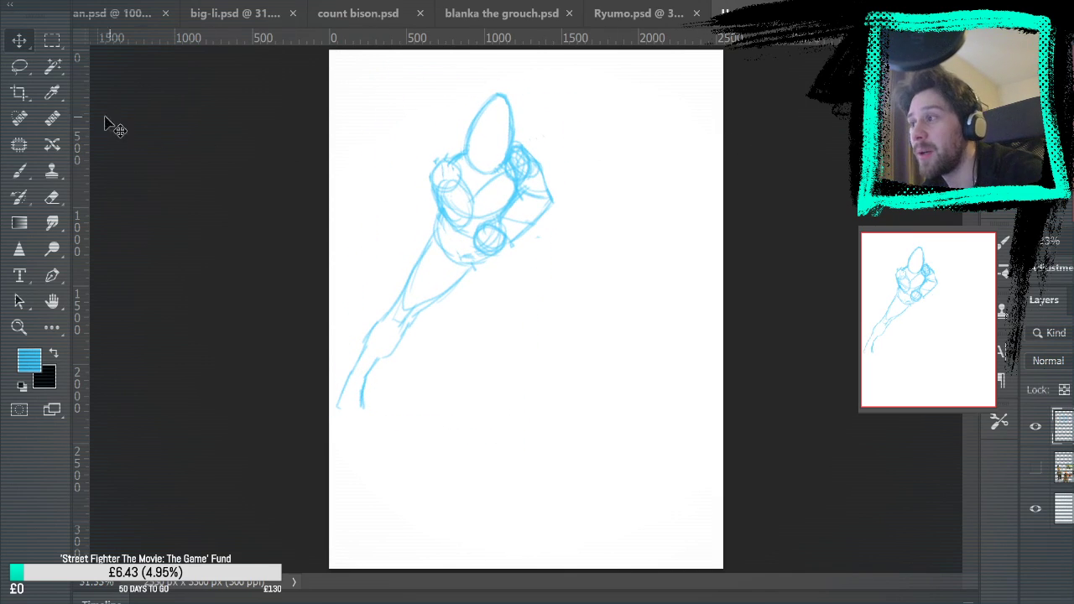
Sketch a new bent leg on the fist side with thigh, knee, foreshortened lower leg and foot, and erase the overshoot at the knee
left_click(19, 327)
left_click(648, 188)
left_click(585, 241)
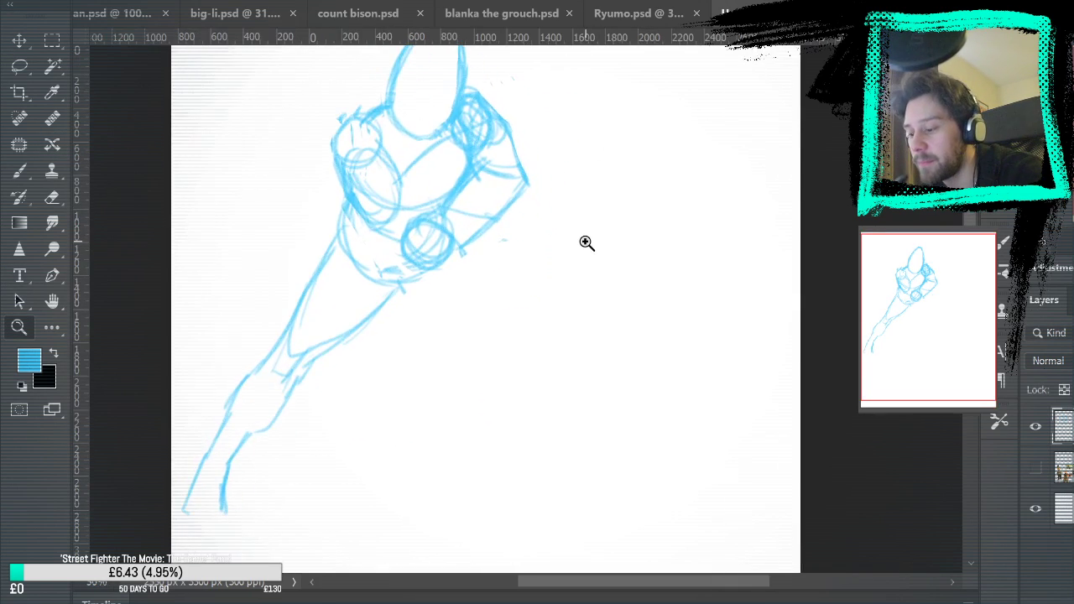
key("b")
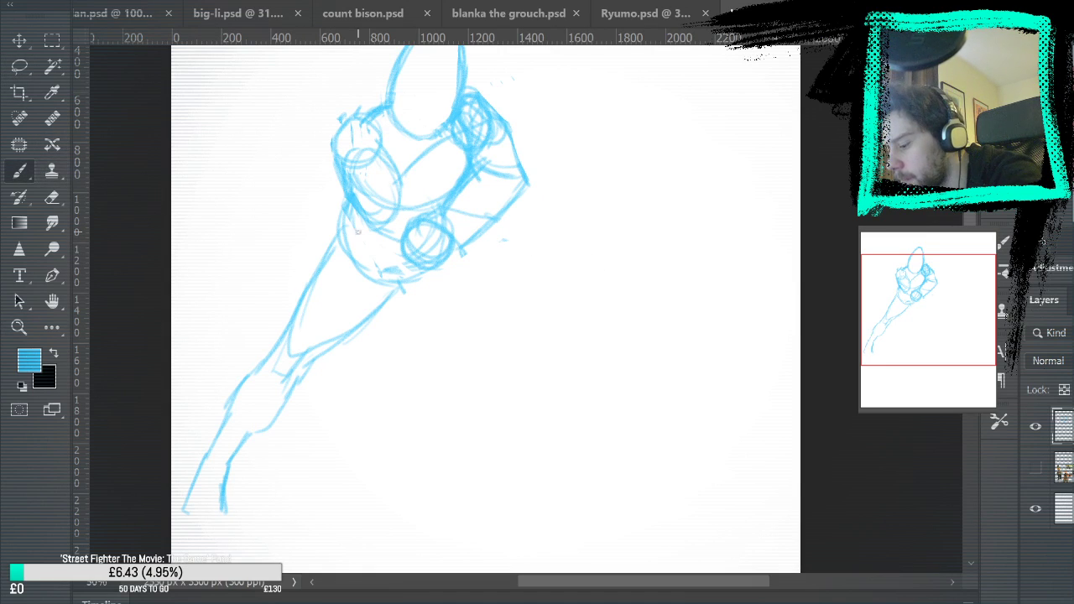
left_click_drag(503, 295, 521, 311)
left_click_drag(460, 254, 539, 337)
mouse_move(397, 288)
left_mouse_down()
mouse_move(469, 335)
mouse_move(502, 277)
mouse_move(550, 340)
mouse_move(551, 350)
mouse_move(460, 343)
mouse_move(505, 388)
mouse_move(535, 336)
mouse_move(503, 390)
mouse_move(531, 409)
mouse_move(485, 420)
left_mouse_up()
mouse_move(463, 378)
left_mouse_down()
mouse_move(490, 417)
mouse_move(527, 414)
left_mouse_up()
mouse_move(466, 343)
left_mouse_down()
mouse_move(465, 369)
mouse_move(475, 344)
mouse_move(471, 384)
mouse_move(460, 343)
left_mouse_up()
key("e")
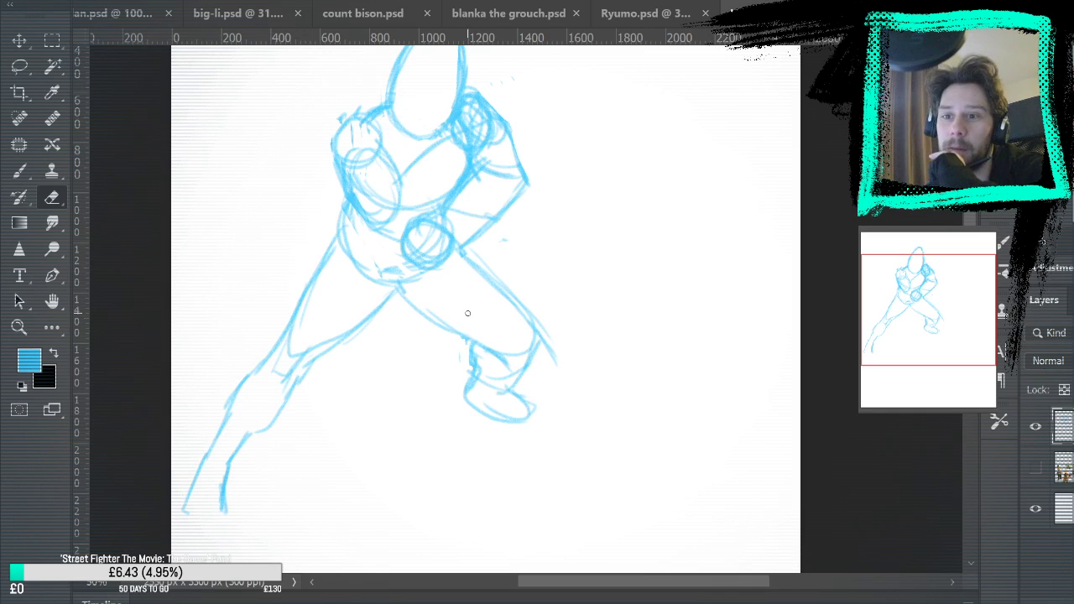
left_click_drag(548, 337, 547, 372)
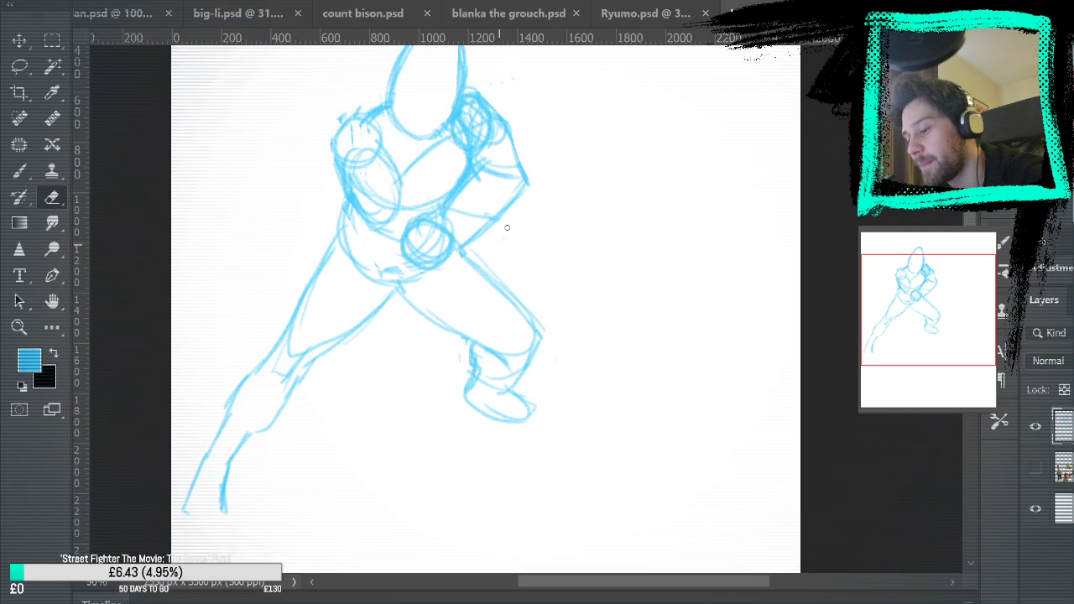
Reshape the bent leg's foot into a longer form with a blunt, rounded toe end, erasing its old tip
key("b")
mouse_move(475, 388)
left_mouse_down()
mouse_move(487, 410)
mouse_move(480, 408)
mouse_move(519, 425)
mouse_move(503, 420)
mouse_move(532, 396)
mouse_move(537, 424)
mouse_move(526, 428)
mouse_move(526, 400)
left_mouse_up()
key("e")
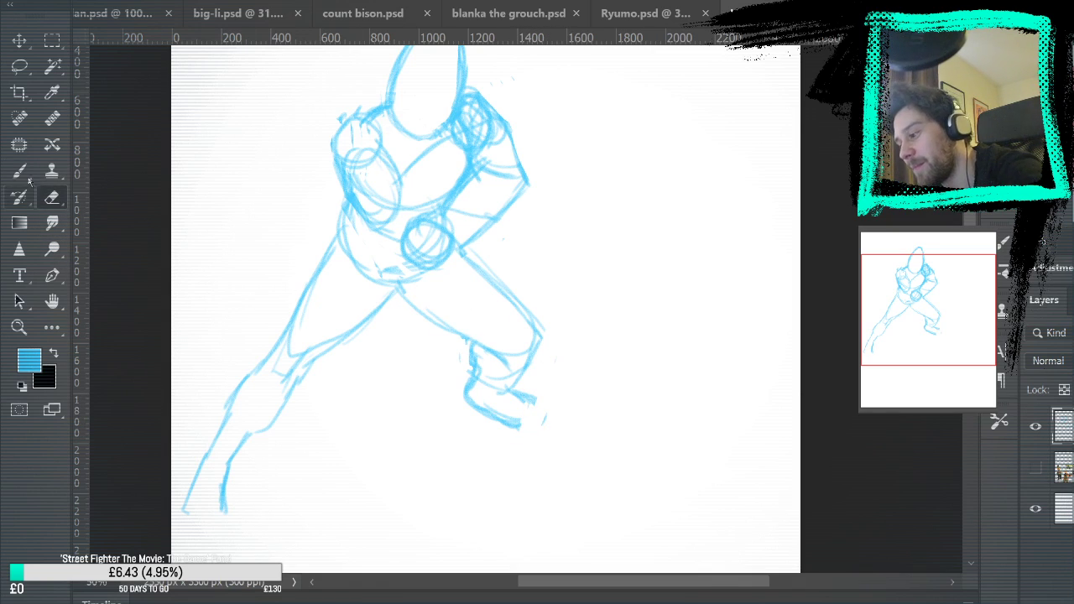
key("b")
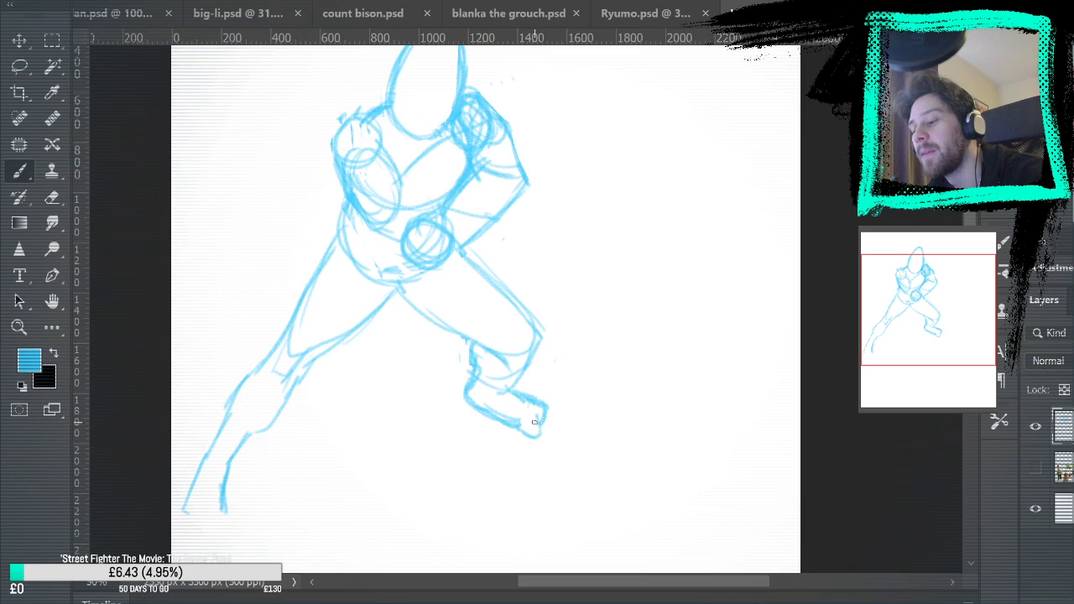
Try small toe strokes at the end of the straight leg, and undo them
key("space")
left_click_drag(597, 338, 616, 274)
left_click_drag(244, 451, 221, 462)
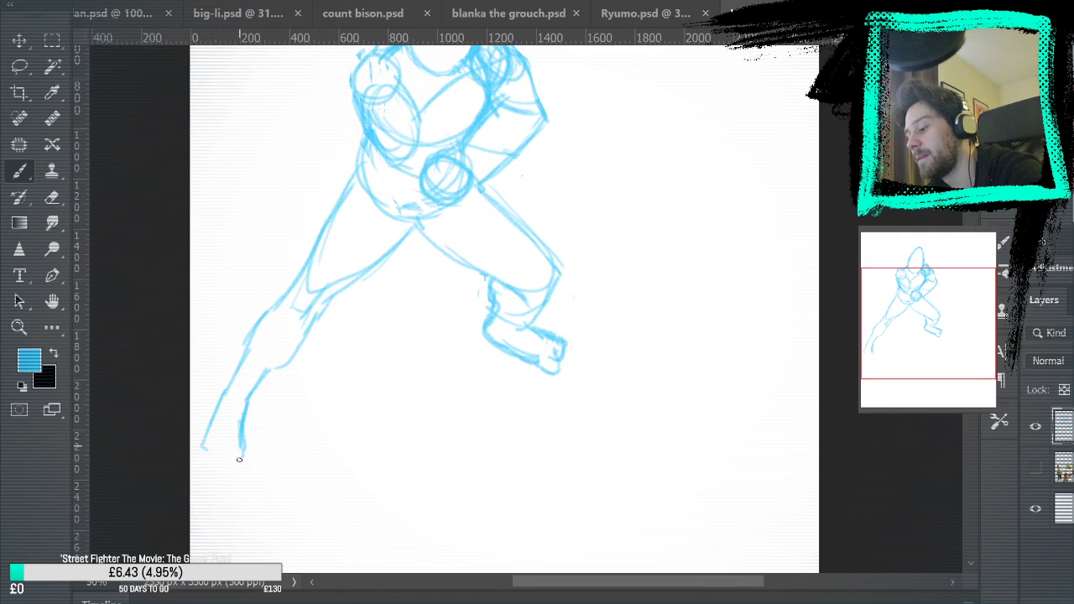
key("space")
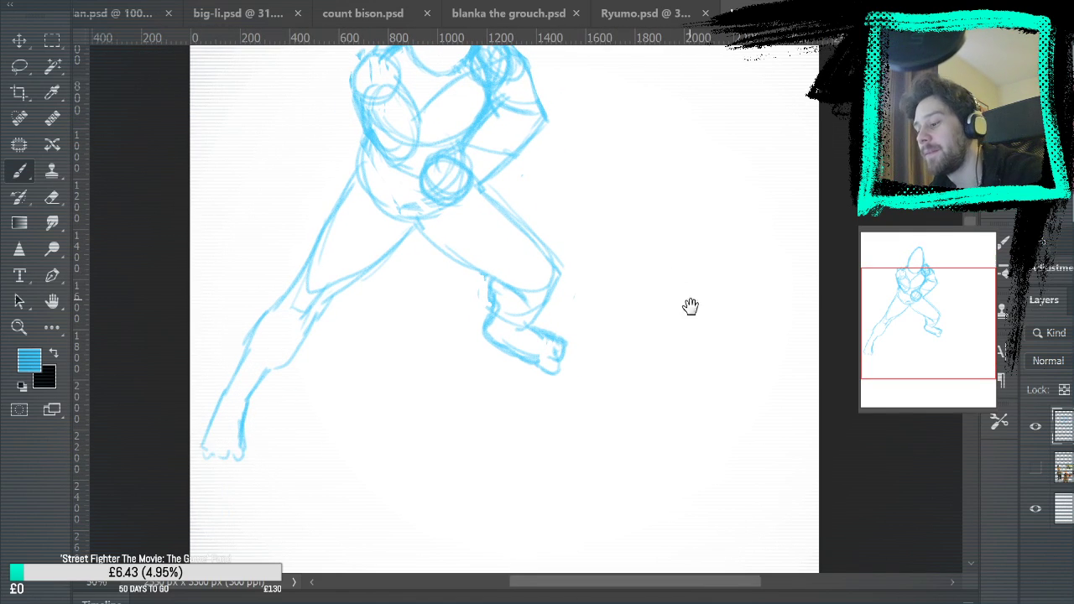
left_click_drag(677, 271, 690, 360)
key("ctrl+z")
key("ctrl+z")
key("ctrl+z")
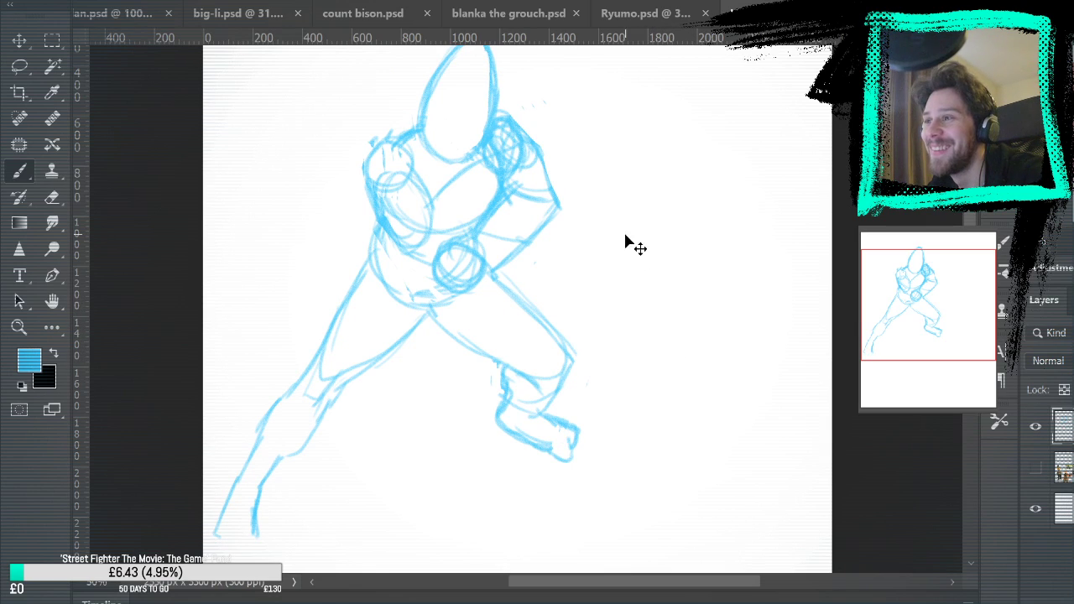
Undo the last few strokes and redraw the blunt toe end of the bent leg's foot
key("ctrl+z")
key("ctrl+z")
key("ctrl+z")
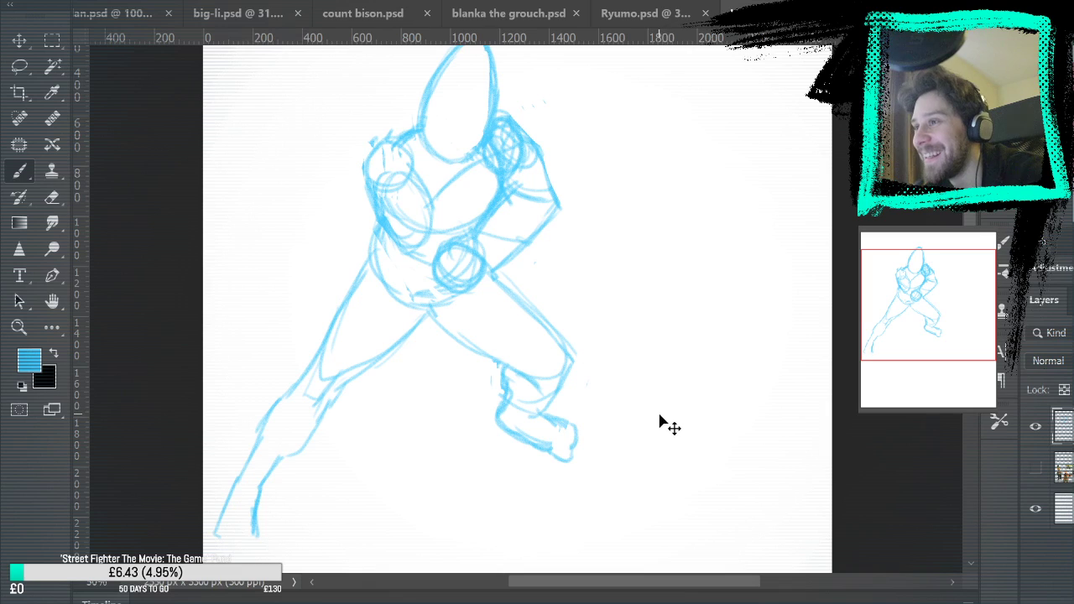
left_click_drag(572, 457, 574, 426)
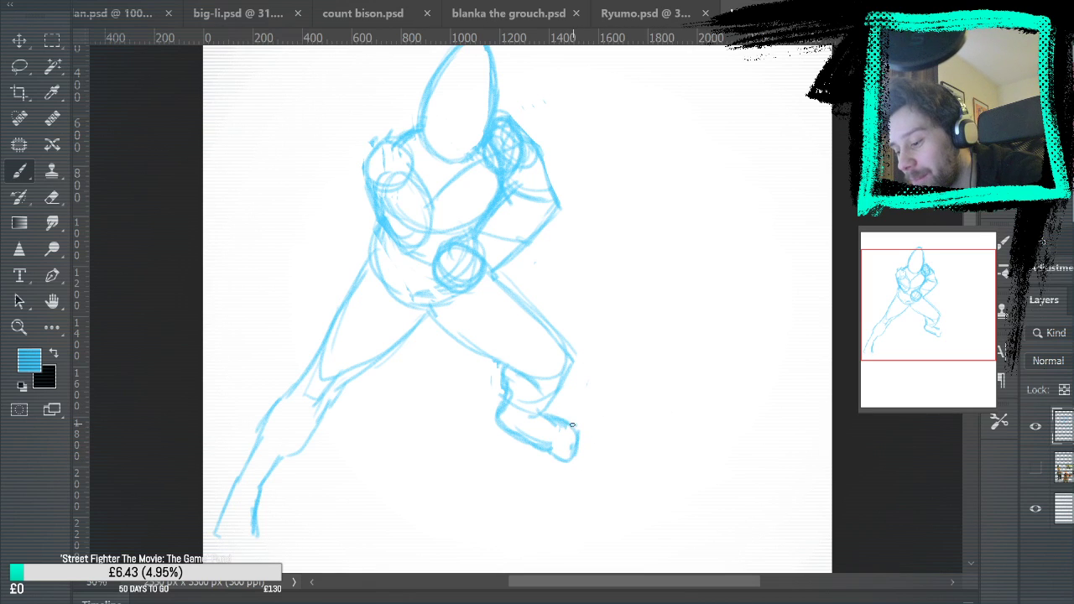
left_click_drag(627, 371, 667, 237)
mouse_move(681, 156)
left_mouse_down()
mouse_move(638, 307)
mouse_move(642, 292)
left_mouse_up()
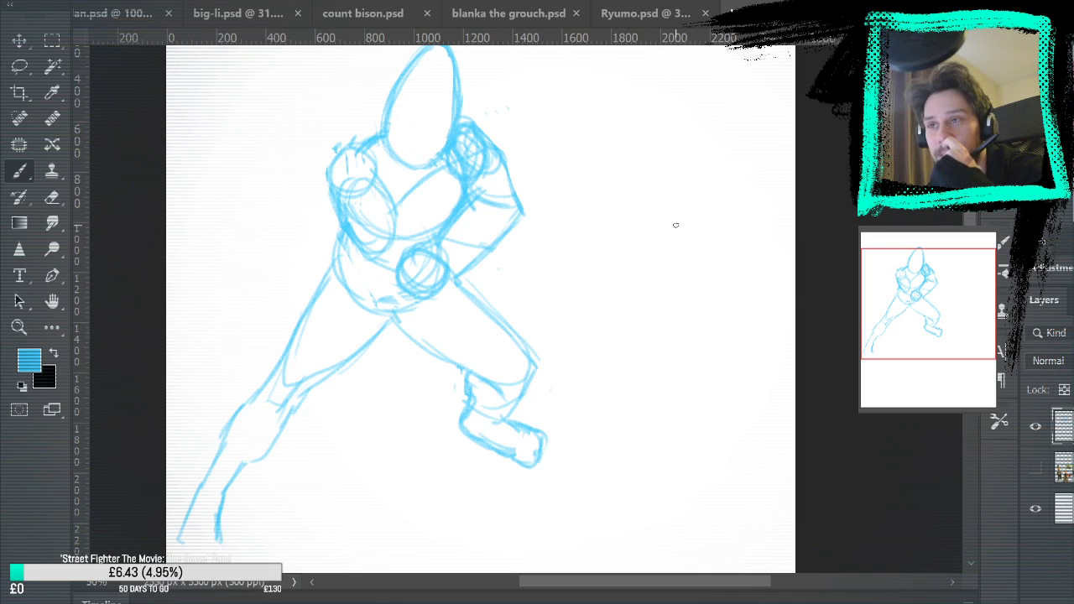
Erase the construction lines inside the bent knee and strengthen the outlines of its thigh and lower leg
key("e")
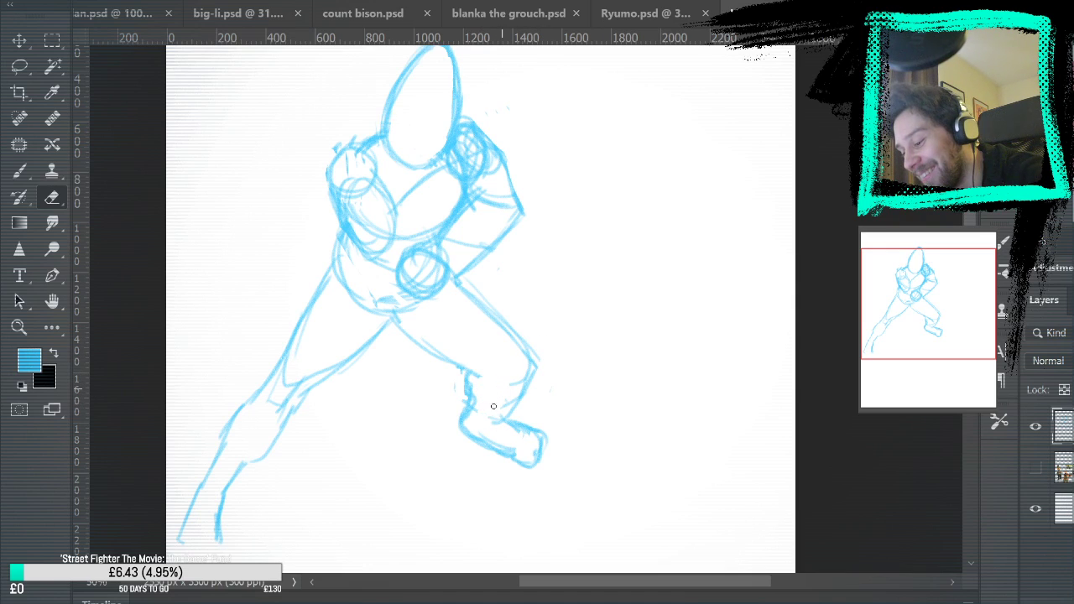
mouse_move(526, 377)
left_mouse_down()
mouse_move(509, 410)
mouse_move(513, 385)
mouse_move(510, 427)
mouse_move(505, 407)
mouse_move(497, 418)
mouse_move(530, 371)
mouse_move(517, 344)
left_mouse_up()
key("b")
left_click_drag(466, 390, 471, 410)
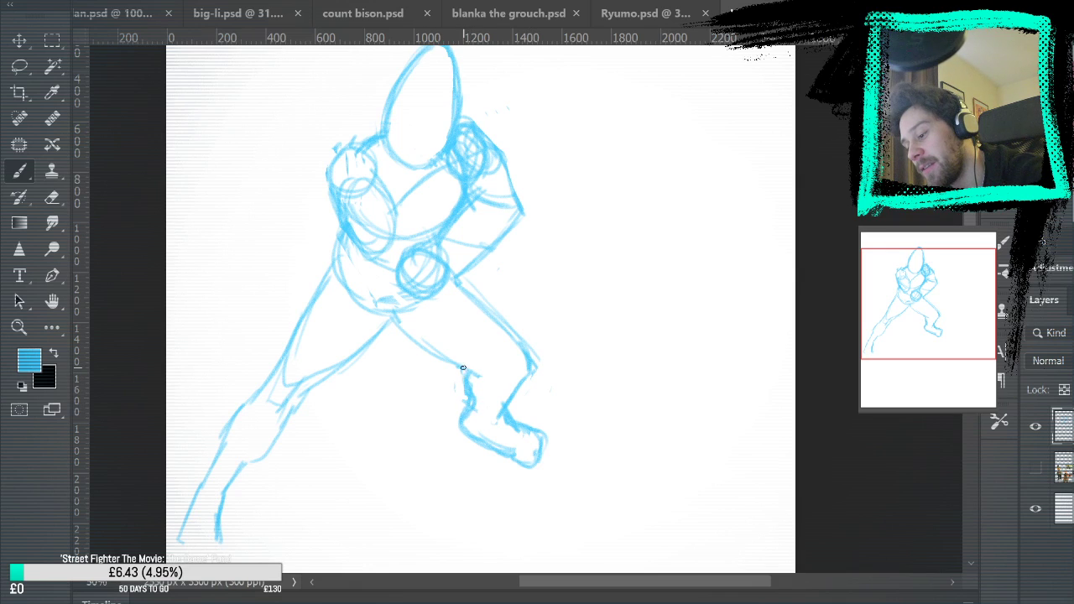
left_click_drag(394, 317, 485, 380)
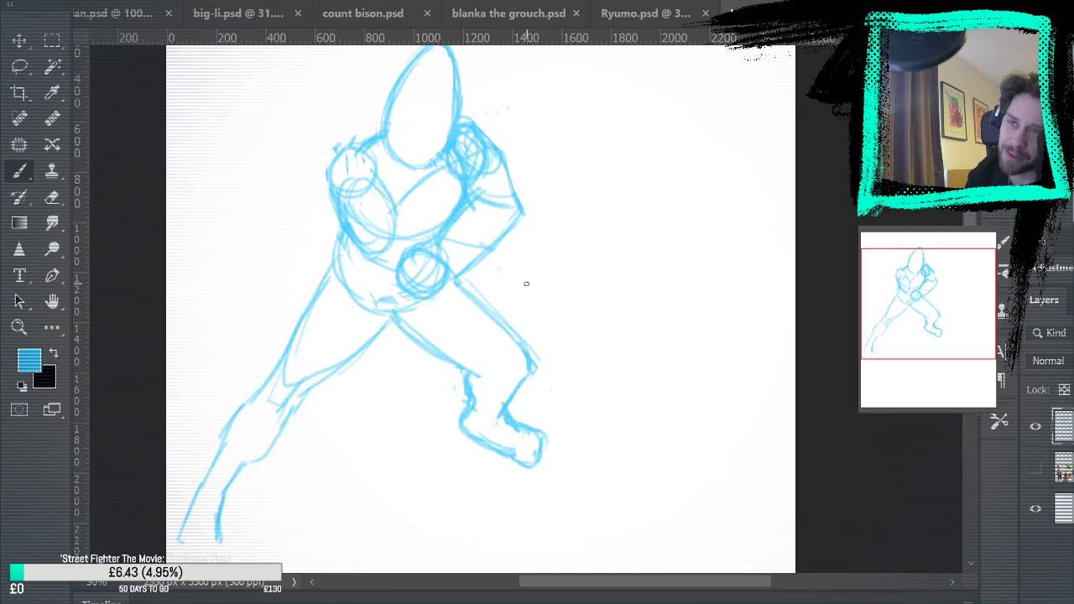
Erase the construction lines crossing the bent arm and darken the torso contour running down to the fist
key("e")
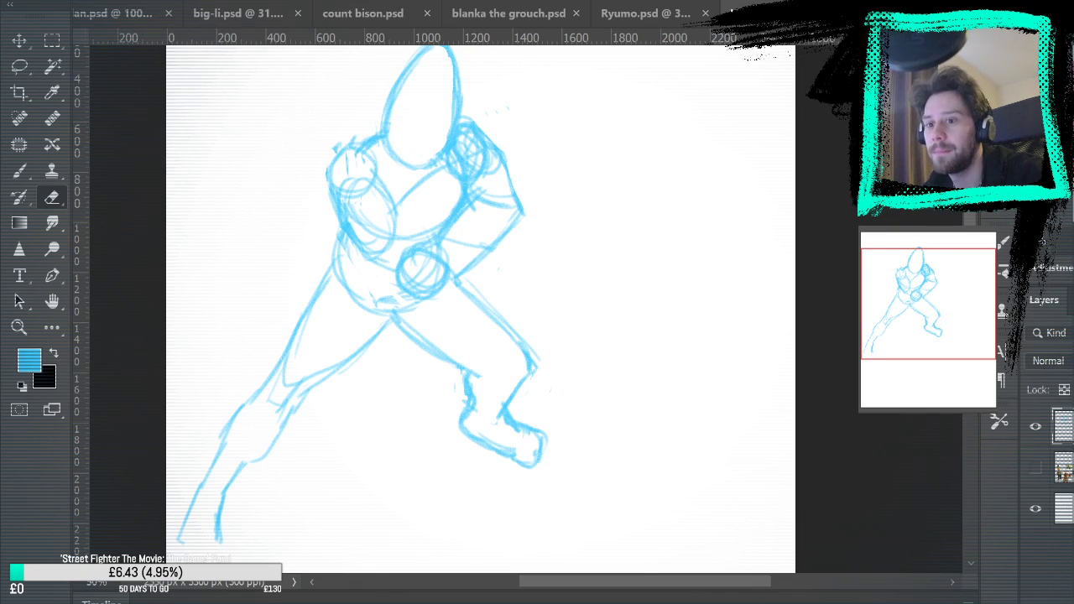
left_click_drag(477, 188, 475, 197)
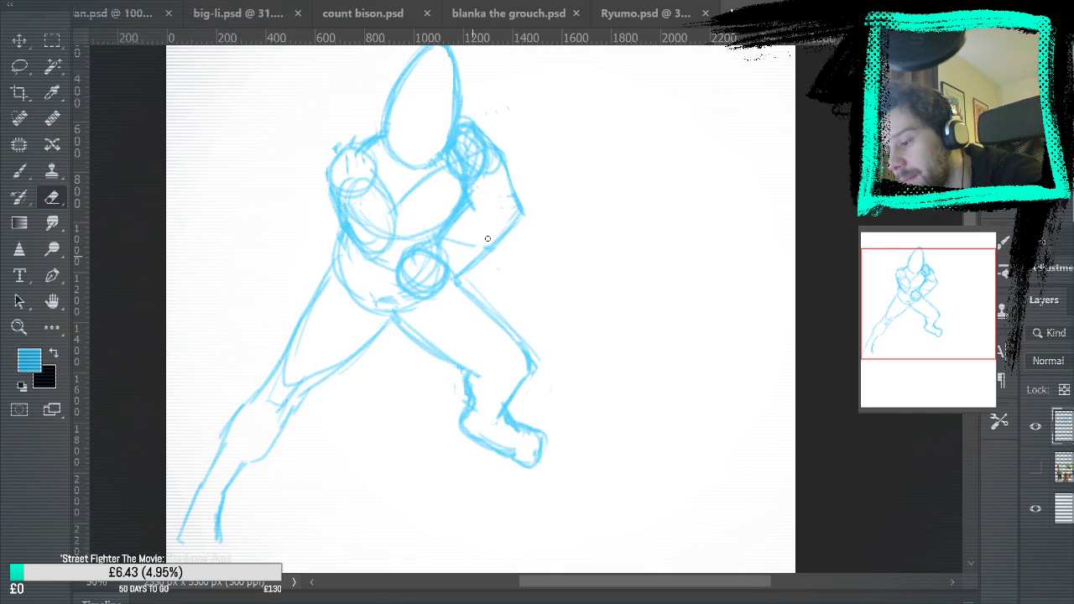
key("b")
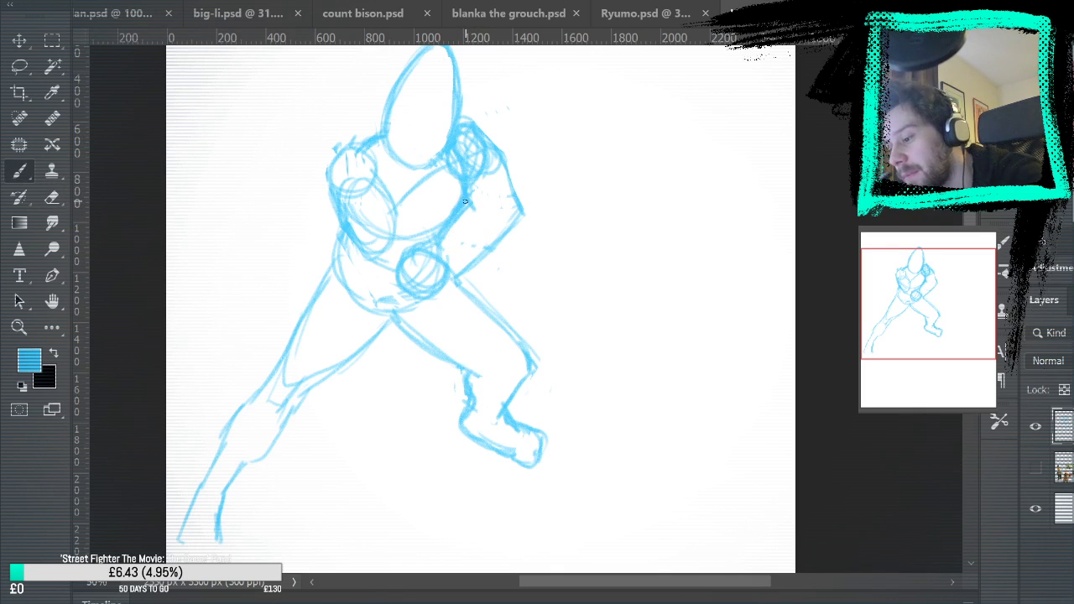
left_click_drag(465, 213, 438, 255)
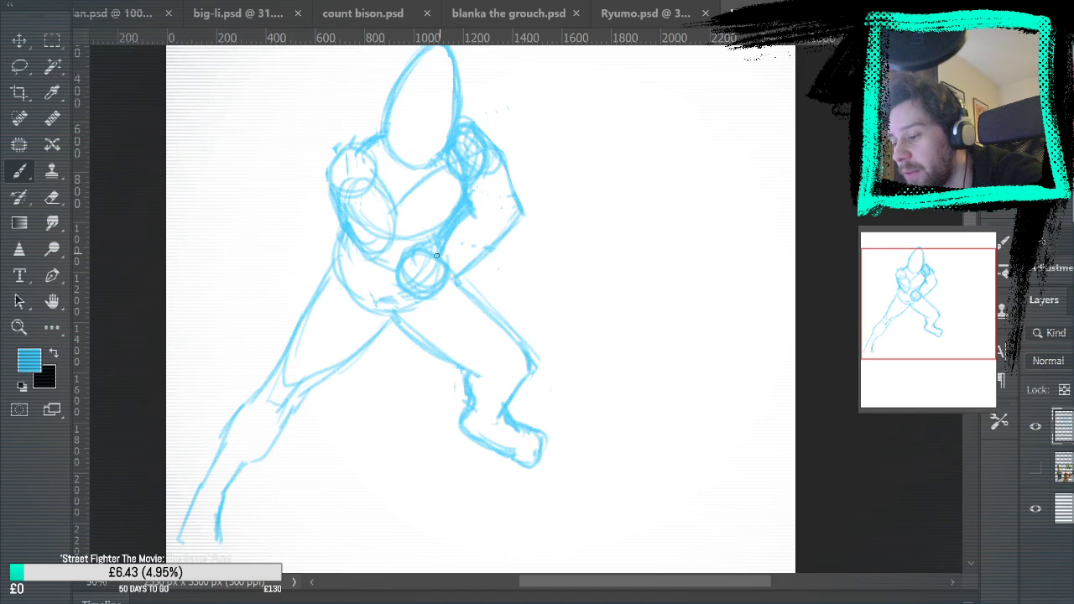
Darken the diagonal chest line and enlarge the rounded outline of the shoulder opposite the bent arm
mouse_move(392, 217)
left_mouse_down()
mouse_move(445, 169)
mouse_move(399, 207)
left_mouse_up()
mouse_move(474, 178)
left_mouse_down()
mouse_move(396, 259)
mouse_move(336, 205)
left_mouse_up()
mouse_move(400, 176)
left_mouse_down()
mouse_move(396, 204)
mouse_move(373, 168)
mouse_move(329, 194)
mouse_move(334, 152)
left_mouse_up()
left_click_drag(322, 202, 332, 156)
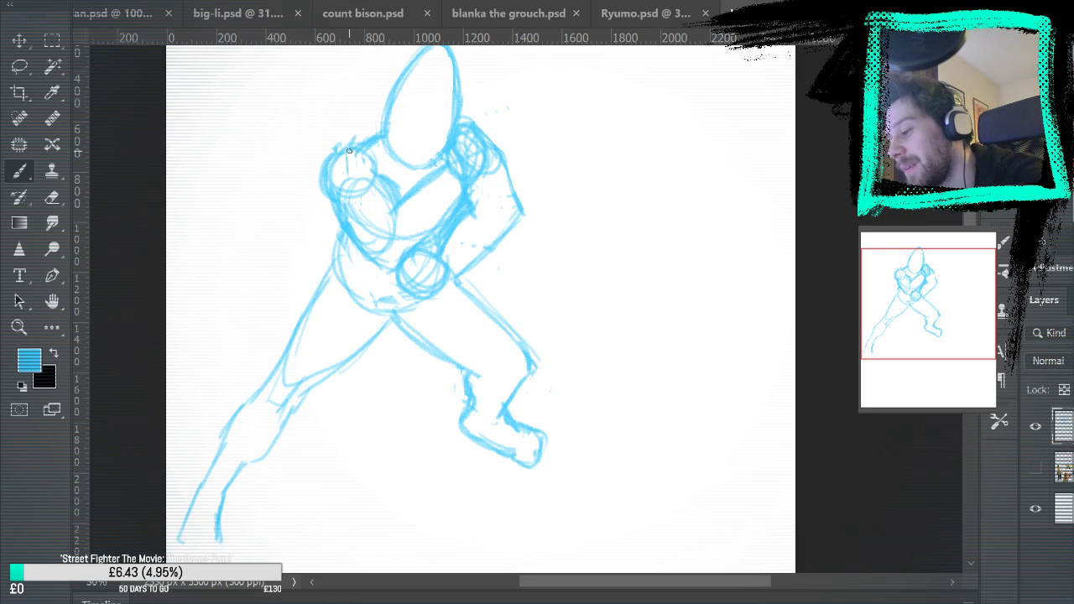
Lasso the head, torso and arms and rotate them slightly counter-clockwise about the waist with Free Transform
left_click_drag(616, 221, 687, 223)
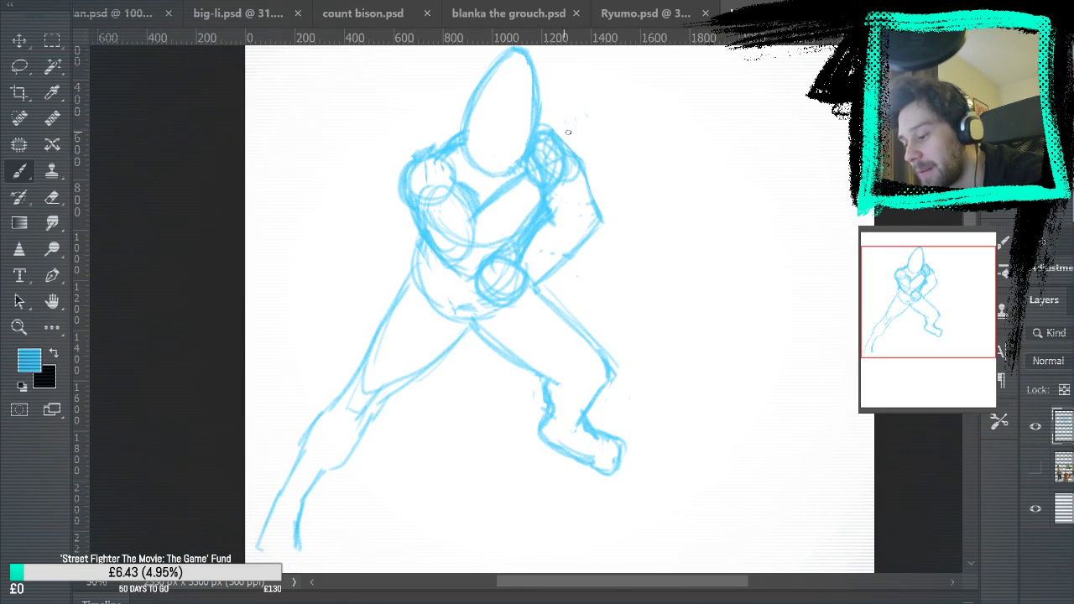
scroll(445, 135, "down", 3)
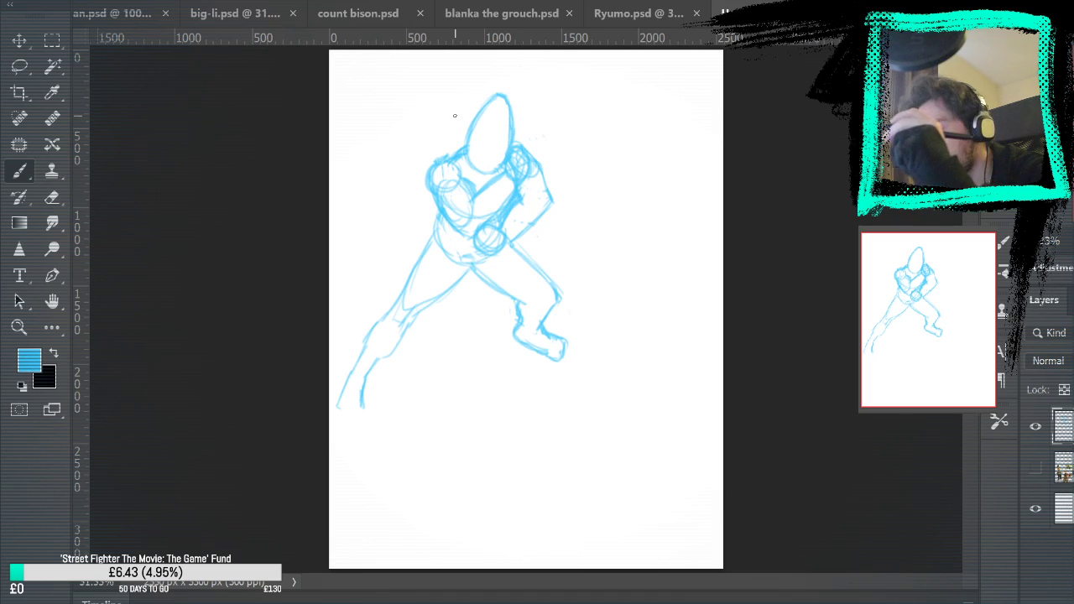
key("l")
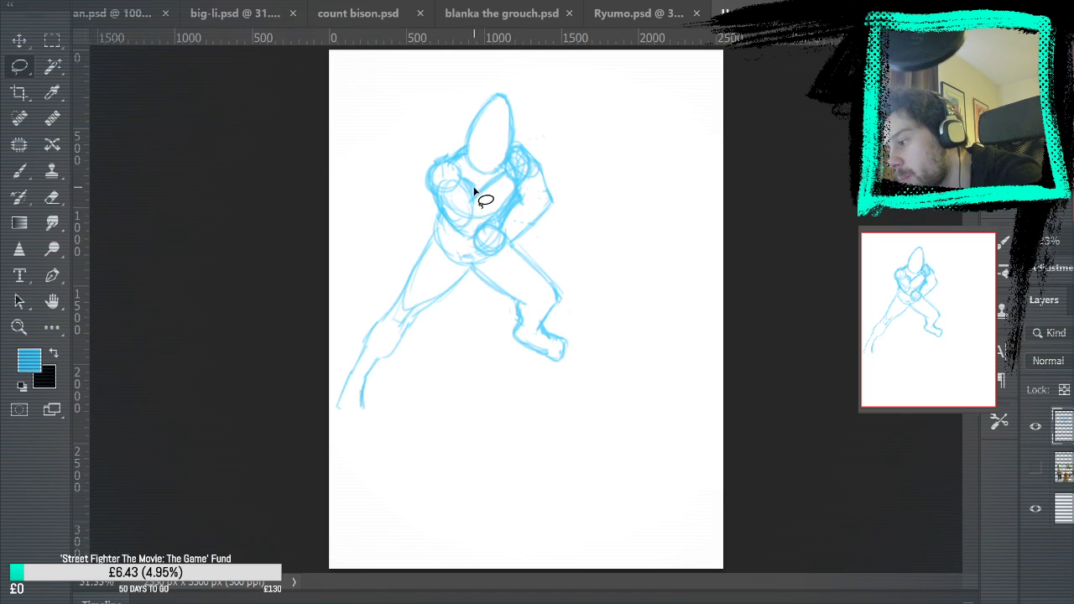
mouse_move(431, 152)
left_mouse_down()
mouse_move(431, 201)
mouse_move(448, 236)
mouse_move(475, 260)
mouse_move(501, 261)
mouse_move(564, 189)
mouse_move(536, 104)
mouse_move(474, 113)
left_mouse_up()
key("ctrl+t")
left_click_drag(495, 168, 468, 224)
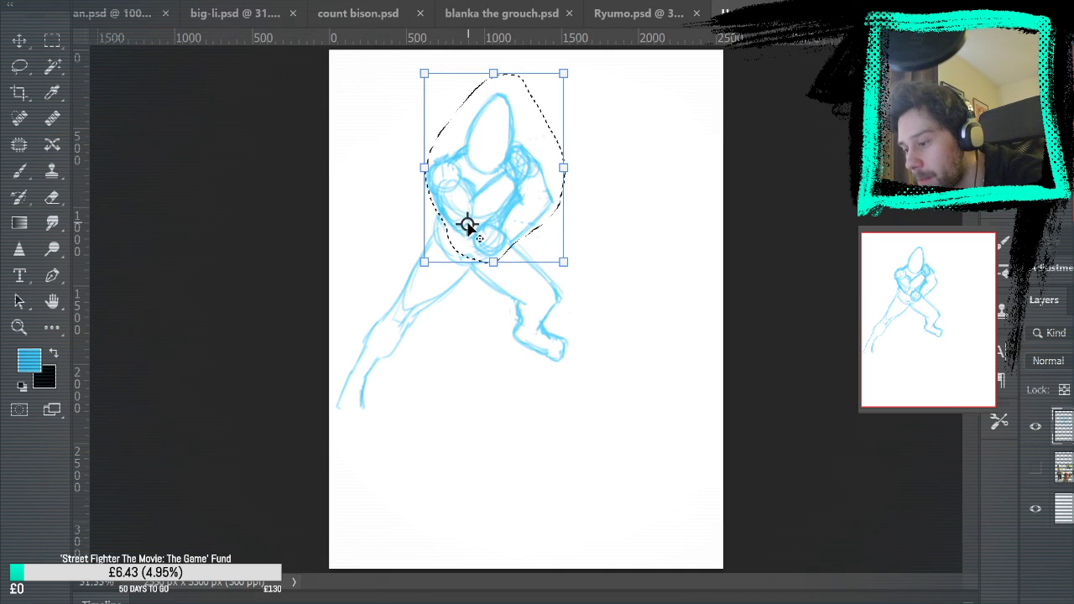
left_click_drag(633, 120, 630, 91)
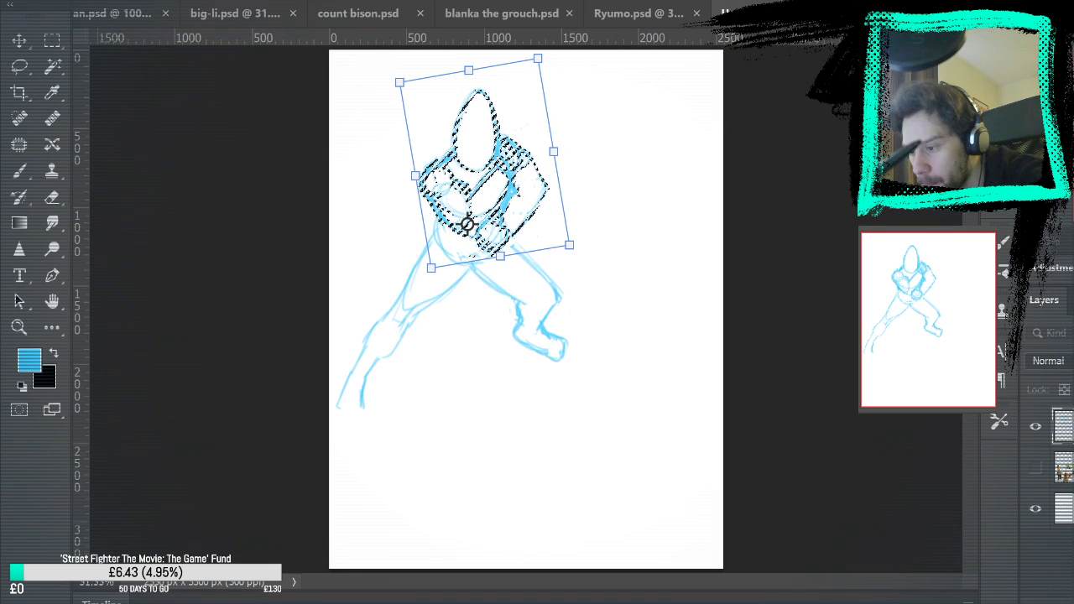
key("Return")
key("m")
key("ctrl+d")
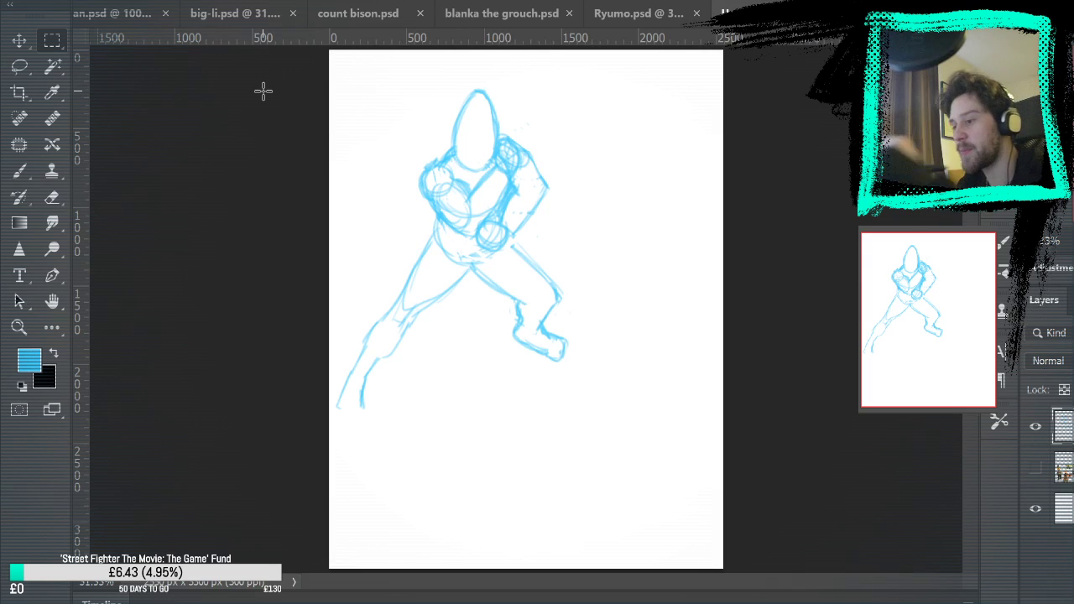
Compare the pose with the Ryumo.psd drawing and return to the current sketch
left_click(626, 15)
left_click(800, 16)
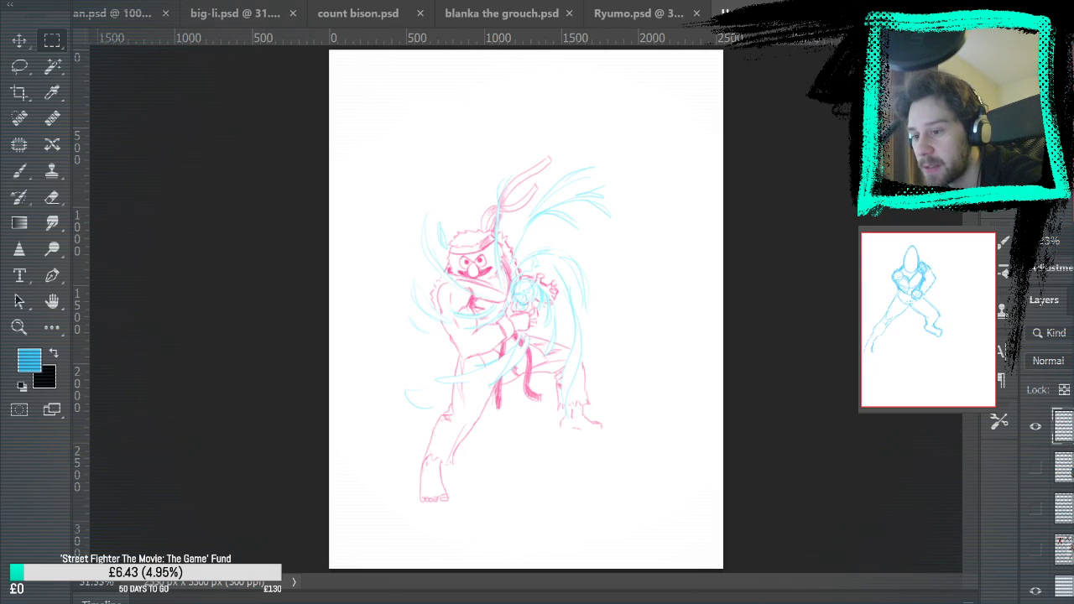
left_click(684, 13)
left_click(801, 15)
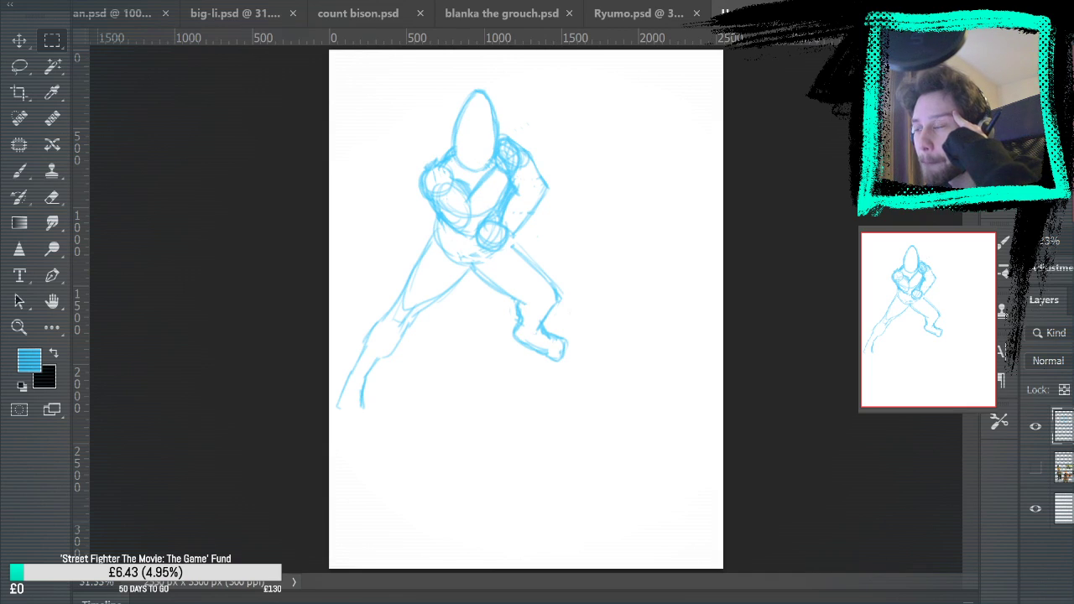
Lasso the hips and both legs and flip them horizontally beneath the torso with Free Transform
key("l")
mouse_move(360, 300)
left_mouse_down()
mouse_move(393, 245)
mouse_move(434, 216)
left_mouse_up()
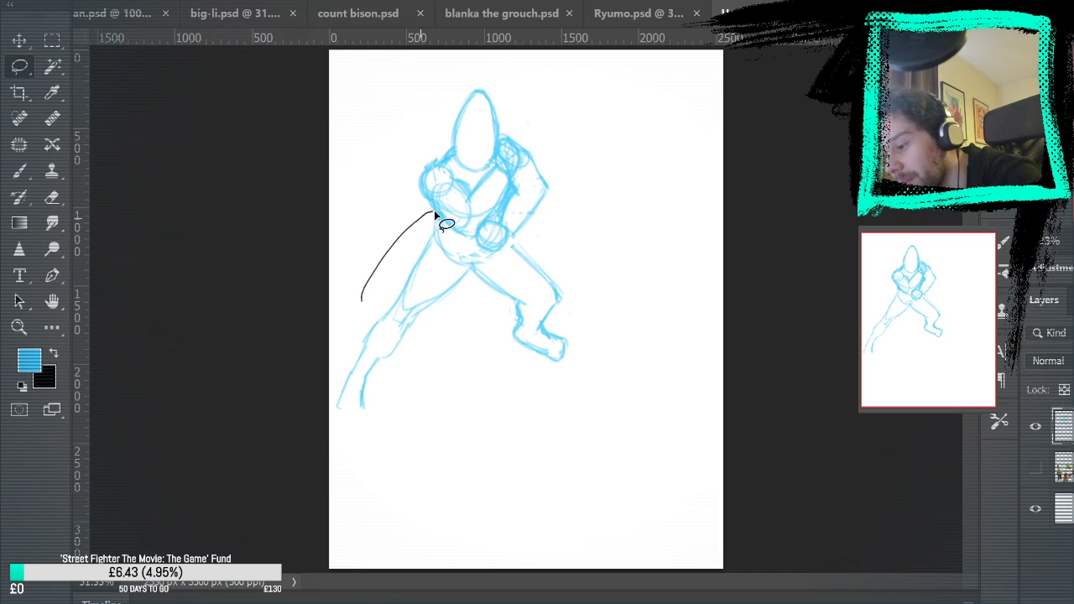
mouse_move(490, 262)
left_mouse_down()
mouse_move(521, 237)
mouse_move(602, 298)
mouse_move(459, 480)
mouse_move(336, 399)
left_mouse_up()
key("ctrl+t")
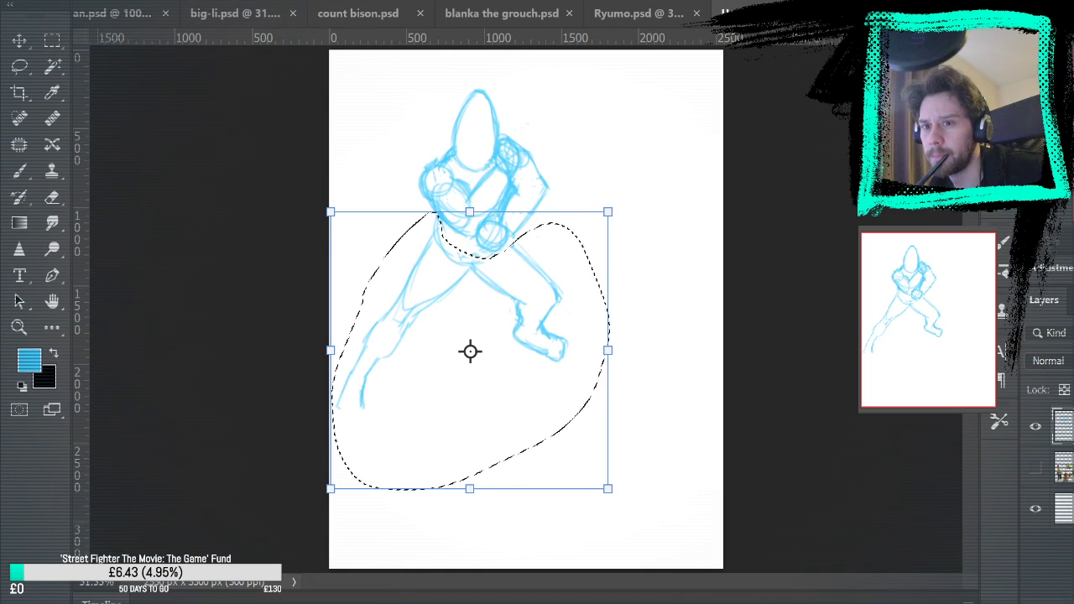
left_click(570, 593)
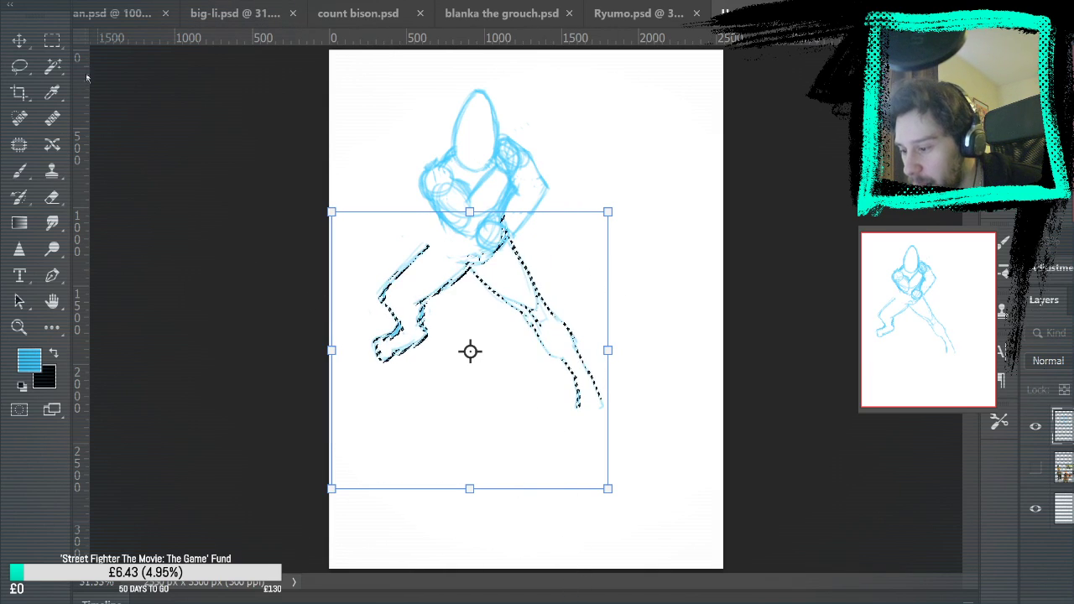
key("Return")
key("ctrl+d")
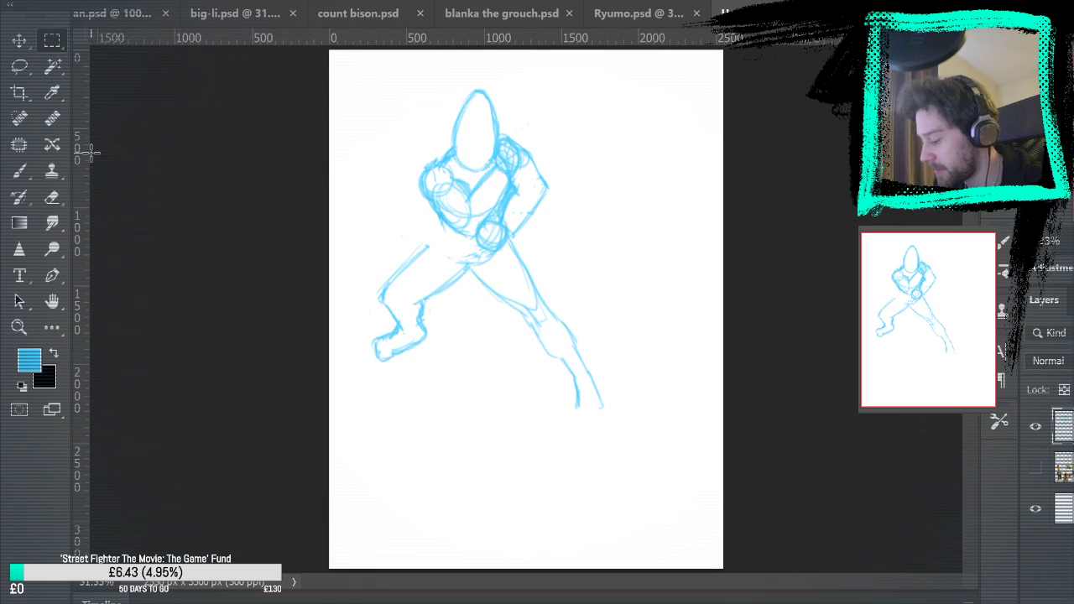
Shift the flipped legs to line up with the torso and move the whole figure toward the canvas's upper-left corner
key("ctrl+t")
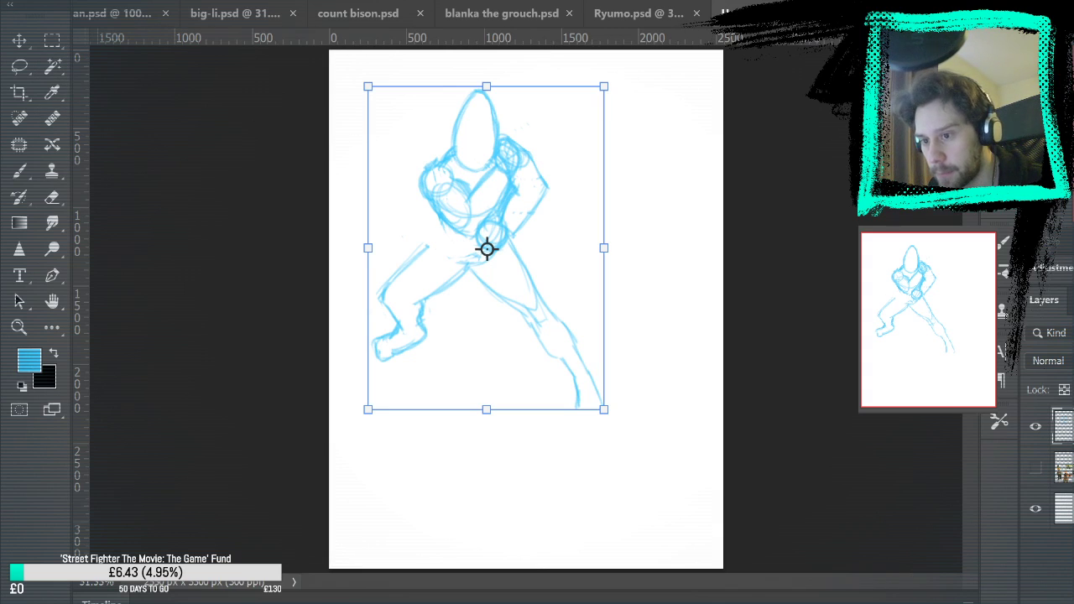
key("Escape")
key("ctrl+z")
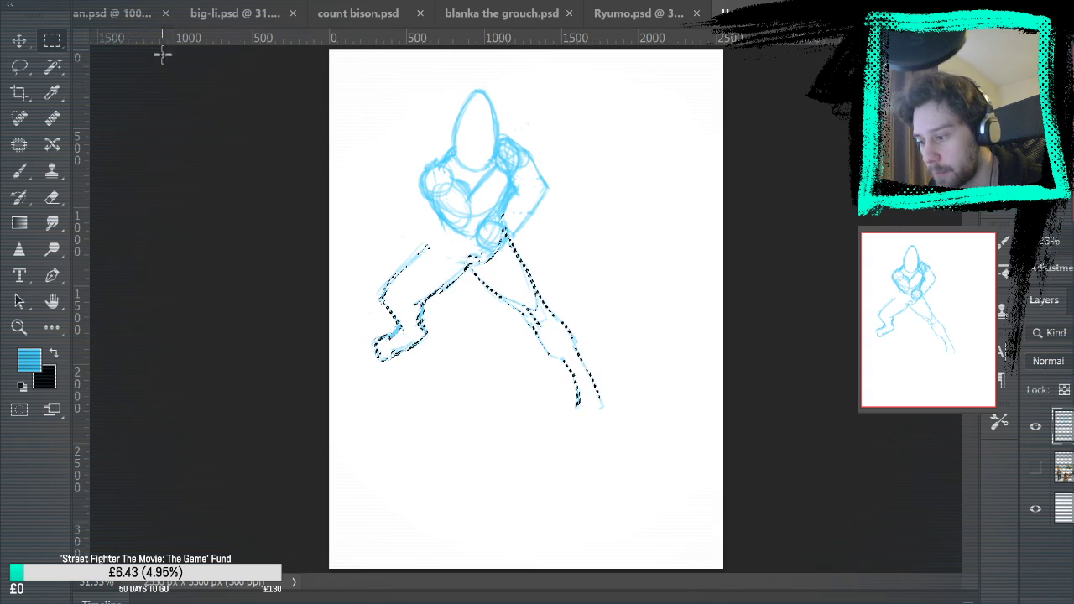
left_click(19, 40)
mouse_move(517, 307)
left_mouse_down()
mouse_move(558, 339)
mouse_move(485, 267)
mouse_move(432, 277)
mouse_move(435, 263)
mouse_move(464, 254)
left_mouse_up()
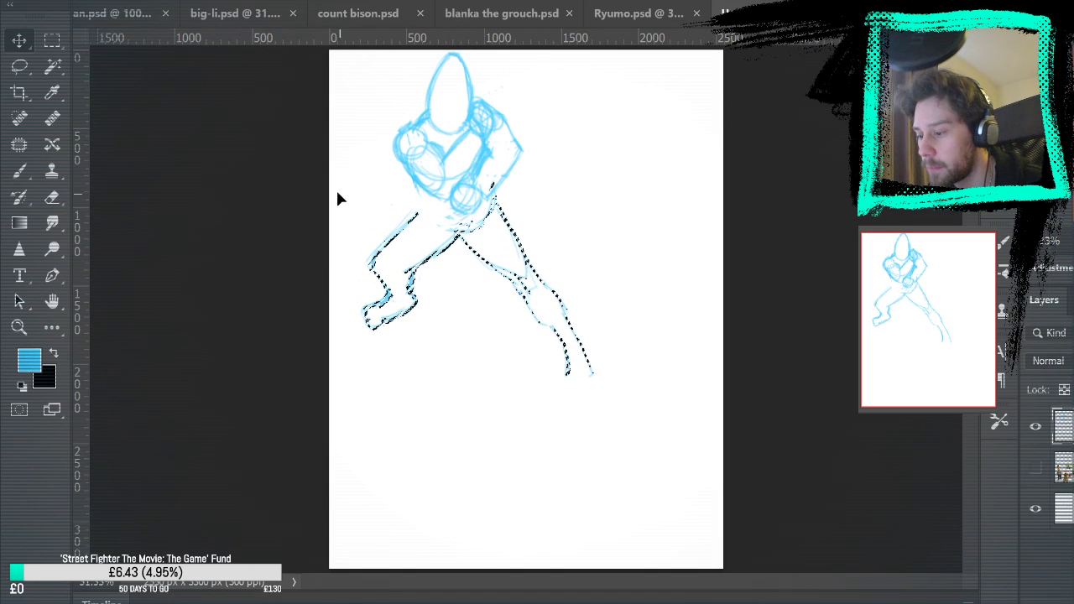
key("m")
key("ctrl+d")
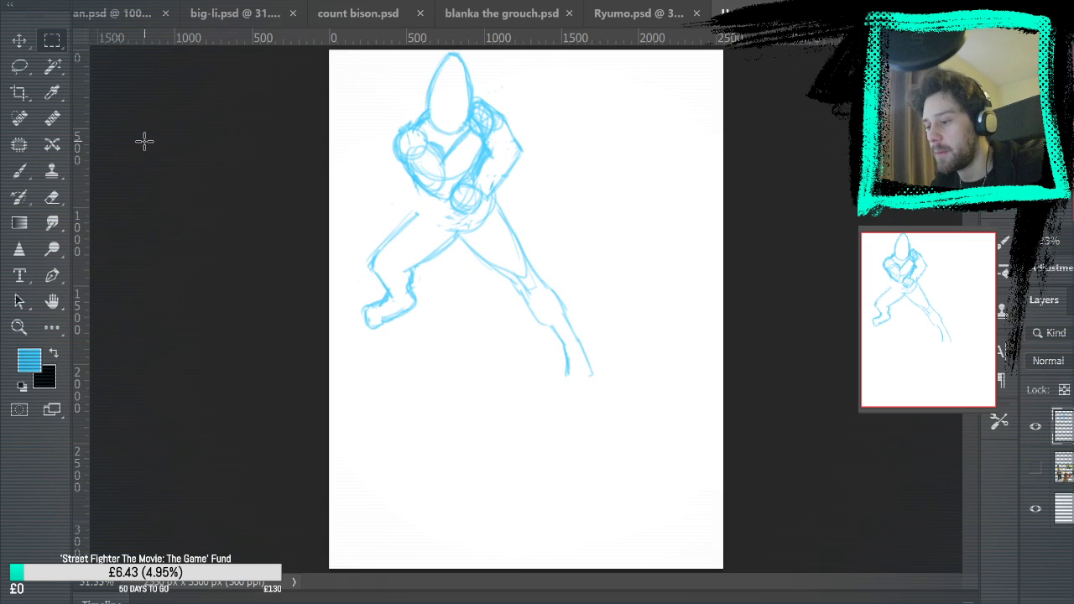
Sketch the side of the waist into the bent leg's thigh and reinforce the straight leg's thigh outlines
key("b")
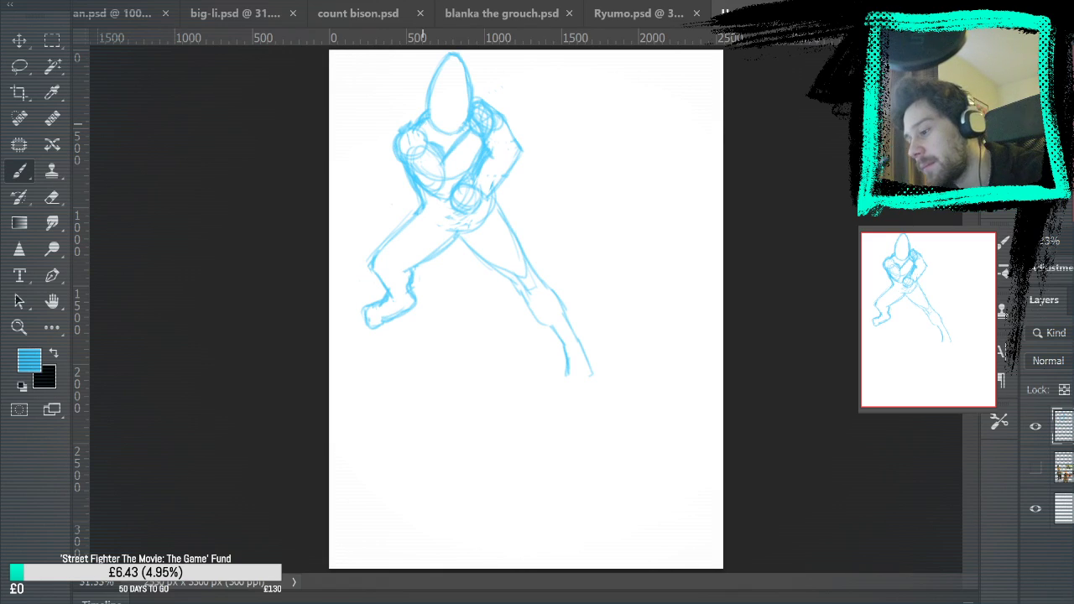
left_click_drag(497, 196, 528, 268)
left_click_drag(467, 241, 519, 289)
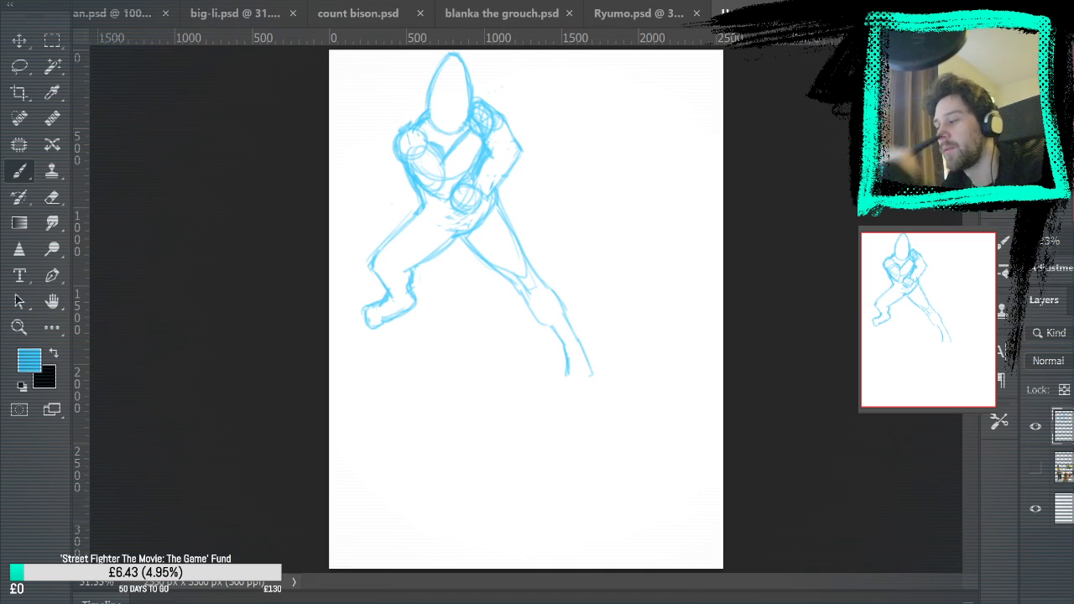
key("e")
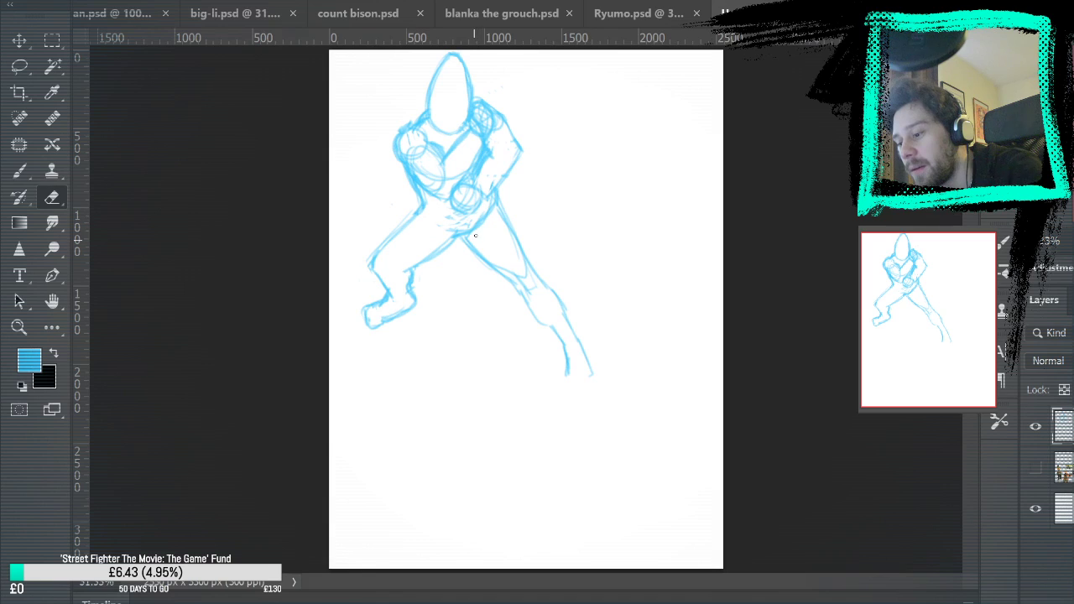
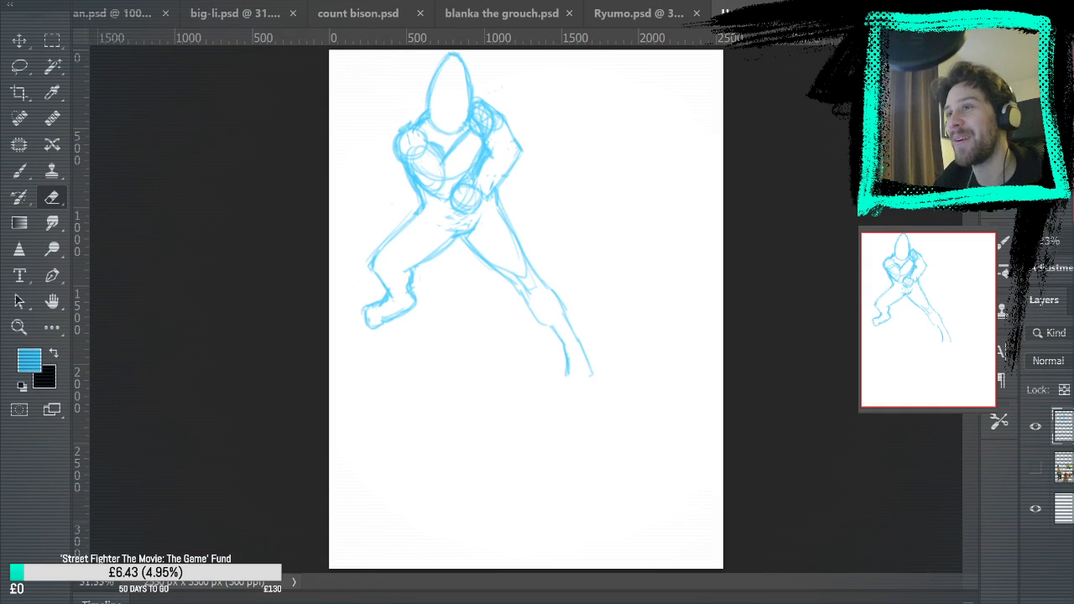
Show the reference images layer and move the blue figure sketch to the right, closer to the canvas centre
left_click(13, 331)
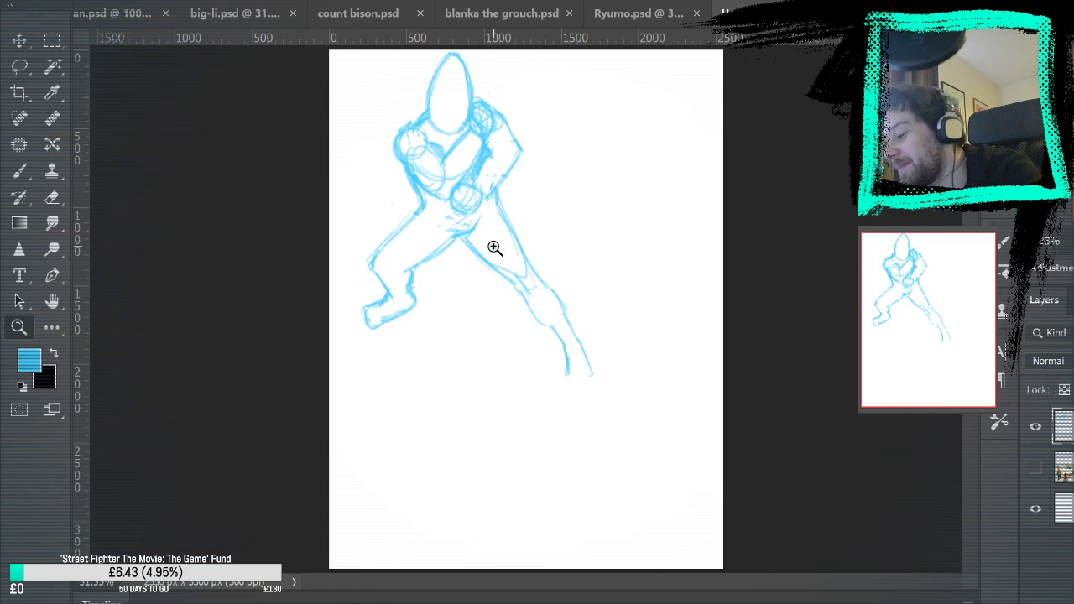
left_click(474, 215)
left_click_drag(551, 185, 582, 283)
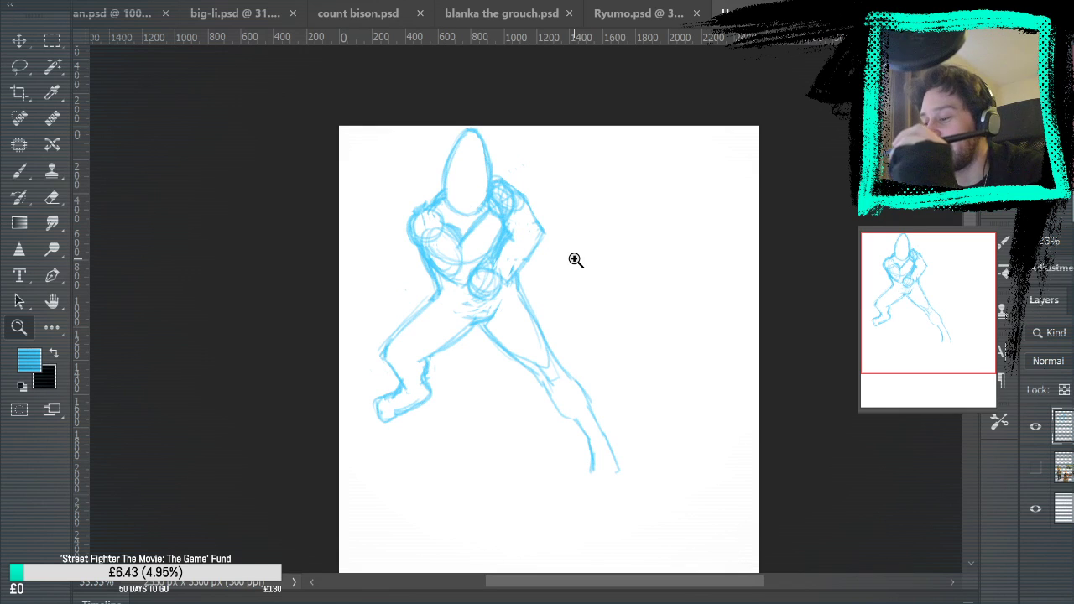
left_click_drag(574, 370, 590, 332)
left_click(561, 322)
left_click(1036, 468)
left_click_drag(857, 450, 861, 170)
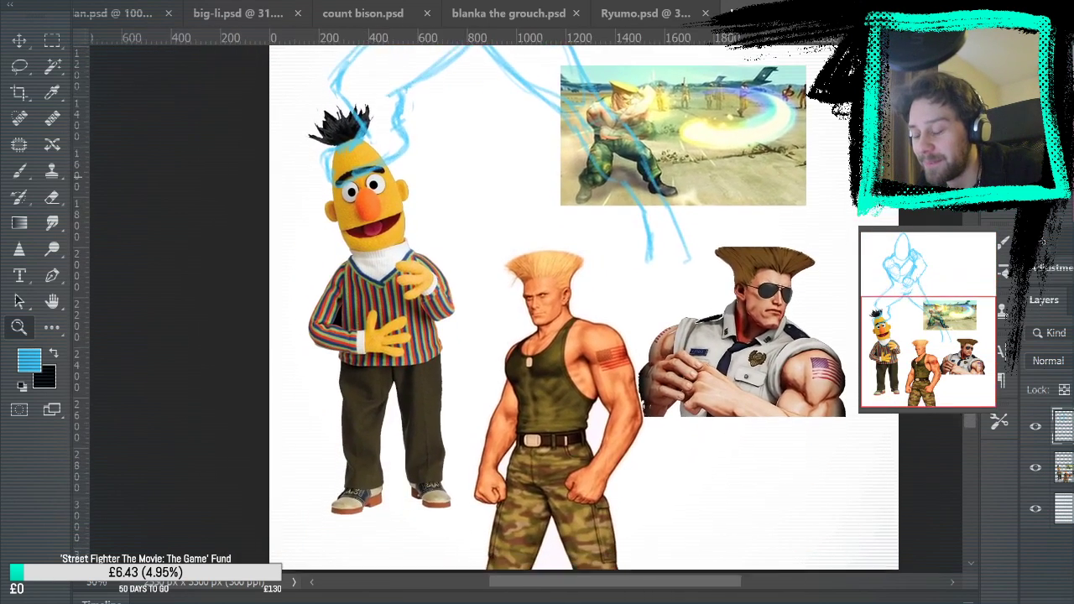
left_click_drag(825, 367, 776, 517)
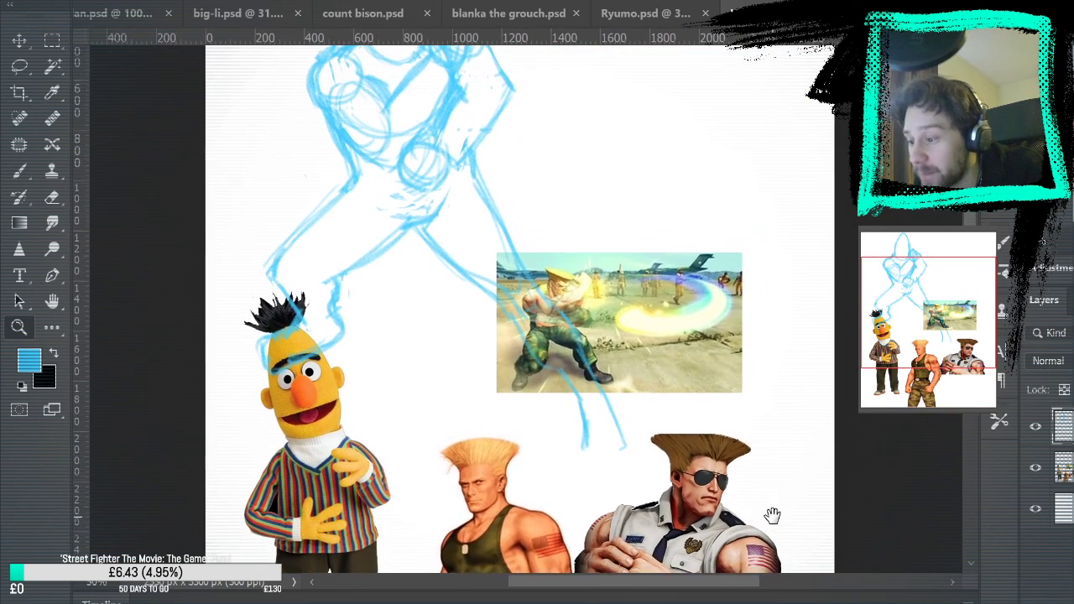
key("v")
mouse_move(449, 276)
left_mouse_down()
mouse_move(549, 252)
mouse_move(579, 266)
left_mouse_up()
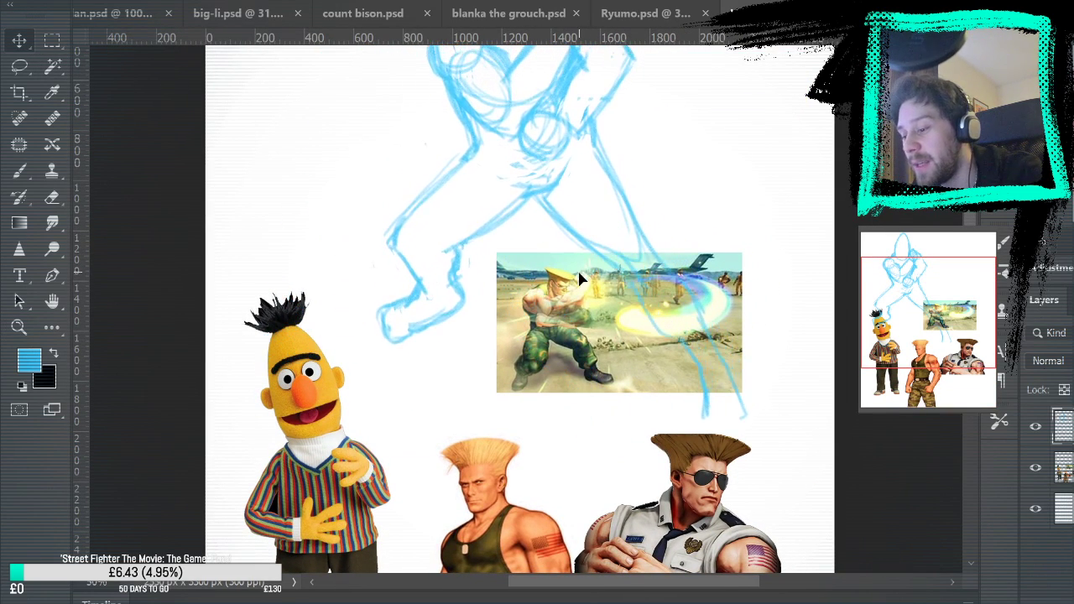
left_click_drag(767, 280, 763, 491)
left_click_drag(599, 383, 542, 404)
Compare the repositioned figure with the Bert and Guile references, and hide the reference images layer
left_click_drag(781, 435, 802, 295)
mouse_move(700, 391)
left_mouse_down()
mouse_move(698, 409)
mouse_move(839, 227)
mouse_move(851, 178)
mouse_move(847, 205)
left_mouse_up()
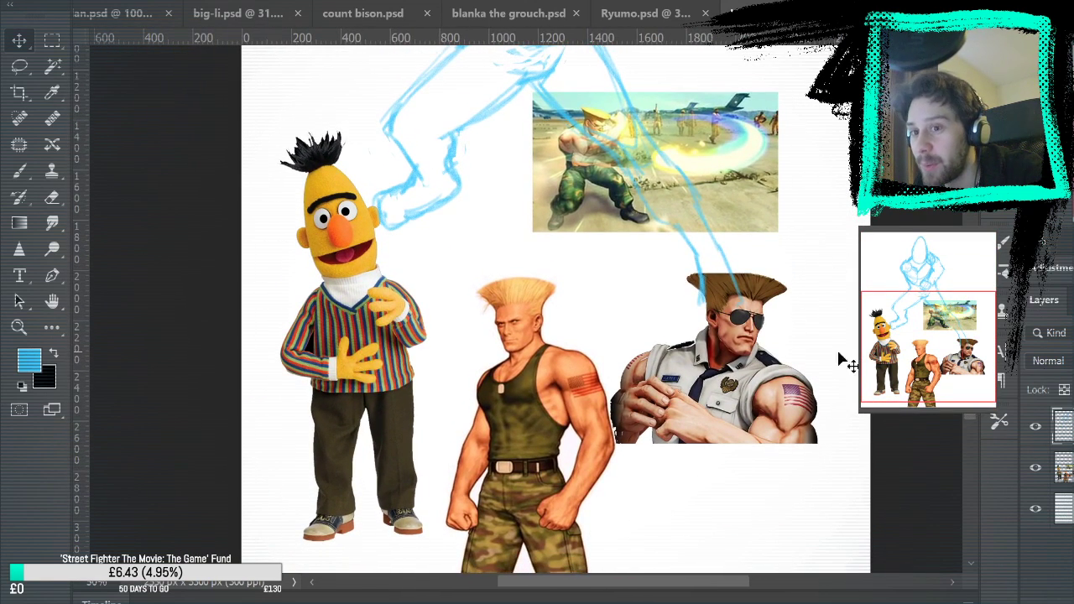
mouse_move(835, 272)
left_mouse_down()
mouse_move(851, 311)
mouse_move(900, 163)
mouse_move(849, 238)
mouse_move(837, 226)
mouse_move(830, 238)
mouse_move(823, 515)
mouse_move(798, 387)
mouse_move(803, 337)
left_mouse_up()
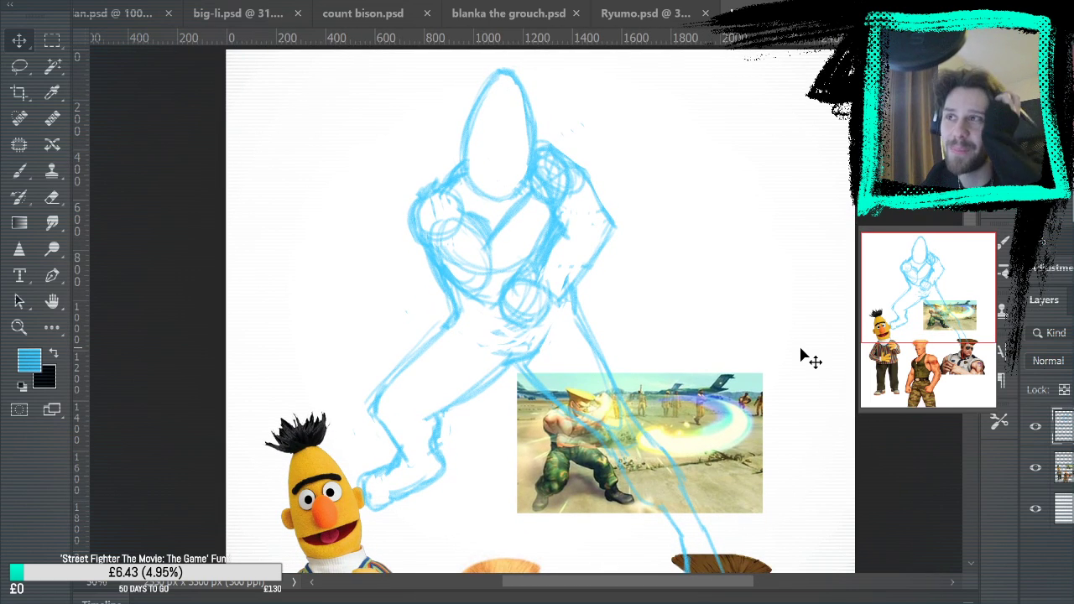
left_click(1036, 467)
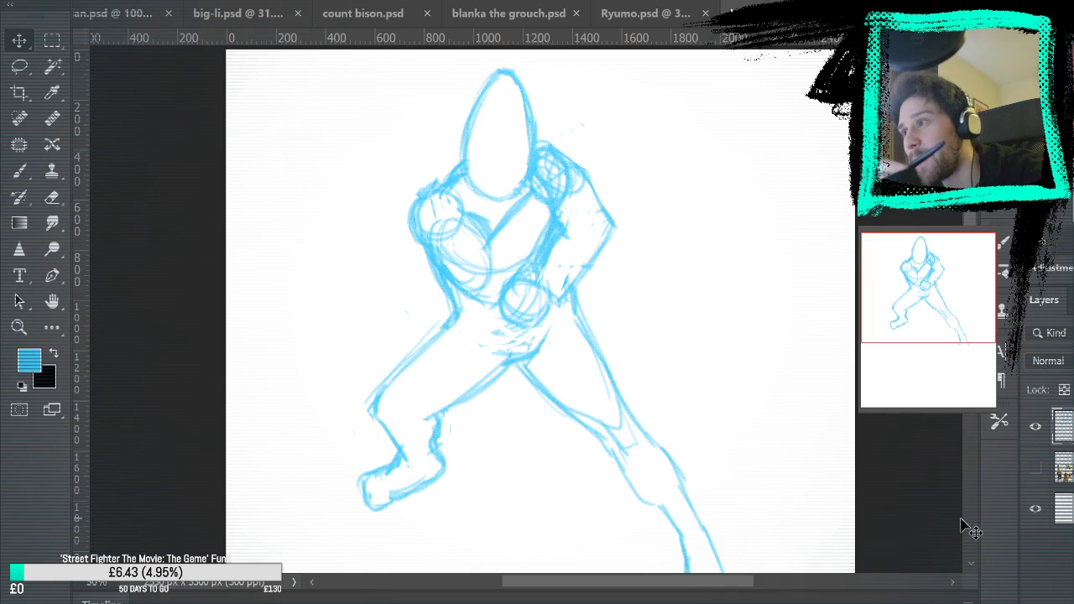
Fade the blue sketch to 50% opacity and add a new layer above it for pink line work
left_click_drag(627, 298, 567, 64)
left_click_drag(625, 377, 570, 247)
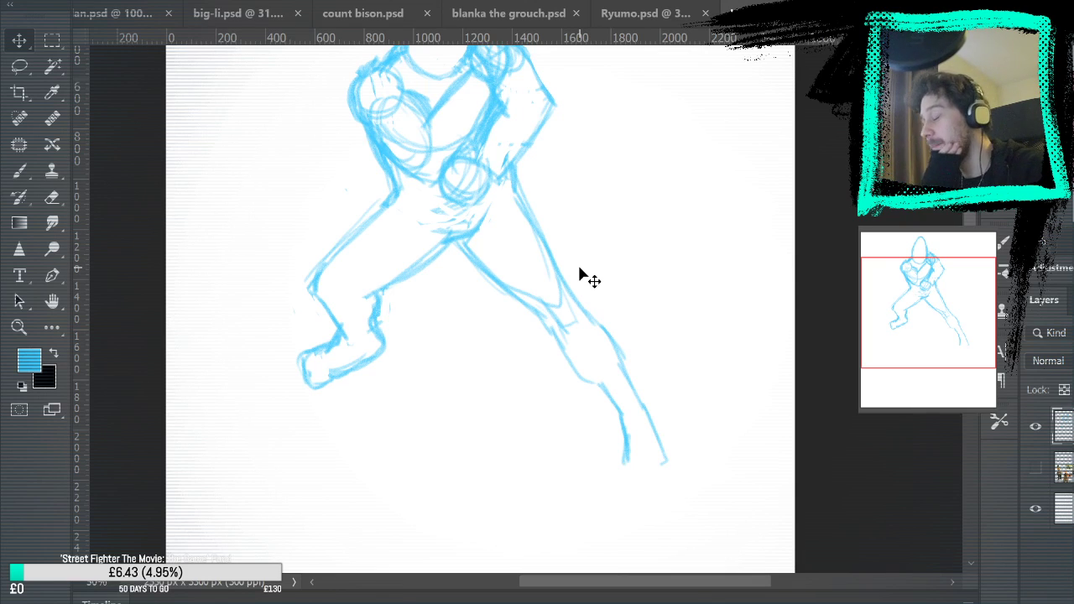
key("b")
key("i")
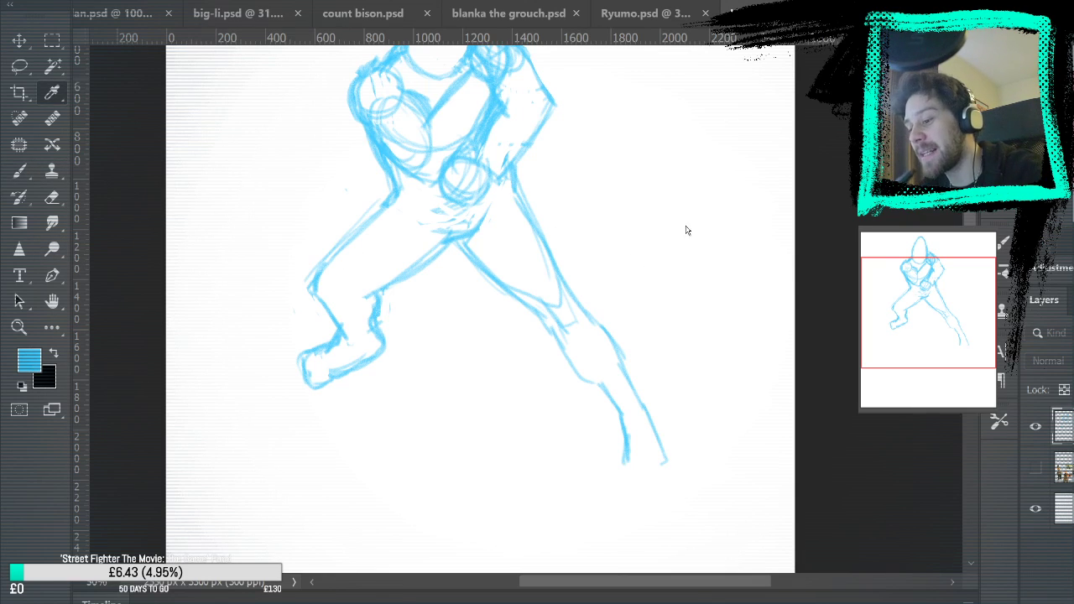
left_click(821, 178)
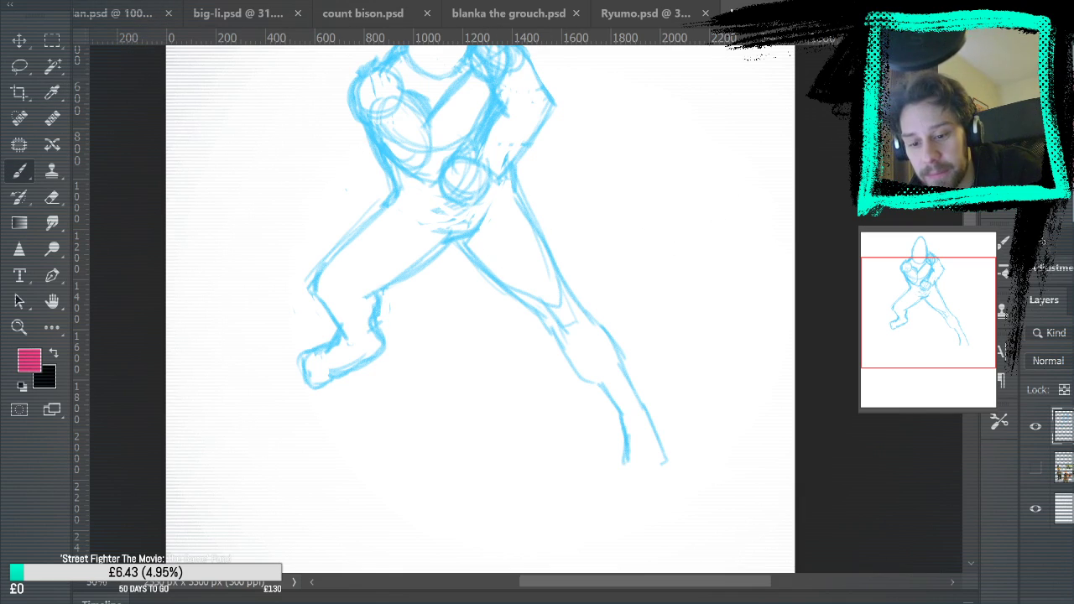
key("5")
key("ctrl+shift+alt+n")
mouse_move(459, 236)
left_mouse_down()
mouse_move(549, 319)
mouse_move(608, 444)
mouse_move(551, 288)
left_mouse_up()
key("ctrl+z")
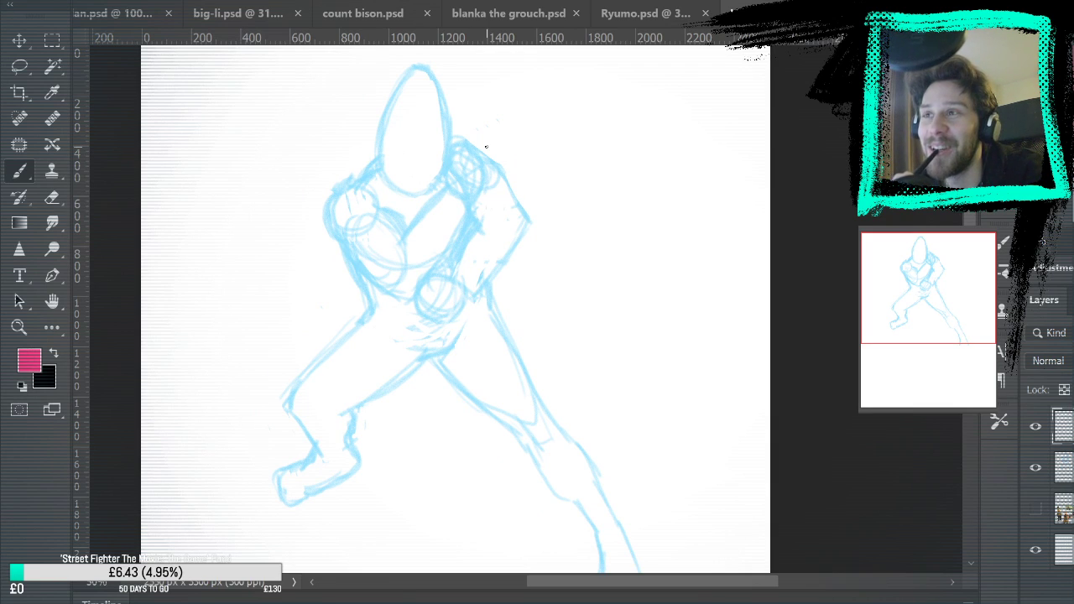
mouse_move(496, 223)
left_mouse_down()
mouse_move(526, 232)
mouse_move(529, 196)
left_mouse_up()
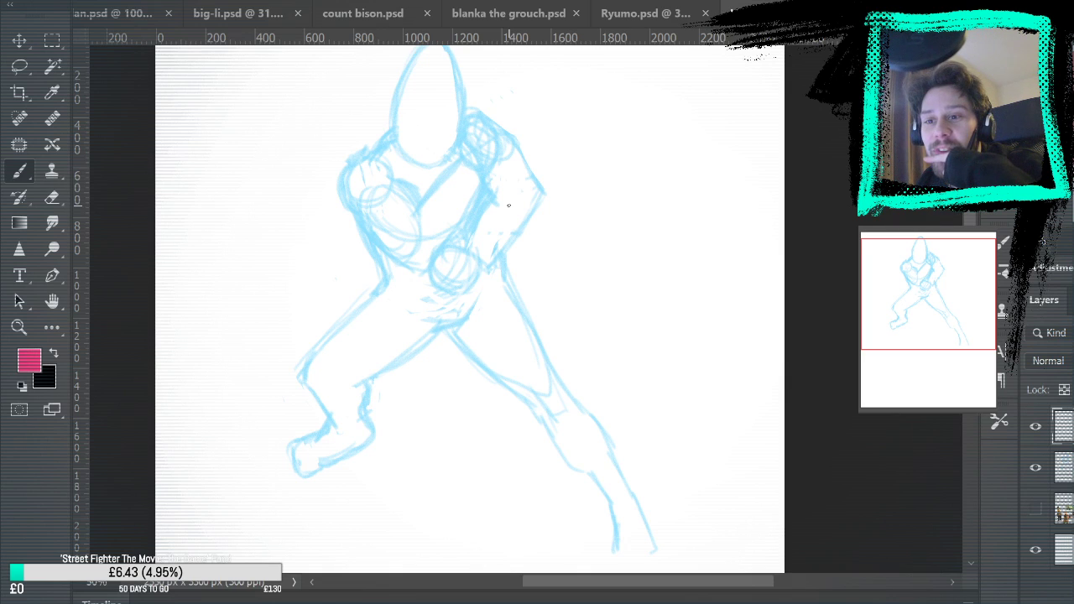
Show the reference images again, return to blue on the sketch layer and move the figure down to free space above its head
left_click(1035, 509)
left_click_drag(508, 384, 564, 358)
left_click_drag(551, 268, 559, 344)
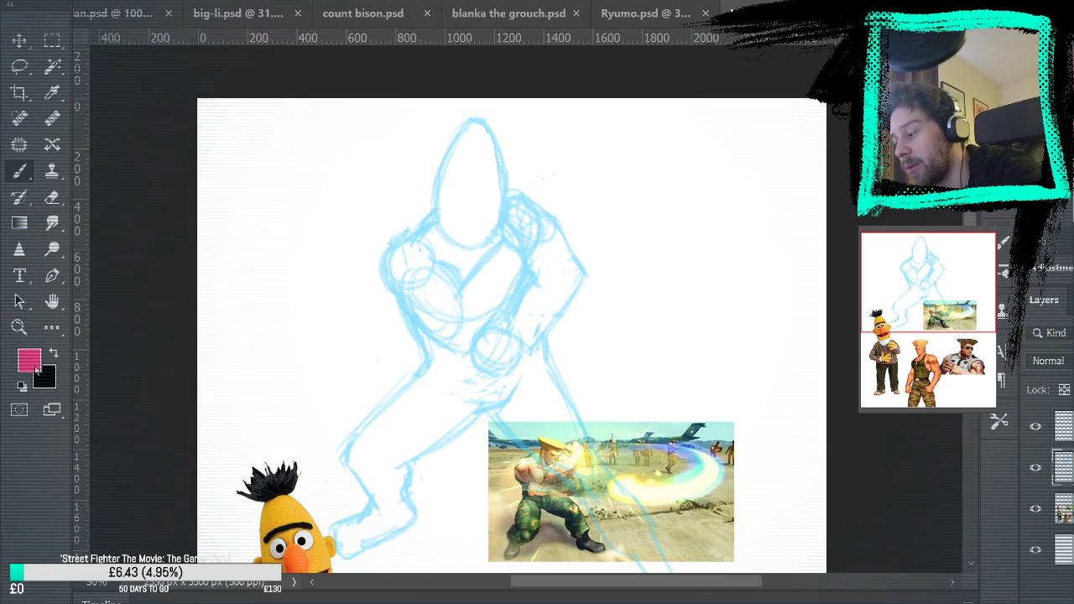
key("i")
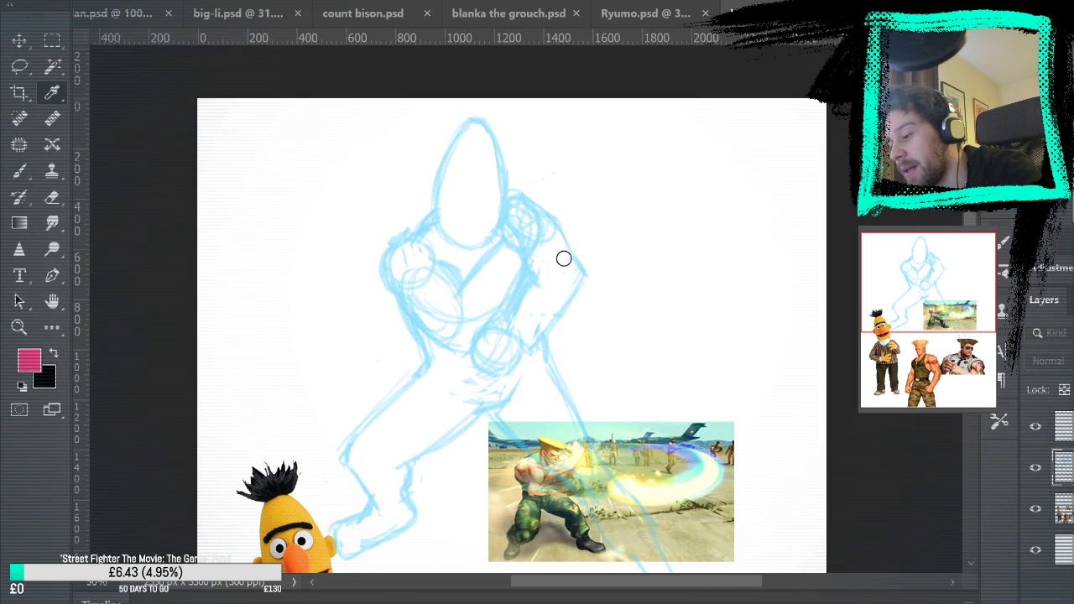
left_click(823, 182)
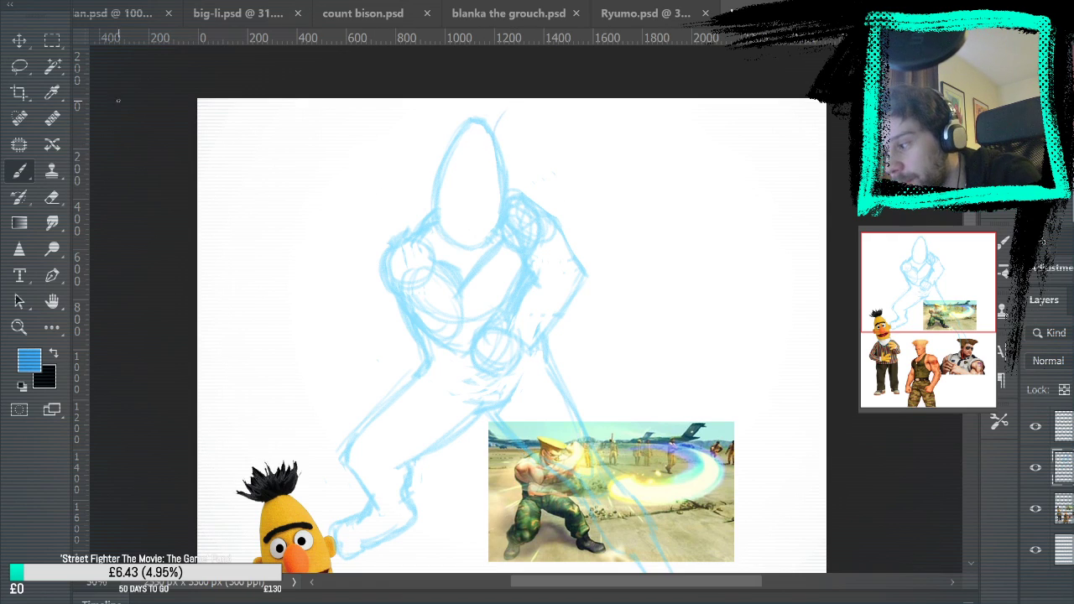
key("v")
left_click_drag(519, 285, 507, 367)
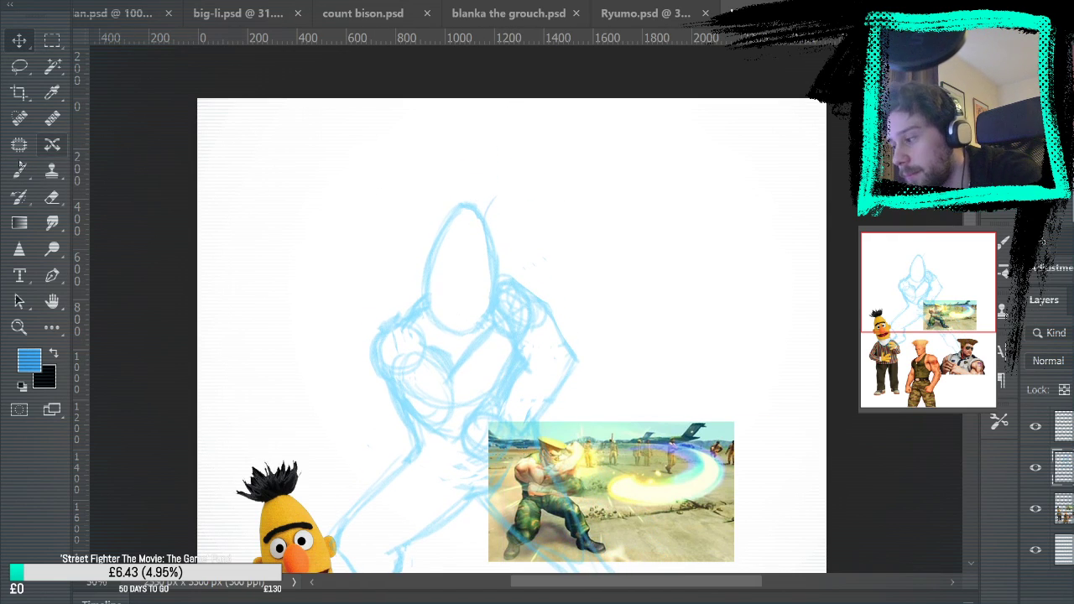
Sketch Guile's flat-top hair with a pointed front edge above the head, and erase the head outline overlapping it
key("b")
left_click_drag(459, 169, 424, 177)
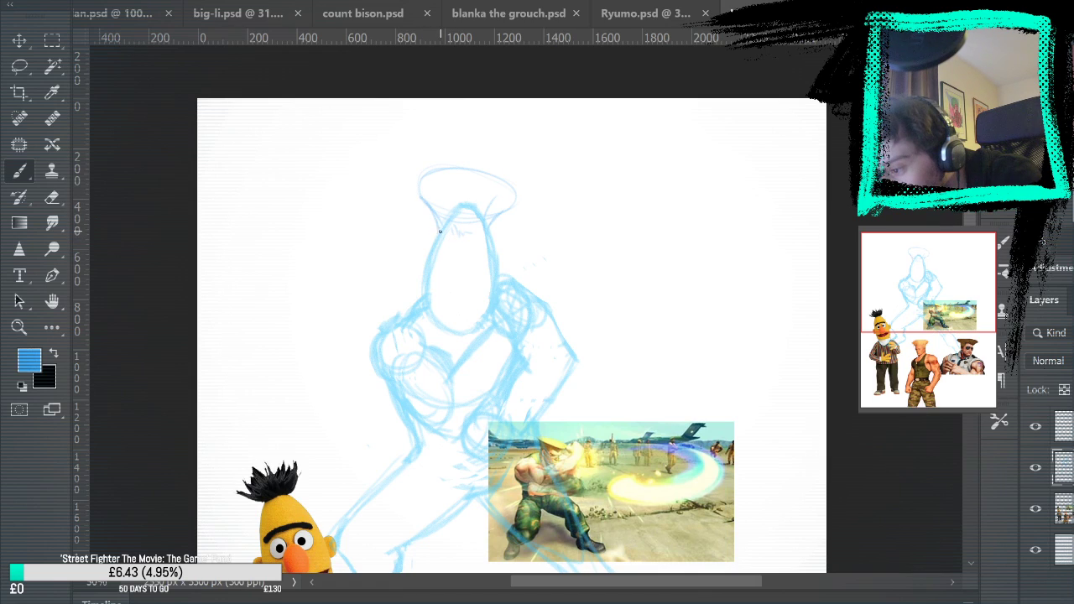
mouse_move(423, 200)
left_mouse_down()
mouse_move(482, 178)
mouse_move(421, 195)
mouse_move(490, 179)
mouse_move(513, 204)
mouse_move(477, 177)
mouse_move(519, 204)
mouse_move(495, 222)
mouse_move(528, 215)
mouse_move(495, 188)
mouse_move(431, 176)
mouse_move(437, 202)
left_mouse_up()
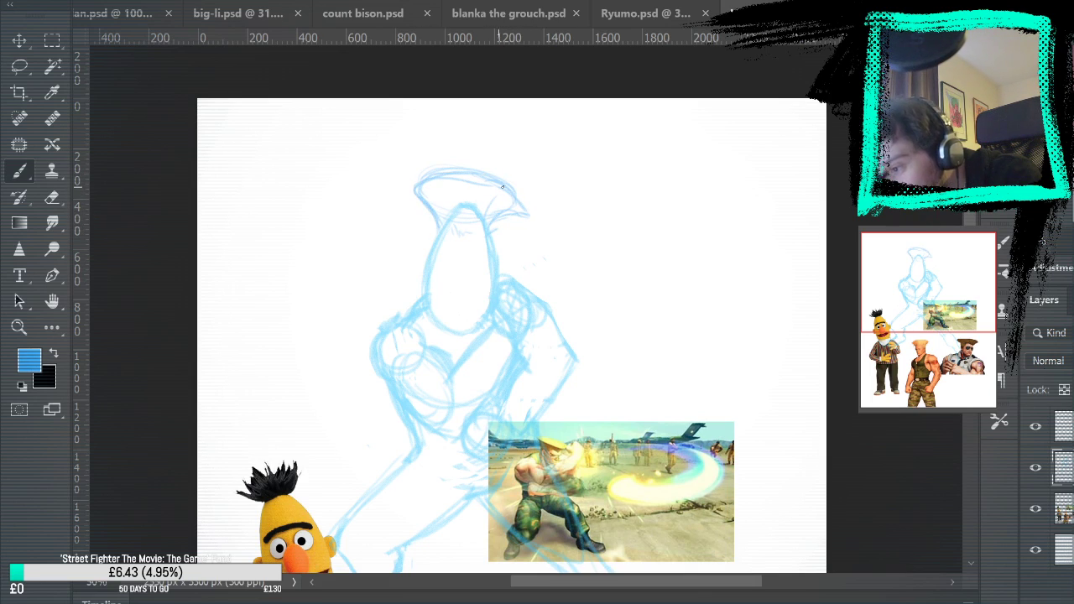
key("e")
mouse_move(478, 206)
left_mouse_down()
mouse_move(449, 208)
mouse_move(500, 205)
mouse_move(474, 190)
left_mouse_up()
mouse_move(415, 169)
left_mouse_down()
mouse_move(480, 167)
mouse_move(530, 187)
mouse_move(447, 213)
mouse_move(501, 207)
mouse_move(493, 230)
mouse_move(447, 224)
left_mouse_up()
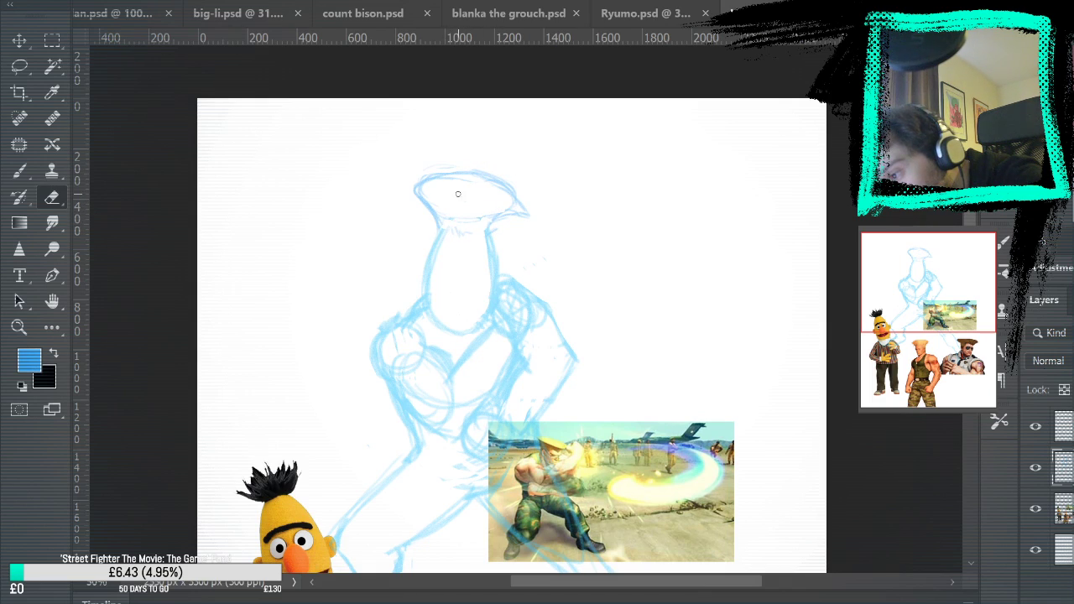
Reinforce the lower edge of the flat-top hair and add strokes joining it to both sides of the head
key("b")
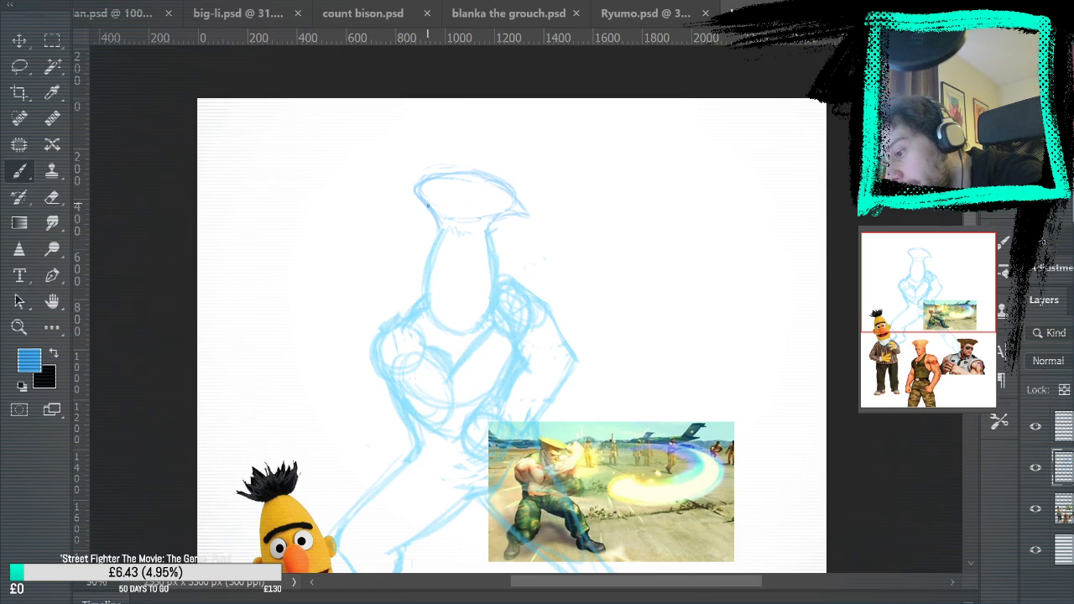
left_click_drag(439, 216, 485, 219)
mouse_move(436, 213)
left_mouse_down()
mouse_move(470, 236)
mouse_move(436, 234)
left_mouse_up()
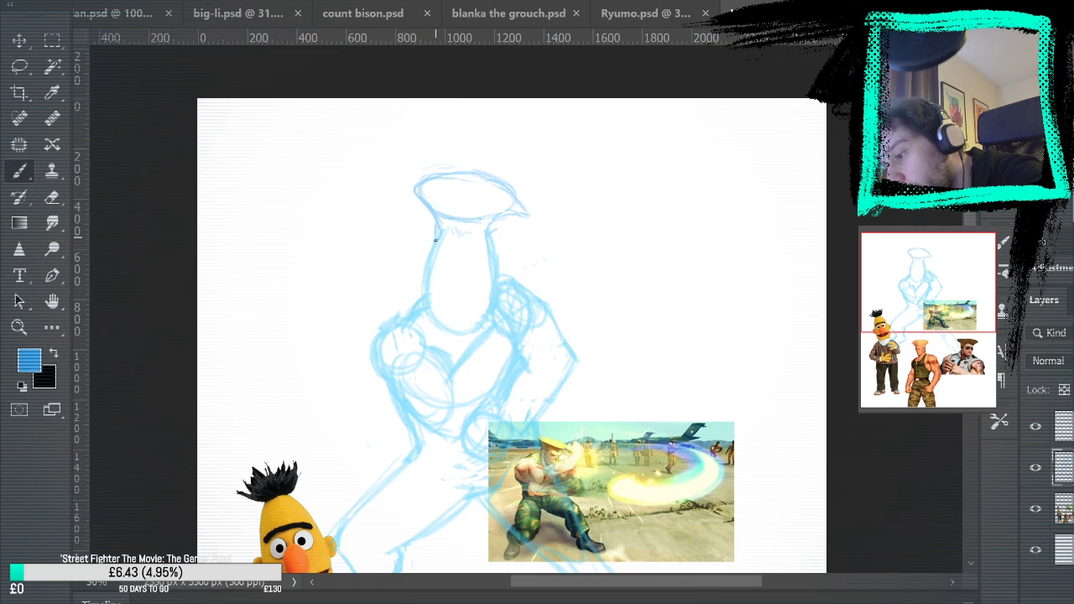
left_click_drag(498, 221, 520, 235)
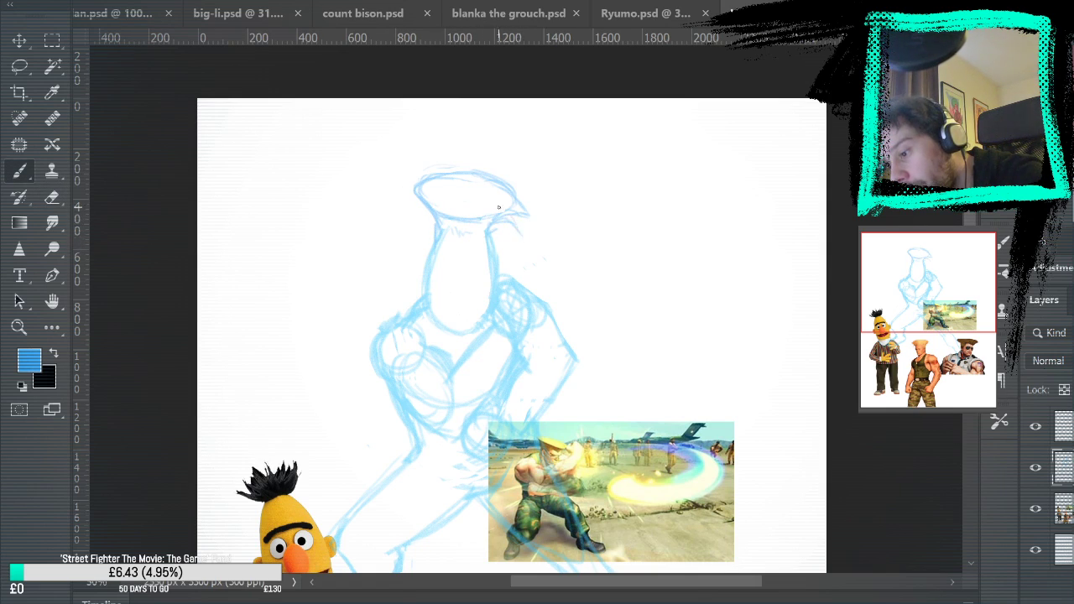
left_click_drag(437, 221, 423, 209)
mouse_move(671, 324)
left_mouse_down()
mouse_move(715, 160)
mouse_move(673, 299)
mouse_move(664, 290)
left_mouse_up()
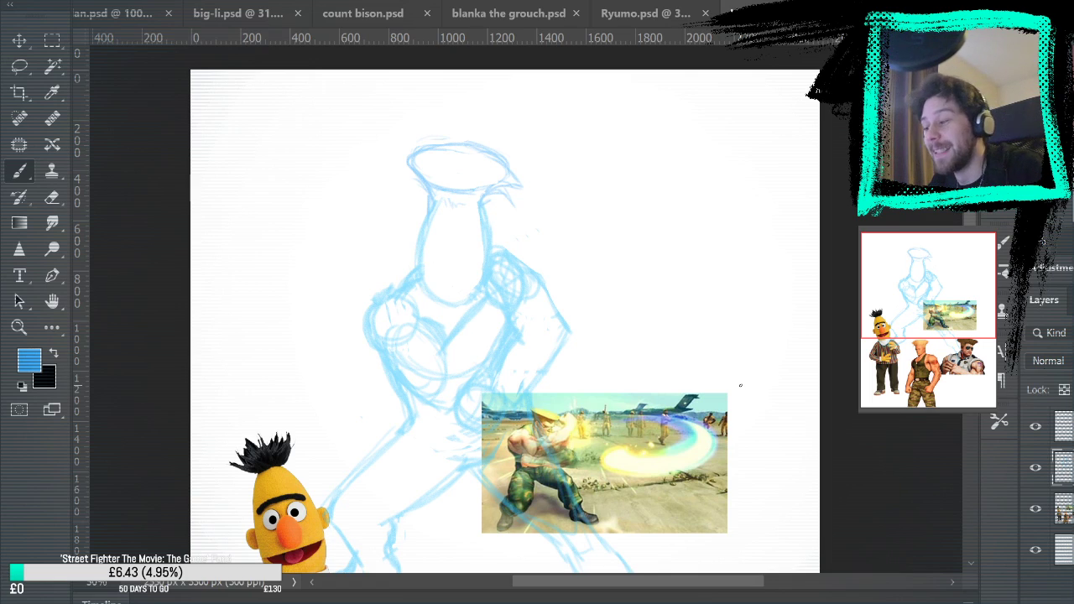
Lasso the flat-top hair, nudge it into place on the head and deselect it
key("l")
mouse_move(408, 122)
left_mouse_down()
mouse_move(426, 210)
mouse_move(482, 224)
mouse_move(540, 216)
mouse_move(411, 122)
left_mouse_up()
left_click(30, 46)
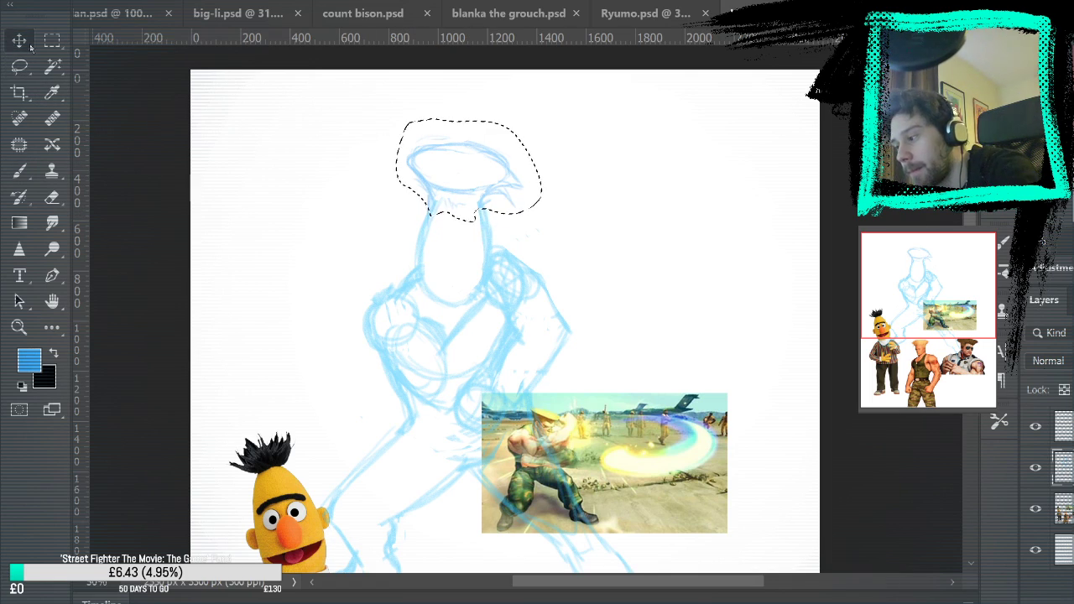
key("Up")
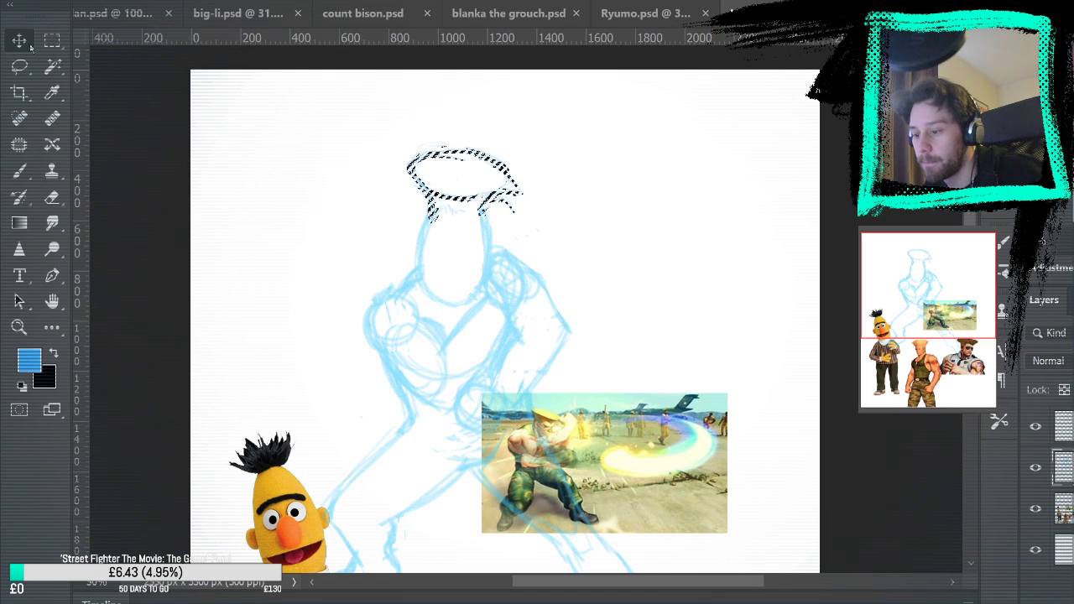
key("m")
left_click(137, 111)
Set the foreground colour to pinkish red and make the empty layer above the blue sketch active
left_click_drag(785, 398, 658, 311)
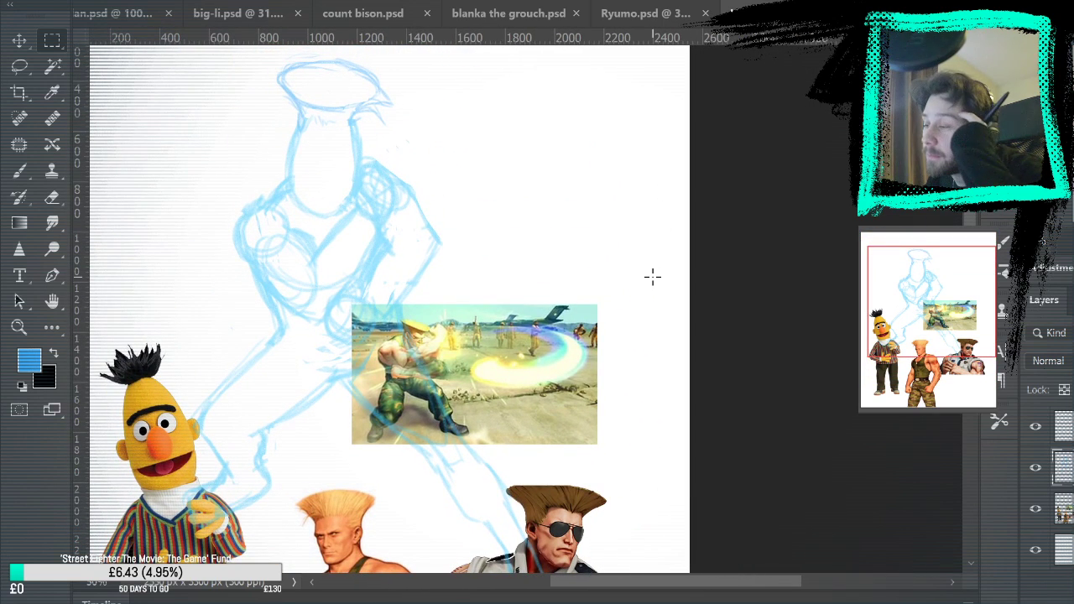
left_click_drag(526, 374, 610, 291)
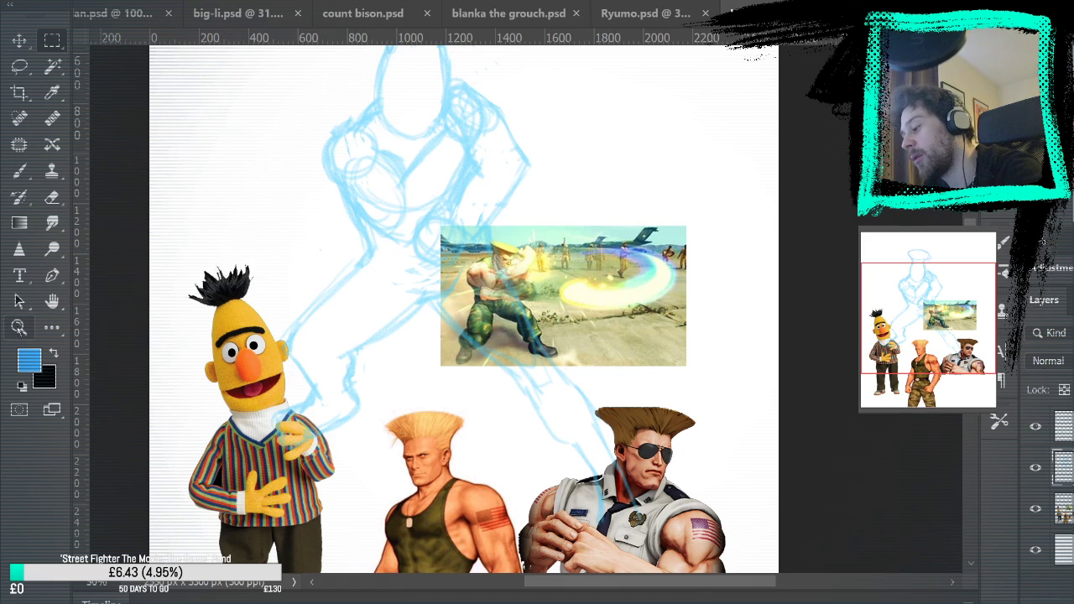
key("i")
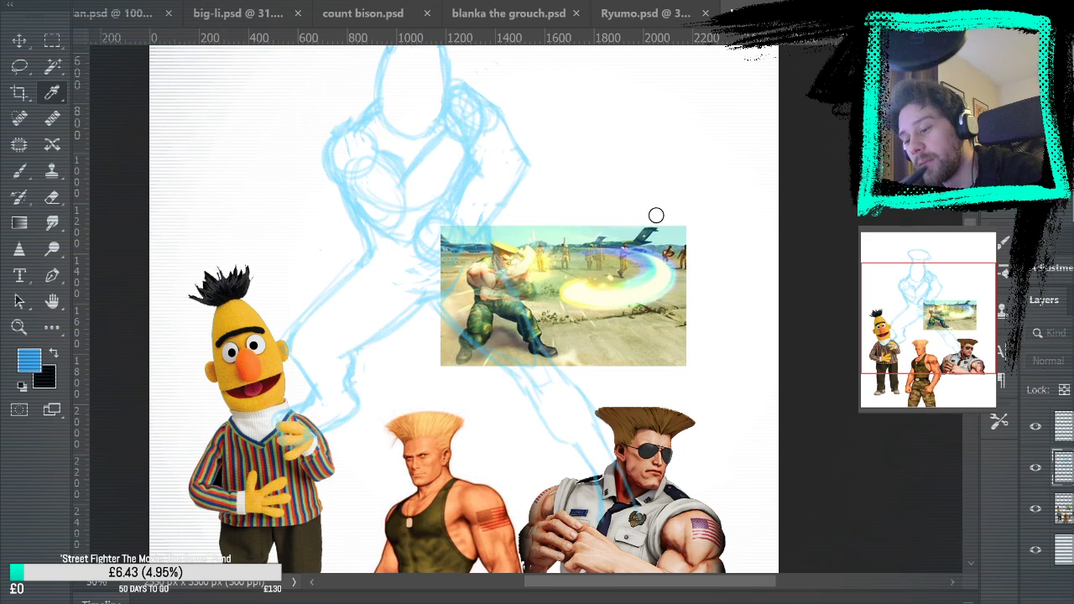
left_click(815, 165)
key("space")
left_click_drag(614, 181, 624, 240)
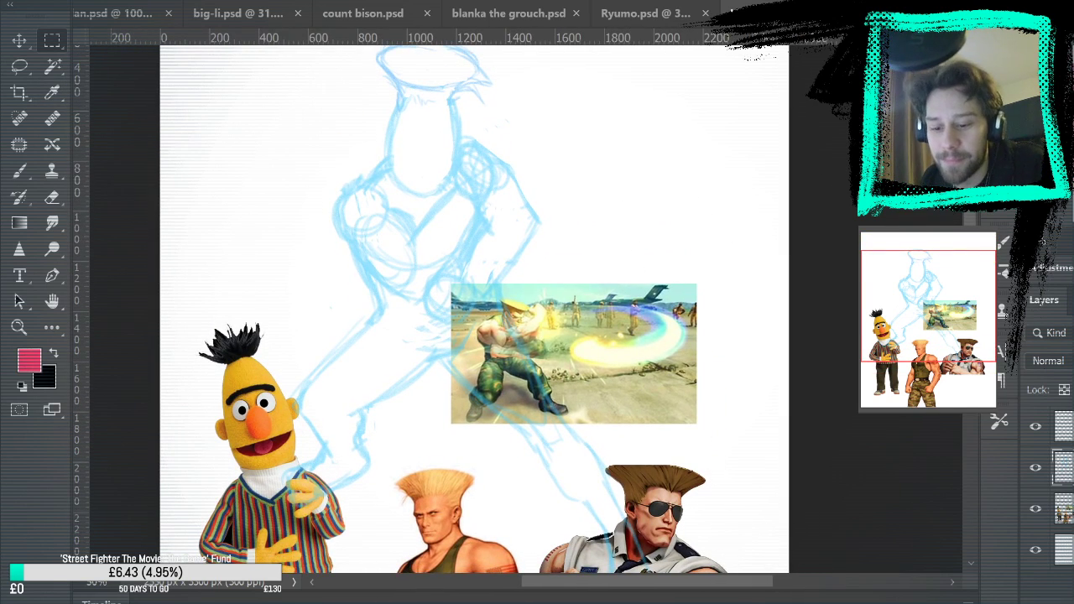
left_click(1035, 467)
left_click(1019, 469)
left_click_drag(508, 177, 482, 250)
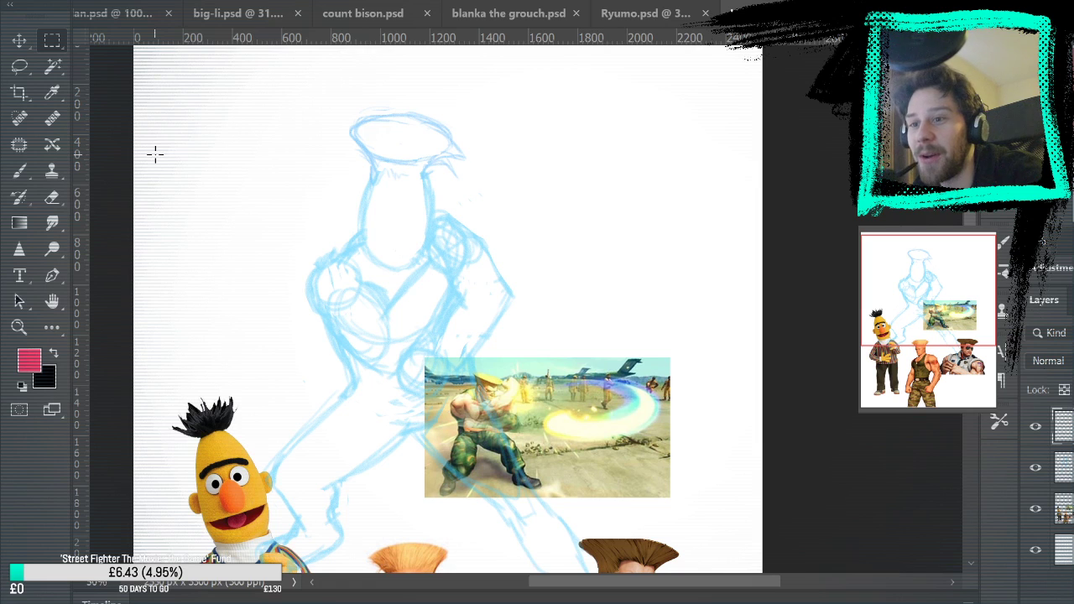
Draw a long drooping nose in pinkish red on the lower front half of the head
key("z")
left_click(453, 251)
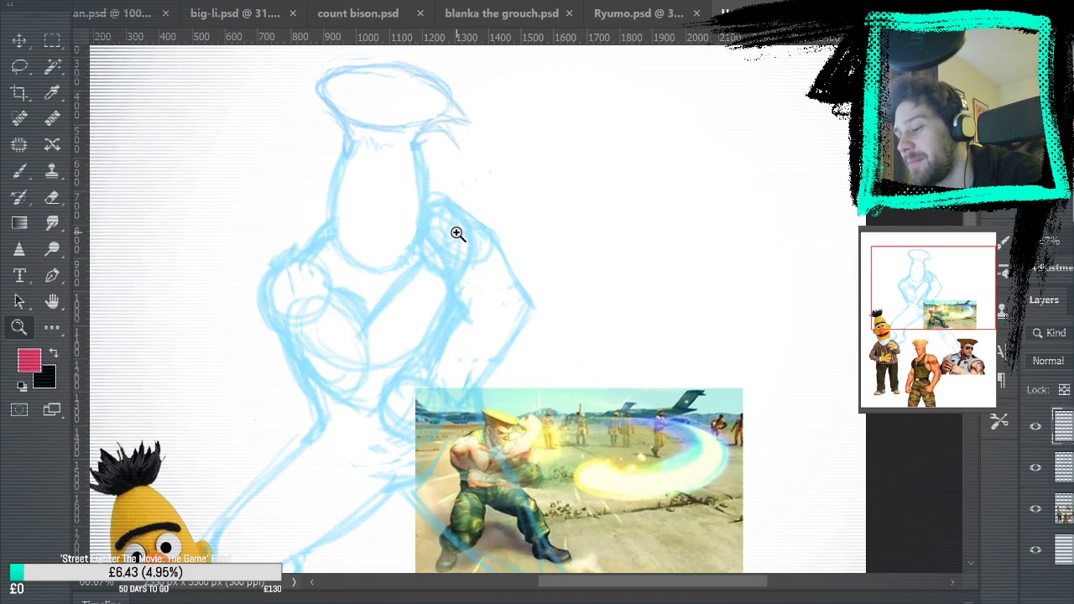
left_click(517, 289)
mouse_move(575, 215)
left_mouse_down()
mouse_move(599, 263)
mouse_move(647, 173)
mouse_move(639, 164)
left_mouse_up()
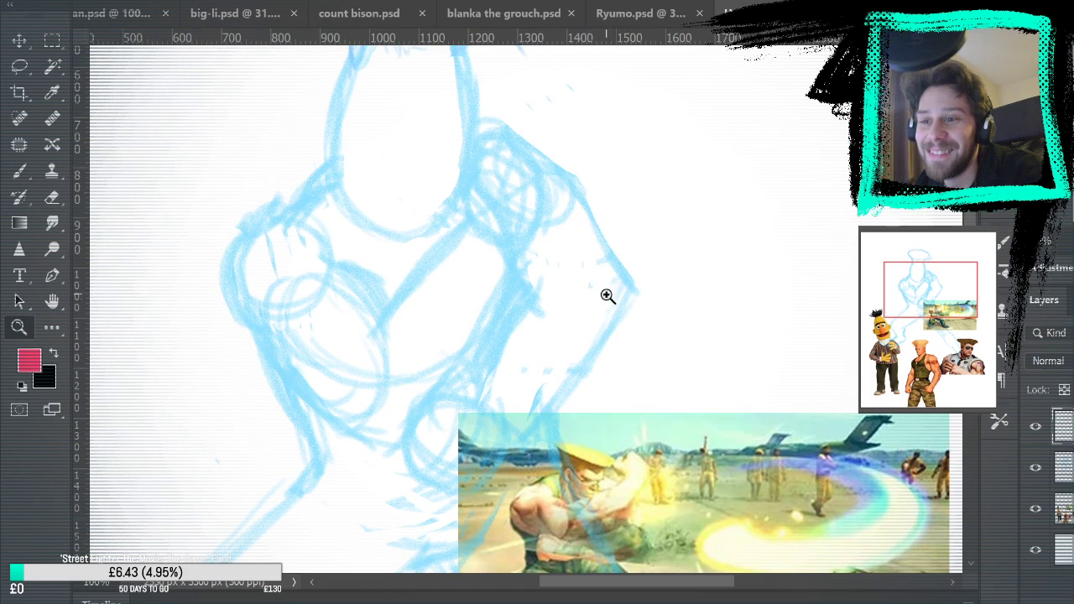
key("b")
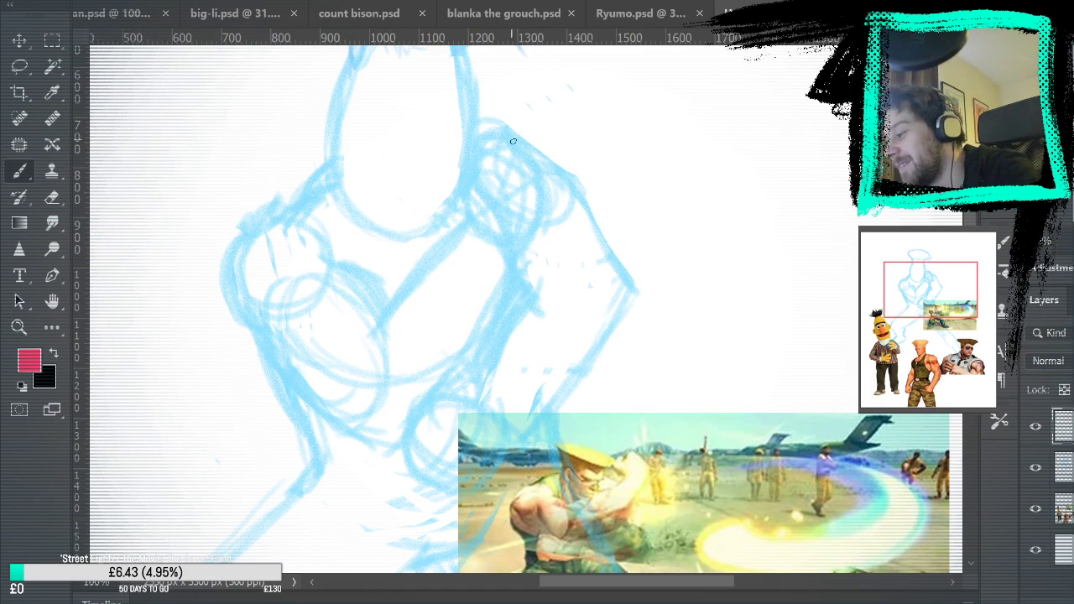
left_click_drag(450, 241, 459, 219)
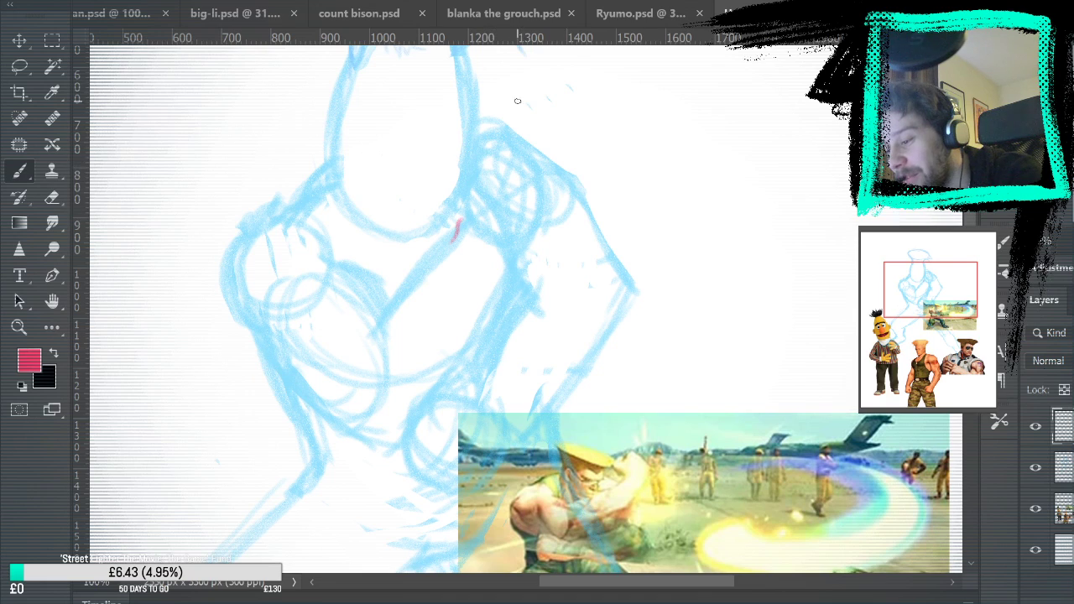
mouse_move(561, 232)
left_mouse_down()
mouse_move(525, 115)
mouse_move(549, 243)
mouse_move(551, 370)
mouse_move(600, 350)
mouse_move(554, 542)
mouse_move(702, 69)
mouse_move(643, 384)
left_mouse_up()
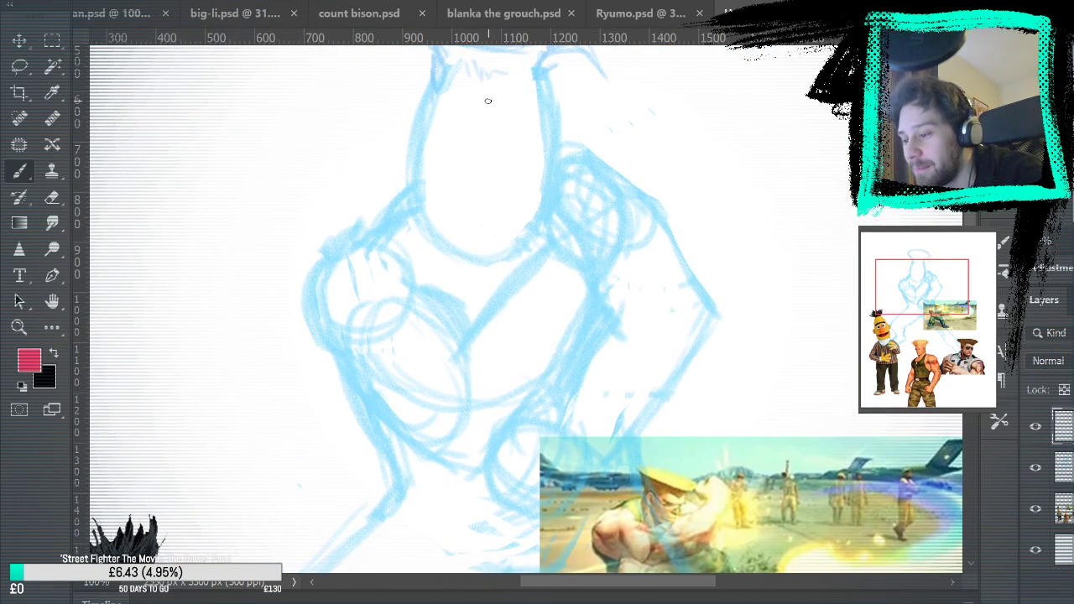
left_click_drag(521, 156, 514, 214)
key("ctrl+z")
mouse_move(524, 157)
left_mouse_down()
mouse_move(540, 178)
mouse_move(505, 207)
left_mouse_up()
key("ctrl+z")
left_click_drag(520, 152, 496, 196)
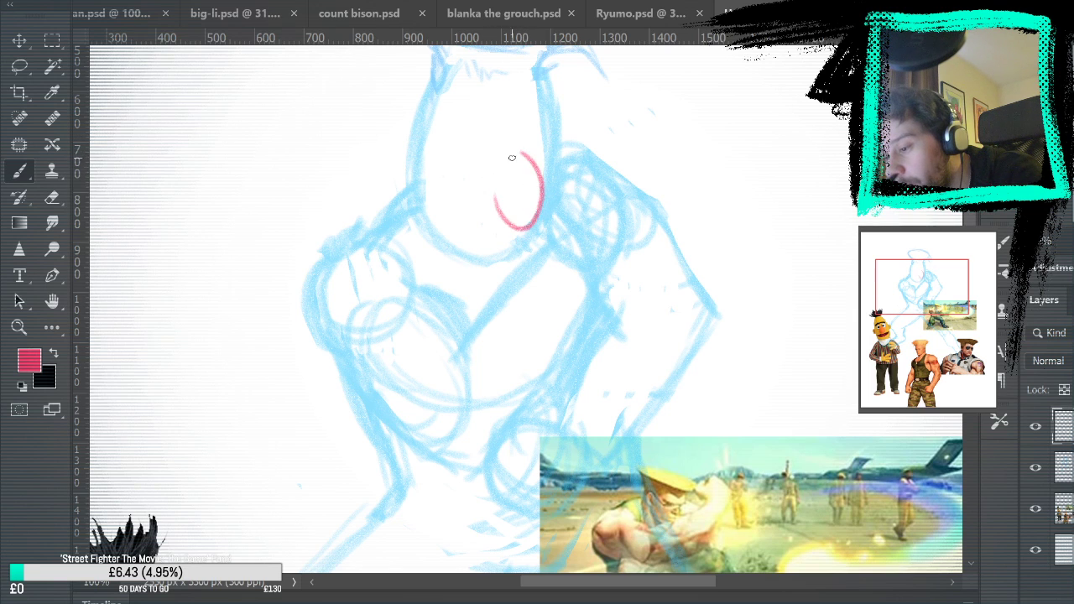
Draw two round eye outlines above the nose, closing the lower edge of the near eye
mouse_move(602, 282)
left_mouse_down()
mouse_move(659, 67)
mouse_move(651, 38)
mouse_move(596, 287)
left_mouse_up()
mouse_move(520, 153)
left_mouse_down()
mouse_move(551, 148)
mouse_move(543, 172)
mouse_move(492, 129)
mouse_move(490, 173)
left_mouse_up()
mouse_move(556, 254)
left_mouse_down()
mouse_move(576, 125)
mouse_move(590, 115)
mouse_move(571, 256)
left_mouse_up()
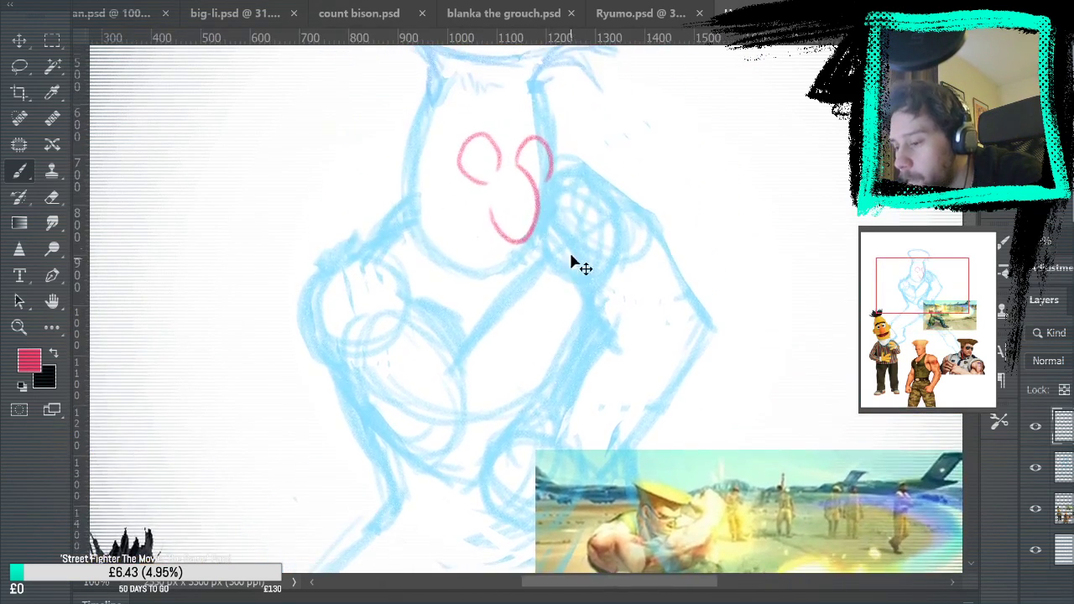
mouse_move(501, 164)
left_mouse_down()
mouse_move(460, 153)
mouse_move(511, 154)
mouse_move(496, 173)
mouse_move(491, 138)
mouse_move(465, 174)
mouse_move(511, 159)
mouse_move(503, 170)
mouse_move(497, 150)
mouse_move(460, 153)
mouse_move(494, 175)
left_mouse_up()
key("ctrl+z")
key("ctrl+z")
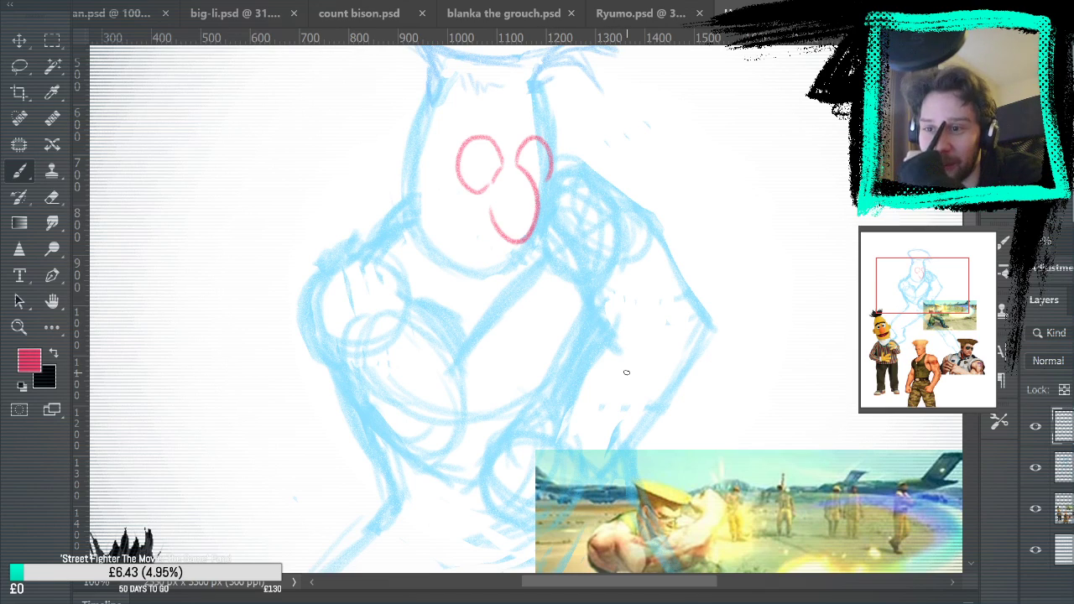
key("e")
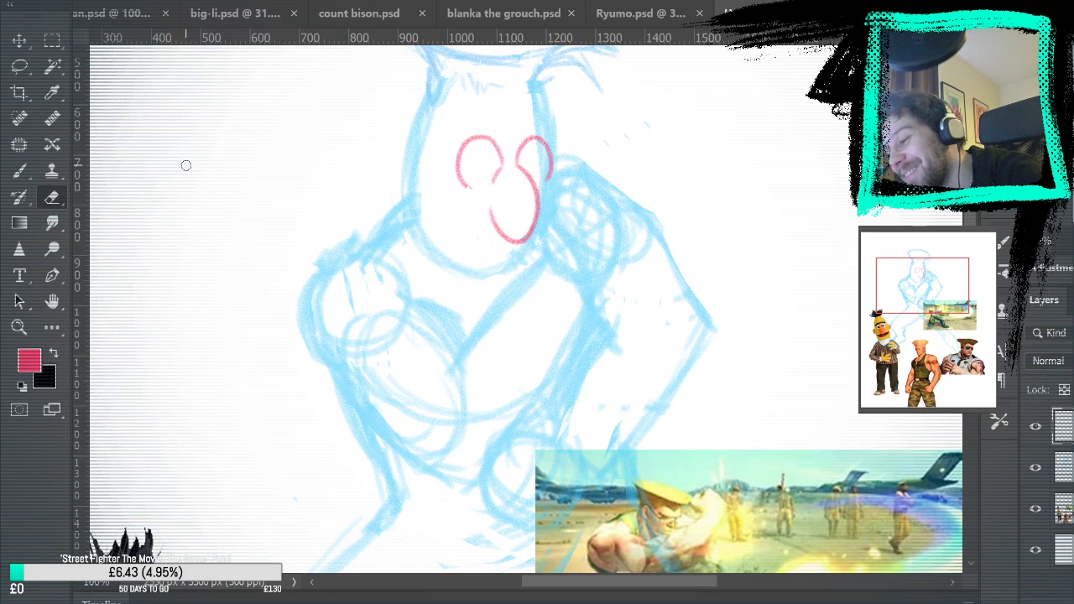
key("b")
left_click_drag(466, 188, 484, 188)
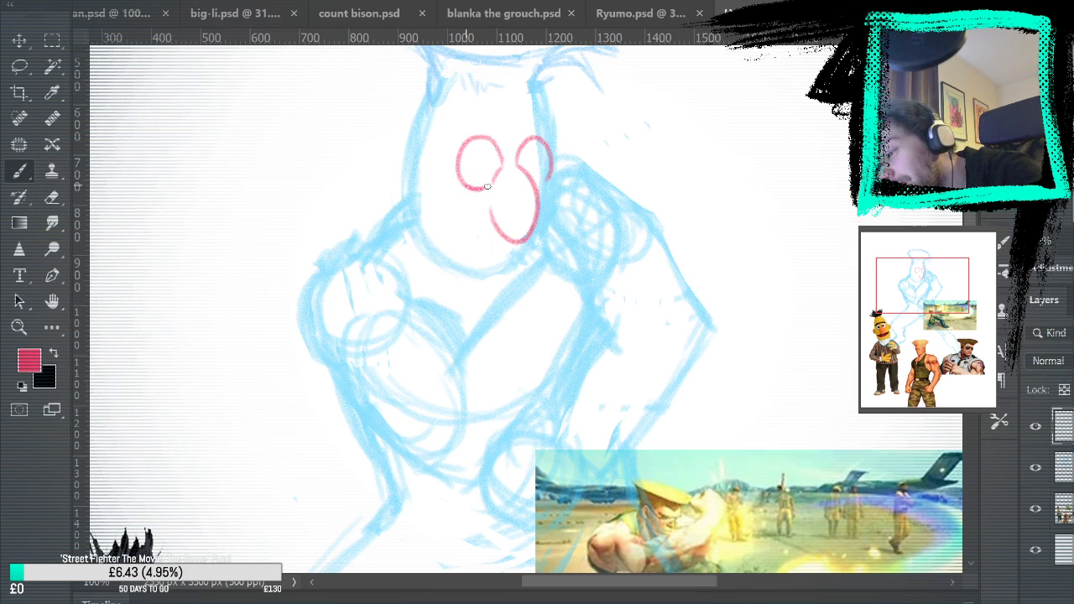
Fill in a small pupil in each eye and draw a nearly straight mouth line running back from the nose
mouse_move(577, 271)
left_mouse_down()
mouse_move(612, 32)
mouse_move(590, 262)
left_mouse_up()
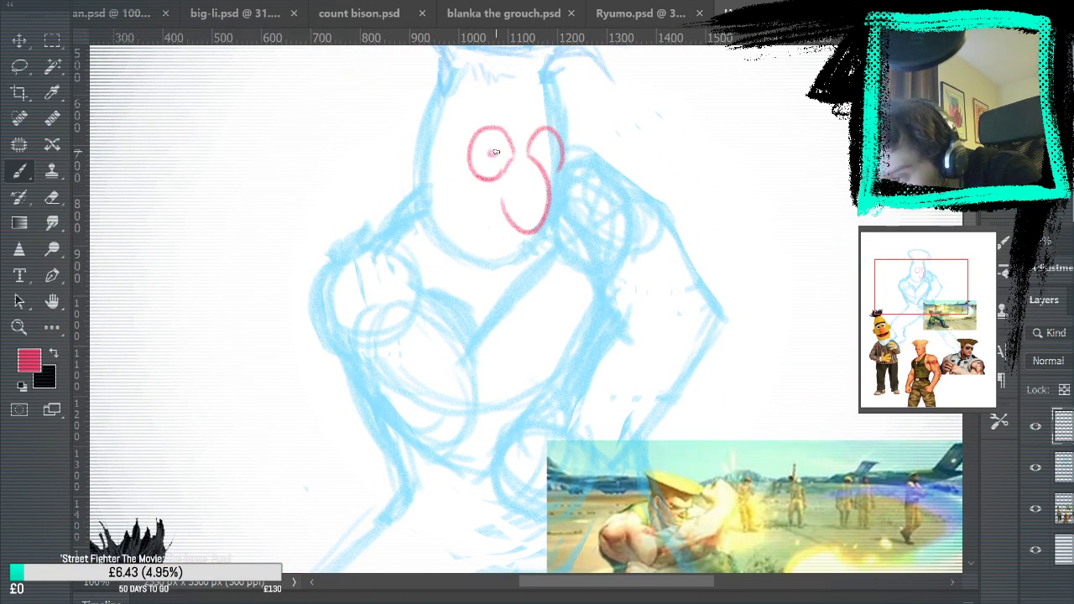
left_click(500, 157)
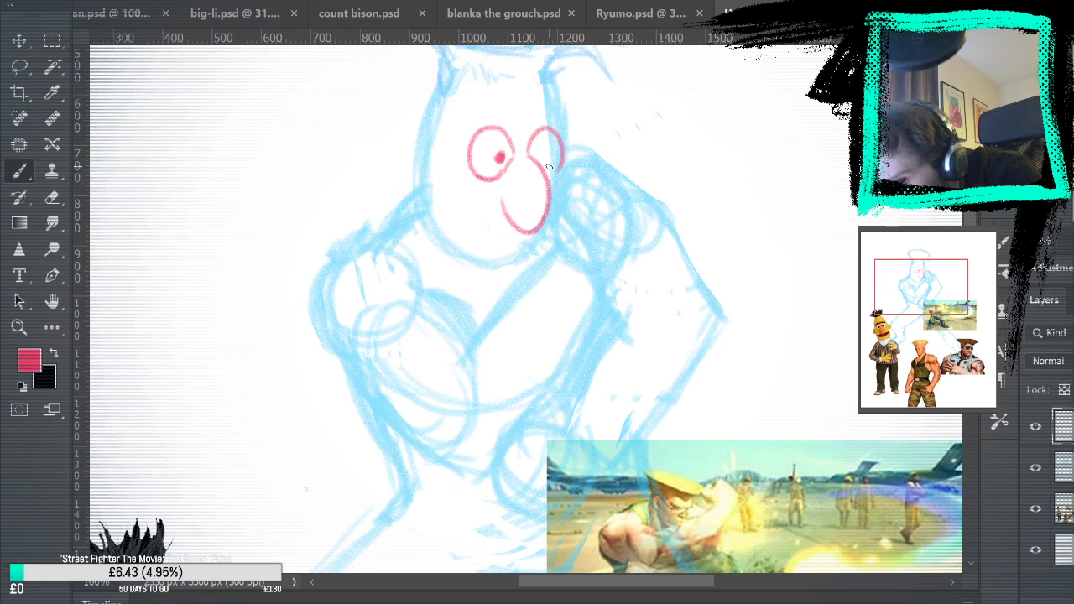
mouse_move(646, 309)
left_mouse_down()
mouse_move(791, 67)
mouse_move(780, 70)
mouse_move(746, 240)
left_mouse_up()
mouse_move(550, 150)
left_mouse_down()
mouse_move(599, 161)
mouse_move(542, 143)
left_mouse_up()
key("ctrl+z")
key("ctrl+z")
left_click_drag(674, 176, 664, 406)
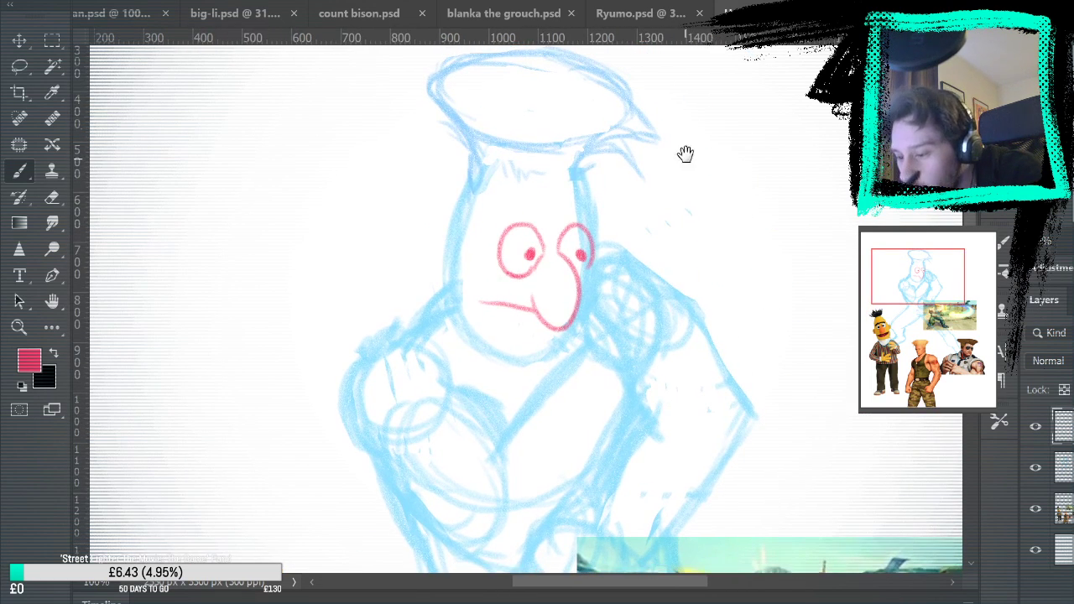
mouse_move(635, 334)
left_mouse_down()
mouse_move(693, 80)
mouse_move(588, 317)
left_mouse_up()
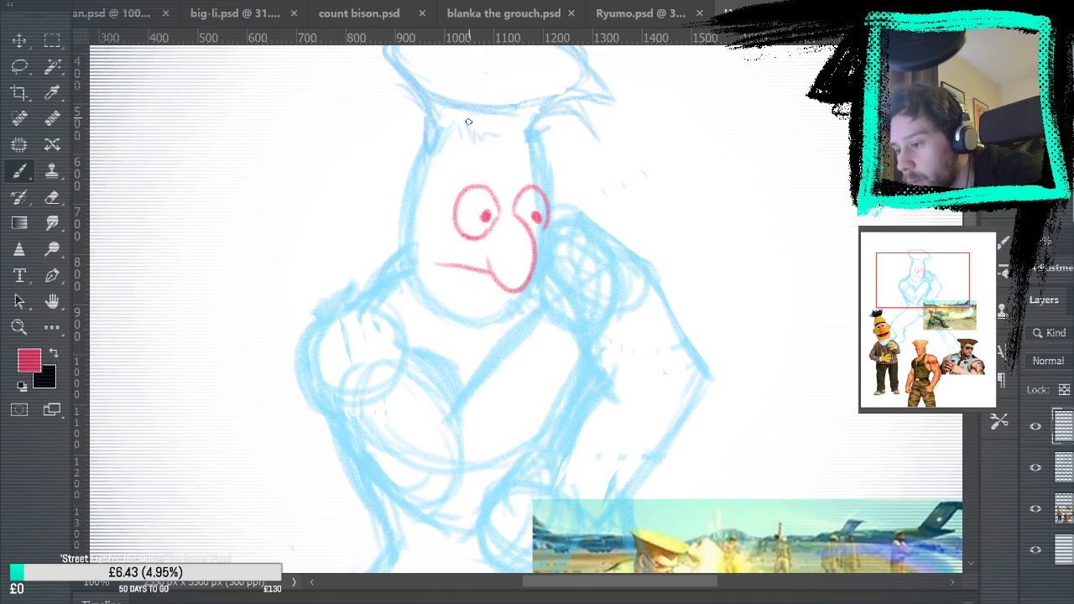
left_click_drag(456, 178, 548, 179)
mouse_move(445, 176)
left_mouse_down()
mouse_move(483, 159)
mouse_move(542, 171)
left_mouse_up()
key("ctrl+z")
key("ctrl+z")
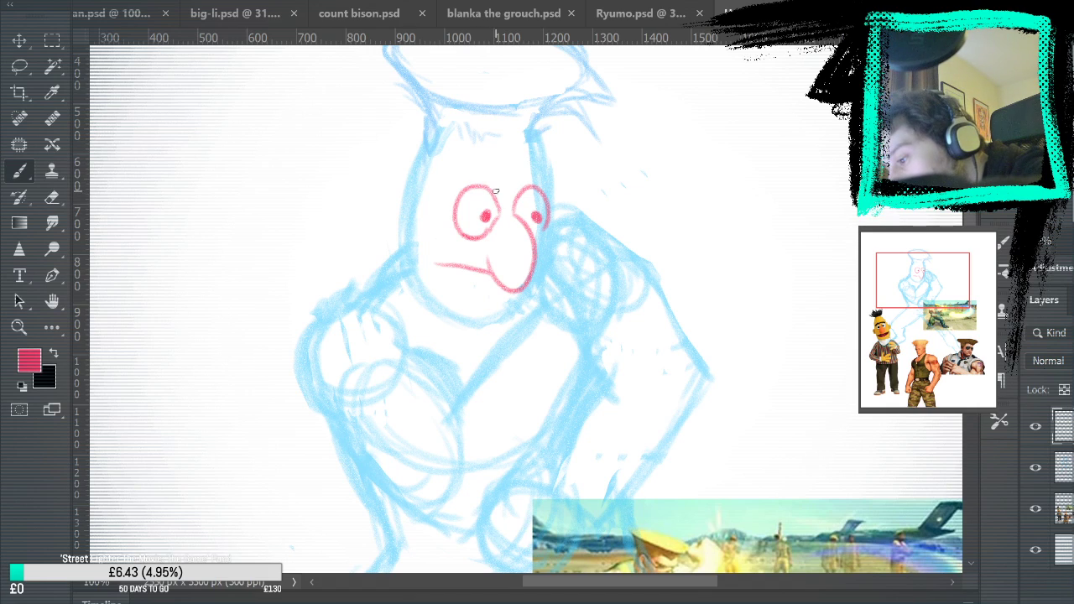
Draw a thick, flat monobrow with rounded ends resting across the tops of both eyes
left_click_drag(464, 185, 554, 183)
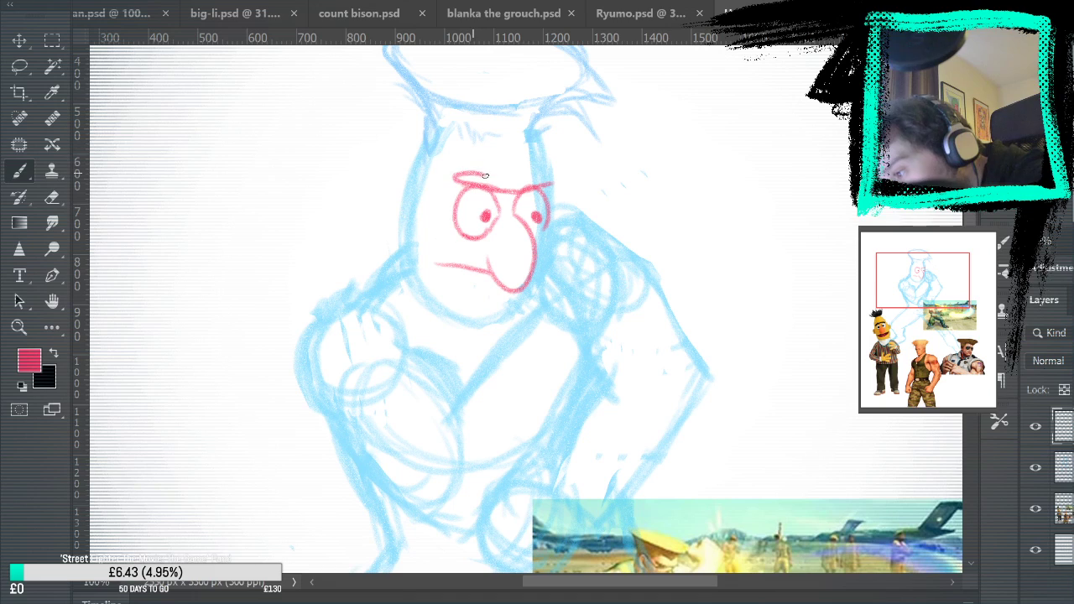
mouse_move(455, 179)
left_mouse_down()
mouse_move(464, 170)
mouse_move(548, 180)
left_mouse_up()
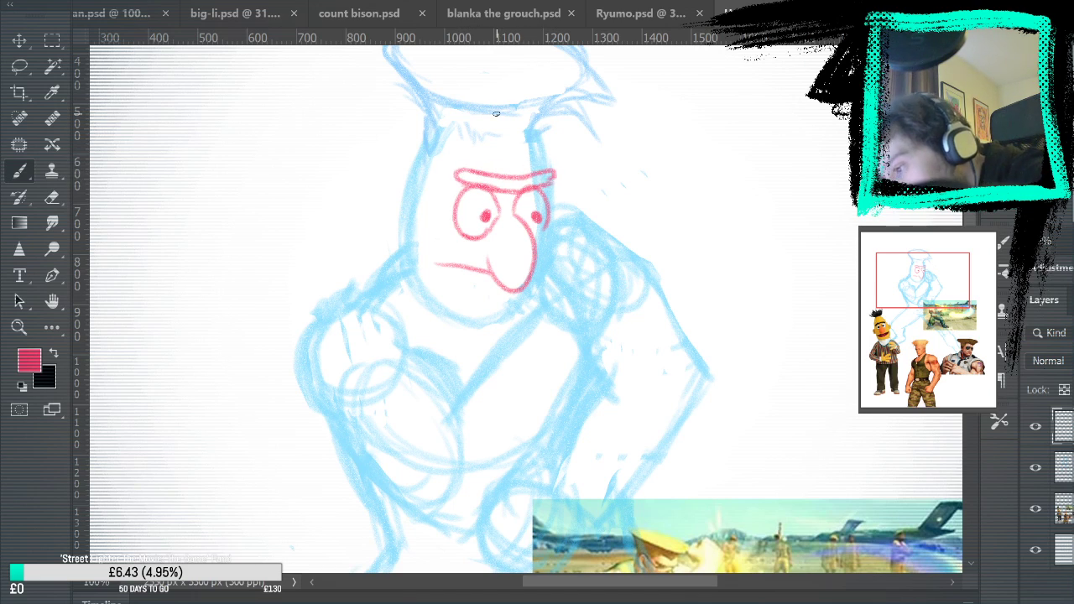
Line the front edge of the face from chin to forehead and the pointed front locks of the flat-top hair
left_click_drag(713, 466, 777, 430)
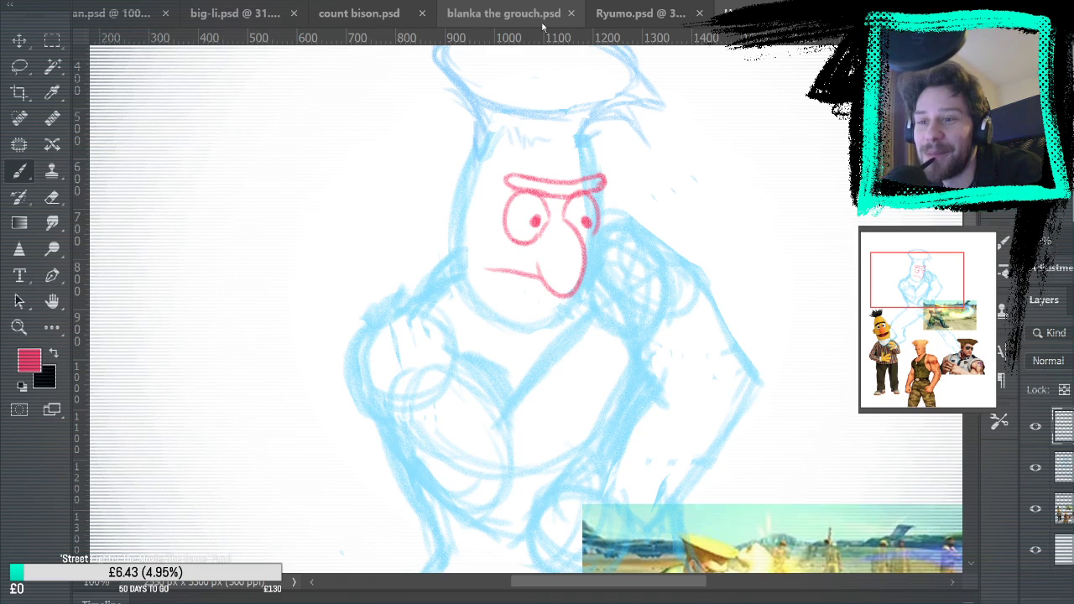
scroll(595, 192, "down", 10)
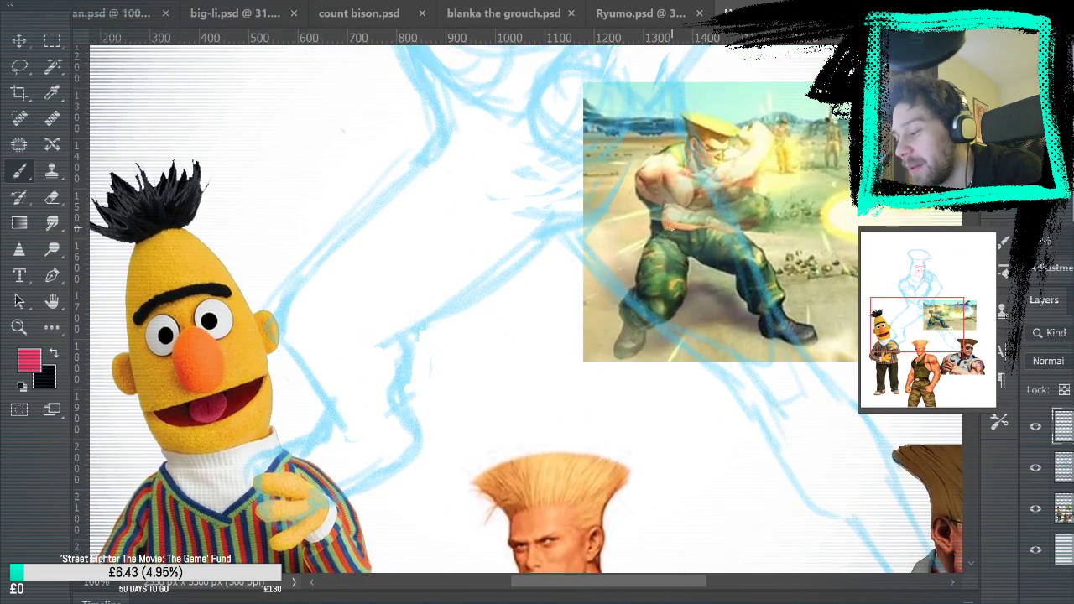
mouse_move(653, 115)
left_mouse_down()
mouse_move(666, 355)
mouse_move(698, 445)
left_mouse_up()
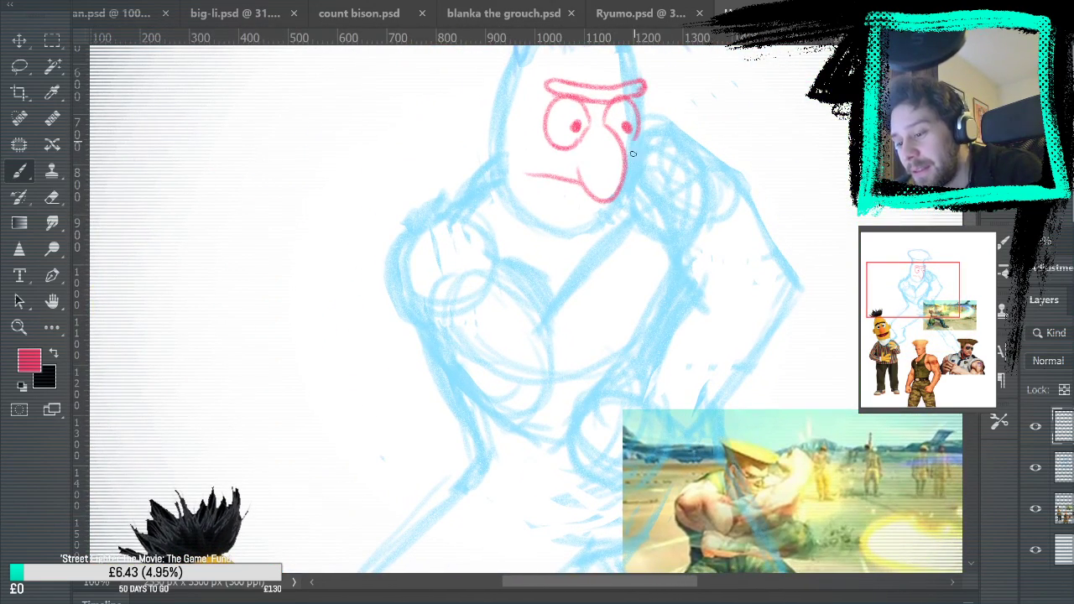
left_click_drag(643, 224, 647, 199)
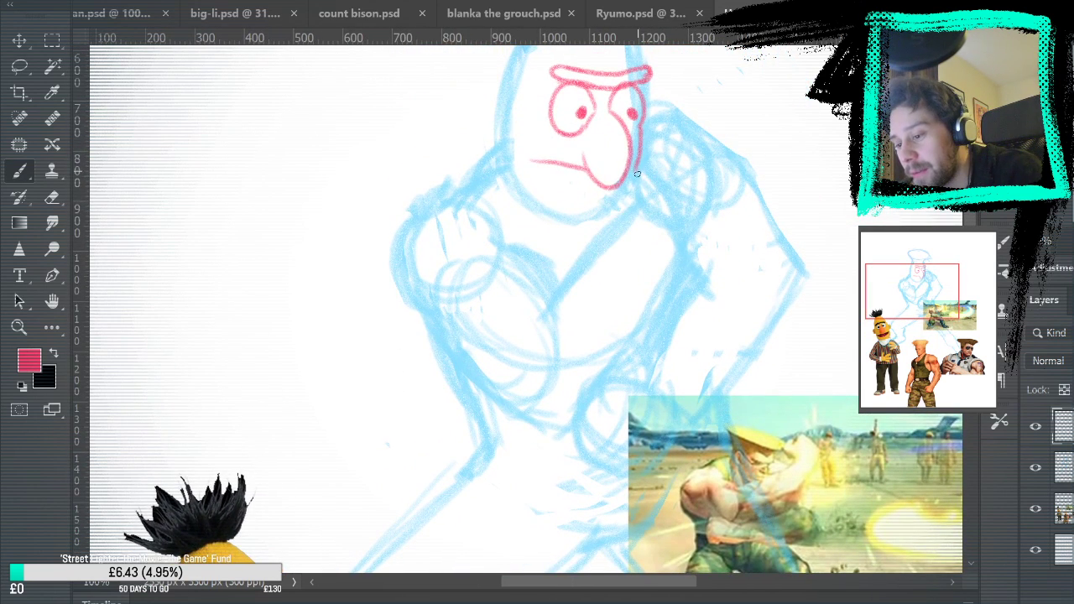
mouse_move(677, 96)
left_mouse_down()
mouse_move(659, 284)
mouse_move(619, 213)
mouse_move(622, 190)
mouse_move(623, 240)
mouse_move(634, 193)
mouse_move(678, 203)
left_mouse_up()
mouse_move(636, 175)
left_mouse_down()
mouse_move(657, 166)
mouse_move(699, 177)
mouse_move(707, 163)
left_mouse_up()
mouse_move(668, 126)
left_mouse_down()
mouse_move(713, 153)
mouse_move(688, 140)
left_mouse_up()
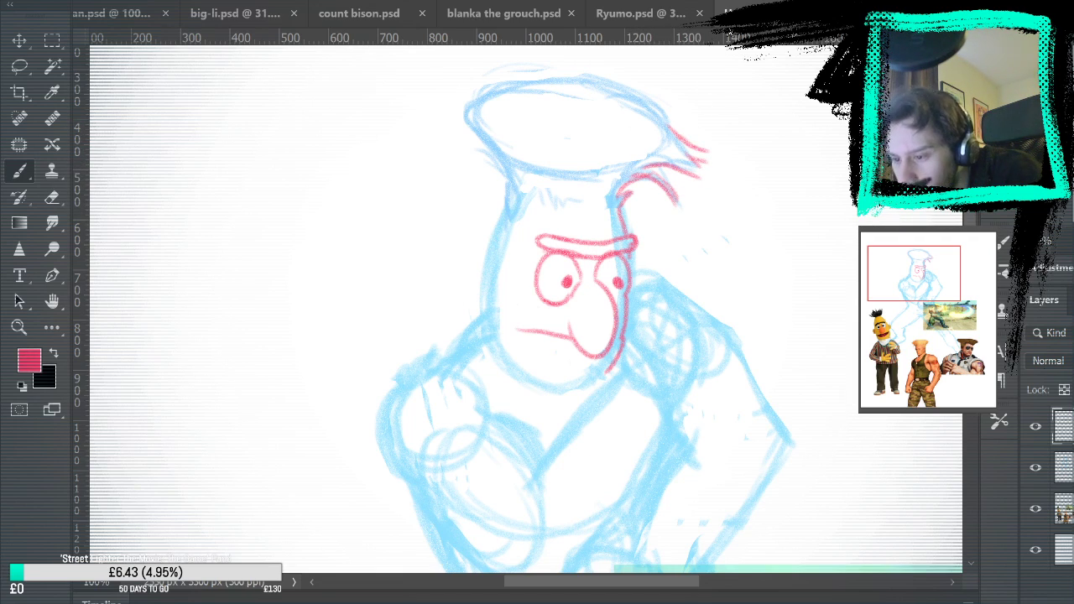
Outline the back, top and rear lower edge of the flat-top hair over the blue sketch
mouse_move(510, 209)
left_mouse_down()
mouse_move(483, 150)
mouse_move(467, 143)
mouse_move(466, 97)
mouse_move(512, 84)
left_mouse_up()
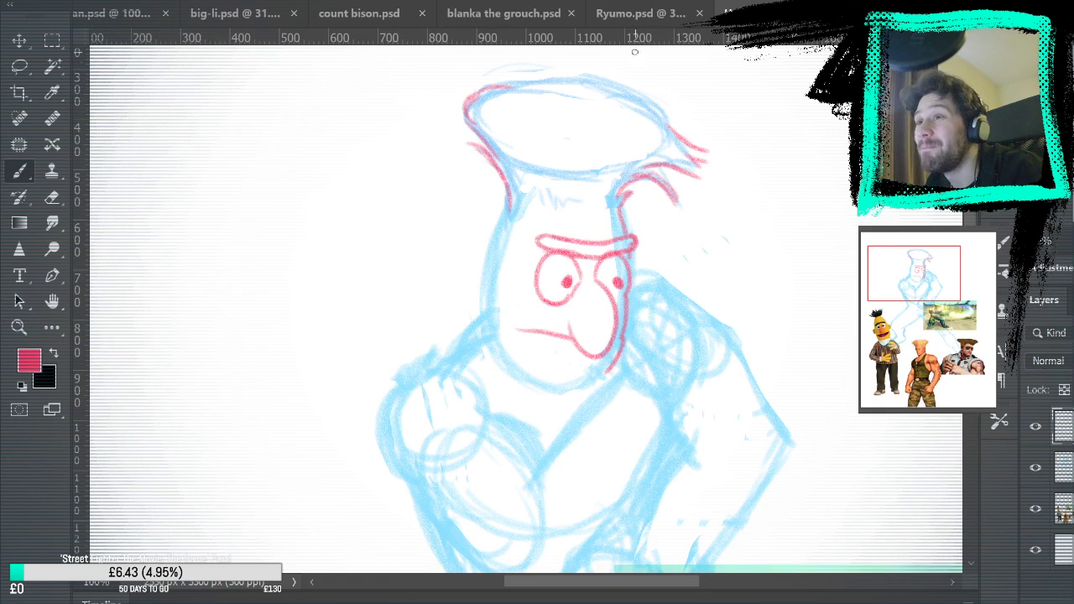
key("ctrl+z")
mouse_move(469, 100)
left_mouse_down()
mouse_move(586, 78)
mouse_move(472, 109)
mouse_move(608, 85)
mouse_move(683, 127)
mouse_move(600, 98)
mouse_move(602, 78)
mouse_move(676, 132)
left_mouse_up()
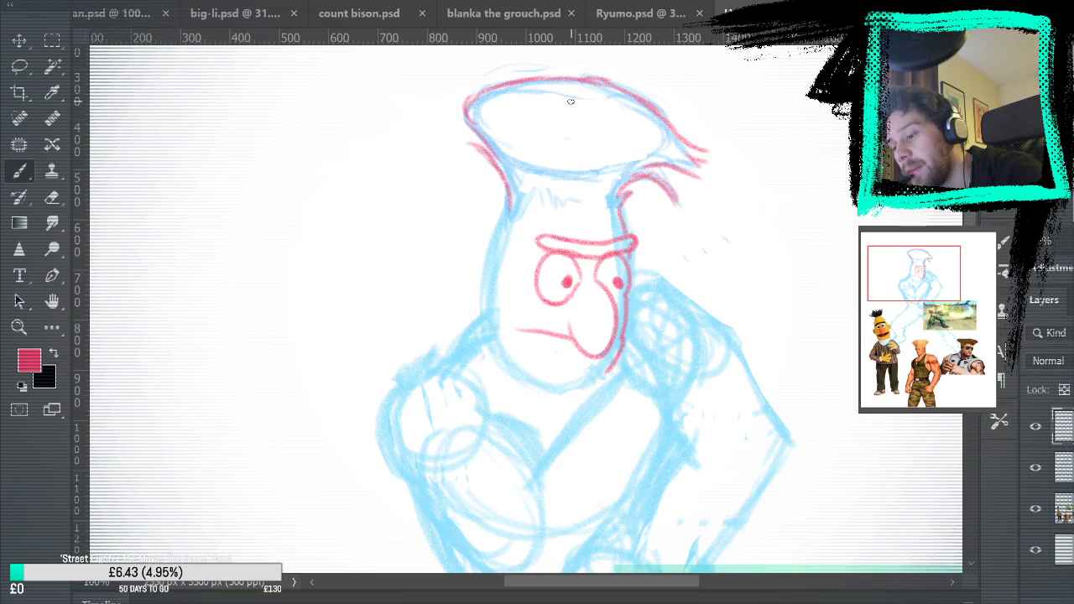
left_click_drag(475, 121, 548, 169)
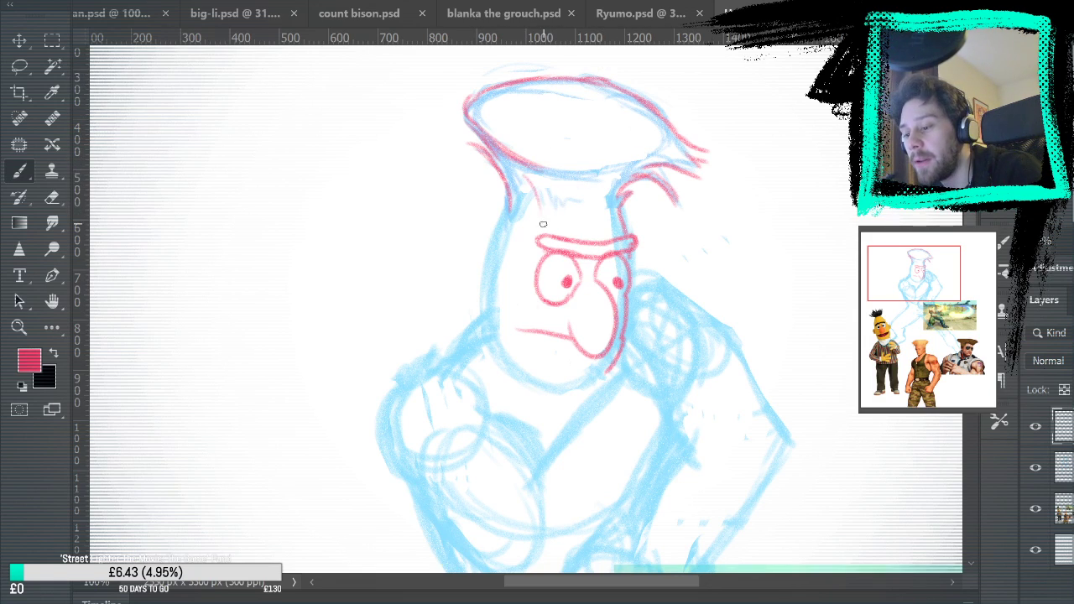
Add short hair strokes along the forehead hairline and below the front of the flat top
mouse_move(529, 187)
left_mouse_down()
mouse_move(536, 218)
mouse_move(526, 192)
mouse_move(529, 213)
mouse_move(521, 200)
mouse_move(583, 198)
mouse_move(560, 204)
mouse_move(587, 212)
mouse_move(638, 197)
mouse_move(606, 211)
left_mouse_up()
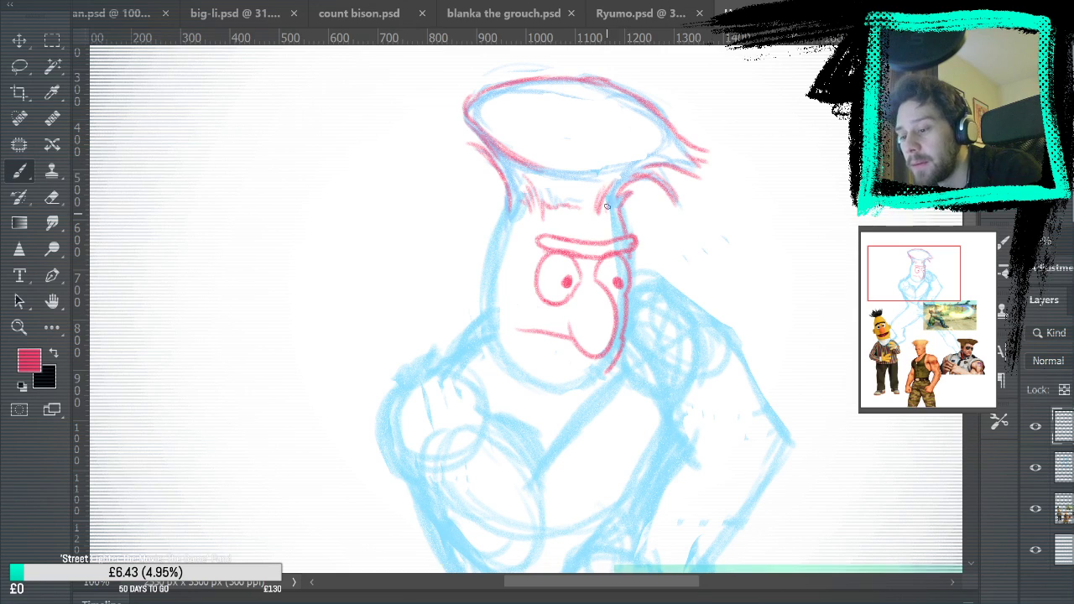
mouse_move(626, 162)
left_mouse_down()
mouse_move(616, 186)
mouse_move(619, 166)
left_mouse_up()
key("ctrl+z")
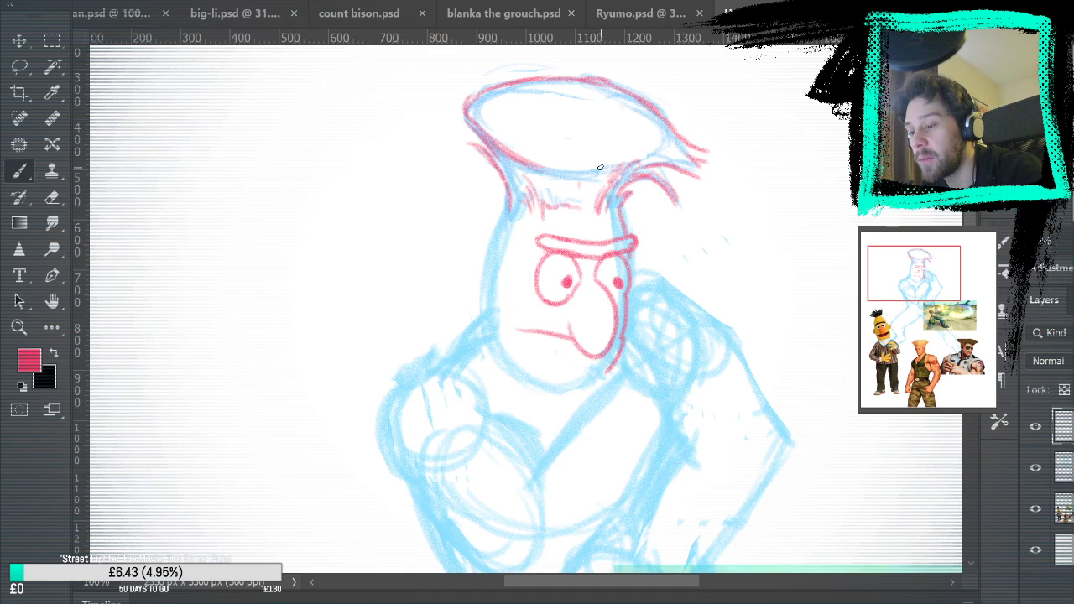
Hide the blue sketch layer to check the pinkish-red line work alone, and show it again
left_click(1035, 468)
mouse_move(845, 512)
left_mouse_down()
mouse_move(872, 404)
mouse_move(805, 518)
left_mouse_up()
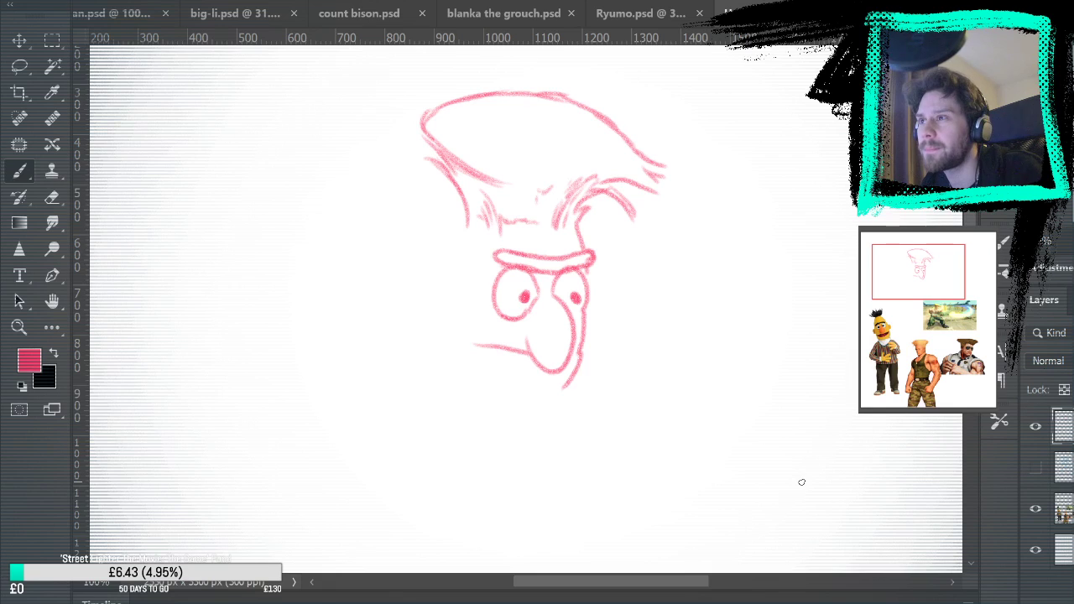
key("ctrl+comma")
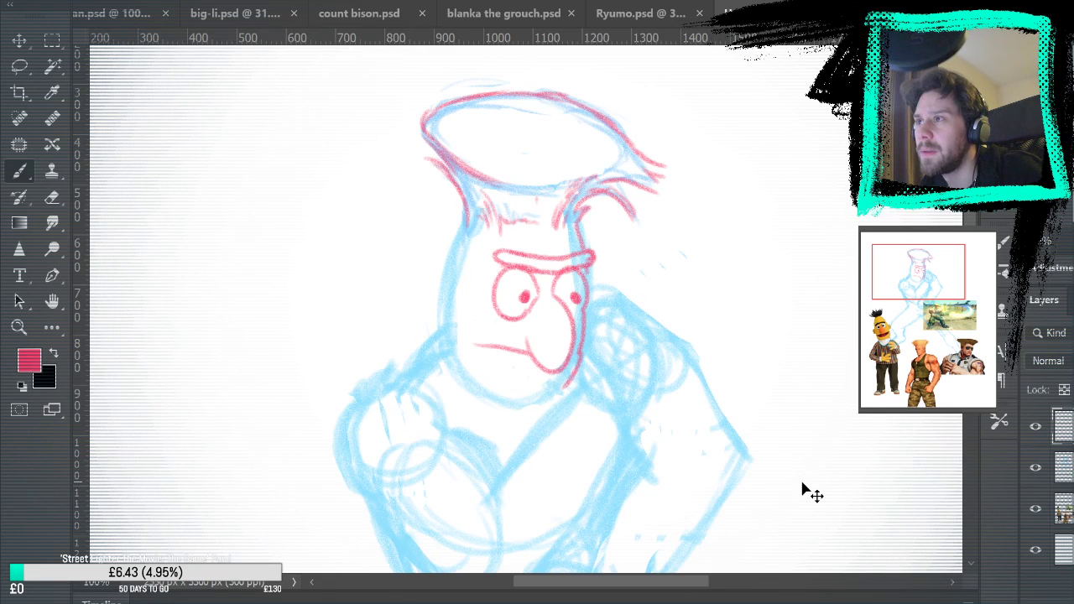
Lasso the upper outline of the pinkish-red flat-top hair, nudge it down closer to the head and deselect it
key("l")
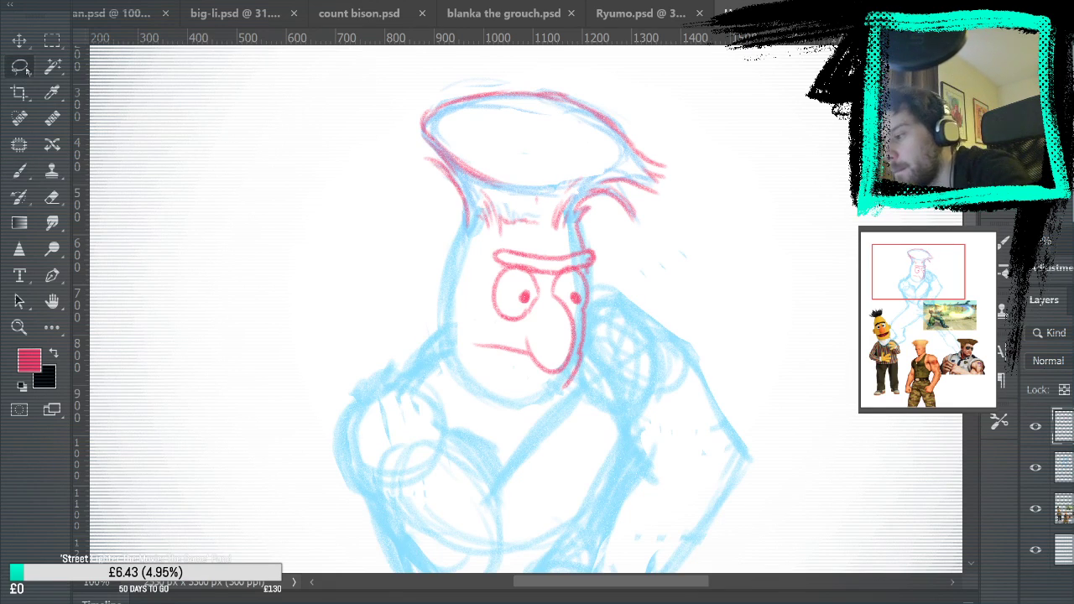
mouse_move(428, 90)
left_mouse_down()
mouse_move(417, 124)
mouse_move(443, 166)
mouse_move(480, 188)
mouse_move(650, 198)
mouse_move(691, 151)
mouse_move(559, 75)
mouse_move(394, 93)
left_mouse_up()
left_click(32, 41)
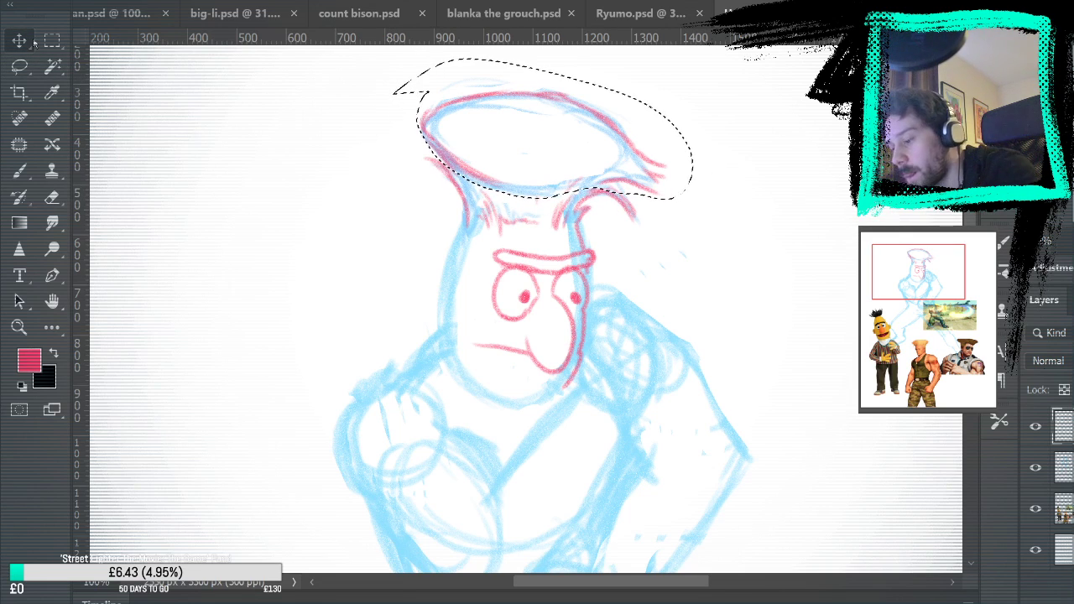
key("Down")
key("Down")
key("Down")
key("shift+Down")
key("shift+Down")
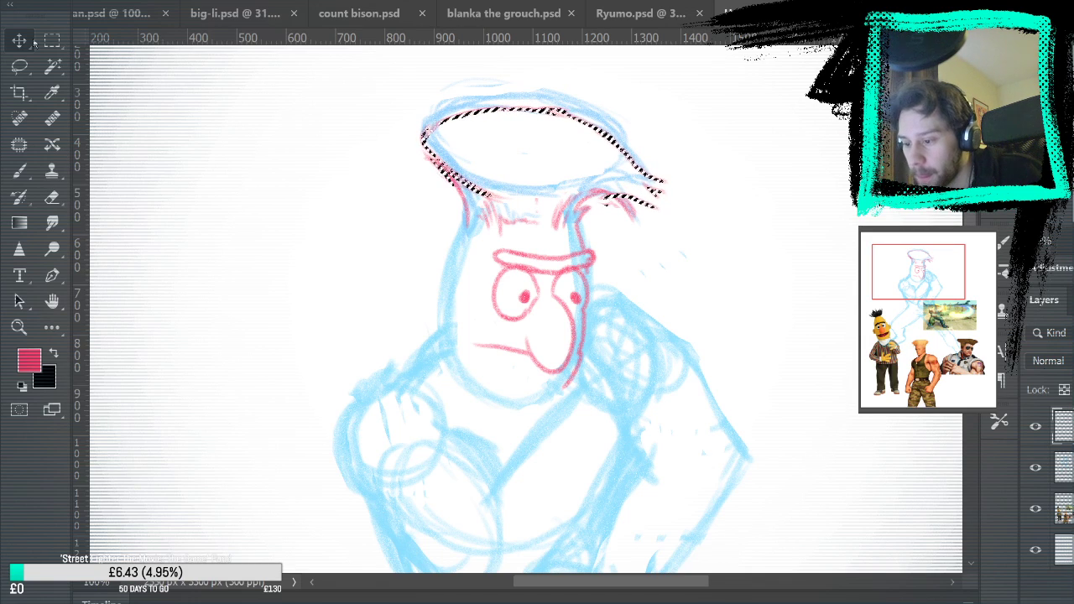
left_click(54, 44)
key("ctrl+d")
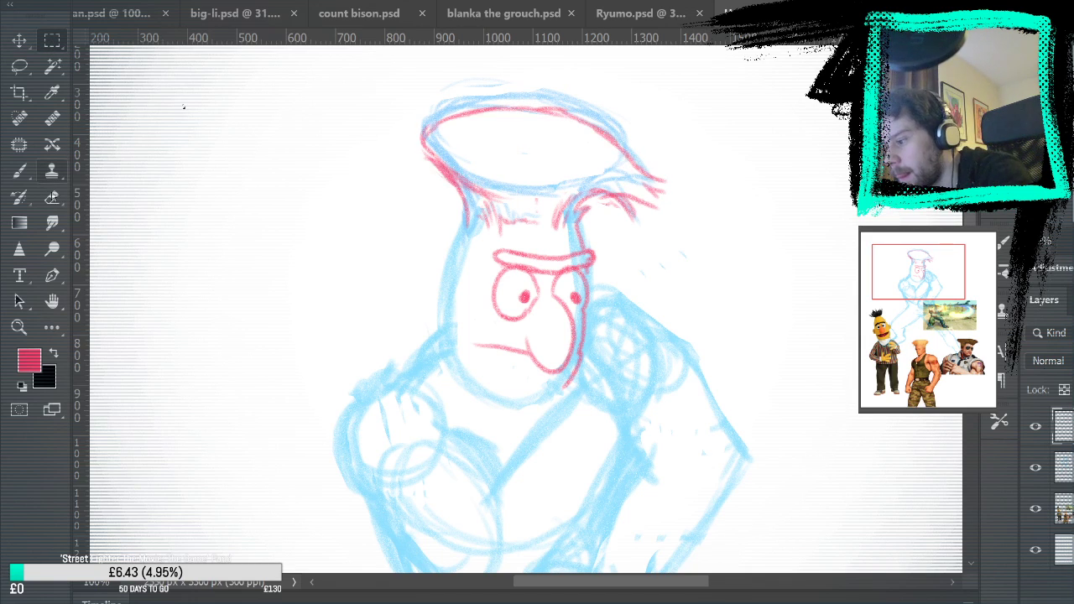
key("e")
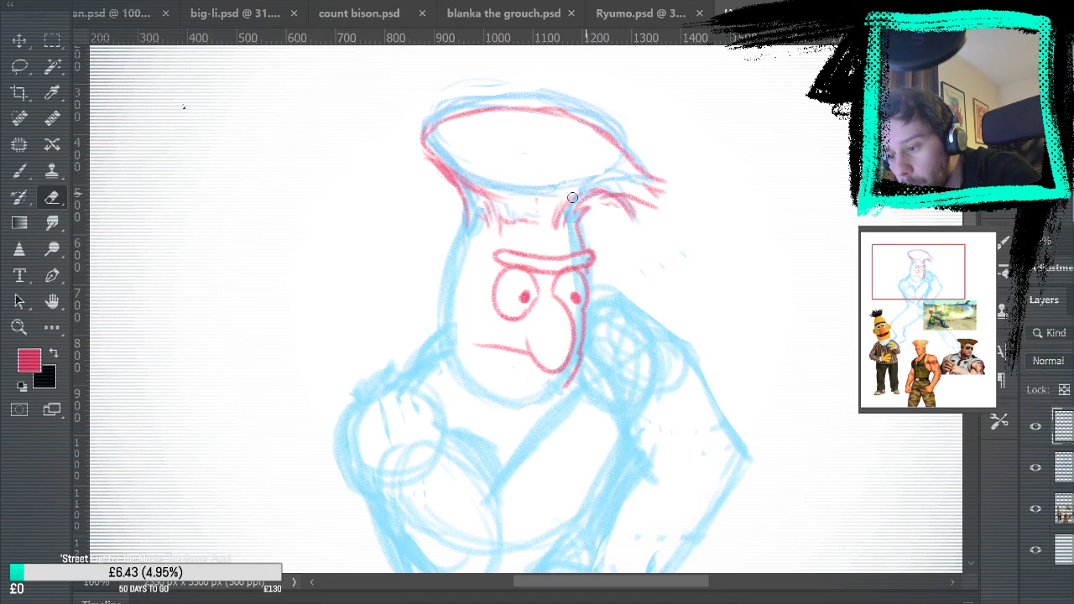
left_click(55, 41)
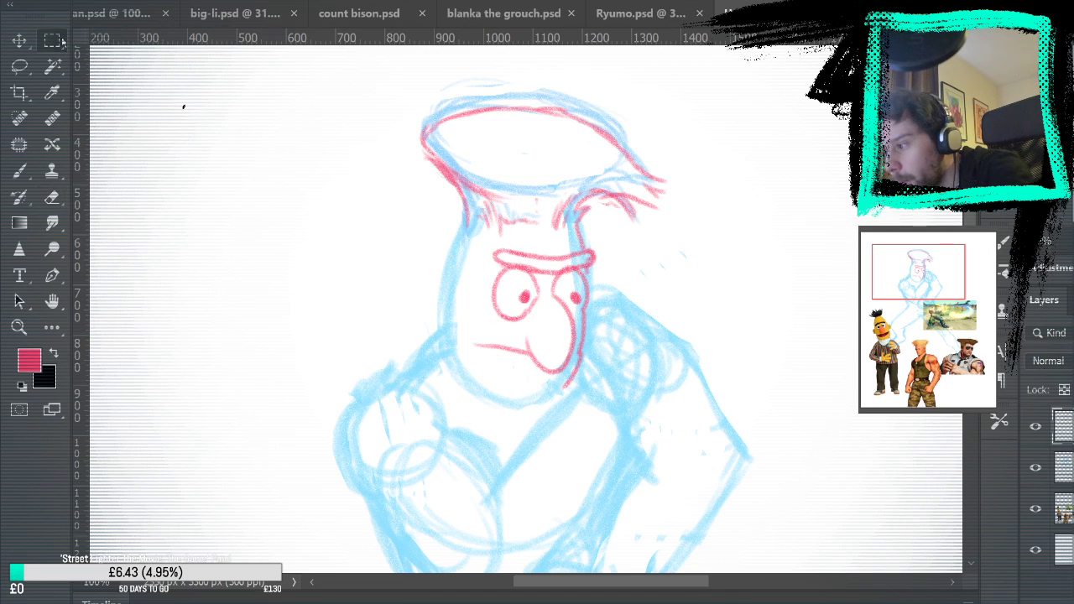
Return to the Brush tool and check the pinkish-red head line work with the blue sketch layer temporarily hidden
left_click(52, 196)
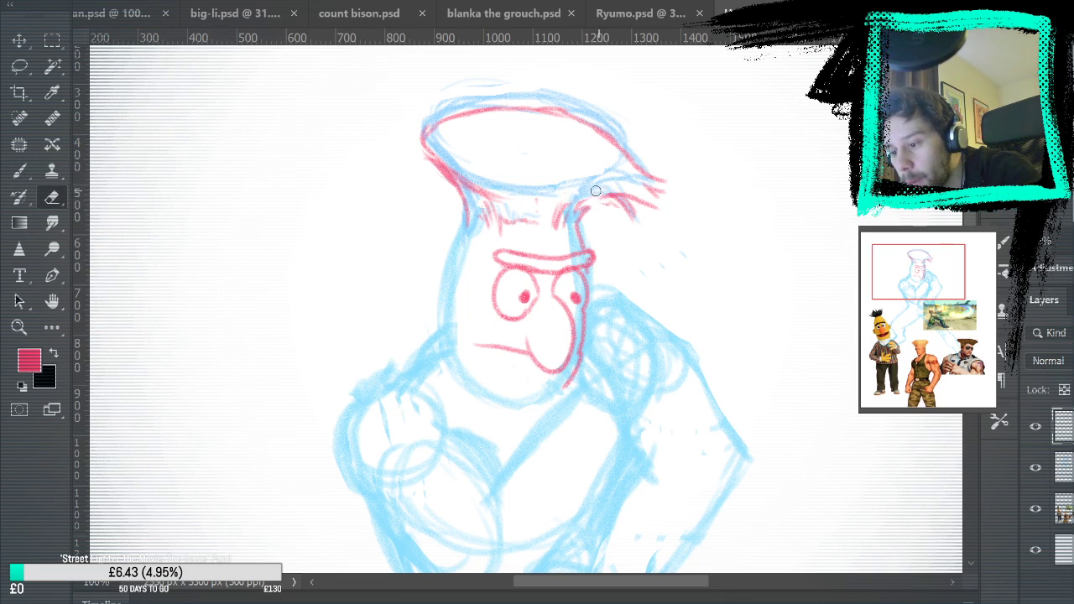
left_click(19, 171)
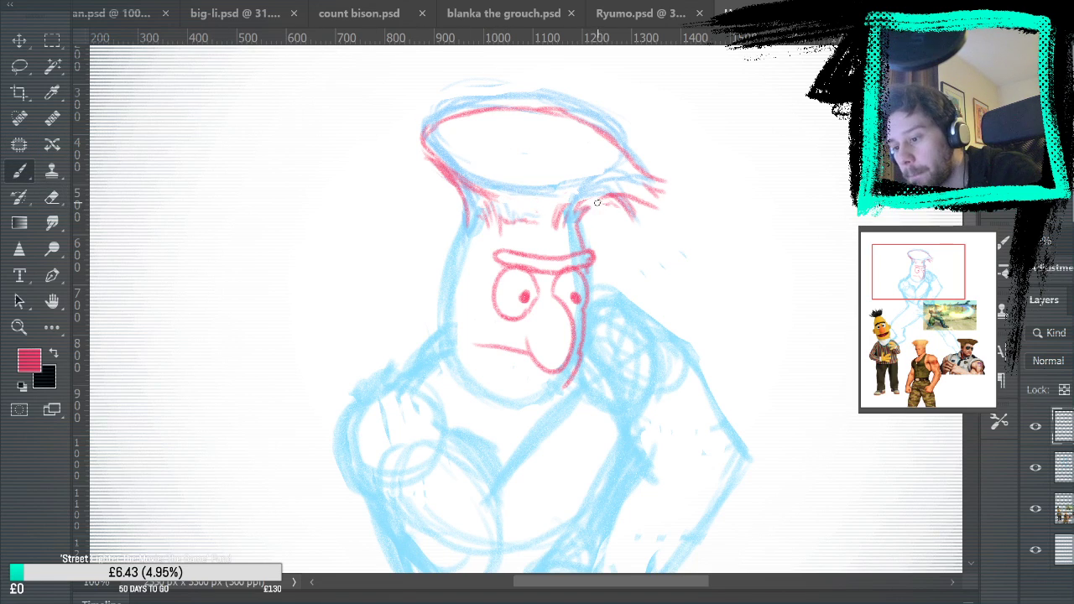
left_click(1035, 468)
mouse_move(987, 473)
left_mouse_down()
mouse_move(870, 441)
mouse_move(784, 530)
left_mouse_up()
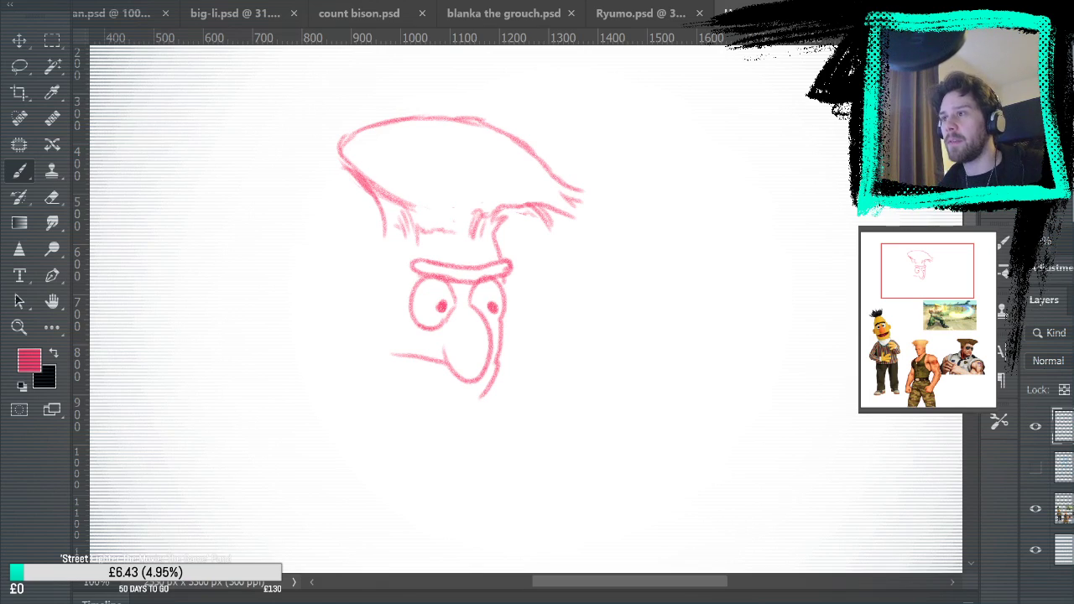
left_click(1036, 467)
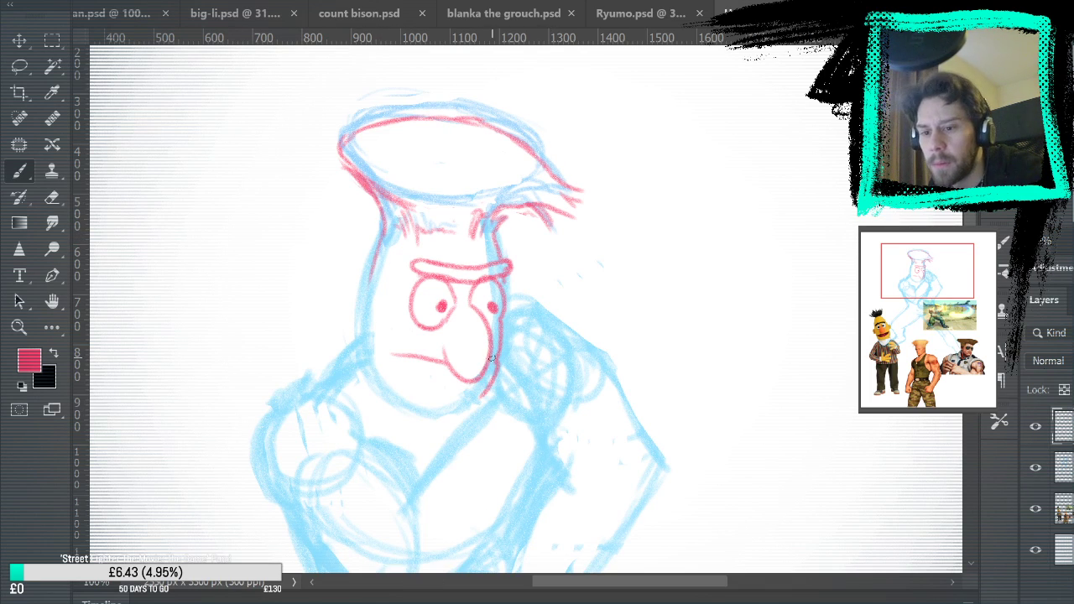
Outline the back of the head from below the flat-top hair down and around to the jaw
mouse_move(557, 442)
left_mouse_down()
mouse_move(616, 336)
mouse_move(612, 187)
mouse_move(627, 120)
left_mouse_up()
left_click_drag(580, 223, 576, 601)
mouse_move(473, 250)
left_mouse_down()
mouse_move(502, 279)
mouse_move(466, 229)
mouse_move(499, 282)
mouse_move(467, 203)
mouse_move(473, 259)
mouse_move(495, 108)
mouse_move(471, 191)
mouse_move(471, 234)
mouse_move(490, 117)
left_mouse_up()
key("ctrl+z")
left_click_drag(470, 240, 489, 124)
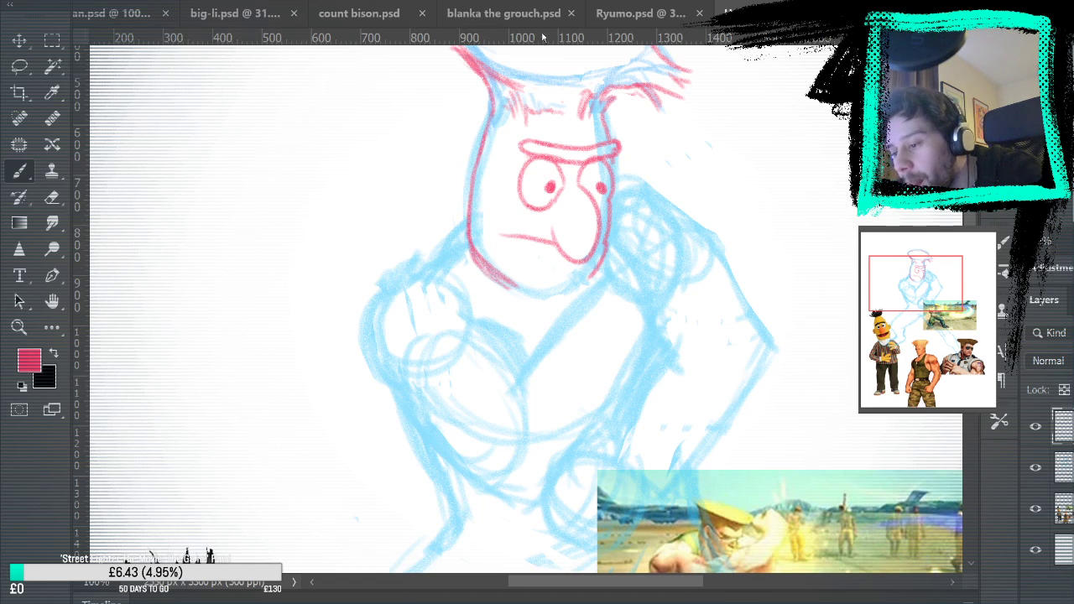
Toggle the blue sketch layer off and on to compare the new head and jaw outline
left_click(1036, 468)
mouse_move(897, 346)
left_mouse_down()
mouse_move(888, 490)
mouse_move(914, 346)
left_mouse_up()
left_click(1036, 468)
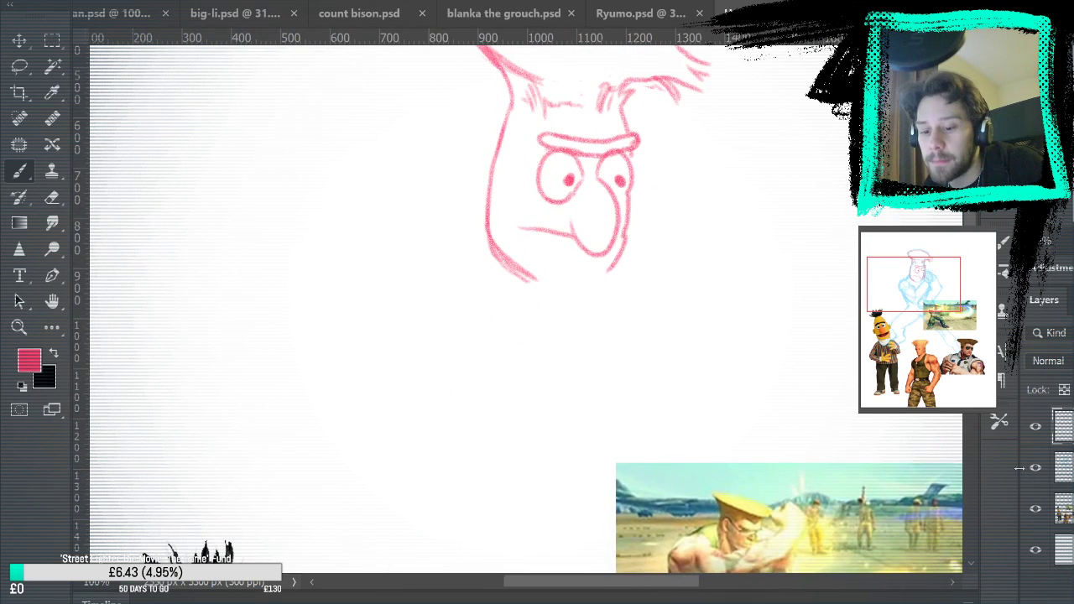
Draw the curved biceps contour of the bent arm and the forearm's upper edge rising from it to the chin
left_click_drag(825, 425, 855, 251)
left_click_drag(749, 382, 561, 317)
left_click_drag(889, 307, 803, 336)
mouse_move(807, 537)
left_mouse_down()
mouse_move(812, 324)
mouse_move(817, 537)
left_mouse_up()
left_click_drag(819, 326, 828, 556)
left_click_drag(826, 308, 836, 597)
left_click_drag(791, 454, 818, 437)
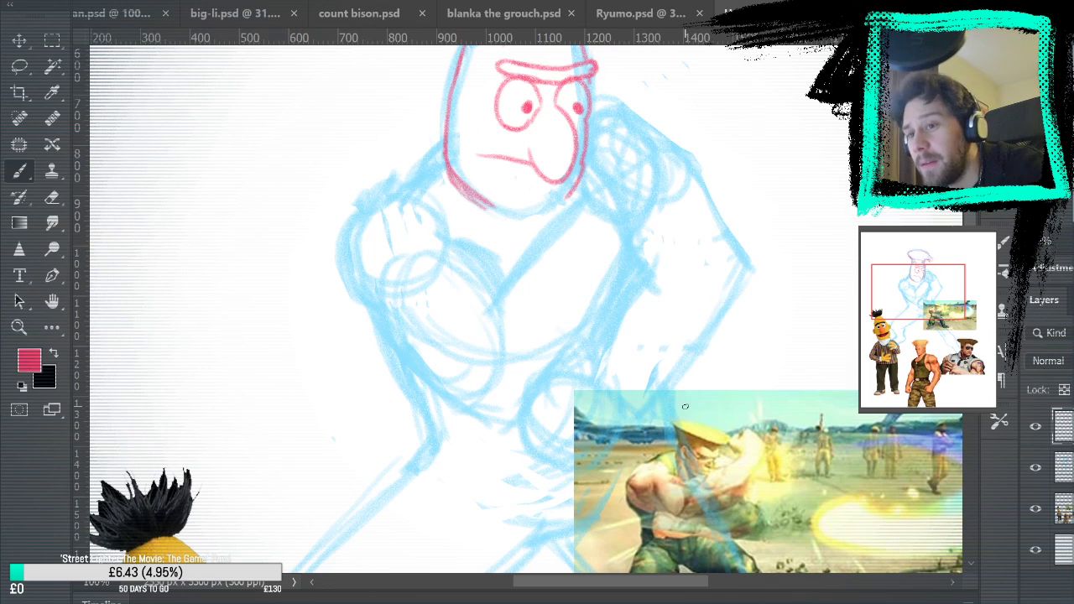
mouse_move(458, 245)
left_mouse_down()
mouse_move(498, 307)
mouse_move(494, 359)
left_mouse_up()
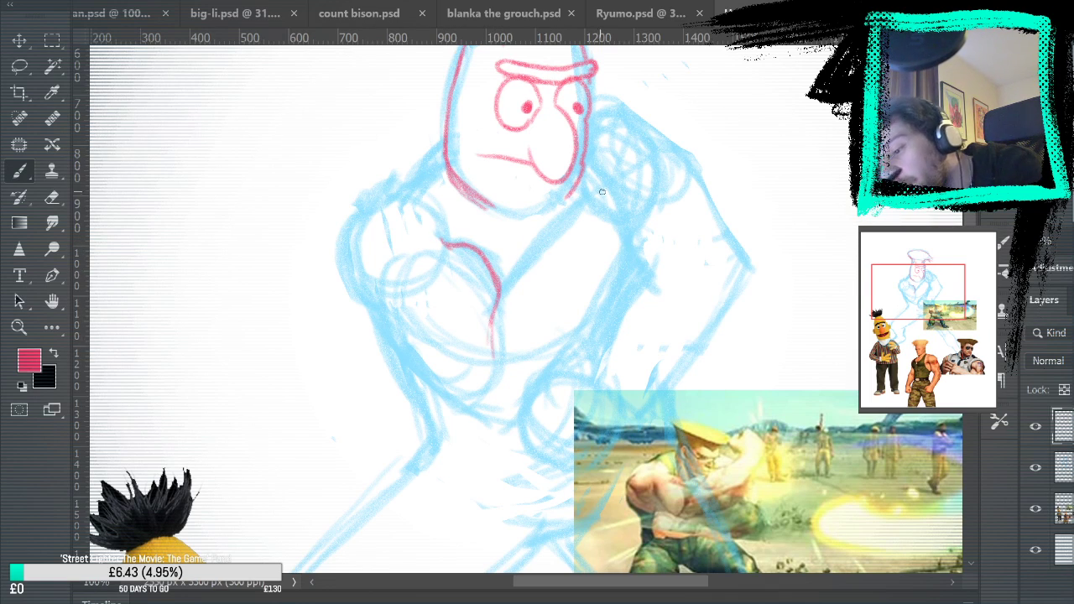
left_click_drag(498, 296, 577, 206)
key("ctrl+z")
left_click_drag(501, 306, 571, 211)
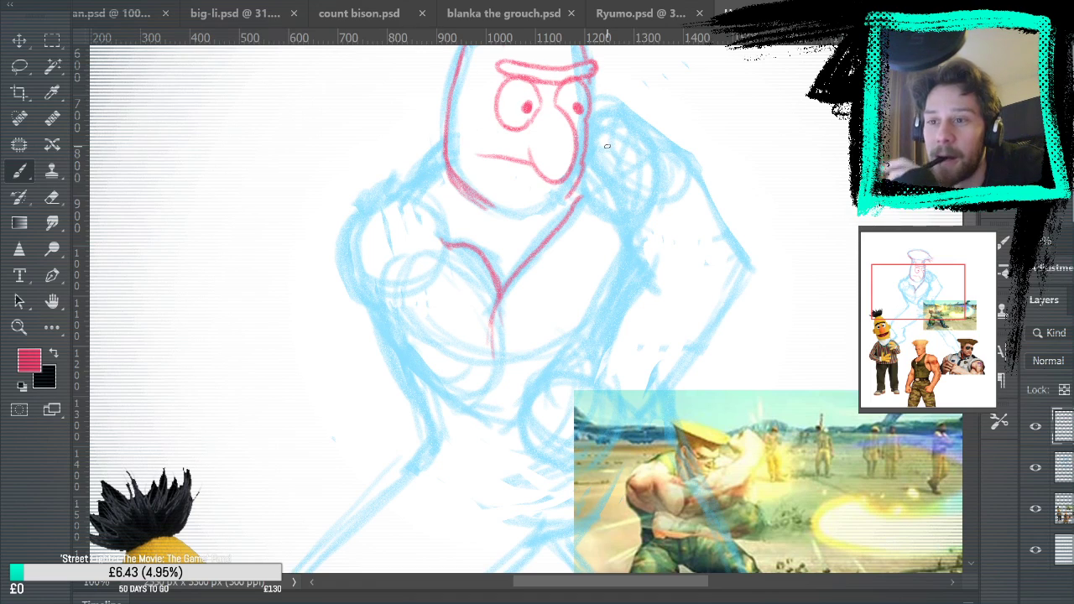
Review the drawings in big-li.psd, count bison.psd, blanka the grouch.psd and Ryumo.psd, and return to the Bert and Guile sketch
left_click(248, 15)
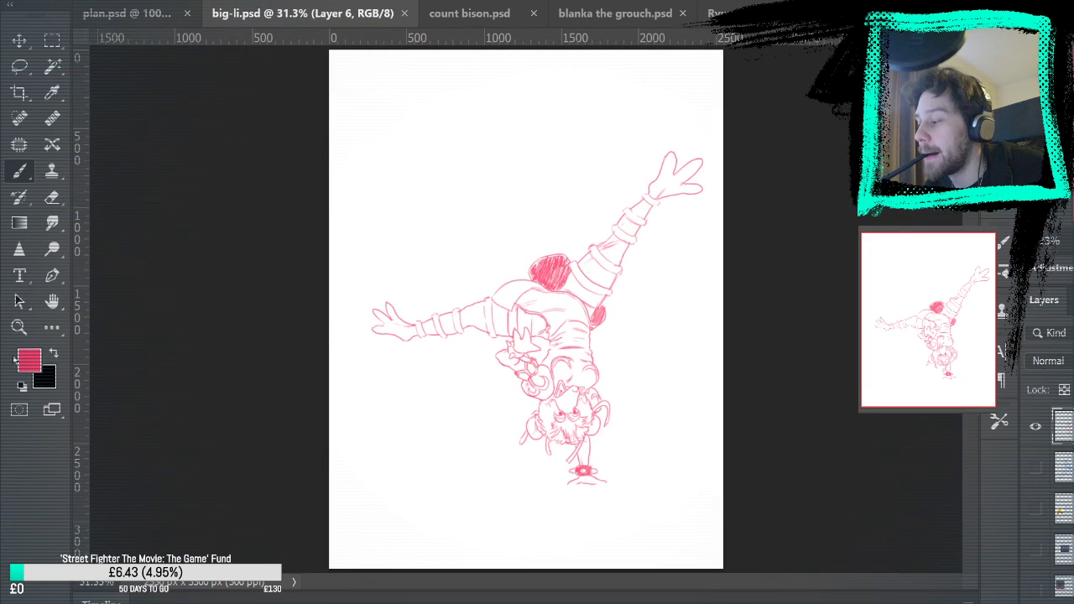
left_click(18, 327)
left_click(557, 408)
left_click(557, 408)
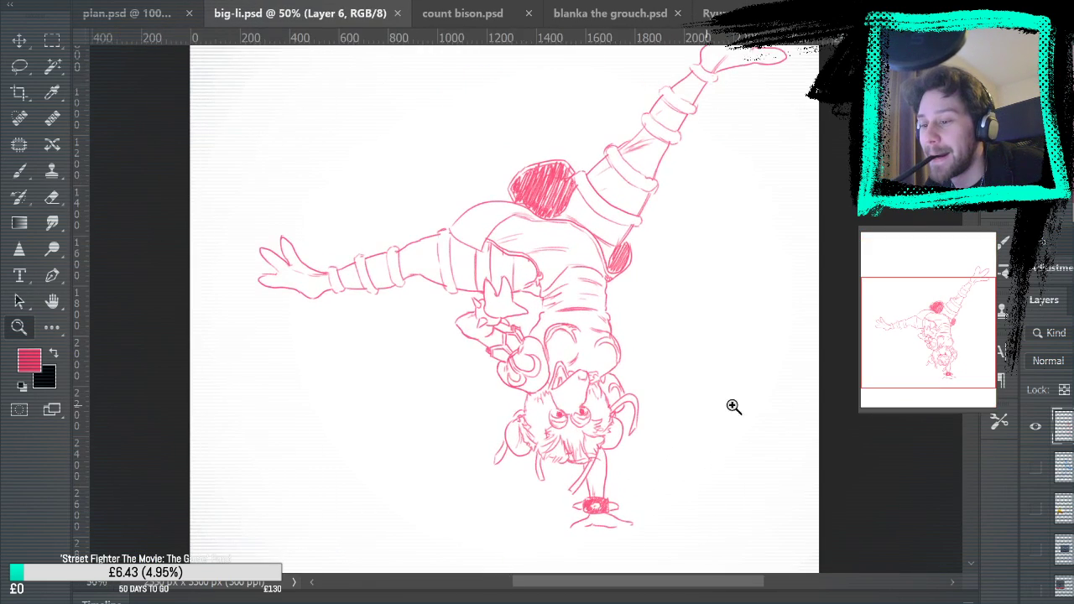
scroll(845, 414, "up", 2)
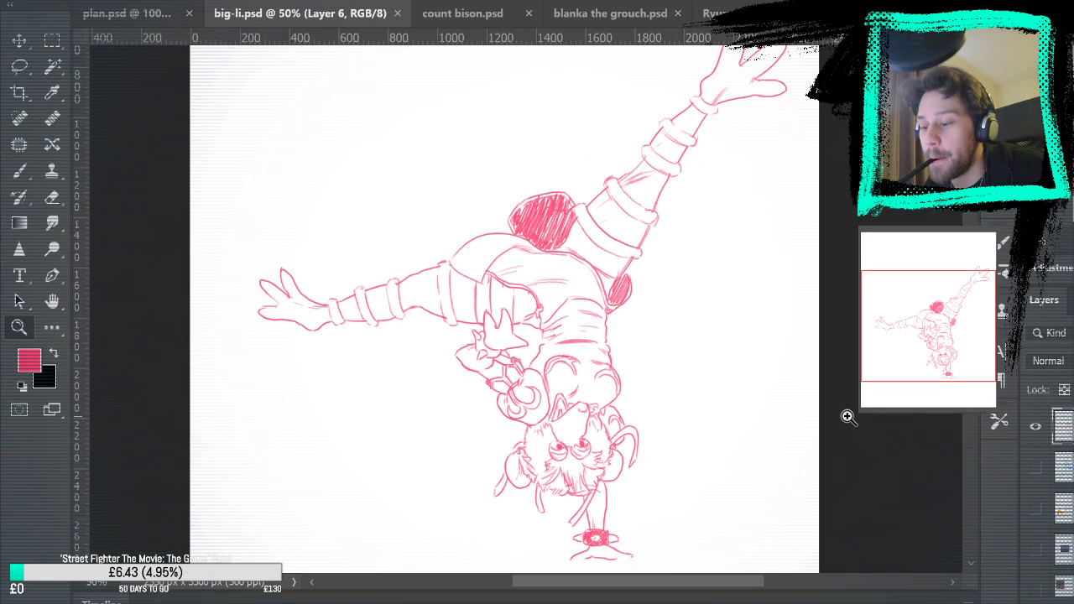
scroll(848, 417, "up", 1)
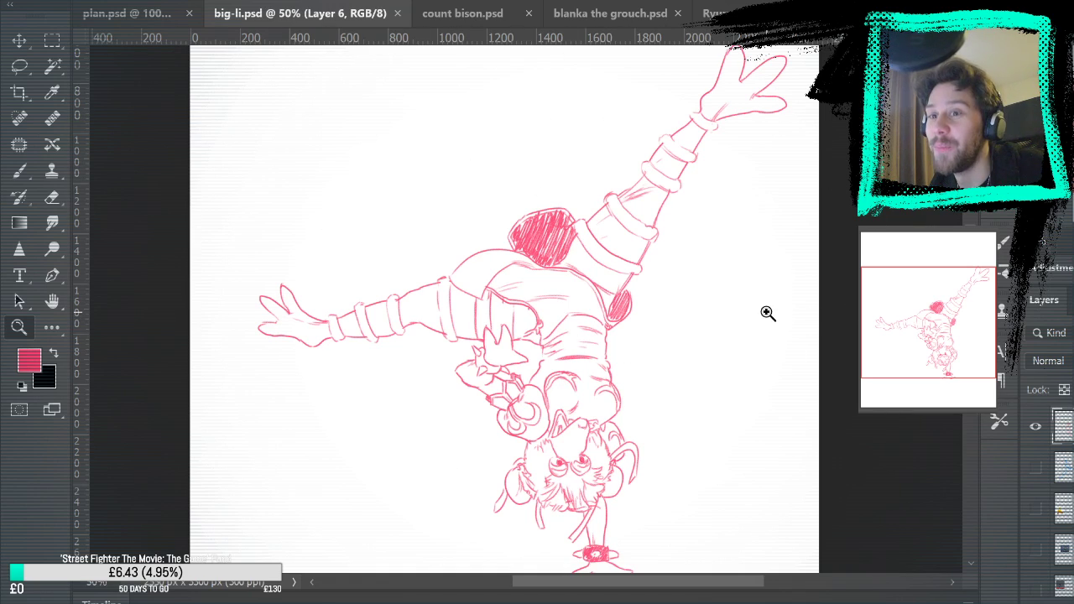
left_click(475, 15)
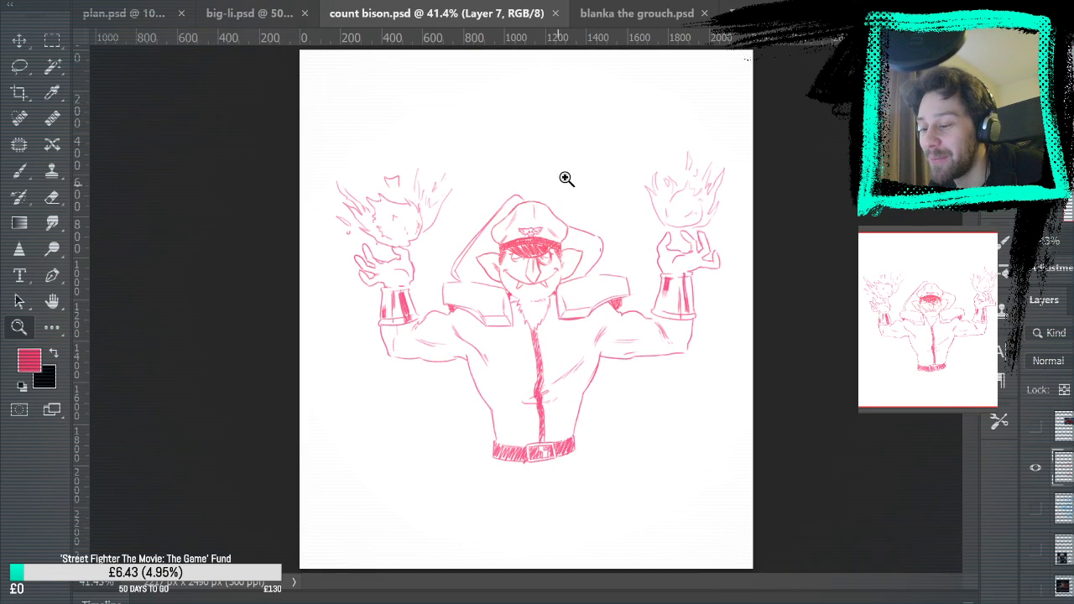
left_click(638, 13)
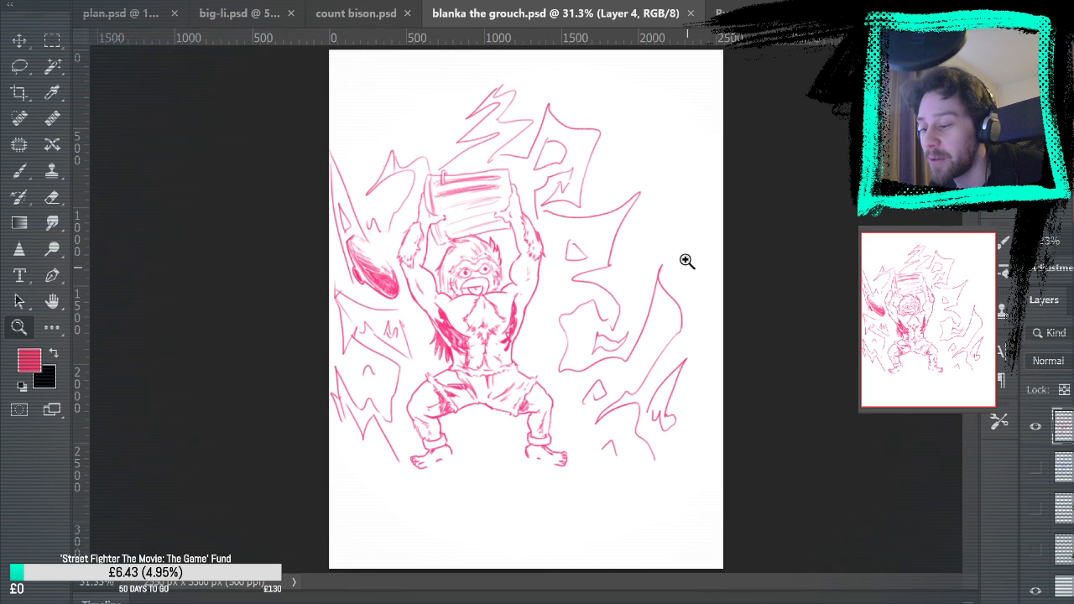
left_click(239, 13)
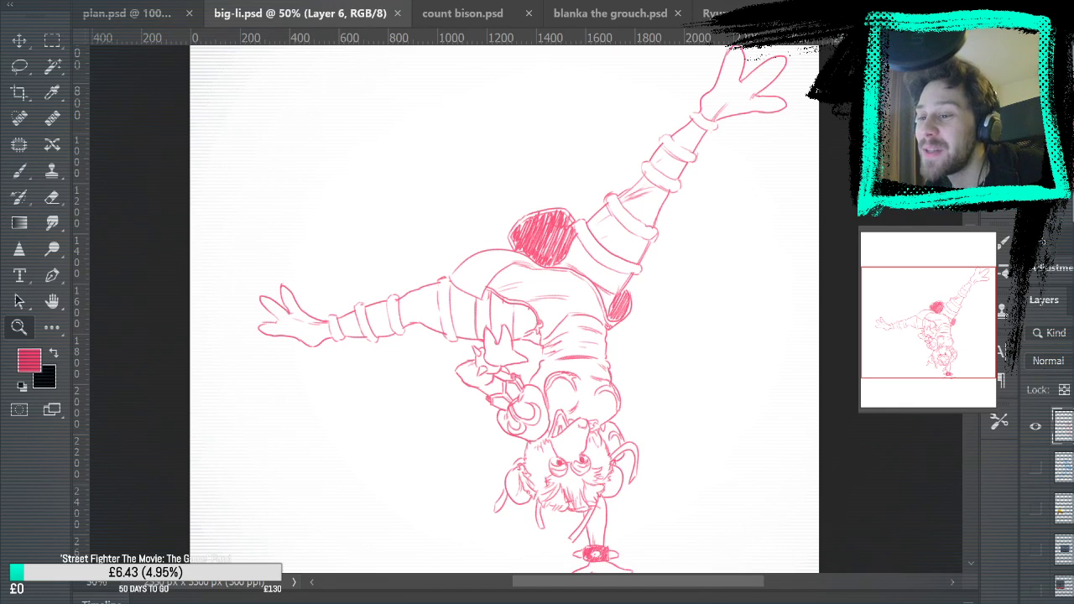
left_click(722, 13)
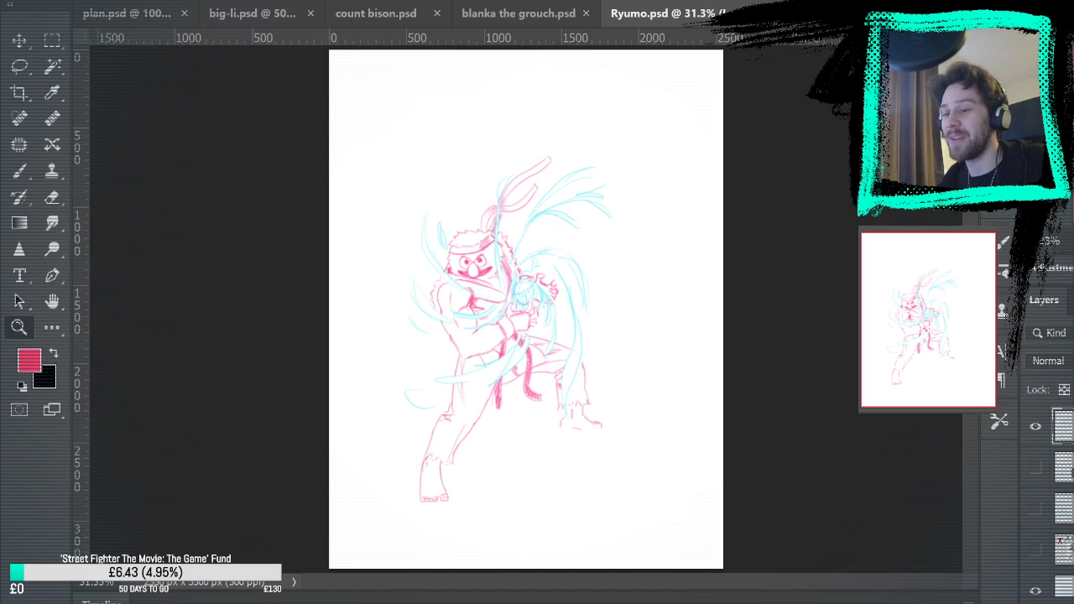
left_click(865, 13)
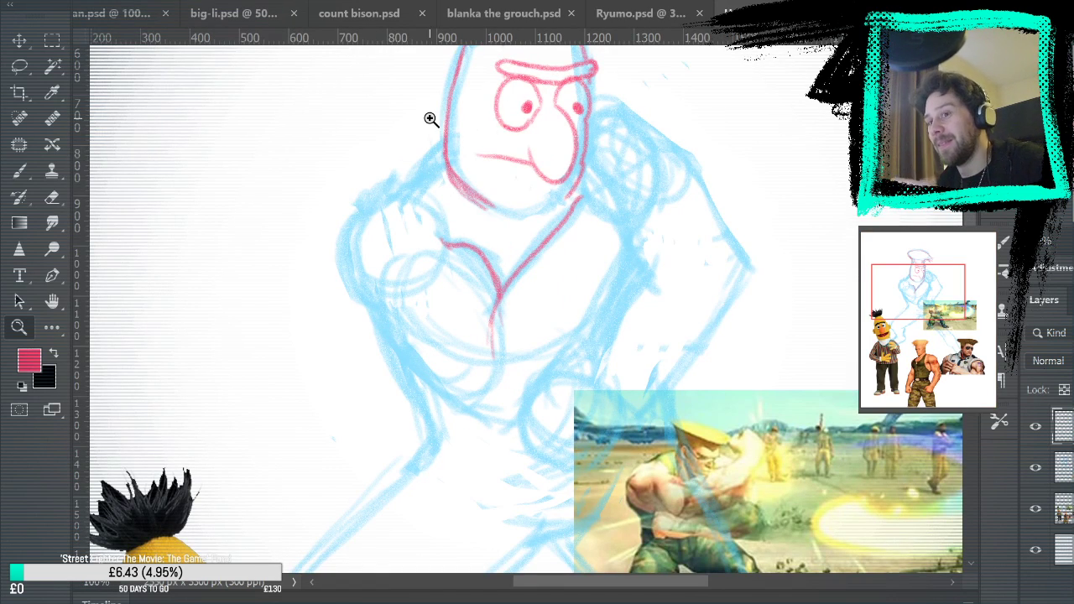
key("b")
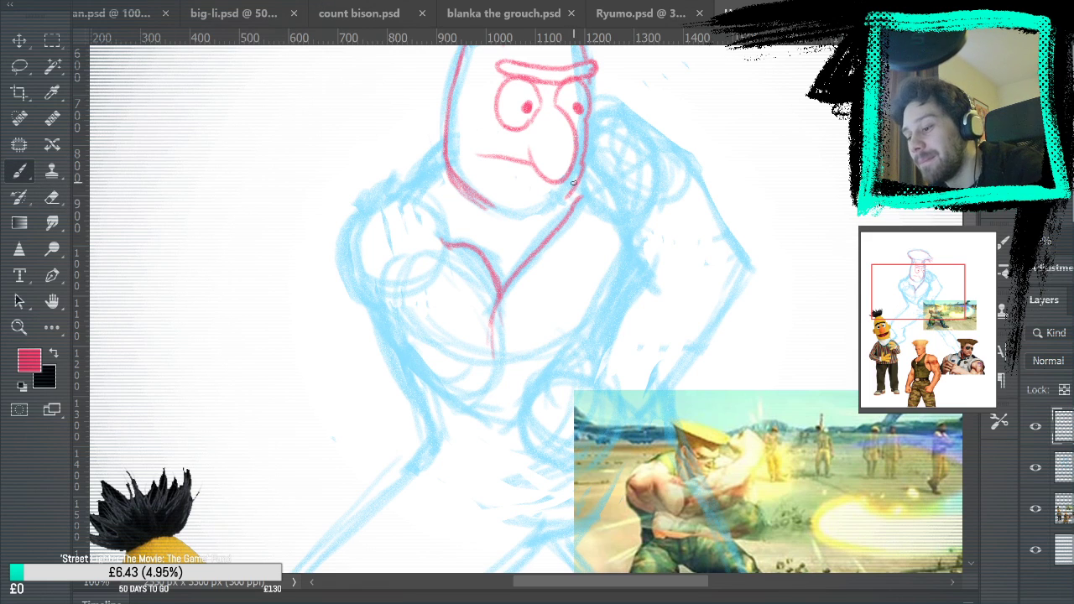
mouse_move(689, 235)
left_mouse_down()
mouse_move(679, 186)
mouse_move(663, 419)
mouse_move(653, 378)
mouse_move(557, 273)
mouse_move(562, 247)
mouse_move(595, 235)
mouse_move(609, 213)
mouse_move(569, 254)
mouse_move(581, 224)
mouse_move(569, 251)
mouse_move(593, 219)
left_mouse_up()
key("ctrl+z")
key("ctrl+z")
key("ctrl+z")
key("ctrl+z")
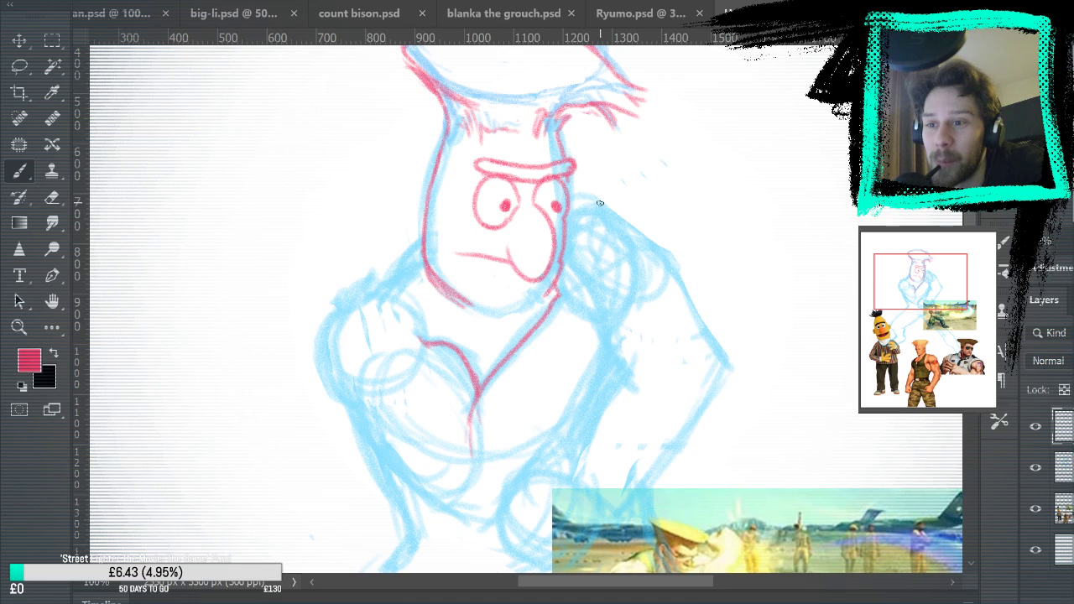
Outline the forearm's lower edge around the elbow and up the back of the upper arm, and shade the muscle inside
key("space")
left_click_drag(617, 377, 659, 189)
left_click_drag(648, 141, 582, 293)
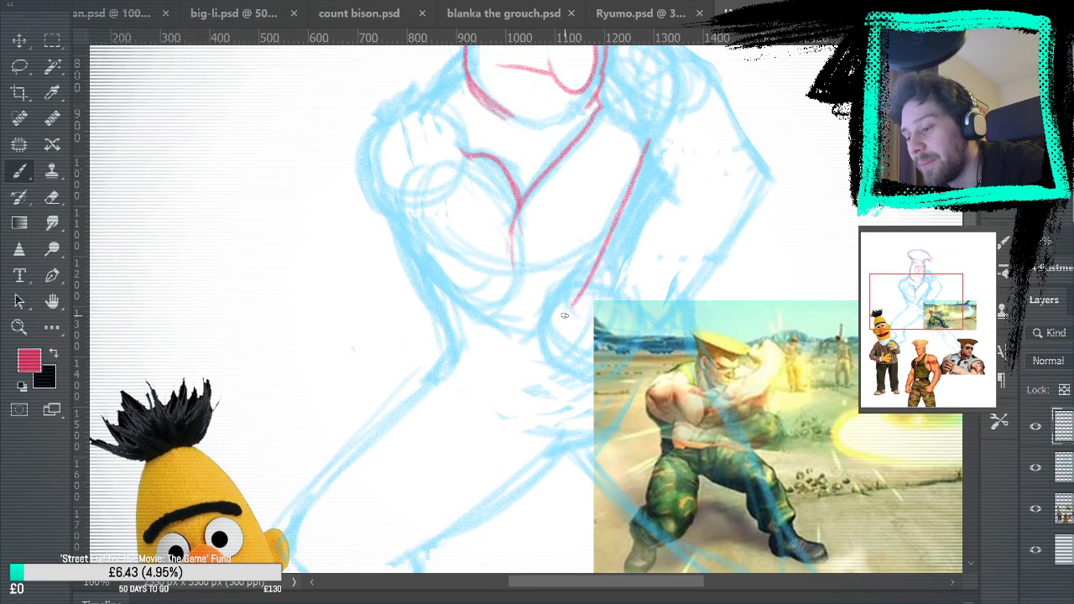
key("ctrl+z")
mouse_move(647, 144)
left_mouse_down()
mouse_move(541, 327)
mouse_move(639, 186)
mouse_move(547, 326)
mouse_move(514, 340)
mouse_move(424, 275)
mouse_move(405, 237)
left_mouse_up()
key("ctrl+z")
key("ctrl+z")
key("ctrl+z")
mouse_move(505, 331)
left_mouse_down()
mouse_move(384, 202)
mouse_move(458, 261)
left_mouse_up()
mouse_move(418, 219)
left_mouse_down()
mouse_move(480, 271)
mouse_move(437, 225)
mouse_move(474, 263)
mouse_move(412, 225)
mouse_move(451, 258)
left_mouse_up()
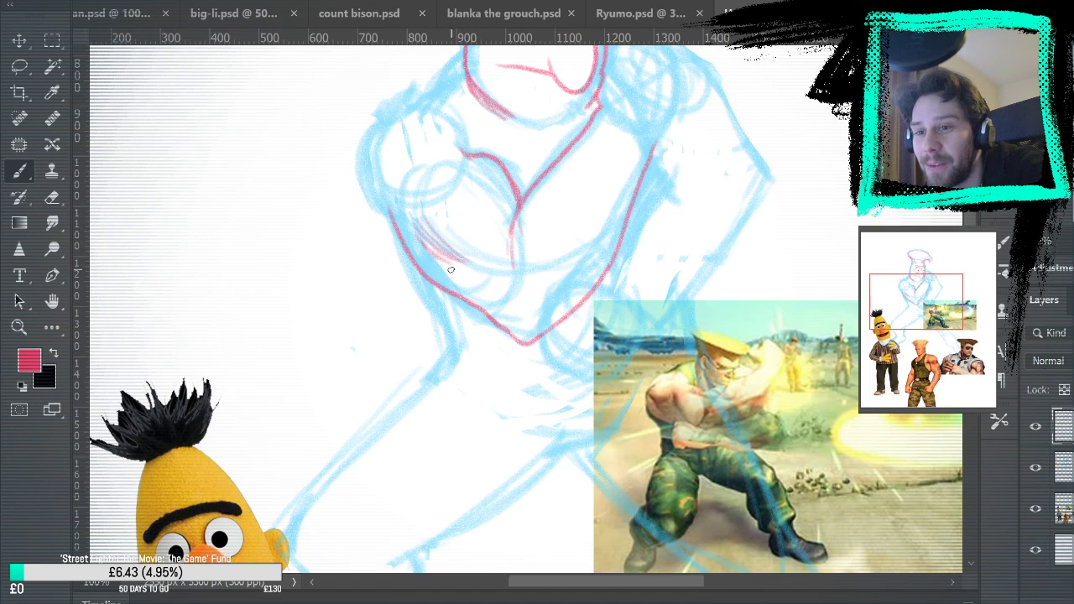
mouse_move(420, 218)
left_mouse_down()
mouse_move(430, 251)
mouse_move(417, 209)
mouse_move(458, 263)
left_mouse_up()
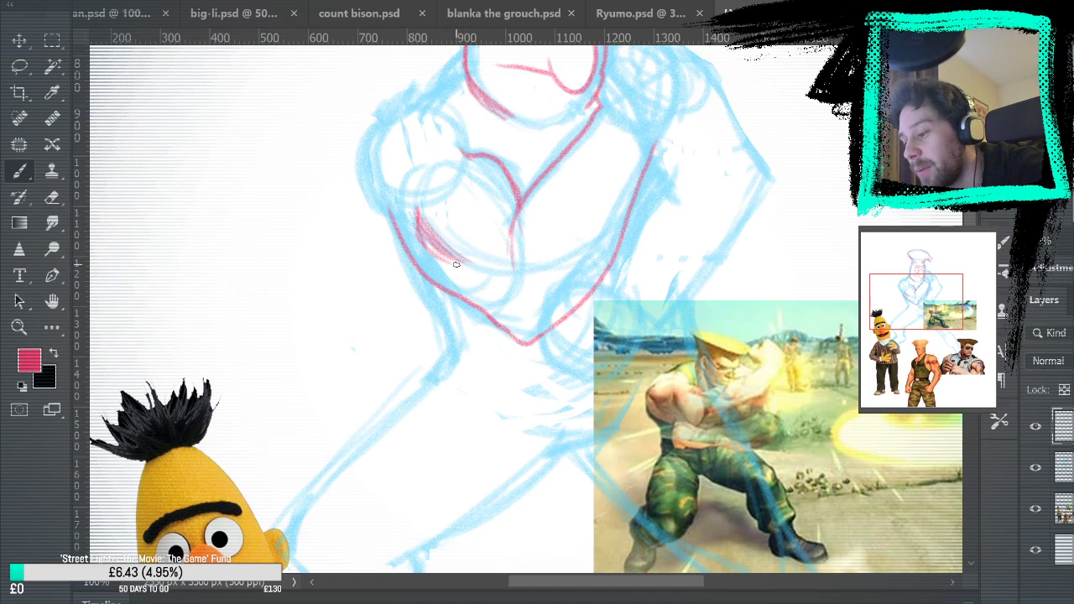
Examine the line work and shading in blanka the grouch.psd up close, glance at Ryumo.psd, and return to the Bert and Guile sketch
left_click(509, 9)
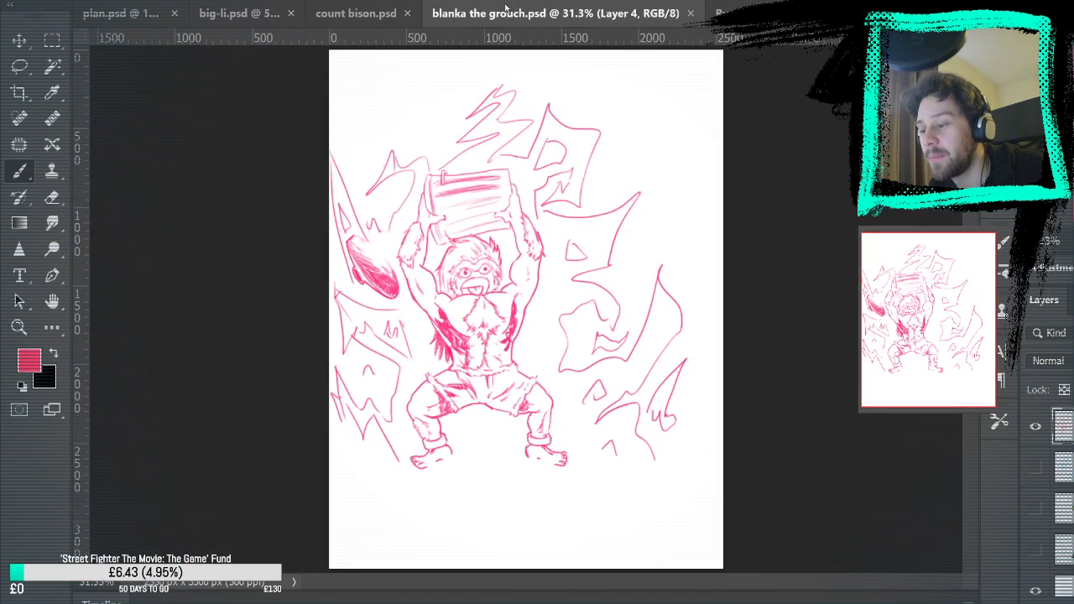
left_click(18, 329)
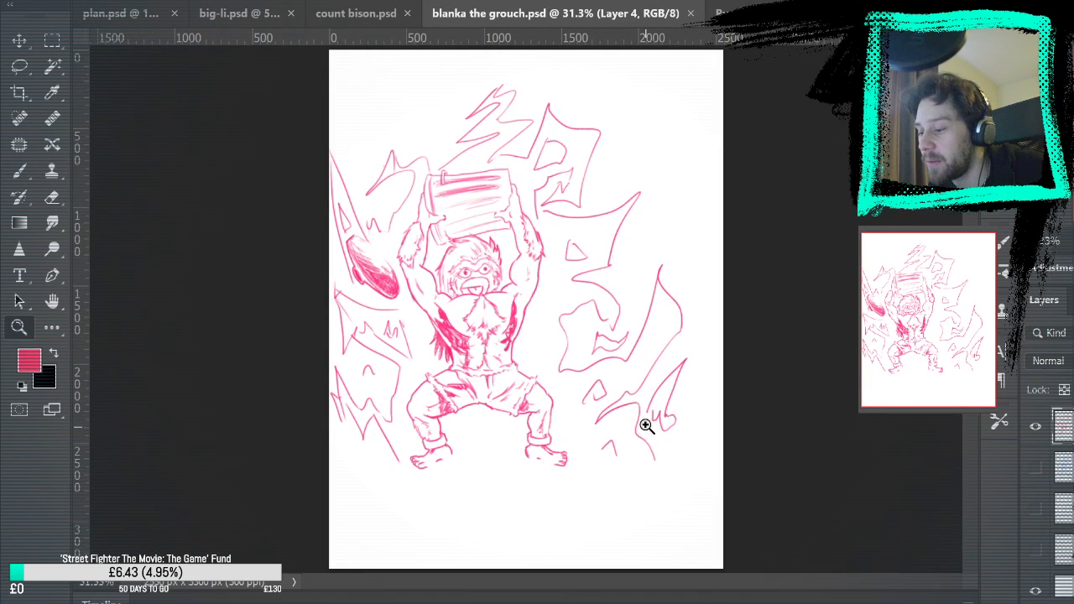
left_click(459, 298)
left_click(459, 297)
left_click(459, 298)
scroll(459, 298, "up", 3)
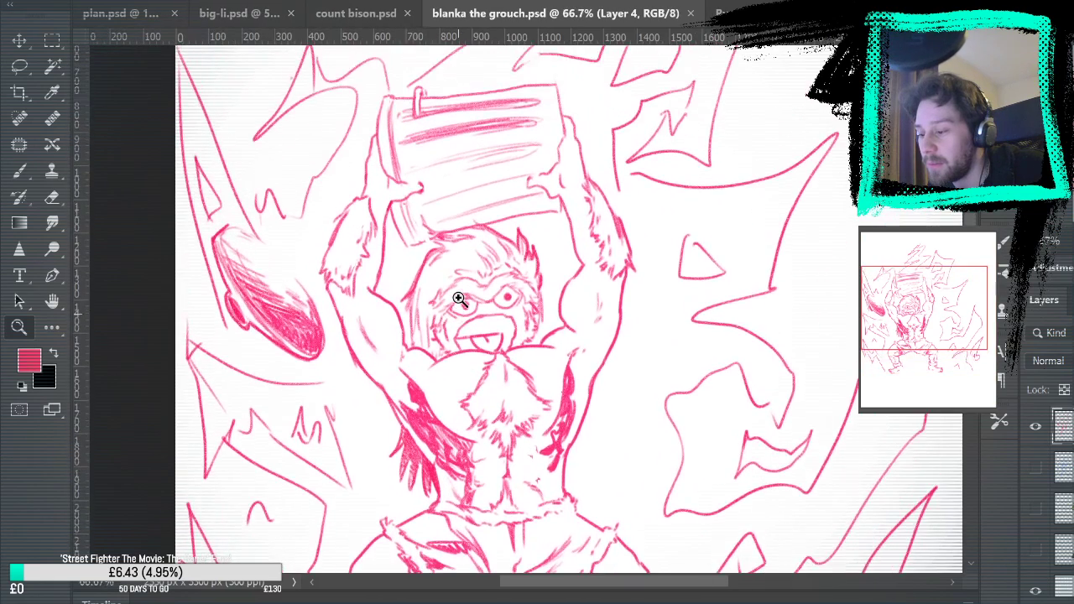
scroll(459, 298, "down", 3)
scroll(459, 298, "up", 3)
scroll(504, 341, "down", 3)
scroll(377, 257, "up", 3)
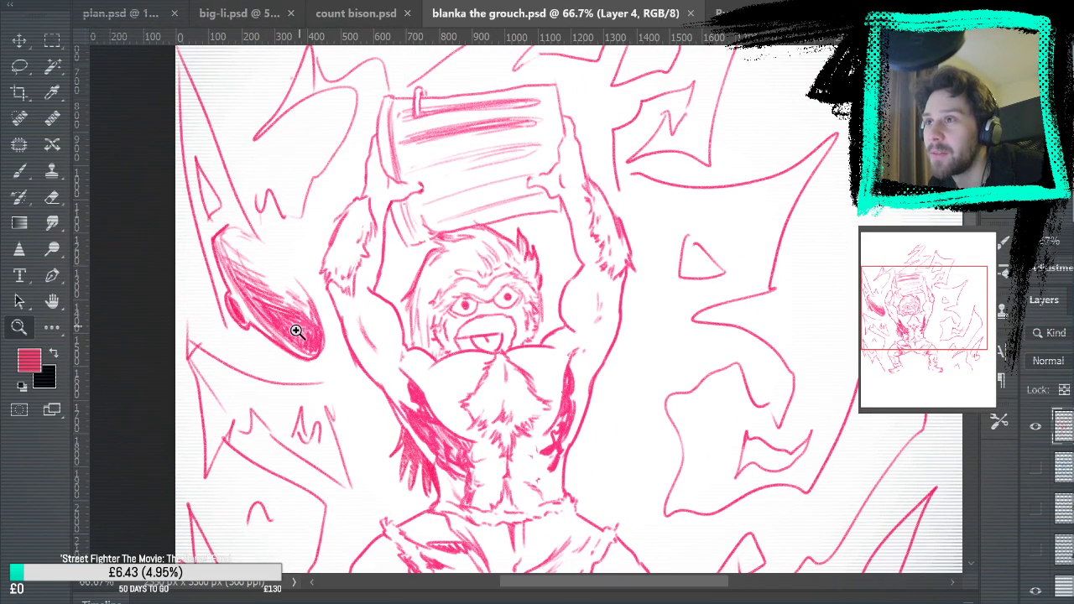
scroll(566, 374, "down", 3)
scroll(568, 377, "up", 2)
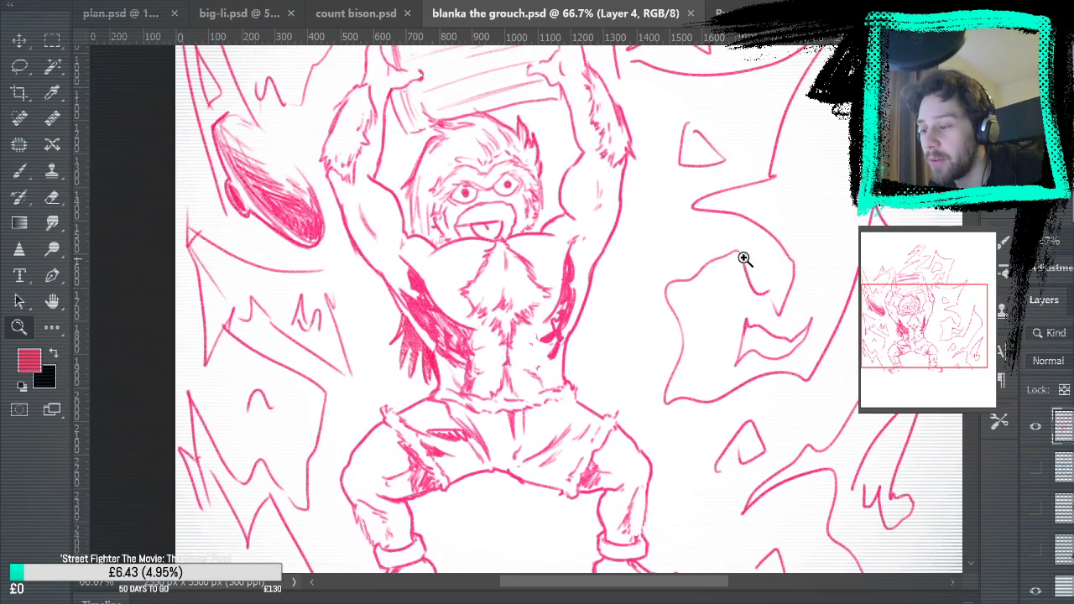
scroll(495, 426, "up", 1)
scroll(495, 425, "down", 2)
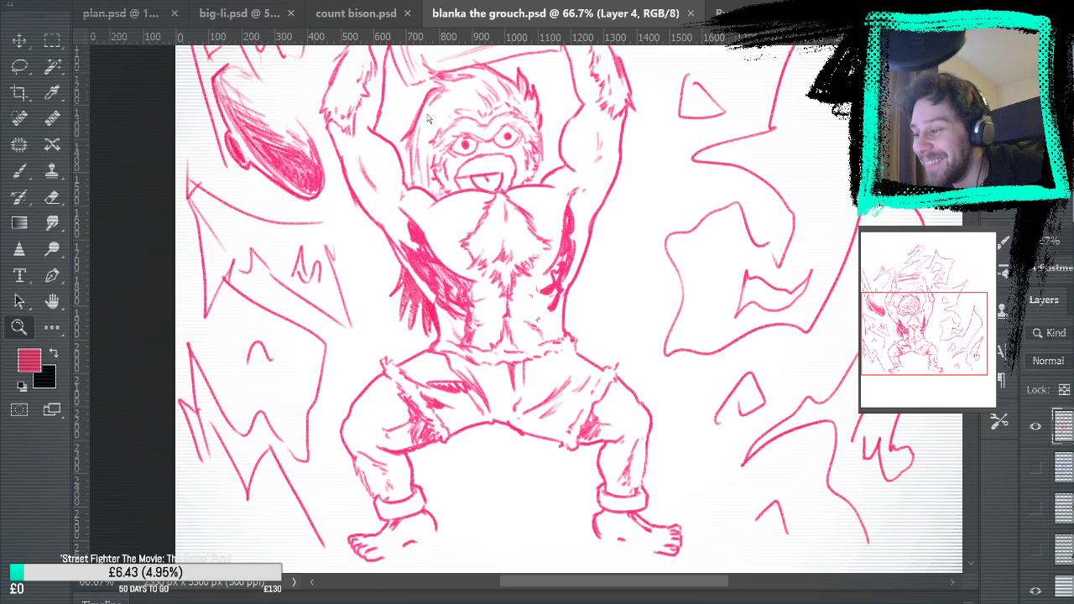
key("ctrl+0")
left_click(738, 13)
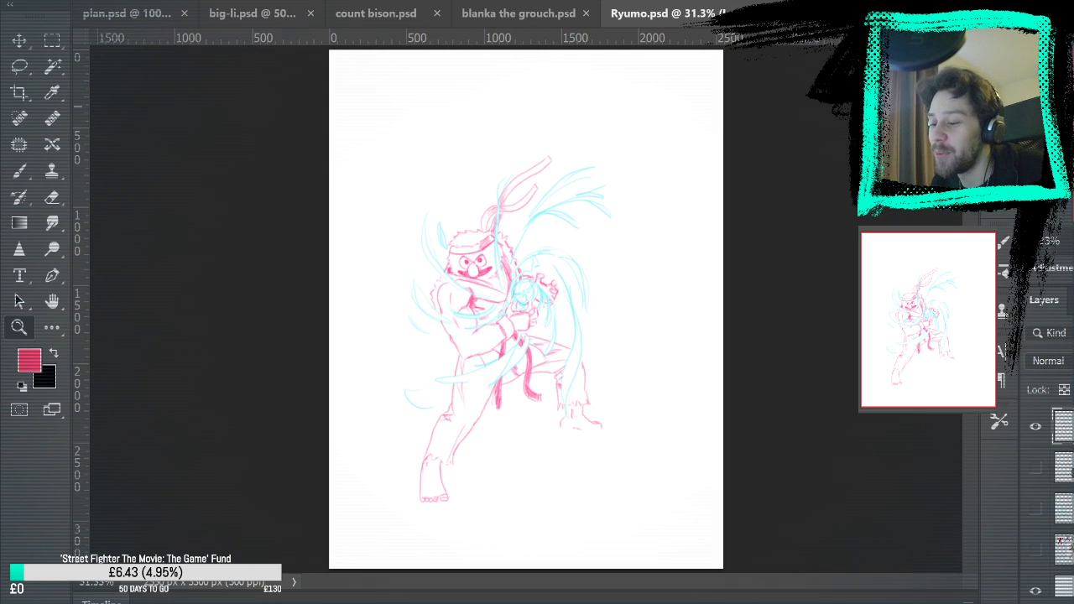
key("ctrl+Tab")
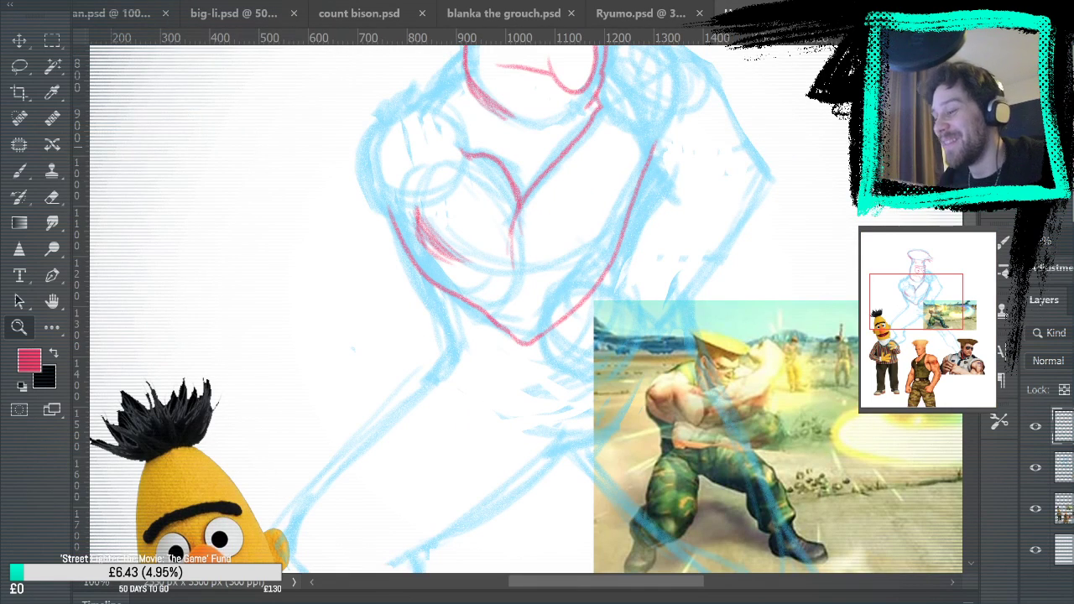
Outline the rounded shoulder above the bent arm and add short muscle strokes inside it with the Brush tool
left_click_drag(498, 168, 535, 366)
key("b")
left_click_drag(718, 284, 698, 187)
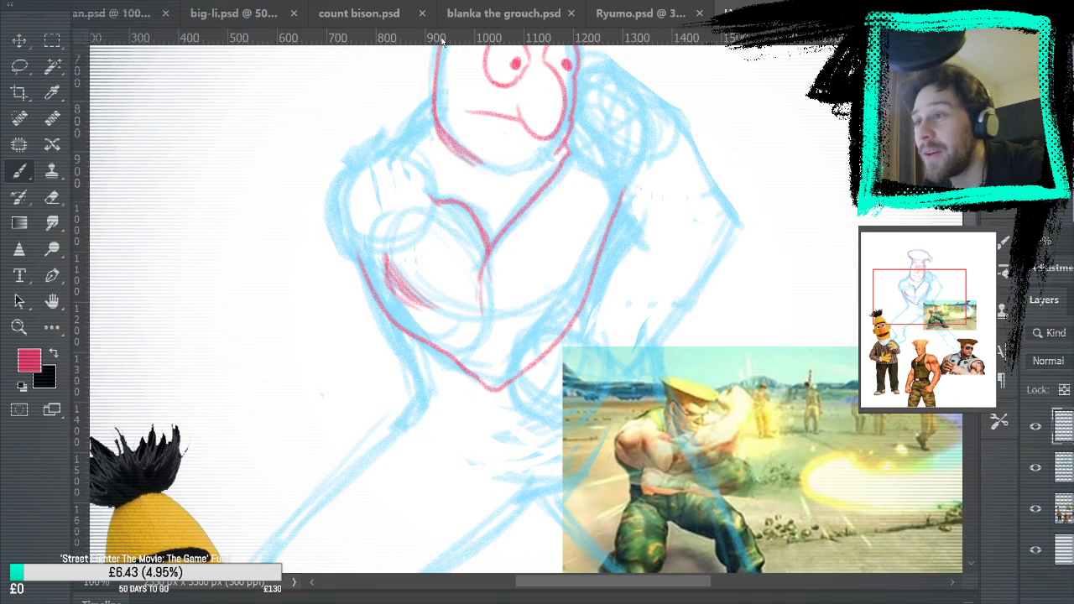
mouse_move(369, 280)
left_mouse_down()
mouse_move(340, 241)
mouse_move(365, 275)
mouse_move(344, 245)
mouse_move(337, 186)
mouse_move(384, 165)
mouse_move(378, 183)
mouse_move(366, 161)
mouse_move(376, 153)
mouse_move(436, 179)
left_mouse_up()
key("ctrl+z")
mouse_move(372, 154)
left_mouse_down()
mouse_move(398, 140)
mouse_move(436, 182)
left_mouse_up()
left_click_drag(367, 173, 381, 216)
left_click_drag(361, 171, 374, 210)
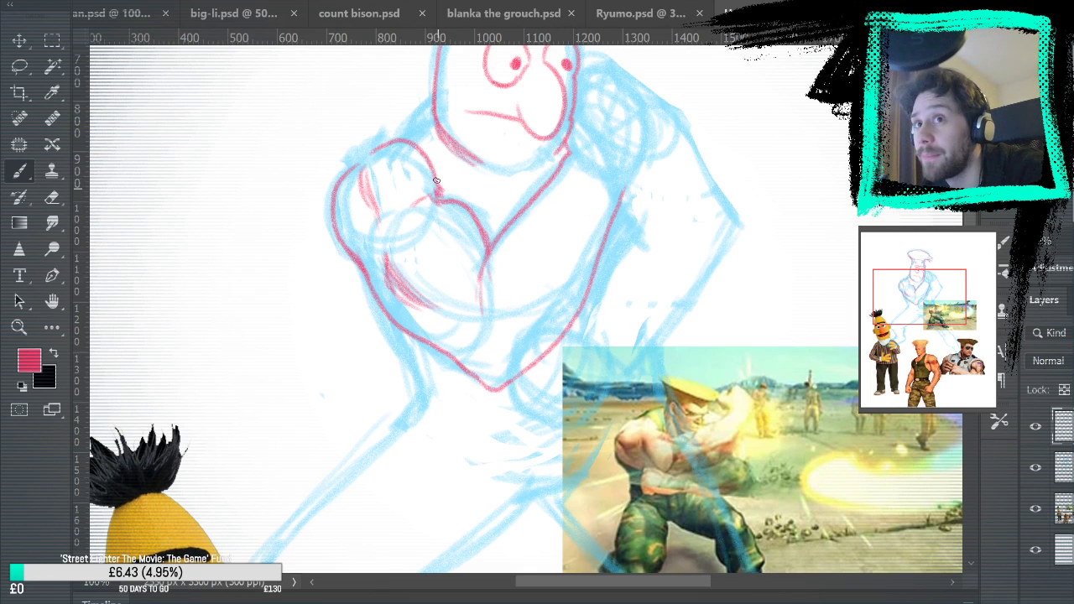
mouse_move(439, 197)
left_mouse_down()
mouse_move(438, 171)
mouse_move(442, 198)
left_mouse_up()
Draw the sloping line from the shoulder up to the head and add neck muscle strokes beneath the jaw
left_click_drag(642, 251, 589, 333)
left_click_drag(381, 170, 301, 249)
key("ctrl+z")
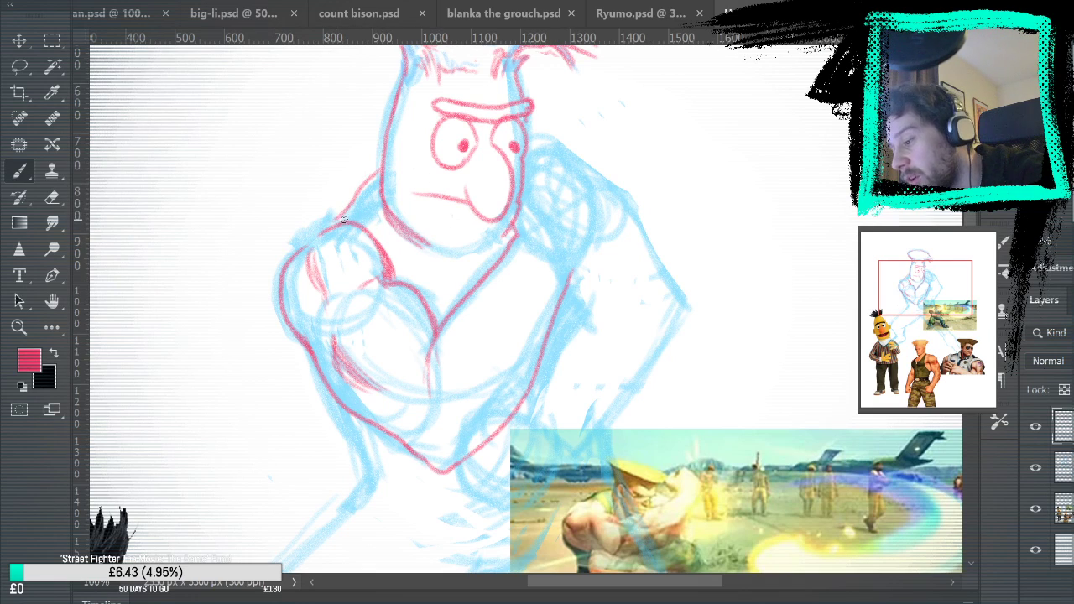
left_click_drag(365, 197, 433, 291)
left_click_drag(365, 198, 433, 296)
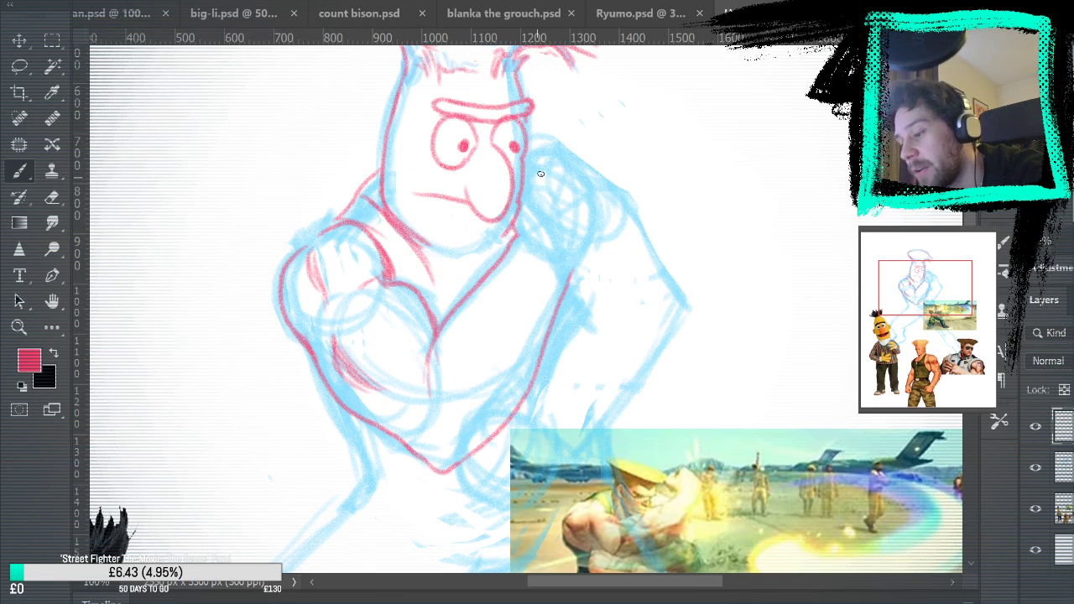
Examine the stamp sheet and handwritten character pairings in plan.psd, and return to the Bert and Guile sketch
scroll(568, 204, "down", 3)
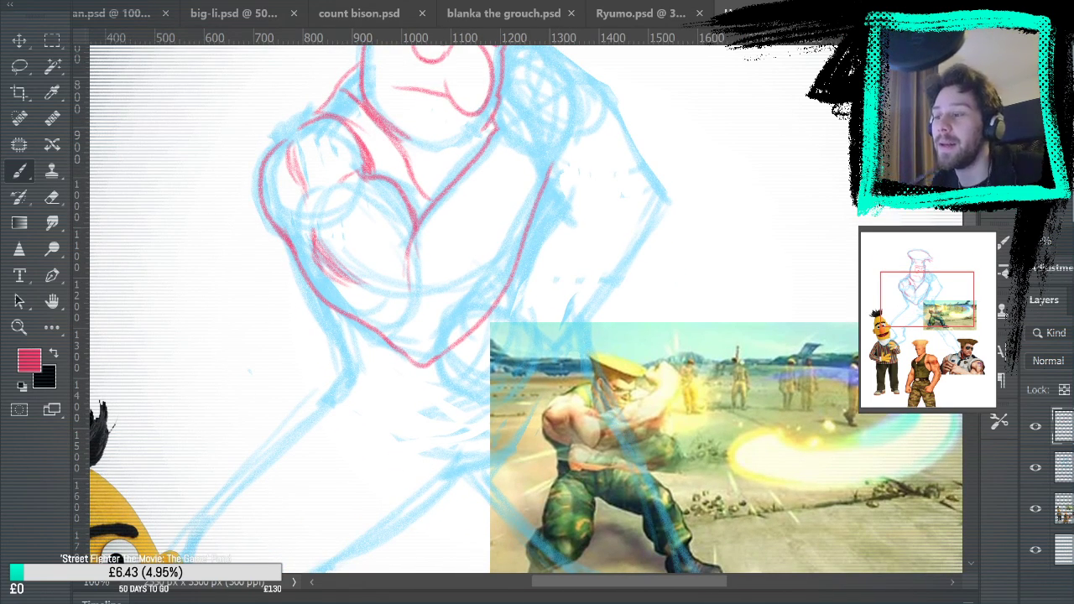
left_click(109, 12)
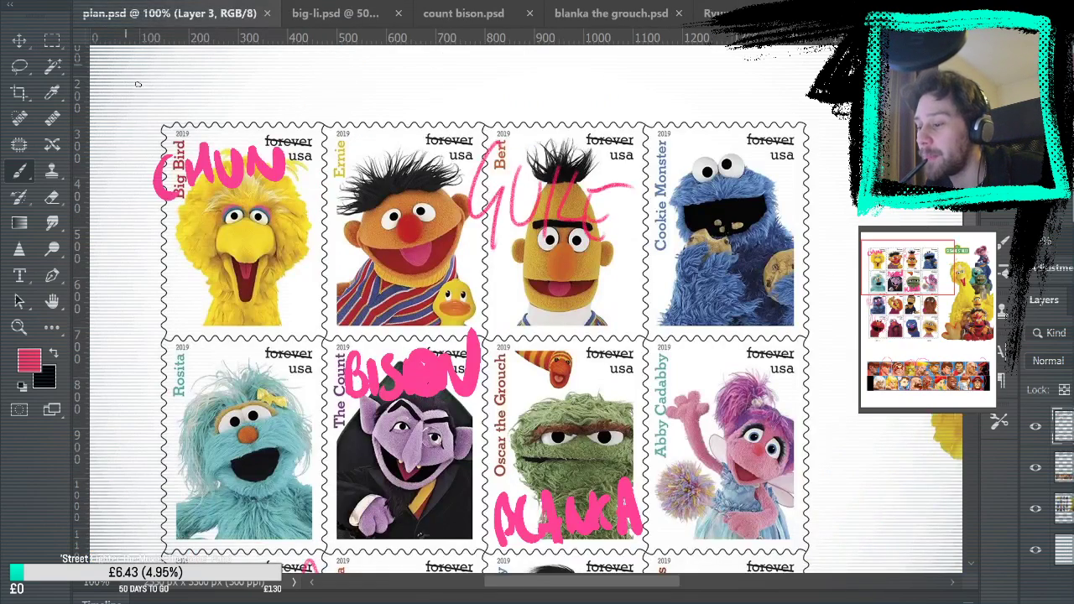
scroll(228, 277, "down", 5)
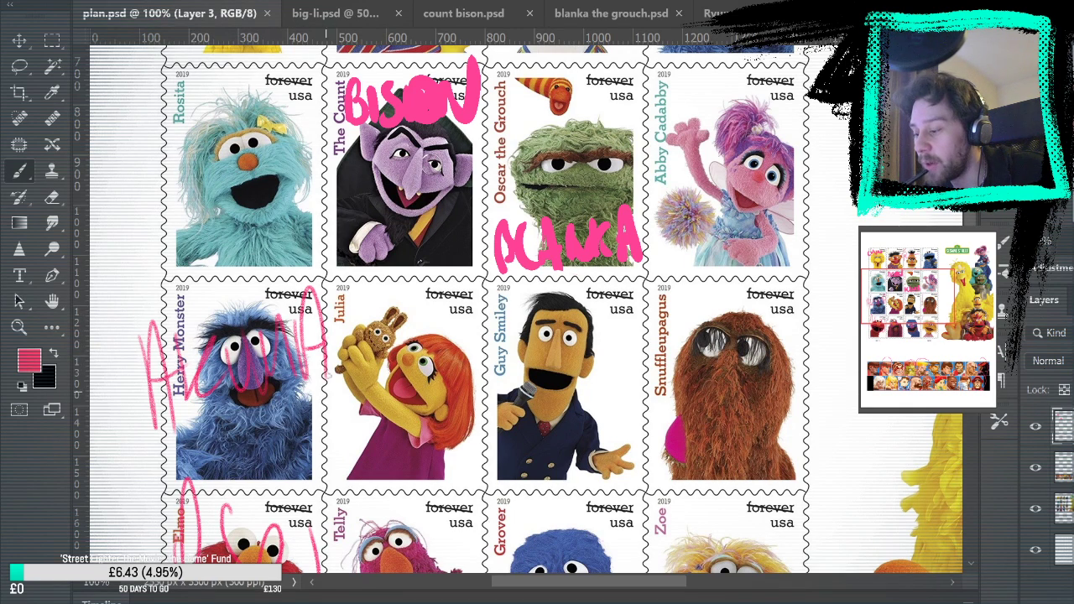
scroll(329, 388, "up", 6)
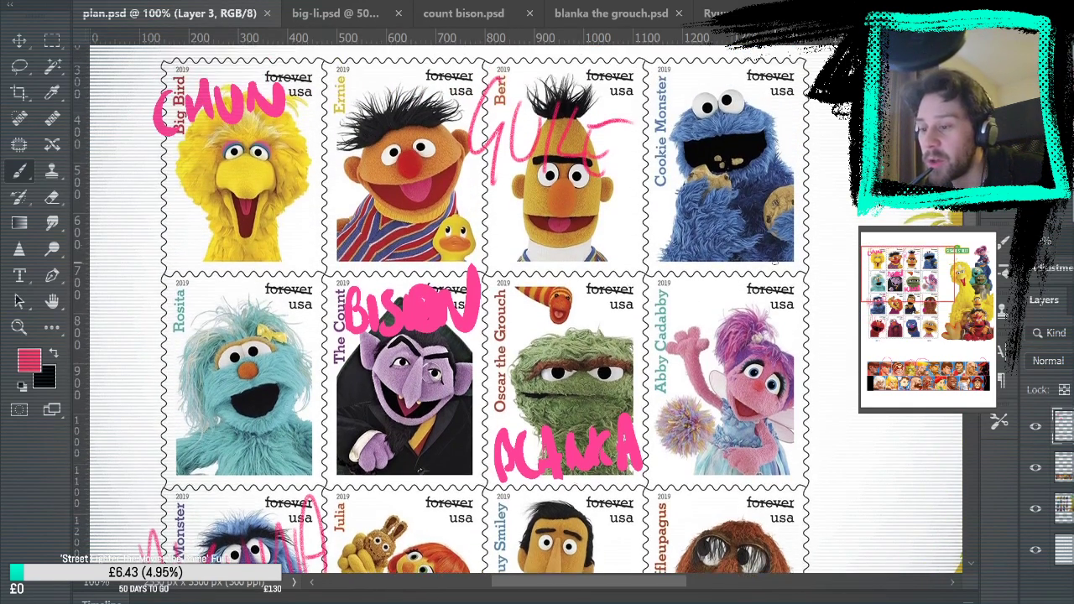
scroll(475, 308, "down", 3)
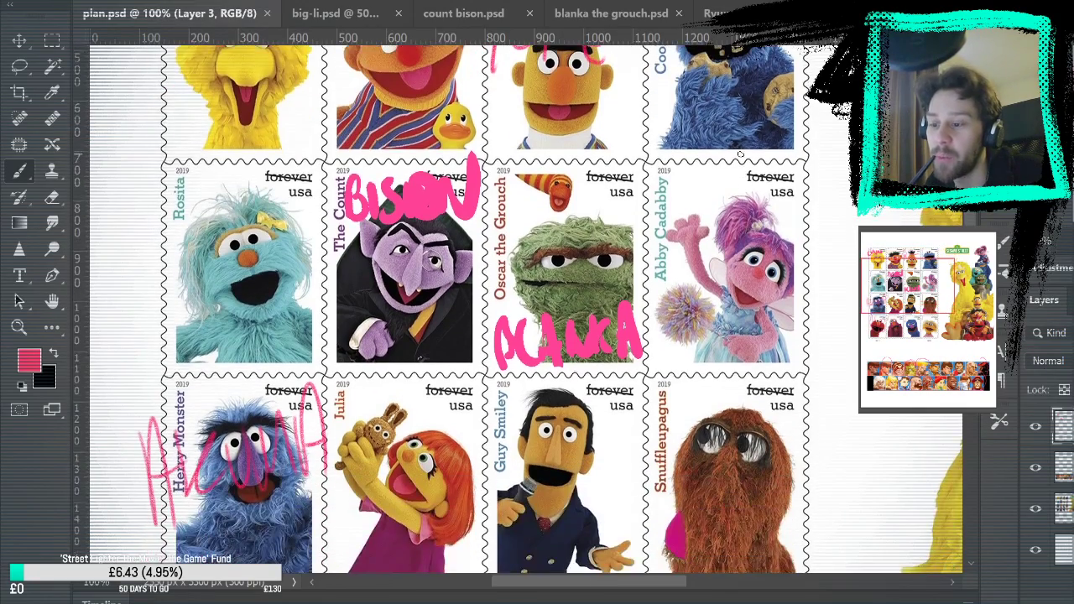
scroll(619, 335, "down", 6)
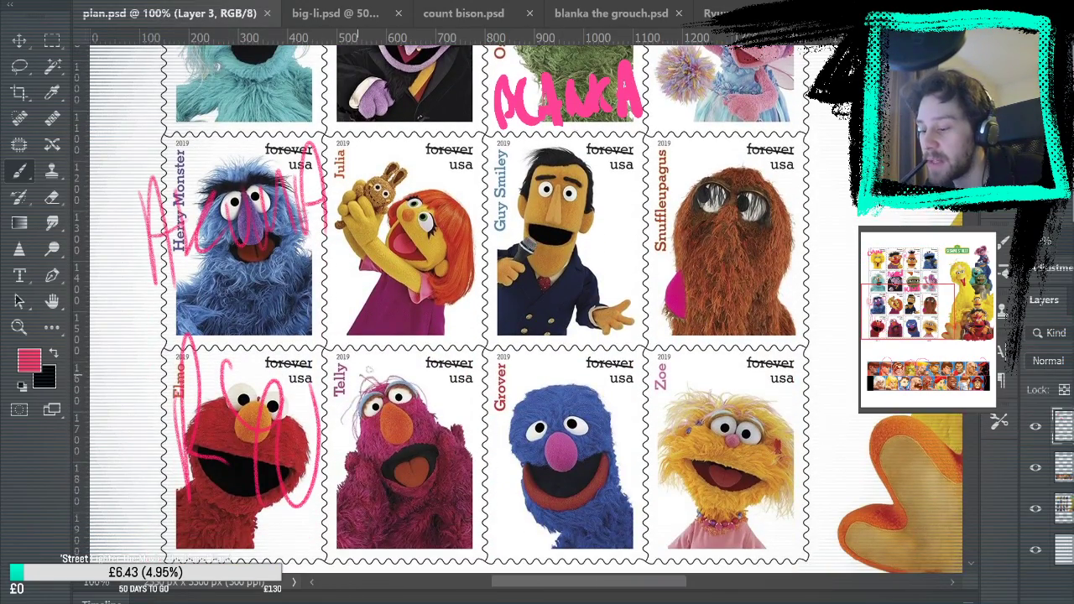
scroll(485, 309, "up", 5)
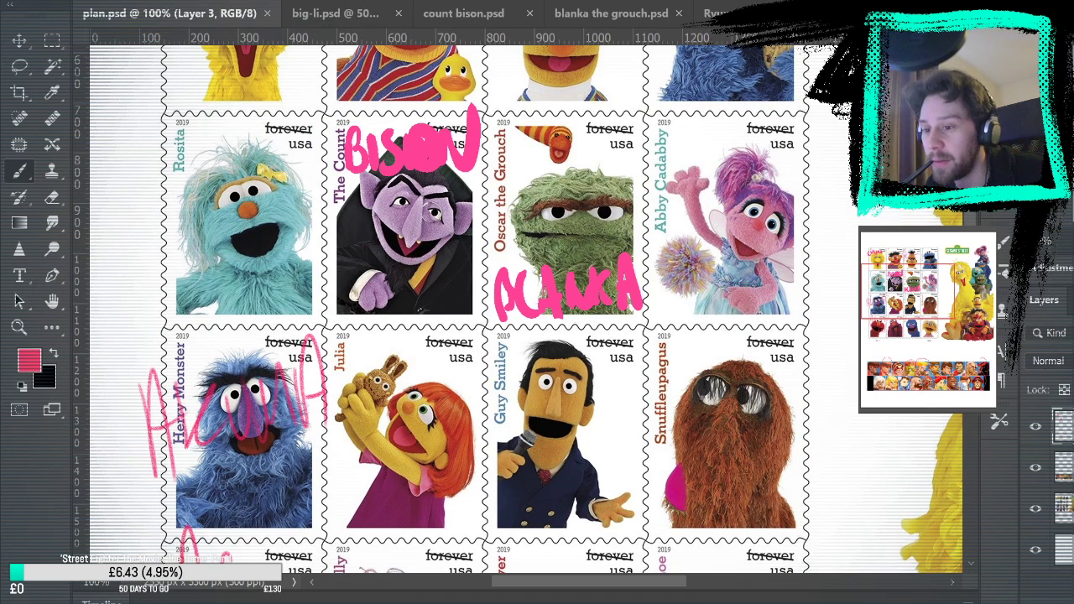
key("ctrl+shift+Tab")
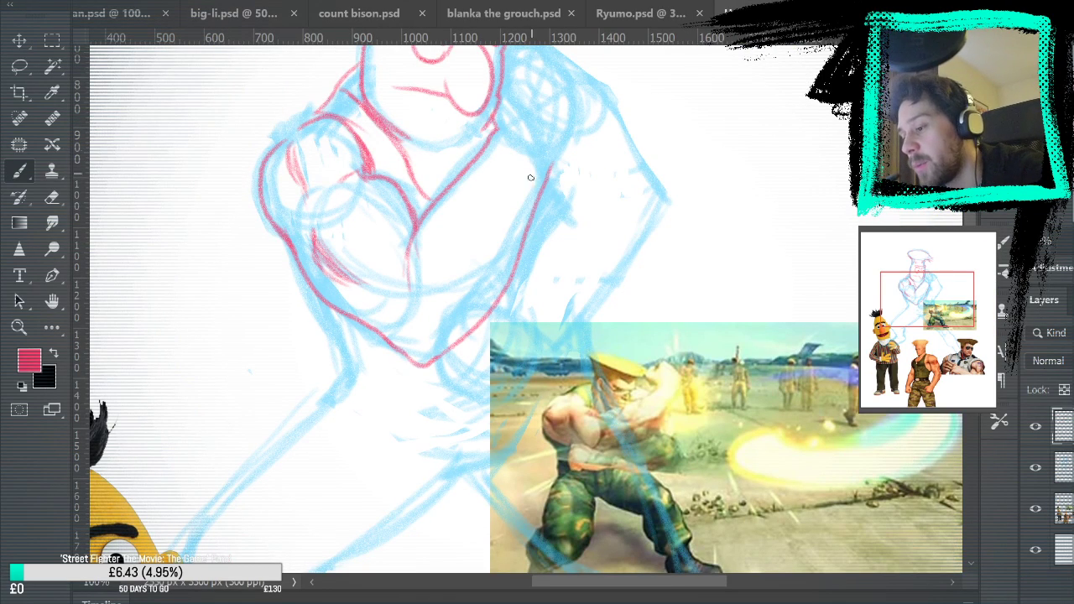
scroll(528, 201, "up", 3)
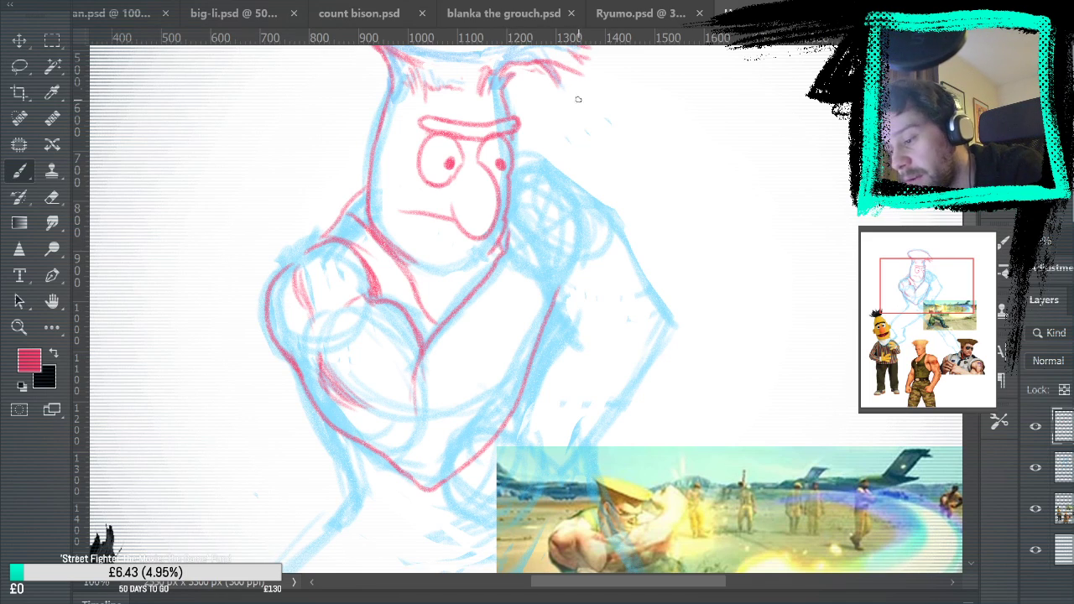
left_click_drag(504, 246, 520, 196)
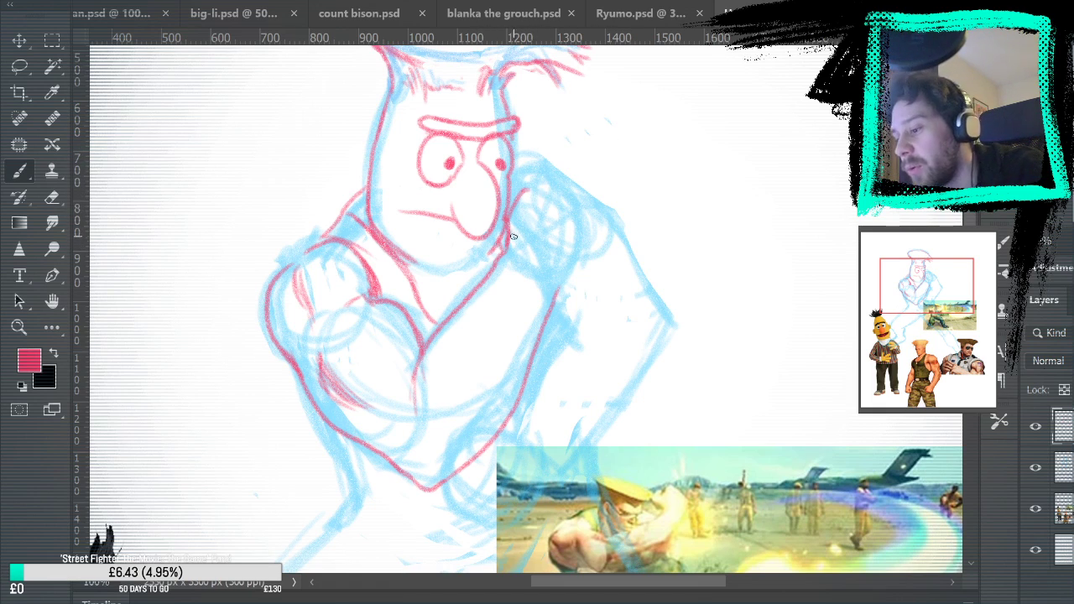
key("ctrl+z")
key("ctrl+z")
Outline the back of the raised hand above the wrist and draw its bent fingers beside the face with the Brush tool
mouse_move(558, 290)
left_mouse_down()
mouse_move(579, 255)
mouse_move(572, 199)
mouse_move(554, 231)
mouse_move(549, 208)
mouse_move(594, 209)
mouse_move(578, 219)
mouse_move(559, 199)
mouse_move(590, 225)
left_mouse_up()
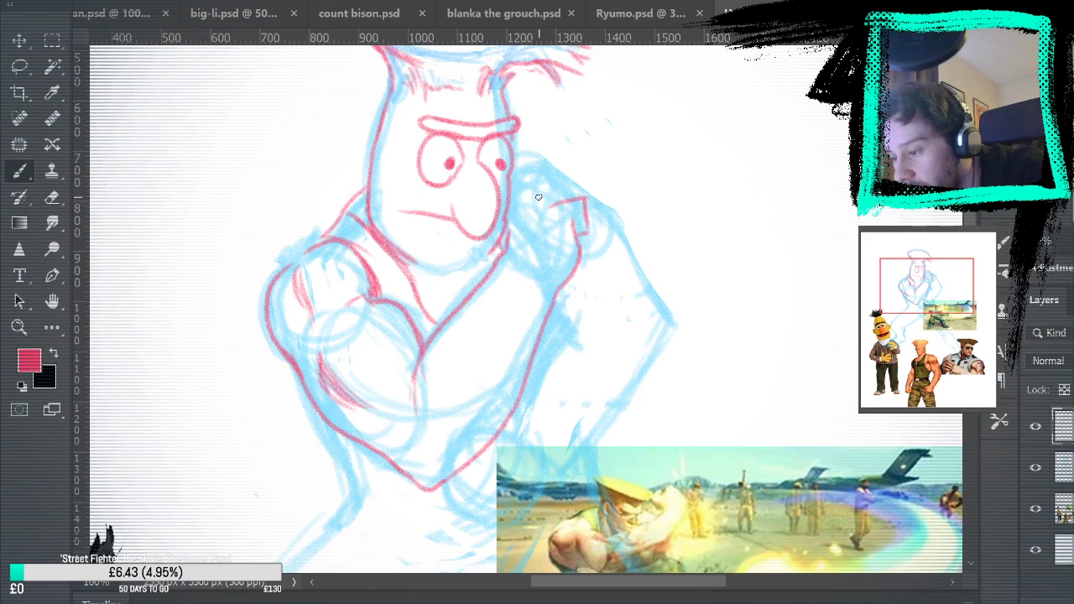
mouse_move(541, 200)
left_mouse_down()
mouse_move(566, 186)
mouse_move(584, 198)
left_mouse_up()
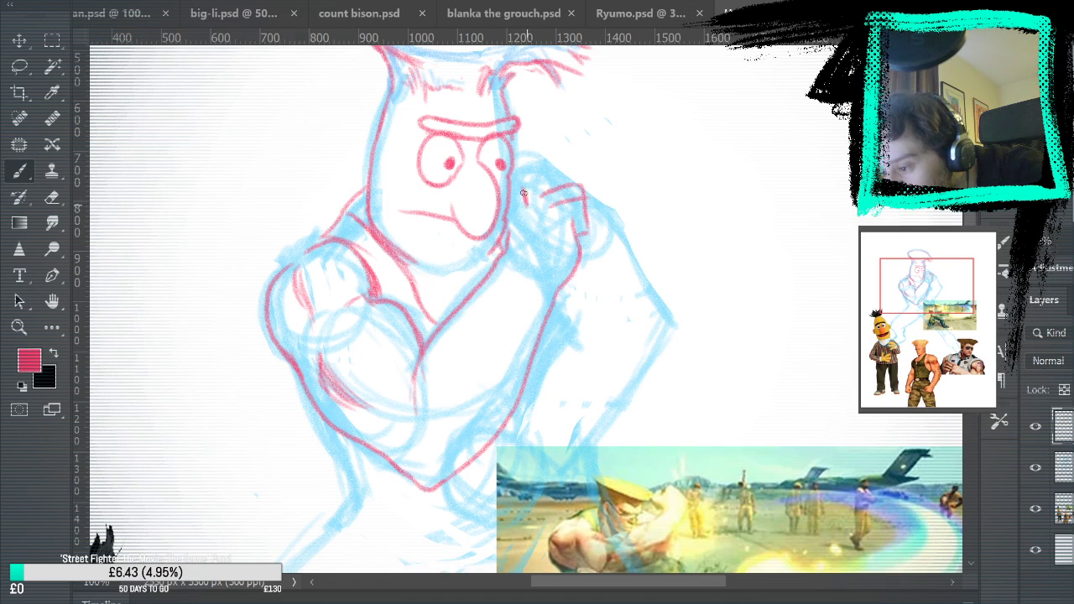
mouse_move(534, 184)
left_mouse_down()
mouse_move(564, 171)
mouse_move(575, 184)
left_mouse_up()
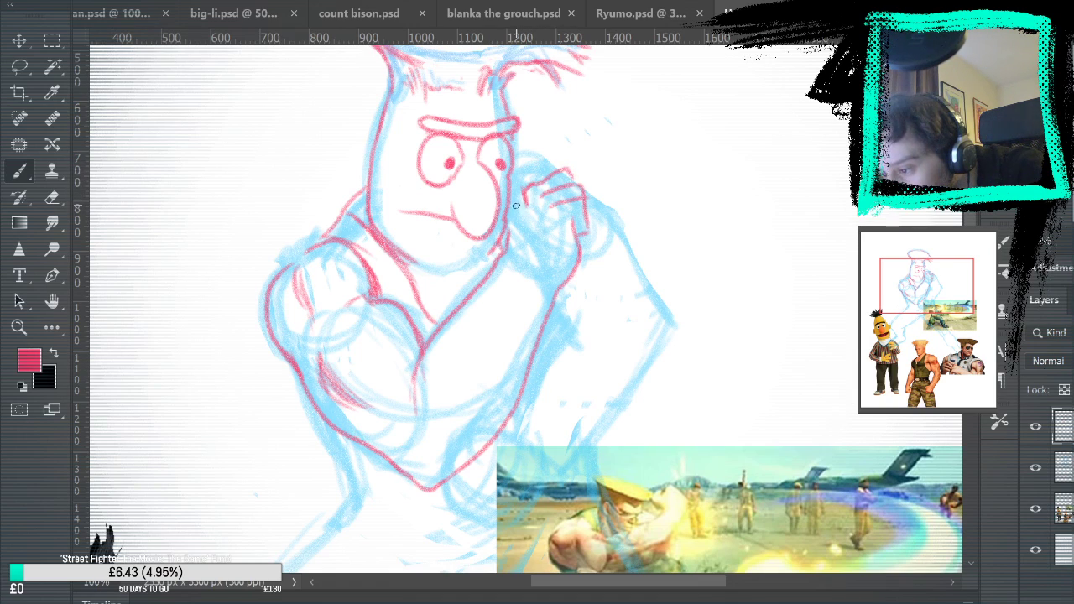
mouse_move(515, 198)
left_mouse_down()
mouse_move(522, 175)
mouse_move(546, 170)
left_mouse_up()
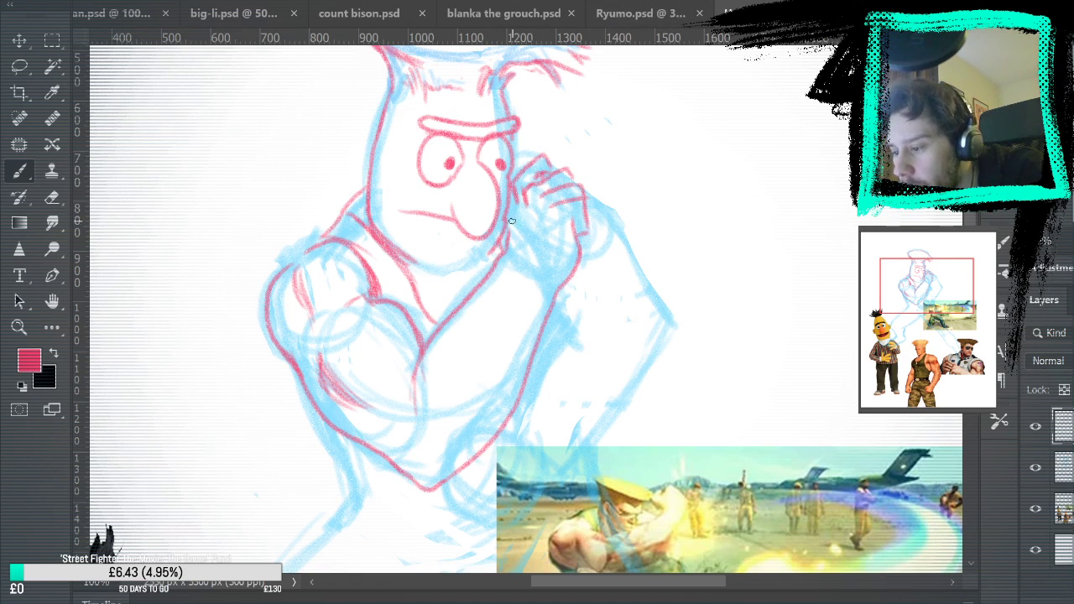
Erase the forearm's upper end beside the jaw and redraw it as a palm edge running down the wrist into the forearm
mouse_move(509, 207)
left_mouse_down()
mouse_move(507, 258)
mouse_move(505, 222)
mouse_move(464, 304)
left_mouse_up()
key("e")
key("b")
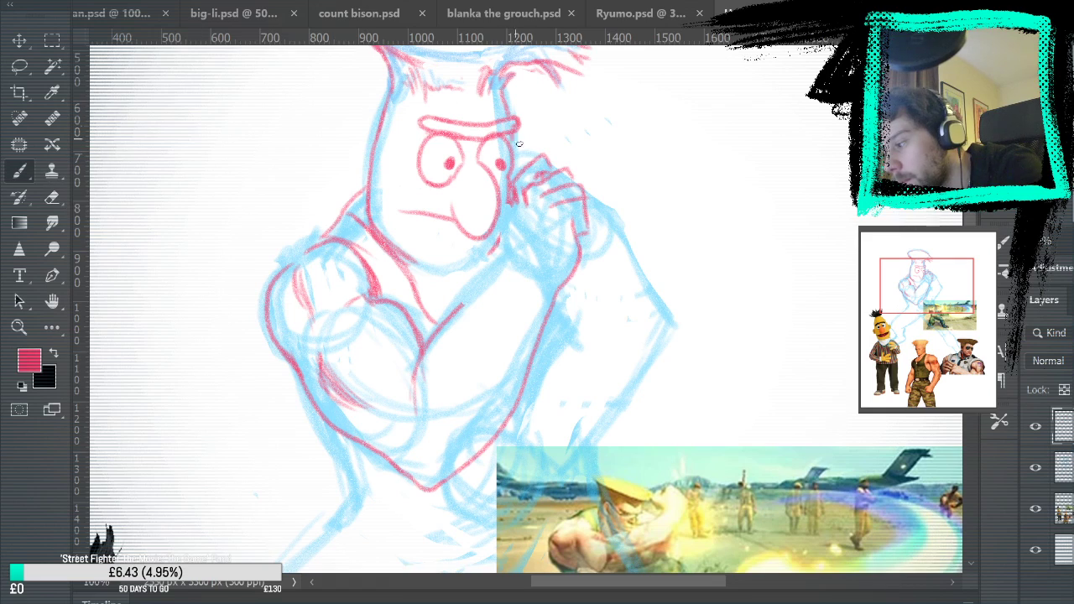
left_click_drag(512, 196, 514, 241)
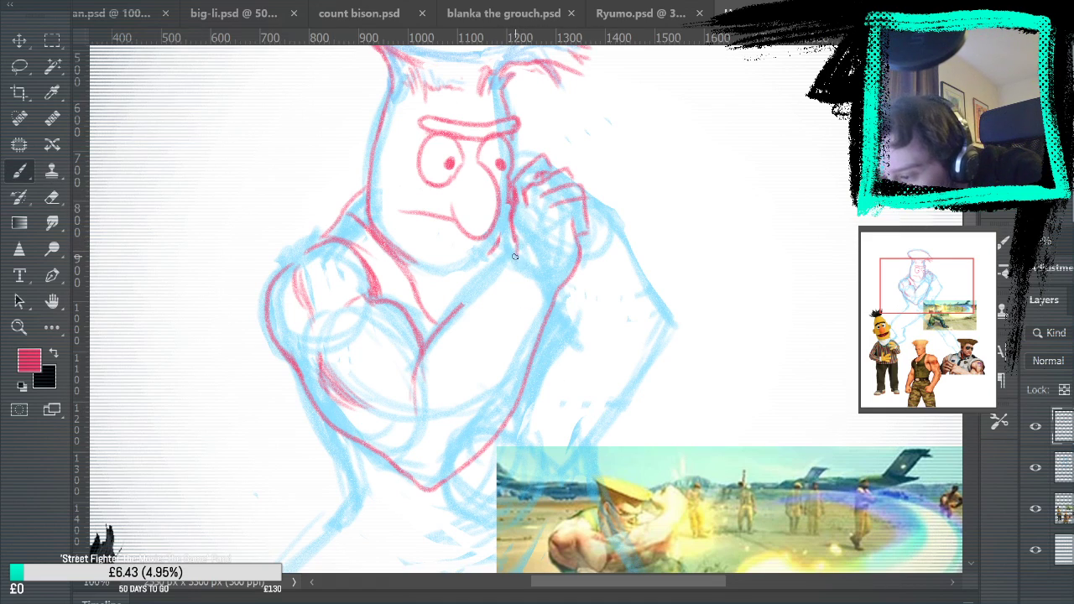
left_click_drag(516, 236, 457, 311)
left_click_drag(500, 268, 472, 298)
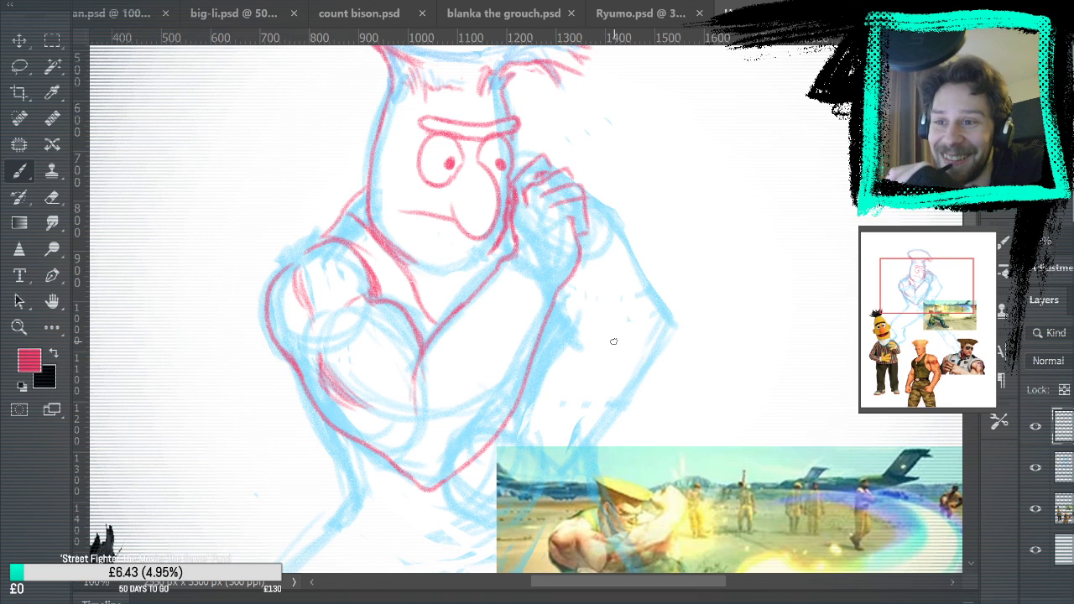
Add muscle strokes inside the raised forearm along its lower edge and a small mark at the elbow point
scroll(613, 342, "down", 10)
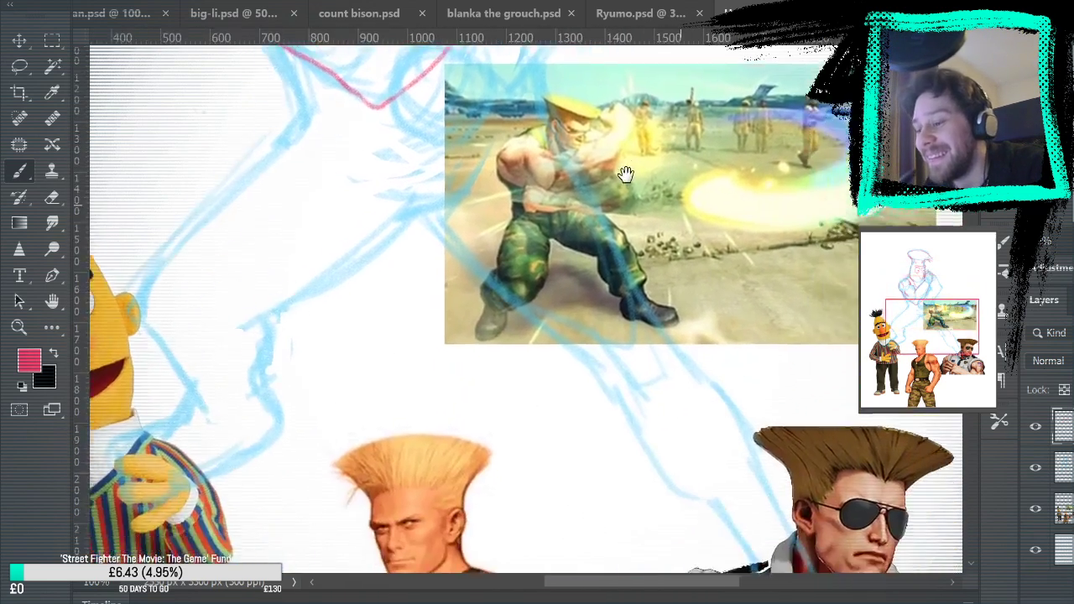
left_click_drag(626, 174, 697, 84)
mouse_move(601, 308)
left_mouse_down()
mouse_move(613, 275)
mouse_move(658, 290)
left_mouse_up()
left_click_drag(523, 340, 562, 297)
mouse_move(541, 334)
left_mouse_down()
mouse_move(595, 249)
mouse_move(534, 347)
left_mouse_up()
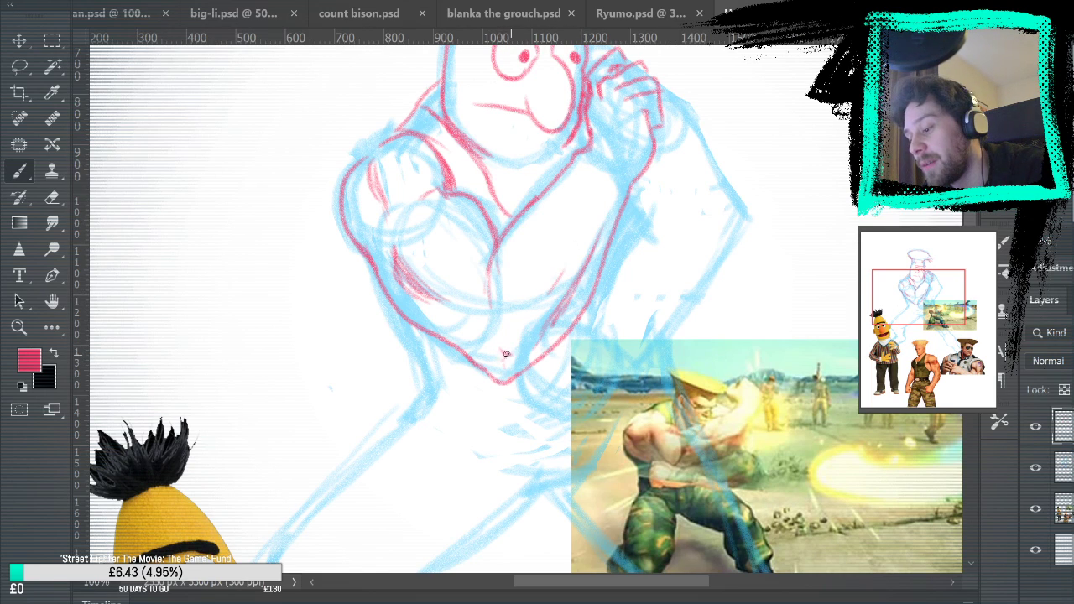
left_click_drag(721, 257, 719, 341)
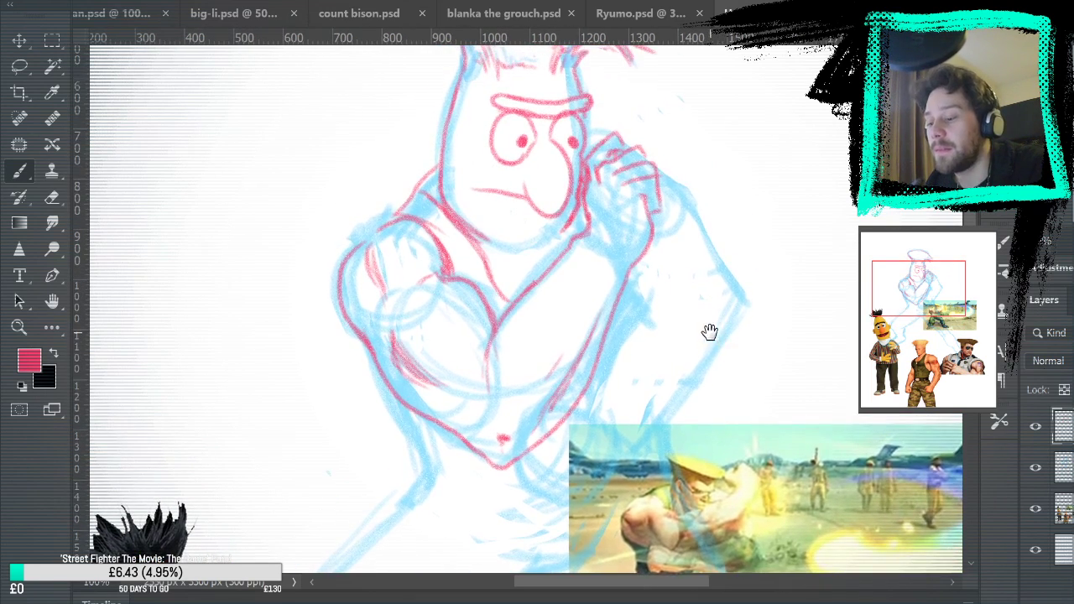
left_click_drag(530, 457, 566, 384)
left_click_drag(534, 444, 553, 410)
left_click_drag(520, 460, 541, 422)
key("ctrl+z")
key("ctrl+z")
key("ctrl+z")
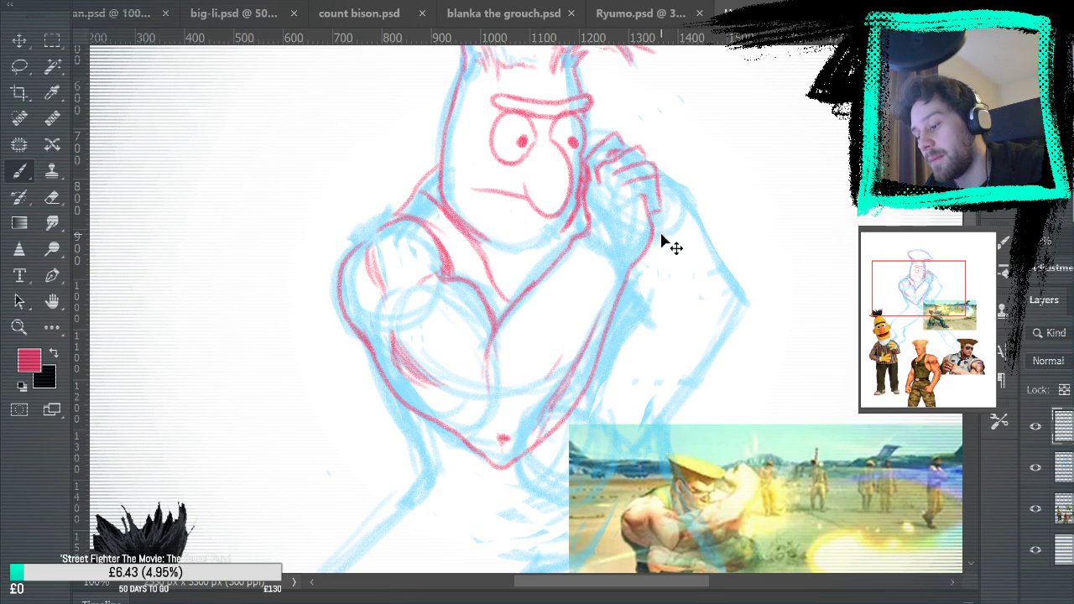
Draw the far arm's shoulder behind the raised hand, its outer edge down to the elbow, and the short inner line beside the forearm
mouse_move(722, 219)
left_mouse_down()
mouse_move(692, 234)
mouse_move(677, 158)
left_mouse_up()
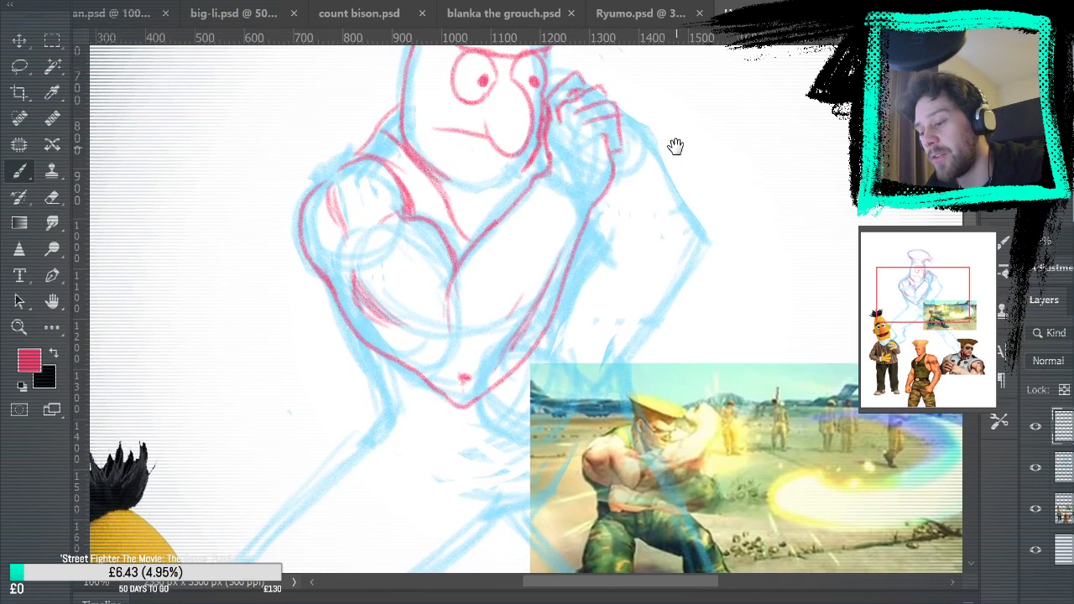
left_click_drag(605, 241, 643, 245)
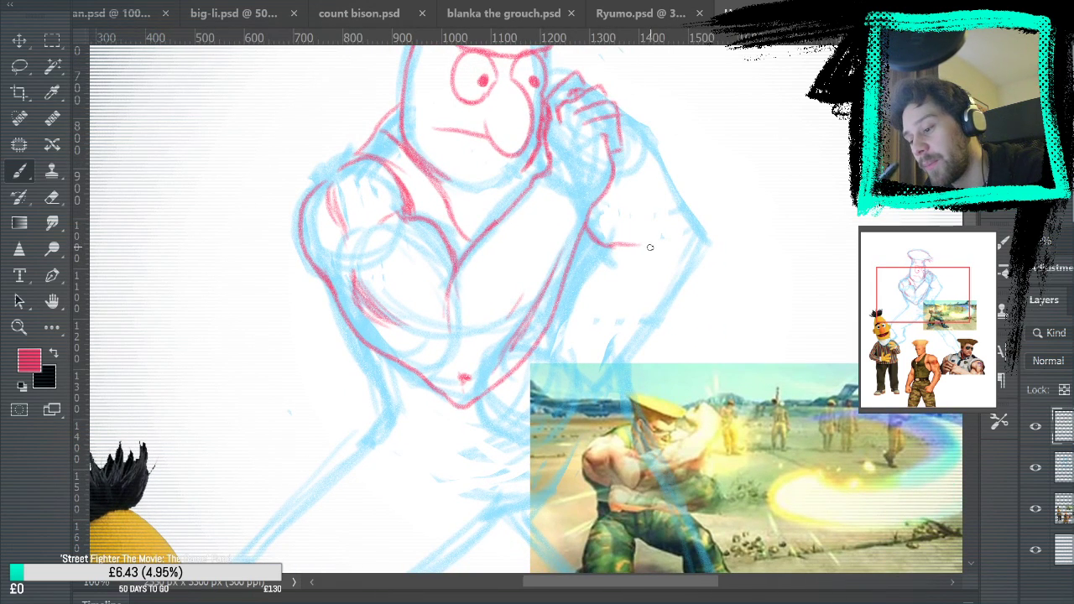
left_click_drag(629, 112, 701, 251)
left_click_drag(609, 86, 646, 175)
mouse_move(587, 153)
left_mouse_down()
mouse_move(631, 159)
mouse_move(658, 197)
left_mouse_up()
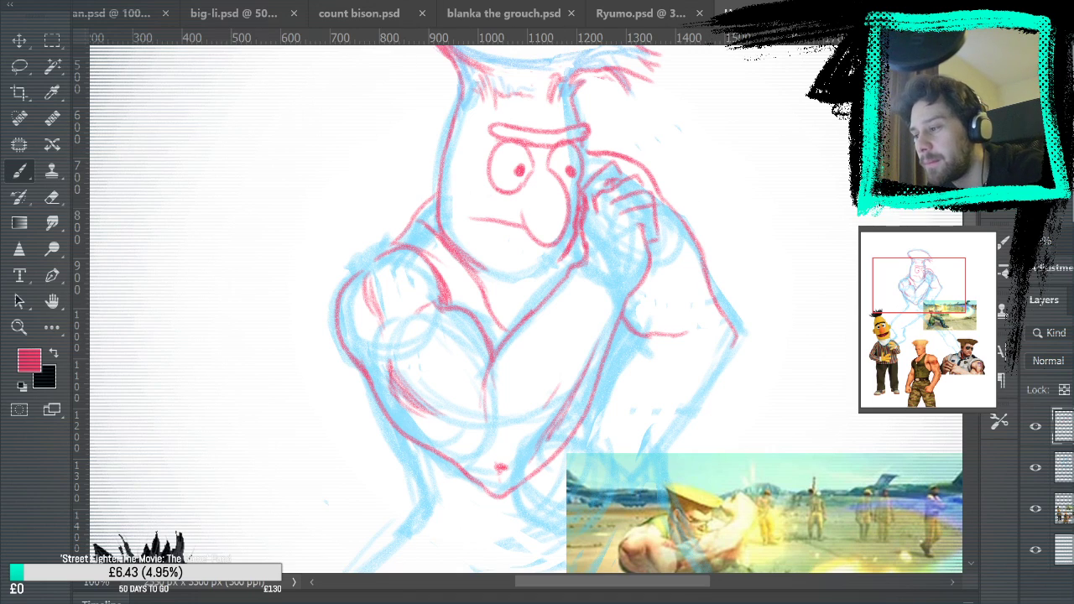
Hide the light blue sketch layer and inspect the pink line work of the raised hand
key("ctrl+0")
left_click(1036, 468)
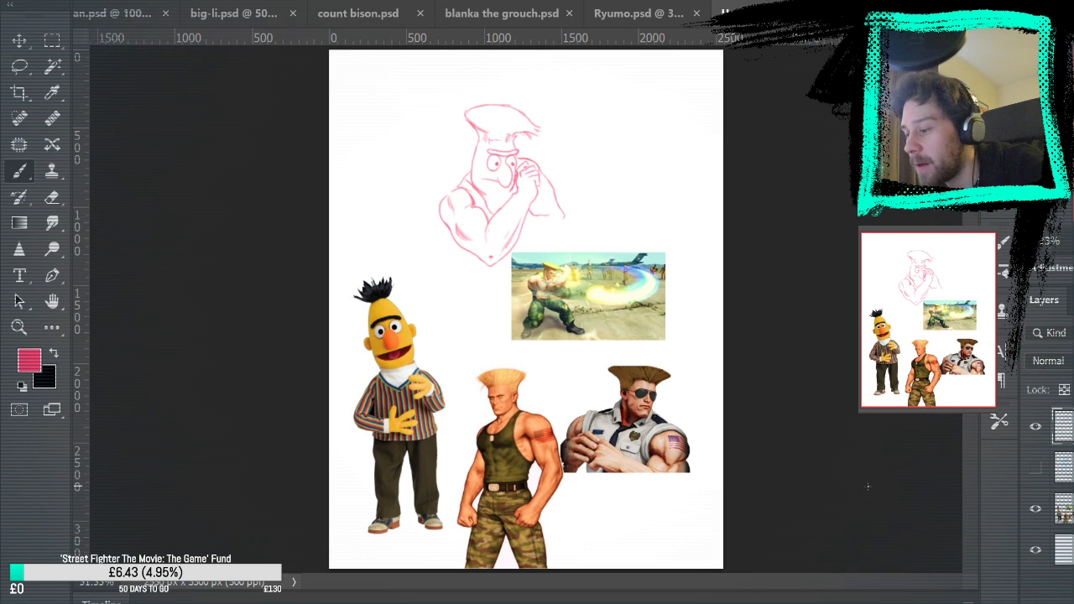
key("z")
left_click(537, 170)
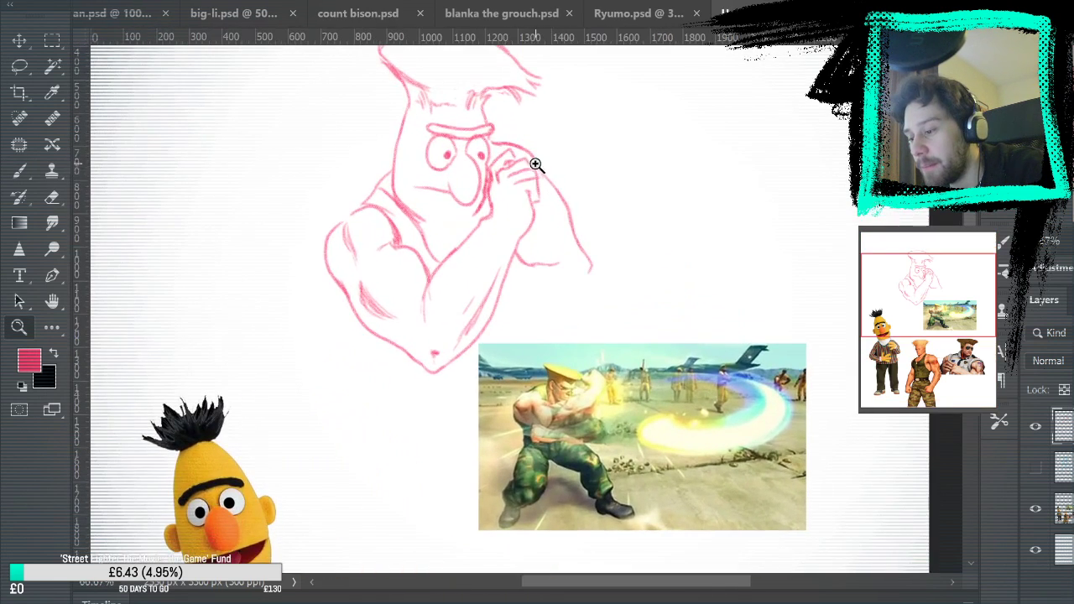
left_click(542, 167)
left_click(445, 150)
Erase the overlapping line ends around the finger tips and knuckles of the raised hand
key("e")
left_click_drag(414, 154, 440, 144)
left_click_drag(451, 222, 451, 217)
mouse_move(506, 195)
left_mouse_down()
mouse_move(511, 236)
mouse_move(546, 219)
mouse_move(511, 242)
left_mouse_up()
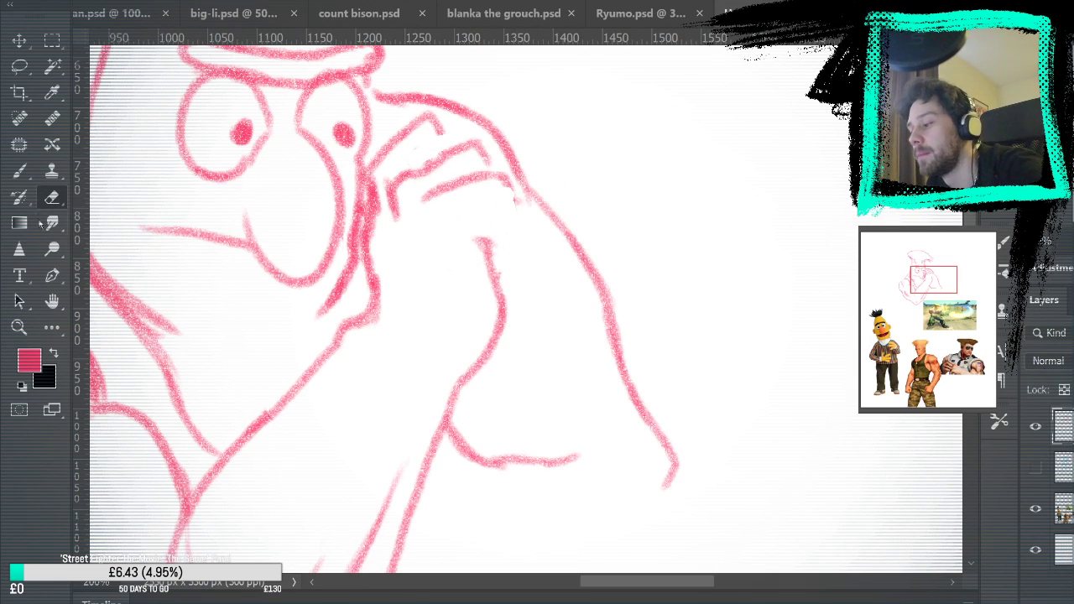
mouse_move(458, 208)
left_mouse_down()
mouse_move(459, 180)
mouse_move(495, 180)
left_mouse_up()
Redraw the lowest folded finger curling into the back of the hand and add a short faint stroke at the wrist
key("b")
mouse_move(436, 205)
left_mouse_down()
mouse_move(491, 187)
mouse_move(510, 206)
mouse_move(497, 186)
mouse_move(511, 228)
mouse_move(503, 247)
left_mouse_up()
key("ctrl+z")
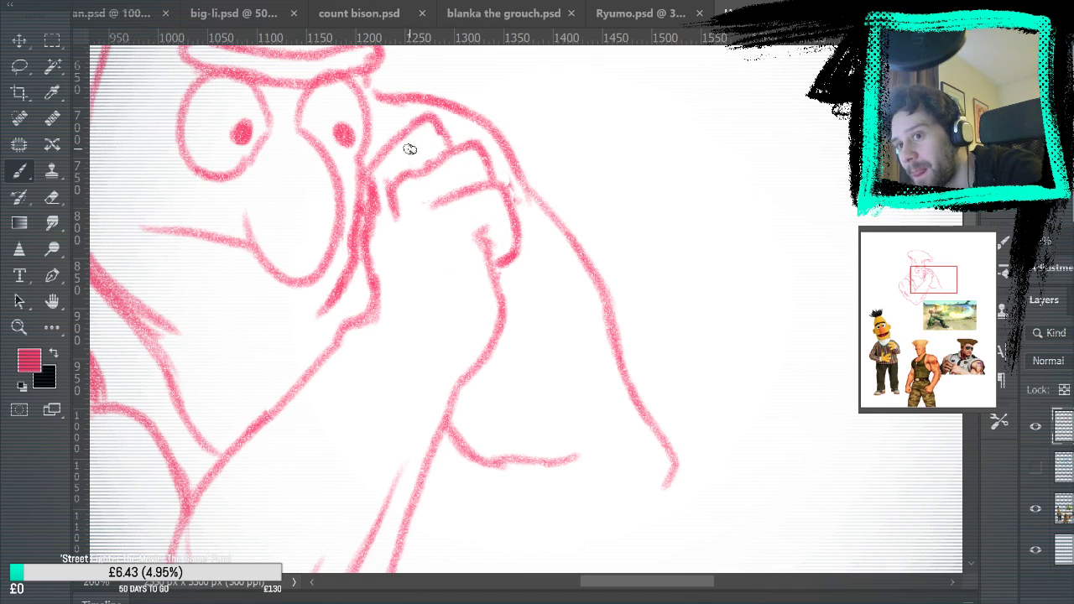
mouse_move(582, 298)
left_mouse_down()
mouse_move(604, 303)
mouse_move(638, 252)
mouse_move(655, 379)
mouse_move(637, 352)
left_mouse_up()
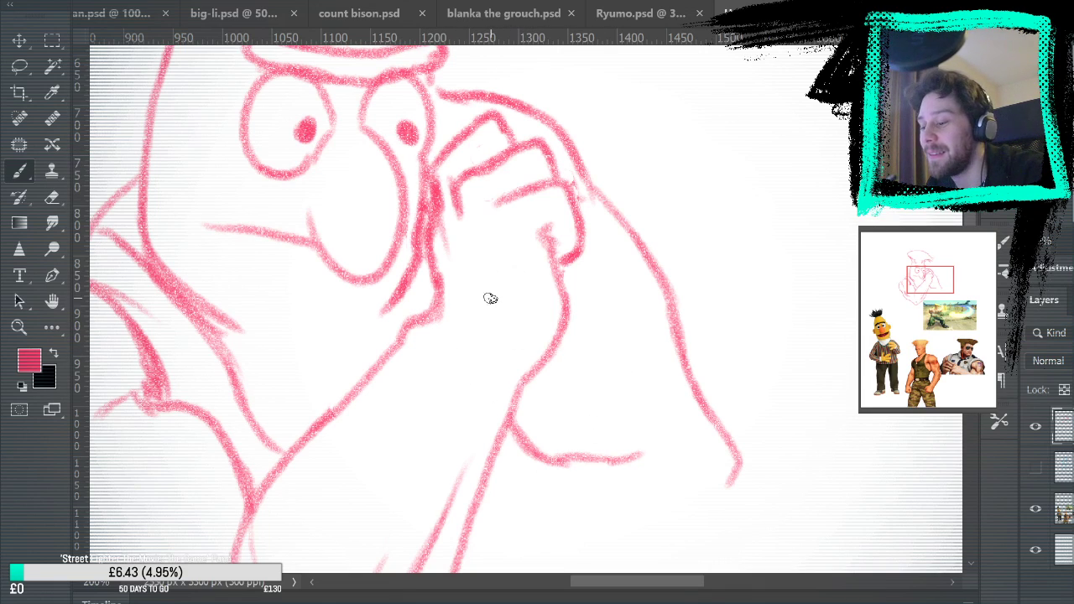
left_click_drag(473, 298, 475, 334)
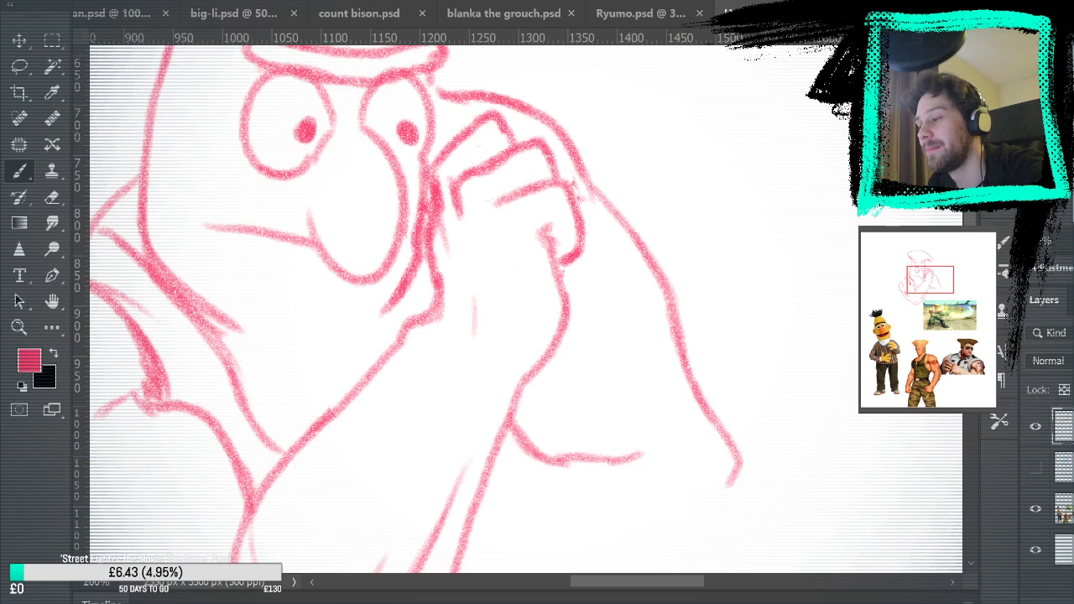
Review the pink line work and add a short neckline stroke below the chin with the Brush tool
key("ctrl+0")
key("z")
left_click(576, 211)
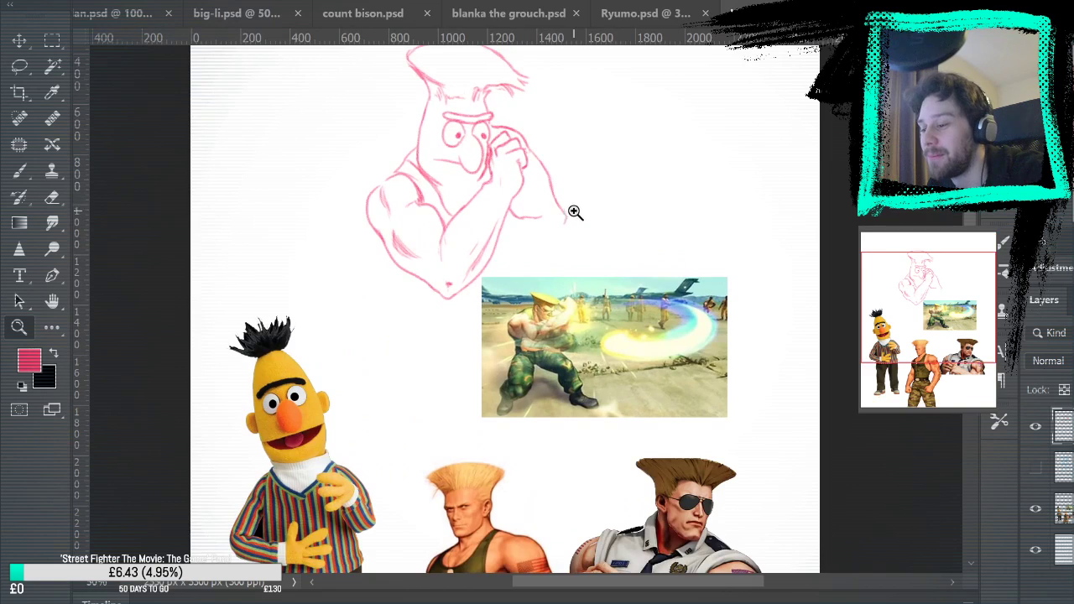
left_click(575, 213)
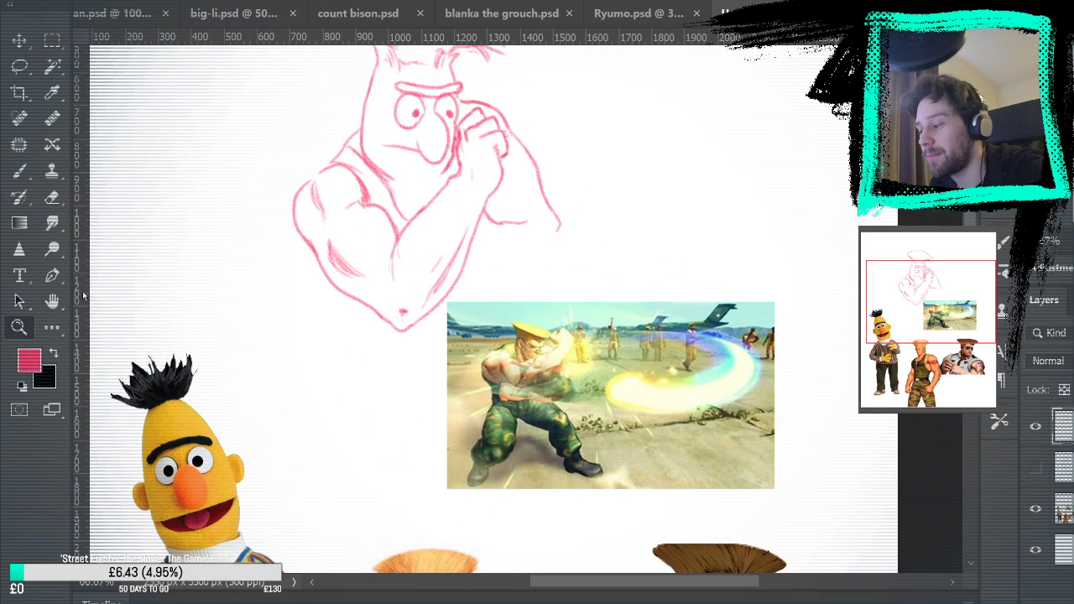
left_click(576, 281)
key("b")
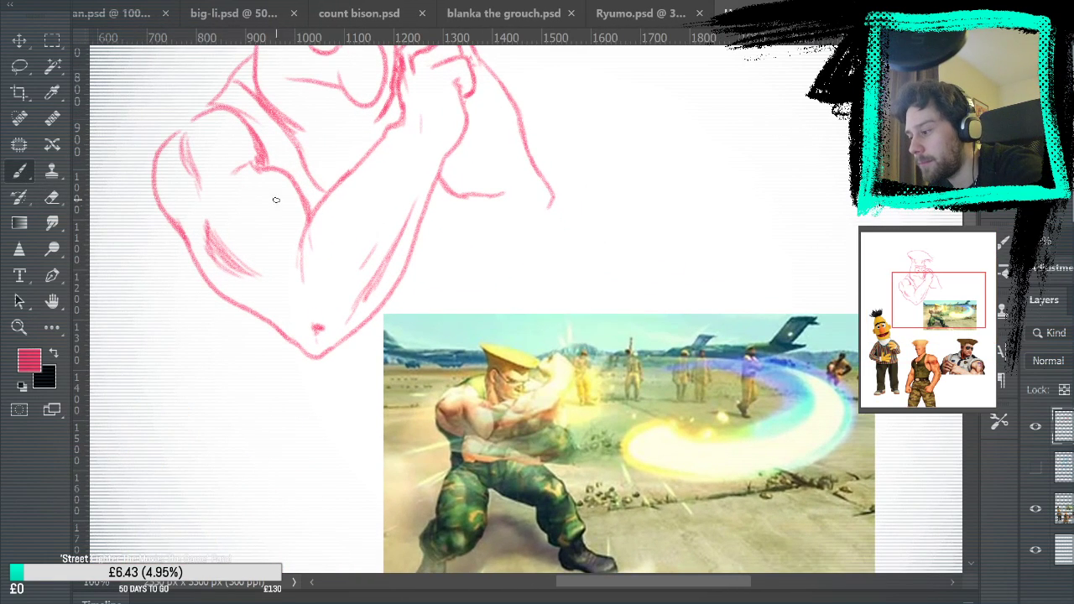
left_click_drag(682, 338, 720, 445)
left_click_drag(379, 248, 412, 260)
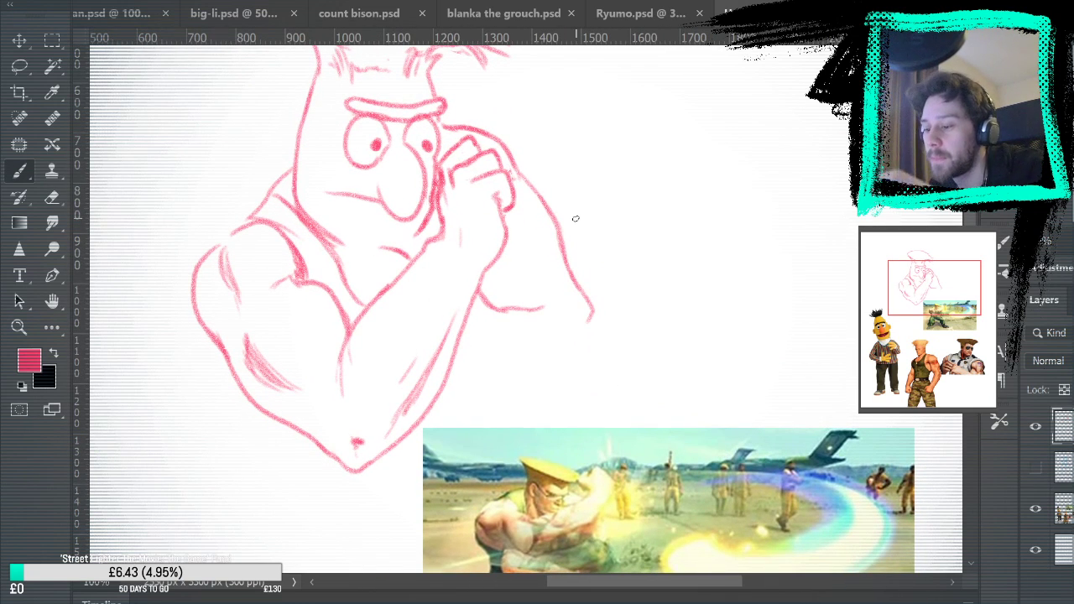
Show the light blue sketch layer again and outline both edges of the far forearm running down from the elbow
left_click(1035, 470)
mouse_move(589, 366)
left_mouse_down()
mouse_move(712, 425)
mouse_move(748, 295)
mouse_move(659, 365)
mouse_move(619, 378)
mouse_move(624, 249)
left_mouse_up()
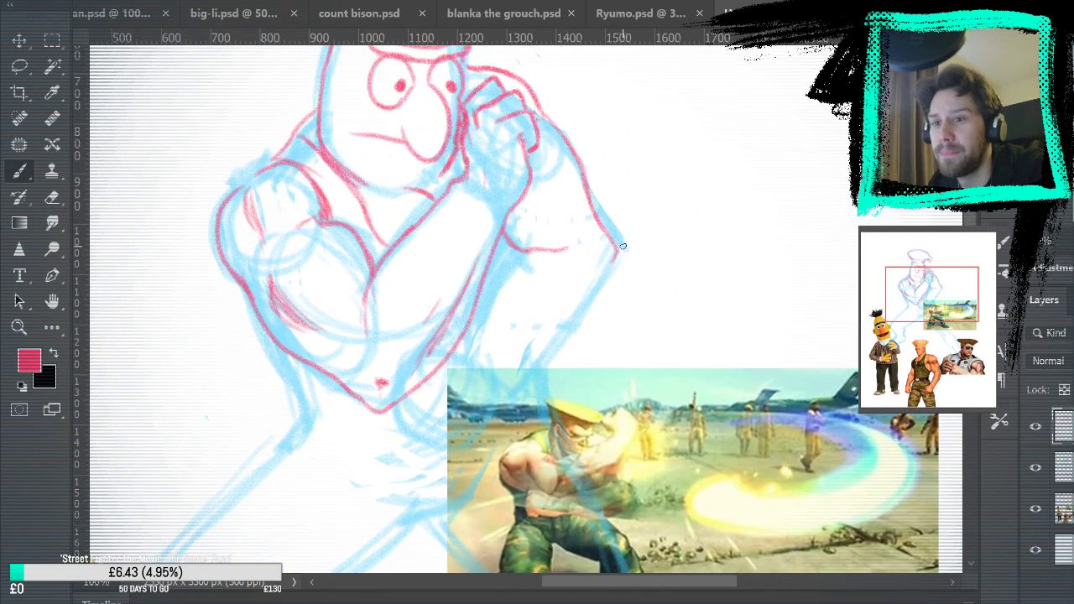
key("ctrl+z")
left_click_drag(517, 251, 474, 364)
key("ctrl+z")
left_click_drag(518, 252, 460, 378)
mouse_move(519, 404)
left_mouse_down()
mouse_move(616, 272)
mouse_move(518, 388)
left_mouse_up()
key("ctrl+z")
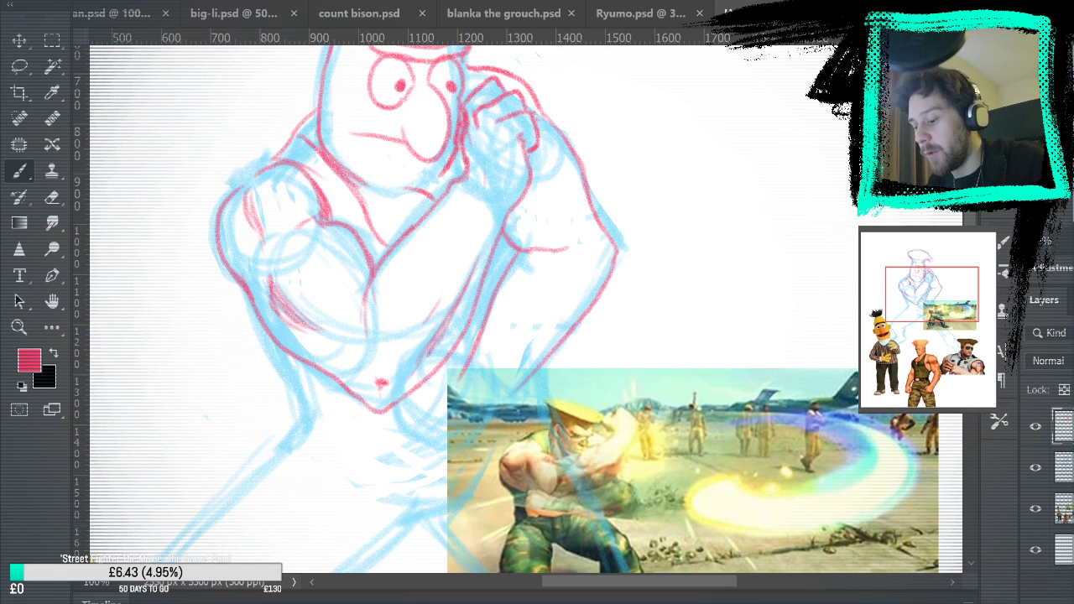
Erase the stray wrist line of the lower hand and redraw the wrist edge and the start of the thumb with the Brush tool
left_click_drag(677, 341, 652, 225)
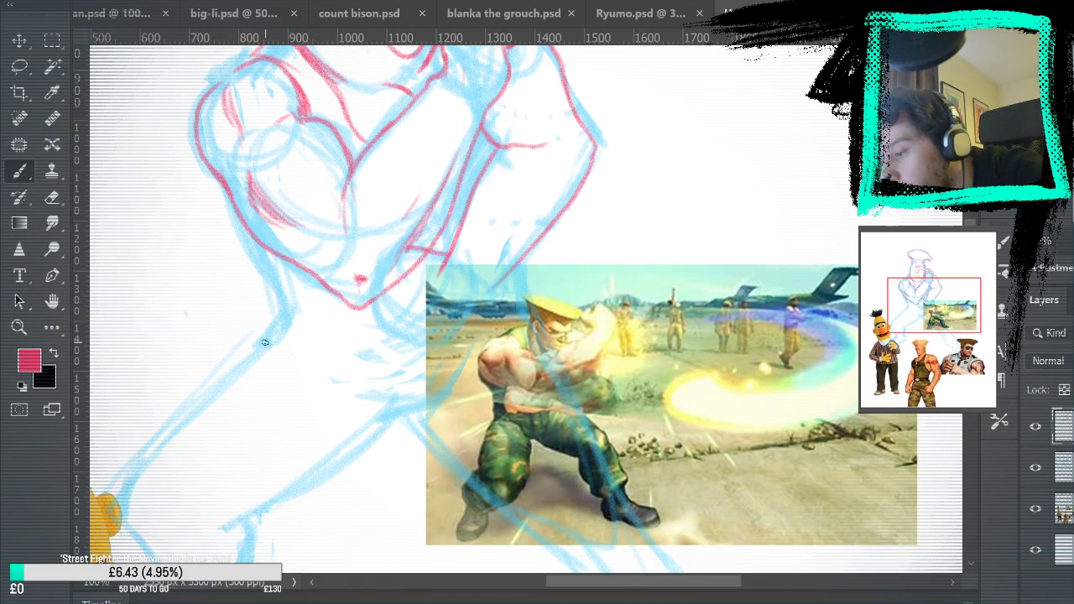
left_click(52, 197)
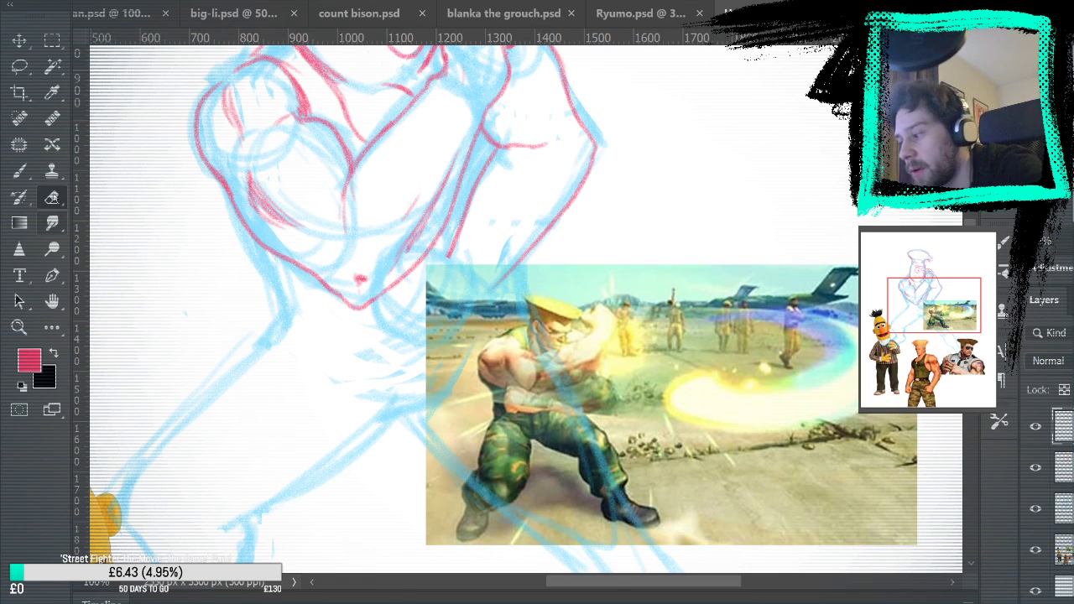
key("b")
mouse_move(444, 256)
left_mouse_down()
mouse_move(398, 264)
mouse_move(408, 268)
mouse_move(409, 248)
mouse_move(393, 310)
left_mouse_up()
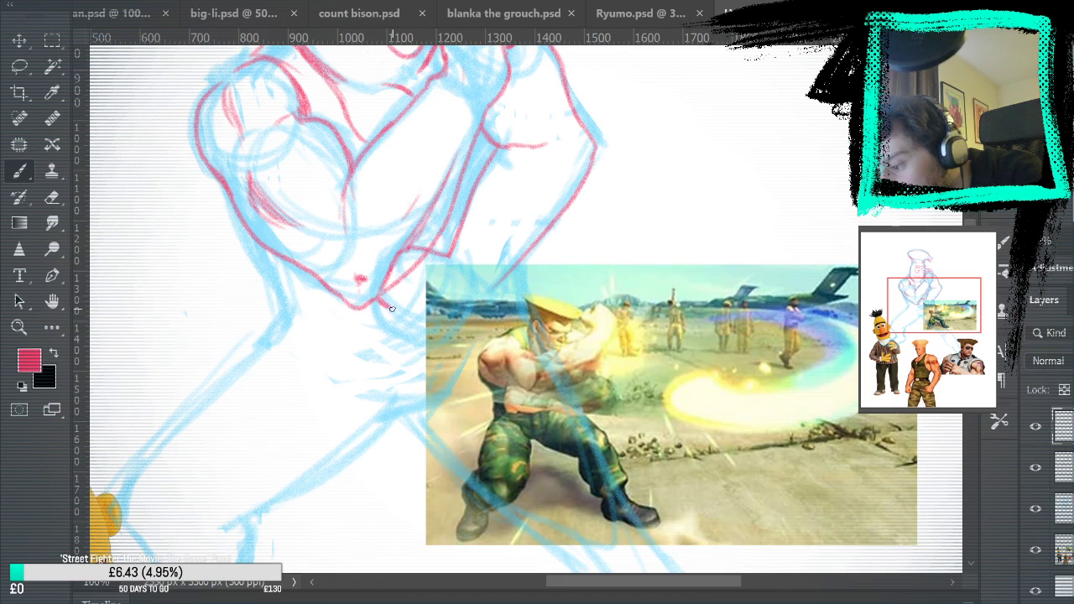
left_click_drag(409, 269, 392, 309)
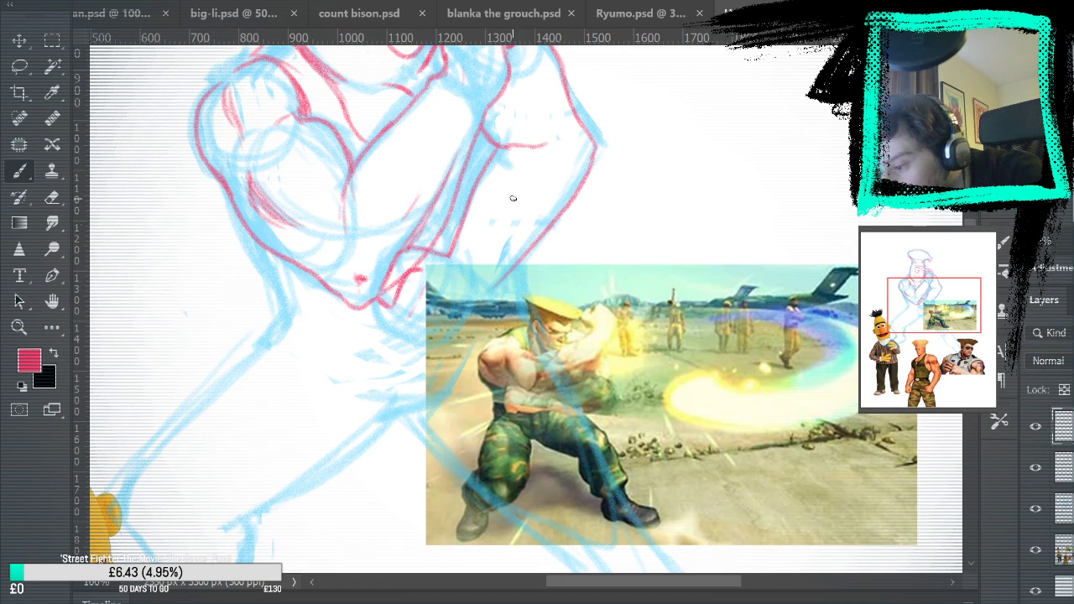
Hide the reference images and draw the curled fingers and knuckles of the lower fist over the blue sketch
left_click(1036, 550)
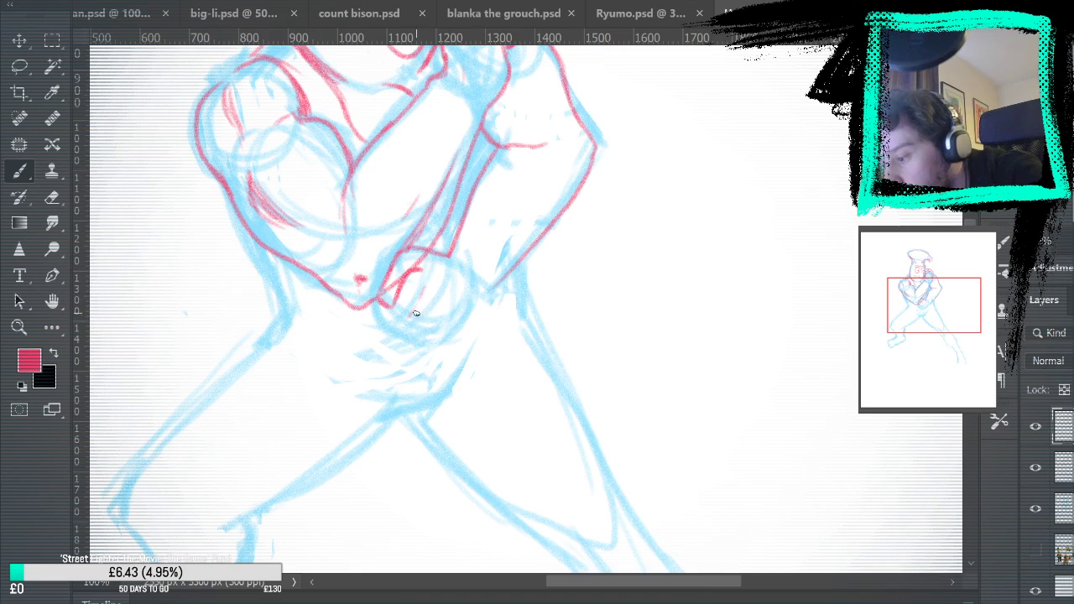
mouse_move(440, 295)
left_mouse_down()
mouse_move(421, 295)
mouse_move(409, 329)
mouse_move(485, 313)
mouse_move(497, 289)
mouse_move(435, 326)
mouse_move(408, 328)
mouse_move(411, 312)
mouse_move(391, 307)
mouse_move(411, 298)
left_mouse_up()
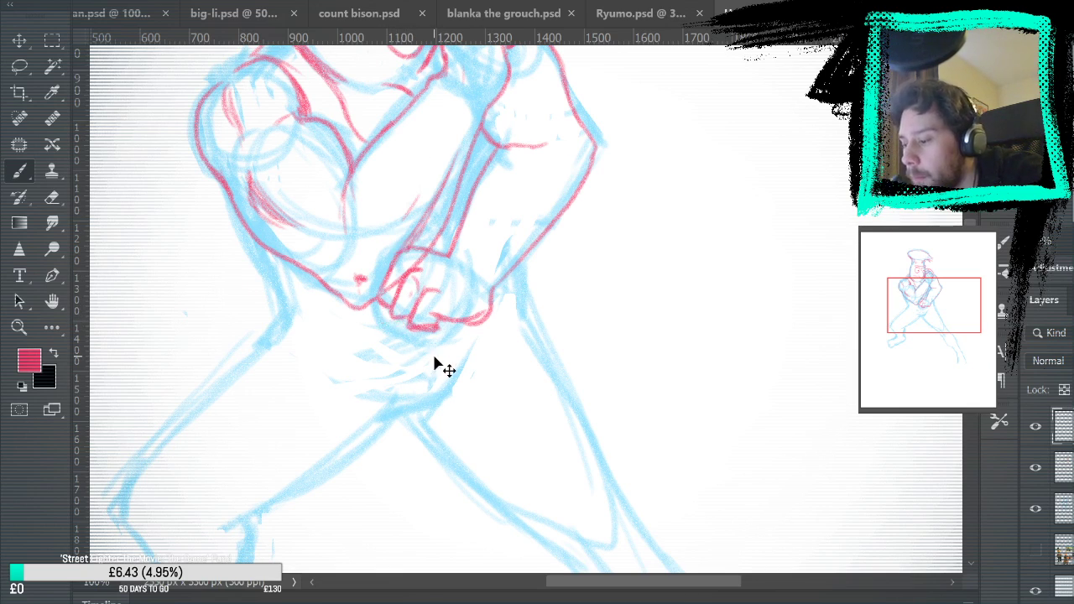
left_click_drag(390, 307, 413, 330)
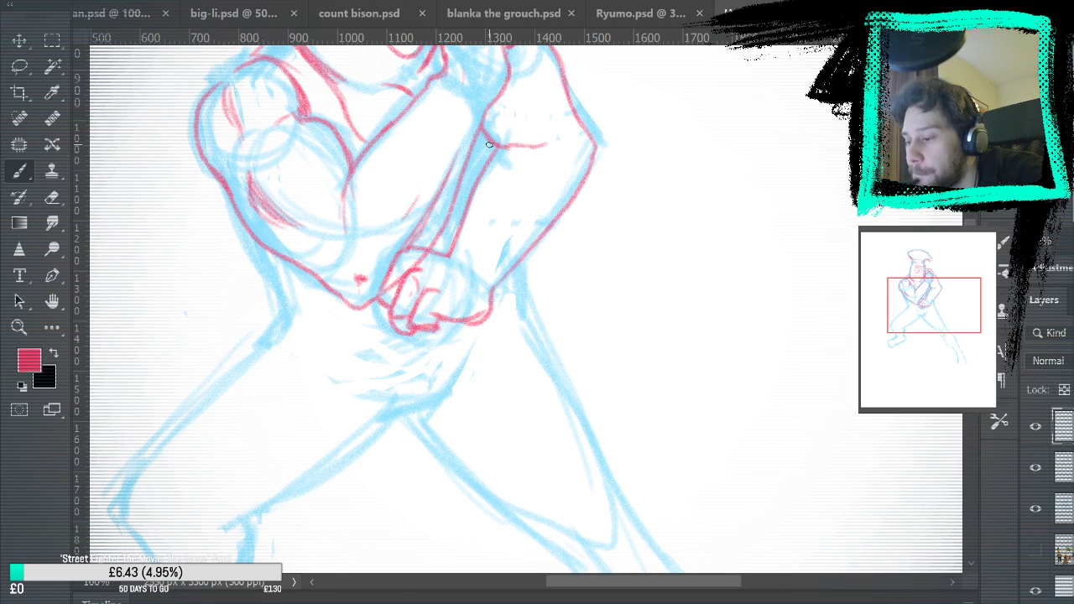
key("e")
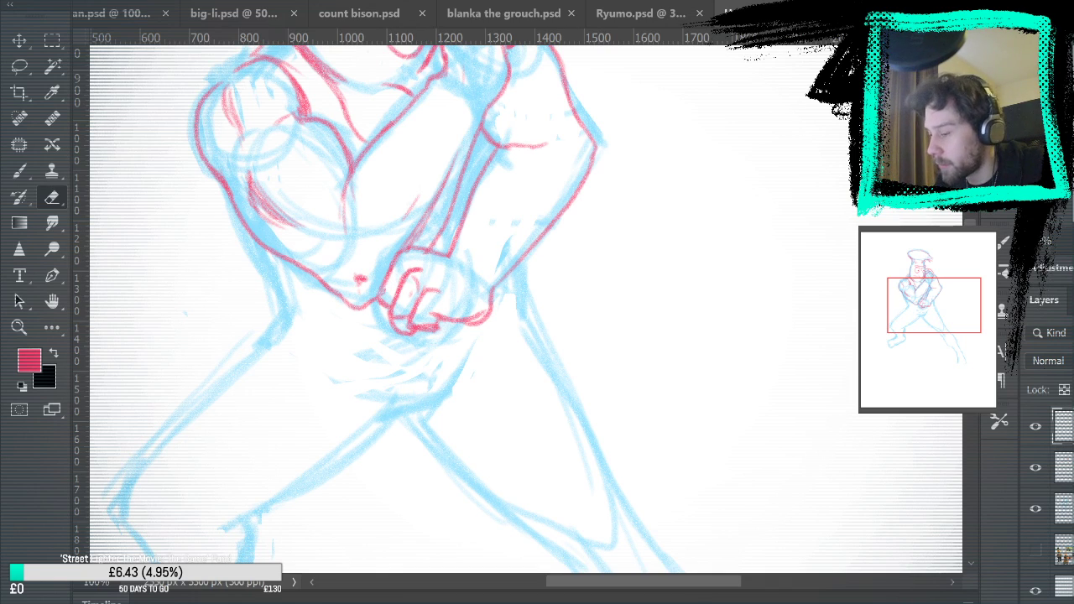
Hide the blue sketch to review the pink line work on the whole page, and show the sketch again
left_click(1033, 458)
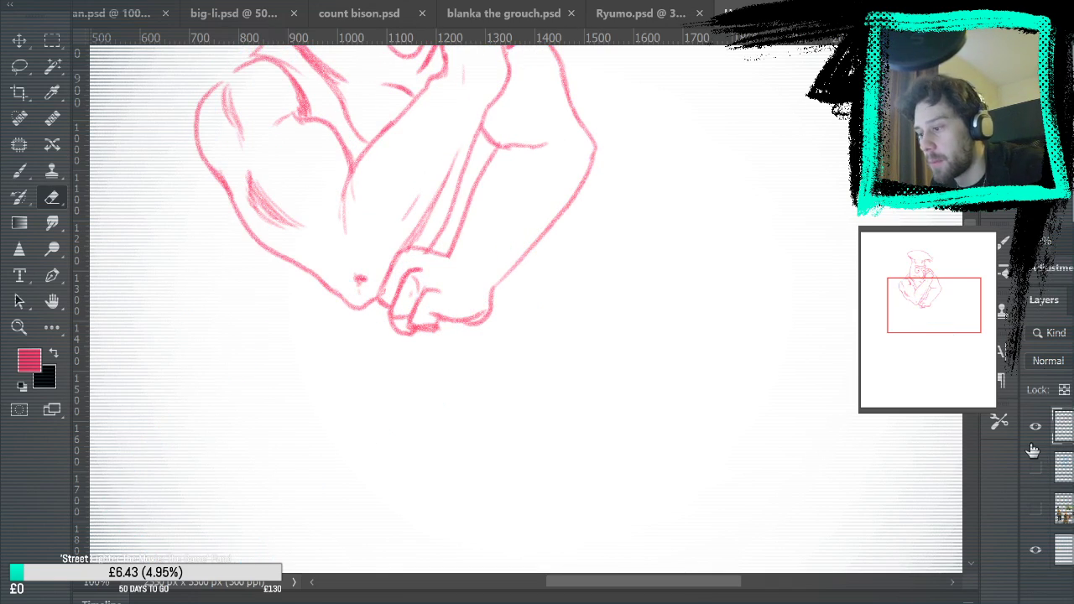
key("ctrl+0")
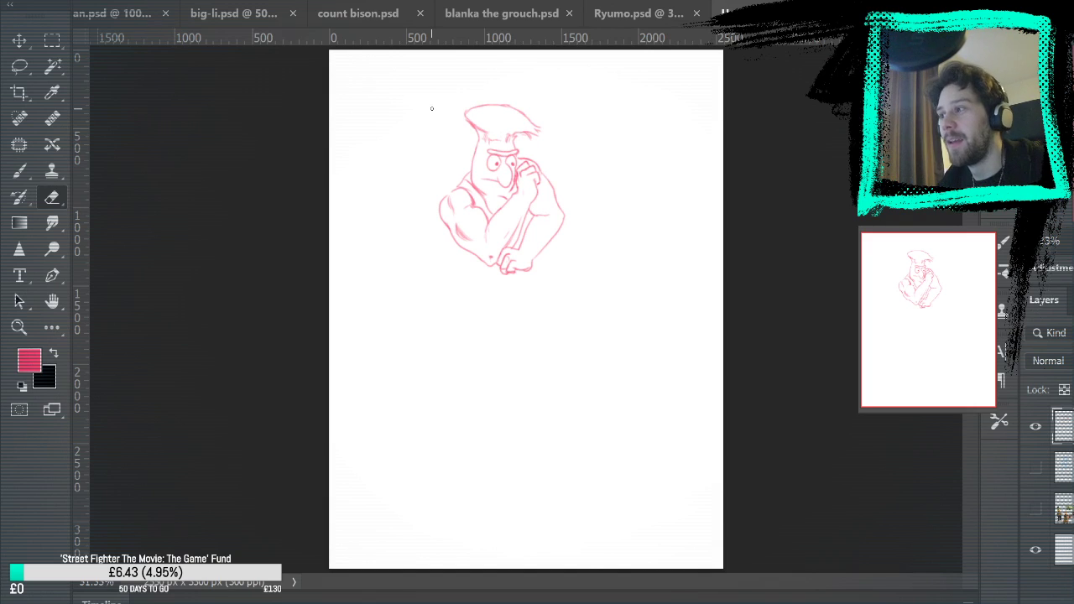
key("b")
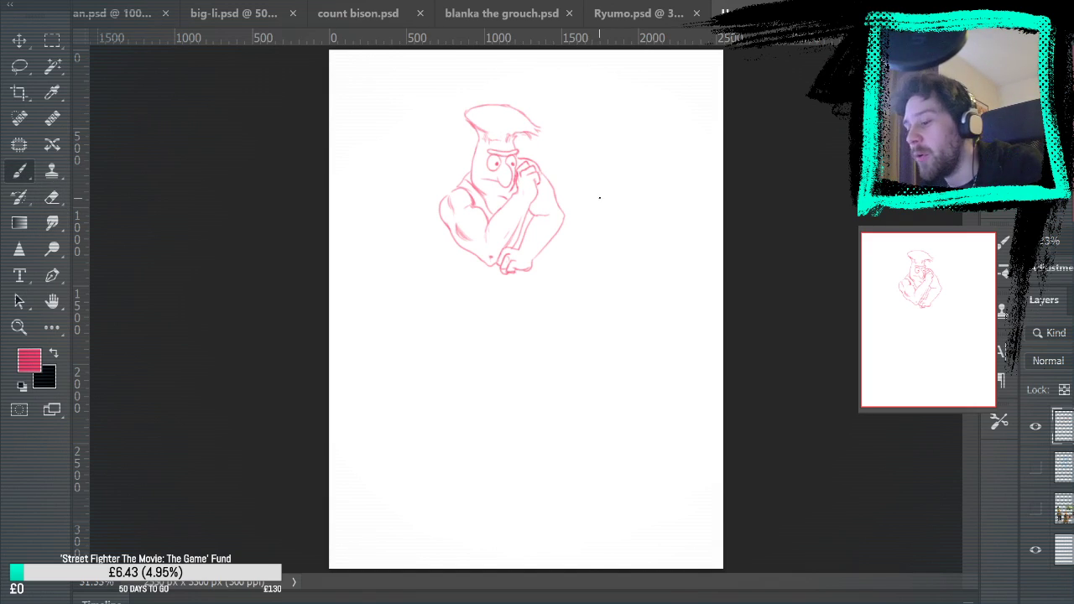
left_click(1036, 468)
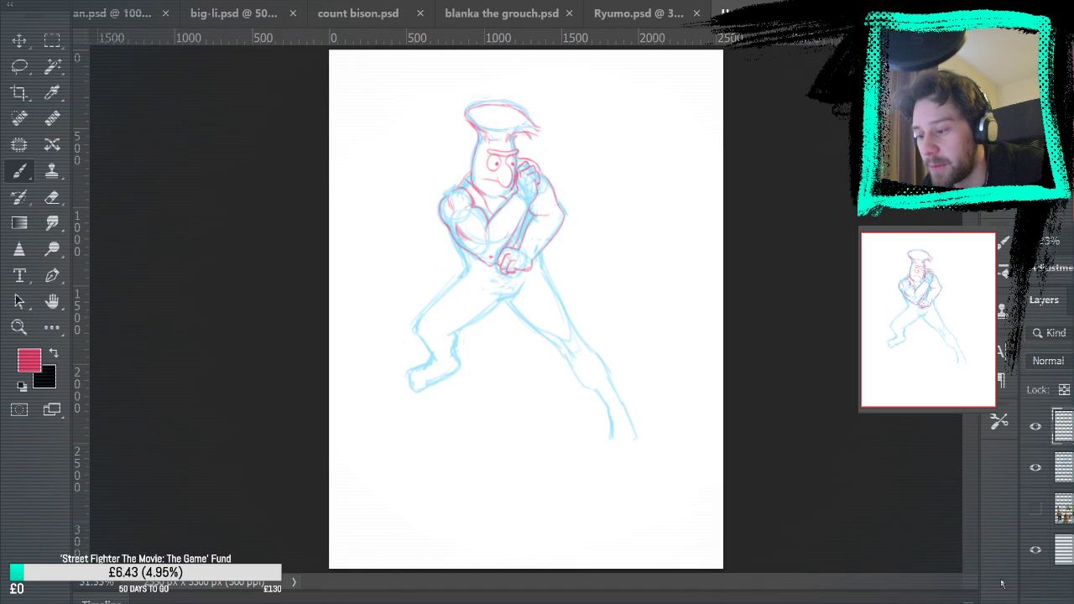
Show the reference images again and move the pink line work together with the blue sketch toward the page's upper-left corner
left_click(1036, 508)
left_click(19, 329)
left_click(599, 306)
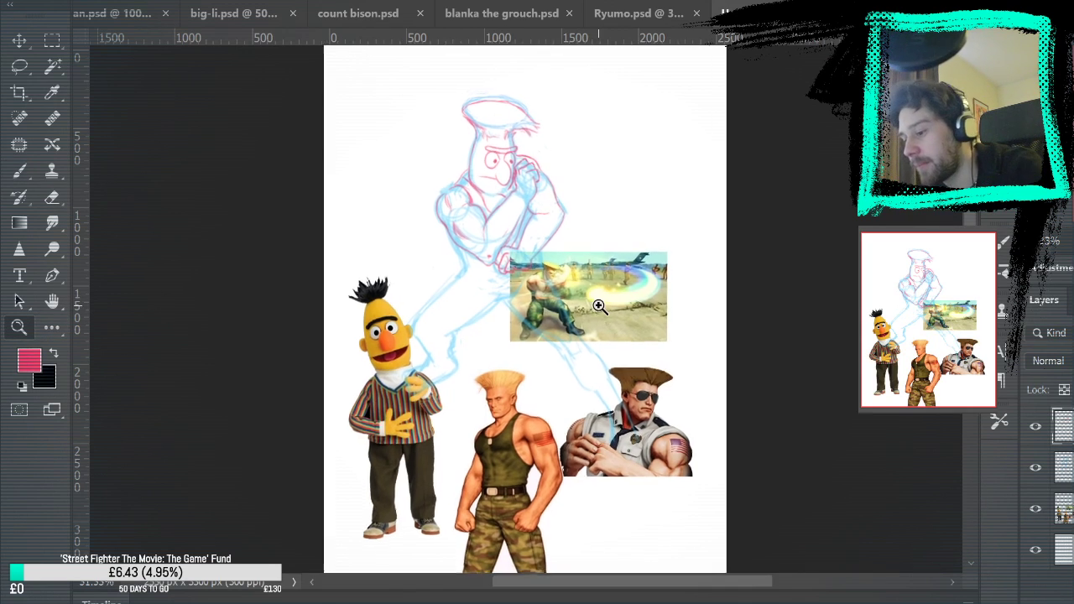
left_click(613, 287)
left_click(19, 41)
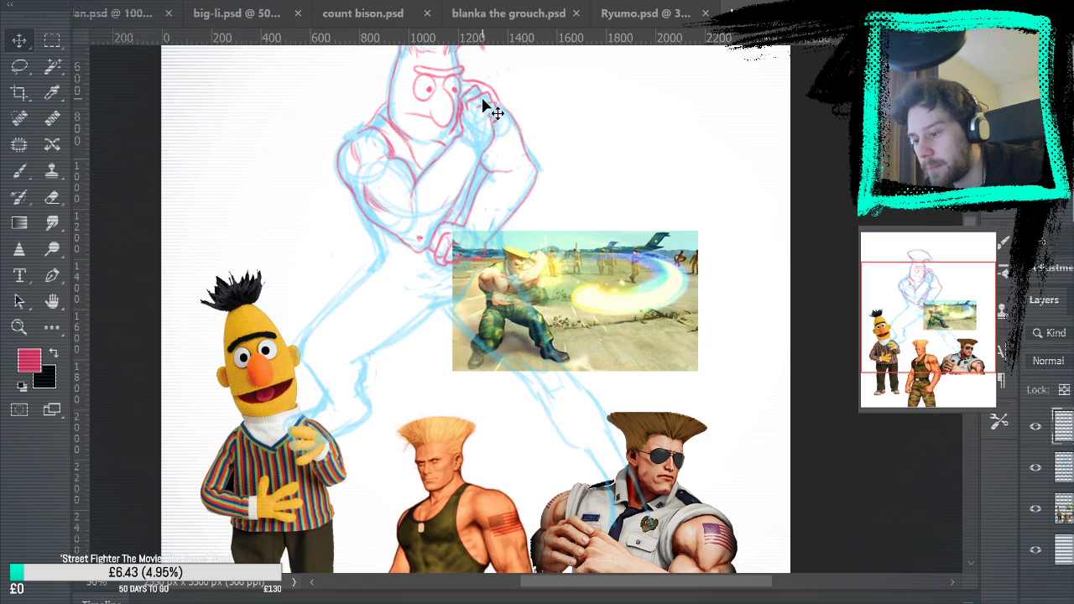
left_click(1068, 470, "shift")
mouse_move(591, 313)
left_mouse_down()
mouse_move(514, 210)
mouse_move(525, 224)
left_mouse_up()
left_click_drag(613, 240, 683, 479)
left_click_drag(494, 347, 454, 365)
Move the reference images up beside the figure's legs and scale them down with Free Transform
mouse_move(670, 438)
left_mouse_down()
mouse_move(667, 279)
mouse_move(645, 261)
left_mouse_up()
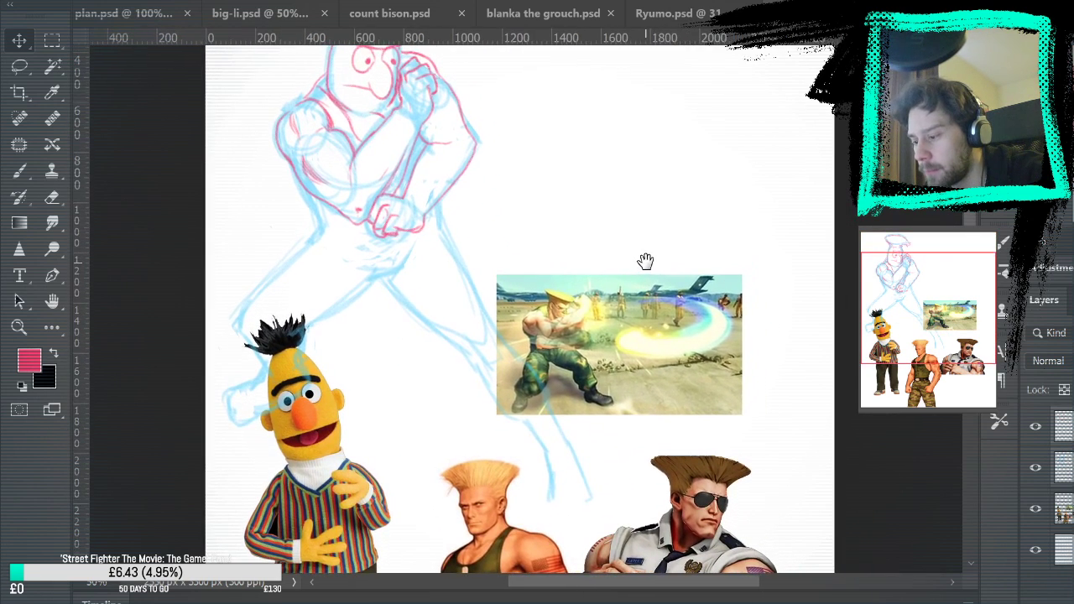
mouse_move(647, 420)
left_mouse_down()
mouse_move(645, 344)
mouse_move(683, 311)
mouse_move(680, 325)
left_mouse_up()
key("ctrl+t")
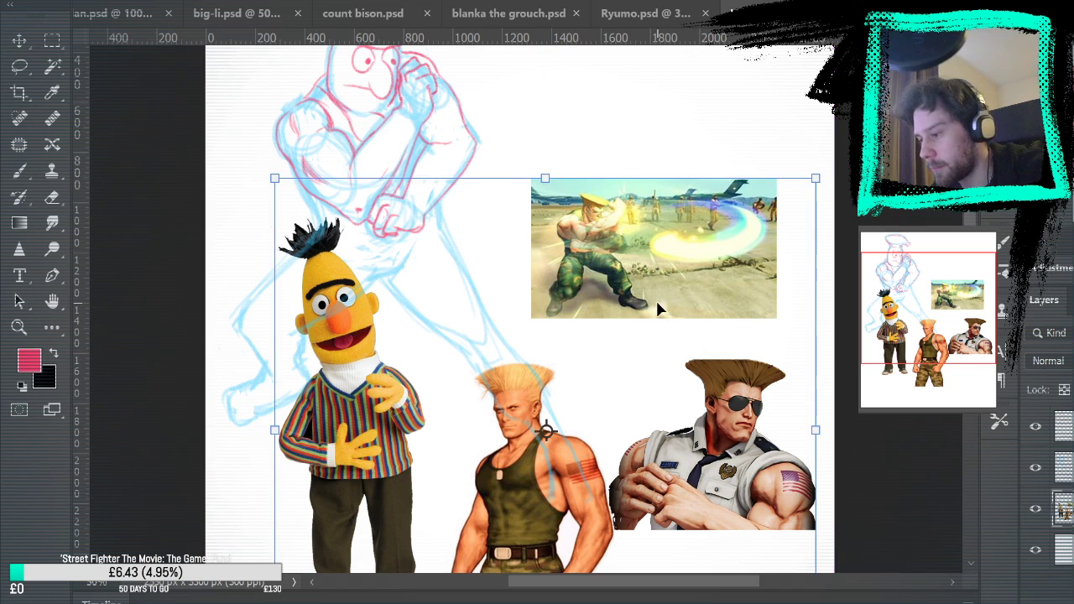
left_click_drag(277, 180, 347, 246)
left_click_drag(652, 344, 654, 384)
key("Return")
Draw a dog tag chain around the neck with a loop swinging out behind the near shoulder
left_click_drag(680, 321, 639, 211)
key("z")
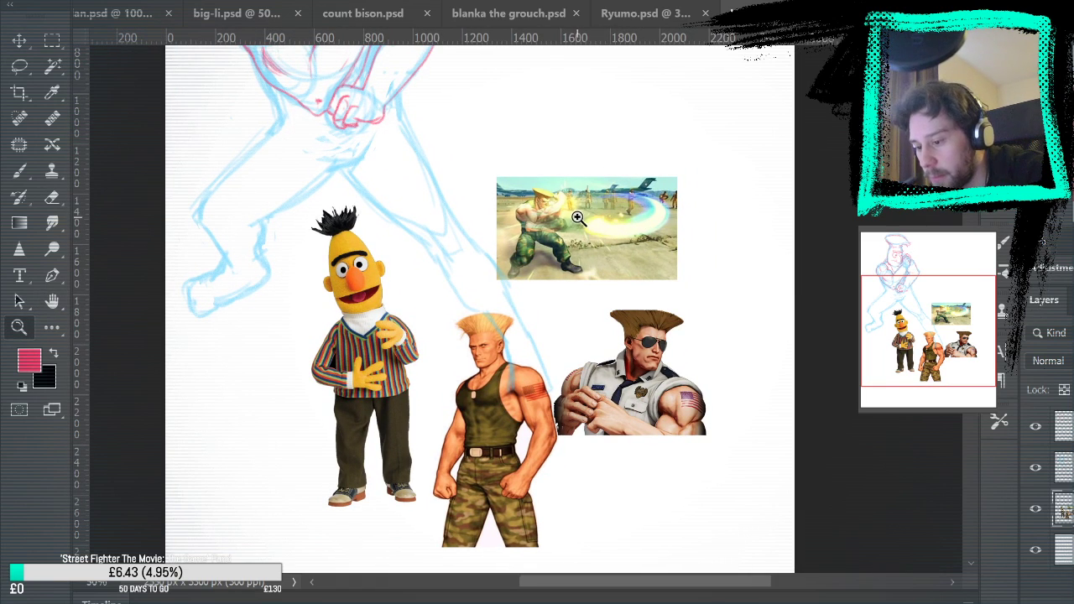
mouse_move(609, 197)
left_mouse_down()
mouse_move(671, 394)
mouse_move(681, 476)
mouse_move(658, 301)
left_mouse_up()
left_click(456, 194)
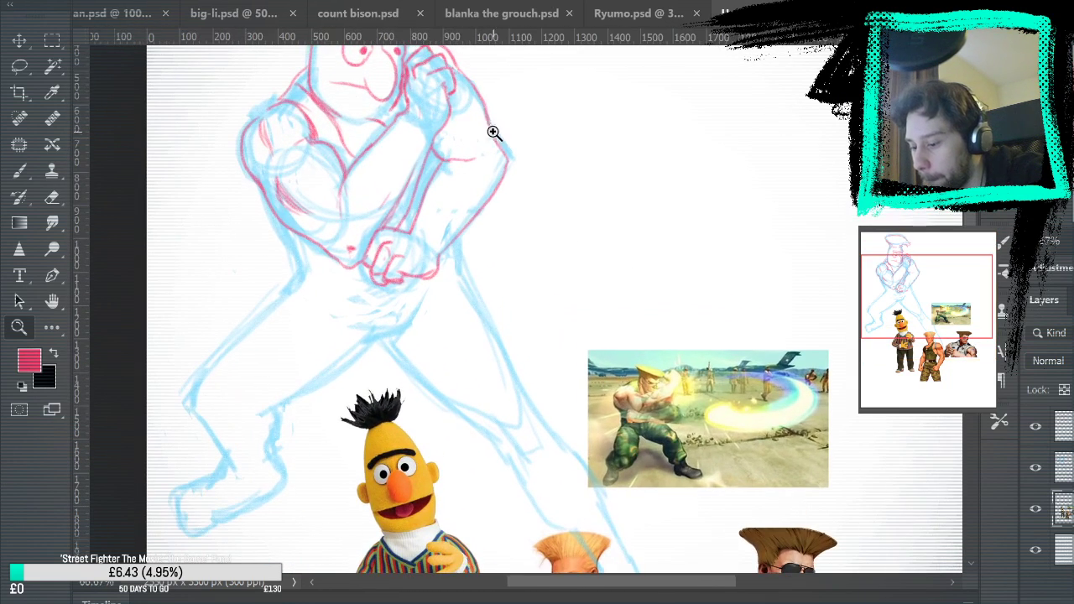
left_click(529, 141)
left_click_drag(479, 215, 520, 322)
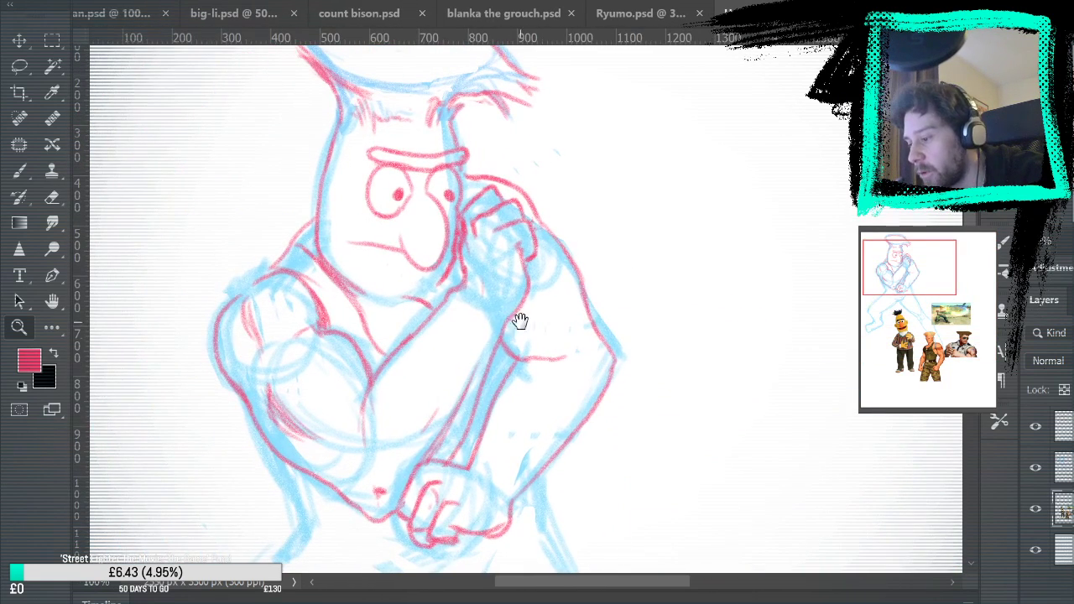
left_click(20, 173)
left_click_drag(312, 202, 220, 227)
mouse_move(437, 303)
left_mouse_down()
mouse_move(349, 316)
mouse_move(251, 250)
left_mouse_up()
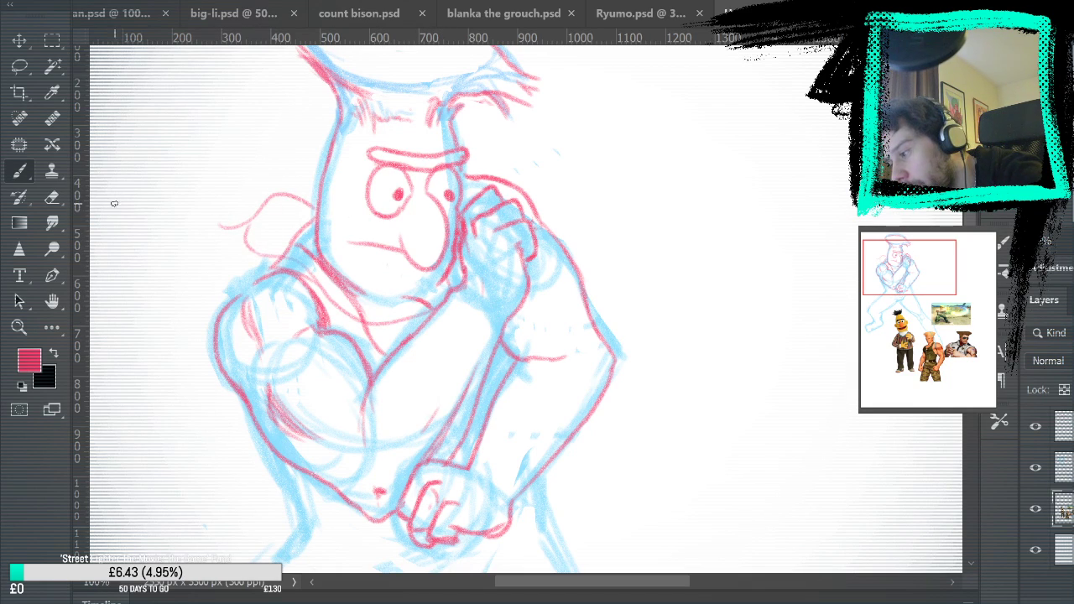
Erase the loose end of the chain, draw two dog tags there, and check Guile's necklace in the reference images
key("e")
mouse_move(237, 235)
left_mouse_down()
mouse_move(241, 209)
mouse_move(245, 223)
mouse_move(258, 215)
mouse_move(245, 179)
mouse_move(231, 192)
mouse_move(246, 223)
mouse_move(219, 200)
mouse_move(217, 223)
mouse_move(243, 228)
left_mouse_up()
key("b")
left_click_drag(574, 302, 532, 62)
left_click_drag(685, 379, 642, 251)
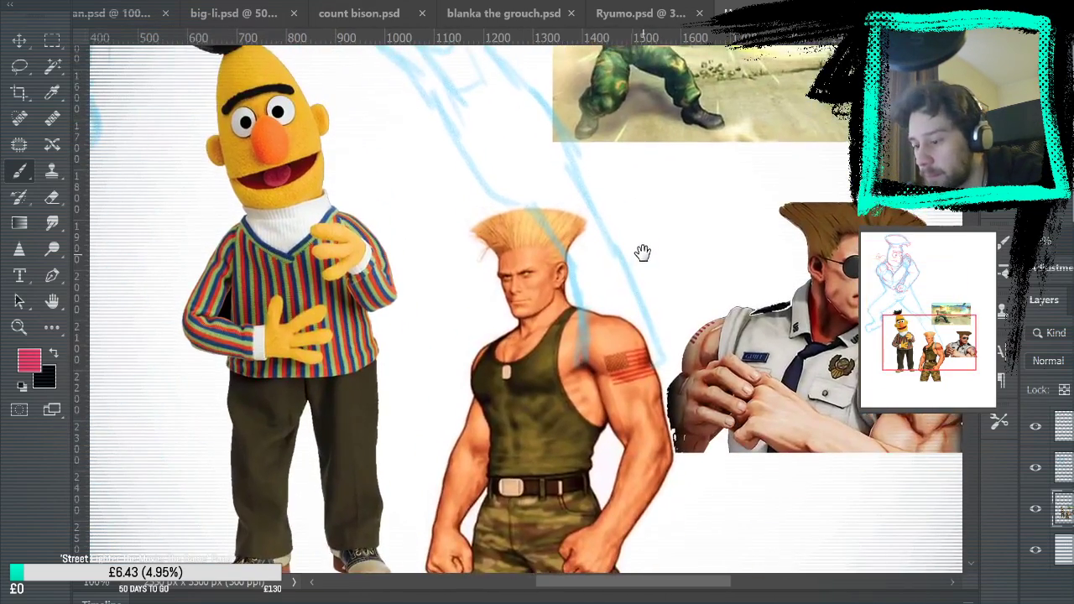
left_click_drag(636, 168, 702, 528)
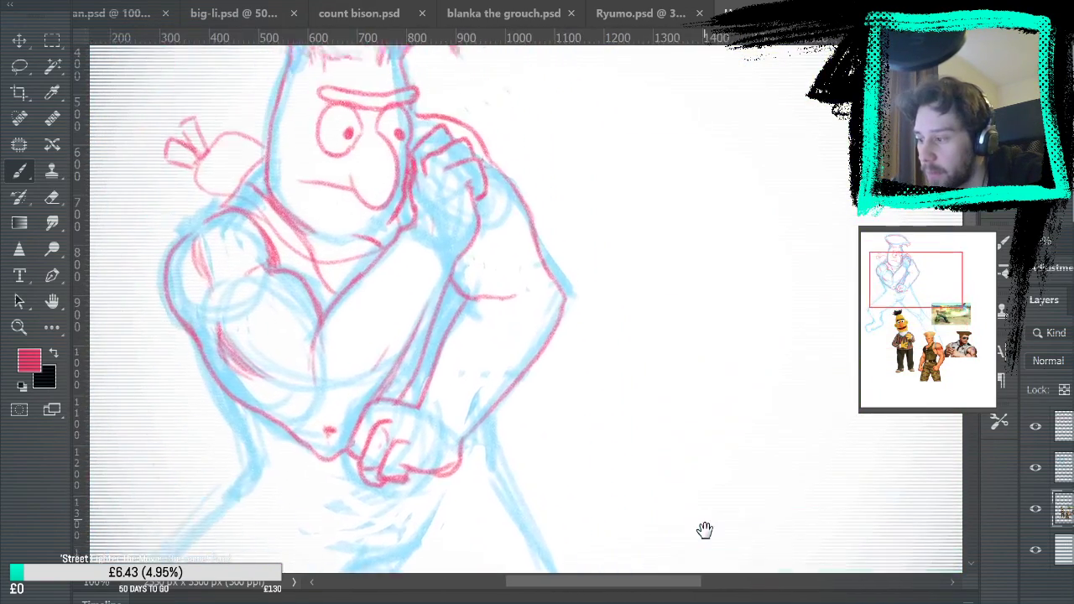
Undo the last dog tag strokes, redraw the two tags at the chain's end, and tidy their overlap with the Eraser
key("ctrl+z")
key("ctrl+z")
key("ctrl+z")
mouse_move(226, 256)
left_mouse_down()
mouse_move(194, 234)
mouse_move(185, 241)
mouse_move(202, 254)
mouse_move(226, 250)
mouse_move(193, 239)
mouse_move(213, 267)
left_mouse_up()
key("ctrl+z")
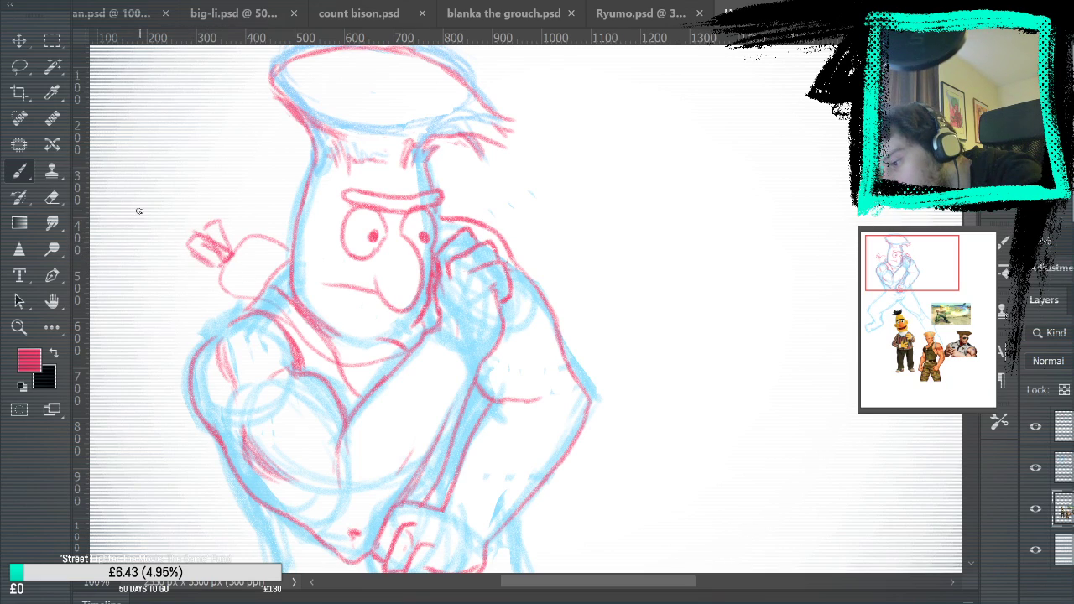
left_click(55, 201)
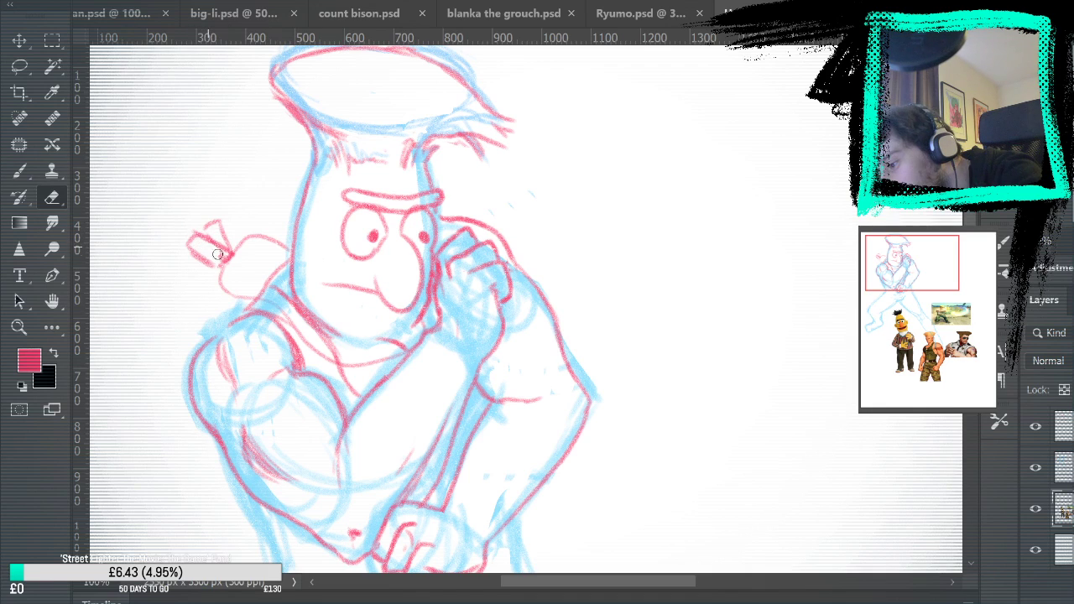
key("b")
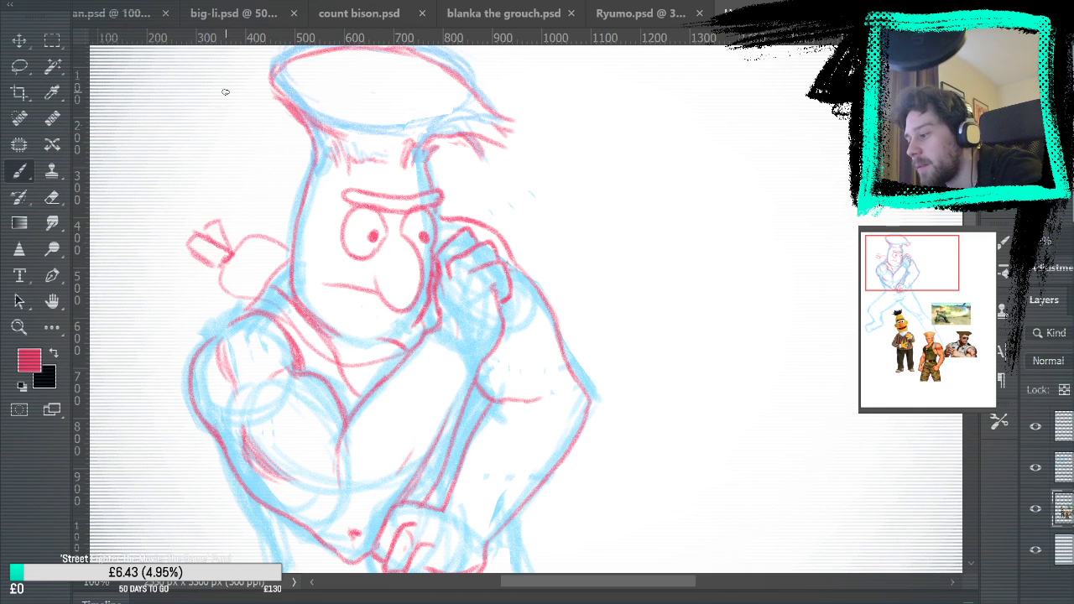
Outline the near side of the torso down to the hip and draw the waistline across to the lower fist
scroll(392, 104, "down", 5)
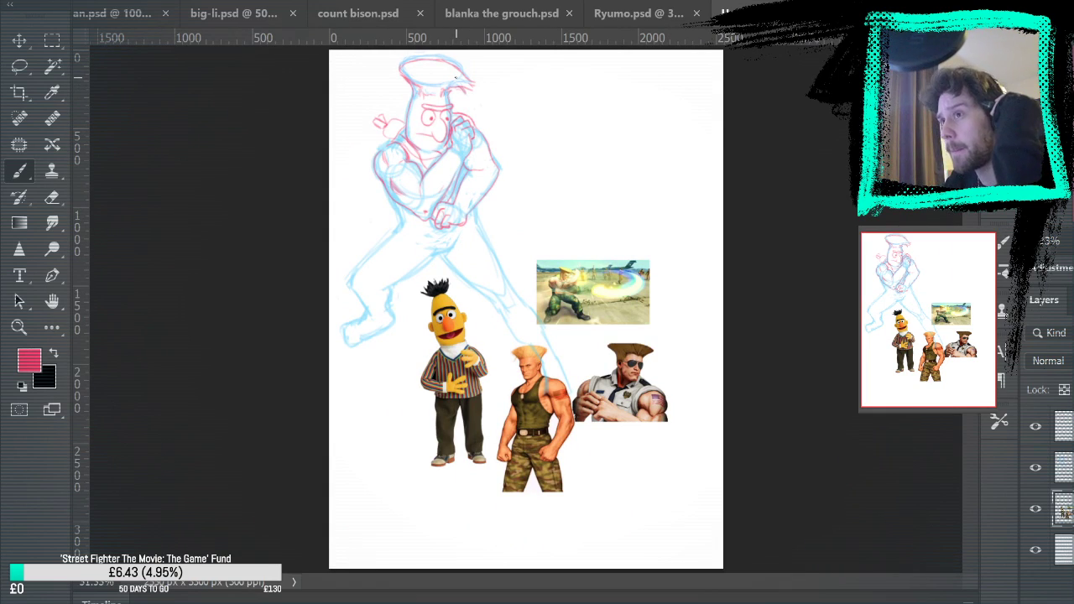
key("z")
left_click_drag(500, 201, 530, 182)
left_click_drag(564, 385, 593, 376)
left_click(495, 215)
key("b")
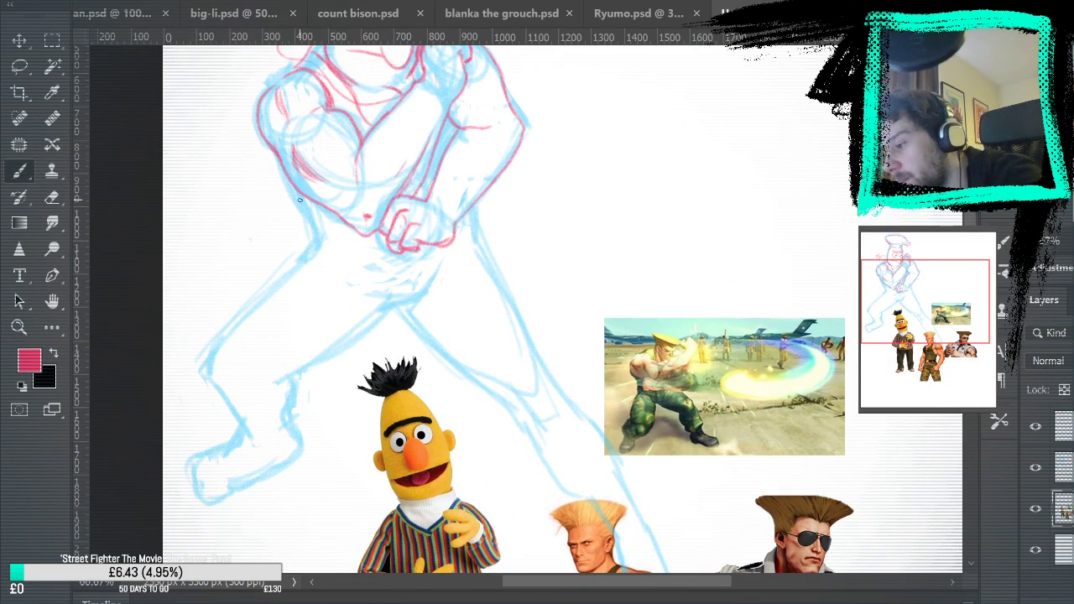
mouse_move(275, 153)
left_mouse_down()
mouse_move(312, 233)
mouse_move(290, 191)
left_mouse_up()
left_click_drag(332, 239, 386, 243)
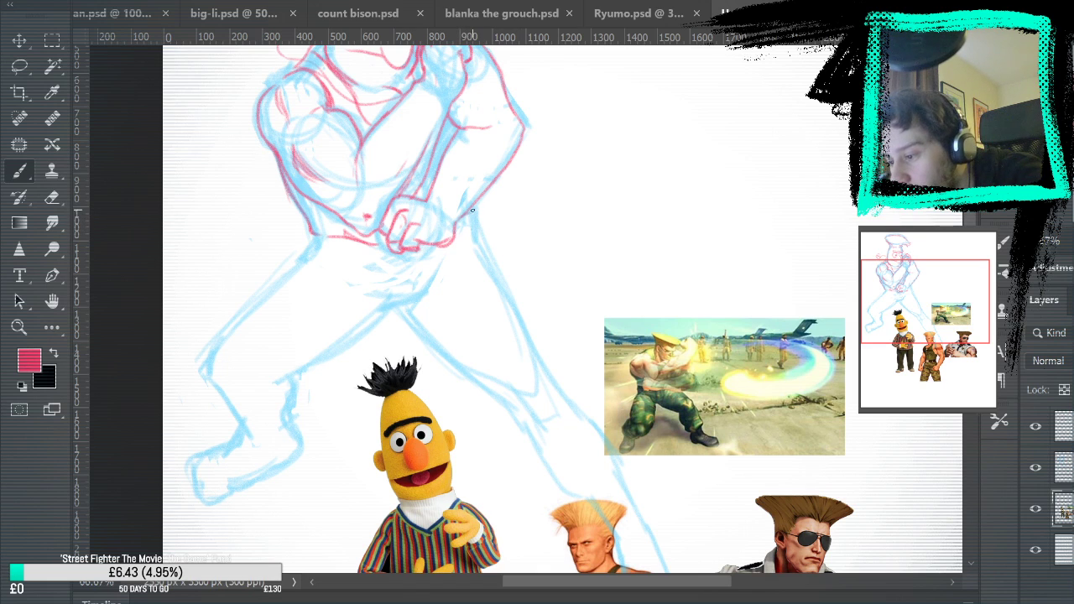
Draw the belt's lower edge beneath the waistline from the near hip to the fist, undoing a stray stroke
left_click_drag(595, 290, 638, 333)
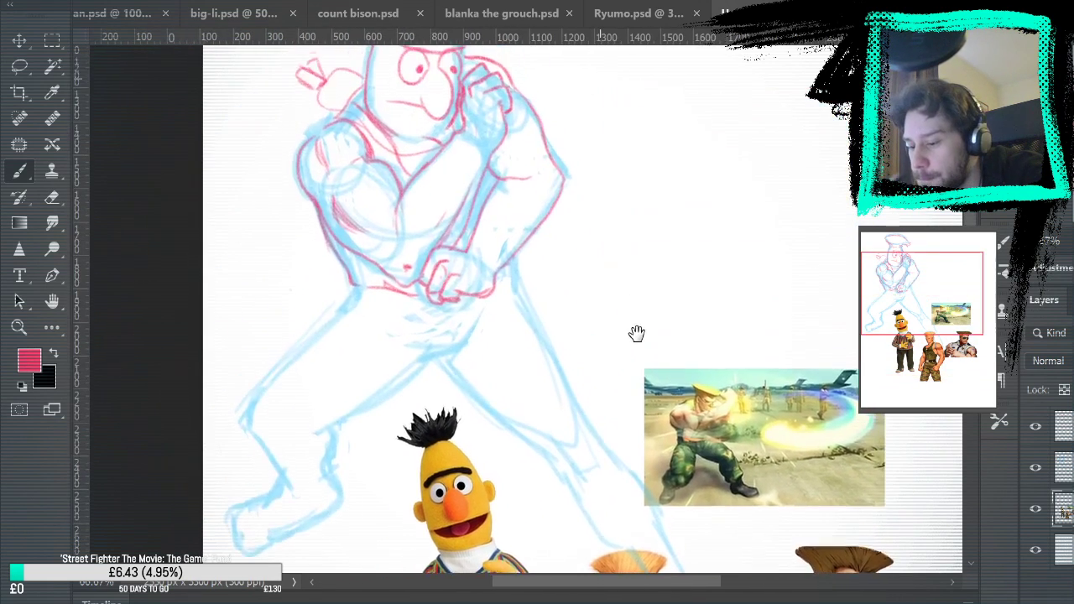
left_click_drag(354, 282, 421, 300)
key("ctrl+z")
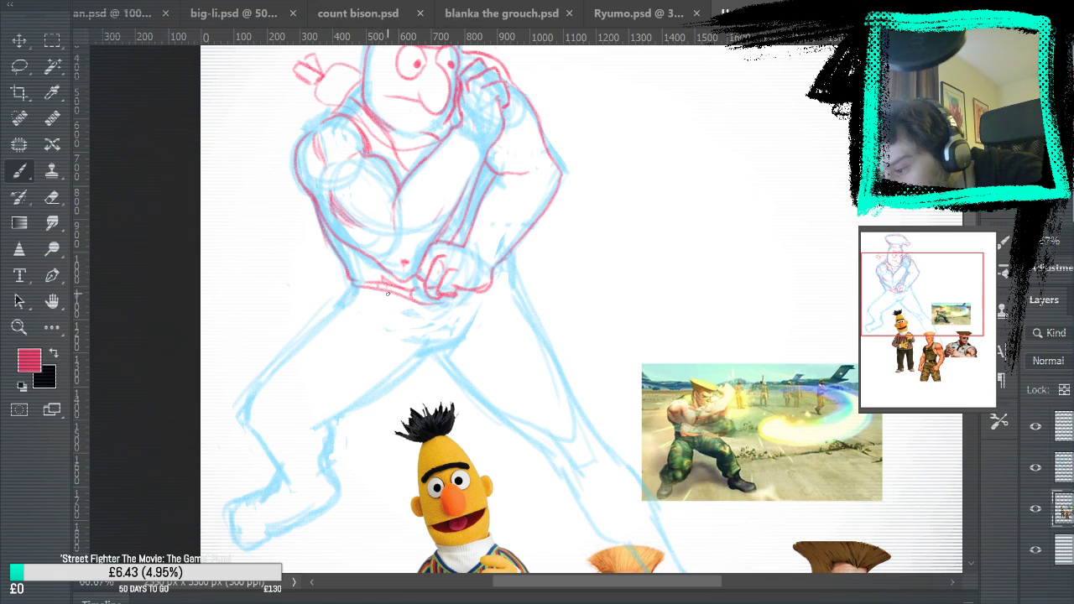
Draw the trouser fly below the belt, crease strokes on both sides of the crotch, and the waistband at the far hip
mouse_move(578, 321)
left_mouse_down()
mouse_move(593, 76)
mouse_move(620, 241)
left_mouse_up()
mouse_move(477, 225)
left_mouse_down()
mouse_move(479, 263)
mouse_move(489, 222)
mouse_move(486, 282)
mouse_move(527, 223)
mouse_move(490, 282)
left_mouse_up()
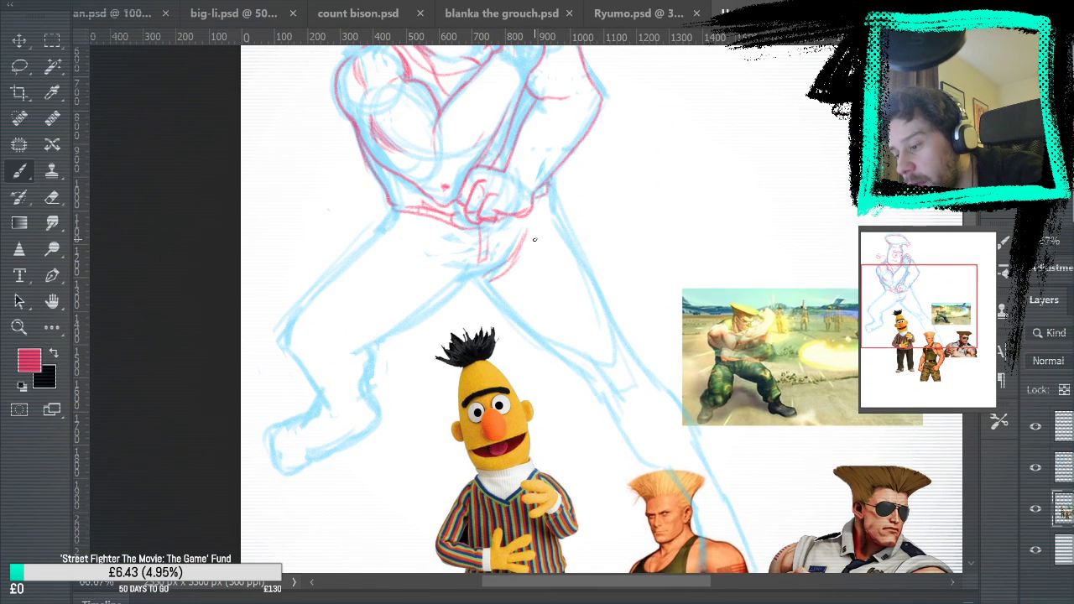
mouse_move(599, 332)
left_mouse_down()
mouse_move(609, 136)
mouse_move(633, 282)
left_mouse_up()
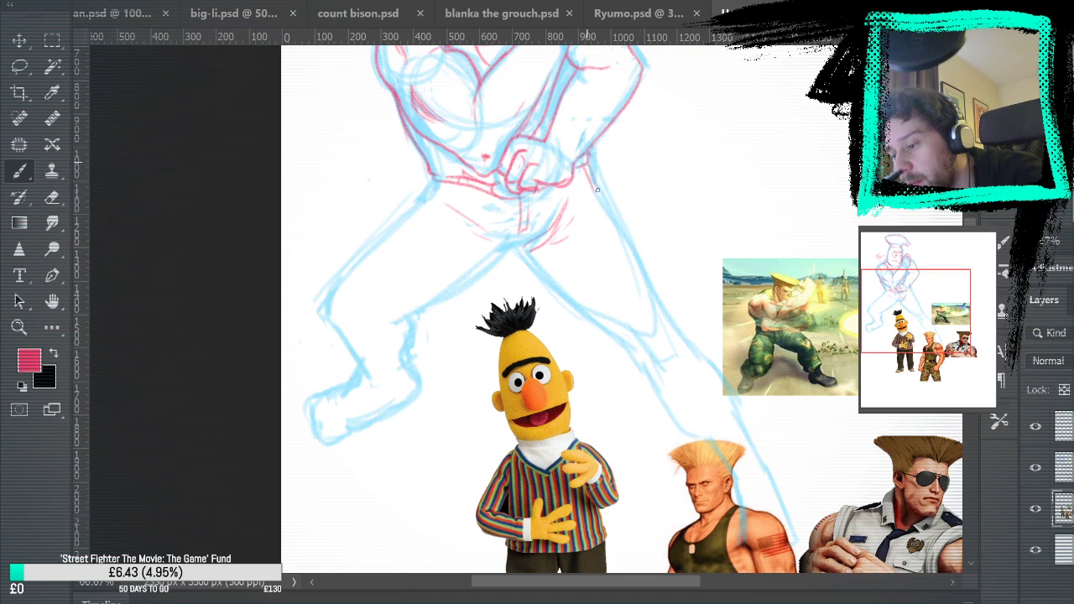
Outline the baggy trousers from both hips, carrying the far leg's outer edge down past the knee and redrawing stray strokes
left_click_drag(639, 241, 612, 195)
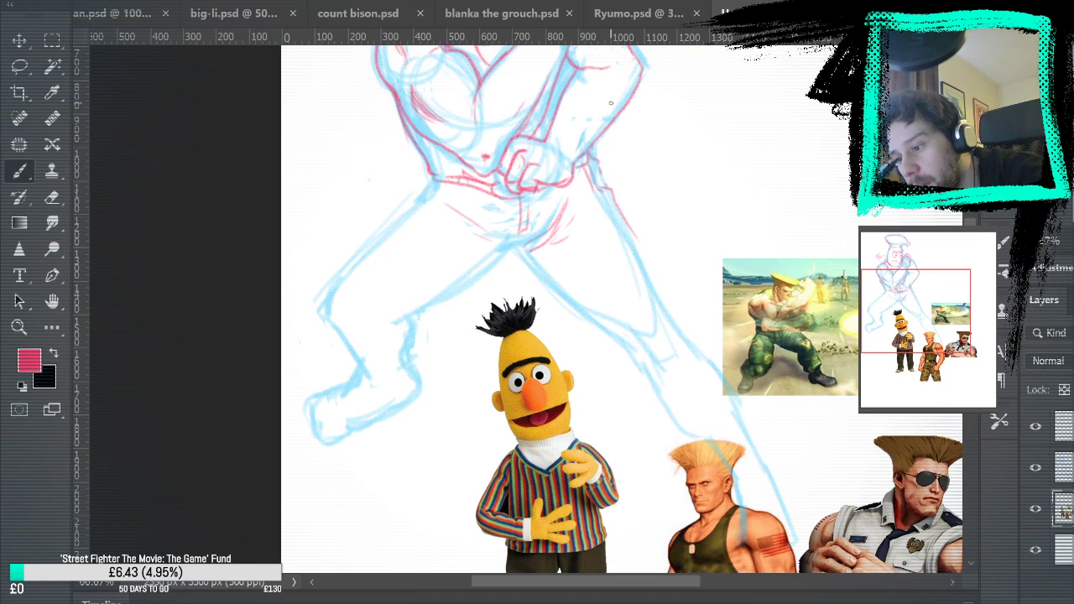
left_click_drag(589, 160, 601, 174)
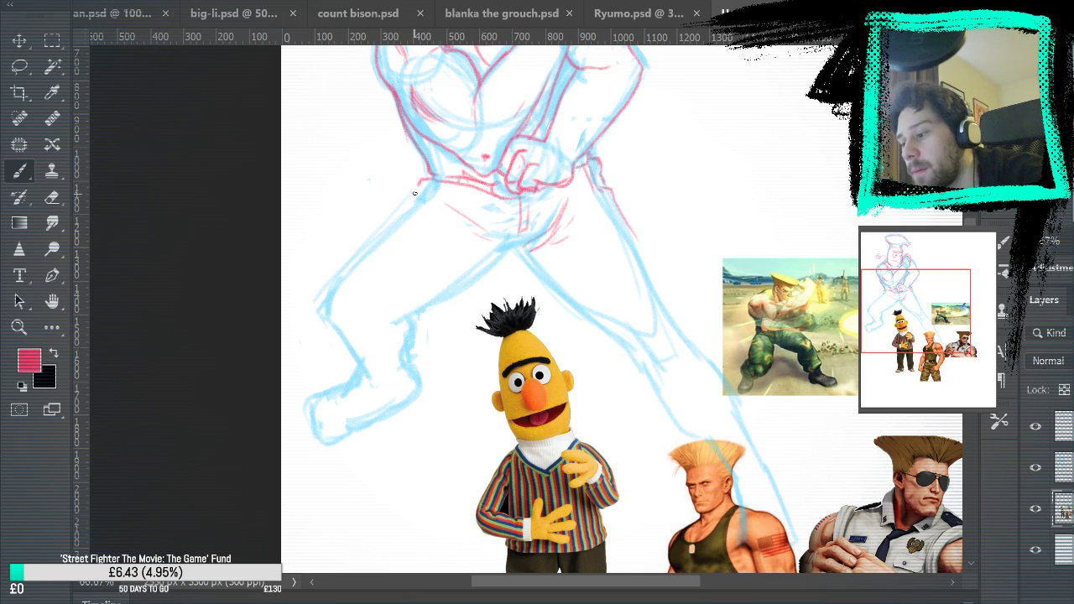
mouse_move(668, 276)
left_mouse_down()
mouse_move(556, 112)
mouse_move(609, 242)
left_mouse_up()
left_click_drag(534, 138, 561, 182)
left_click_drag(591, 241, 601, 262)
key("ctrl+z")
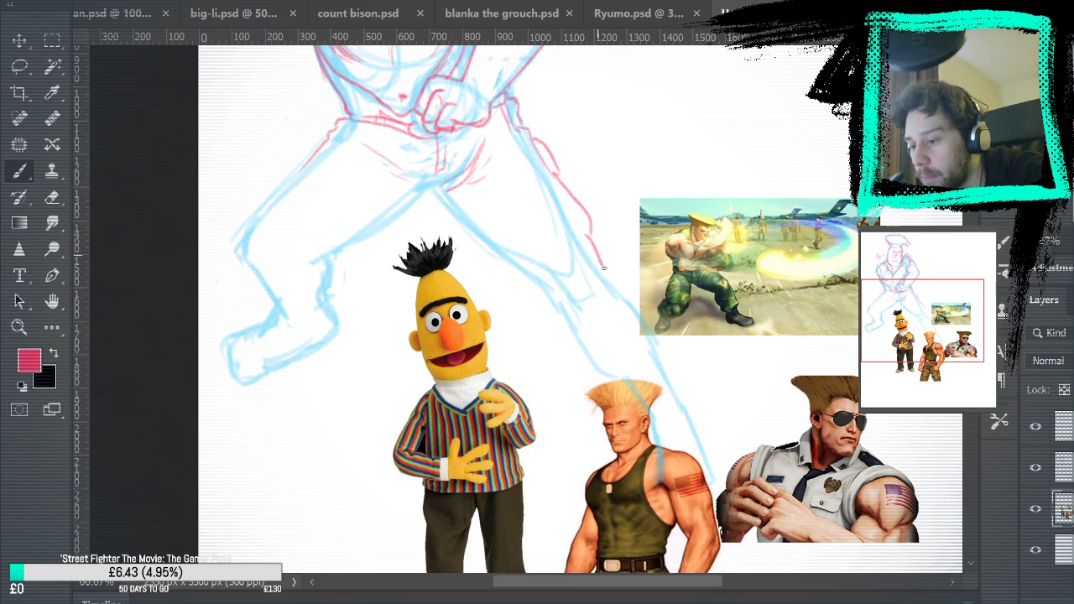
mouse_move(677, 352)
left_mouse_down()
mouse_move(646, 192)
mouse_move(678, 289)
left_mouse_up()
key("ctrl+z")
left_click_drag(590, 182, 621, 237)
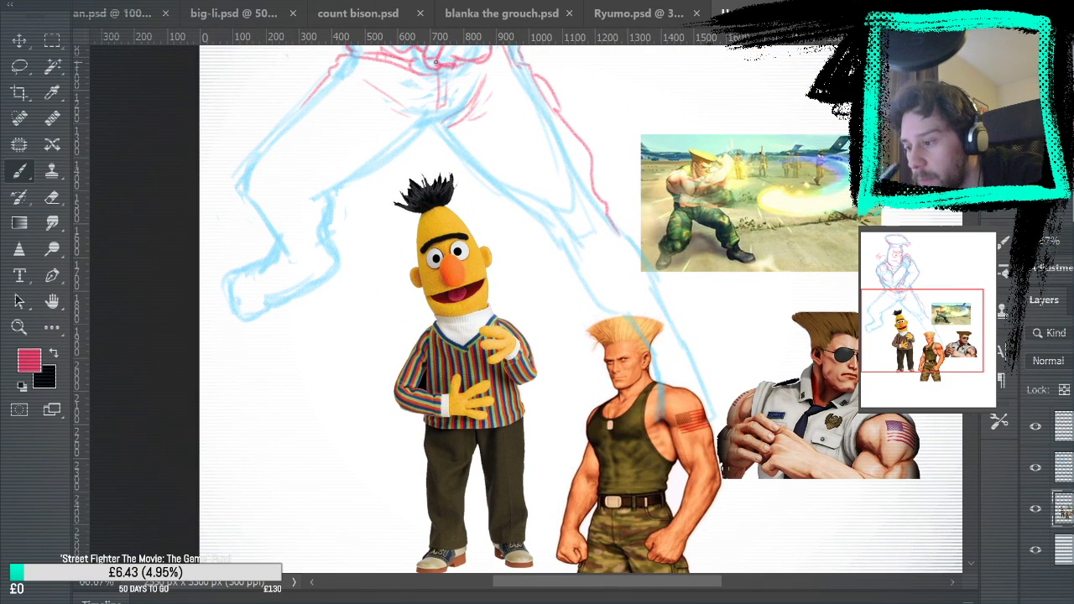
Draw the far trouser leg's inner edge from the crotch to below the knee, with fold lines along the thigh and knee
left_click_drag(433, 128, 580, 273)
left_click_drag(461, 132, 566, 197)
left_click_drag(720, 161, 817, 359)
key("ctrl+z")
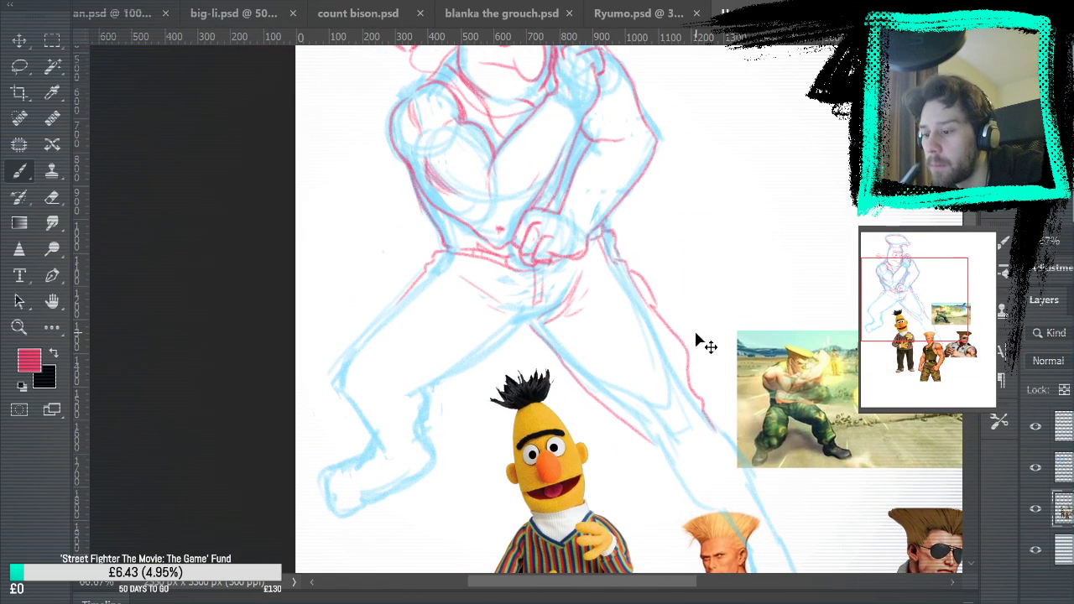
mouse_move(587, 321)
left_mouse_down()
mouse_move(663, 386)
mouse_move(684, 445)
left_mouse_up()
left_click_drag(764, 411, 680, 234)
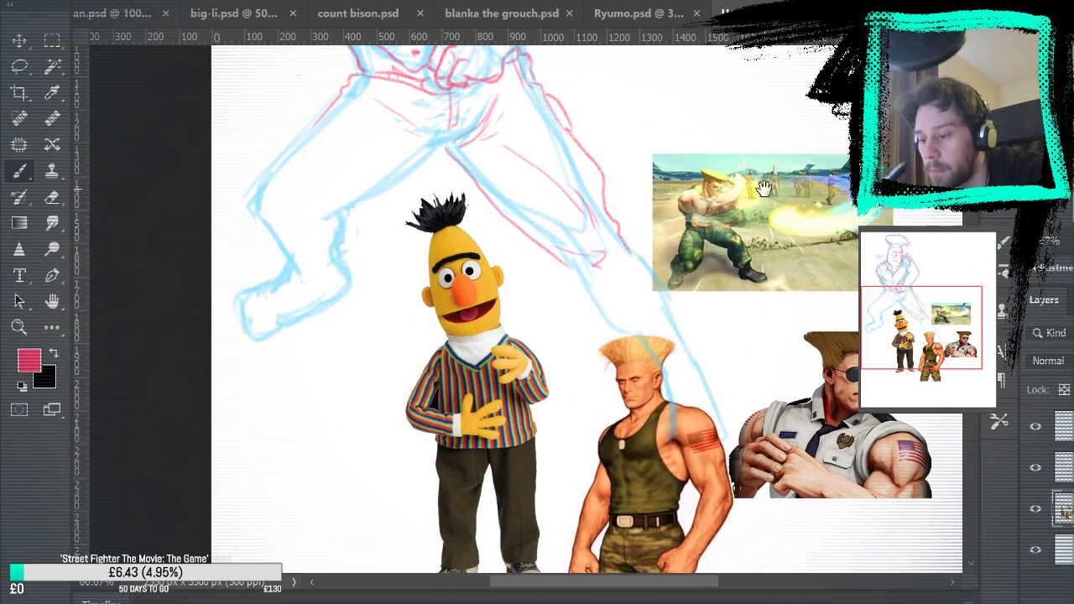
Hide the blue sketch layer and toggle the reference layer to check which layer holds the trouser lines
left_click(1035, 469)
mouse_move(843, 316)
left_mouse_down()
mouse_move(894, 456)
mouse_move(882, 438)
left_mouse_up()
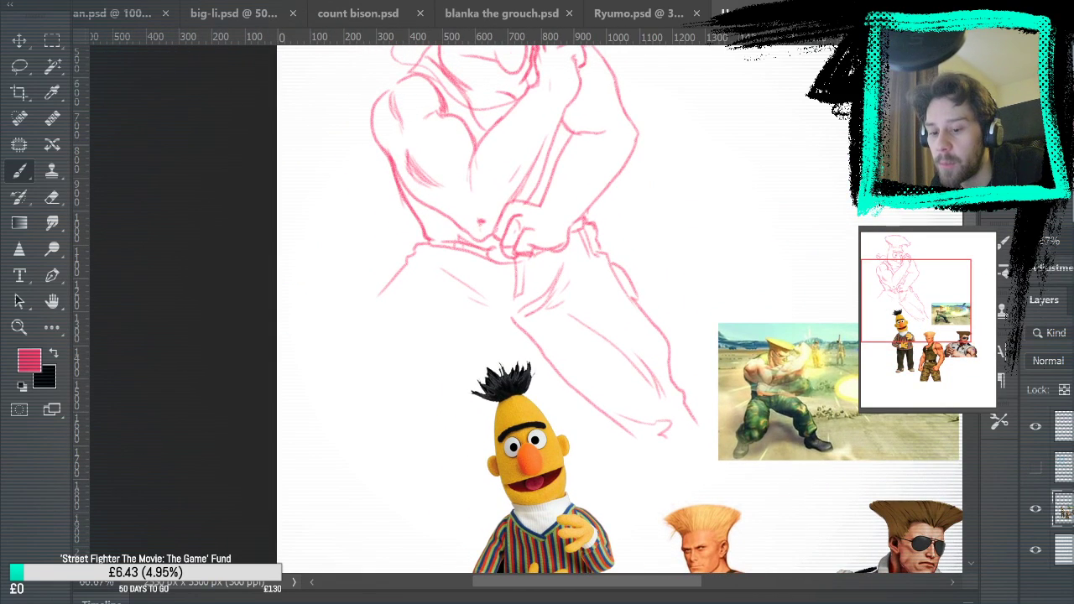
left_click(1032, 525)
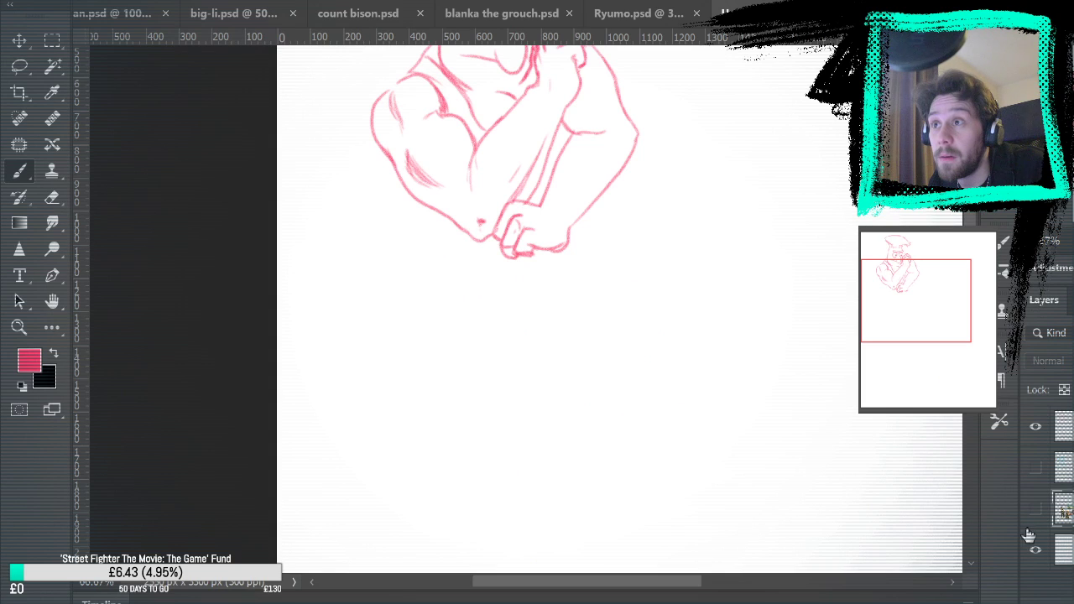
left_click(1035, 509)
Lasso the figure's line work, move the trouser lines off the reference layer onto a new layer, and check by toggling the references
key("l")
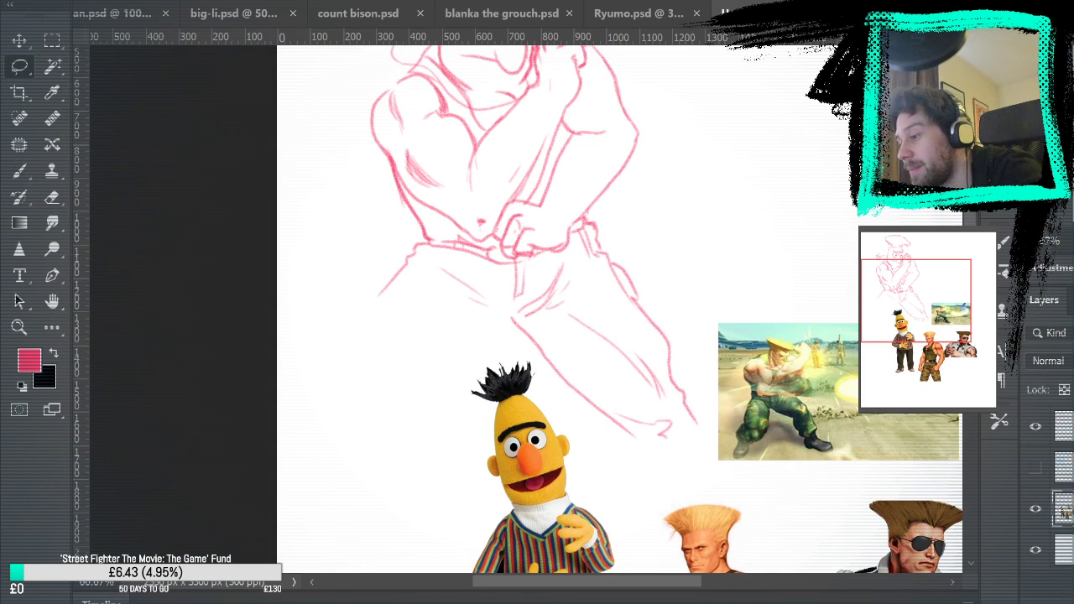
key("ctrl+minus")
mouse_move(360, 164)
left_mouse_down()
mouse_move(537, 90)
mouse_move(651, 279)
mouse_move(665, 438)
mouse_move(543, 369)
mouse_move(362, 344)
mouse_move(359, 172)
left_mouse_up()
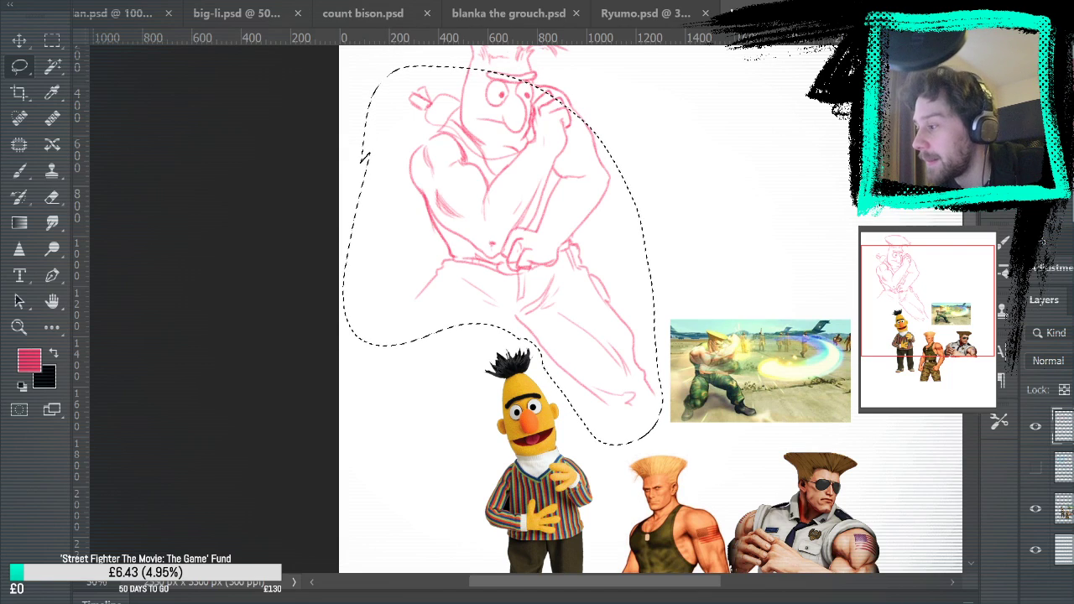
left_click(409, 149)
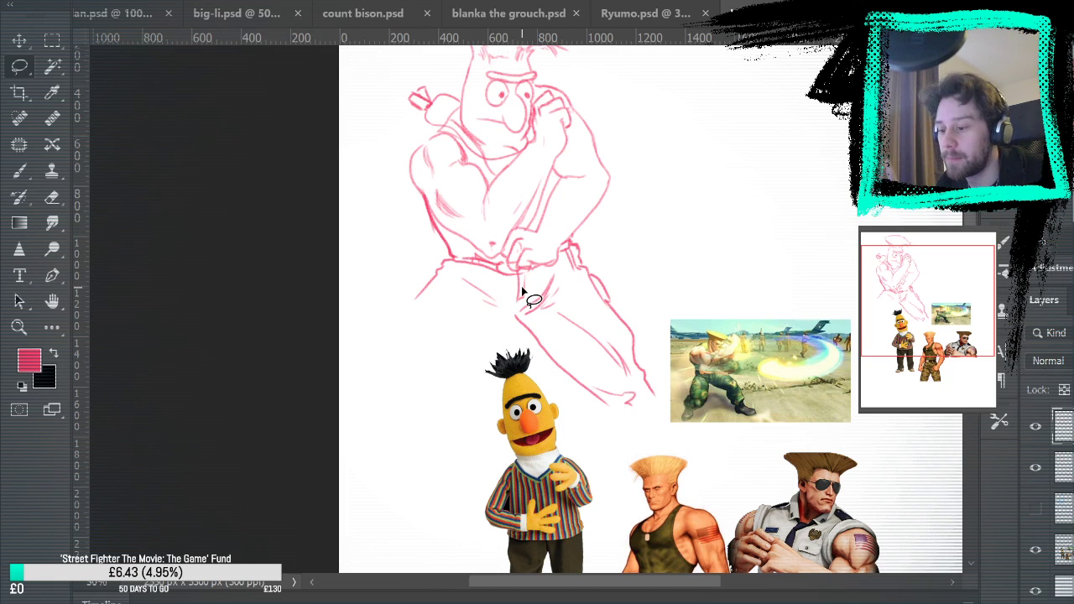
left_click(1036, 550)
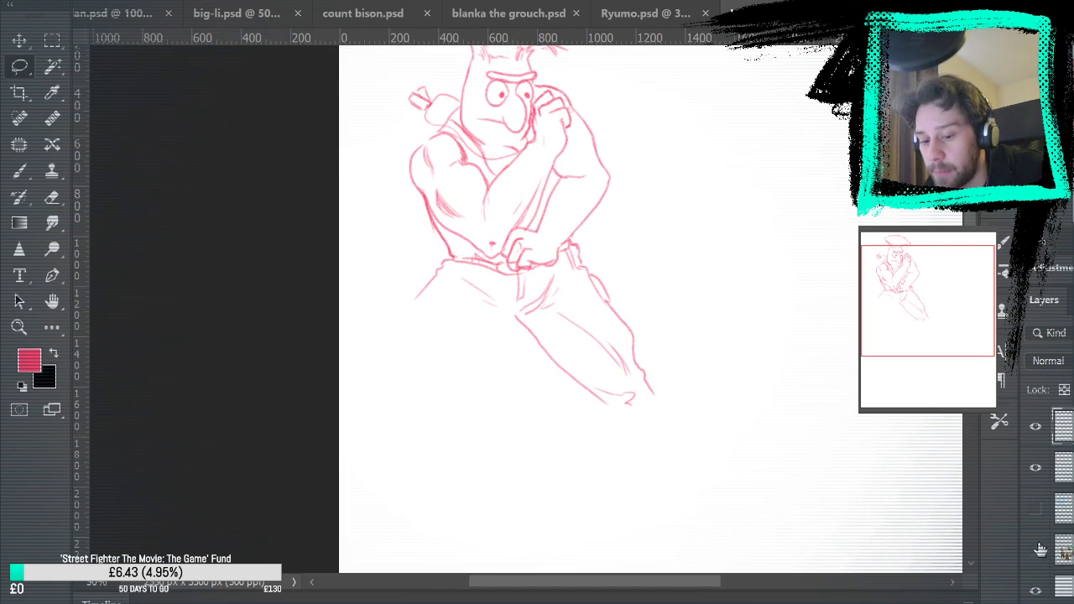
left_click(1037, 548)
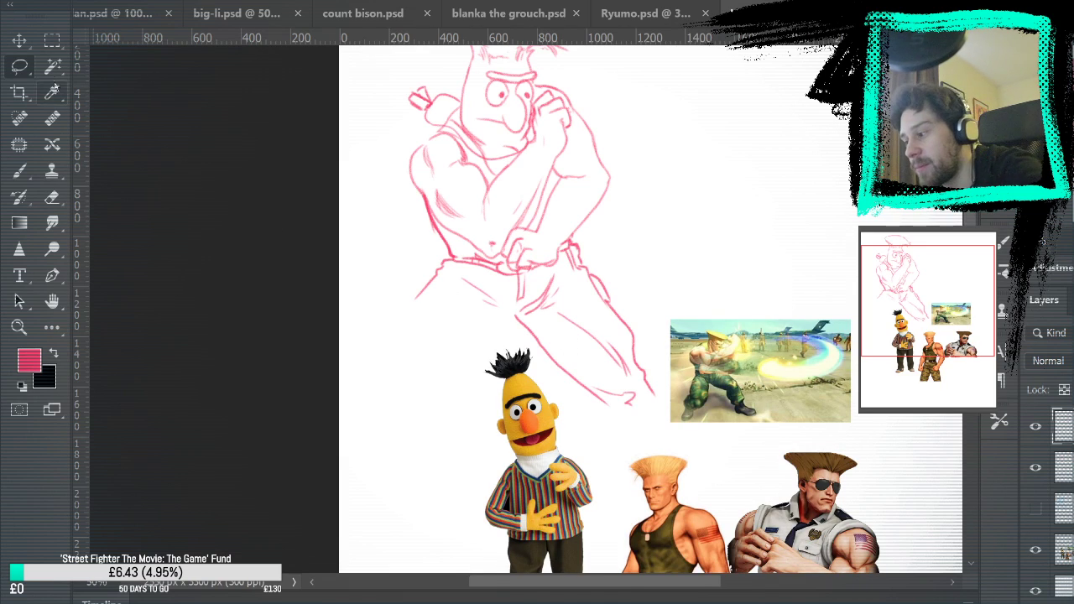
mouse_move(405, 65)
left_mouse_down()
mouse_move(379, 300)
mouse_move(510, 336)
mouse_move(596, 432)
mouse_move(667, 424)
mouse_move(663, 178)
mouse_move(376, 99)
left_mouse_up()
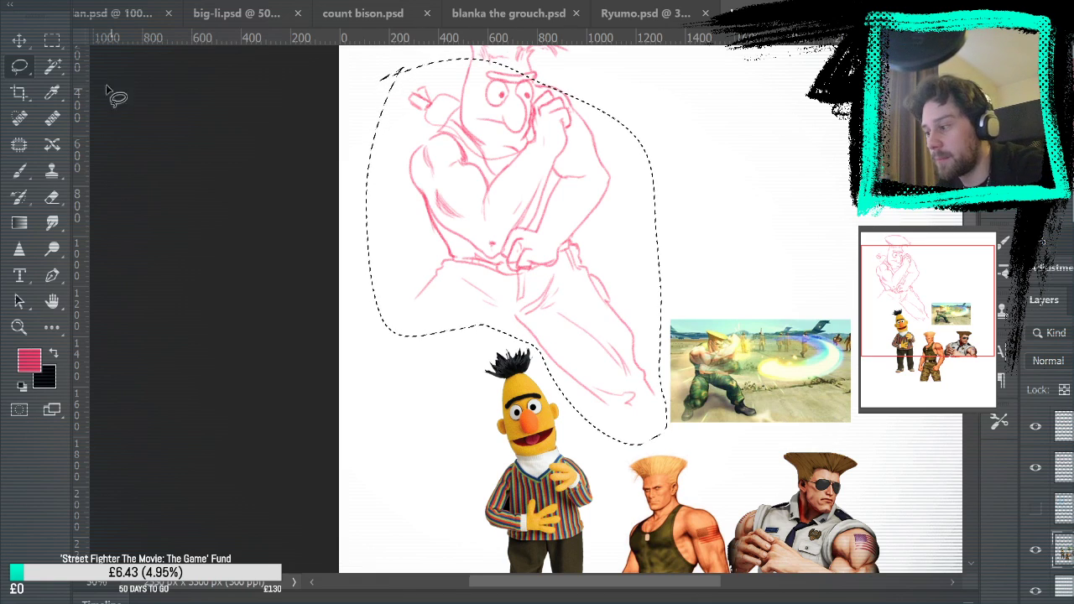
key("ctrl+d")
key("b")
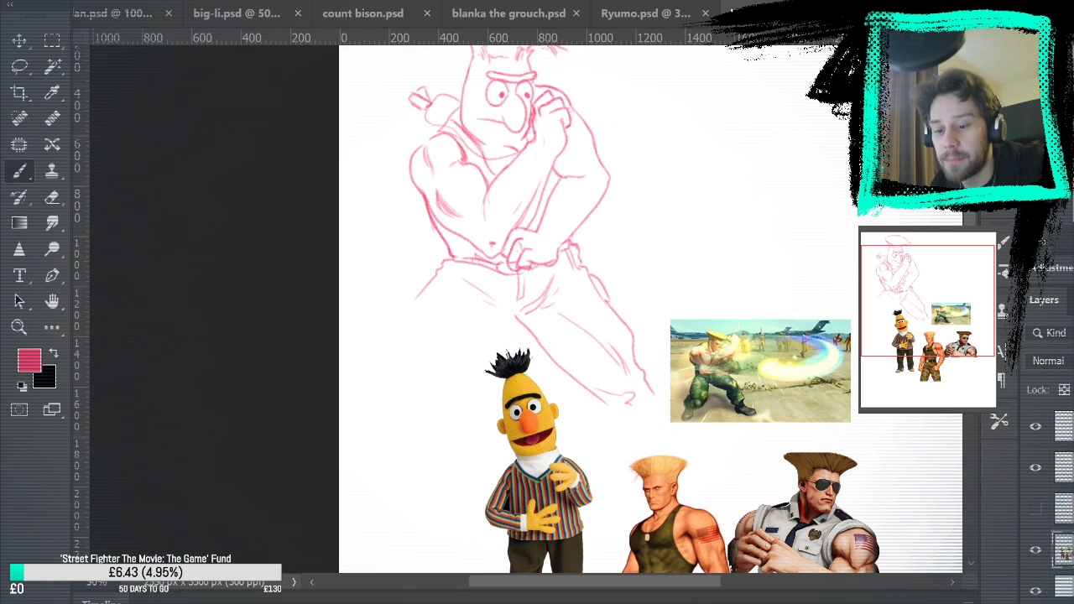
Merge the separated trouser lines into the pink line-art layer and show the blue sketch layer again
left_click(1036, 426)
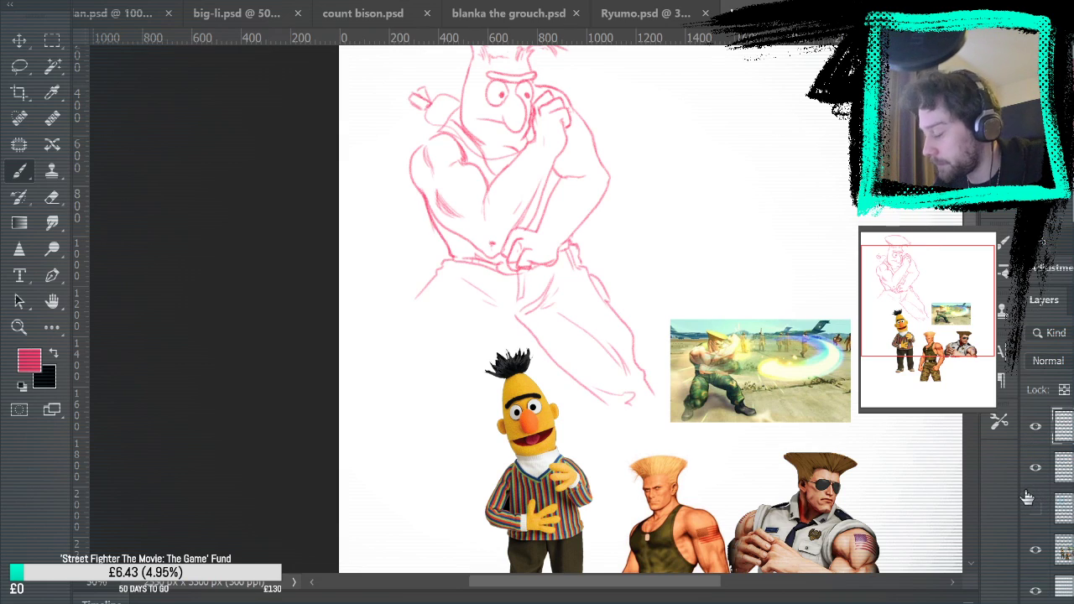
left_click(1035, 466)
left_click(1035, 428)
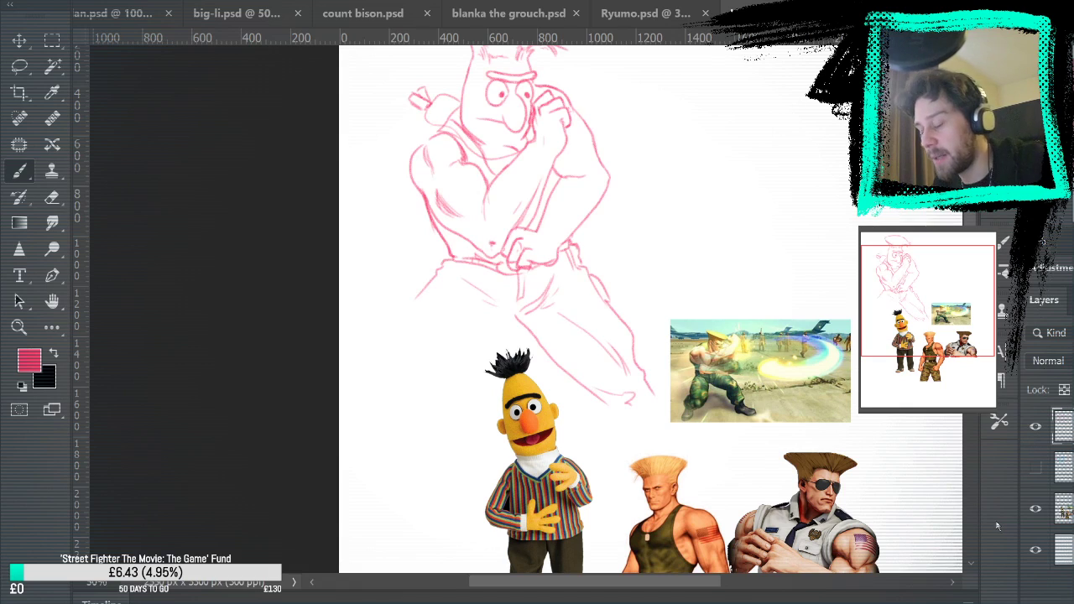
key("z")
left_click(1035, 508)
left_click(1034, 509)
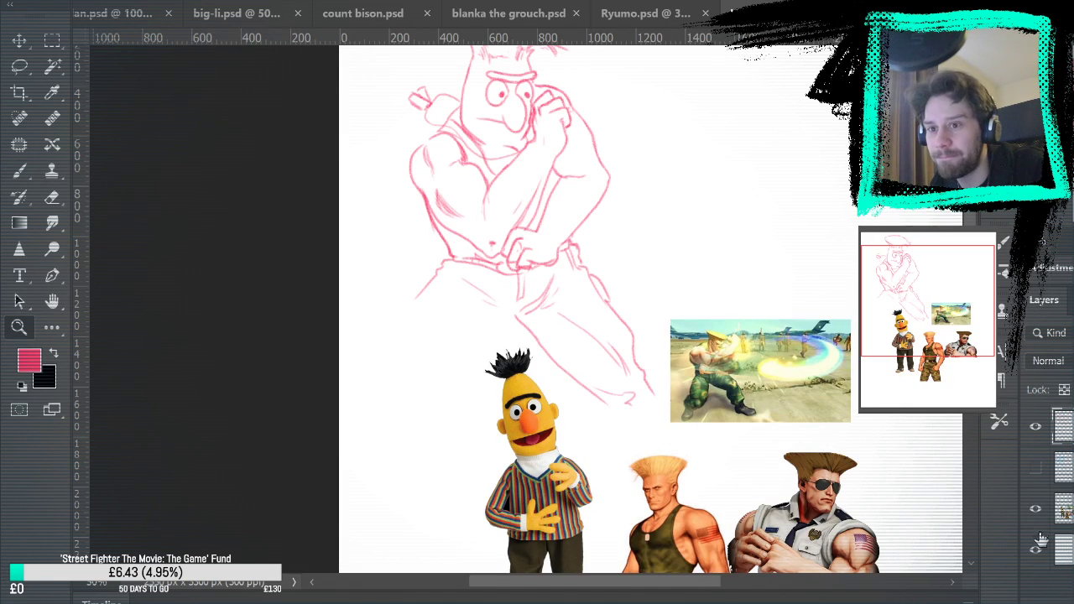
left_click(1035, 468)
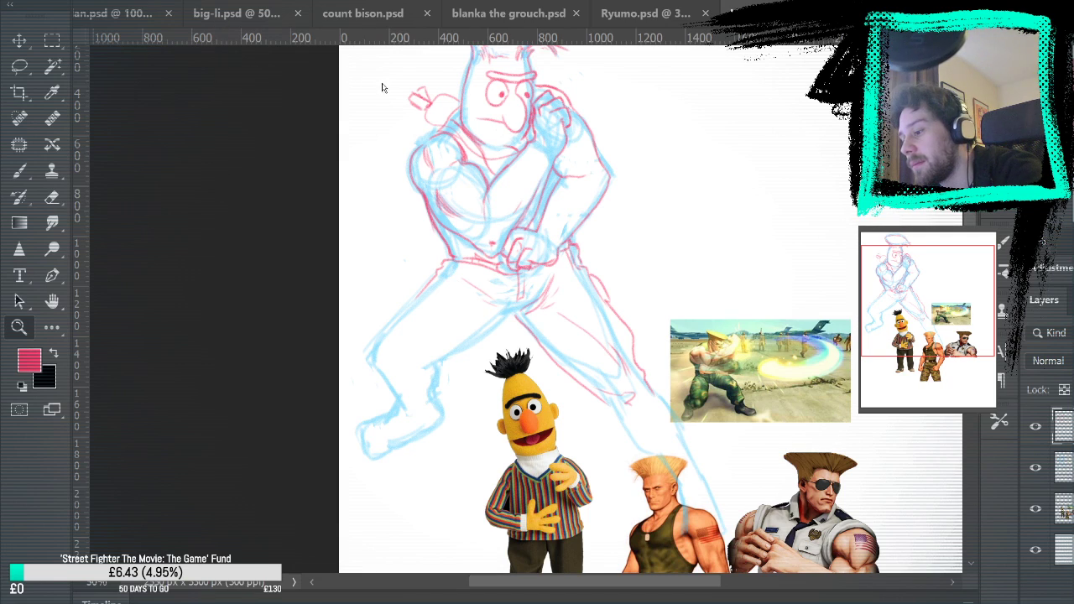
View the purple-capped WAH face image in its own document and close it
key("ctrl+Tab")
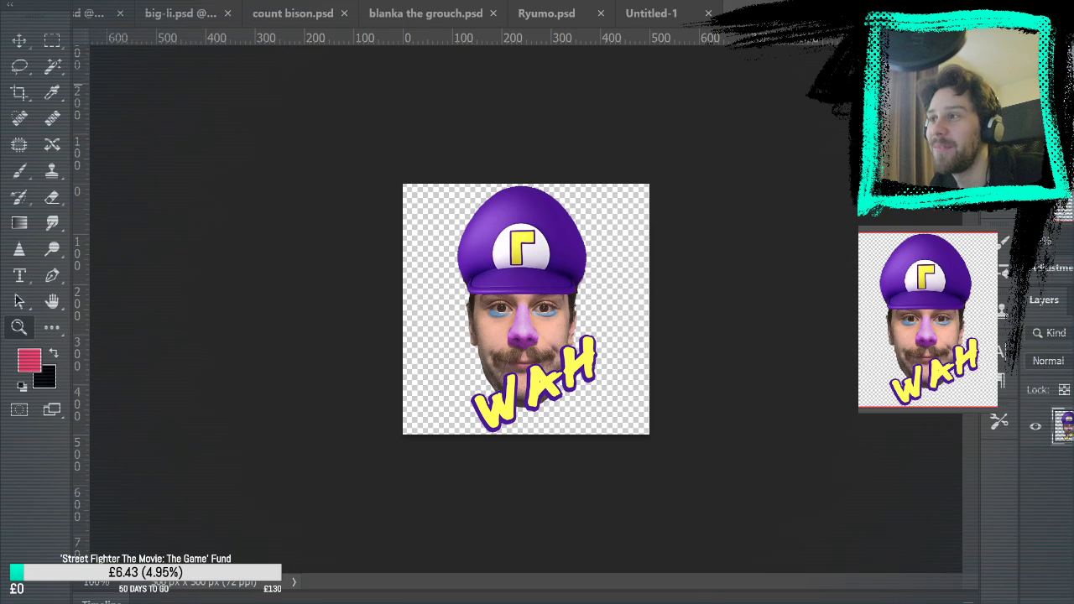
key("ctrl+w")
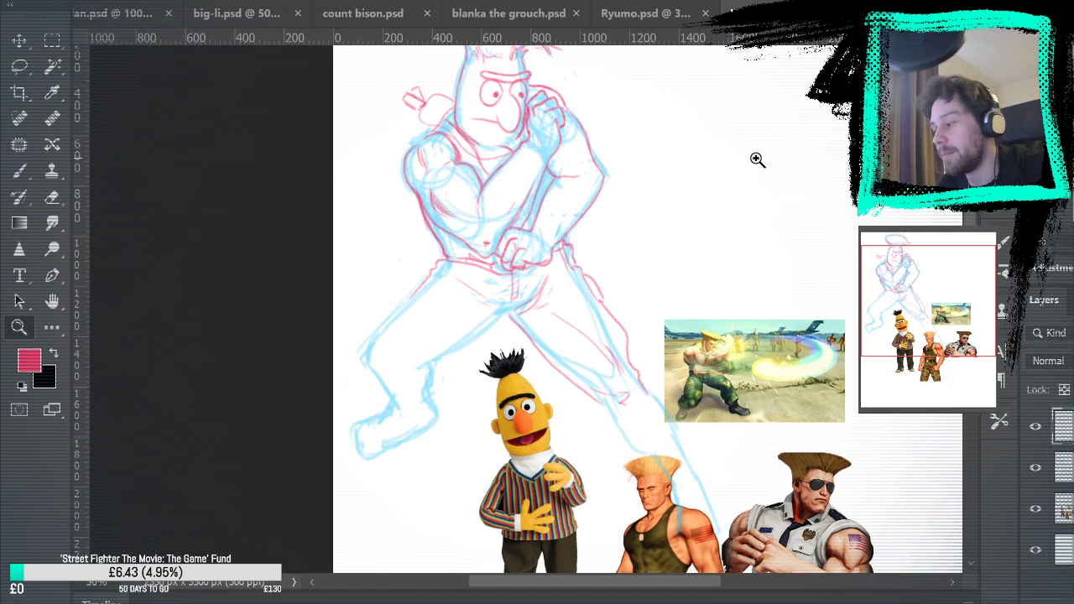
Draw the near leg's inner trouser edge from crotch to knee, with a crease behind the knee and a short calf edge
left_click(20, 171)
left_click_drag(515, 311, 580, 227)
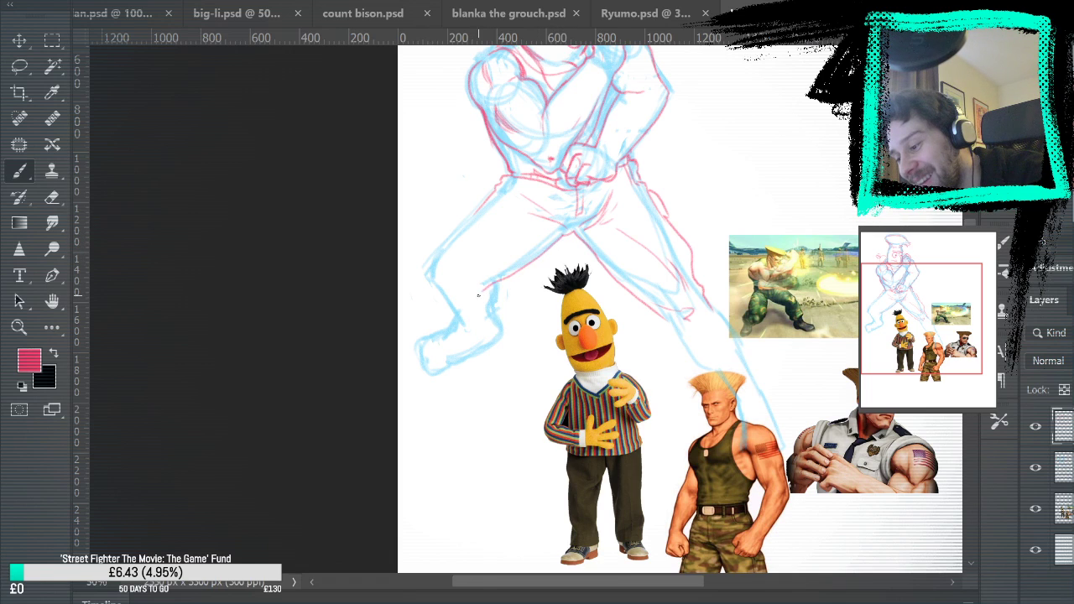
left_click_drag(456, 290, 490, 288)
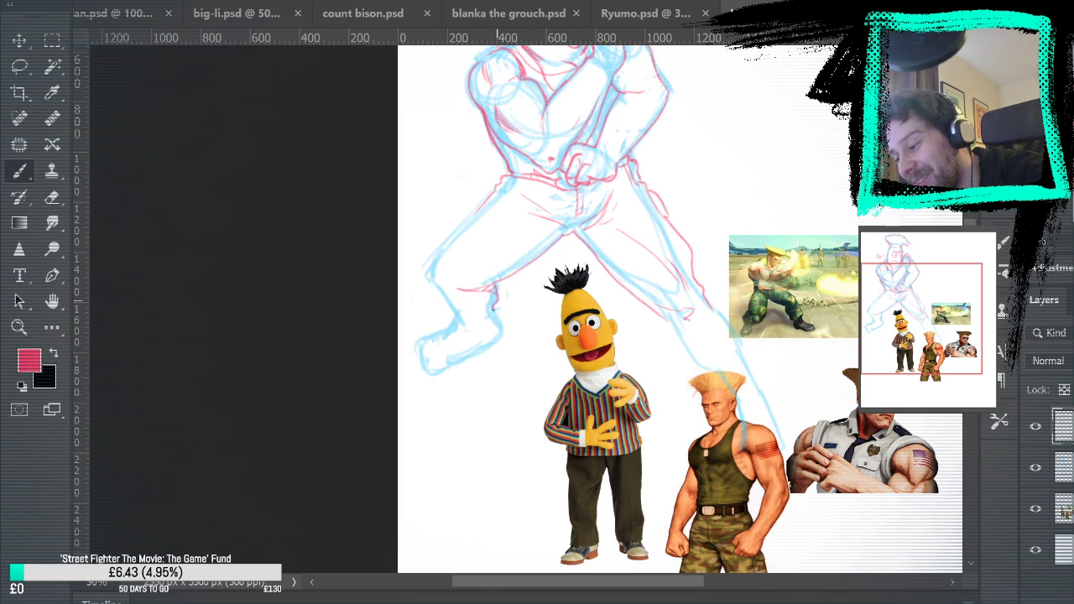
left_click_drag(770, 304, 741, 355)
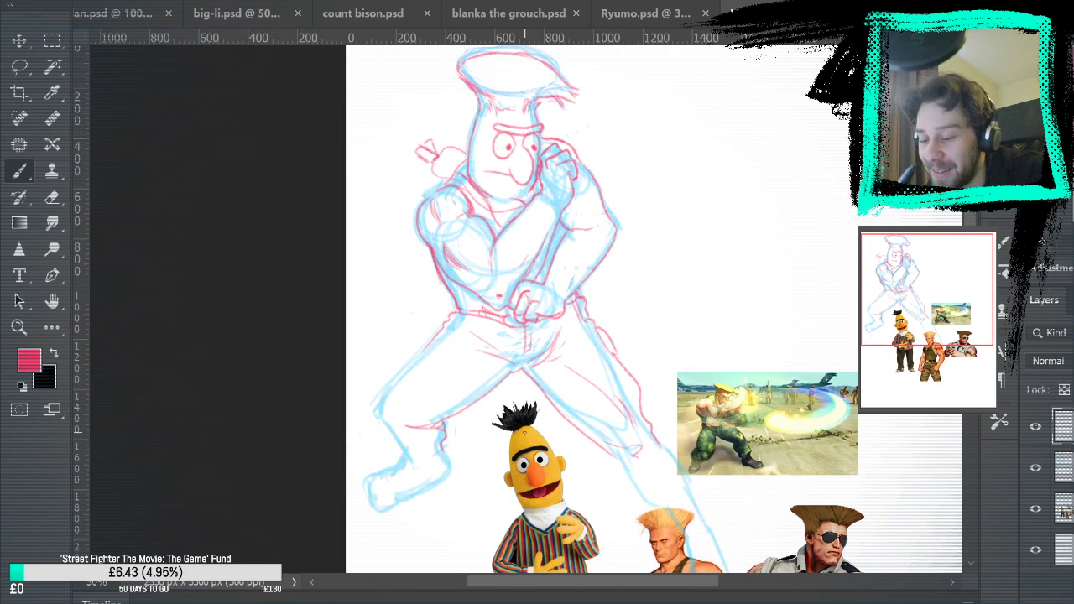
Outline the near leg's outer trouser edge from hip to shin and add creases along the thigh and above the ankle
left_click(20, 327)
left_click(491, 438)
left_click(487, 449)
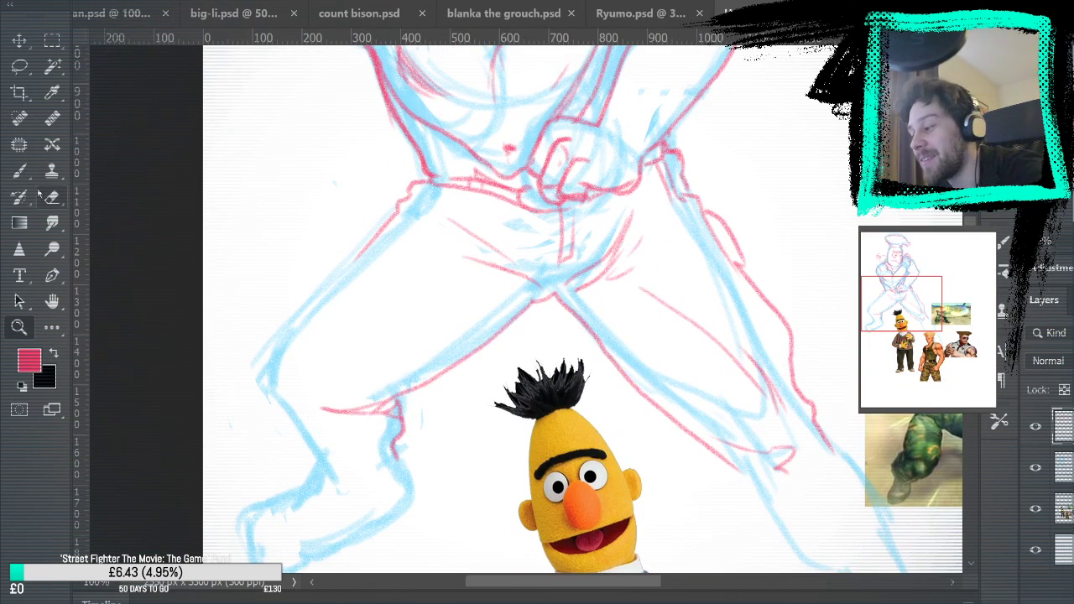
left_click(19, 170)
mouse_move(323, 458)
left_mouse_down()
mouse_move(295, 454)
mouse_move(261, 375)
mouse_move(352, 252)
mouse_move(413, 195)
left_mouse_up()
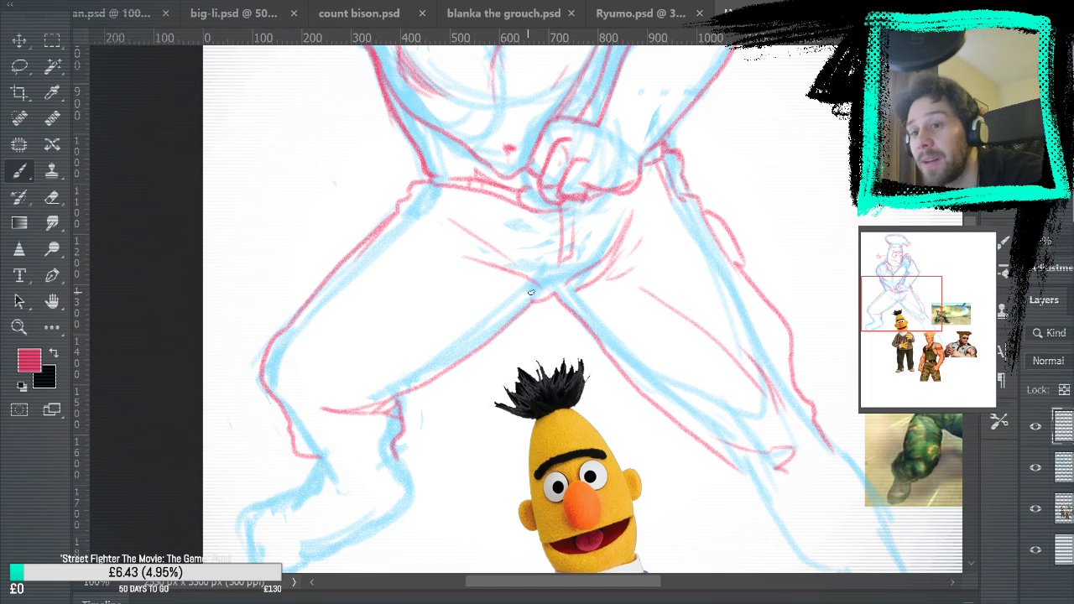
left_click_drag(509, 297, 366, 343)
left_click_drag(308, 354, 359, 353)
mouse_move(333, 432)
left_mouse_down()
mouse_move(358, 420)
mouse_move(356, 447)
mouse_move(317, 453)
mouse_move(325, 460)
left_mouse_up()
Draw the far leg's lower trouser edges and bunched fold at the shin, undoing the first version and redrawing it
mouse_move(541, 386)
left_mouse_down()
mouse_move(700, 277)
mouse_move(446, 322)
left_mouse_up()
mouse_move(509, 242)
left_mouse_down()
mouse_move(599, 382)
mouse_move(654, 377)
mouse_move(699, 352)
mouse_move(601, 216)
left_mouse_up()
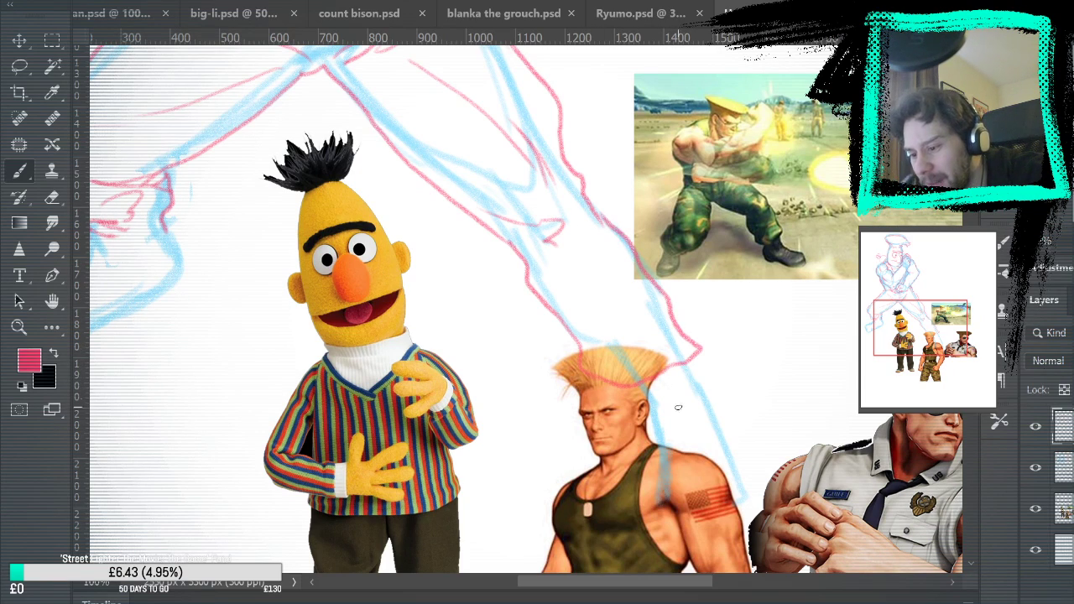
key("ctrl+z")
key("ctrl+z")
mouse_move(511, 244)
left_mouse_down()
mouse_move(538, 301)
mouse_move(603, 349)
mouse_move(634, 394)
mouse_move(613, 353)
mouse_move(642, 377)
mouse_move(690, 358)
mouse_move(697, 341)
mouse_move(597, 213)
left_mouse_up()
left_click_drag(569, 309, 680, 339)
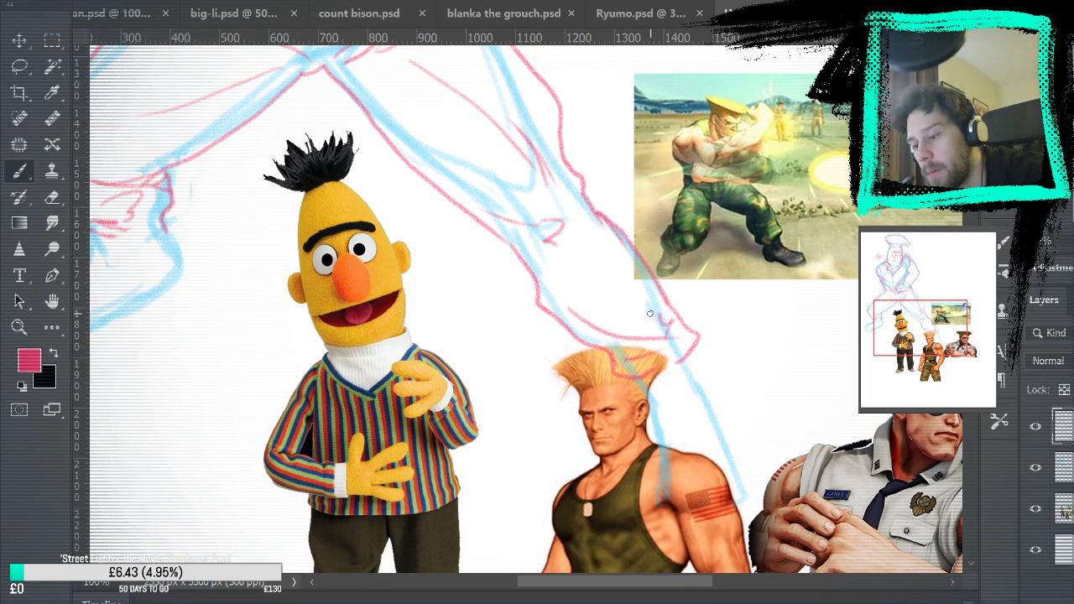
Draw the gathered hem on the far leg and the boot's inner edge below it, with the reference layer hidden
left_click_drag(707, 291, 685, 212)
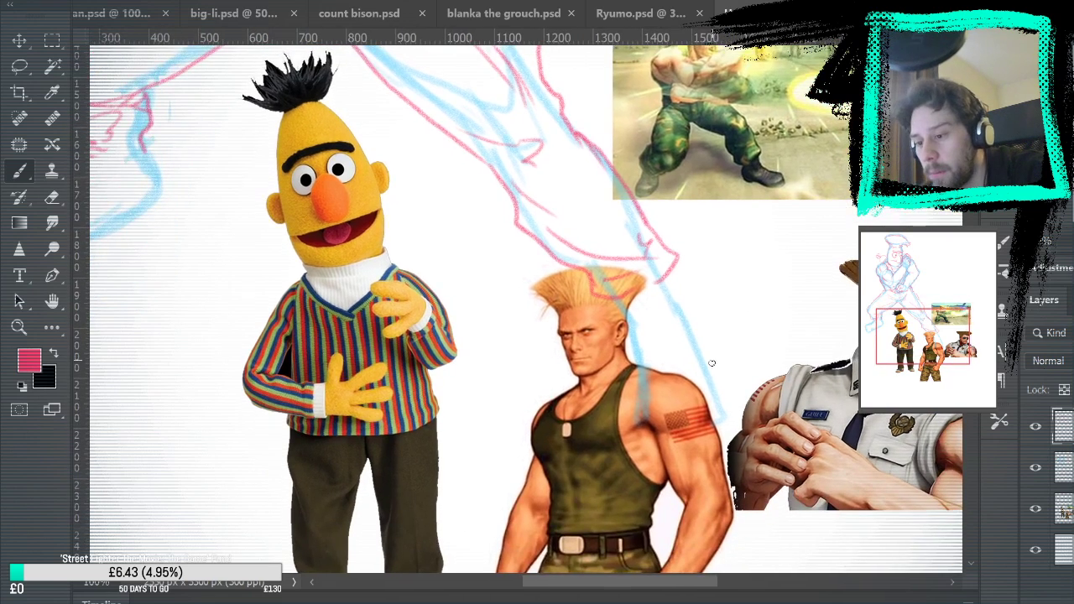
mouse_move(619, 303)
left_mouse_down()
mouse_move(675, 289)
mouse_move(672, 279)
left_mouse_up()
mouse_move(629, 318)
left_mouse_down()
mouse_move(641, 362)
mouse_move(635, 451)
left_mouse_up()
left_click(1036, 509)
key("ctrl+z")
left_click_drag(643, 357, 636, 442)
Outline the far boot's outer side, draw the line across its toe and rough in the sole tread, undoing stray strokes
left_click_drag(723, 431, 722, 411)
left_click_drag(673, 297, 723, 418)
left_click_drag(641, 426, 727, 414)
key("ctrl+z")
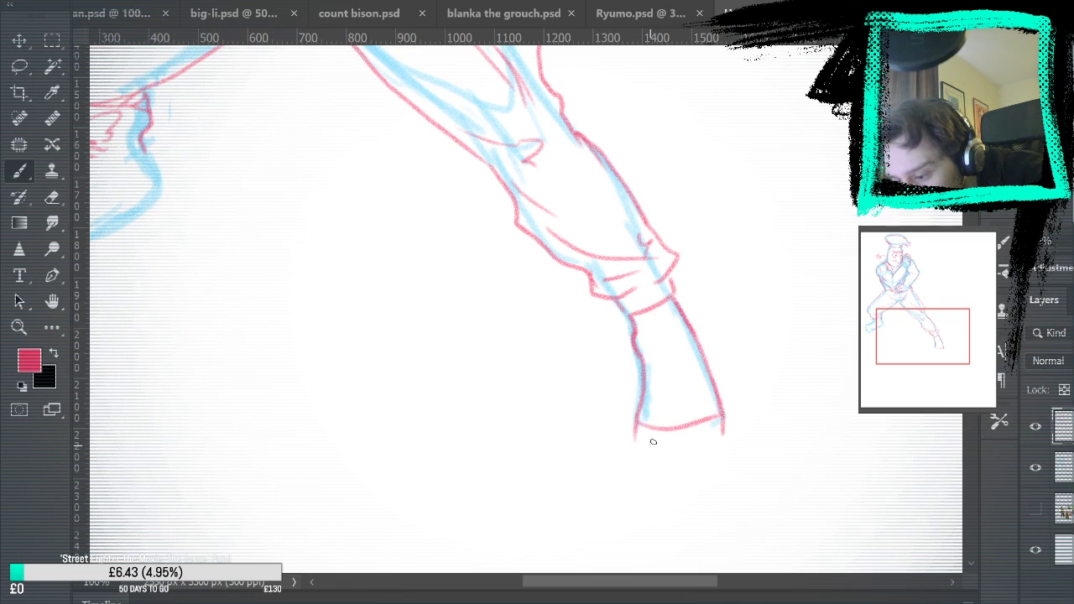
left_click_drag(668, 441, 697, 441)
key("ctrl+z")
key("ctrl+z")
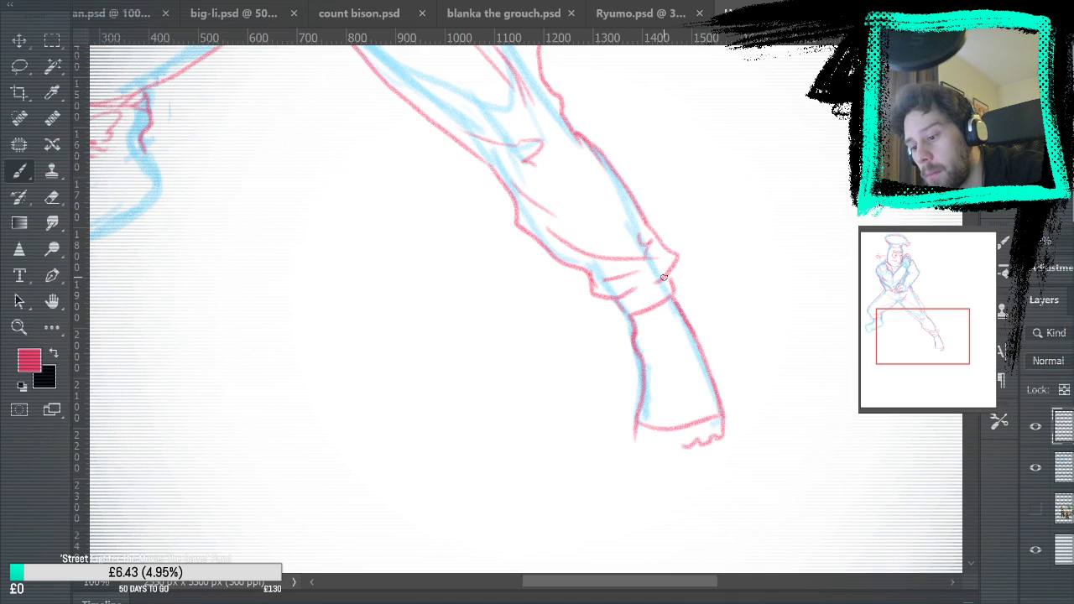
Draw the far boot's toe cap curve, lace panel and crisscross laces, plus a small tab at the trouser hem
mouse_move(647, 409)
left_mouse_down()
mouse_move(664, 389)
mouse_move(712, 405)
left_mouse_up()
left_click_drag(644, 318, 669, 368)
mouse_move(669, 303)
left_mouse_down()
mouse_move(691, 374)
mouse_move(684, 392)
mouse_move(659, 371)
mouse_move(695, 393)
left_mouse_up()
left_click_drag(656, 363, 697, 387)
left_click_drag(655, 348, 685, 363)
mouse_move(642, 313)
left_mouse_down()
mouse_move(688, 353)
mouse_move(639, 301)
mouse_move(665, 309)
left_mouse_up()
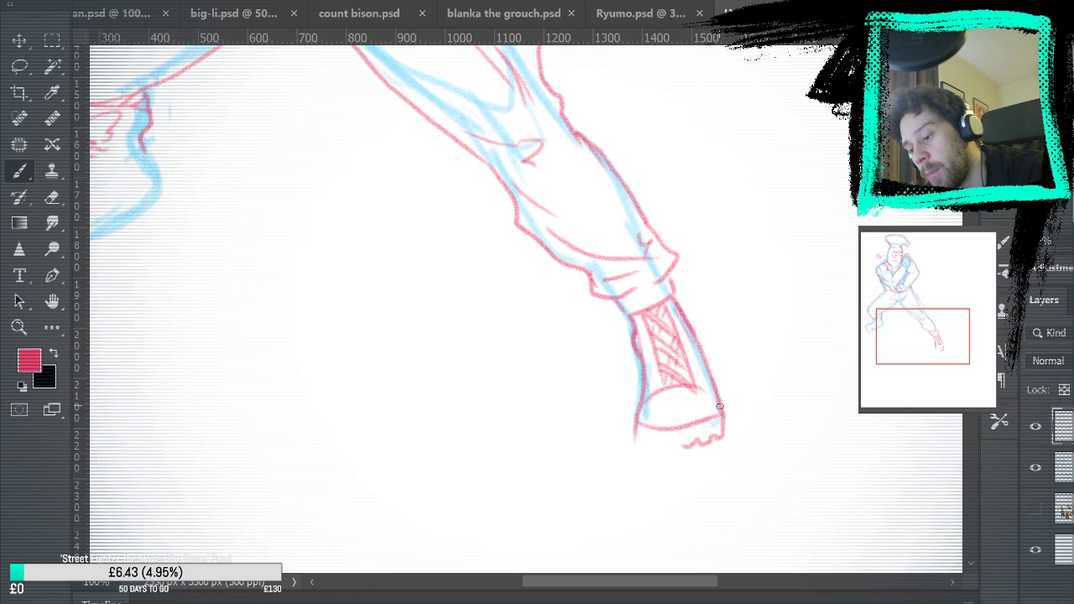
left_click_drag(689, 316, 789, 262)
left_click_drag(732, 238, 738, 263)
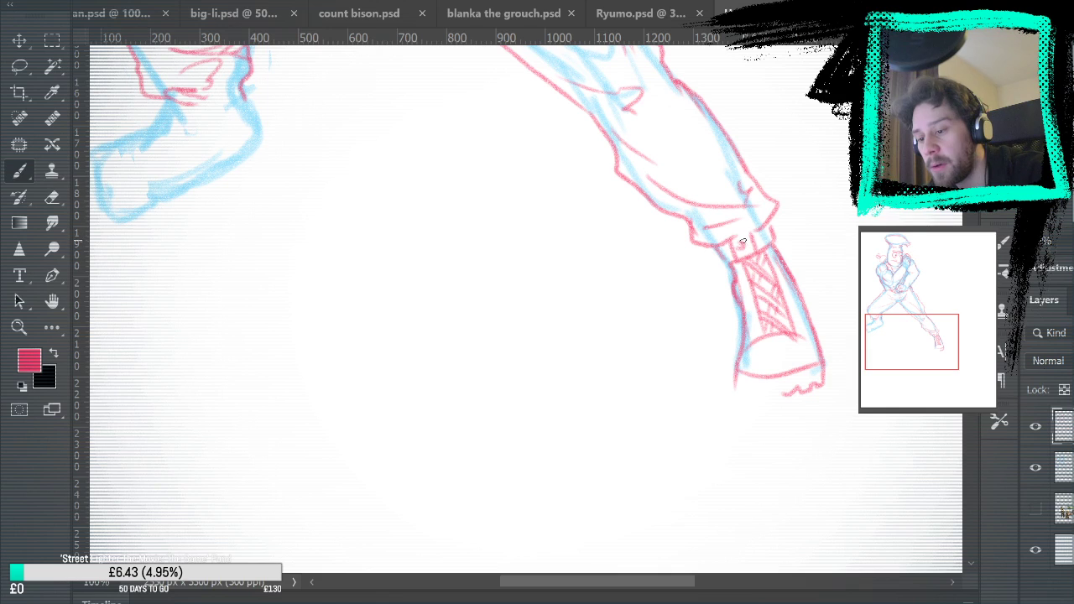
Draw the gathered trouser hem around the near leg's ankle above the boot
mouse_move(809, 130)
left_mouse_down()
mouse_move(803, 333)
mouse_move(837, 156)
left_mouse_up()
left_click_drag(721, 177, 797, 235)
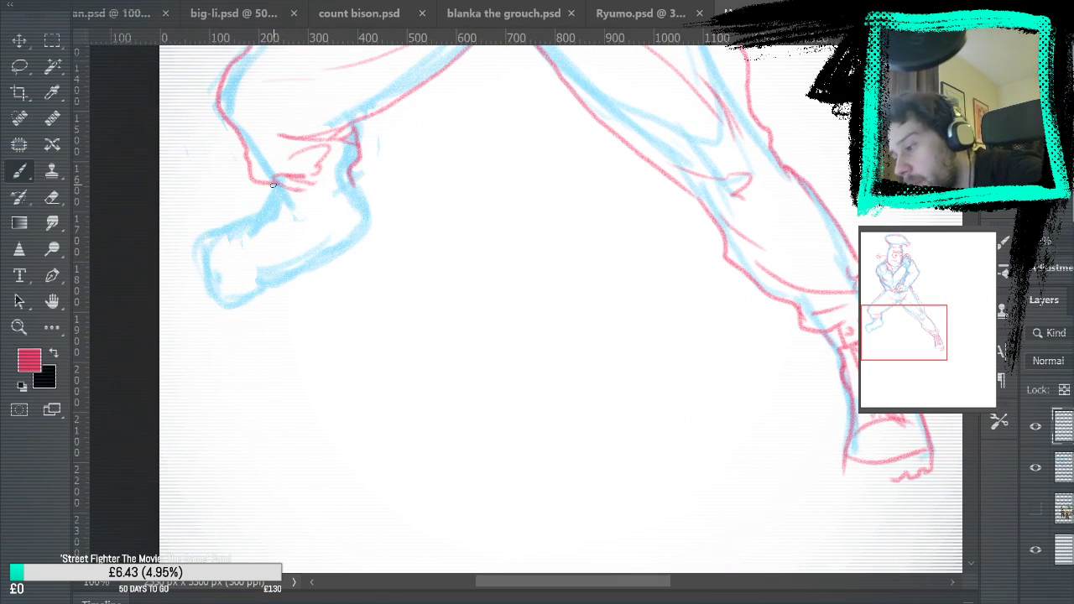
left_click_drag(277, 200, 353, 187)
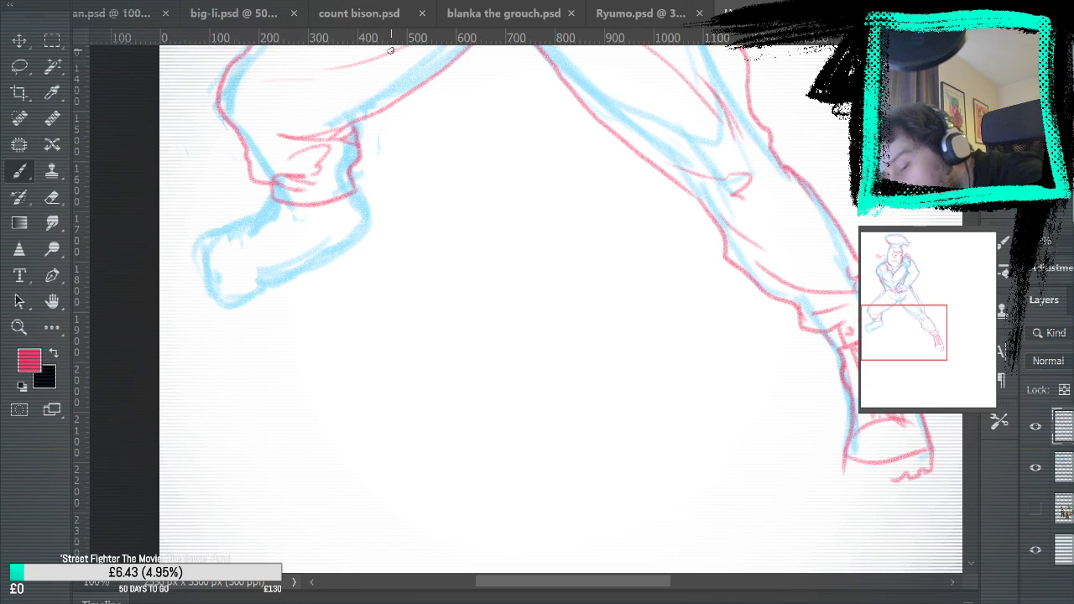
Outline the near boot's upper edge, toe and heel, adding the toe cap curve and rough sole tread and undoing stray strokes
mouse_move(277, 200)
left_mouse_down()
mouse_move(201, 295)
mouse_move(267, 222)
mouse_move(207, 262)
mouse_move(201, 303)
left_mouse_up()
key("ctrl+z")
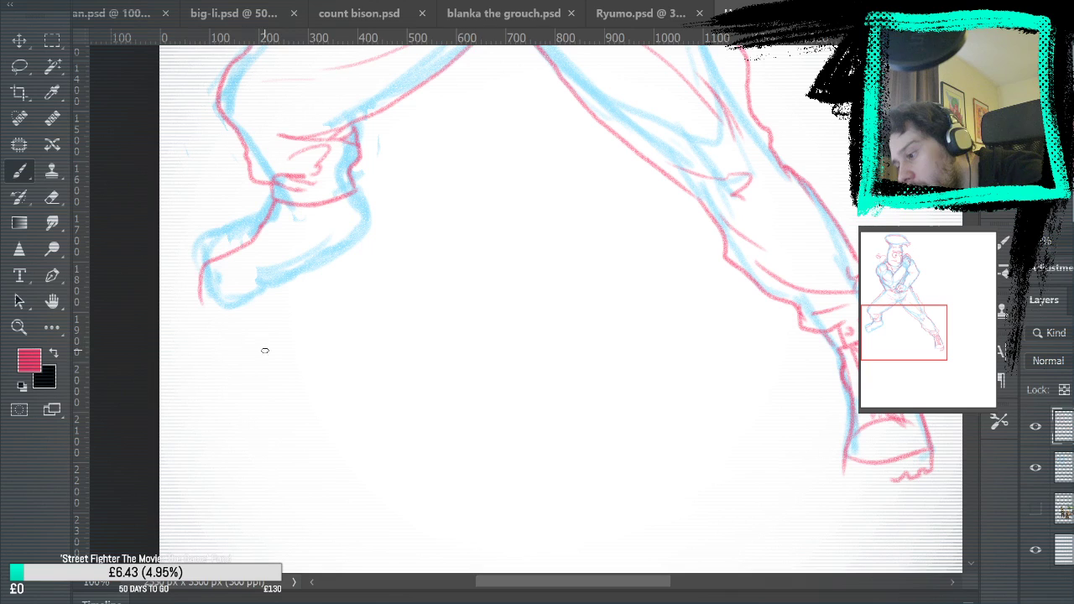
left_click_drag(477, 263, 660, 360)
mouse_move(528, 285)
left_mouse_down()
mouse_move(545, 357)
mouse_move(499, 370)
left_mouse_up()
left_click_drag(384, 397, 455, 399)
key("ctrl+z")
key("ctrl+z")
key("ctrl+z")
left_click_drag(720, 352, 801, 387)
key("ctrl+z")
left_click_drag(486, 388, 544, 402)
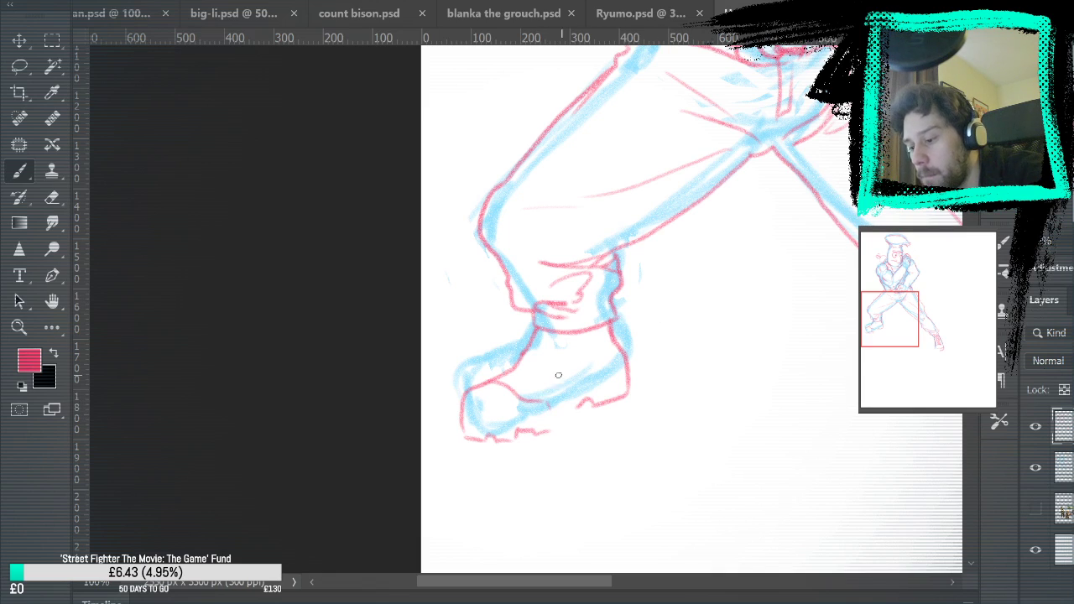
Draw the near boot's lace panel, crossing laces, heel seam and sole shading, and hide the light blue sketch layer
left_click_drag(561, 334, 520, 391)
left_click_drag(577, 330, 576, 386)
left_click_drag(515, 370, 522, 390)
mouse_move(531, 348)
left_mouse_down()
mouse_move(535, 371)
mouse_move(543, 366)
mouse_move(535, 384)
left_mouse_up()
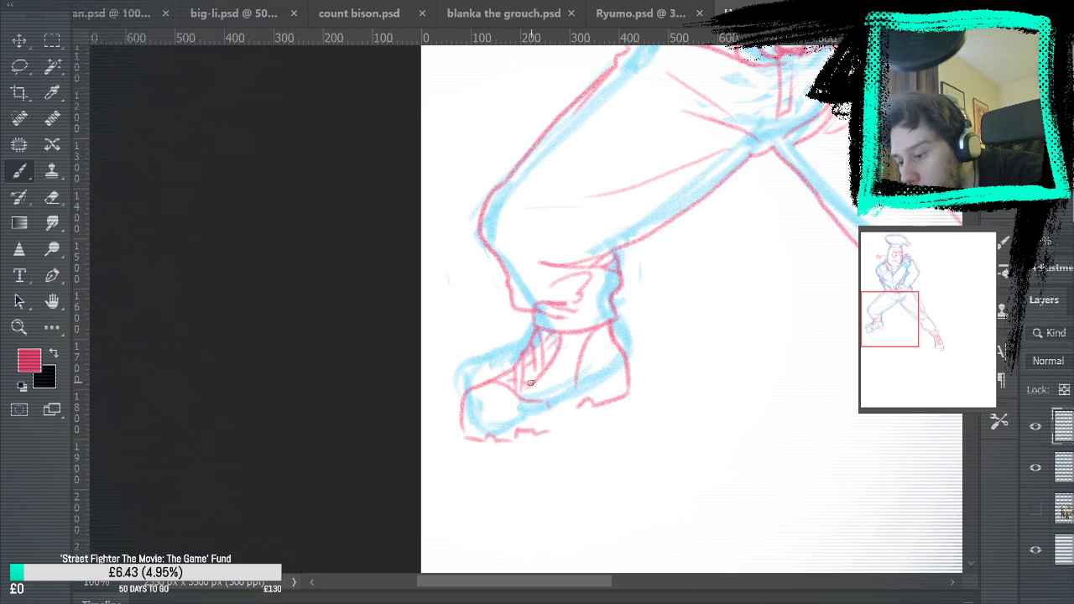
left_click_drag(858, 412, 608, 464)
mouse_move(330, 448)
left_mouse_down()
mouse_move(360, 435)
mouse_move(332, 442)
mouse_move(350, 437)
left_mouse_up()
left_click(1035, 467)
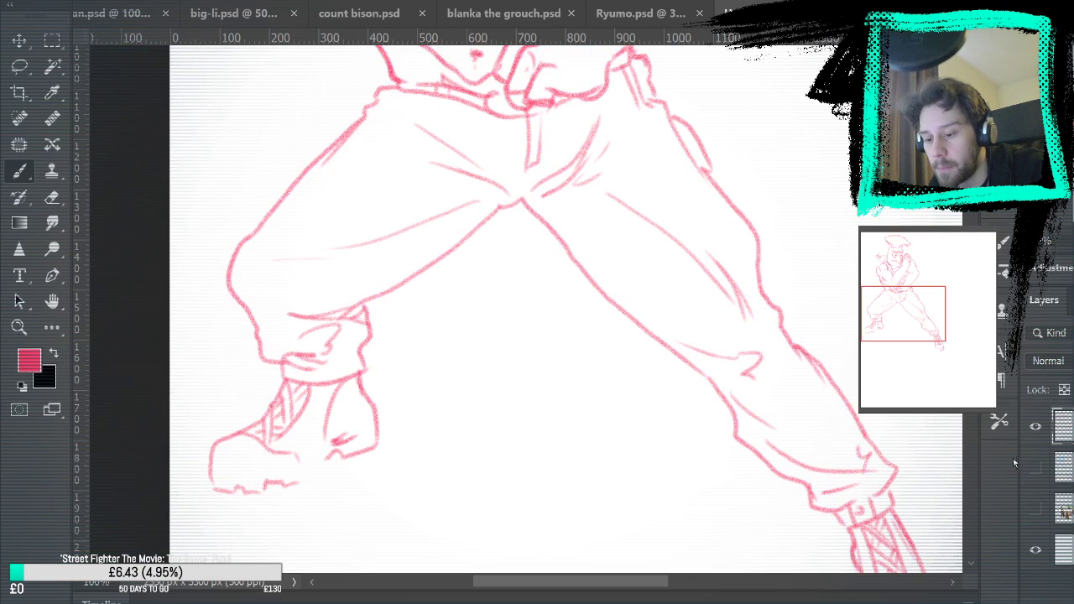
left_click_drag(763, 338, 671, 212)
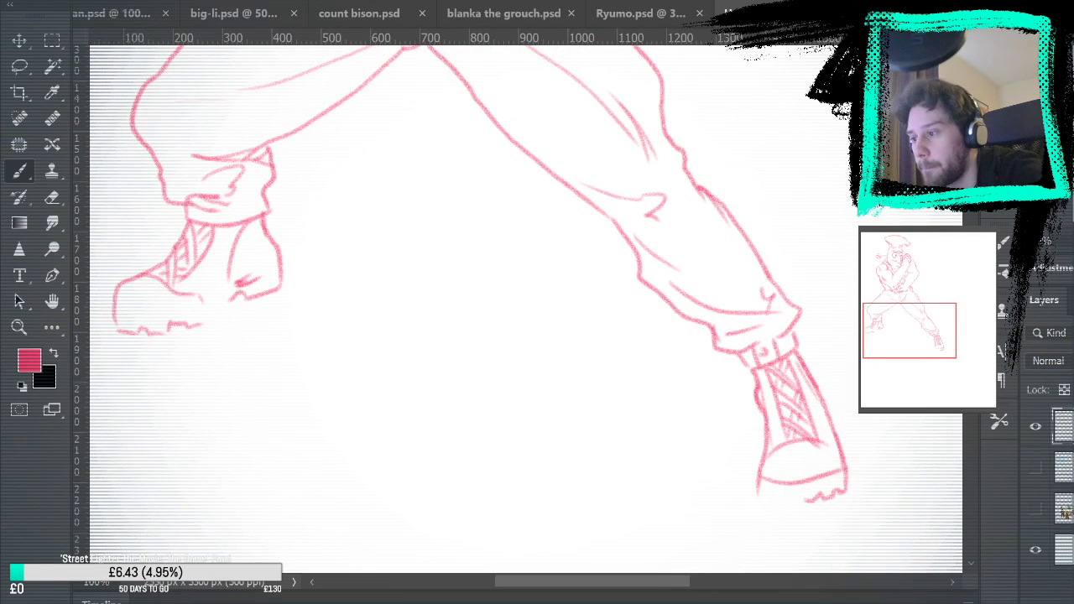
key("ctrl+0")
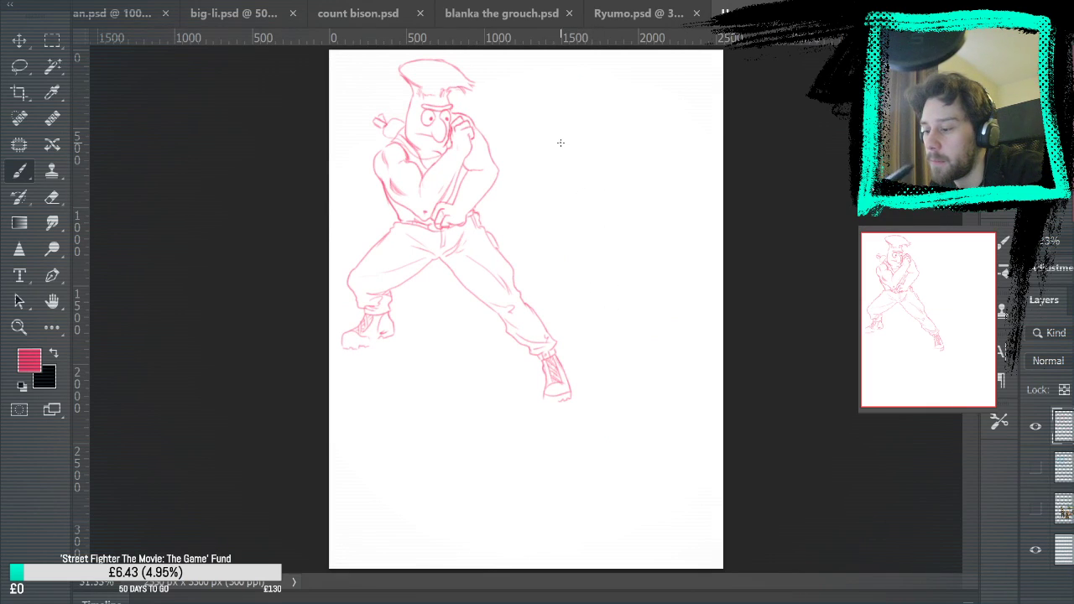
Lasso the near boot together with its gathered trouser hem and move them down and slightly inward to lengthen the shin
left_click(19, 328)
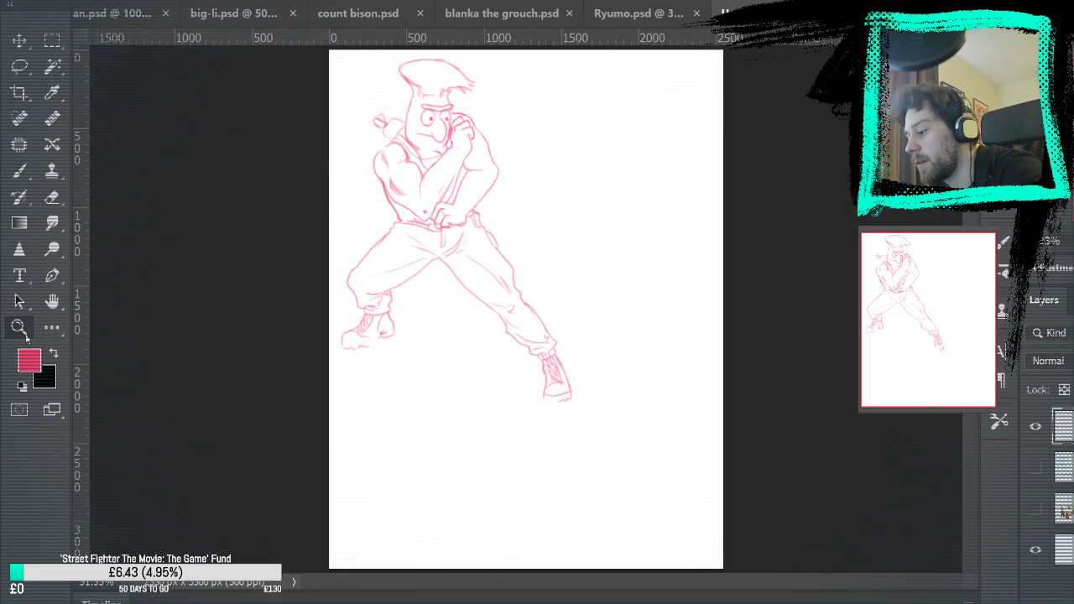
left_click(406, 331)
left_click(438, 277)
left_click(457, 278)
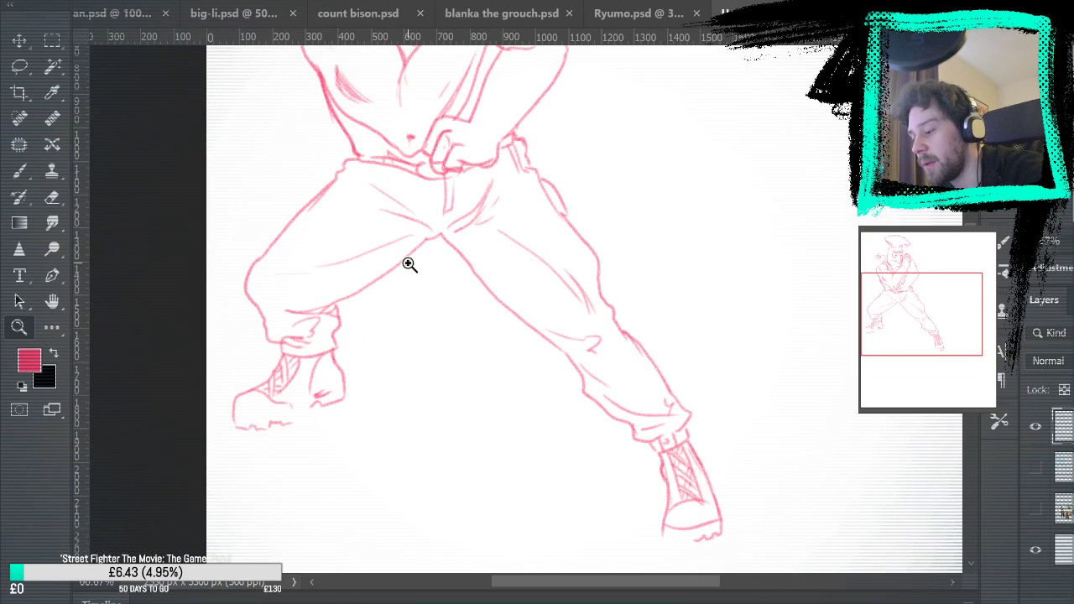
left_click(19, 65)
mouse_move(238, 309)
left_mouse_down()
mouse_move(360, 336)
mouse_move(244, 360)
left_mouse_up()
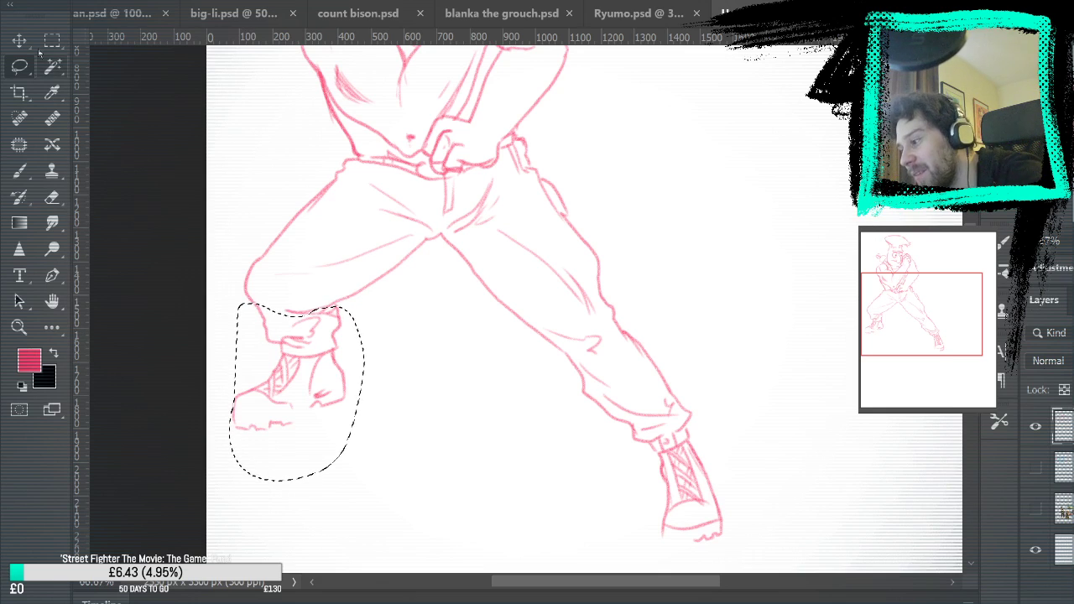
key("v")
left_click_drag(333, 385, 345, 468)
left_click_drag(323, 413, 321, 402)
key("ctrl+d")
key("b")
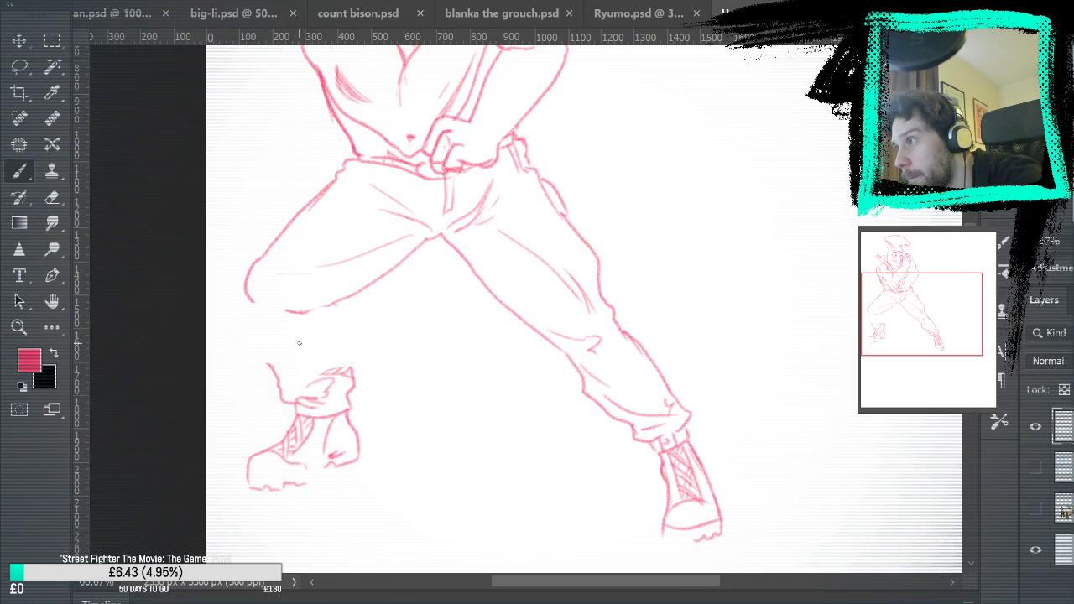
Draw both sides of the near trouser leg from the knee to the lowered hem, plus small folds behind the knee
left_click_drag(249, 296, 284, 394)
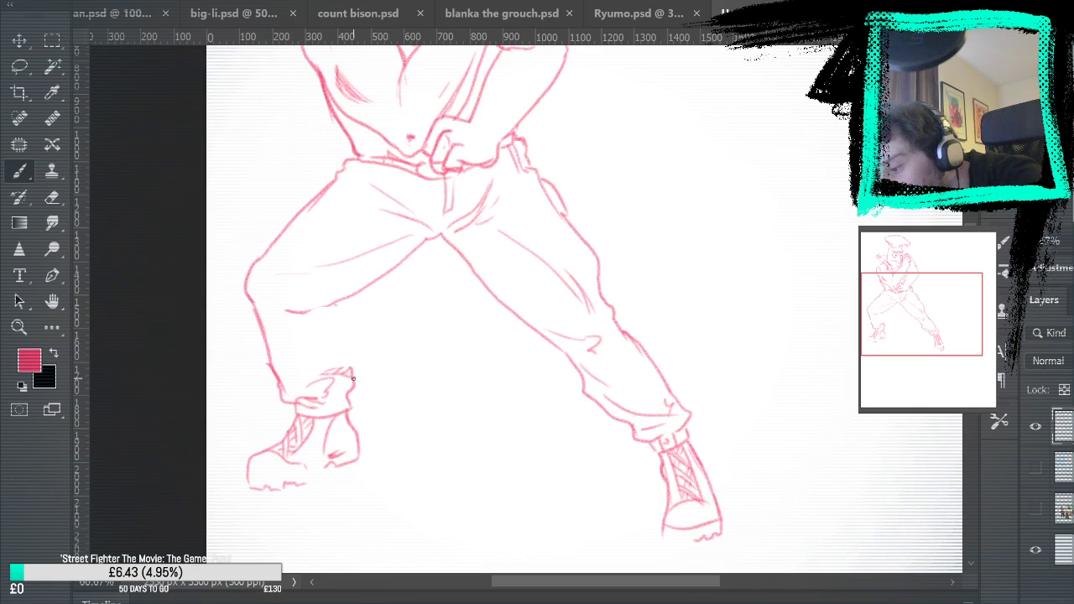
mouse_move(349, 391)
left_mouse_down()
mouse_move(339, 304)
mouse_move(348, 376)
left_mouse_up()
left_click_drag(314, 319, 310, 326)
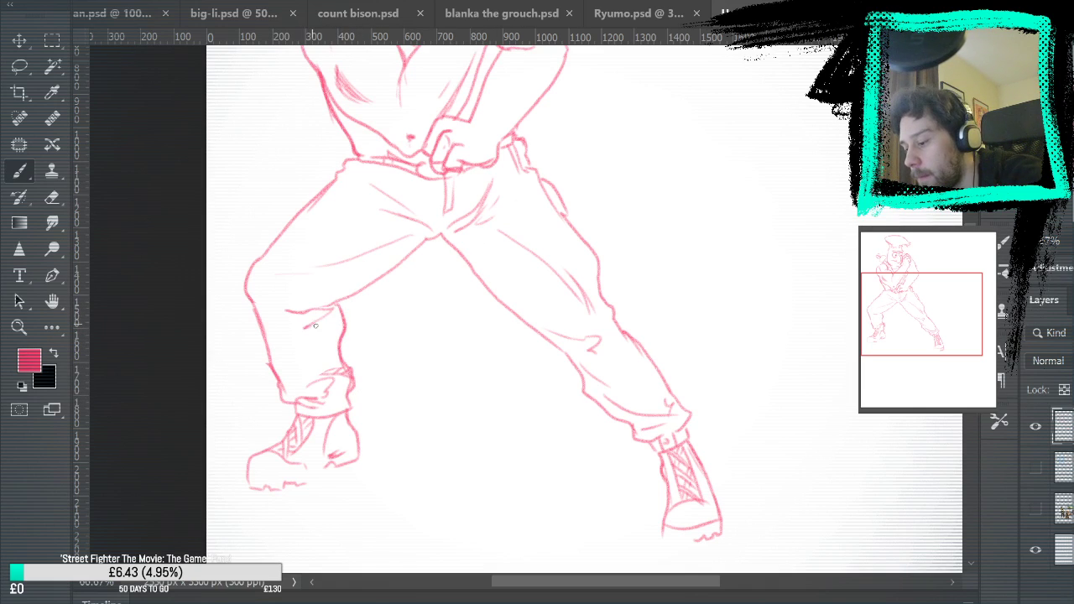
left_click_drag(692, 202, 660, 319)
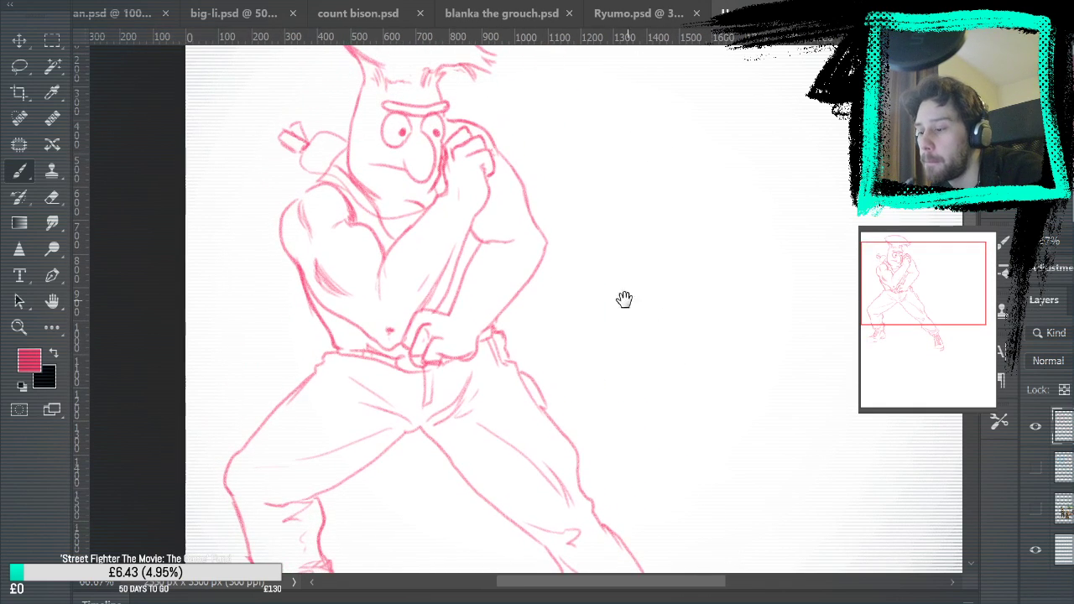
key("ctrl+0")
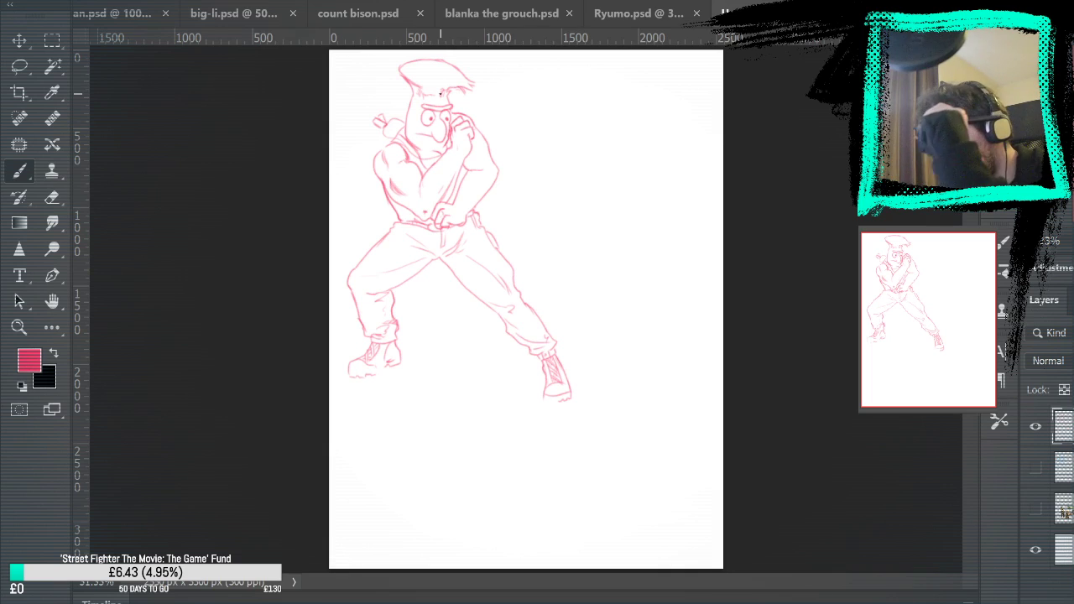
Rework the far leg's outer trouser line below the knee, erasing the old line and drawing a rounder calf contour
key("z")
left_click(561, 319)
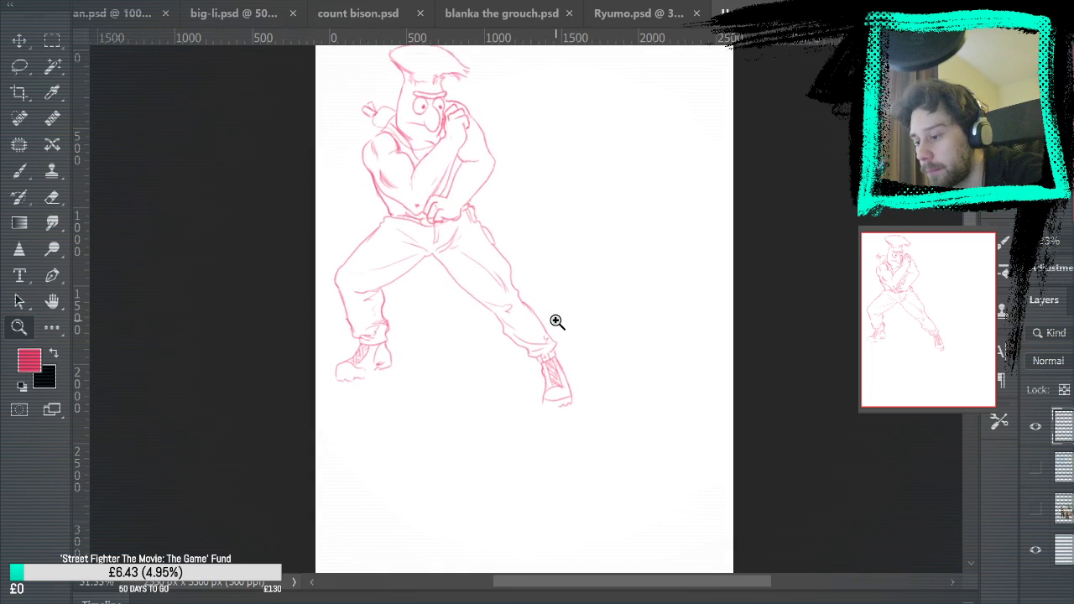
left_click(563, 328)
key("e")
left_click_drag(468, 250, 520, 317)
mouse_move(482, 277)
left_mouse_down()
mouse_move(464, 244)
mouse_move(499, 272)
mouse_move(539, 349)
left_mouse_up()
left_click(25, 171)
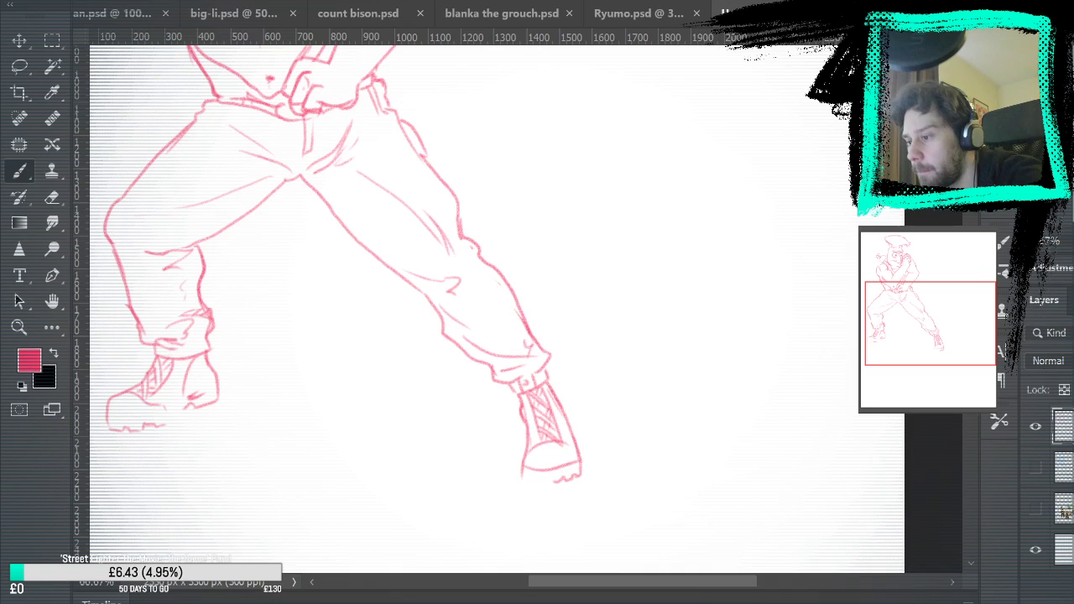
Check the figure against the light blue sketch, then touch up the torso line beneath the bent arm and the waist
key("ctrl+0")
left_click(1036, 468)
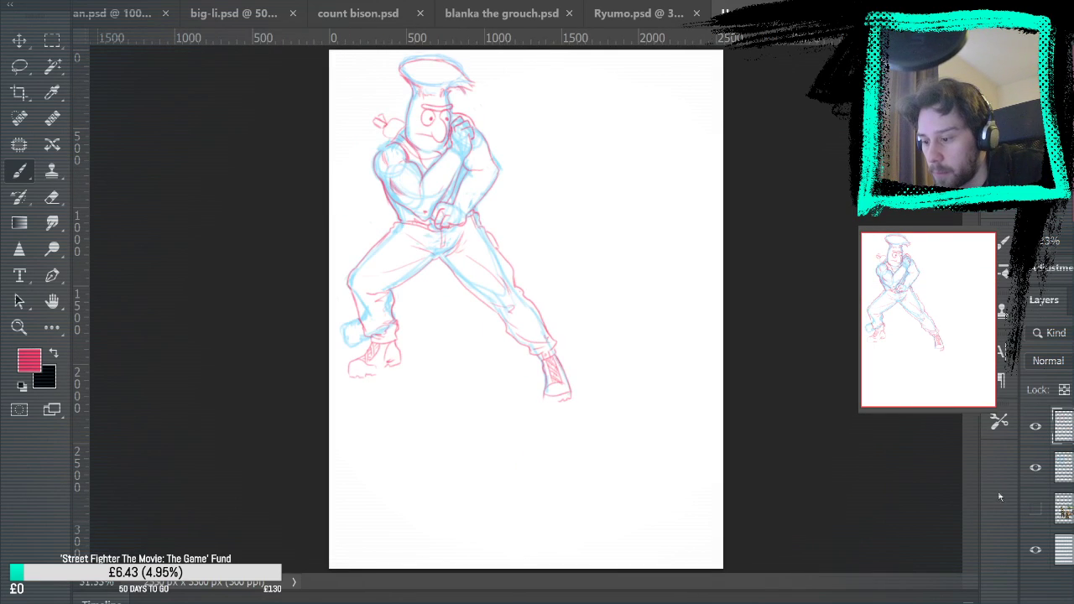
left_click(1035, 468)
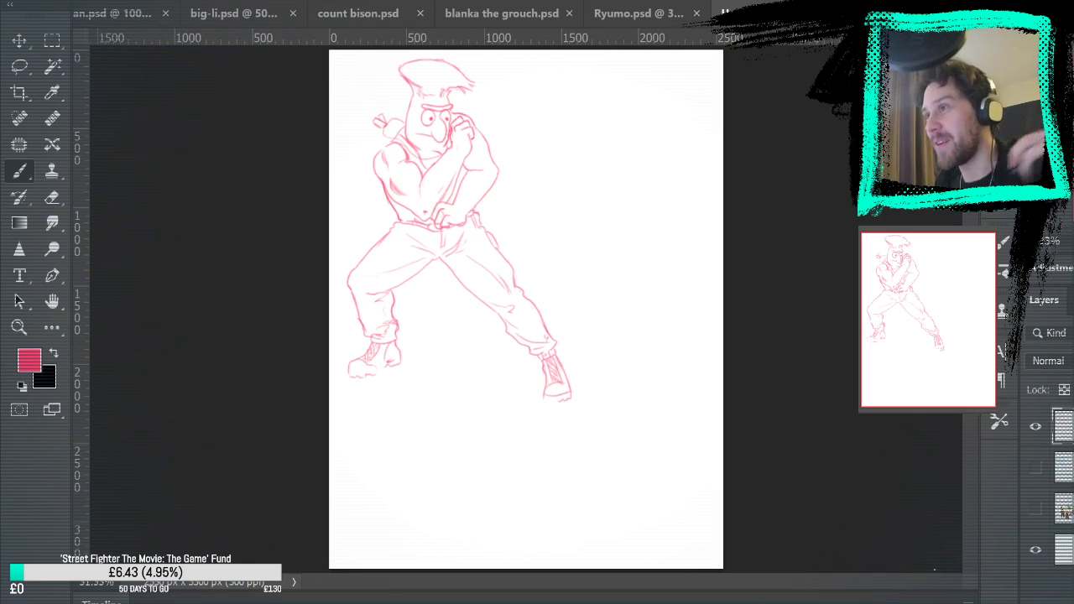
key("z")
left_click(481, 180)
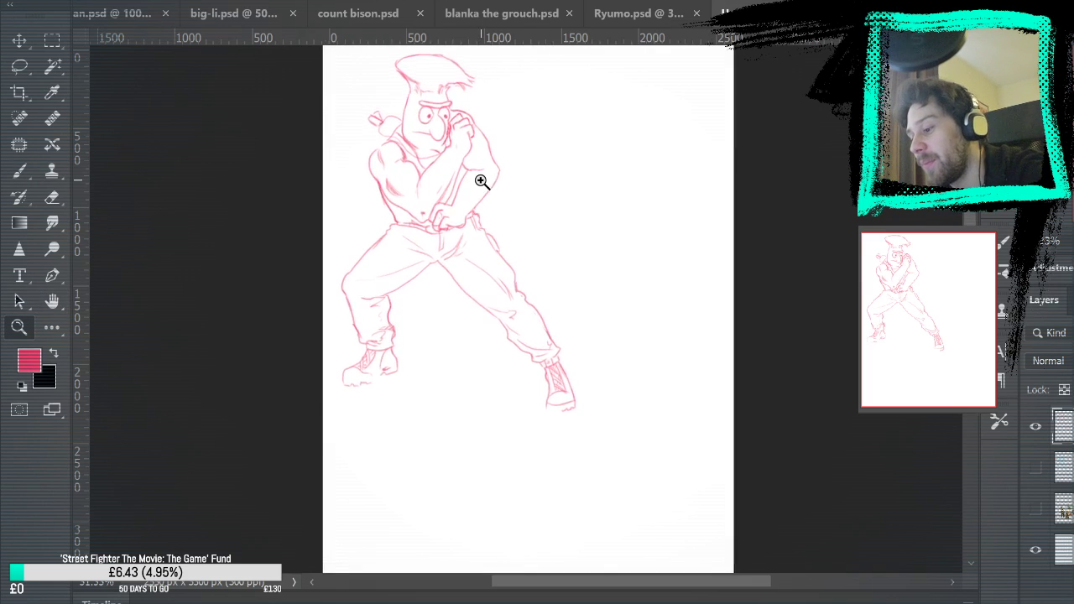
left_click(500, 185)
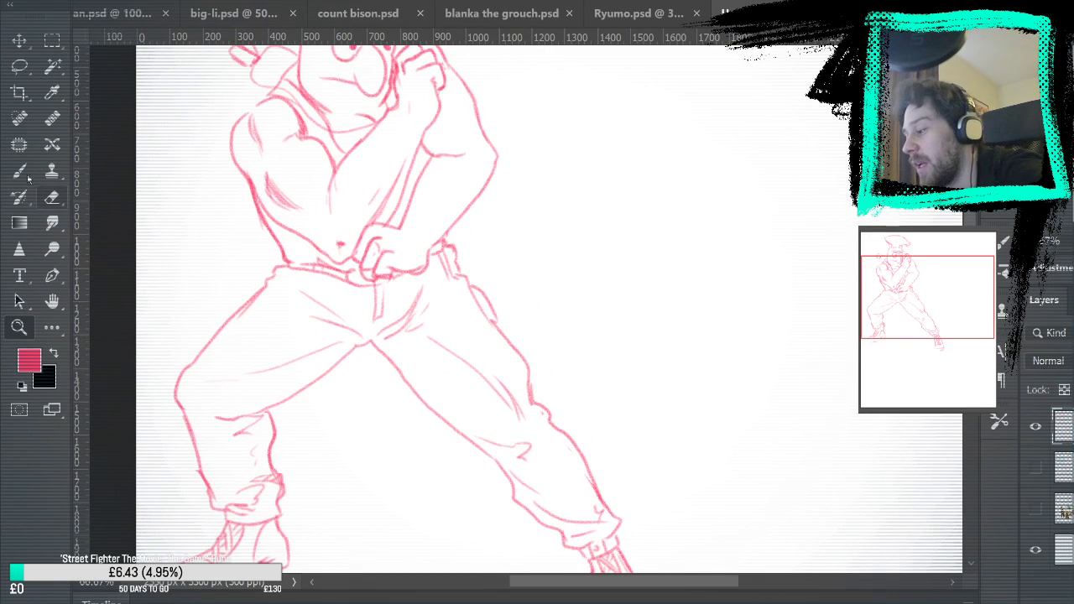
key("b")
left_click_drag(530, 251, 541, 335)
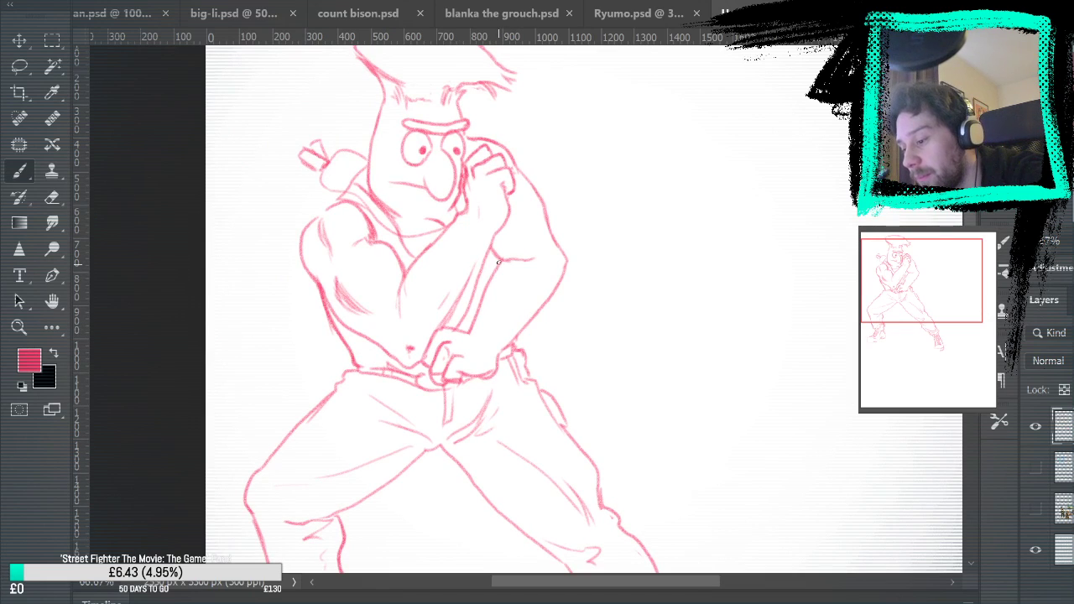
left_click_drag(502, 258, 482, 294)
left_click_drag(365, 343, 385, 351)
left_click_drag(483, 285, 474, 301)
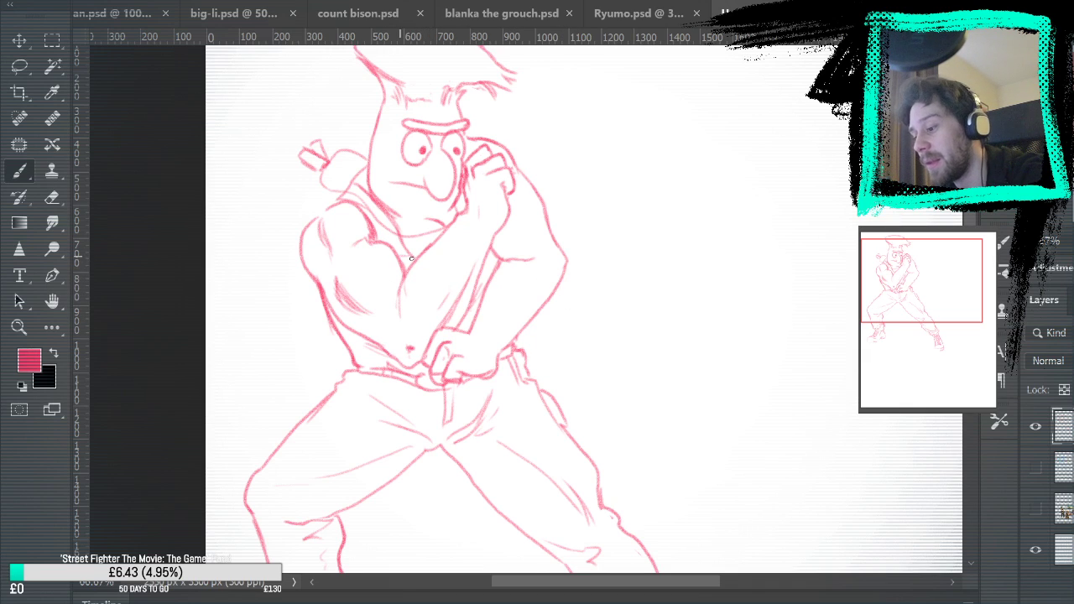
Touch up the line between the face and raised fist and the hair's outer edge, undoing a stroke at the hairline
left_click_drag(678, 91, 697, 170)
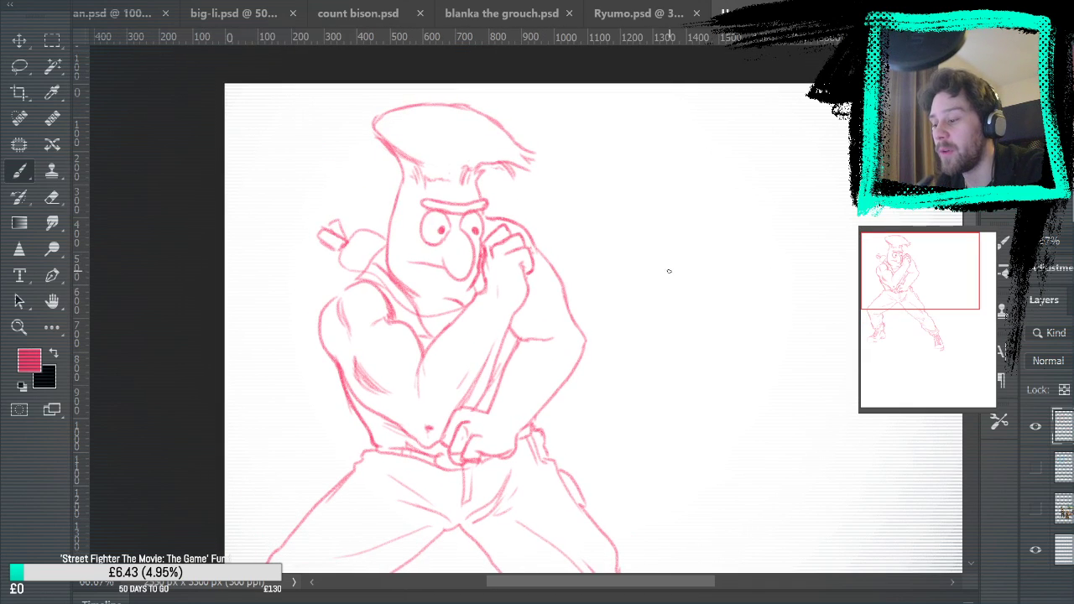
left_click_drag(487, 220, 491, 239)
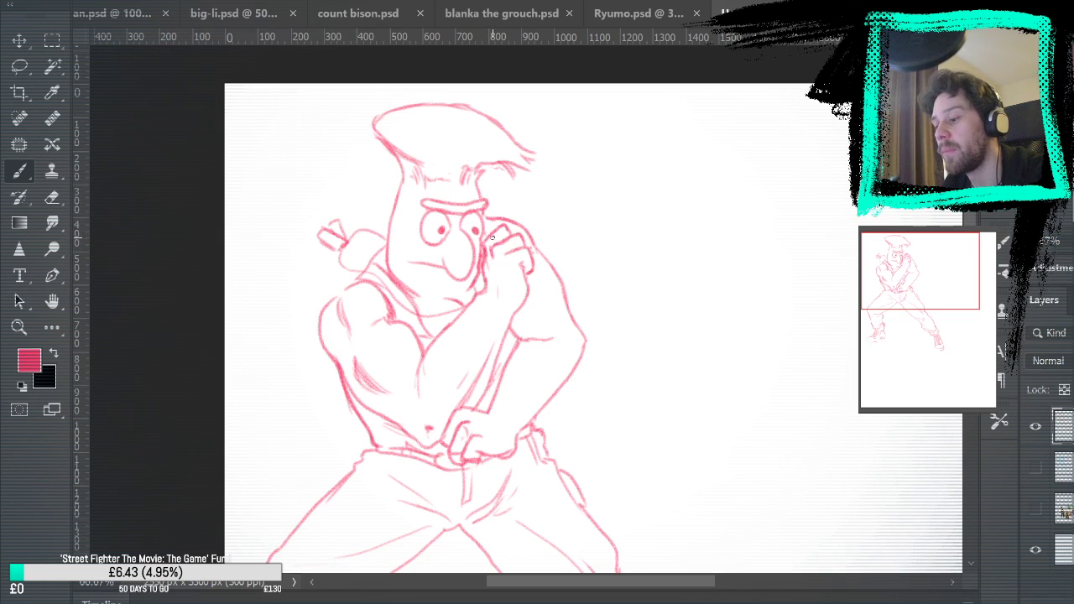
mouse_move(736, 266)
left_mouse_down()
mouse_move(708, 240)
mouse_move(734, 302)
left_mouse_up()
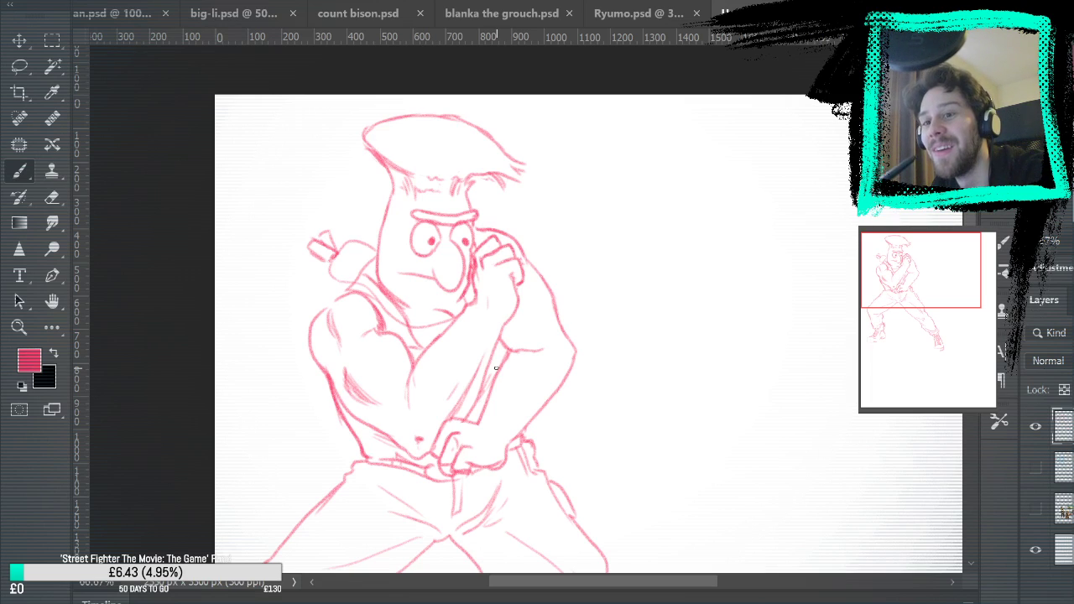
left_click_drag(428, 182, 445, 182)
key("ctrl+z")
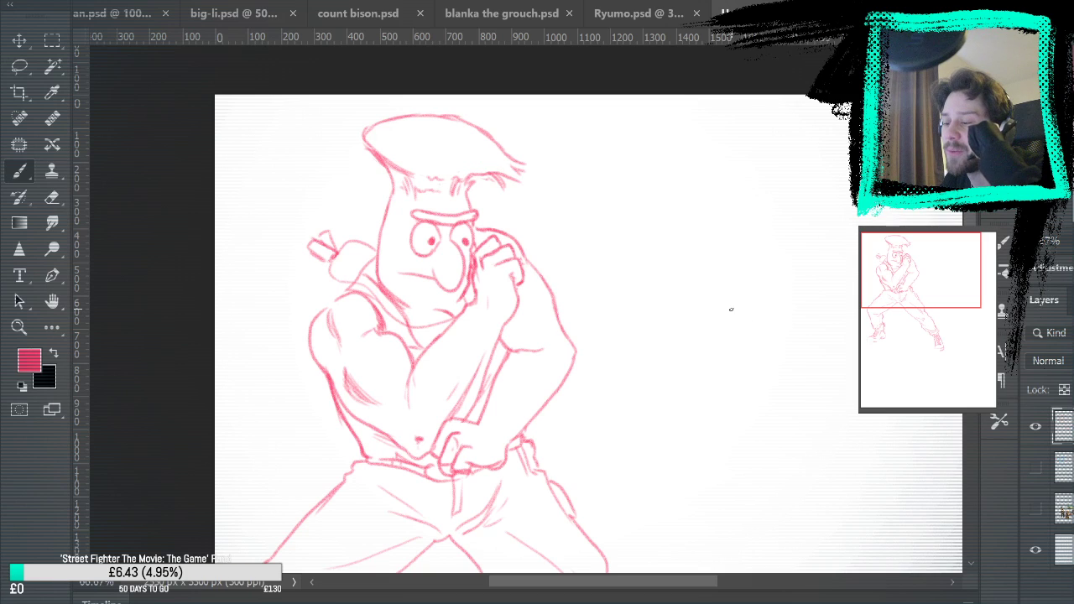
left_click_drag(367, 148, 379, 161)
Compare the line work with the light blue sketch and the reference image by toggling their layers on and off
mouse_move(664, 302)
left_mouse_down()
mouse_move(685, 254)
mouse_move(657, 175)
mouse_move(688, 134)
left_mouse_up()
left_click(1038, 471)
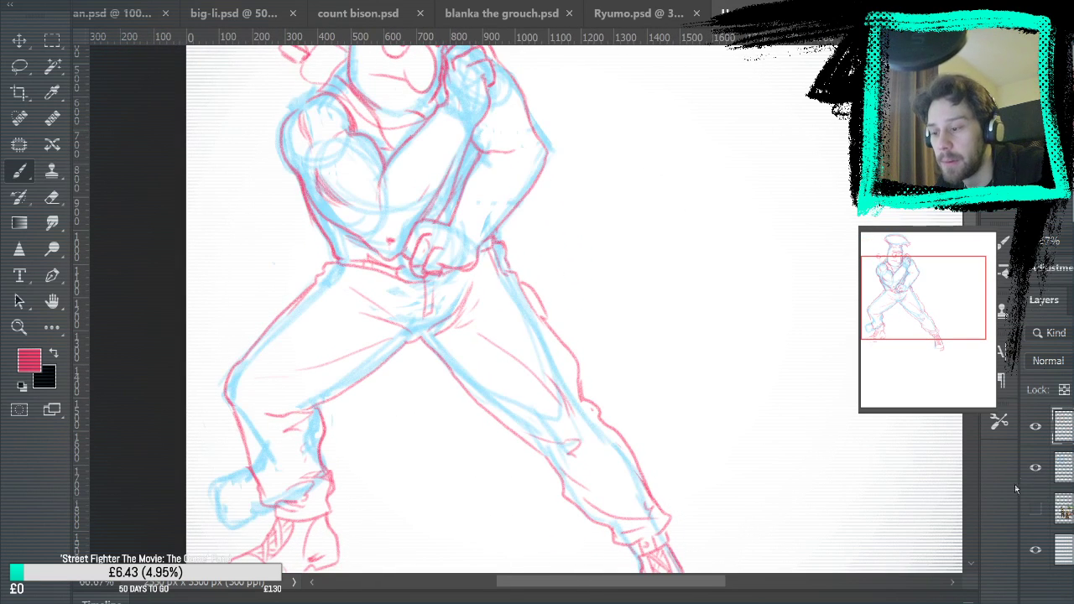
left_click(1037, 471)
left_click(1029, 512)
left_click_drag(871, 486, 881, 522)
left_click(1036, 509)
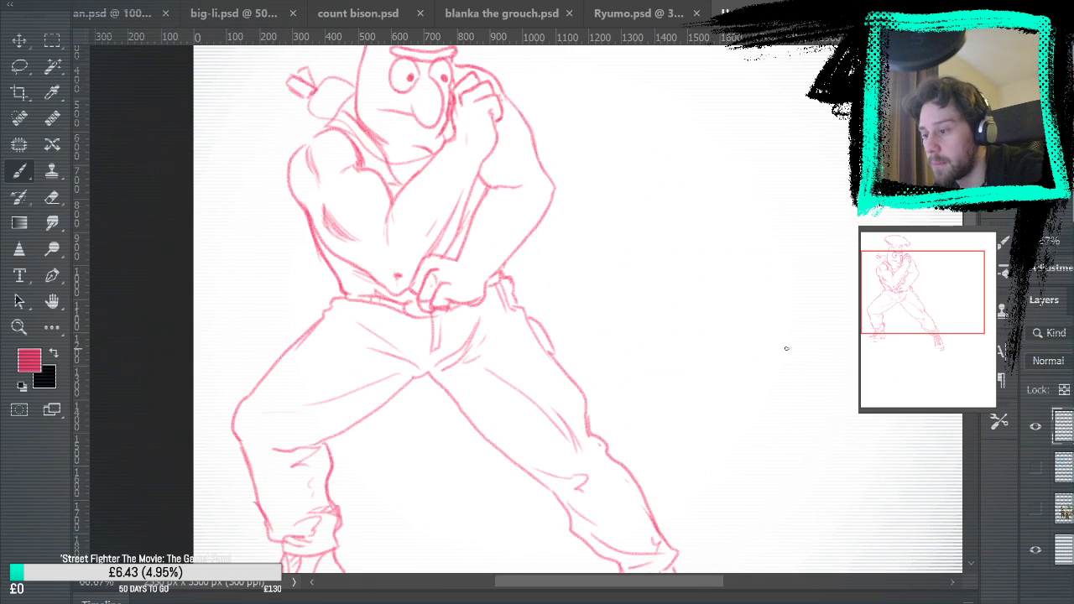
Set the foreground colour to blue and add a new layer for sketching, checking the reference image
key("i")
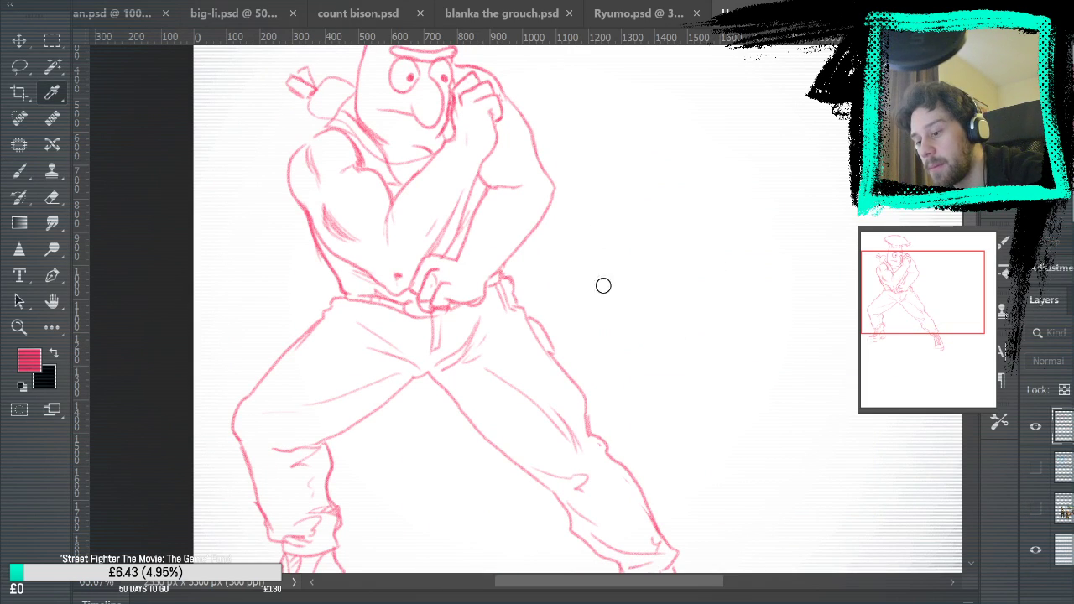
key("Return")
key("ctrl+shift+alt+n")
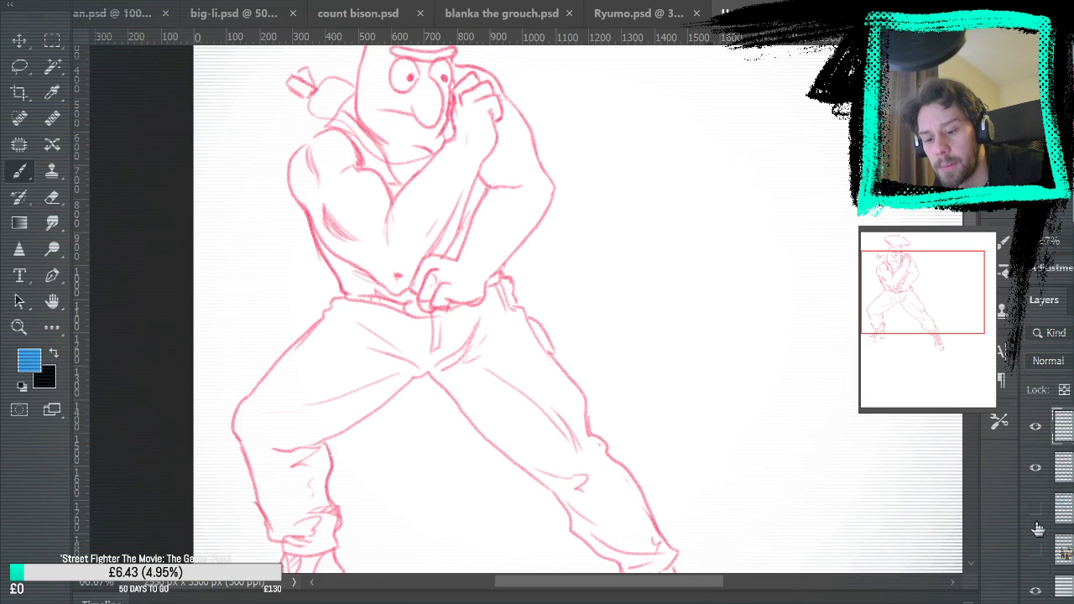
left_click(1036, 550)
left_click(1035, 550)
Sketch a large blue crescent-shaped energy swoosh with a rounded lower end in the empty space beside the figure
mouse_move(669, 301)
left_mouse_down()
mouse_move(625, 349)
mouse_move(710, 353)
left_mouse_up()
key("ctrl+z")
left_click_drag(662, 319, 720, 373)
mouse_move(625, 356)
left_mouse_down()
mouse_move(724, 327)
mouse_move(638, 324)
mouse_move(663, 331)
mouse_move(607, 382)
mouse_move(787, 269)
left_mouse_up()
left_click_drag(790, 232, 790, 190)
left_click_drag(731, 364, 687, 56)
mouse_move(681, 99)
left_mouse_down()
mouse_move(743, 287)
mouse_move(754, 189)
left_mouse_up()
mouse_move(715, 81)
left_mouse_down()
mouse_move(715, 331)
mouse_move(727, 134)
mouse_move(750, 235)
mouse_move(709, 323)
mouse_move(671, 363)
left_mouse_up()
mouse_move(723, 81)
left_mouse_down()
mouse_move(839, 195)
mouse_move(672, 375)
mouse_move(818, 300)
mouse_move(740, 99)
mouse_move(836, 288)
mouse_move(660, 386)
mouse_move(807, 156)
mouse_move(739, 94)
mouse_move(713, 410)
left_mouse_up()
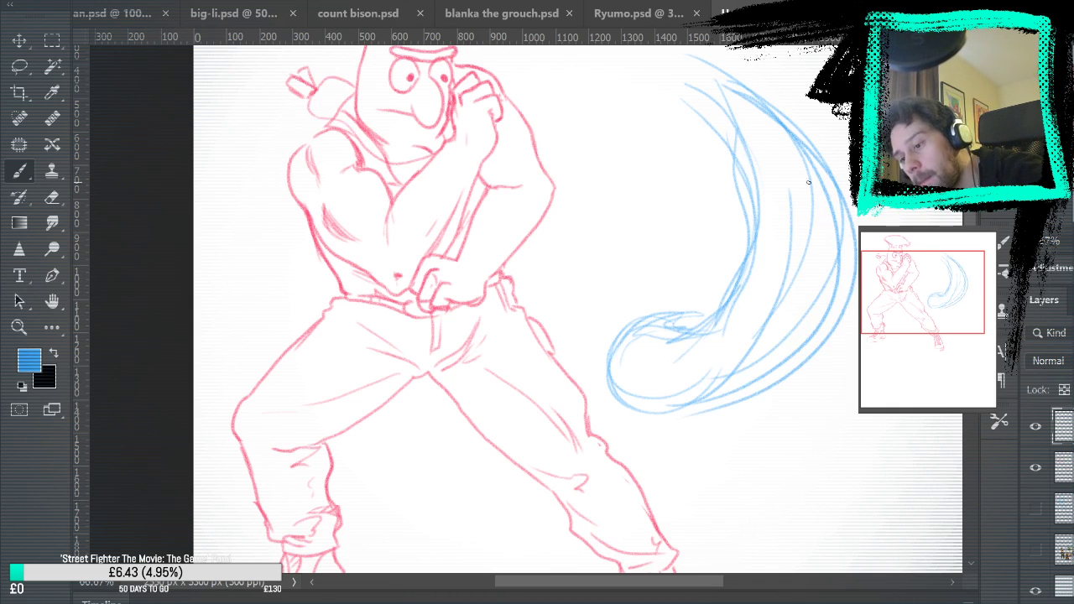
Erase the stray construction strokes inside the blue crescent
left_click(51, 197)
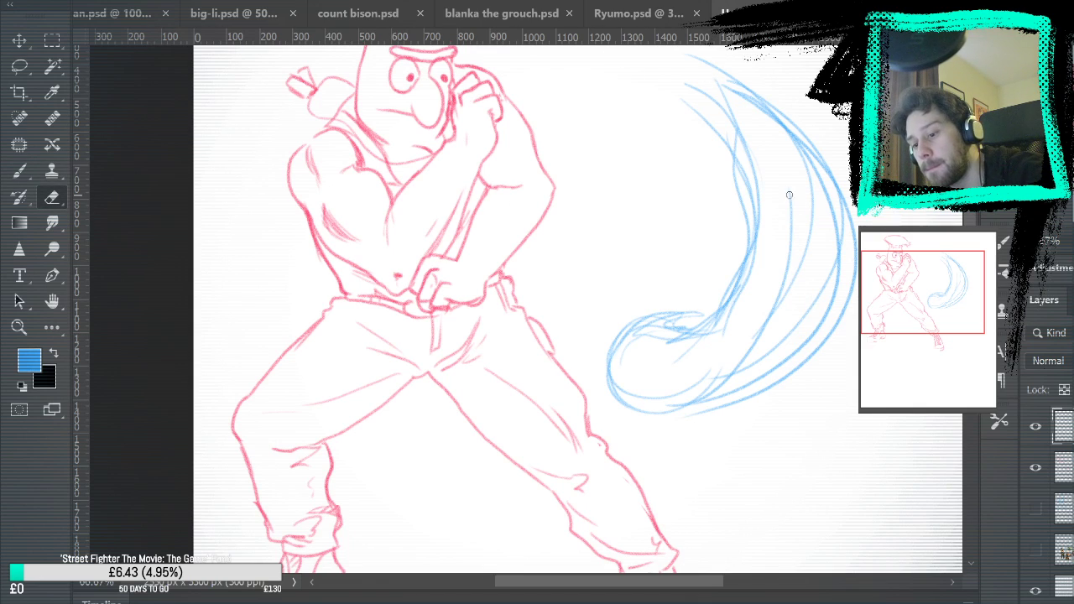
mouse_move(791, 178)
left_mouse_down()
mouse_move(802, 269)
mouse_move(764, 328)
mouse_move(721, 368)
mouse_move(775, 307)
mouse_move(746, 362)
mouse_move(698, 381)
left_mouse_up()
key("ctrl+0")
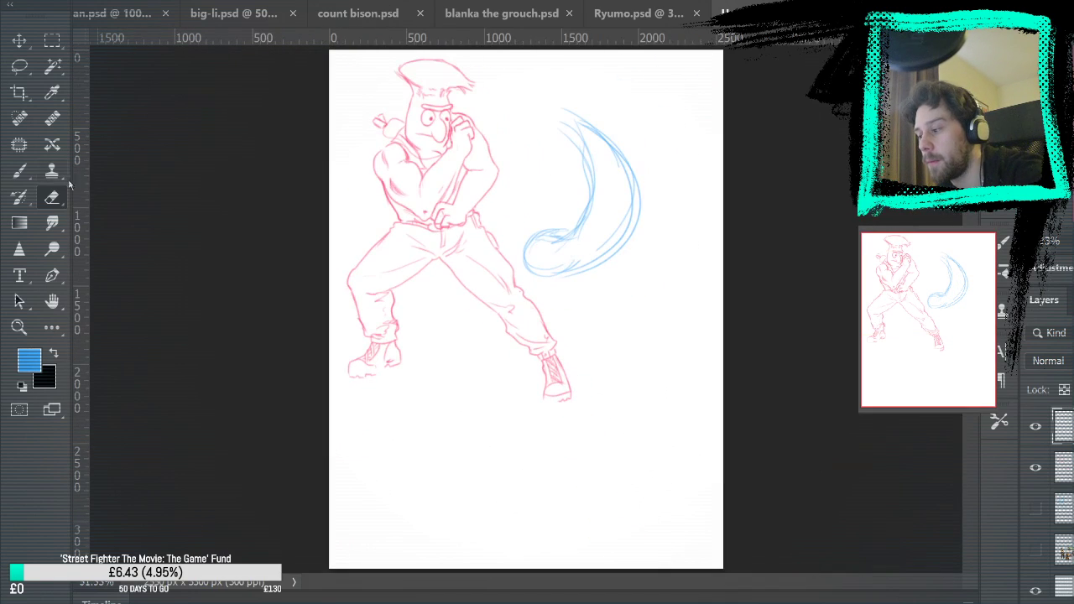
Sketch blue motion swooshes beside the figure's raised arm and forearm, plus a small one across the bent leg's hip
key("b")
key("z")
left_click_drag(594, 139, 582, 137)
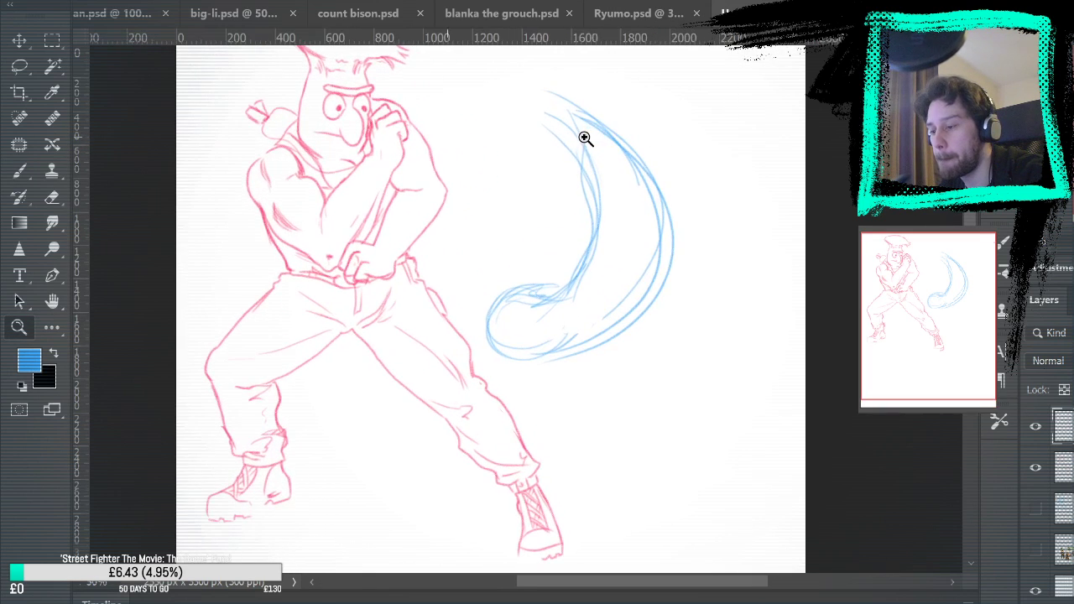
key("b")
mouse_move(383, 153)
left_mouse_down()
mouse_move(369, 214)
mouse_move(298, 289)
mouse_move(382, 191)
left_mouse_up()
mouse_move(386, 256)
left_mouse_down()
mouse_move(464, 138)
mouse_move(432, 245)
left_mouse_up()
left_click_drag(471, 168, 405, 277)
left_click_drag(485, 215, 470, 102)
mouse_move(466, 195)
left_mouse_down()
mouse_move(437, 75)
mouse_move(454, 171)
left_mouse_up()
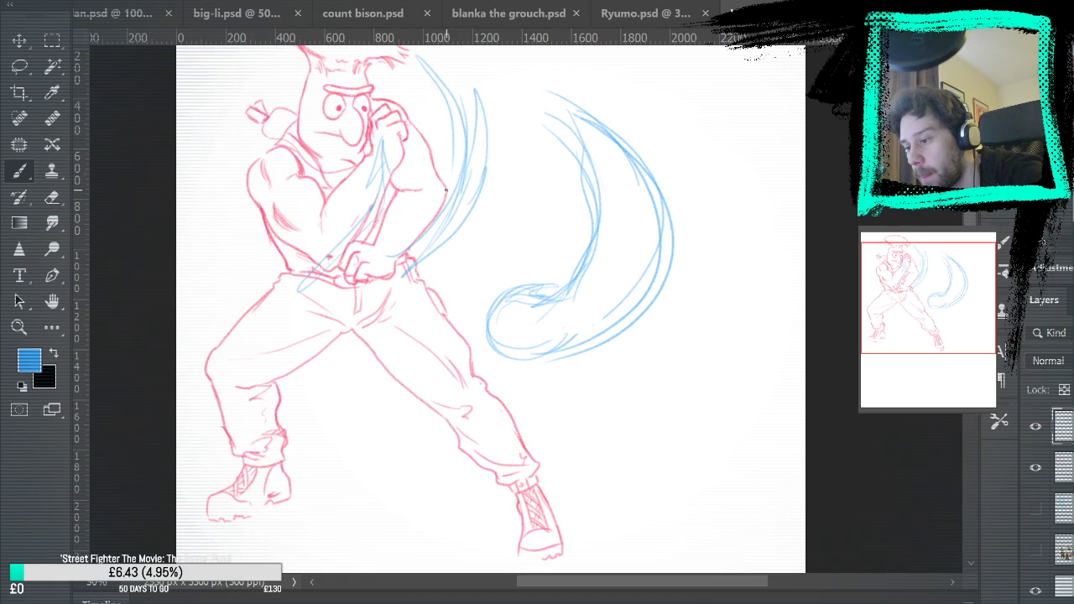
mouse_move(205, 303)
left_mouse_down()
mouse_move(259, 324)
mouse_move(297, 319)
mouse_move(269, 332)
left_mouse_up()
mouse_move(819, 303)
left_mouse_down()
mouse_move(817, 451)
mouse_move(810, 386)
mouse_move(800, 422)
left_mouse_up()
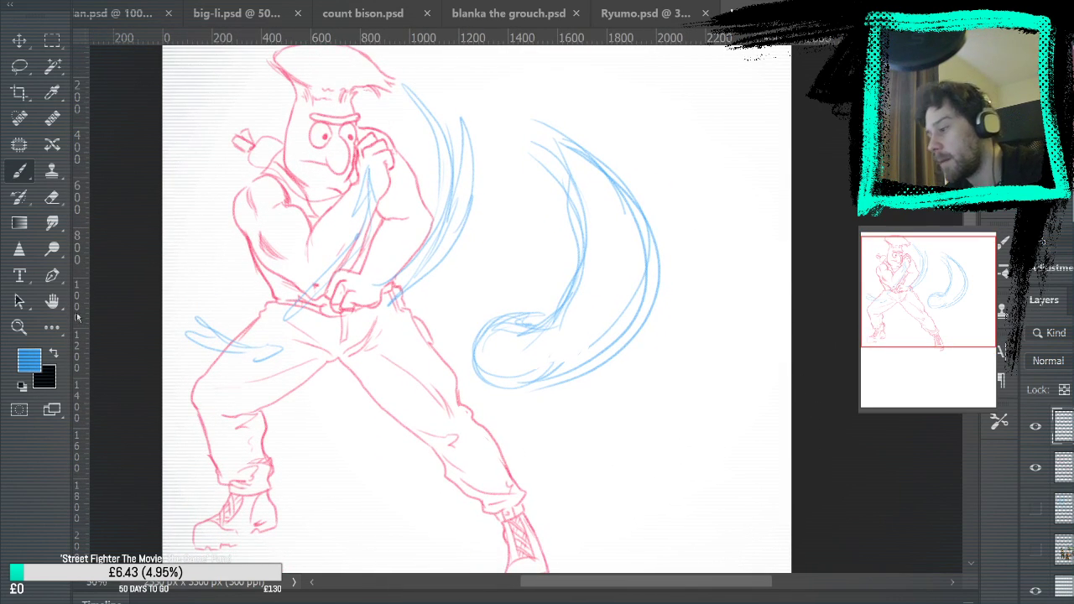
Erase a bit of the pink line work beside the figure's lower fist, on the figure's own layer
key("z")
left_click(431, 199)
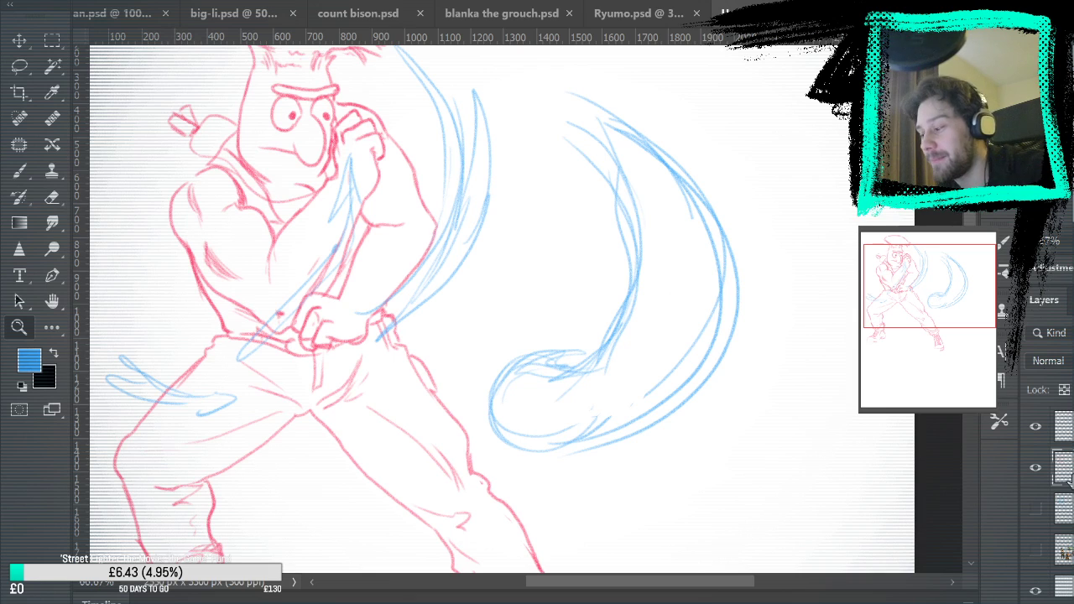
key("e")
left_click_drag(727, 311, 749, 354)
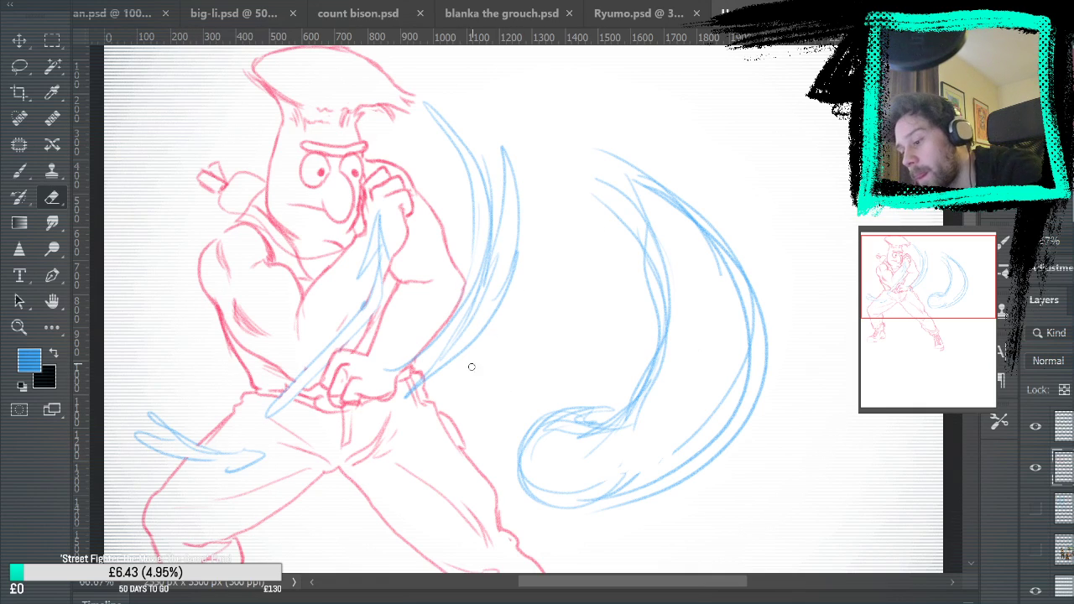
left_click_drag(397, 376, 420, 363)
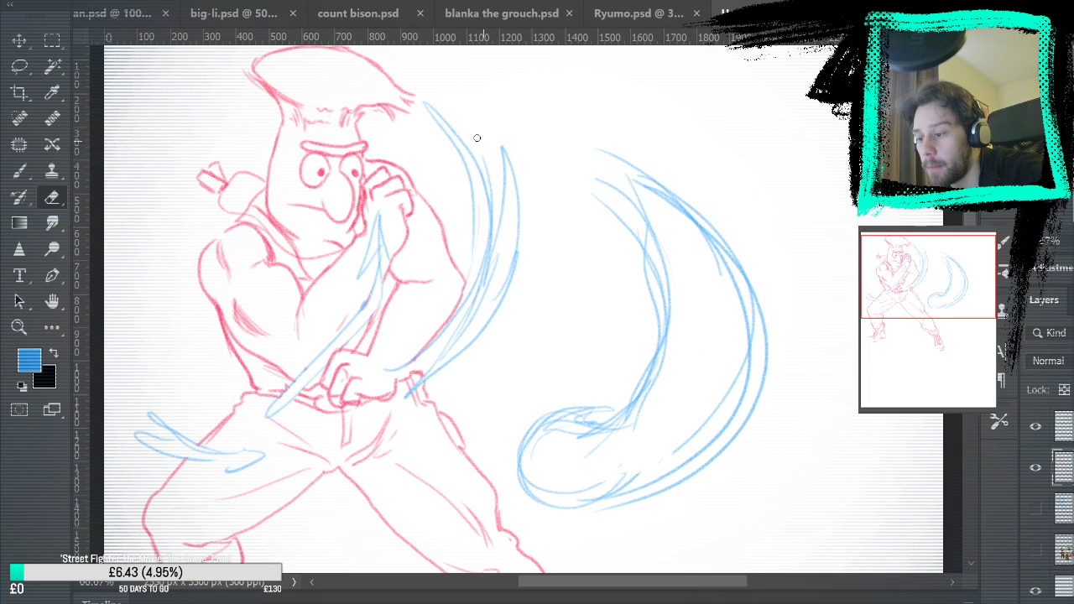
key("ctrl+0")
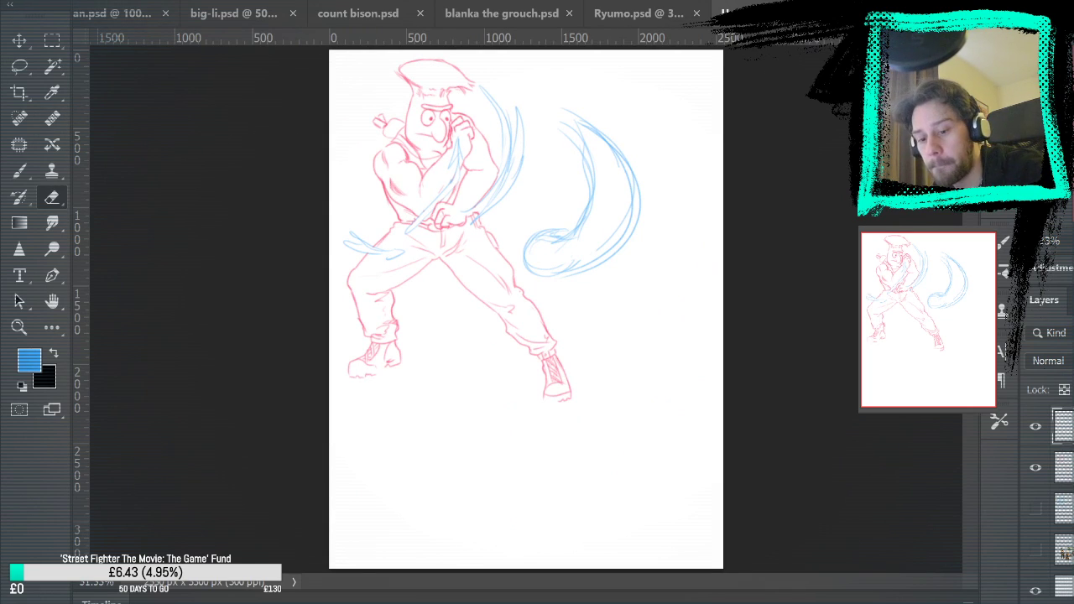
Set the foreground colour to green and recolour all the blue energy swooshes with it, keeping the paint within their existing strokes
key("b")
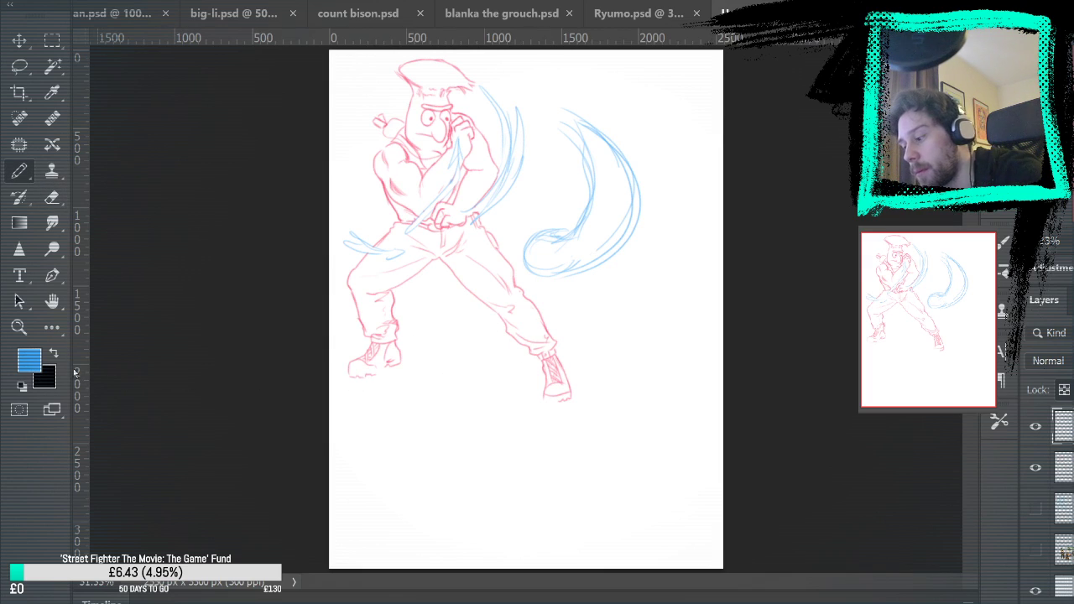
left_click(30, 360)
left_click(767, 193)
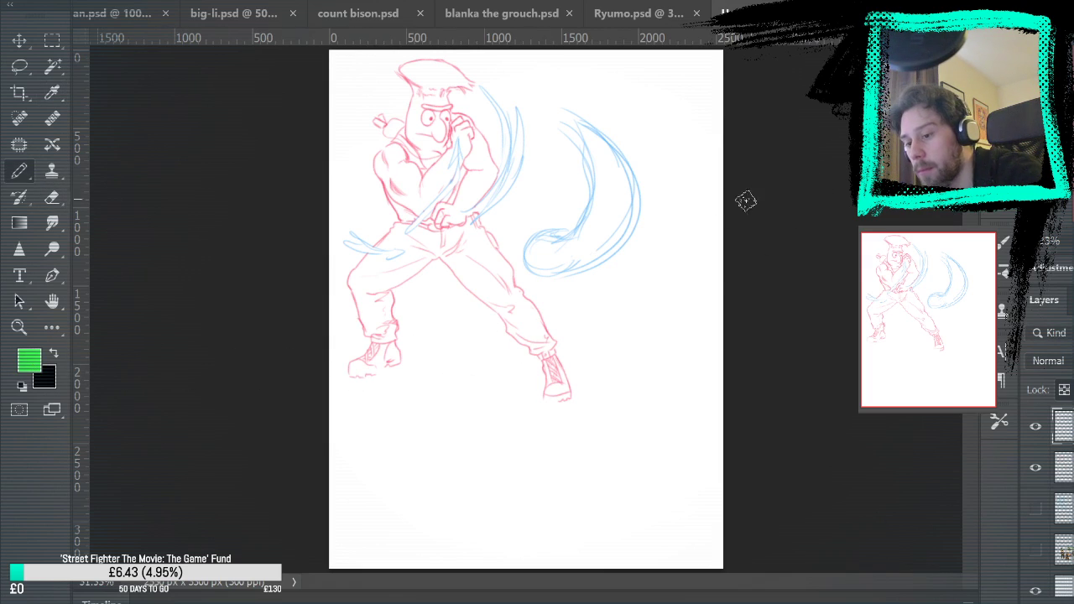
left_click_drag(405, 175, 467, 126)
mouse_move(351, 269)
left_mouse_down()
mouse_move(378, 269)
mouse_move(421, 242)
mouse_move(442, 280)
mouse_move(496, 269)
mouse_move(526, 281)
mouse_move(538, 315)
mouse_move(561, 318)
mouse_move(590, 289)
mouse_move(616, 130)
mouse_move(631, 96)
left_mouse_up()
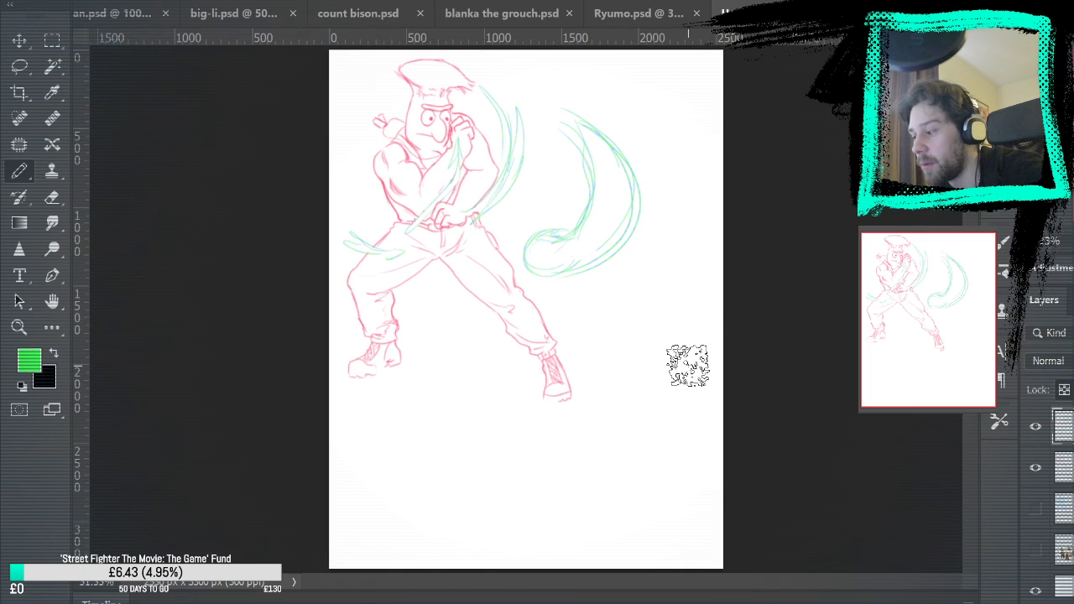
left_click(93, 165)
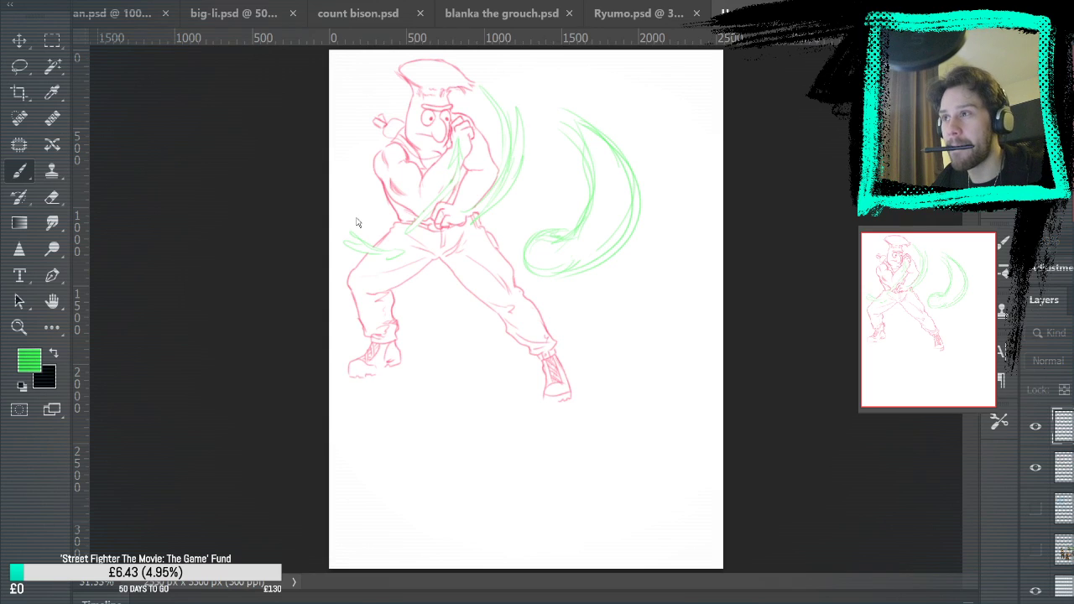
key("Return")
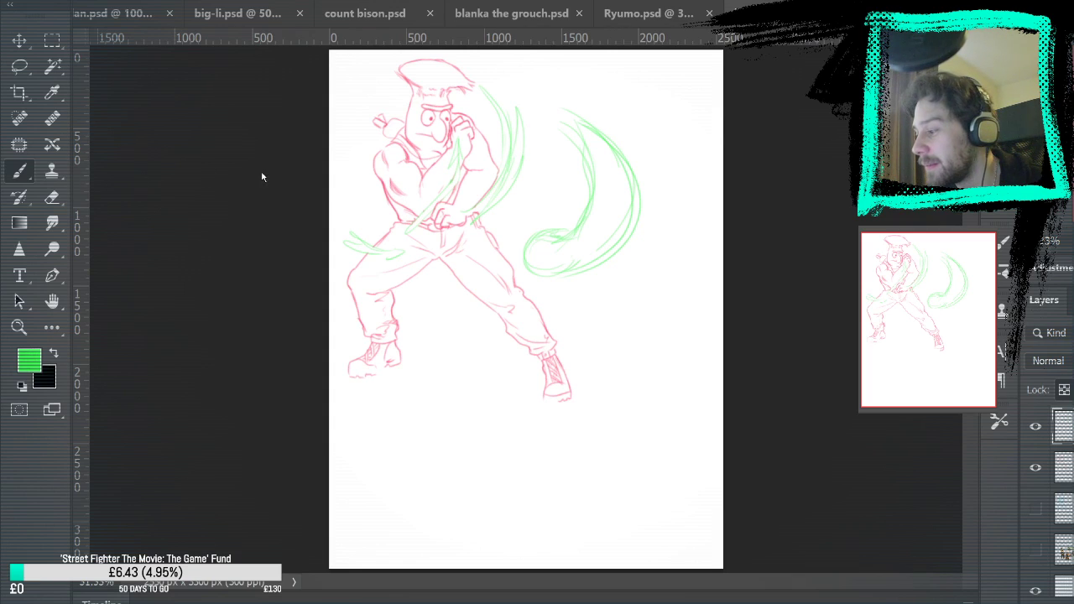
Review the earlier drawings Ryumo, blanka the grouch, count bison and big-li, and view the whole plan.psd character sheet
left_click(666, 14)
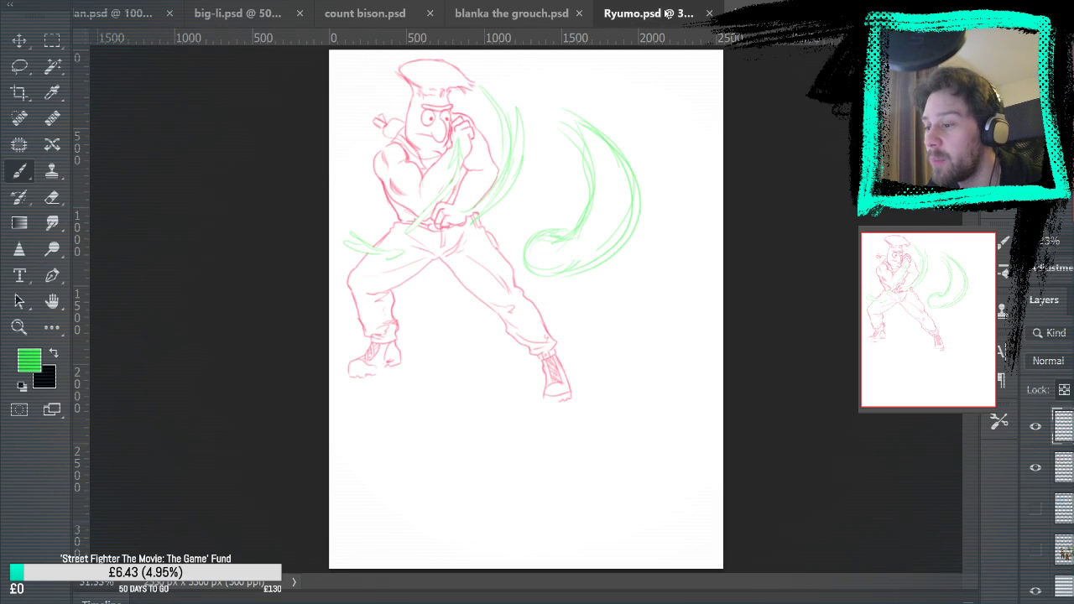
left_click(491, 15)
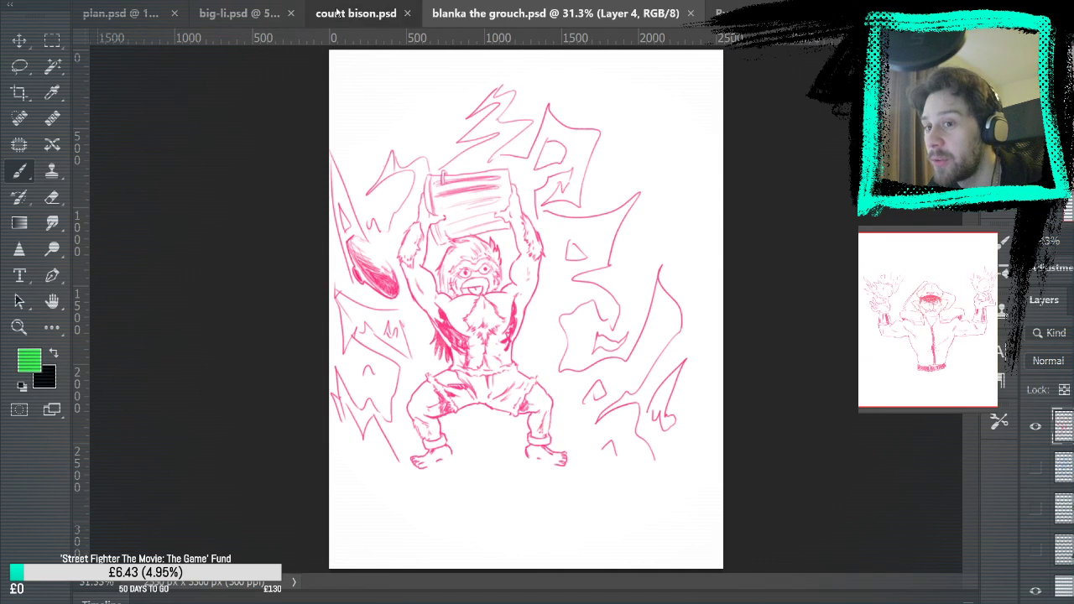
left_click(337, 12)
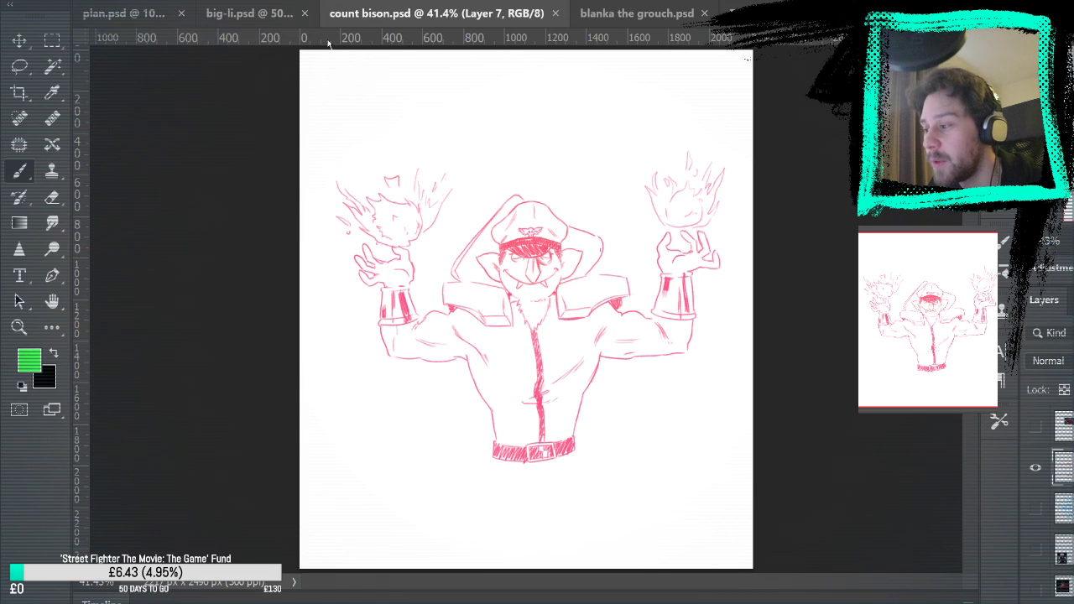
left_click(258, 17)
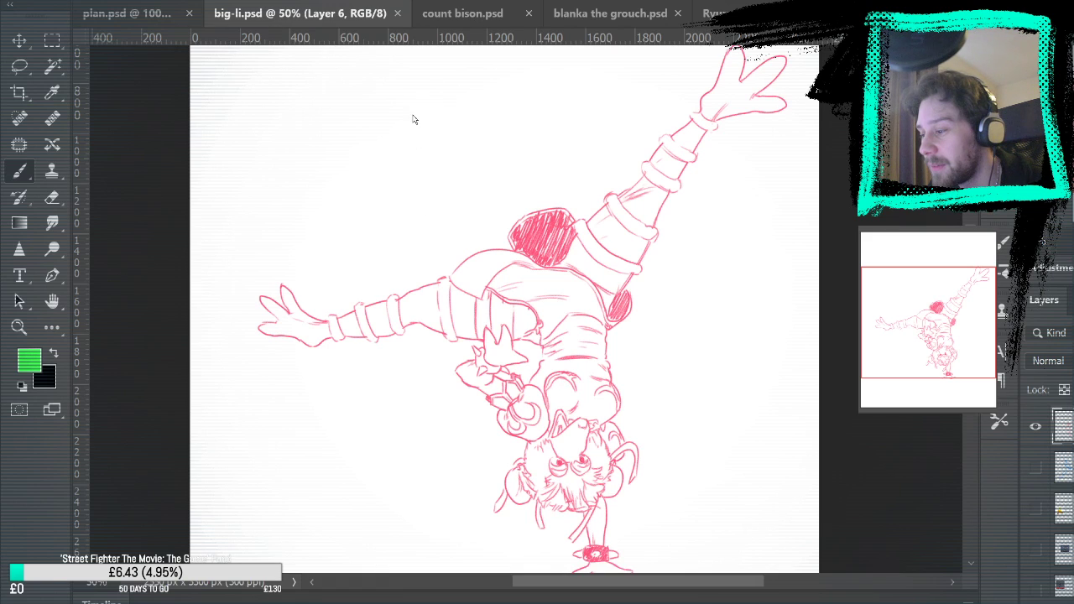
key("ctrl+minus")
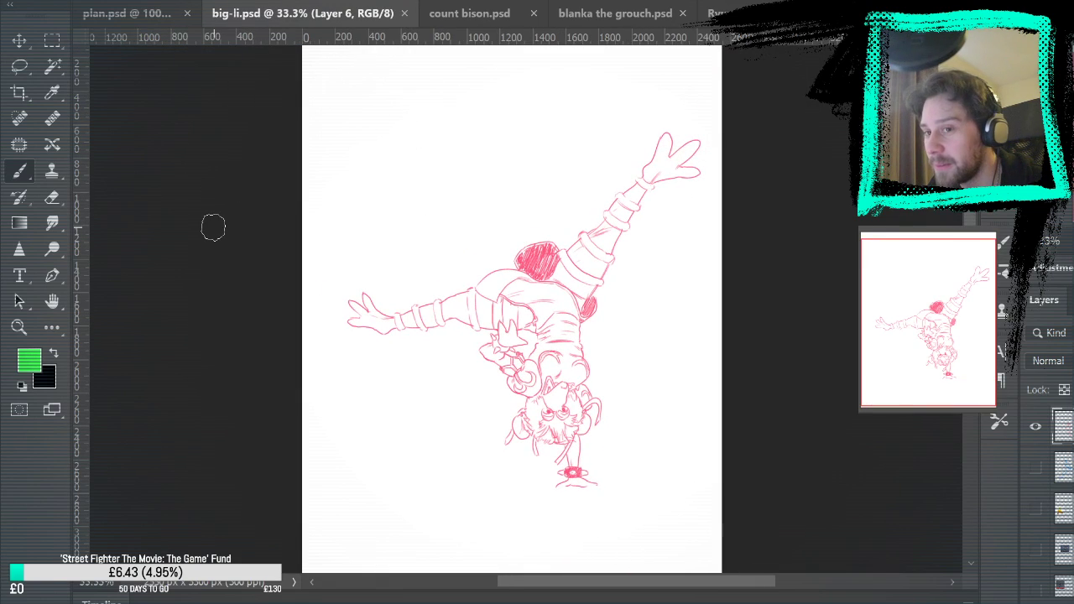
left_click(152, 15)
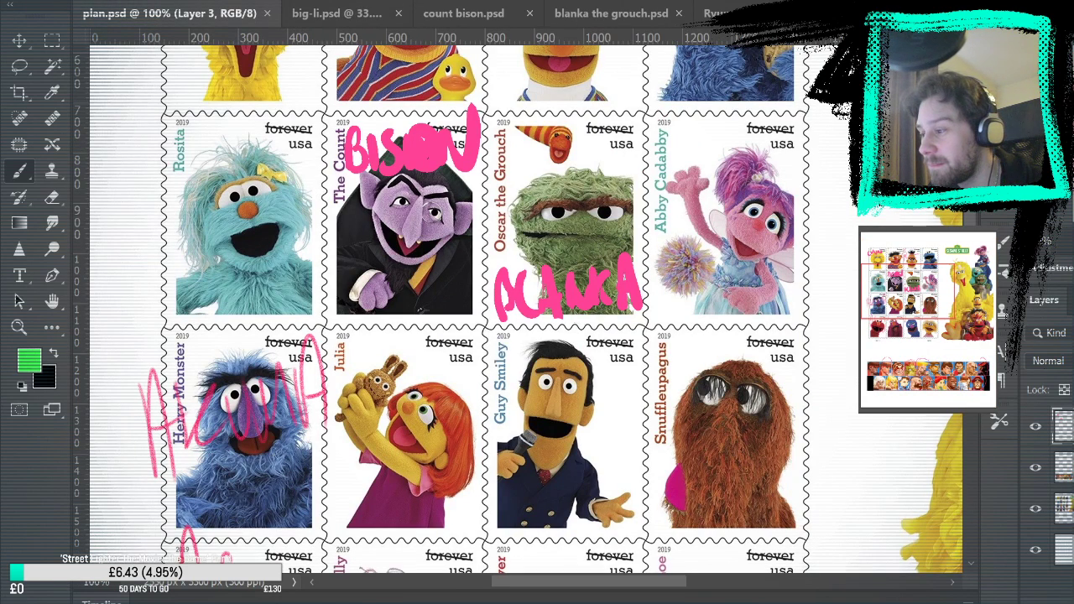
key("ctrl+0")
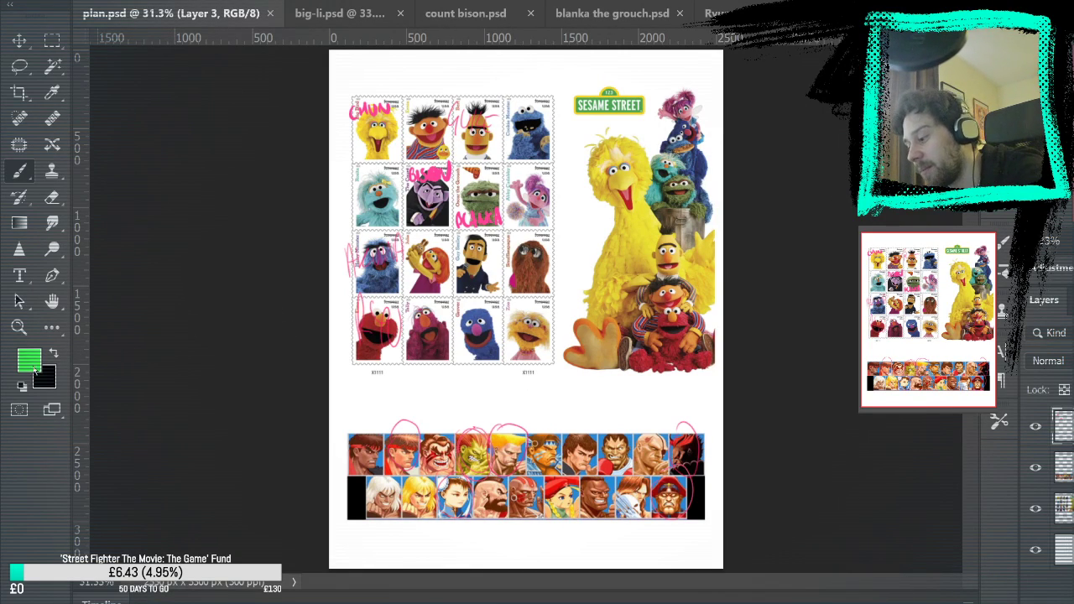
Sample the plan's pink and try marking the last portrait in the upper fighter row and the blue Cookie Monster stamp
key("i")
key("b")
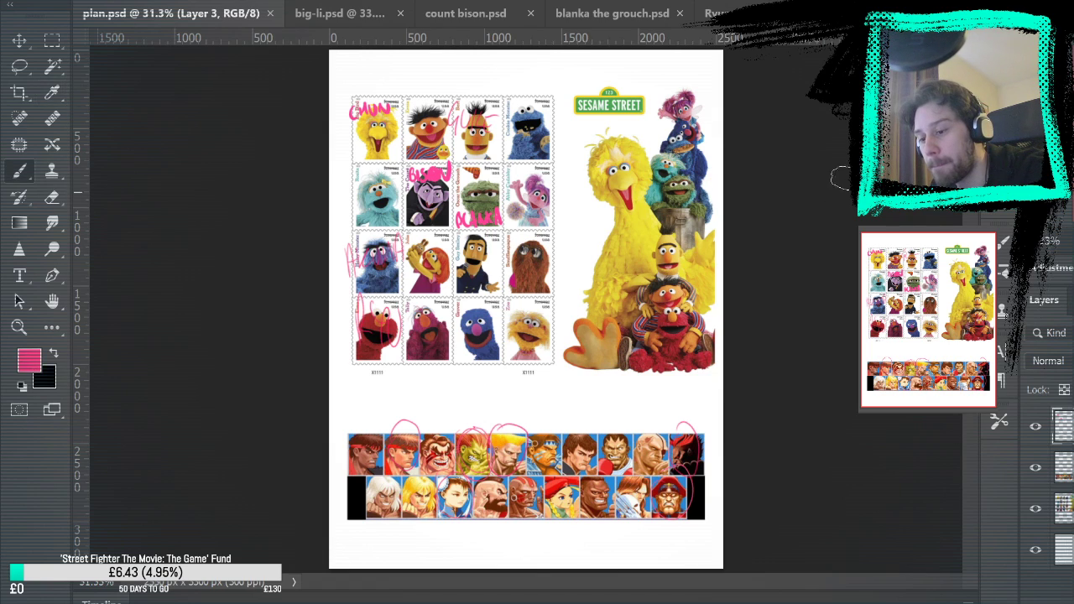
left_click_drag(690, 427, 686, 443)
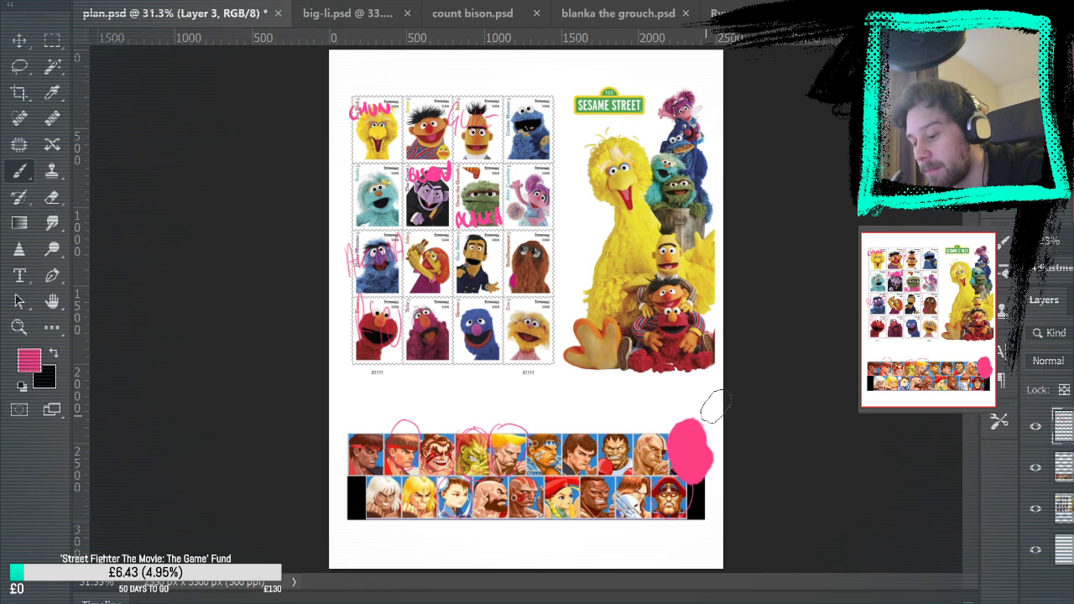
key("ctrl+z")
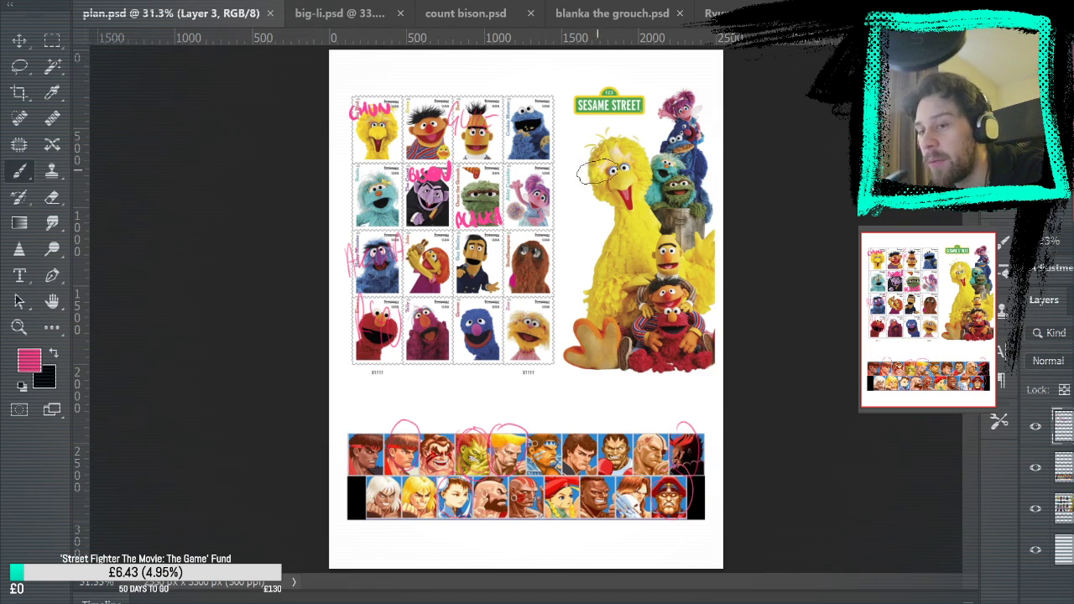
mouse_move(529, 104)
left_mouse_down()
mouse_move(549, 156)
mouse_move(561, 128)
left_mouse_up()
key("ctrl+z")
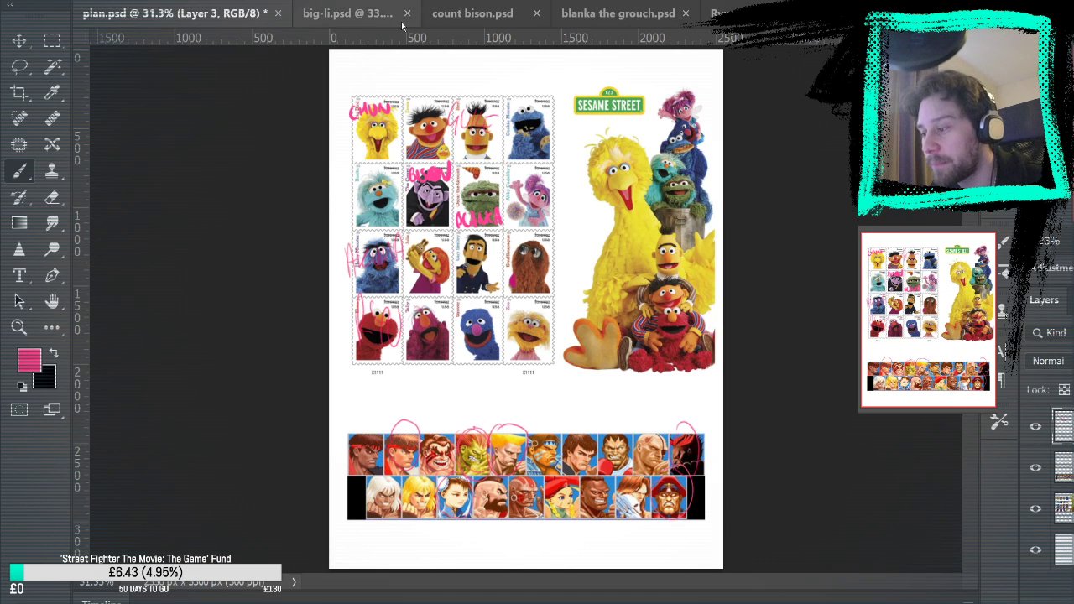
Look through the big-li, count bison, blanka the grouch and Ryumo drawings and return to the Bert and Guile drawing
left_click(359, 16)
left_click(470, 13)
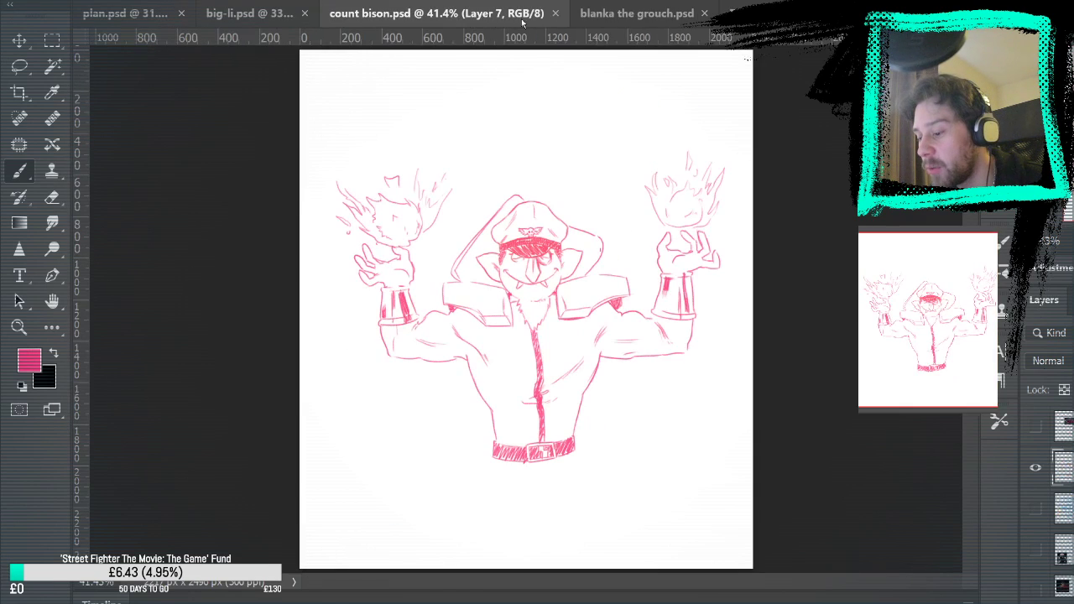
left_click(658, 12)
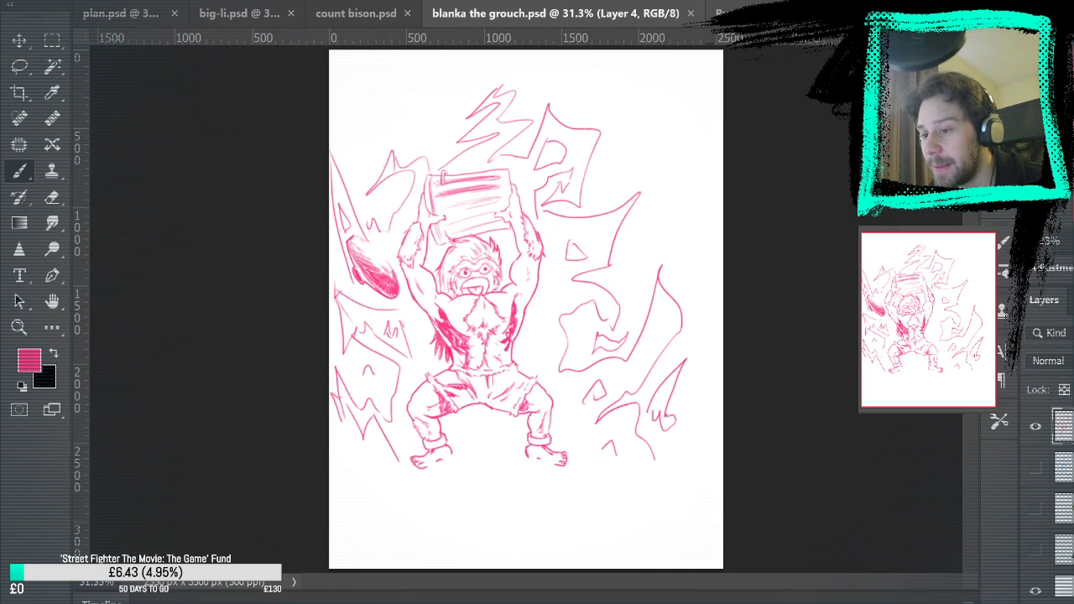
left_click(739, 12)
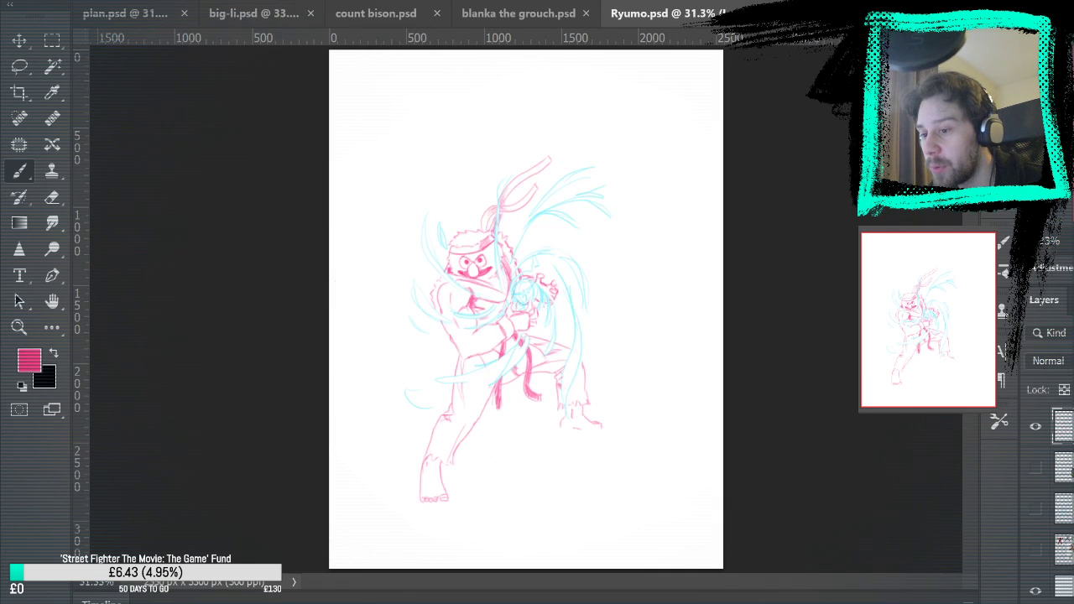
left_click(872, 12)
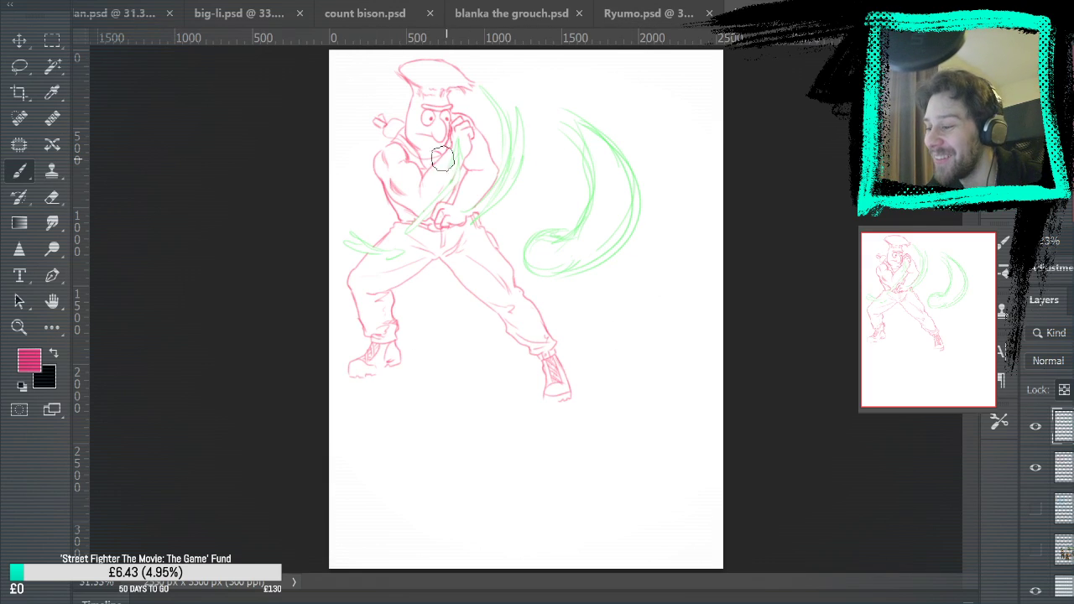
Compare the Bert and Guile drawing with Ryumo, blanka the grouch, count bison and big-li, finishing back on Bert and Guile
left_click(636, 14)
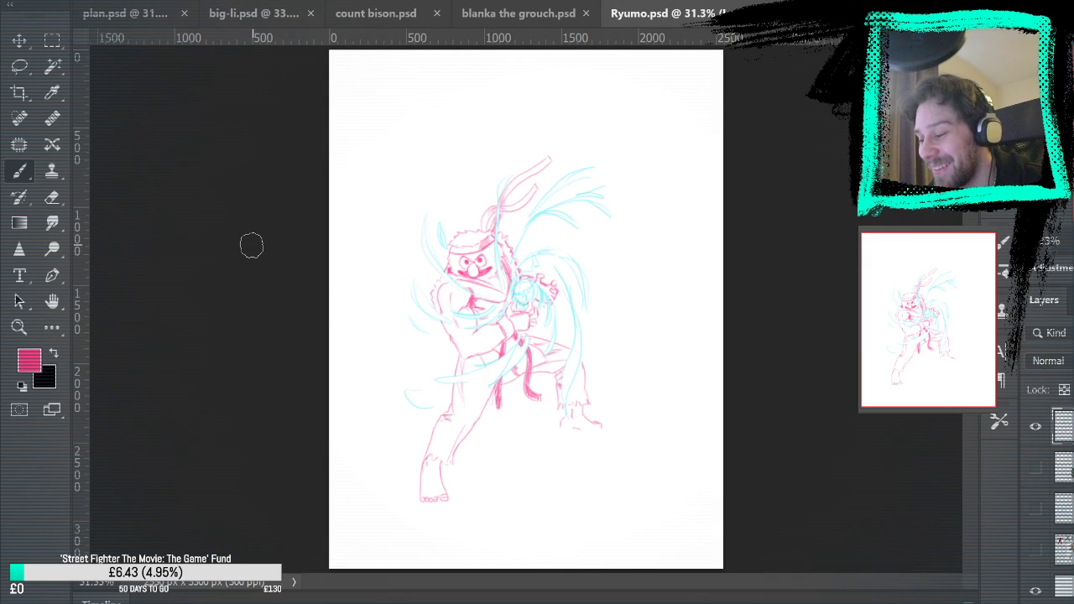
left_click(823, 14)
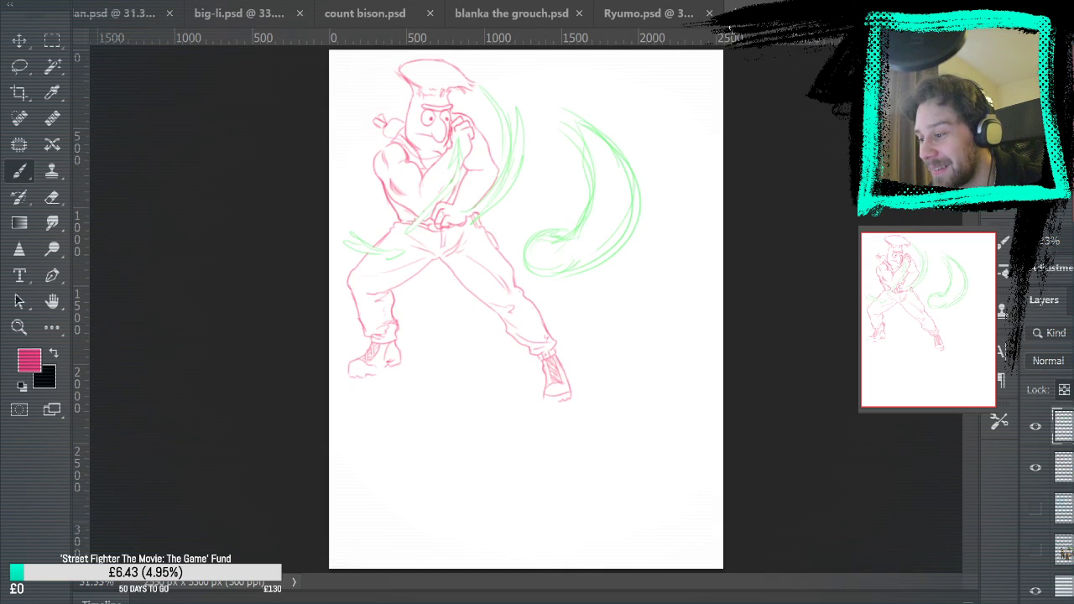
left_click(654, 15)
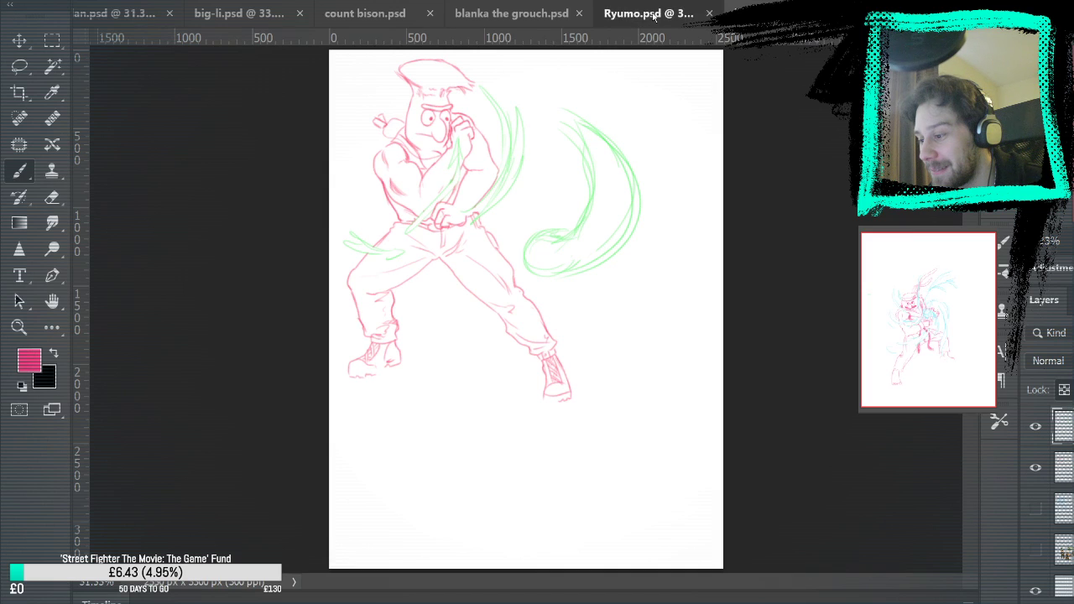
left_click(476, 17)
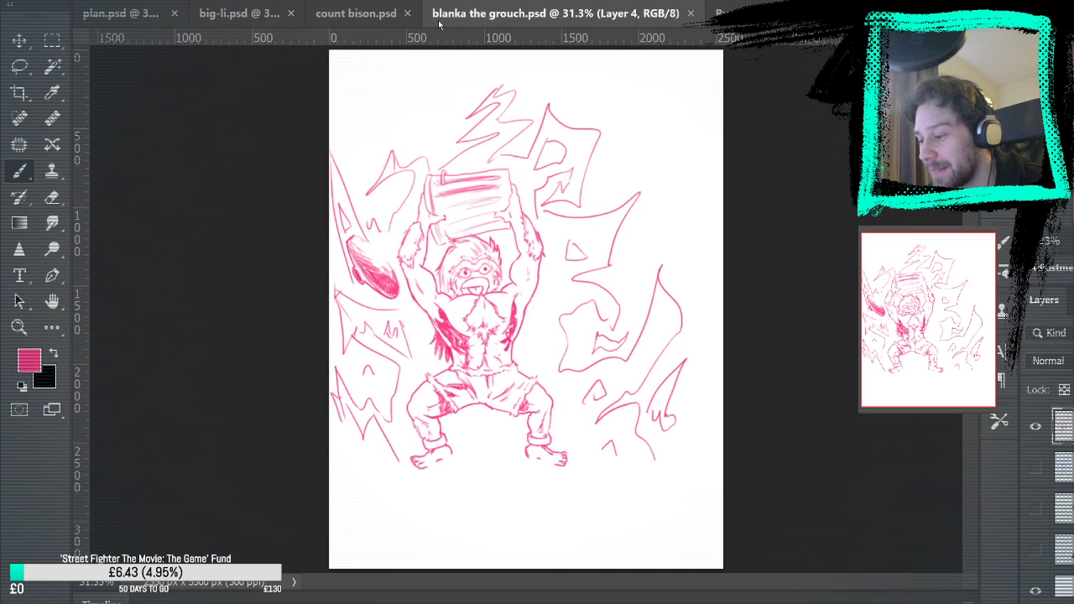
left_click(361, 15)
left_click(252, 15)
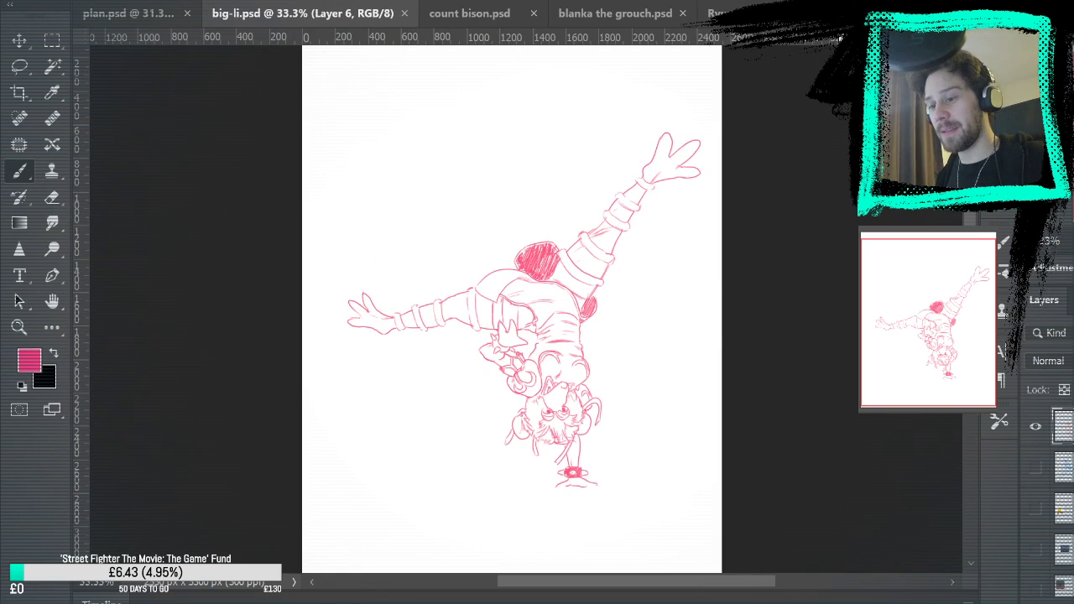
left_click(869, 15)
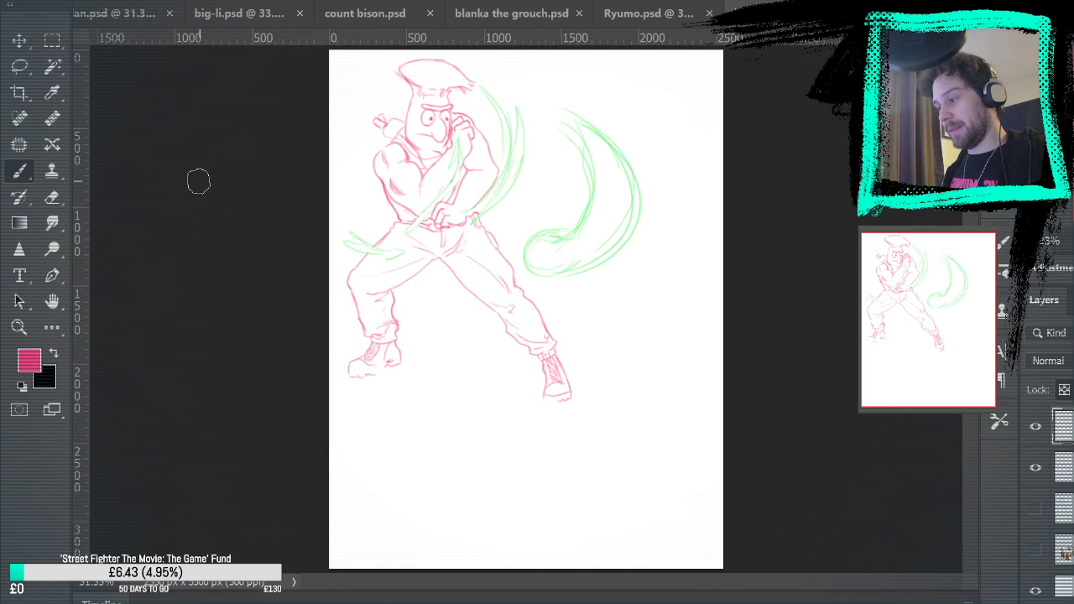